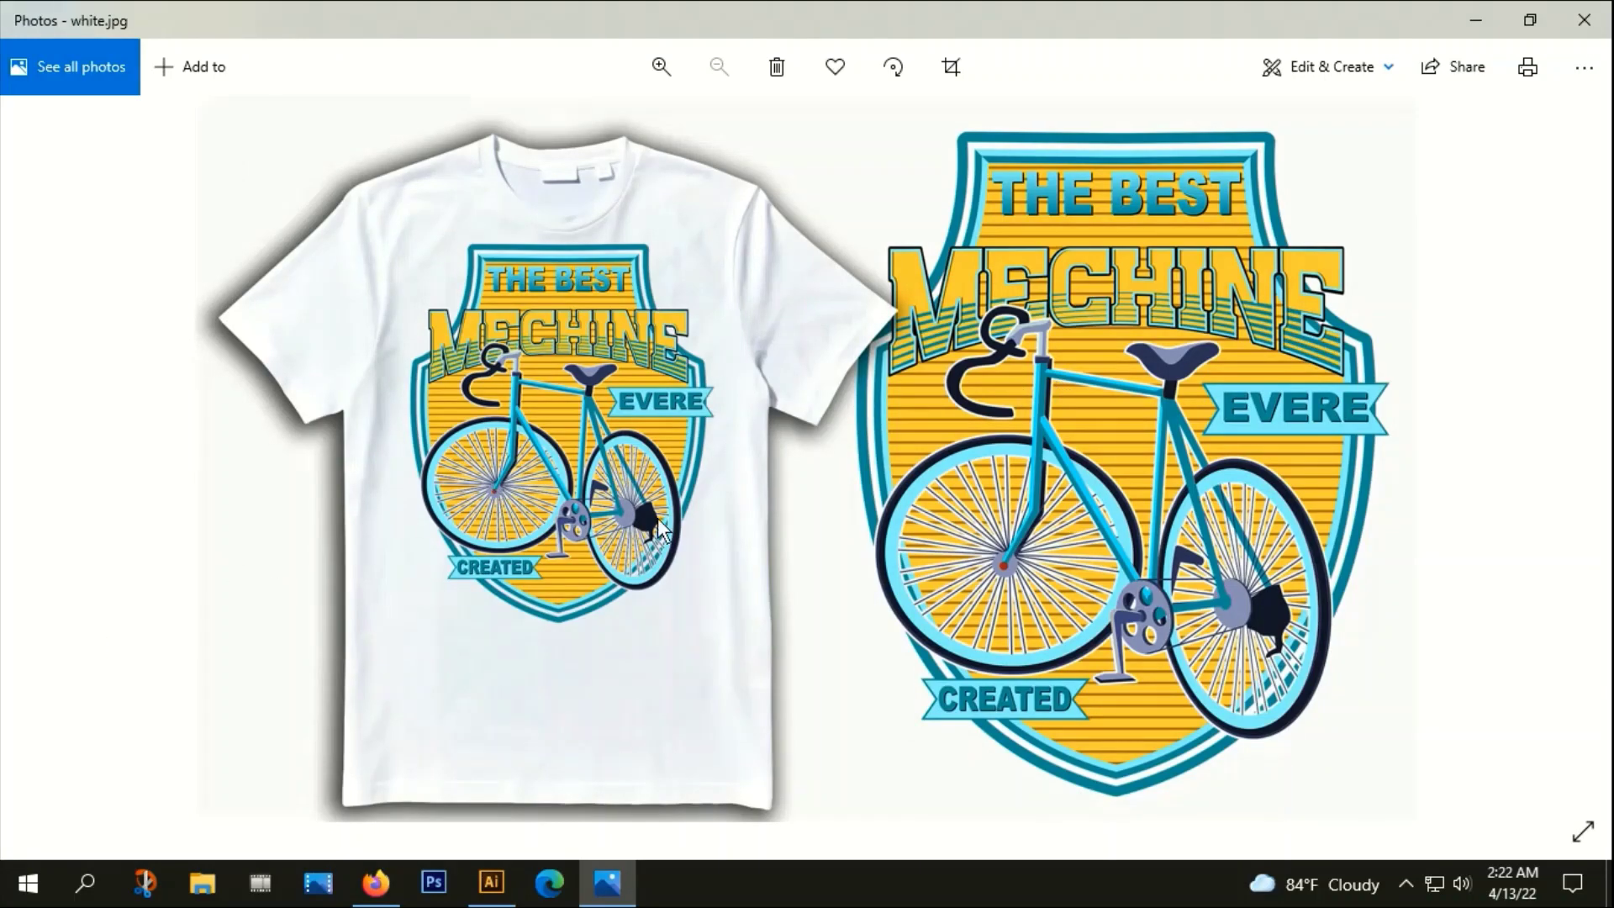
Switch to Illustrator and create a new 12 x 18 in RGB document with one artboard and 300 ppi raster effects
left_click(492, 882)
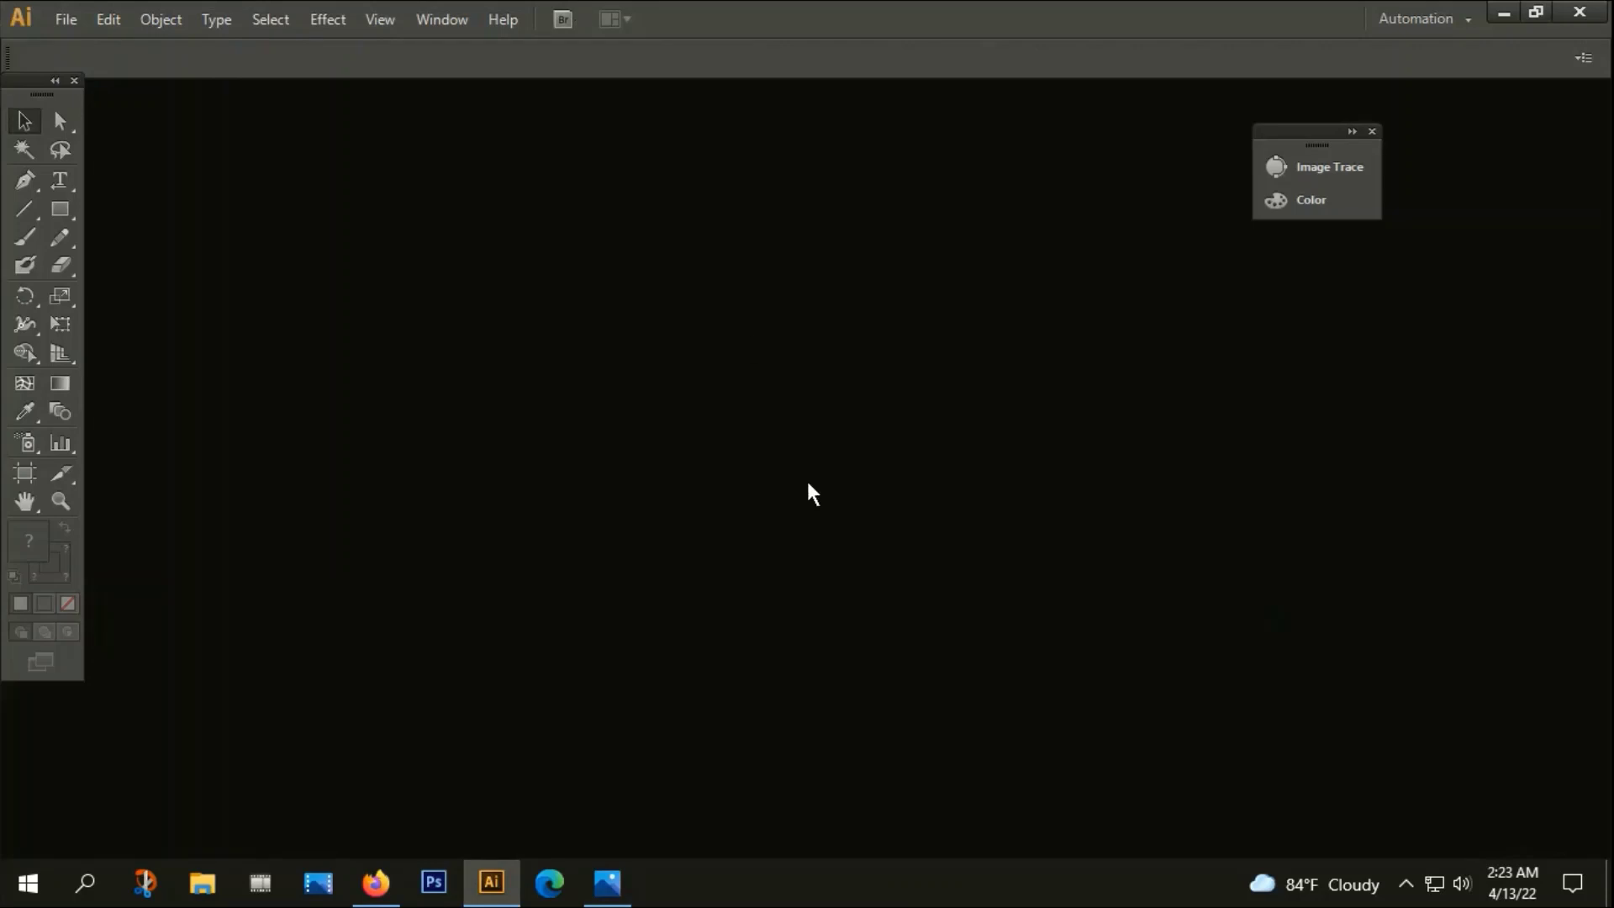
left_click(73, 18)
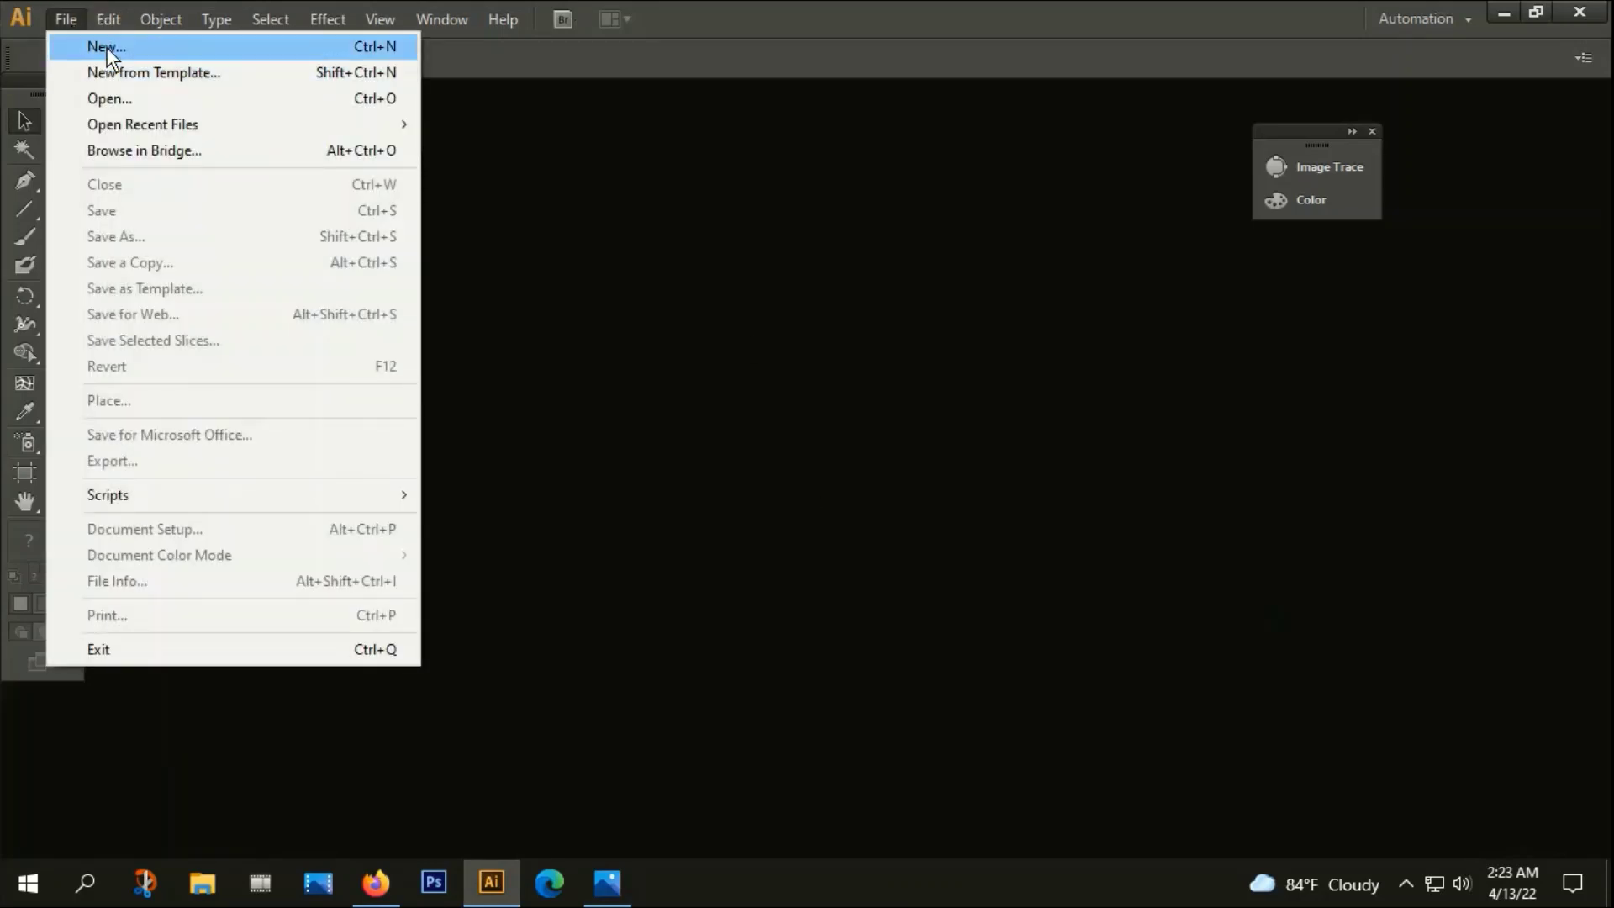
left_click(107, 47)
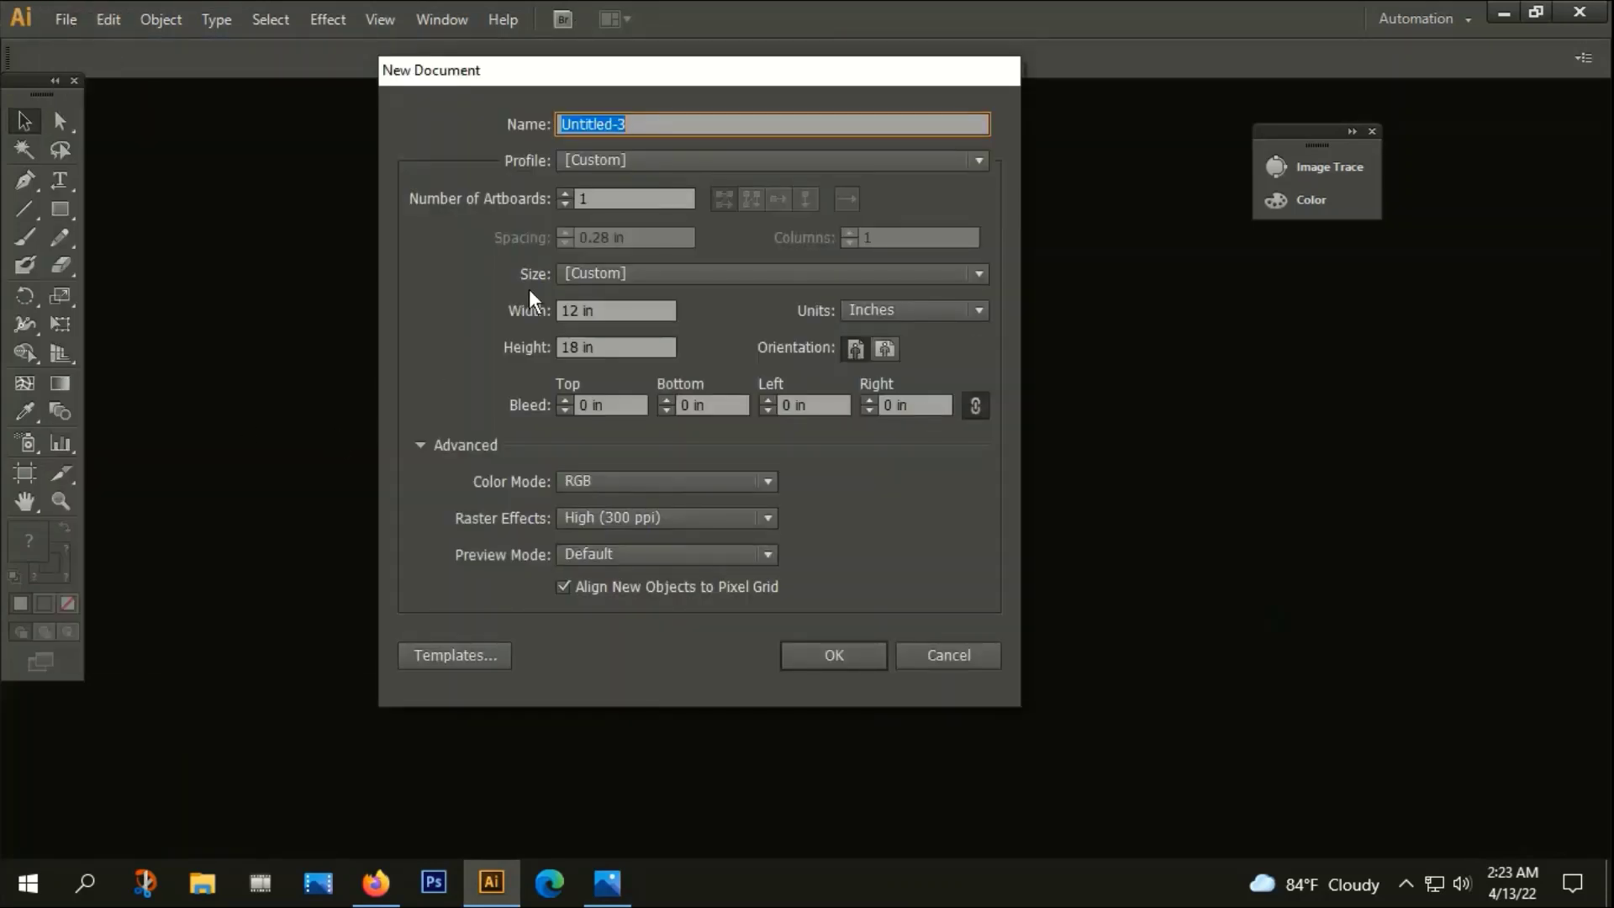
left_click(841, 650)
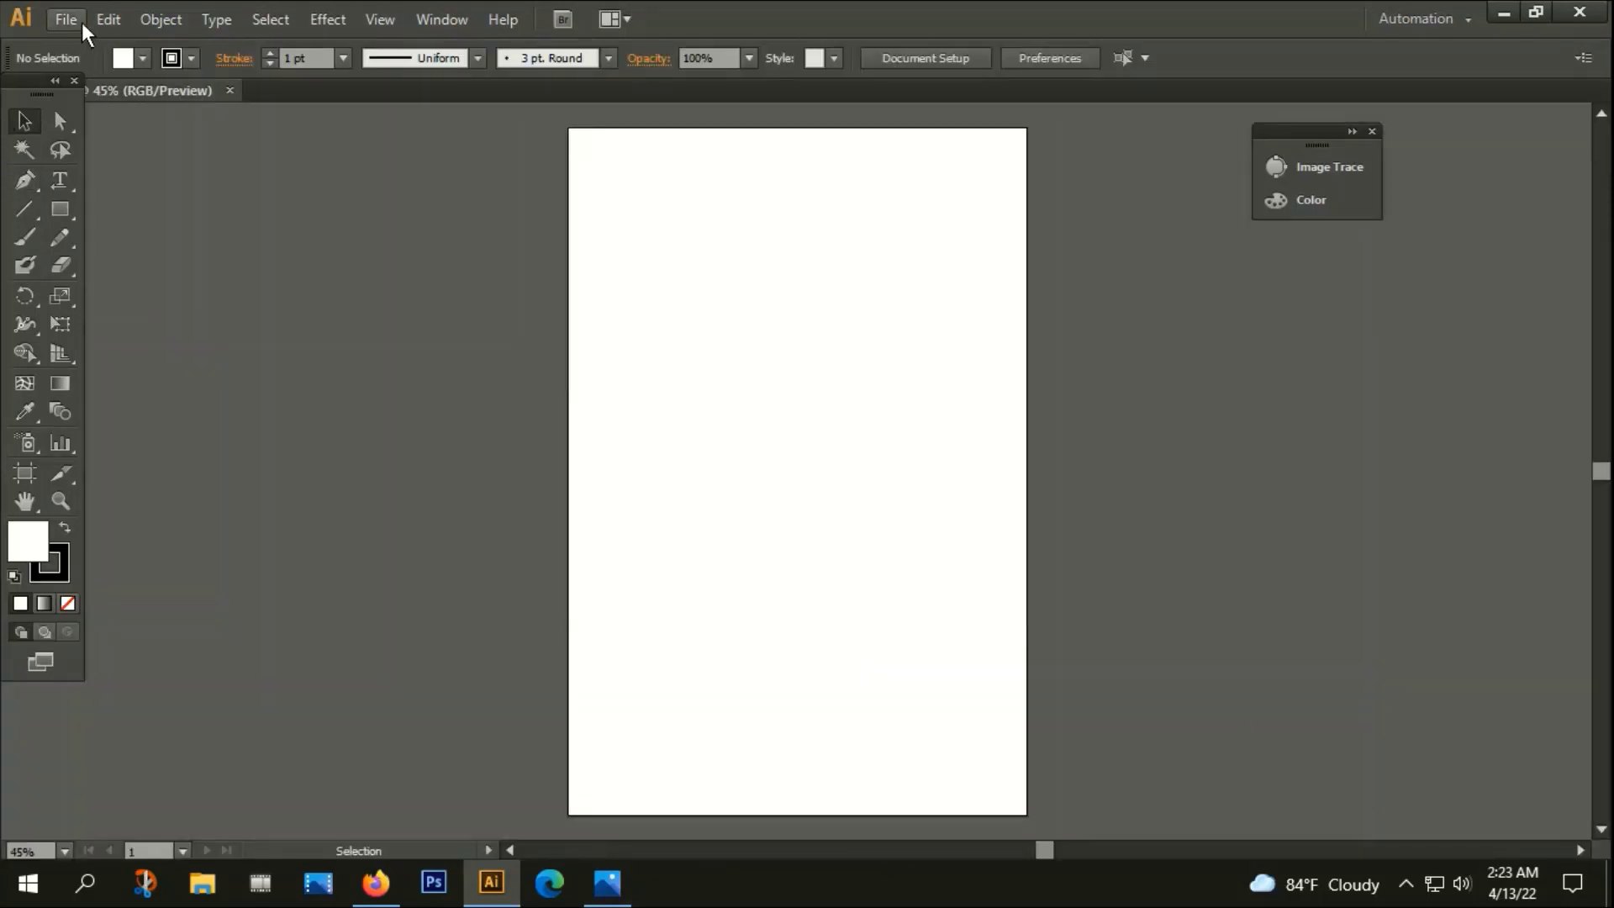
Place the image Untitled-1-01-01 as a reference and move it beside the artboard's left edge
left_click(82, 21)
left_click(121, 397)
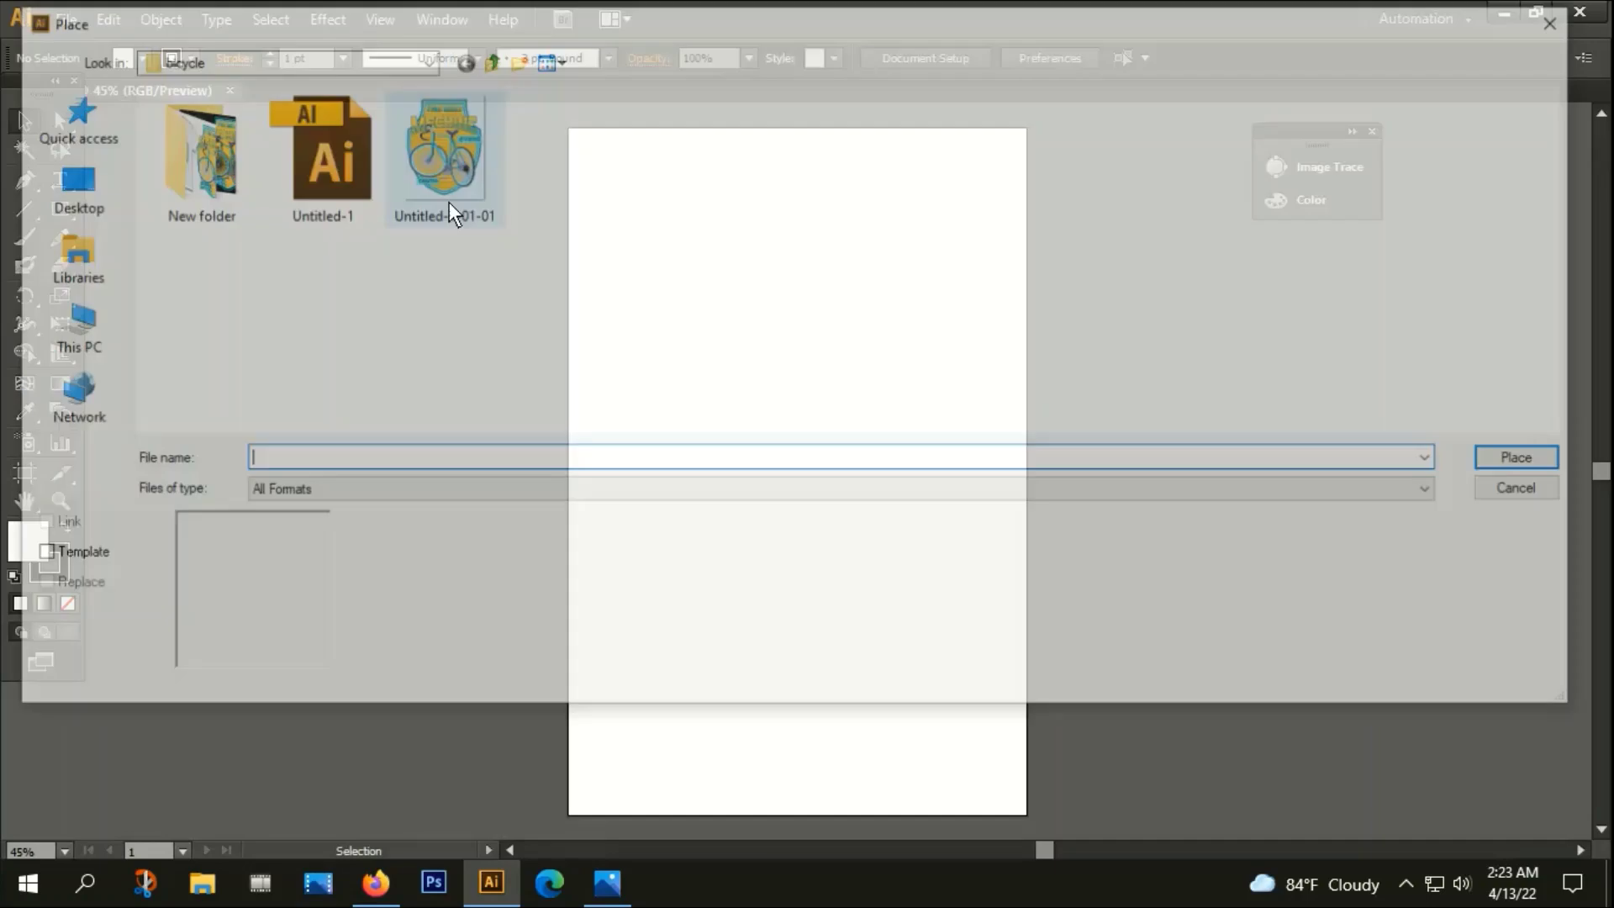
double_click(443, 186)
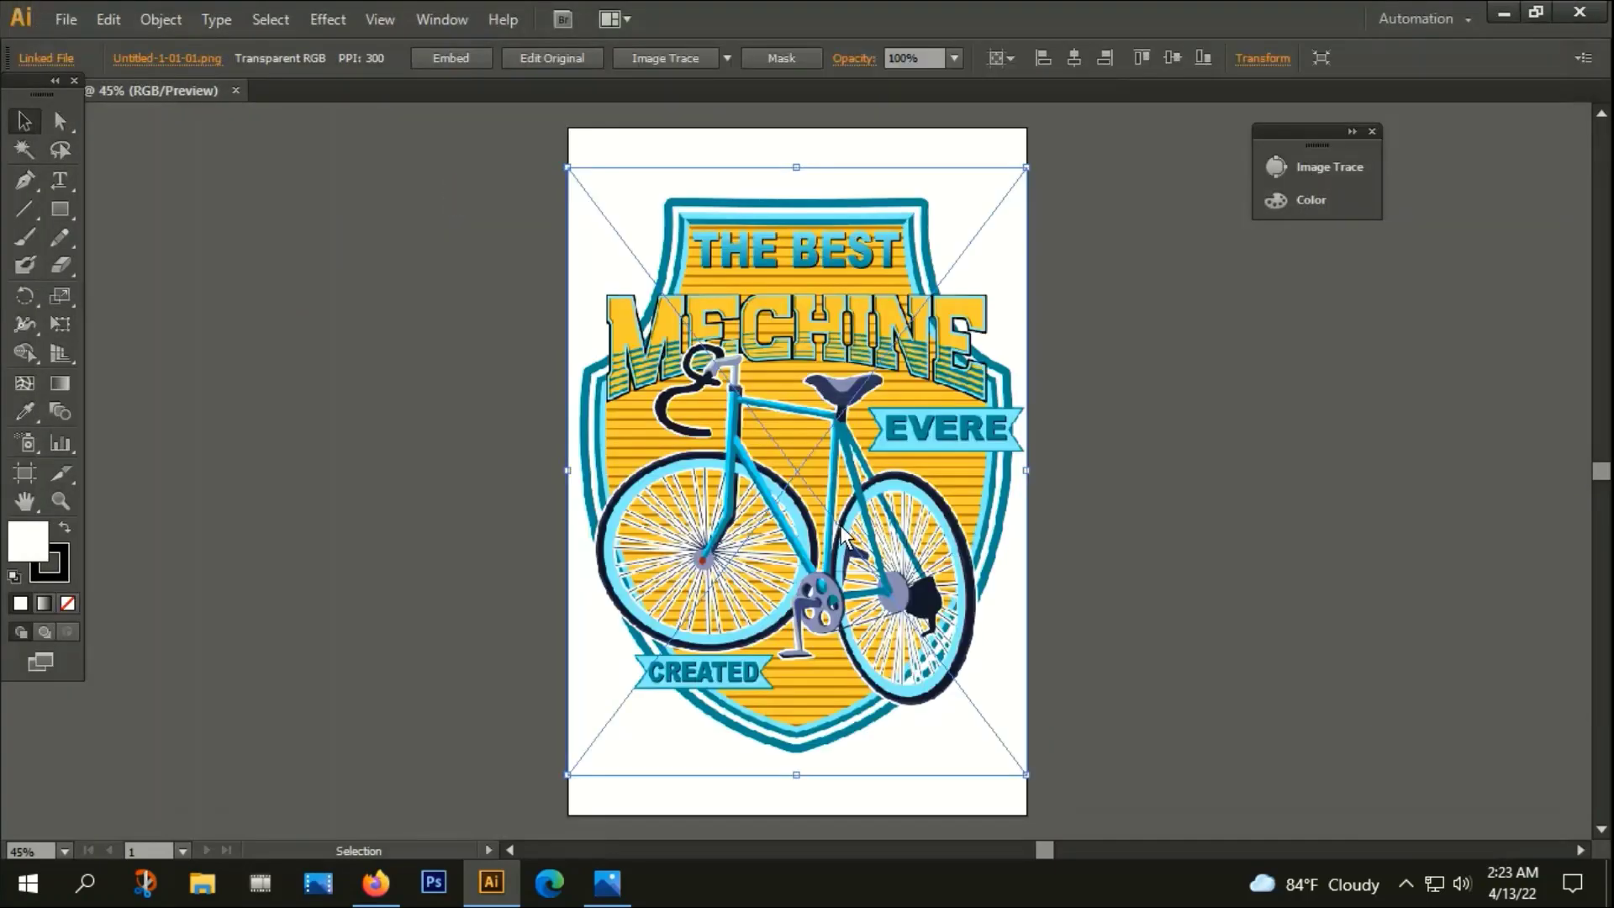
left_click_drag(842, 537, 352, 490)
scroll(572, 420, "down", 2)
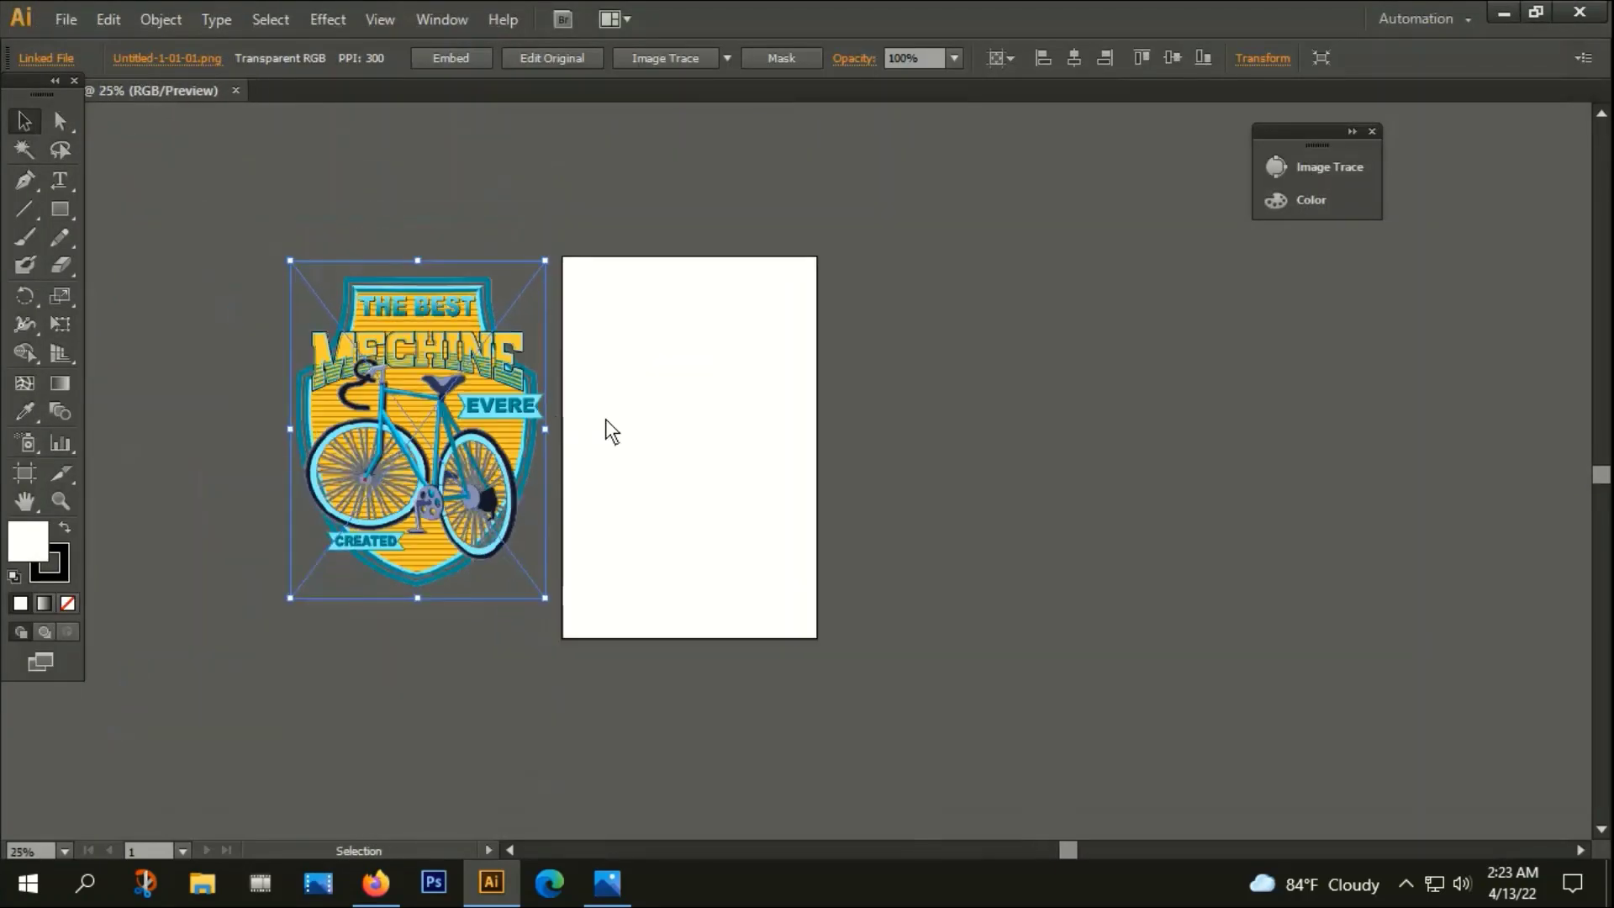
left_click(606, 418)
Open BICYCLE VECTOR.ai from the folder b inside Videos
left_click(67, 19)
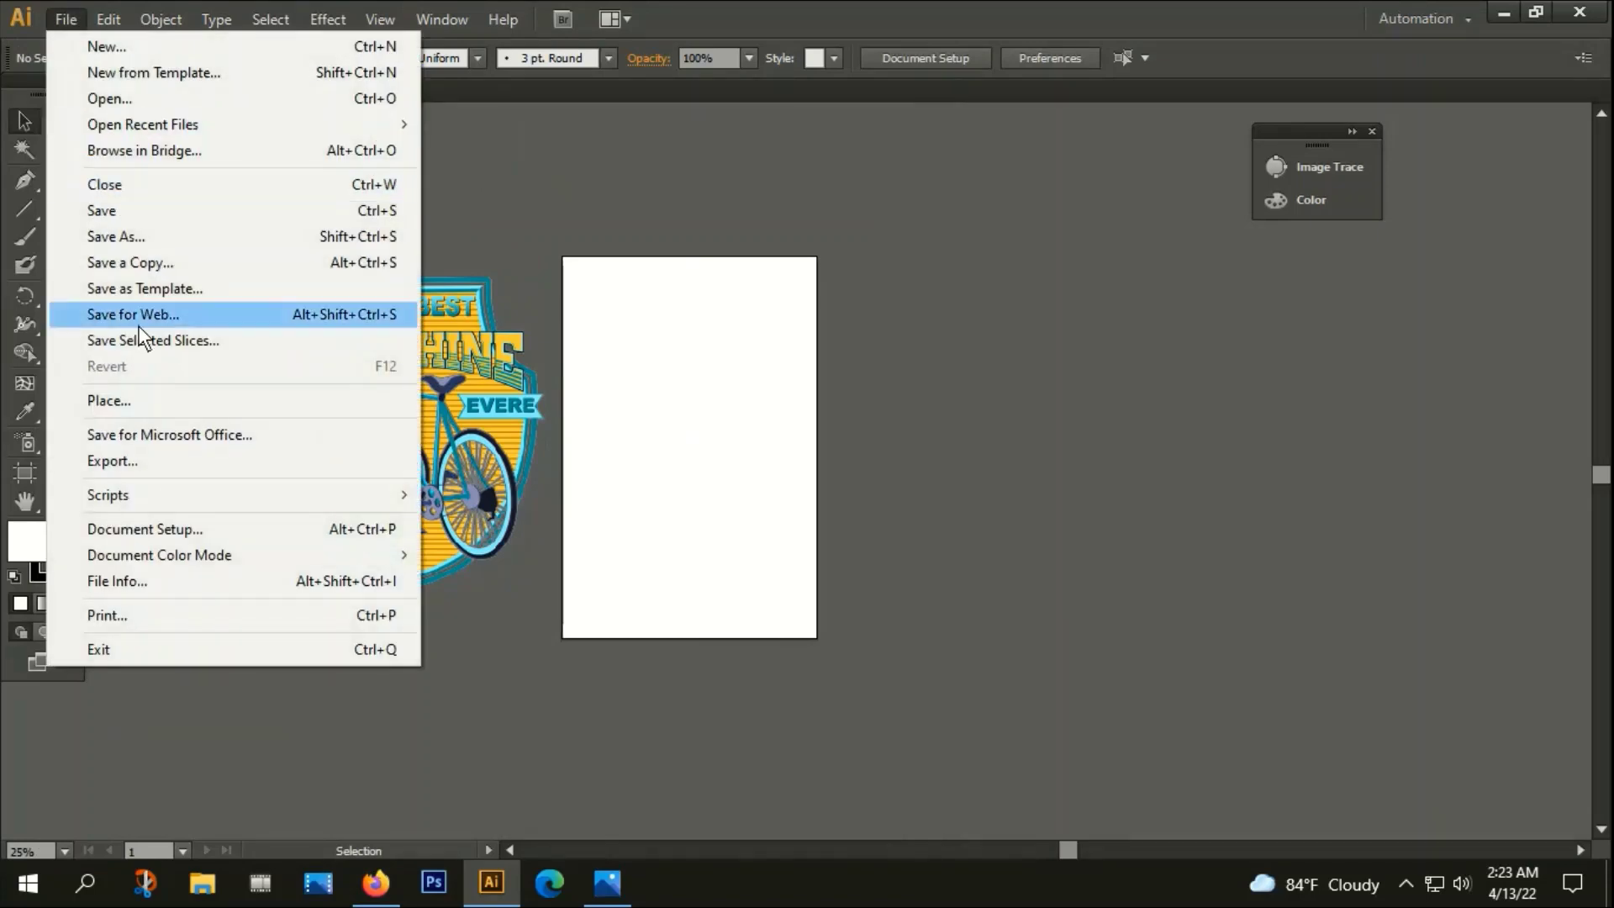
left_click(120, 102)
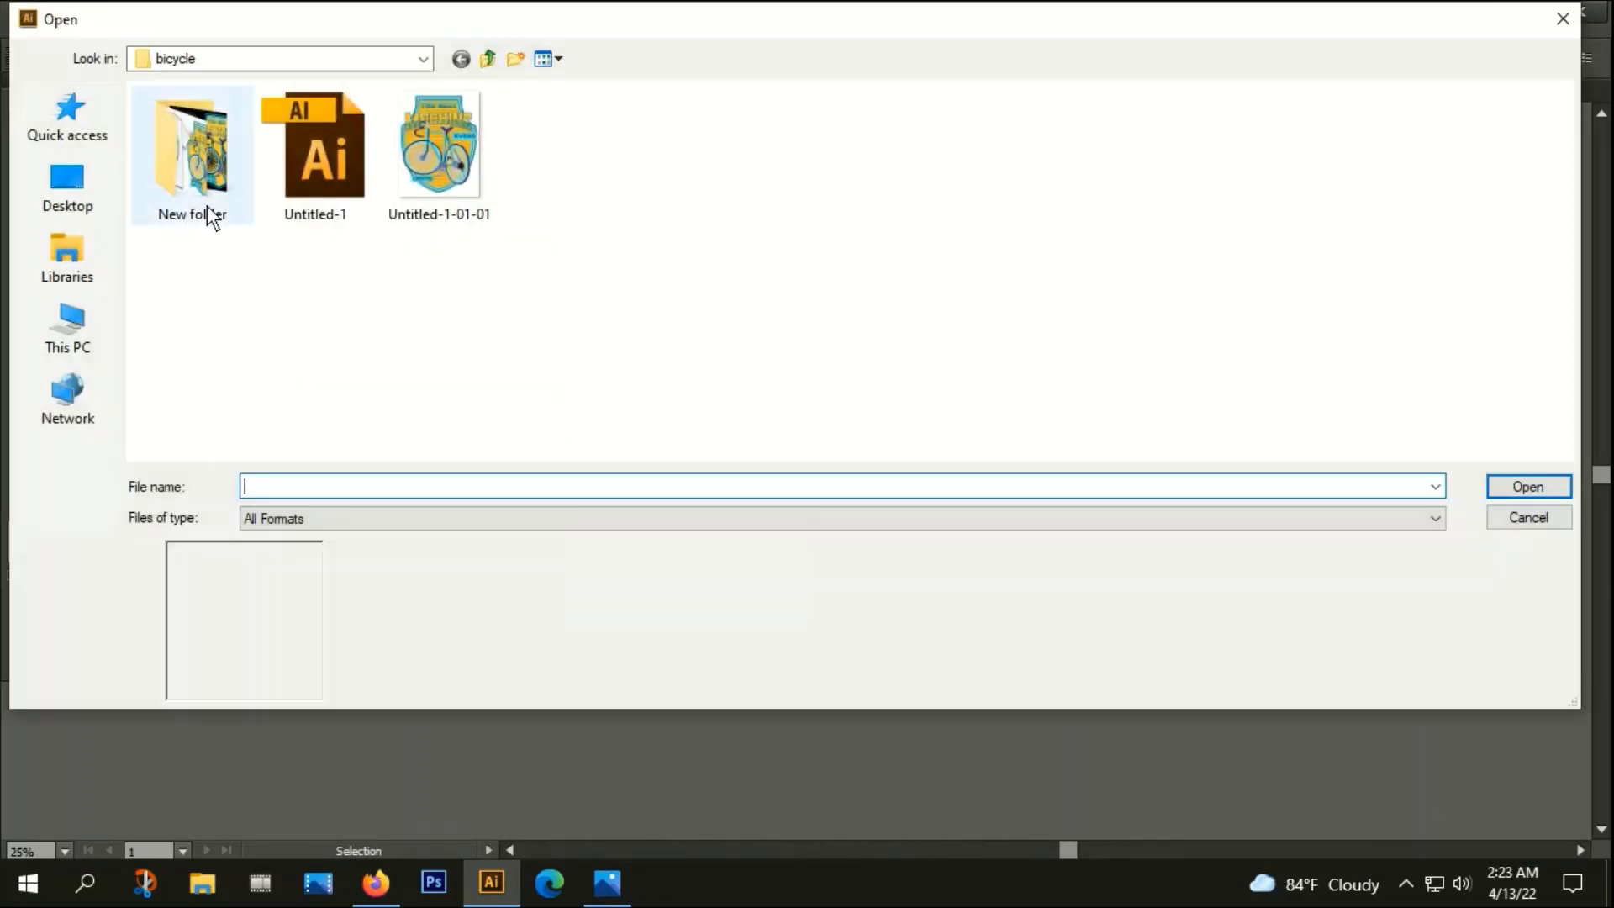
left_click(75, 196)
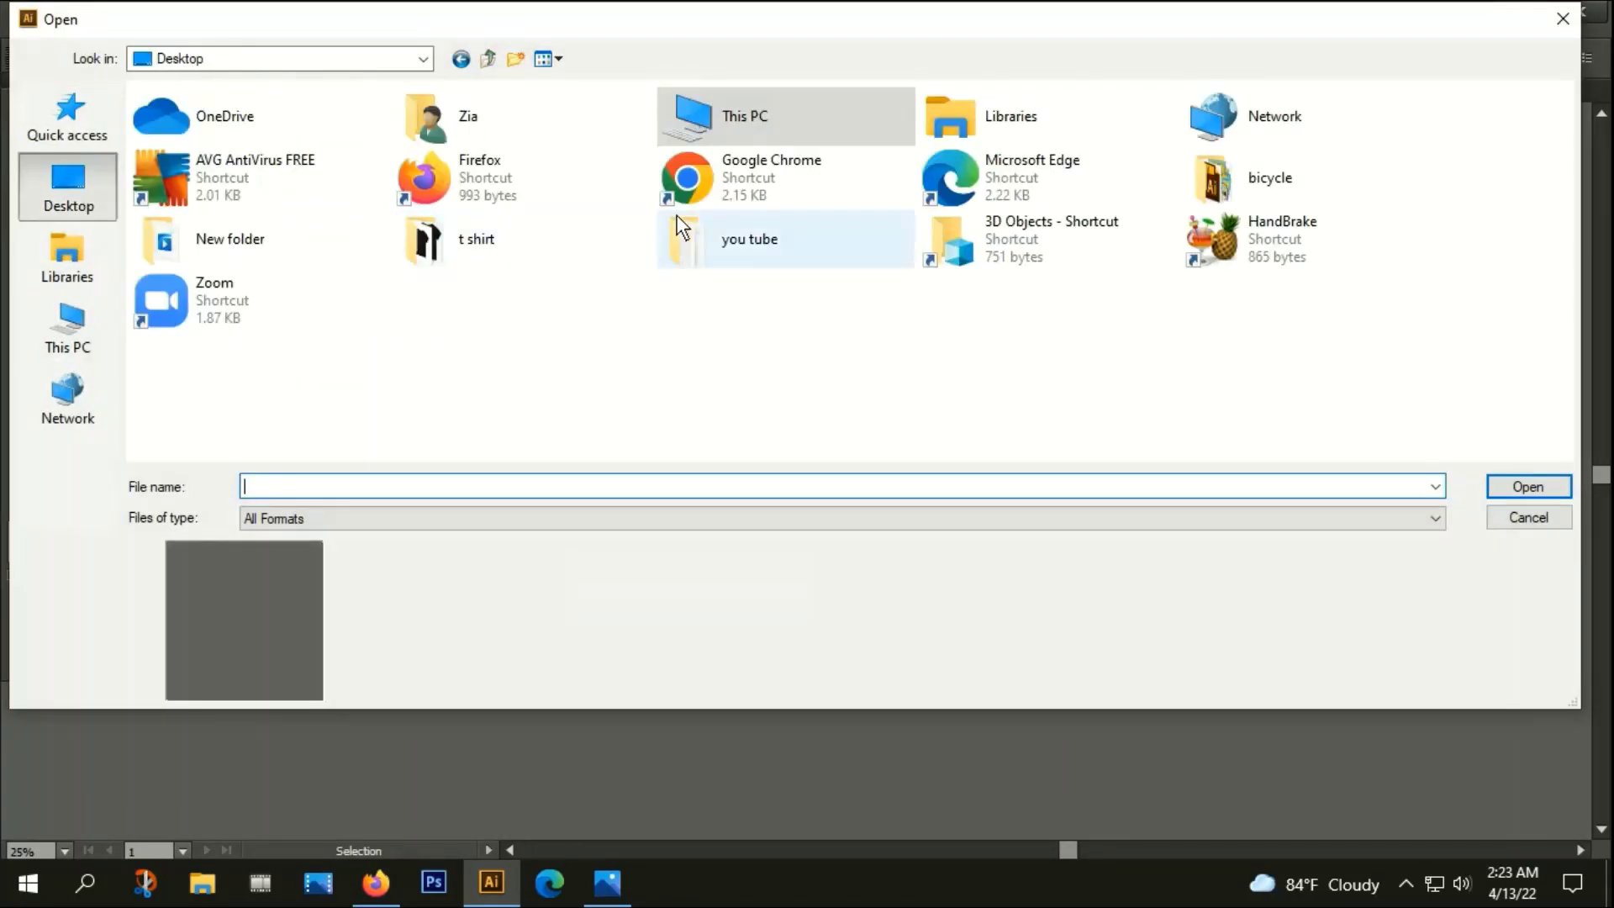
left_click(67, 331)
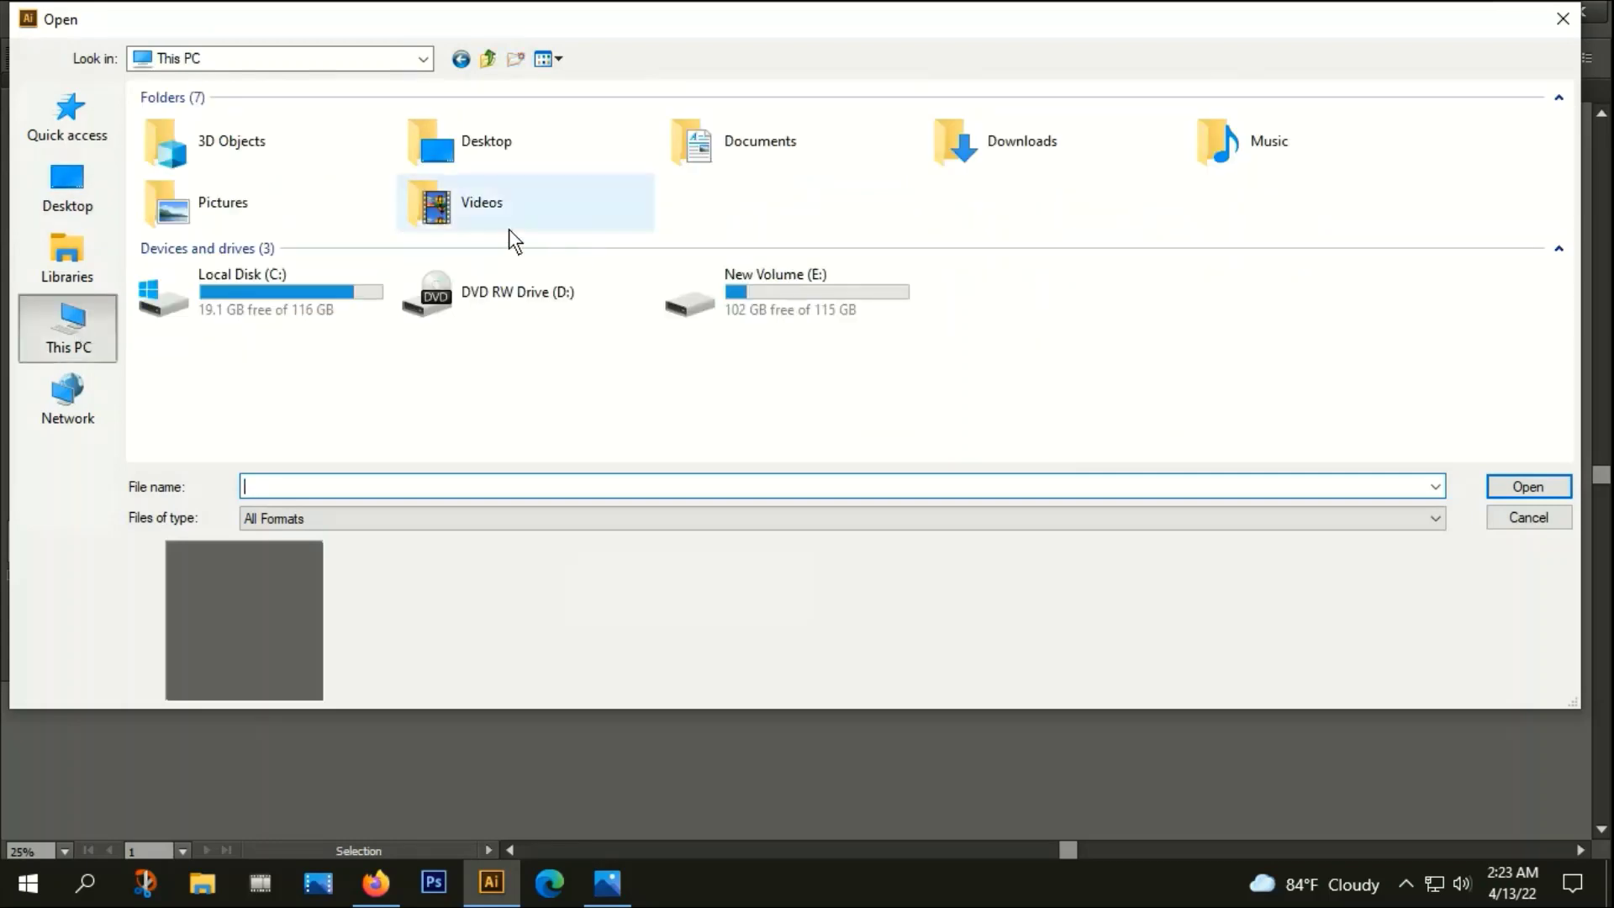
left_click(509, 226)
double_click(533, 206)
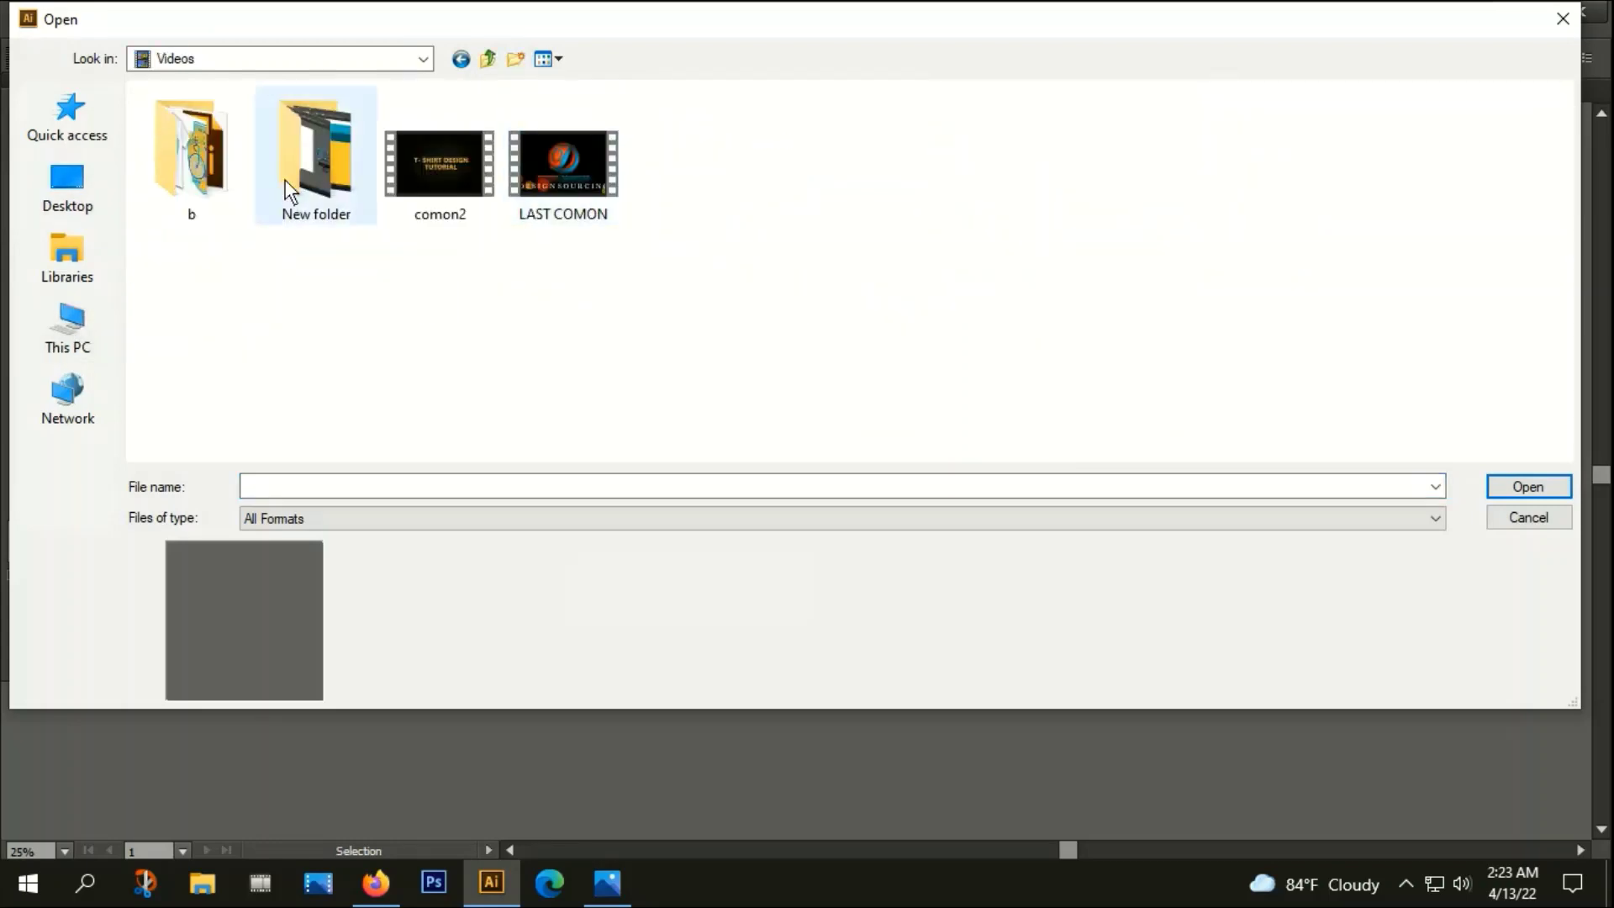
double_click(213, 163)
double_click(212, 176)
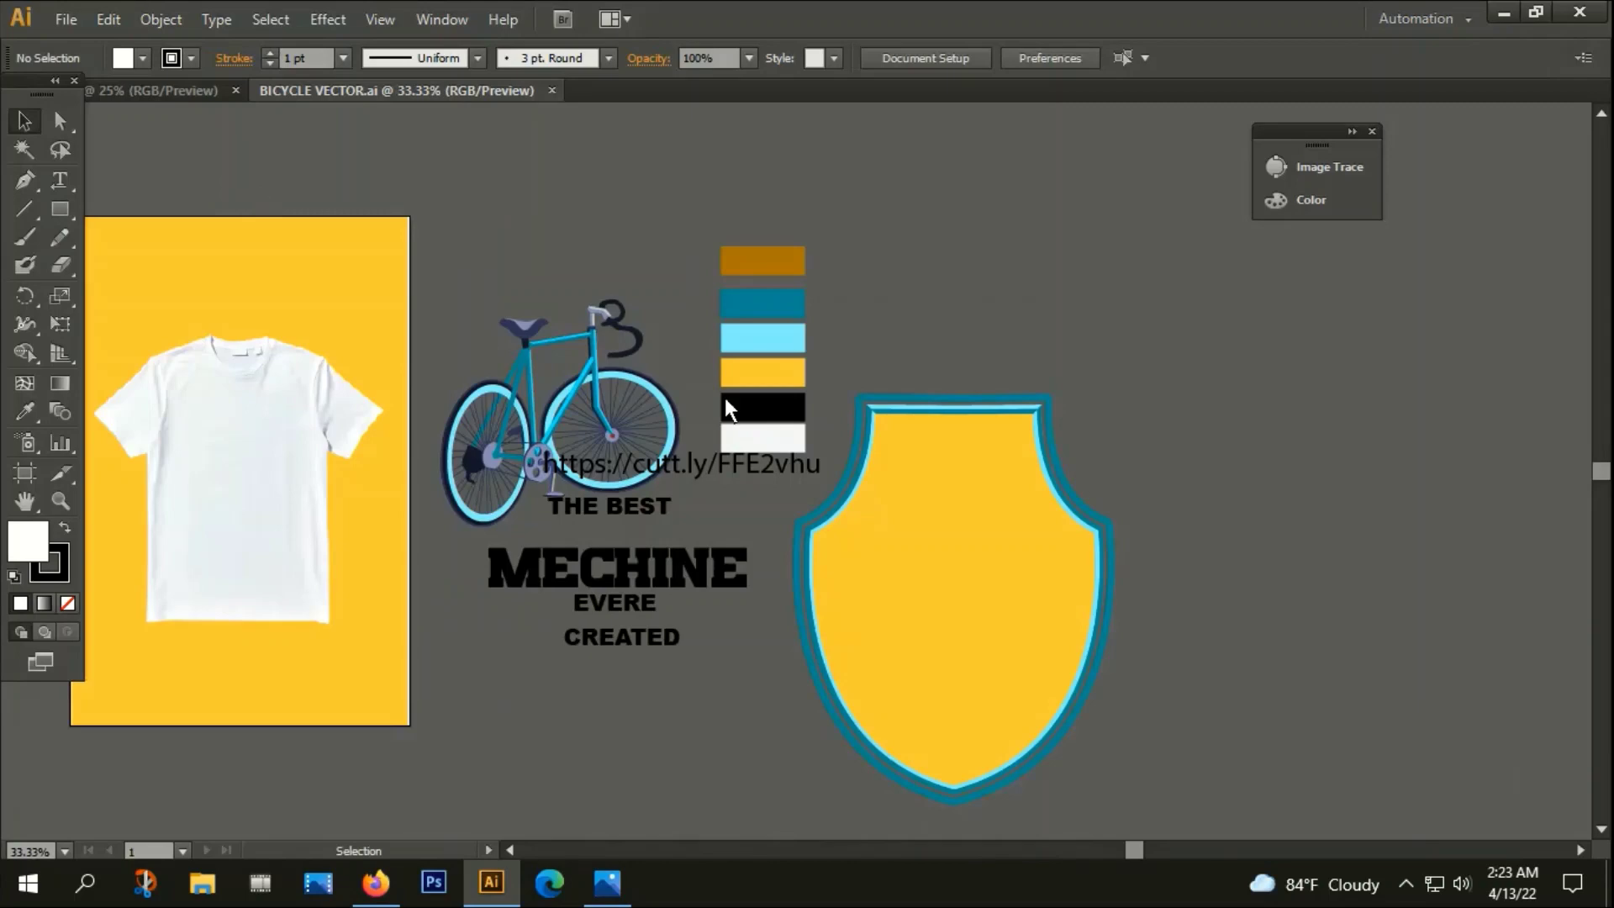
Copy the bicycle, colour swatches, texts and shield into the new document, placing them to the right of the artboard
mouse_move(627, 274)
left_mouse_down()
mouse_move(812, 548)
mouse_move(955, 662)
left_mouse_up()
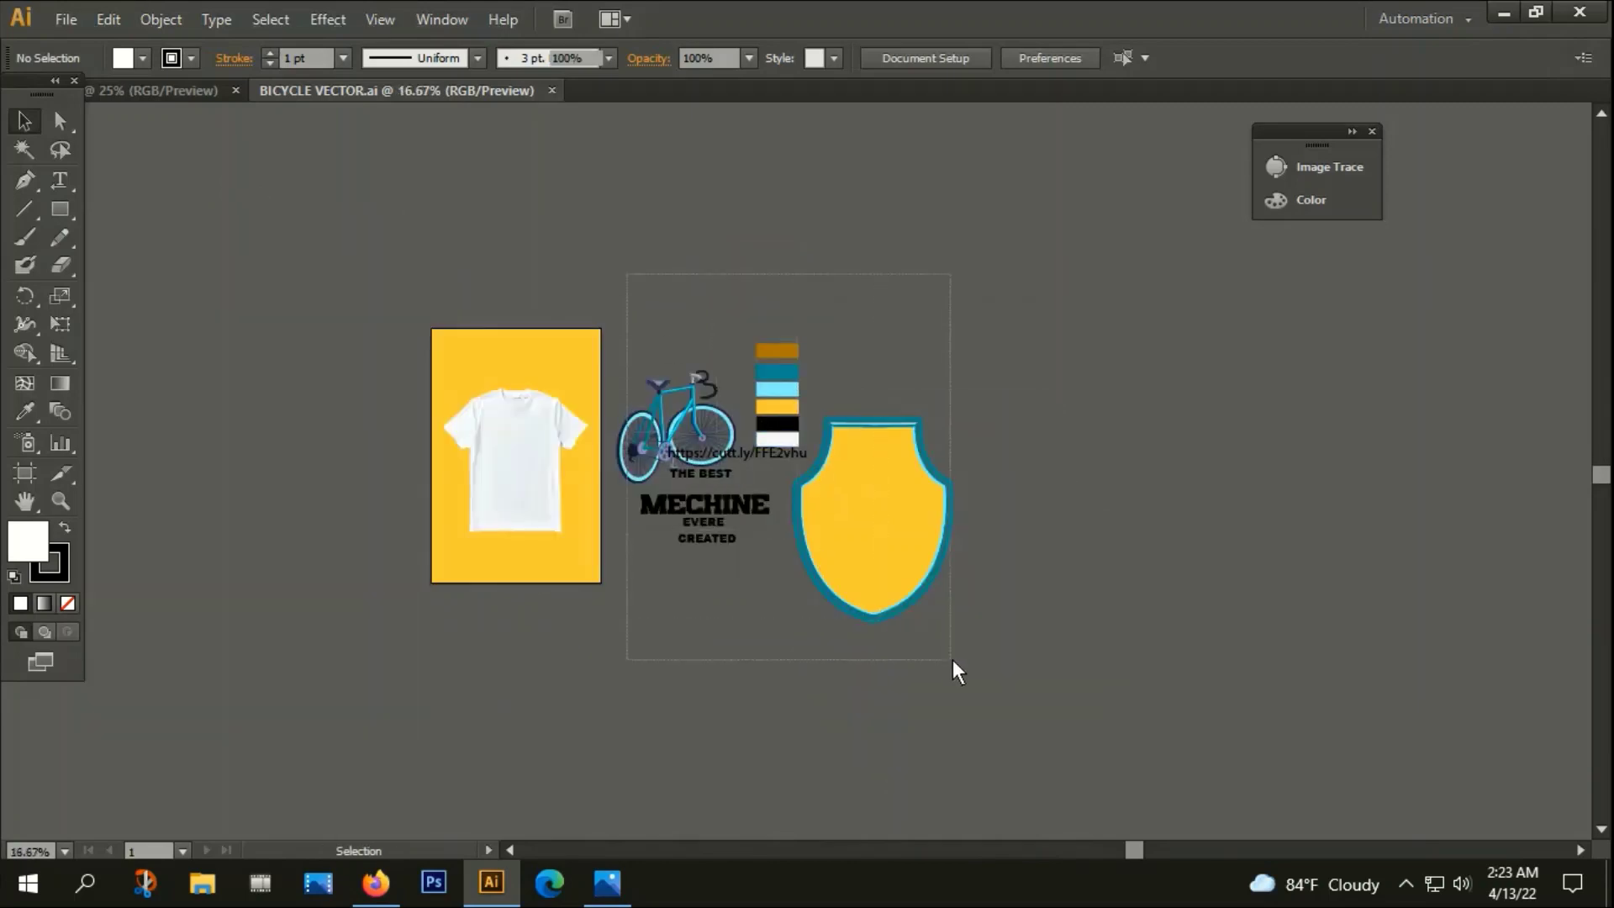
left_click_drag(659, 289, 955, 657)
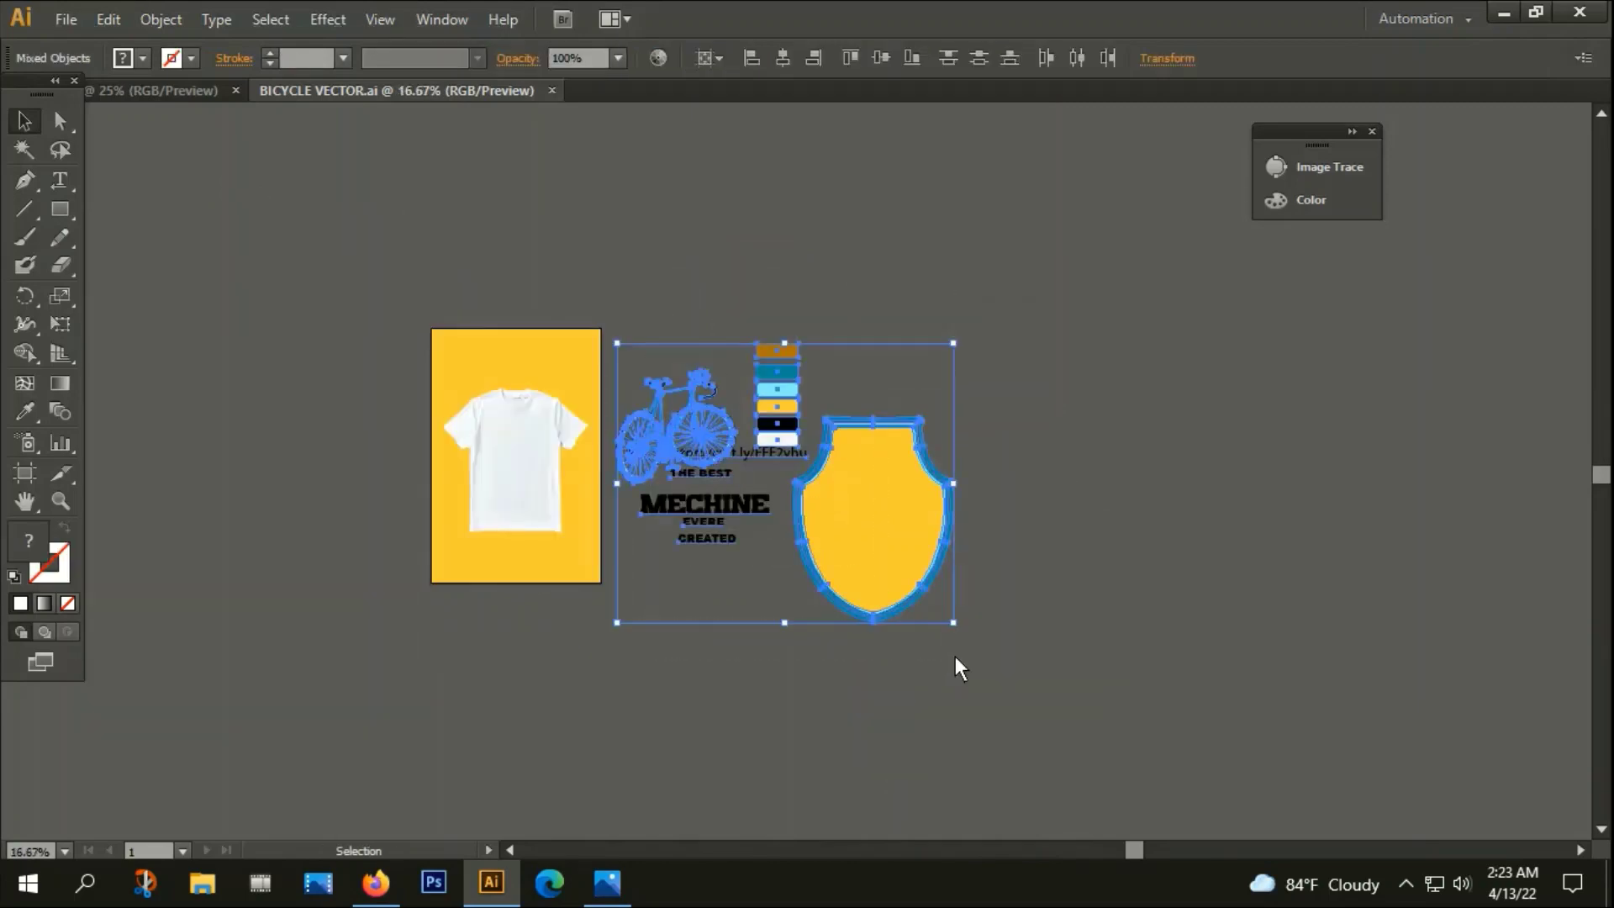
key("ctrl+c")
left_click(167, 90)
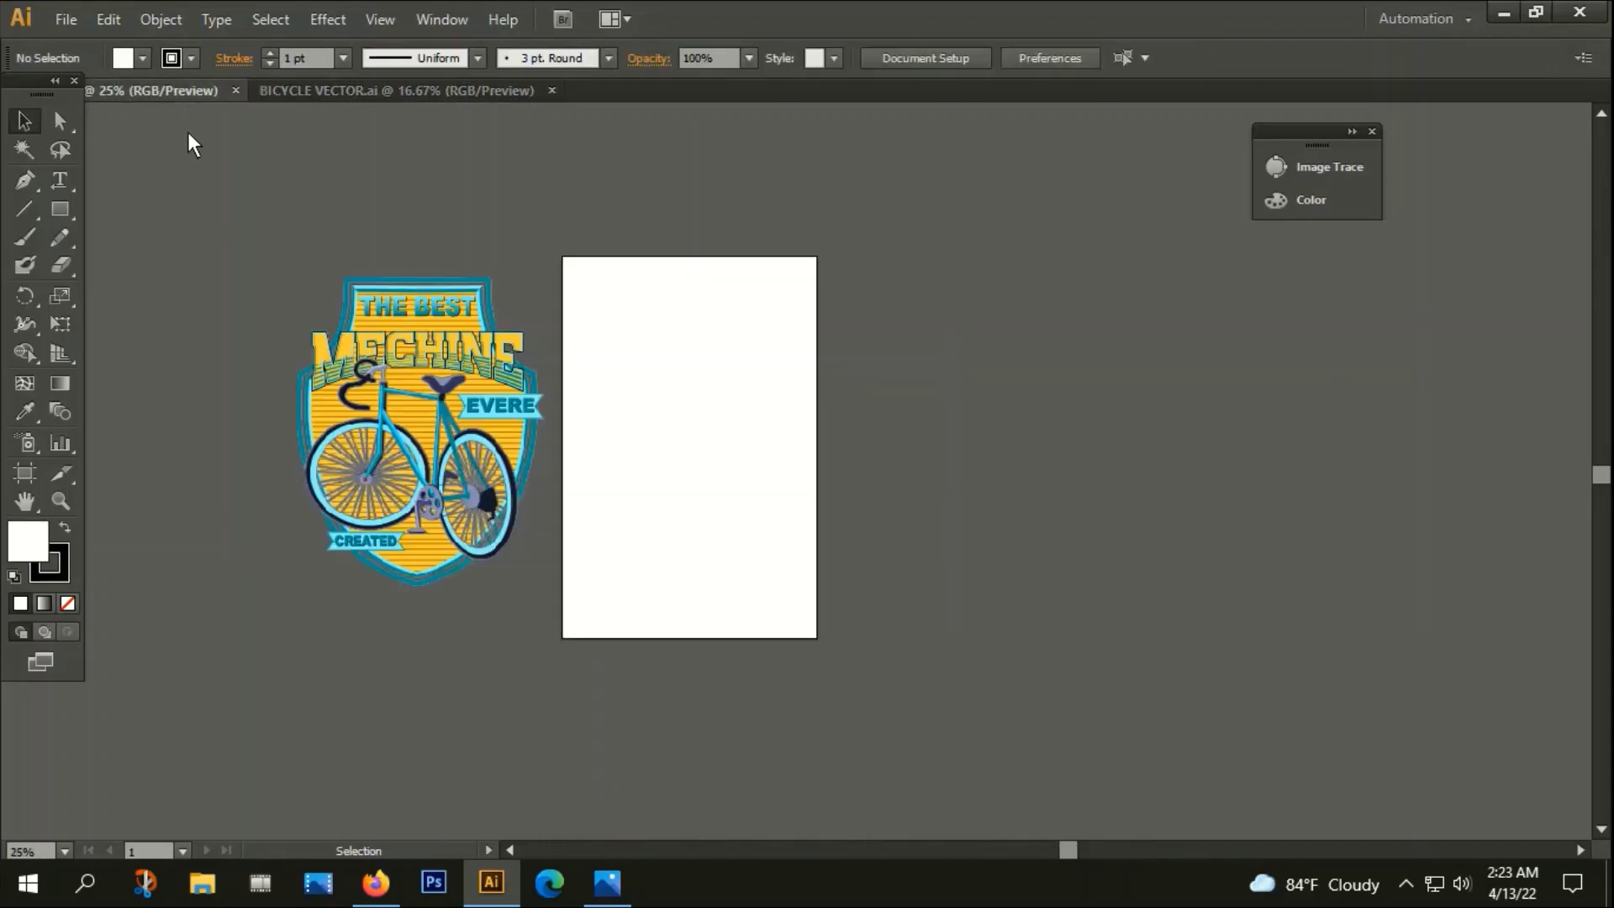
key("ctrl+v")
left_click_drag(647, 384, 960, 322)
left_click(1384, 337)
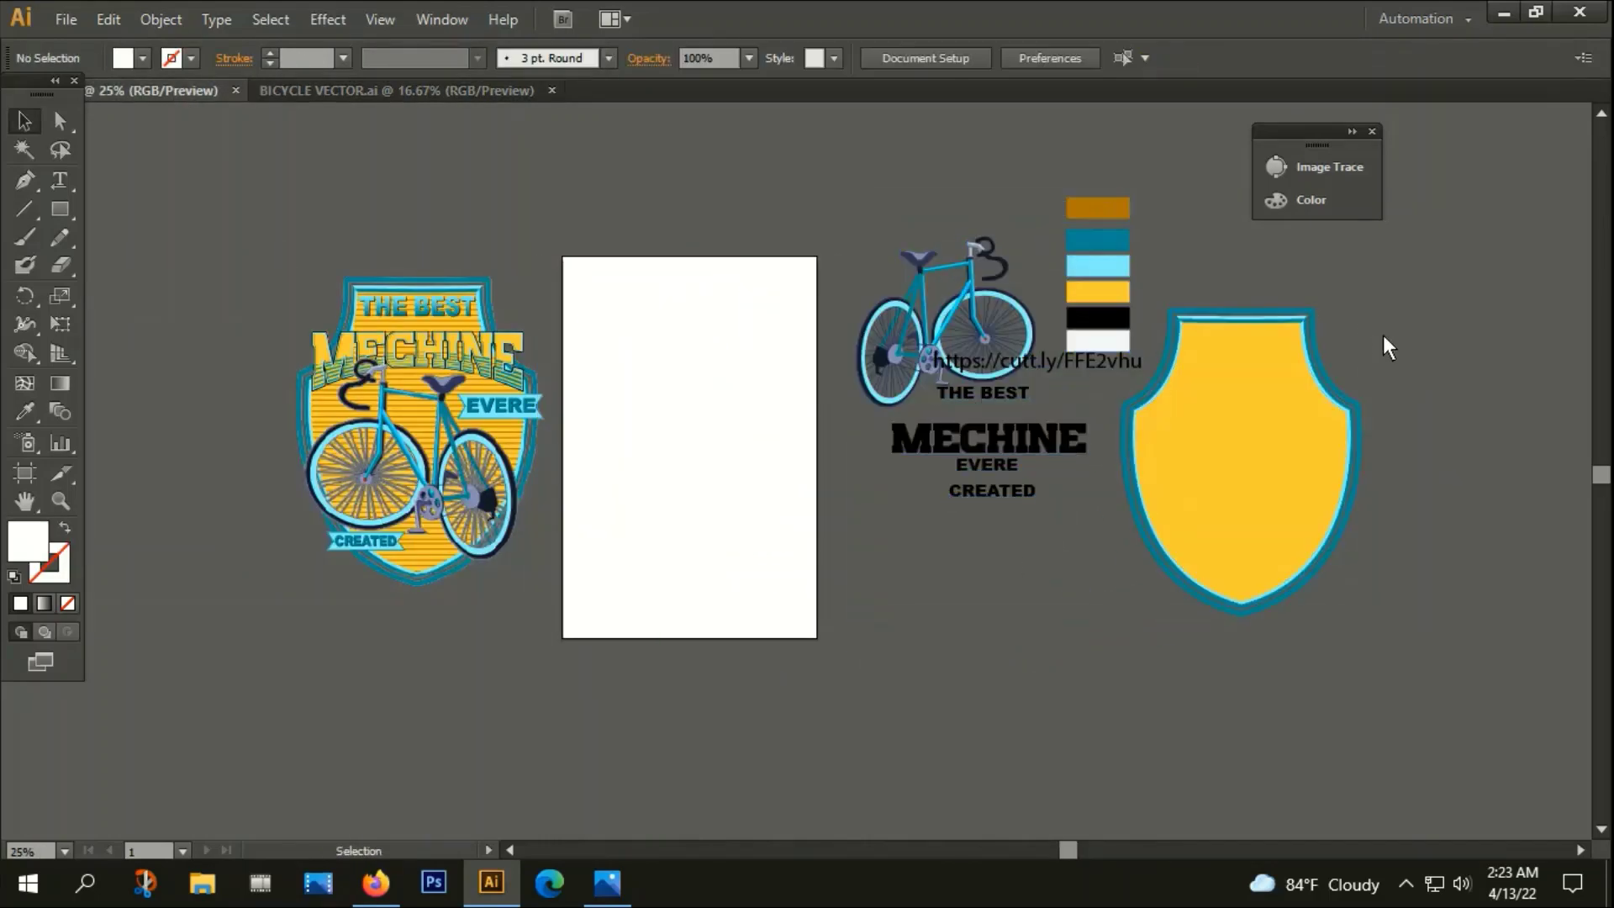
Centre the whole shield horizontally and vertically on the artboard
left_click_drag(1459, 599, 1323, 569)
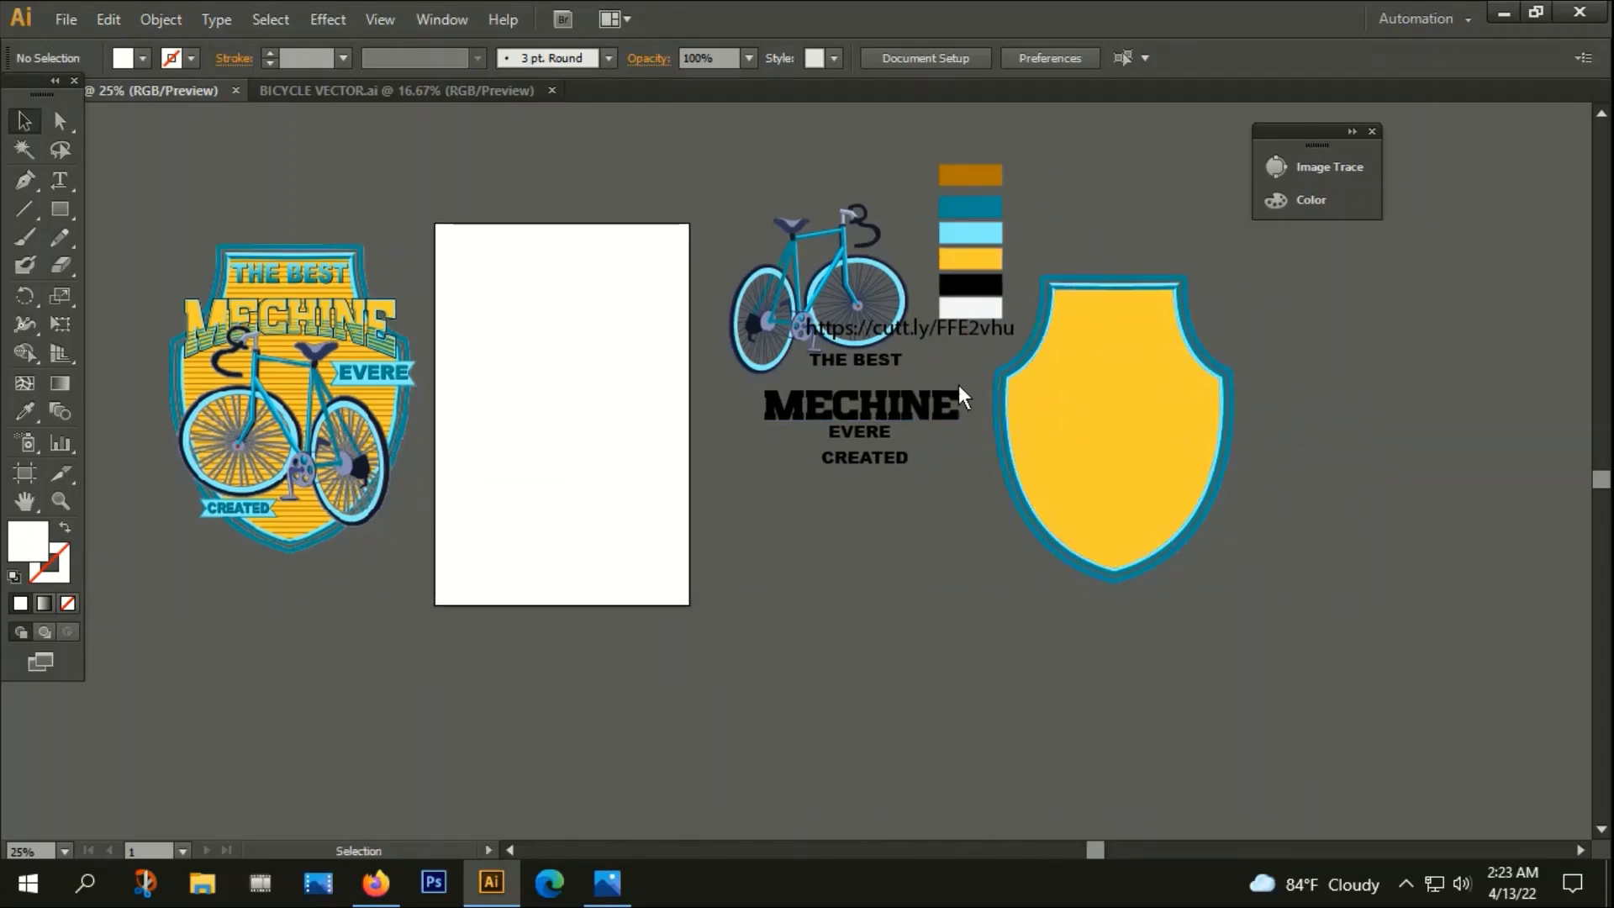
left_click_drag(1059, 248, 1236, 571)
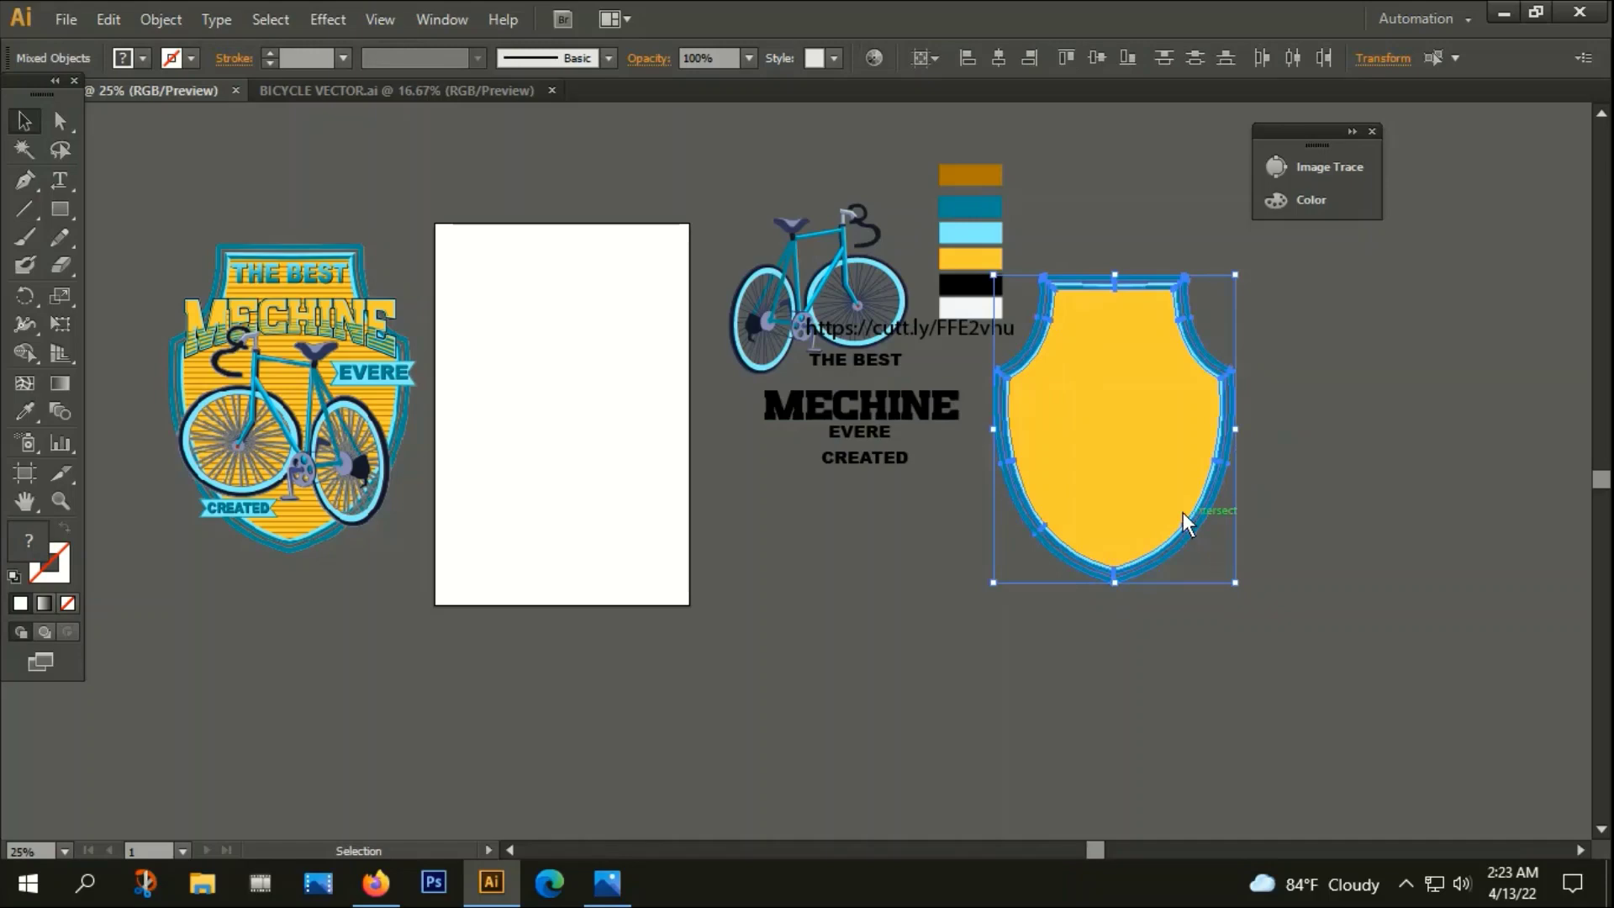
left_click(1383, 592)
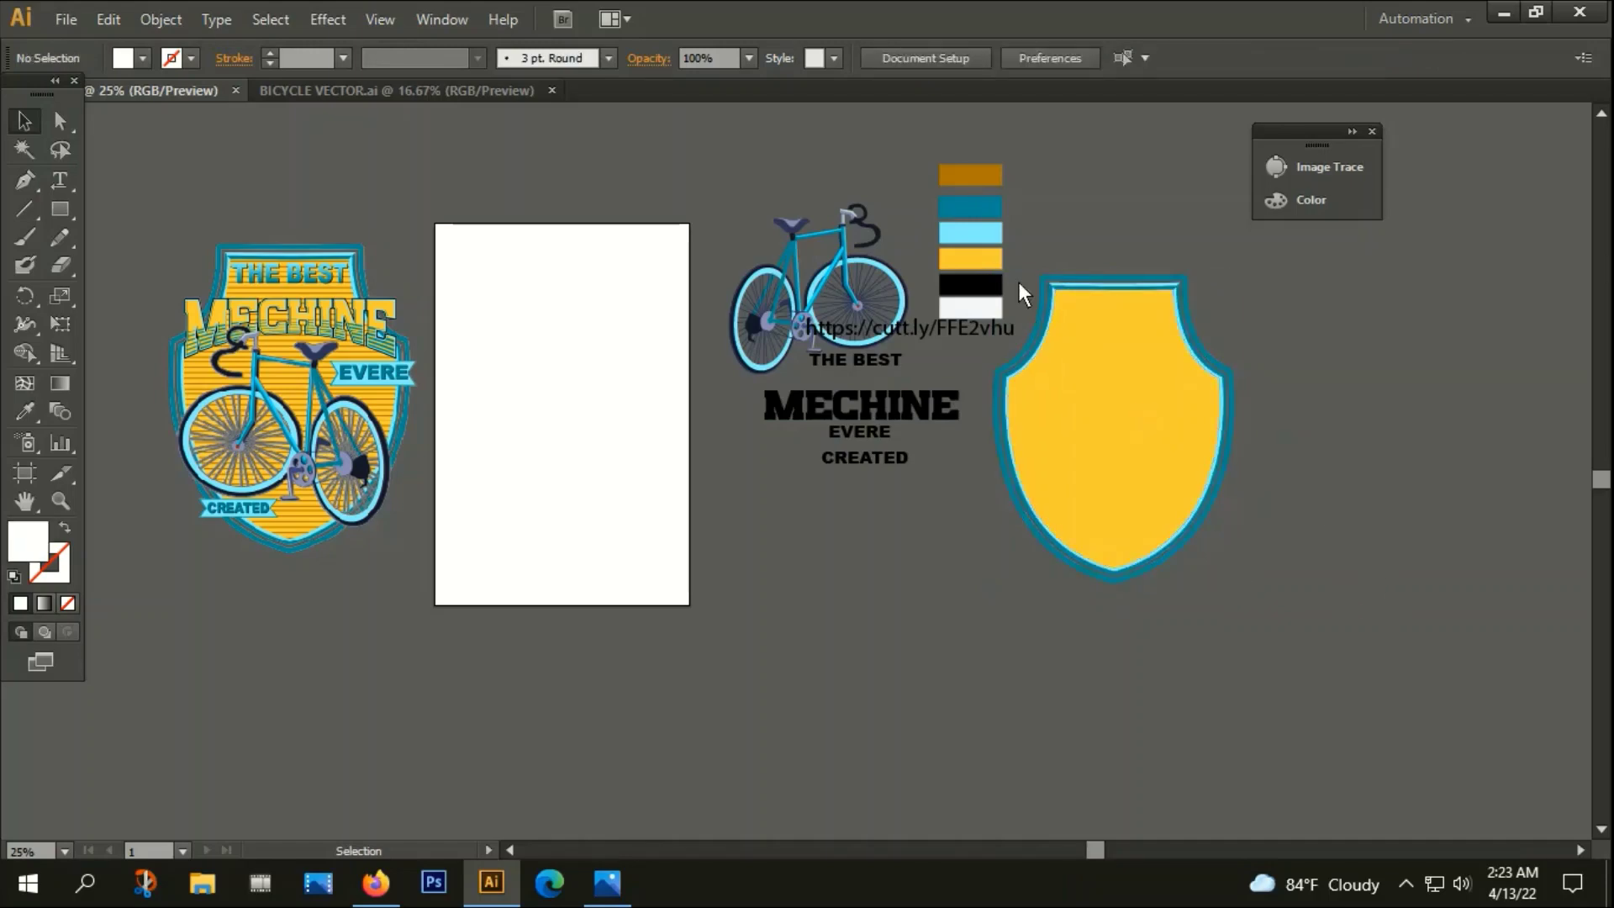
left_click_drag(1049, 223, 1202, 561)
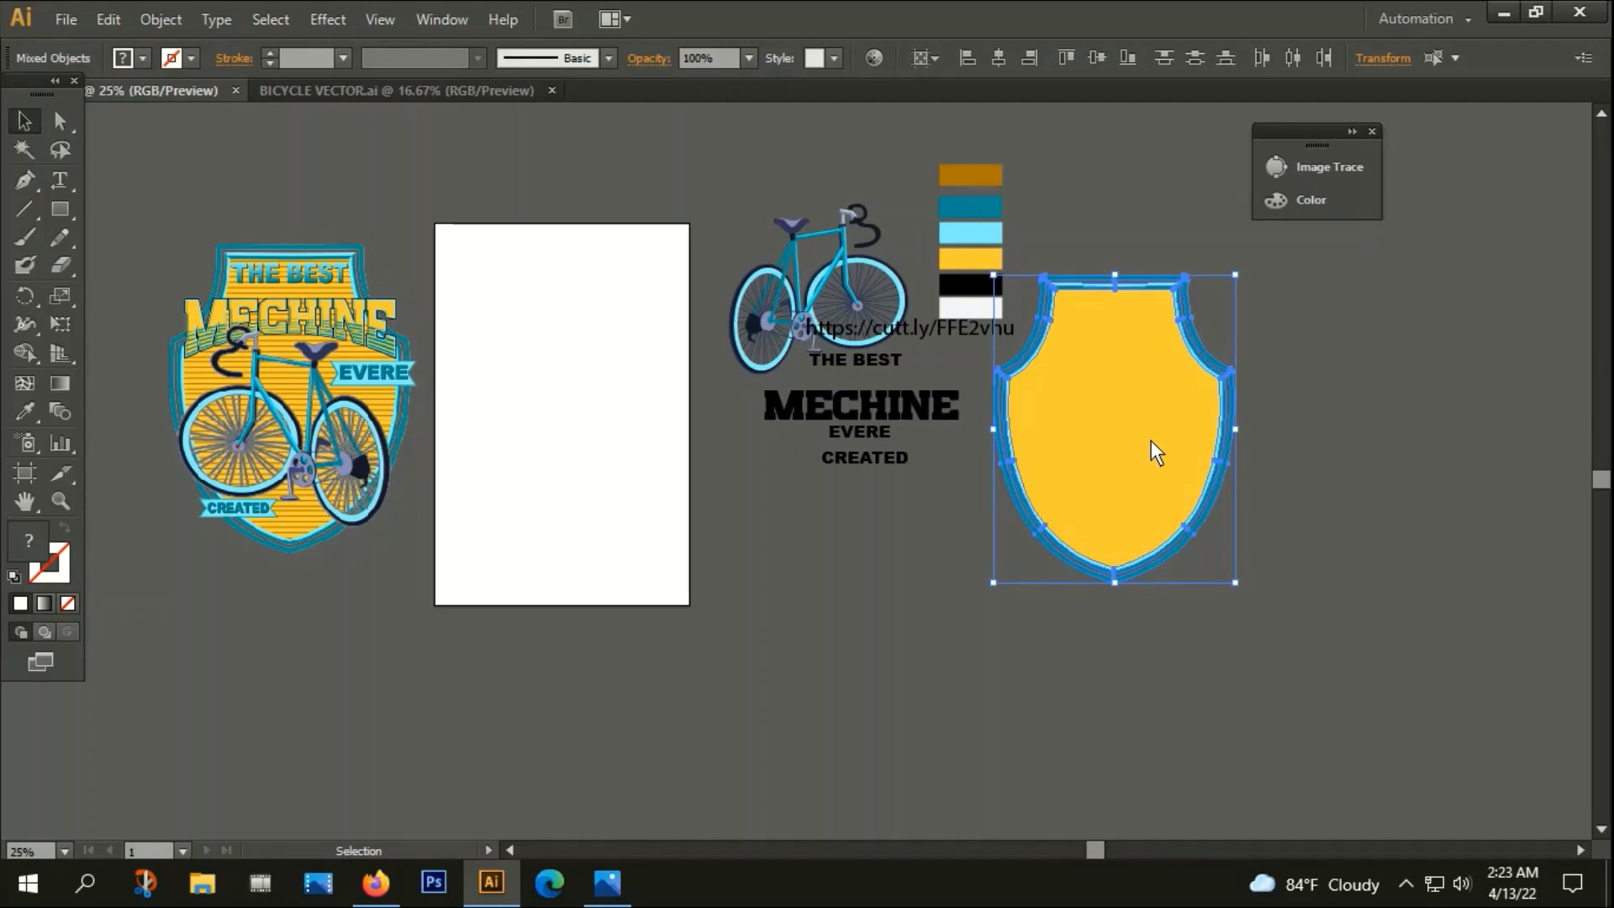
left_click_drag(1154, 452, 1150, 480)
left_click(1408, 368)
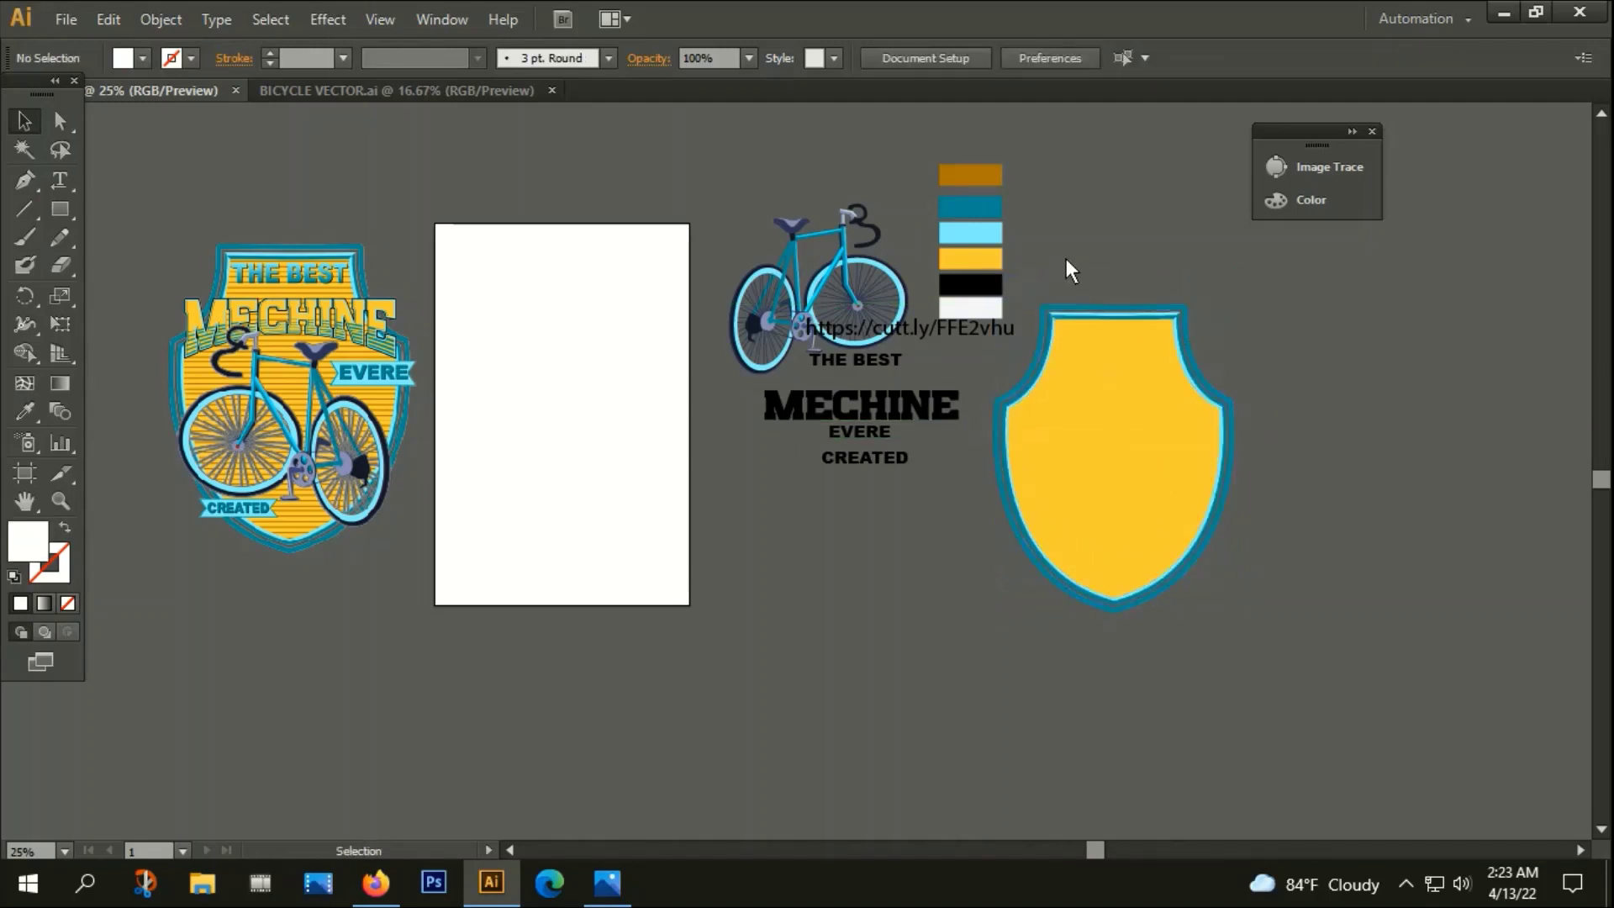
left_click(1175, 502)
left_click(1001, 51)
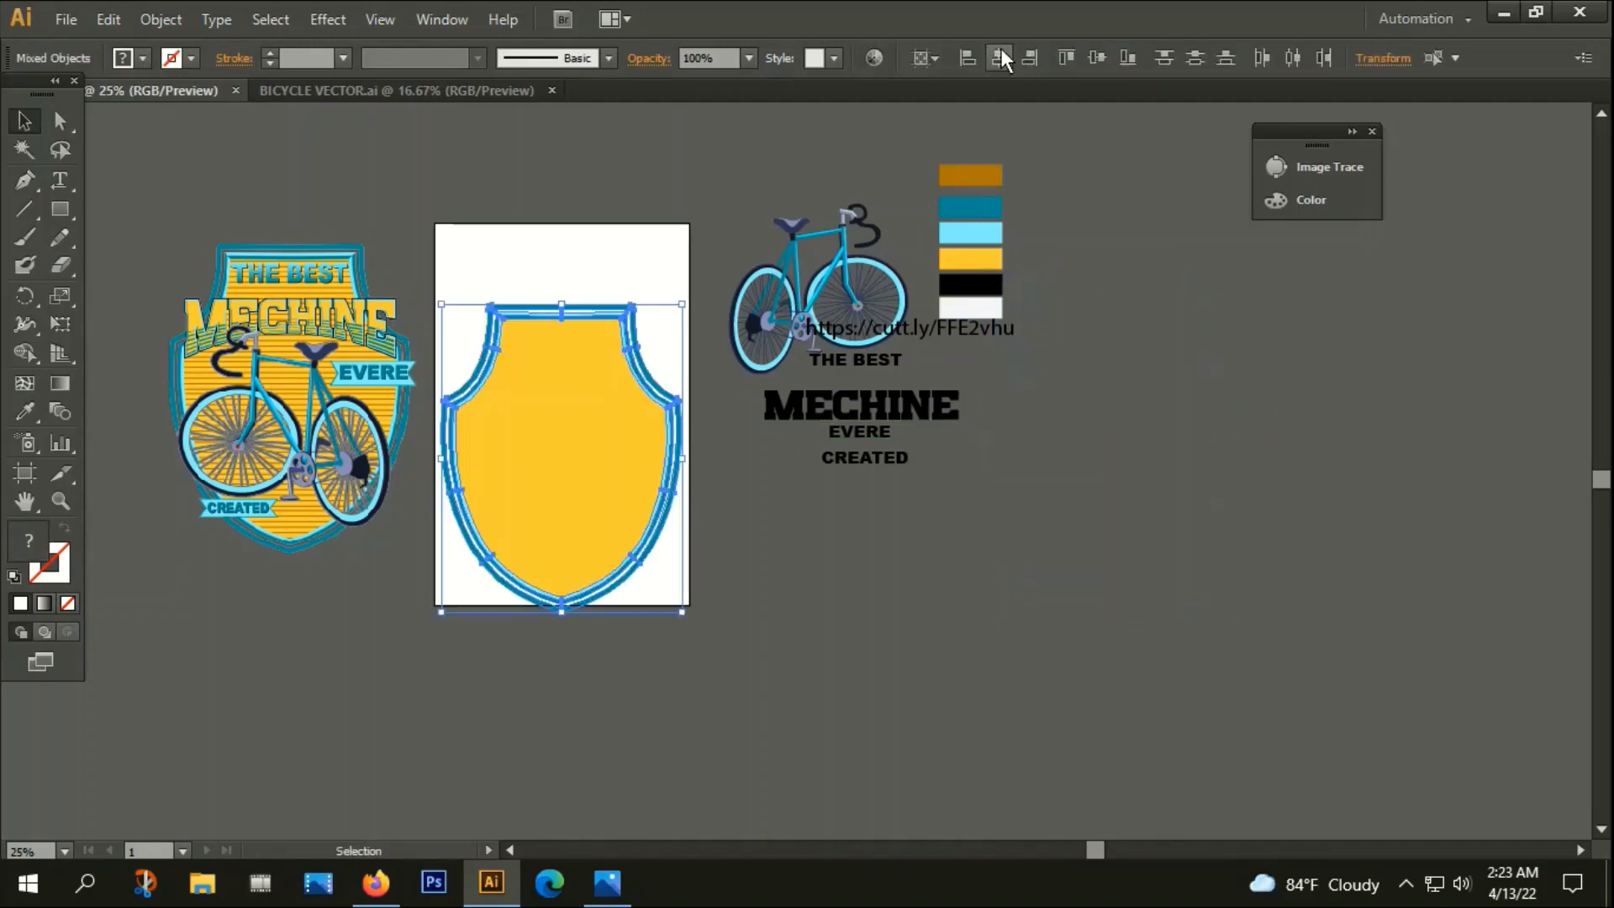
left_click(1096, 61)
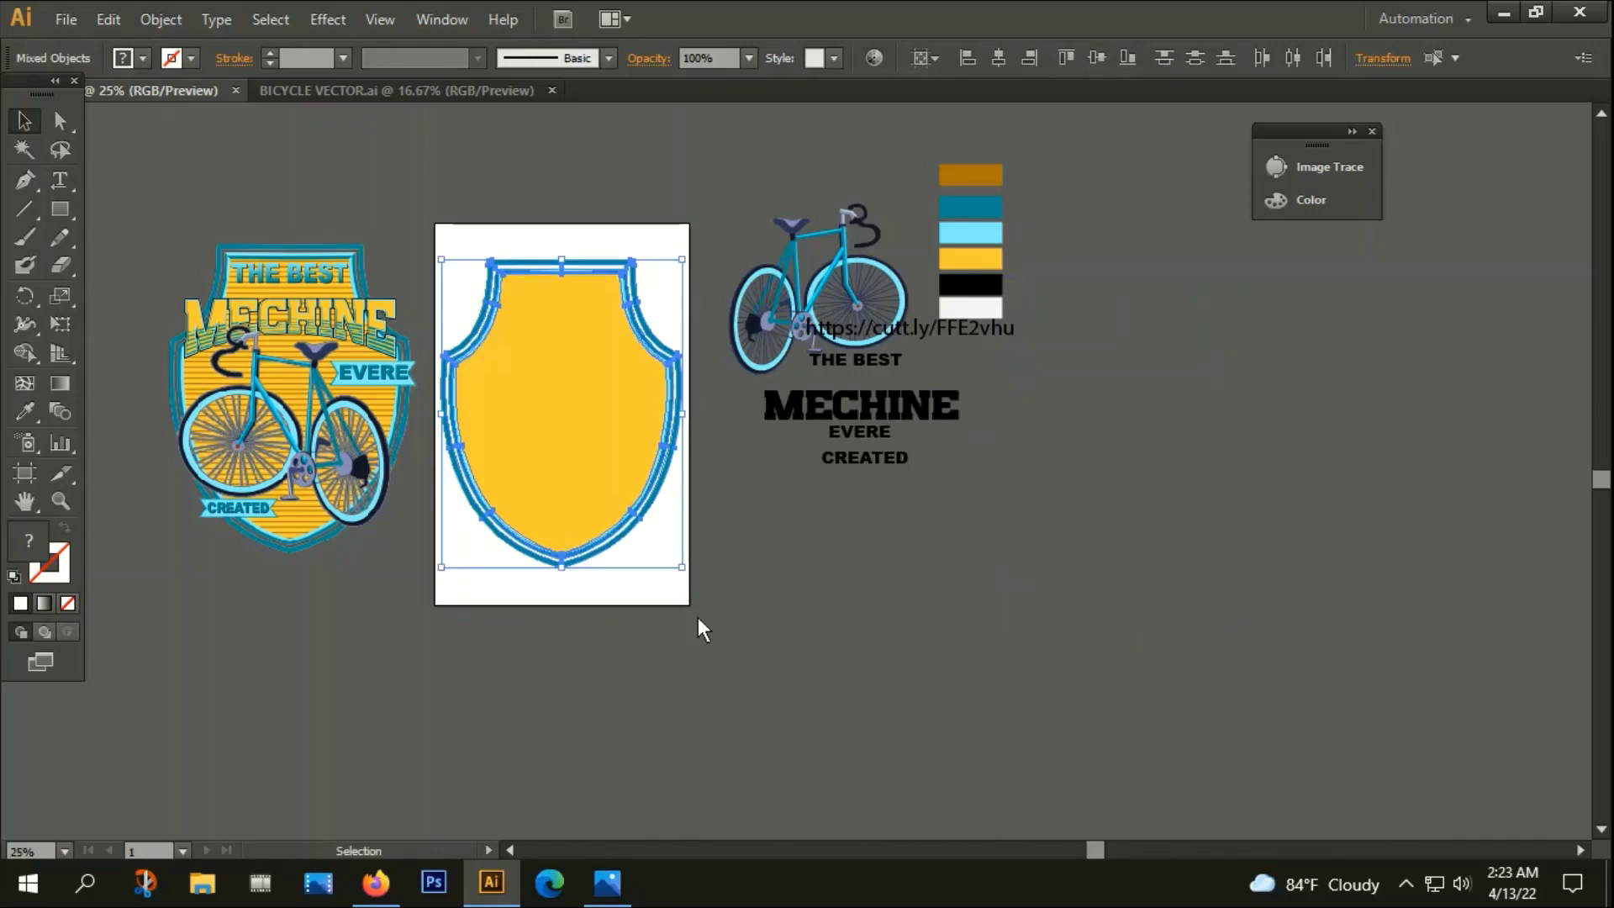
left_click(713, 508)
Duplicate the shield's yellow inner shape onto the empty canvas below the reference image
scroll(508, 382, "up", 1)
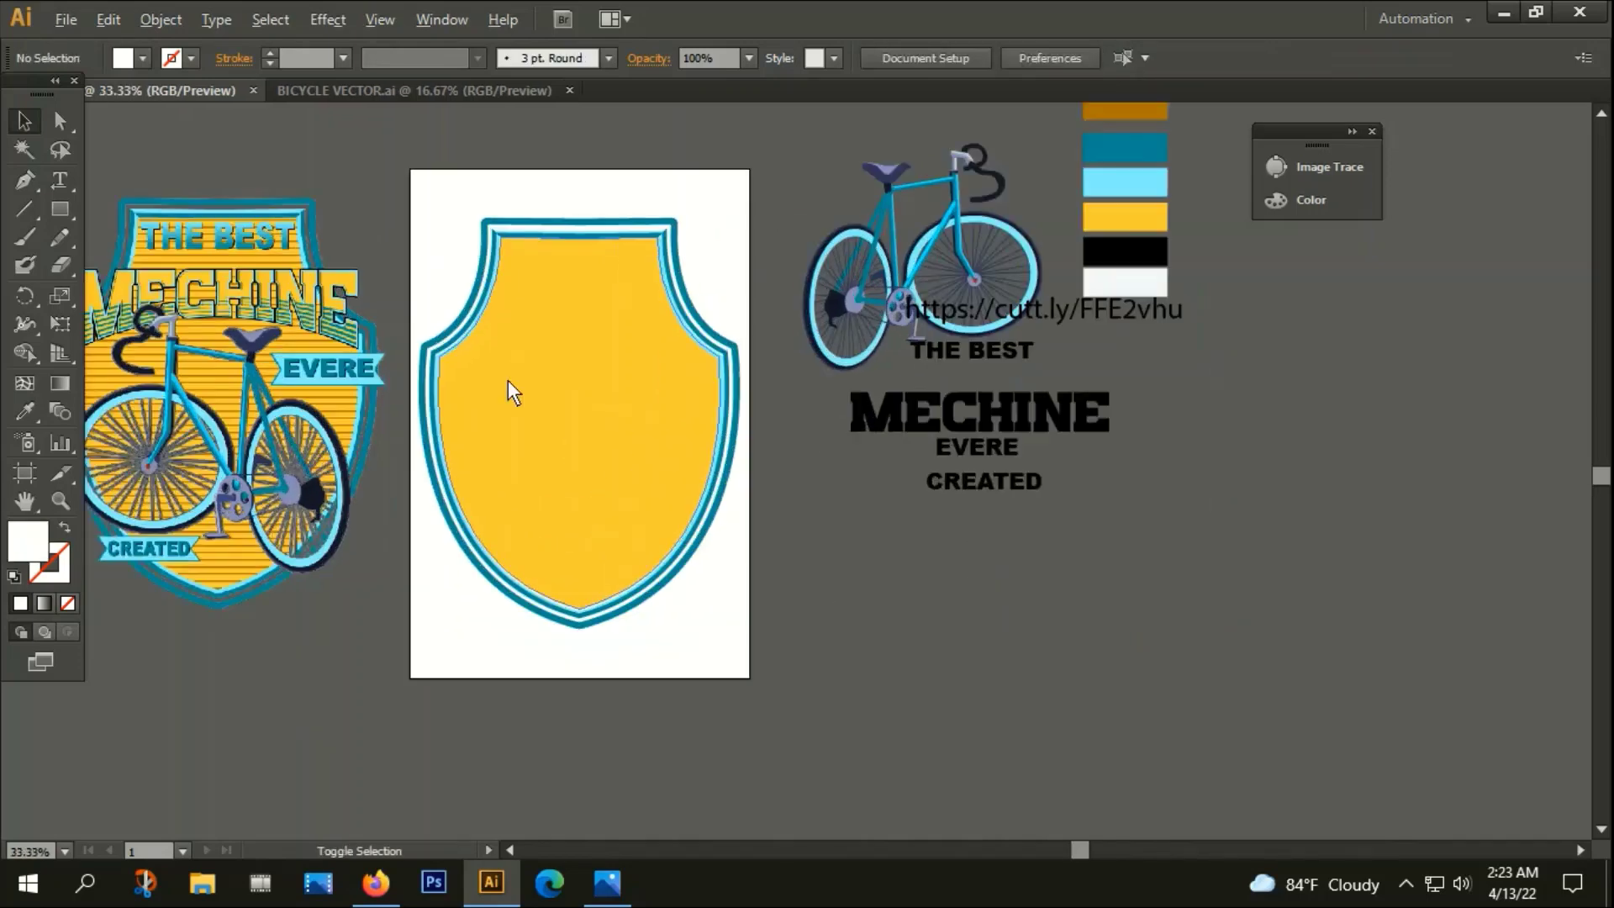
left_click(561, 337)
scroll(561, 337, "down", 2)
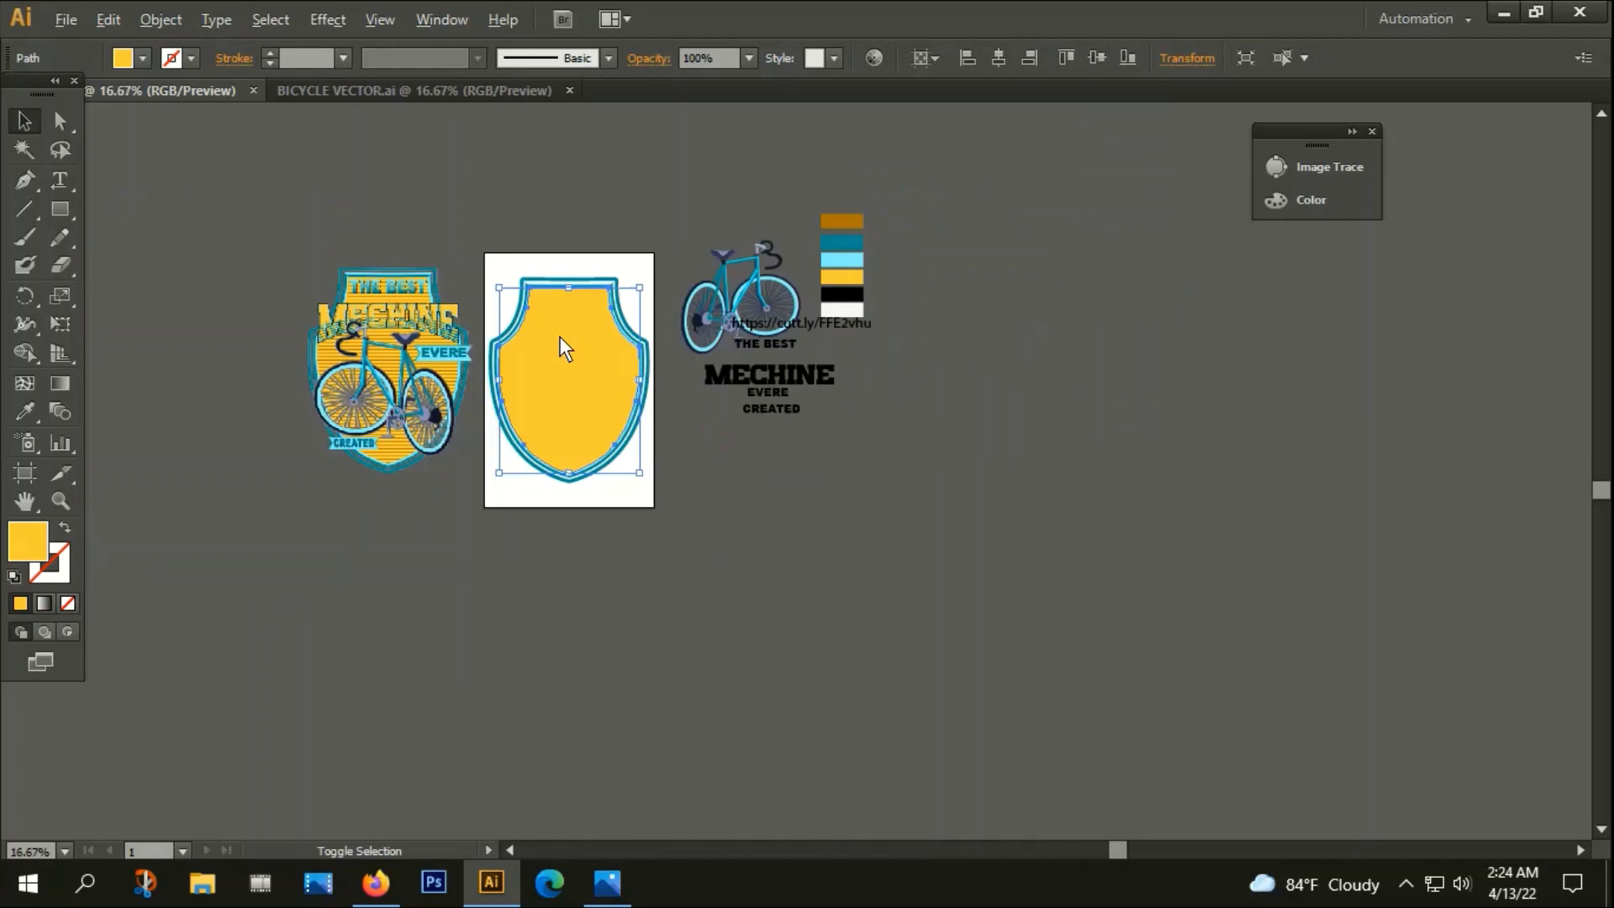
left_click_drag(562, 337, 333, 627)
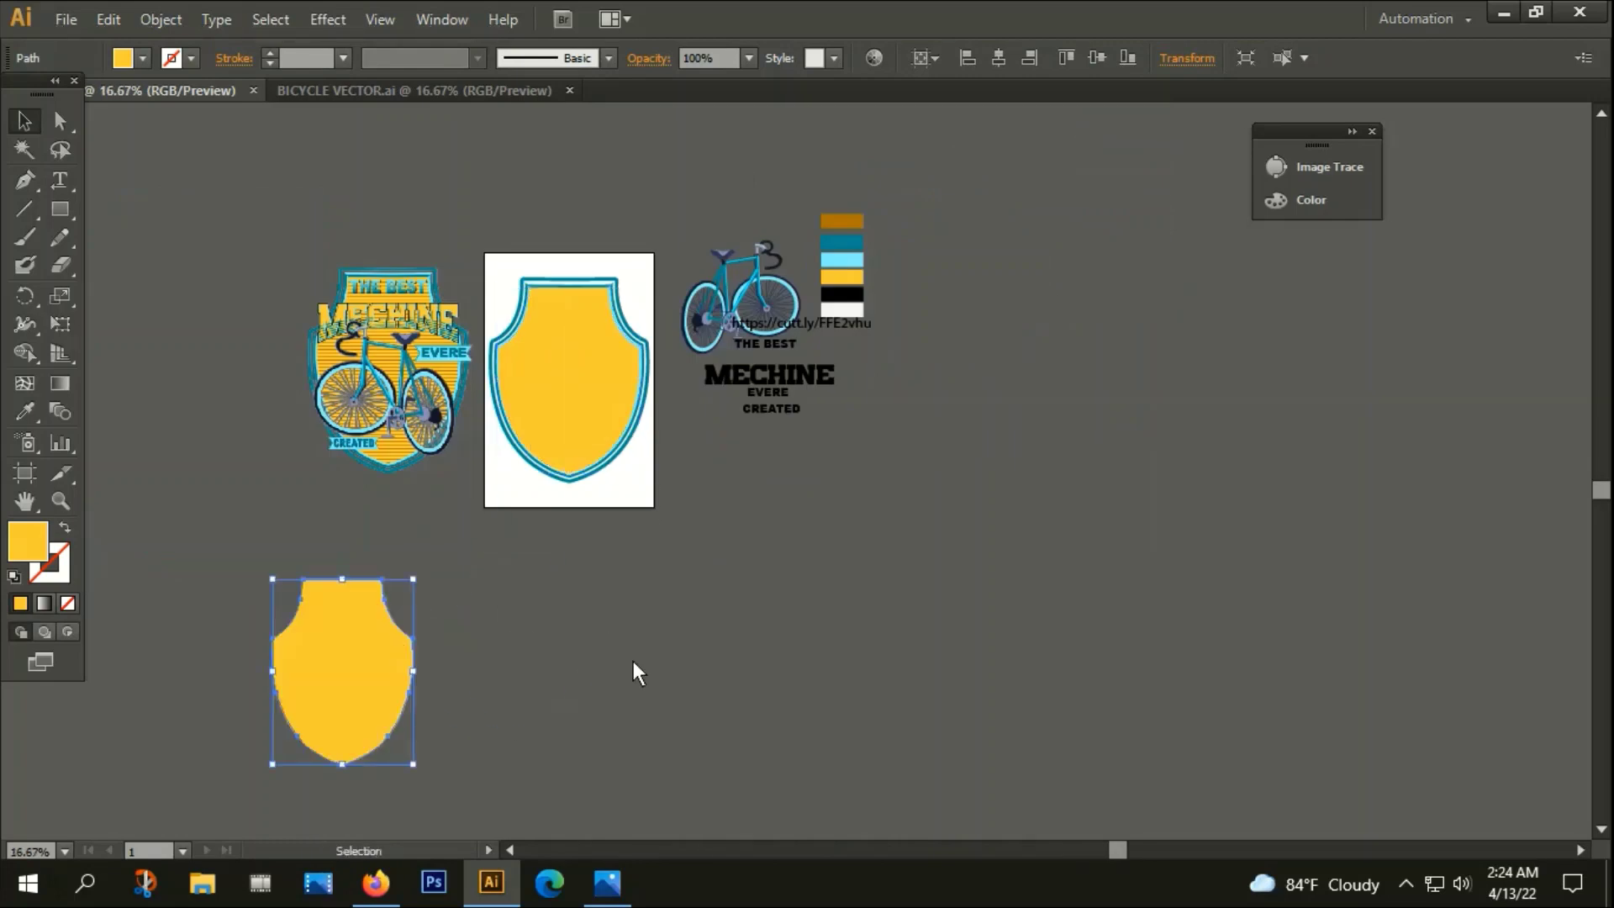
left_click_drag(633, 660, 721, 522)
left_click(707, 530)
Draw a horizontal line across the upper part of the yellow shield copy and give it a 3 pt black stroke
scroll(486, 514, "up", 1)
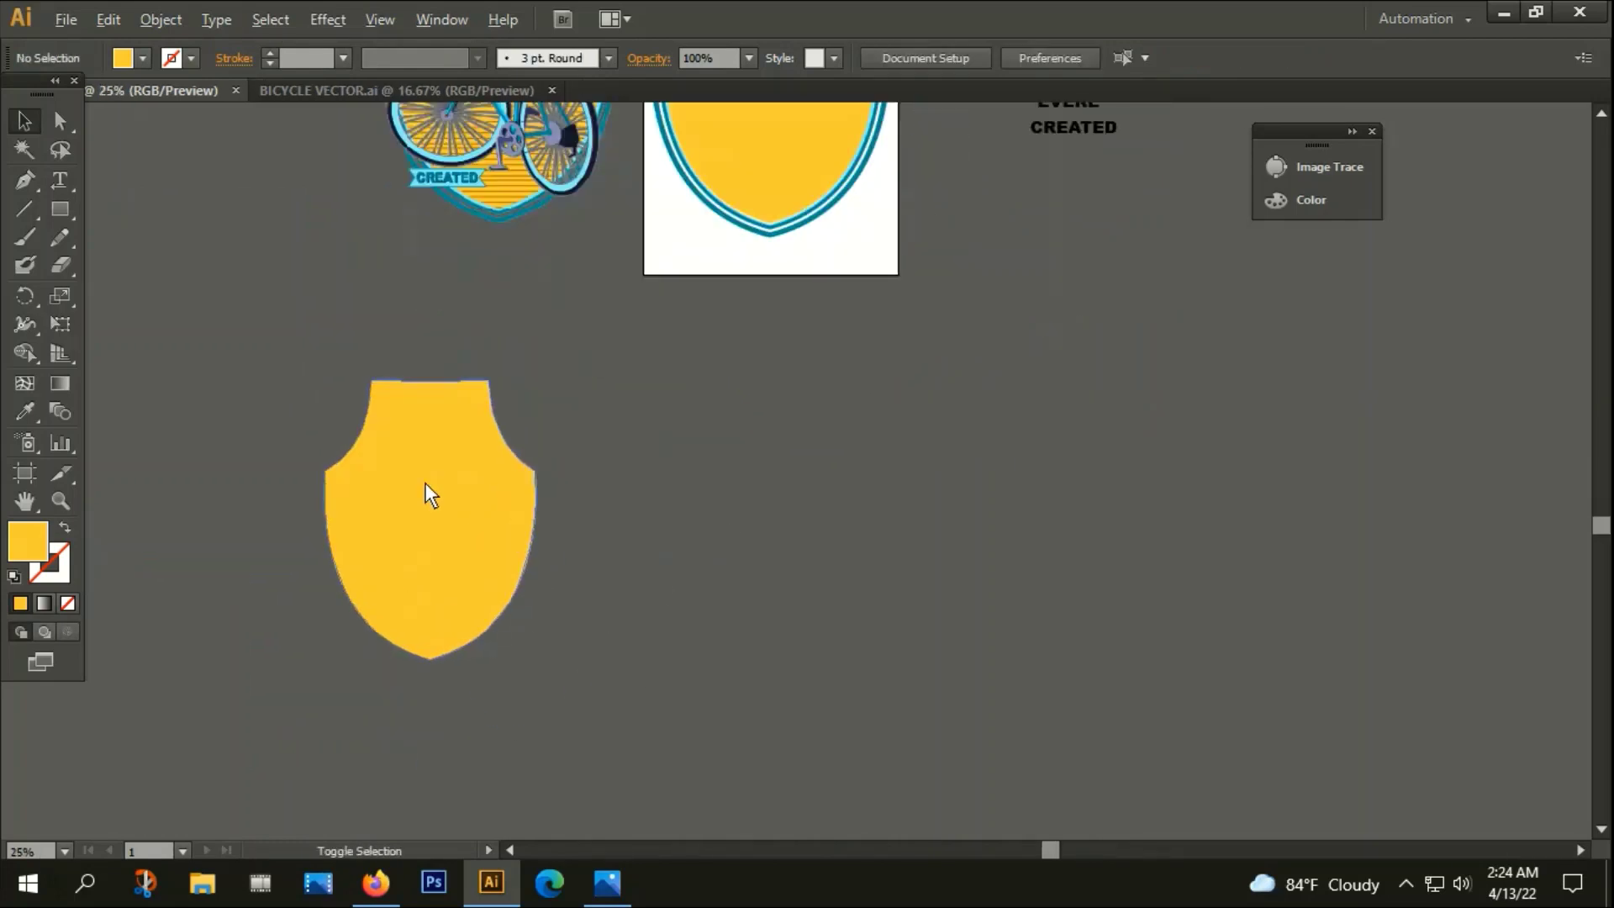
left_click(25, 208)
left_click_drag(196, 393, 827, 460)
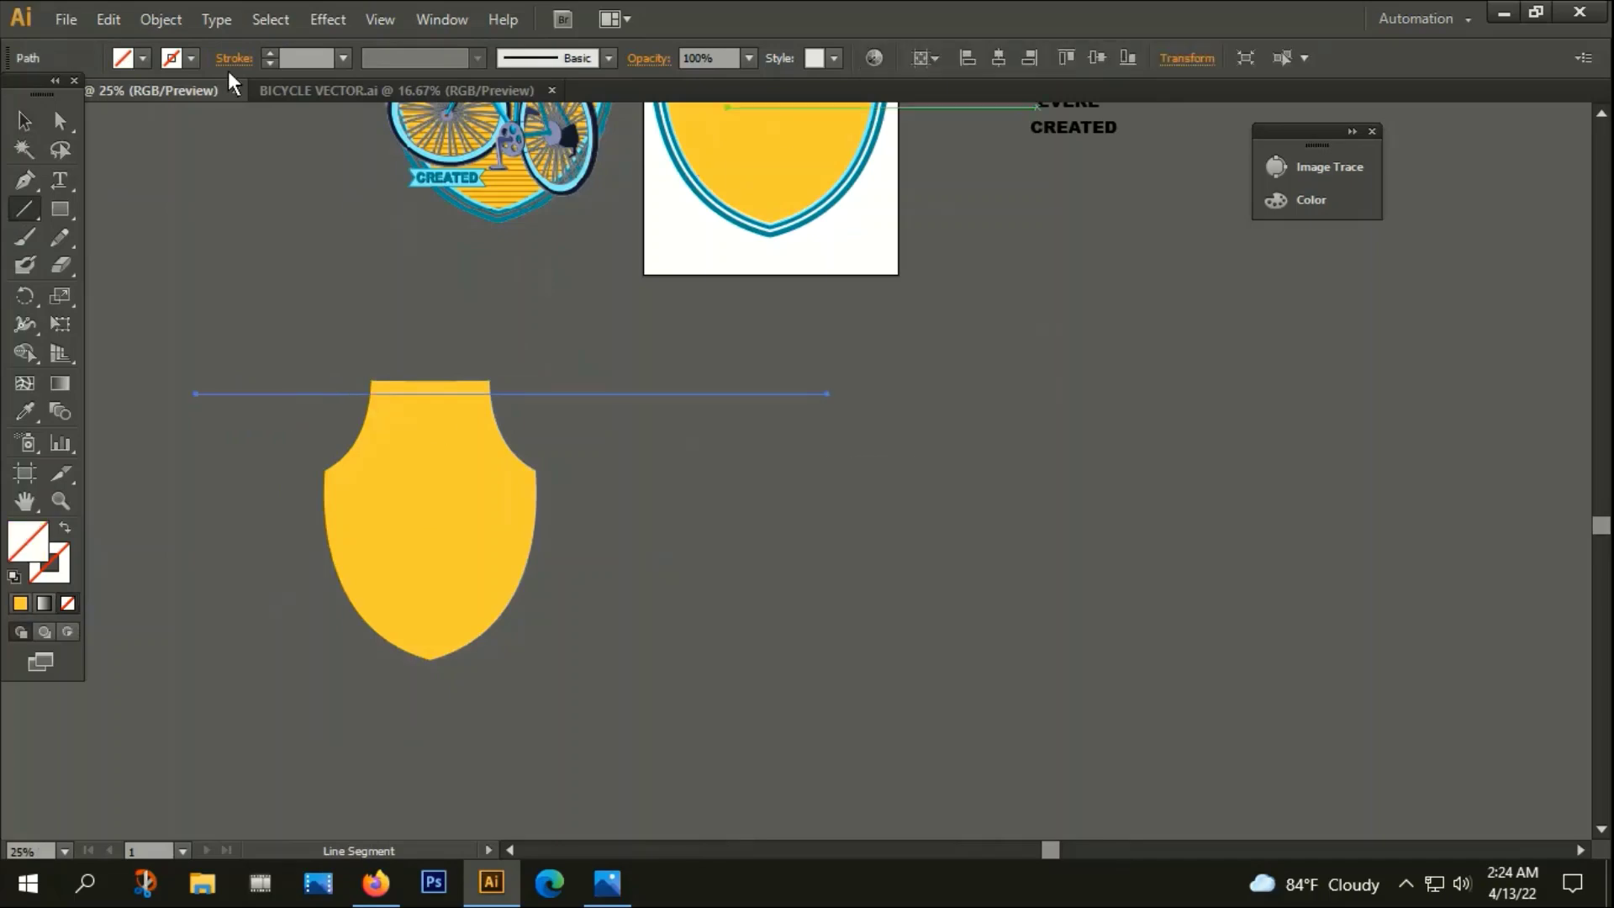
left_click(268, 53)
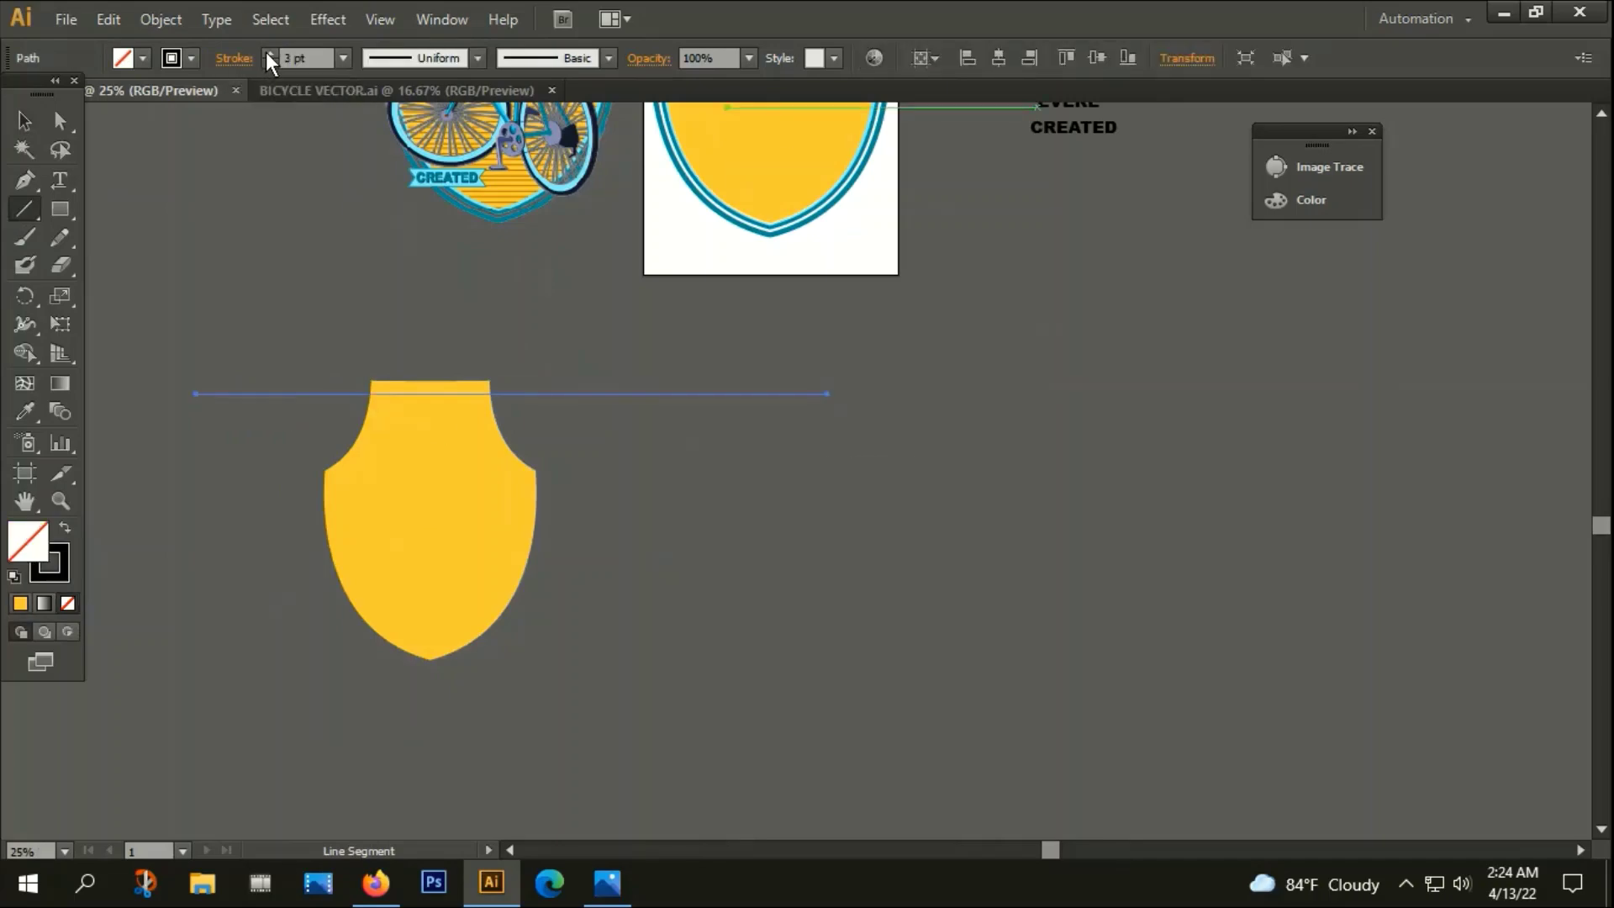
left_click(269, 53)
left_click(24, 120)
left_click(609, 472)
Move the line up to the shield copy's top edge and duplicate it downward at even spacing until the stripes span the whole shape
scroll(457, 404, "up", 3)
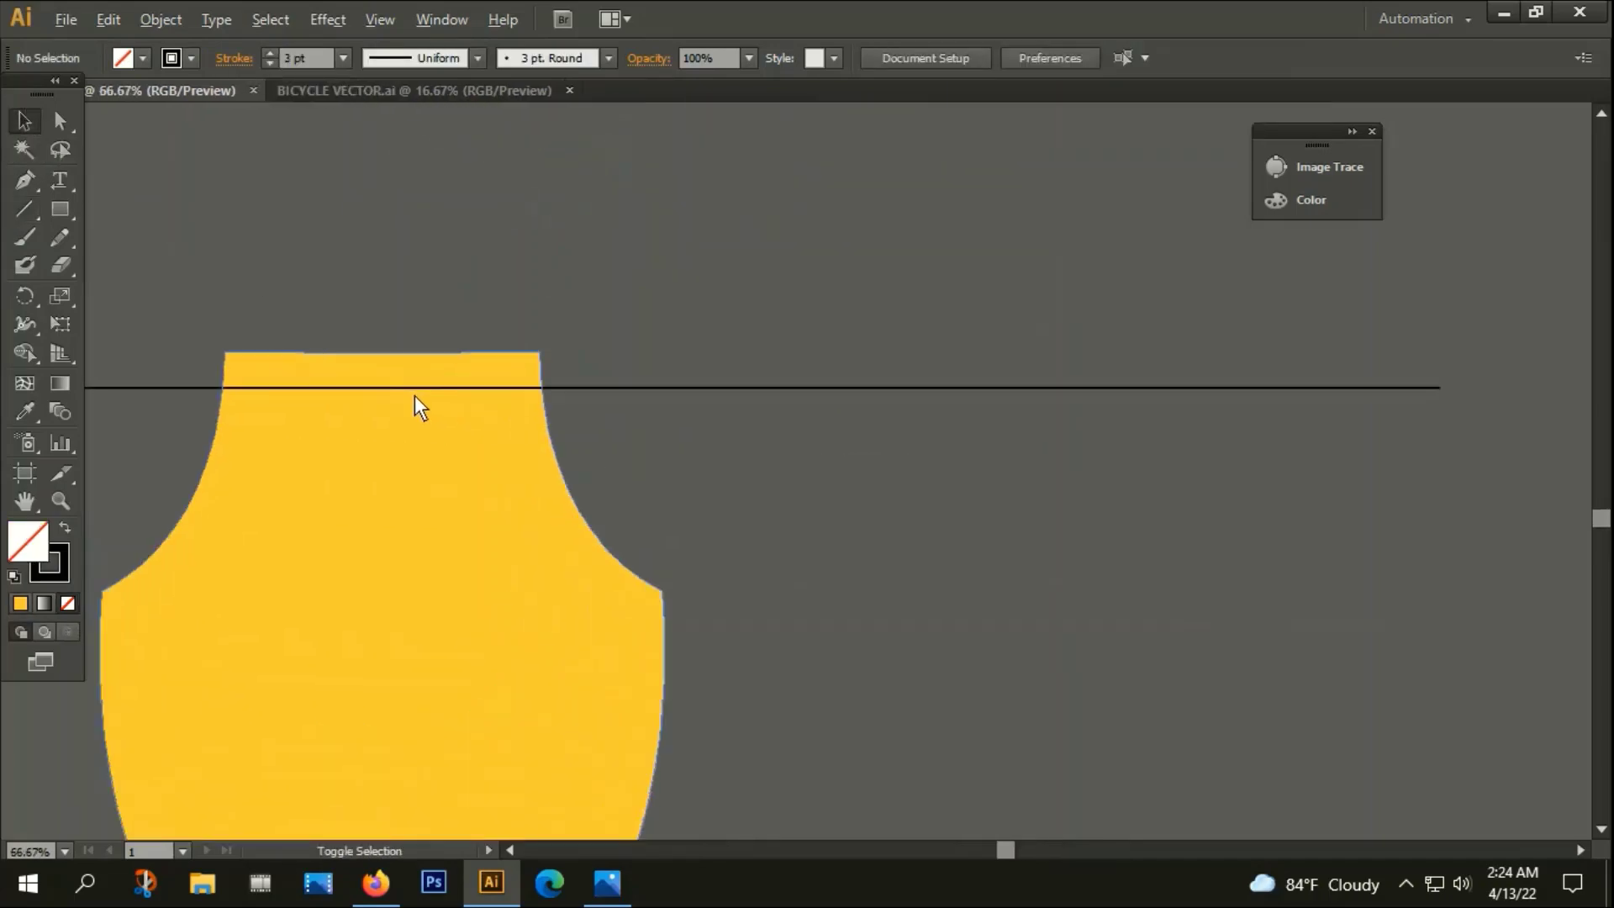
mouse_move(410, 388)
left_mouse_down()
mouse_move(408, 364)
mouse_move(409, 378)
left_mouse_up()
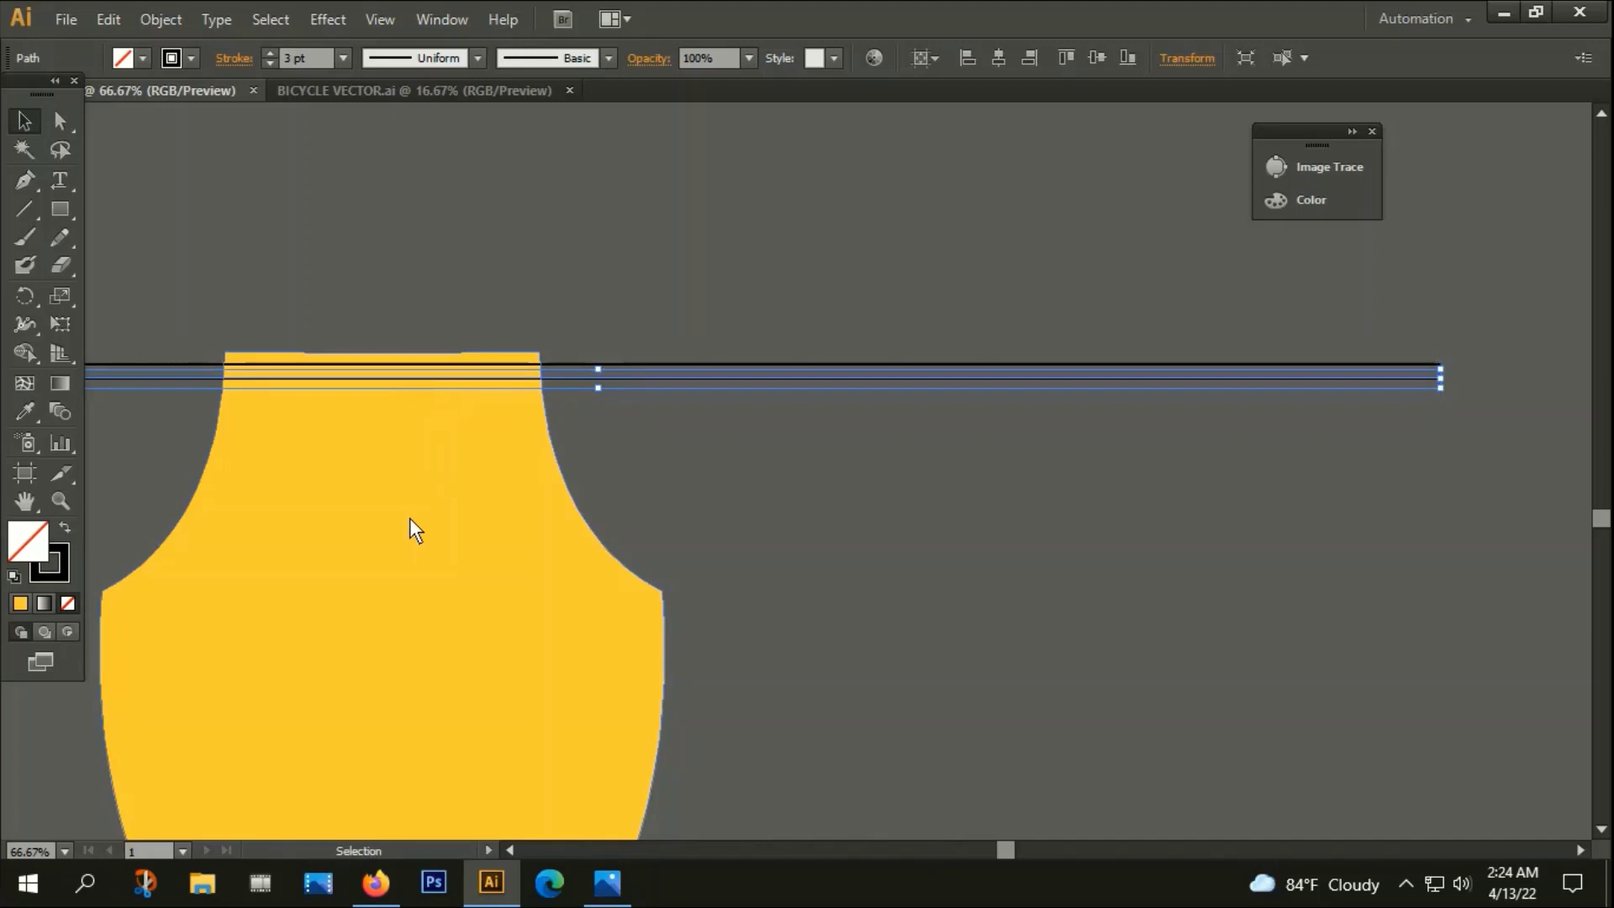
scroll(453, 429, "down", 3)
key("a")
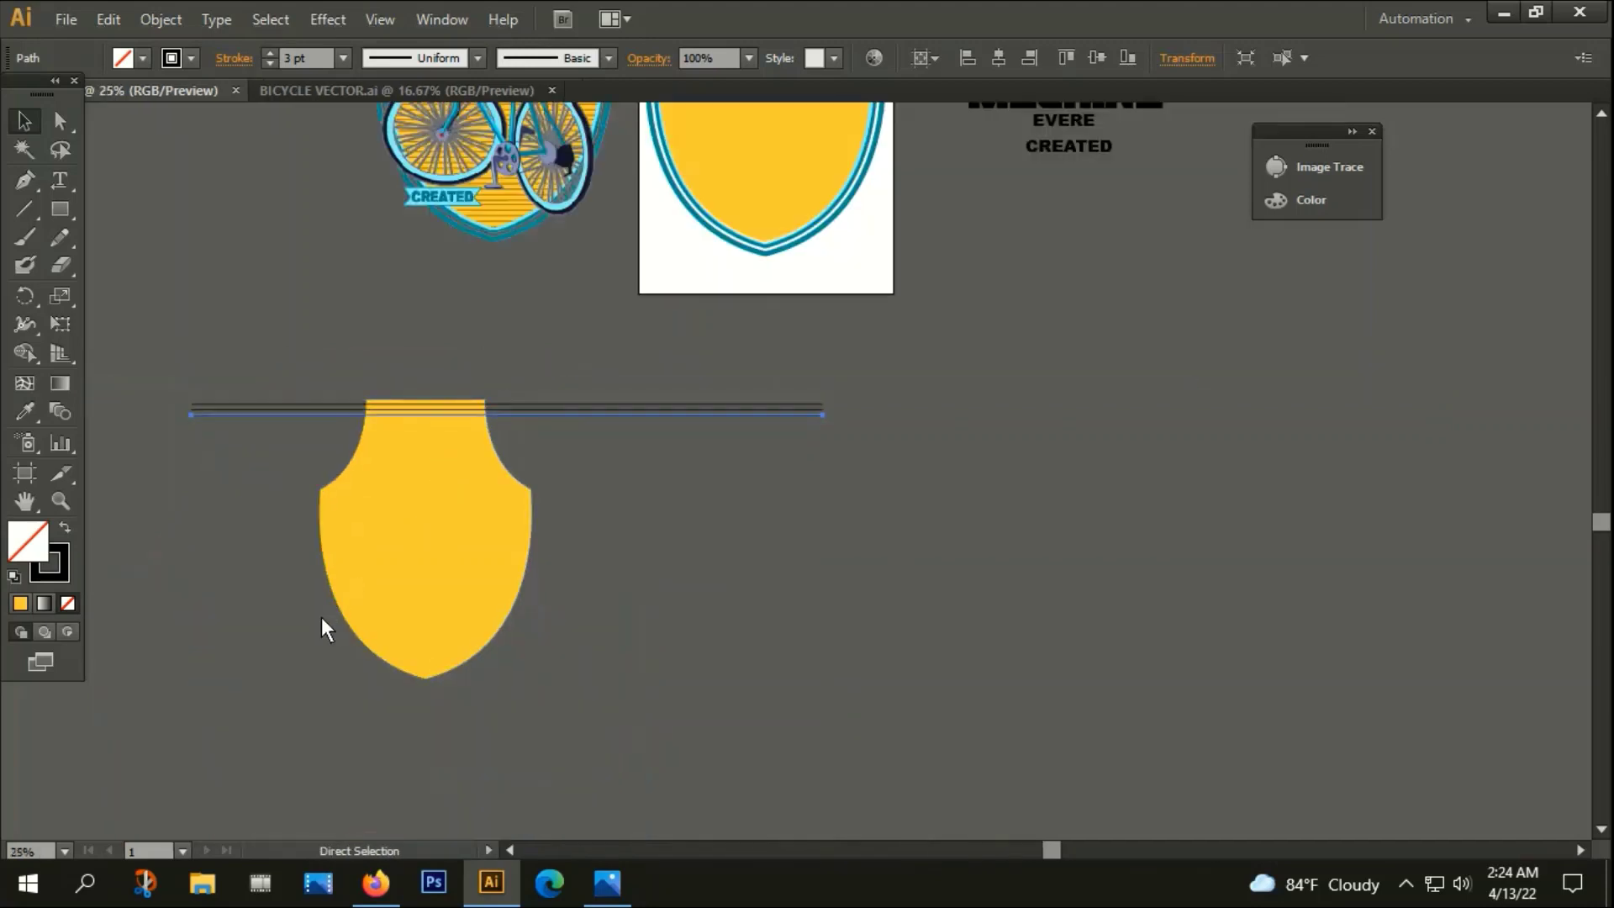
key("ctrl+d")
key("ctrl+d")
key("ctrl+d")
key("ctrl+d")
key("ctrl+d")
key("ctrl+d")
key("ctrl+d")
key("ctrl+d")
key("ctrl+d")
key("ctrl+d")
key("ctrl+d")
key("ctrl+d")
key("ctrl+d")
key("ctrl+d")
key("ctrl+d")
key("ctrl+d")
key("ctrl+d")
key("ctrl+d")
key("ctrl+d")
key("ctrl+d")
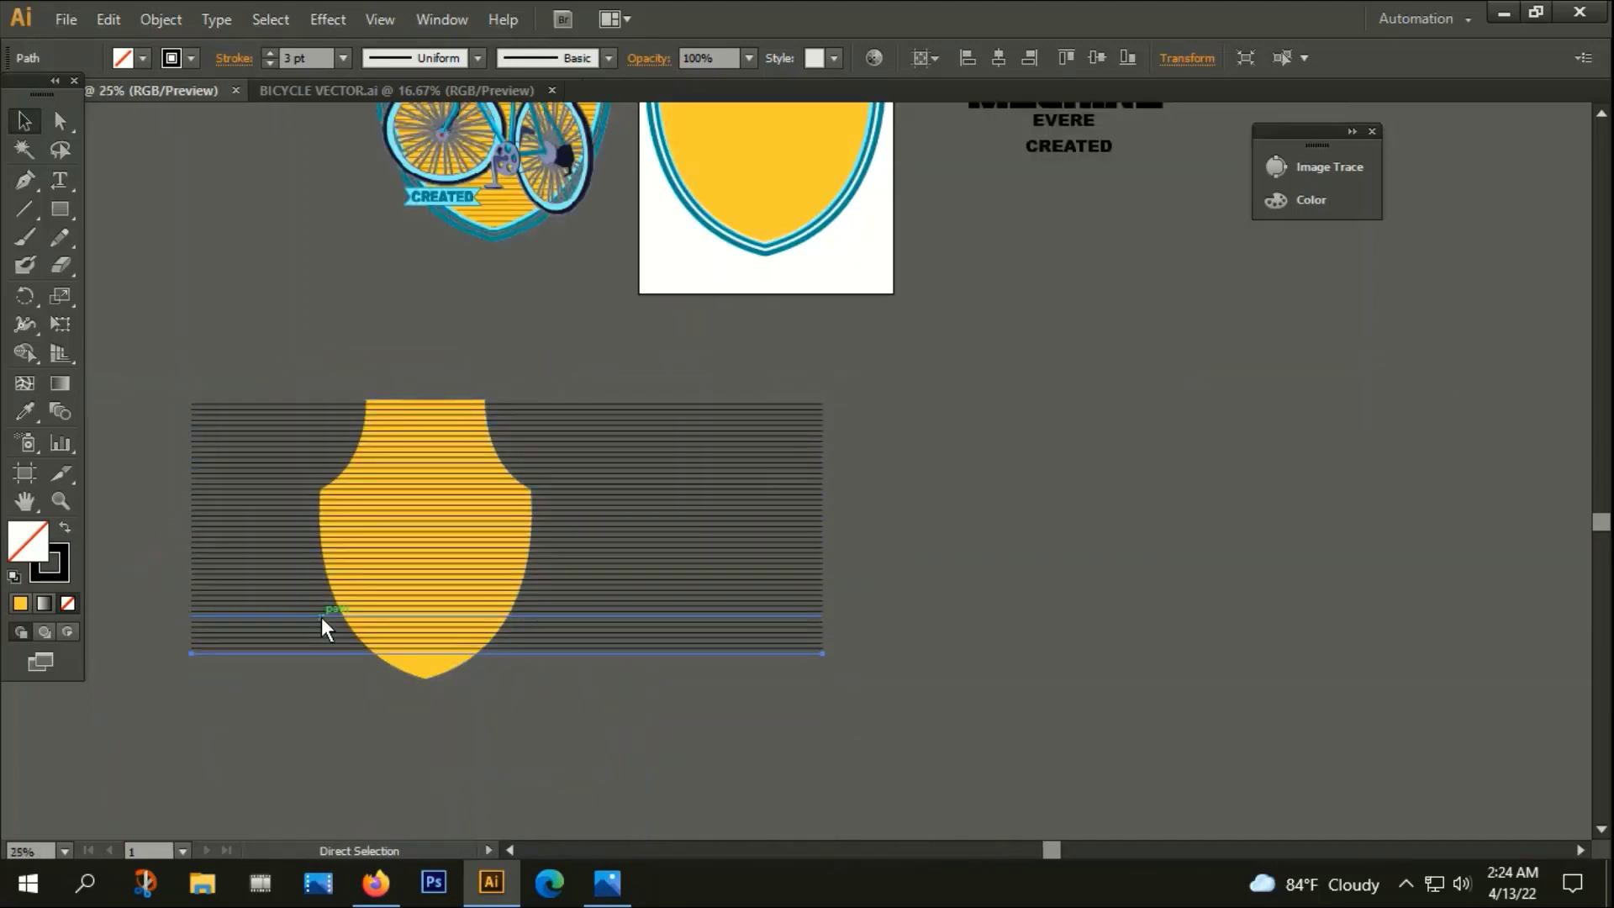
key("ctrl+d")
key("ctrl+d")
key("ctrl+d")
key("ctrl+d")
key("ctrl+d")
key("ctrl+d")
key("v")
left_click(558, 764)
scroll(362, 463, "up", 2)
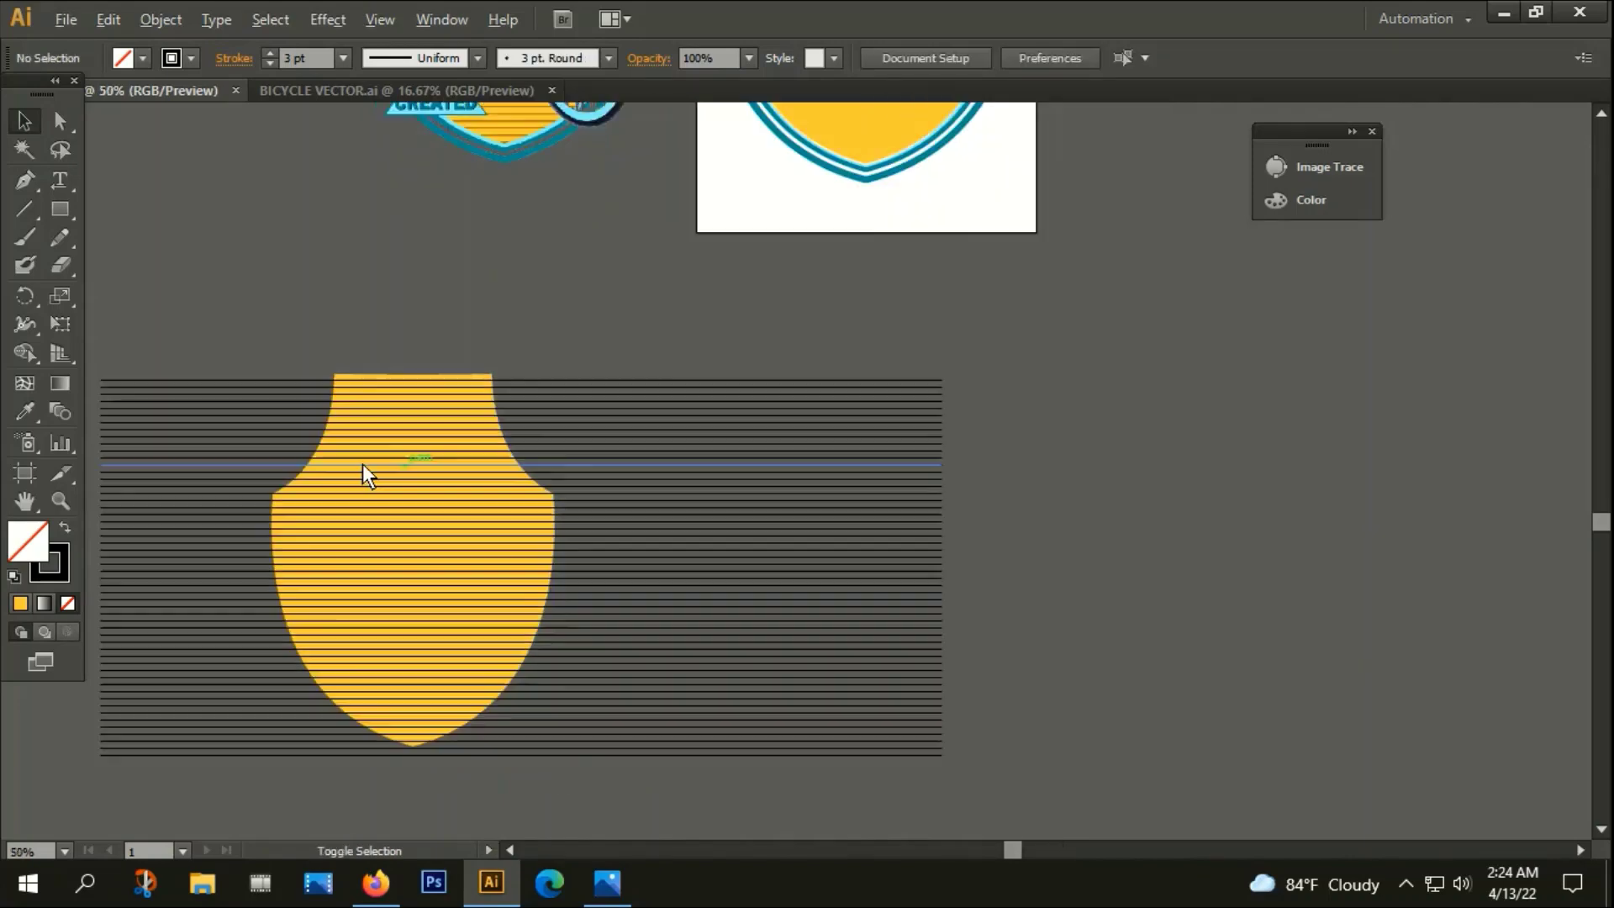
Select all the horizontal stripe lines across the yellow shield copy and expand their fill and stroke into filled shapes
scroll(362, 463, "up", 3)
scroll(331, 474, "down", 2)
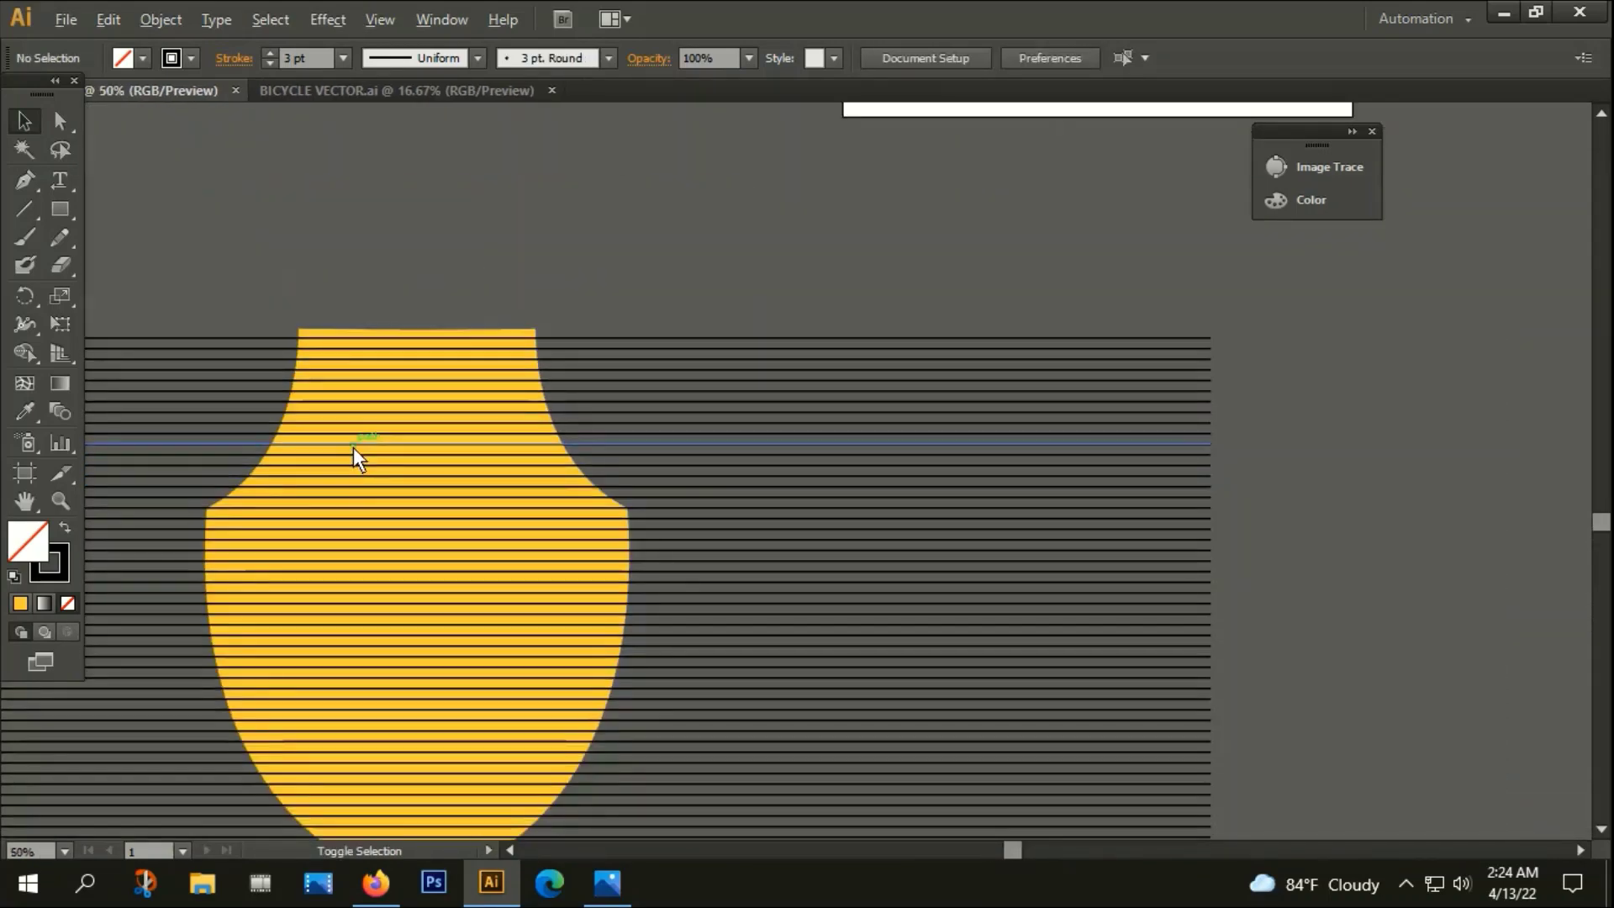
scroll(353, 447, "down", 2)
left_click_drag(614, 341, 781, 755)
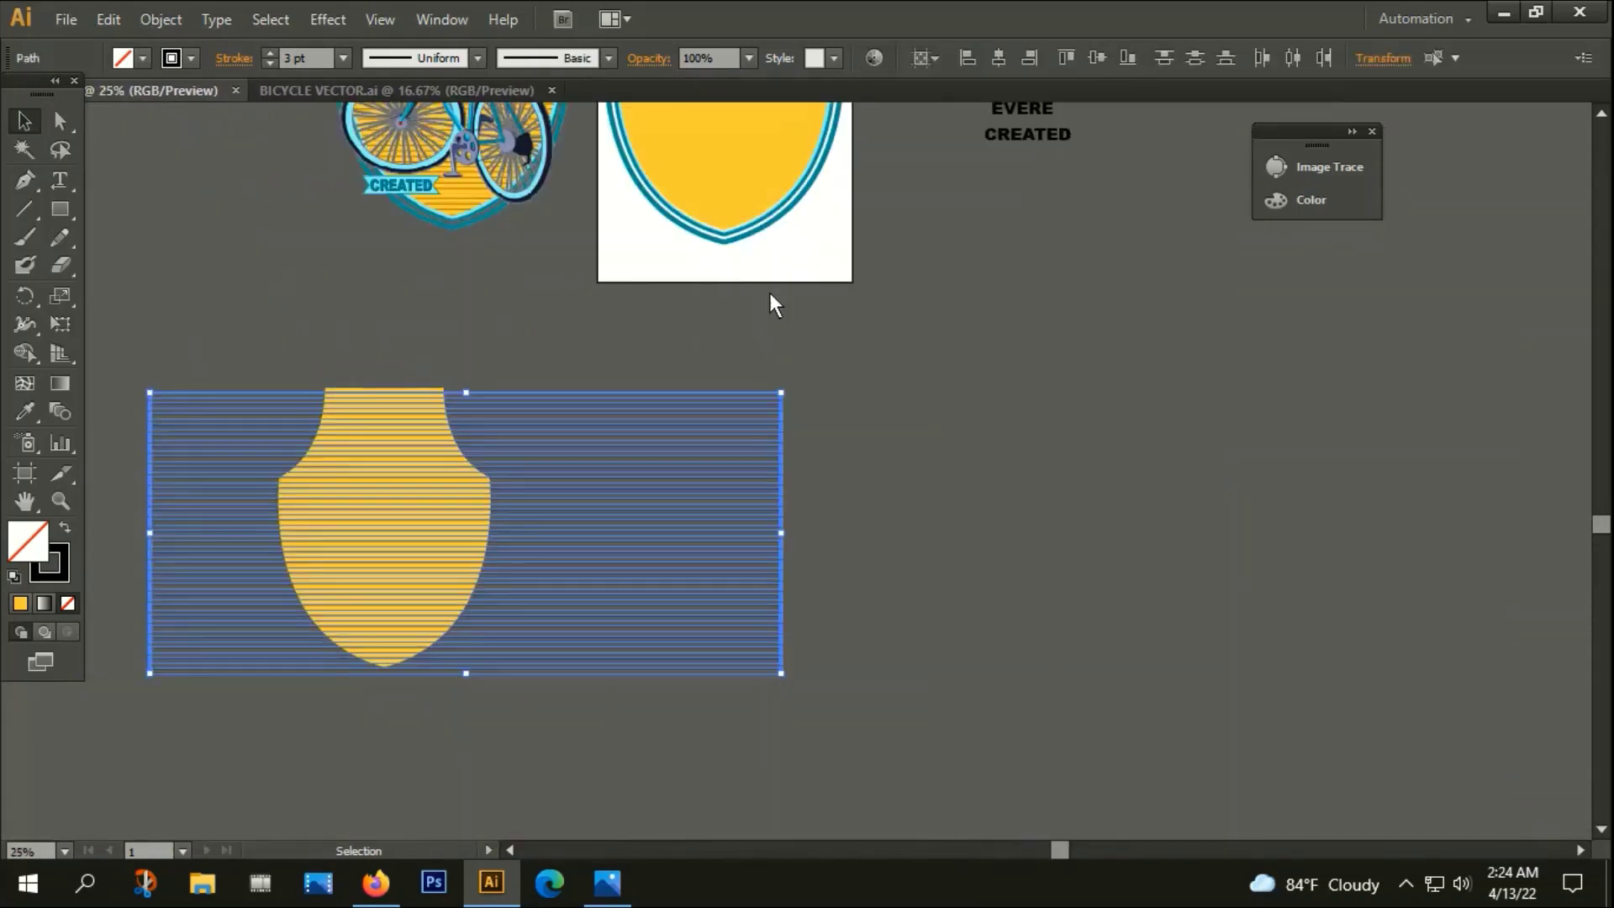
left_click(160, 19)
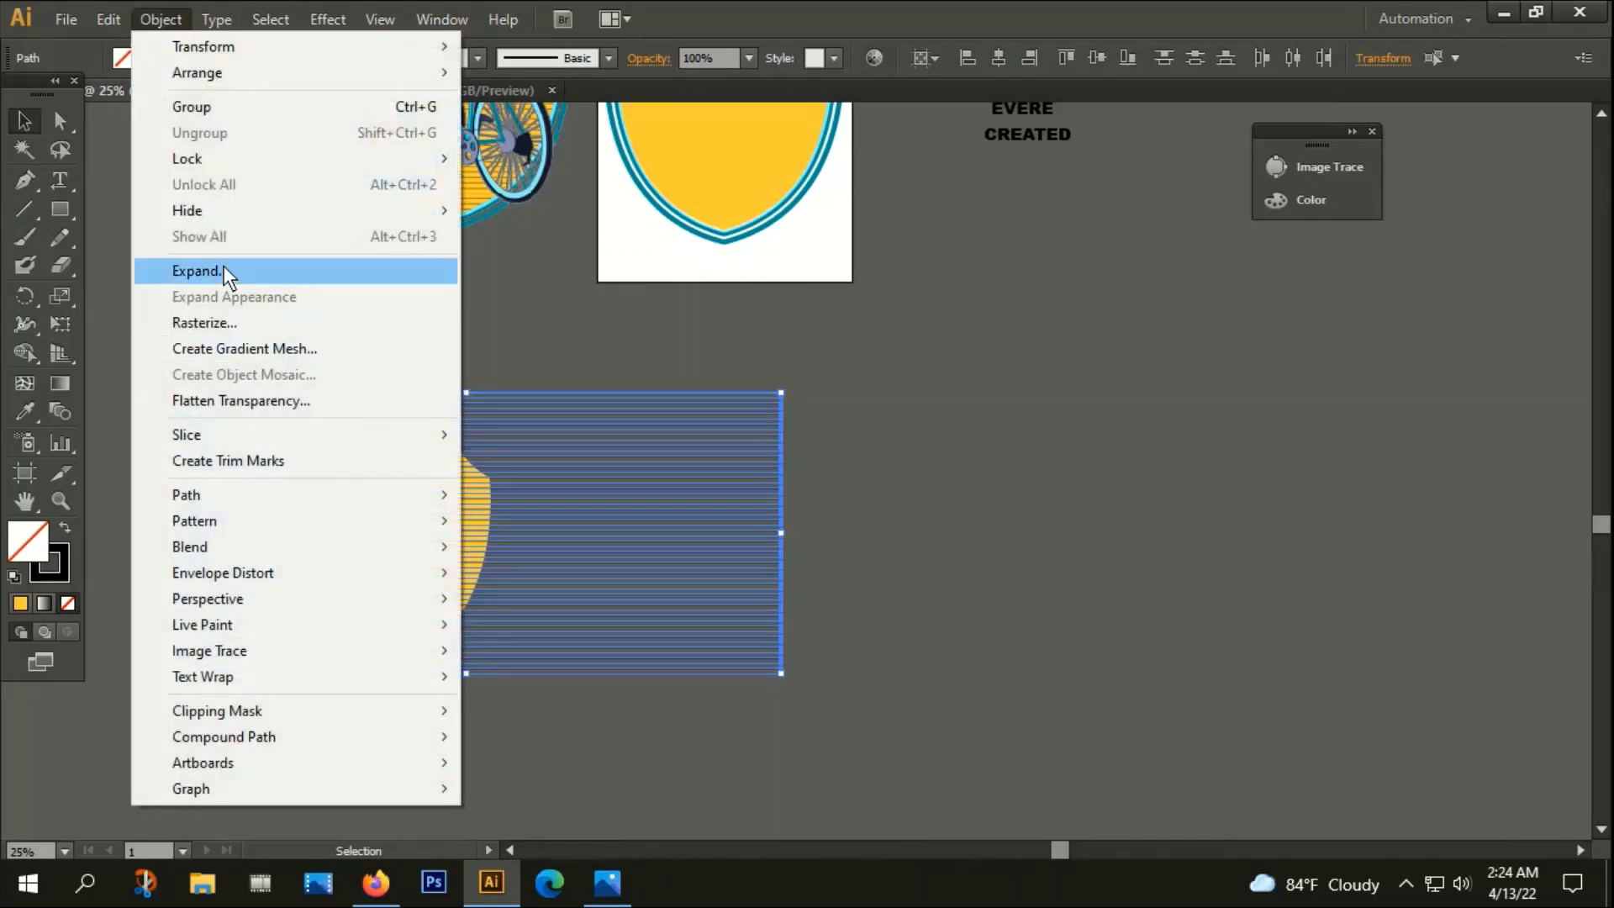
left_click(197, 270)
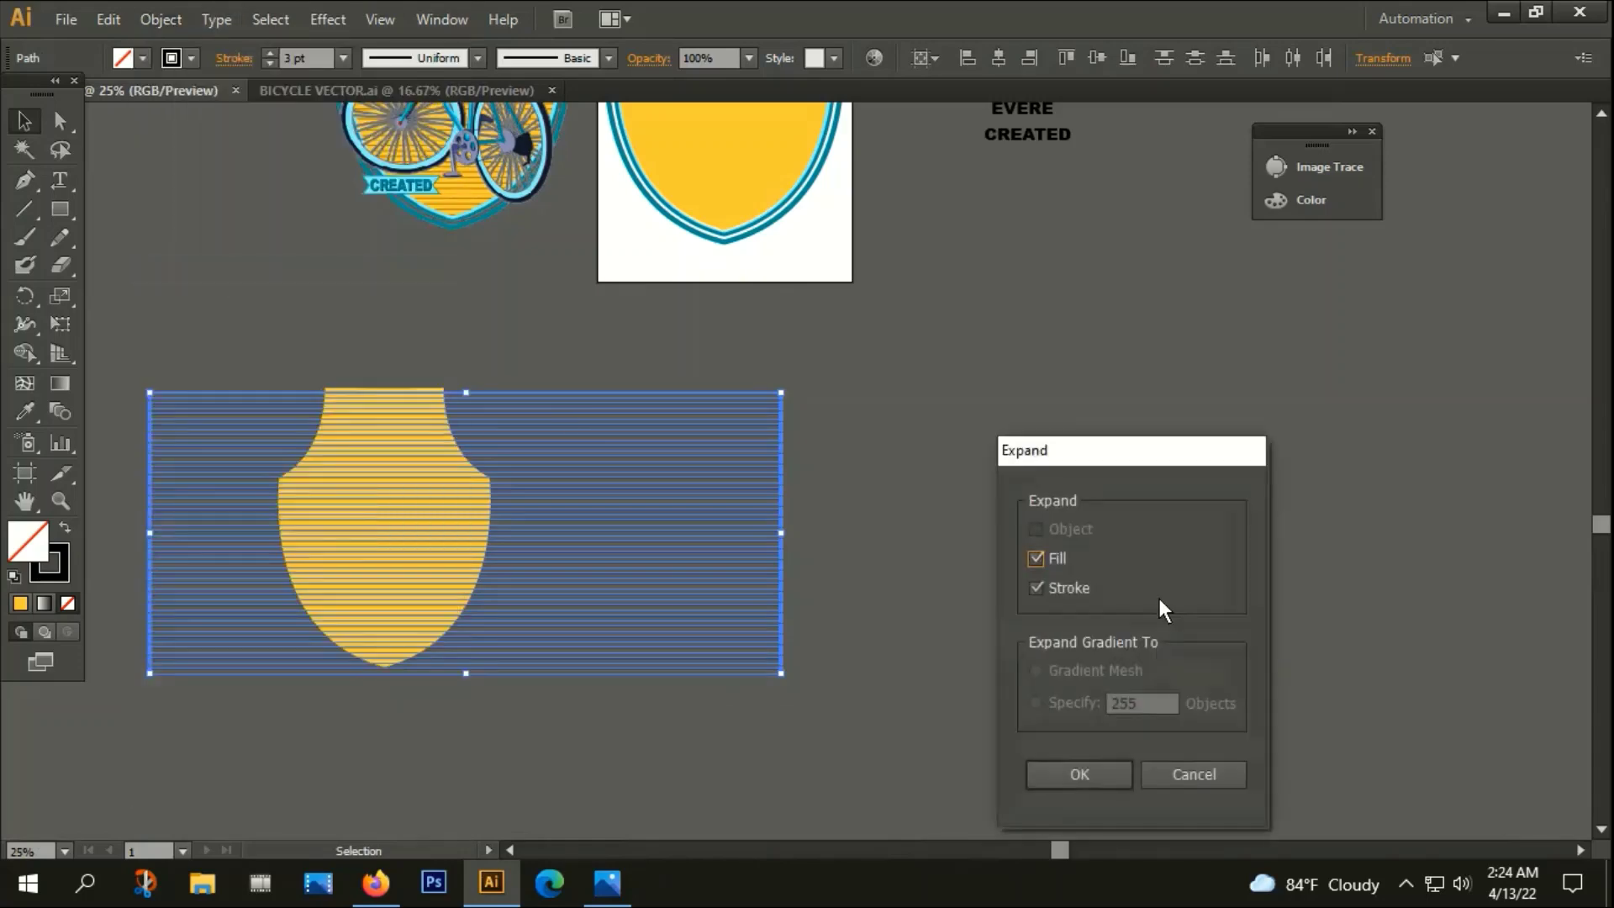
left_click(1079, 772)
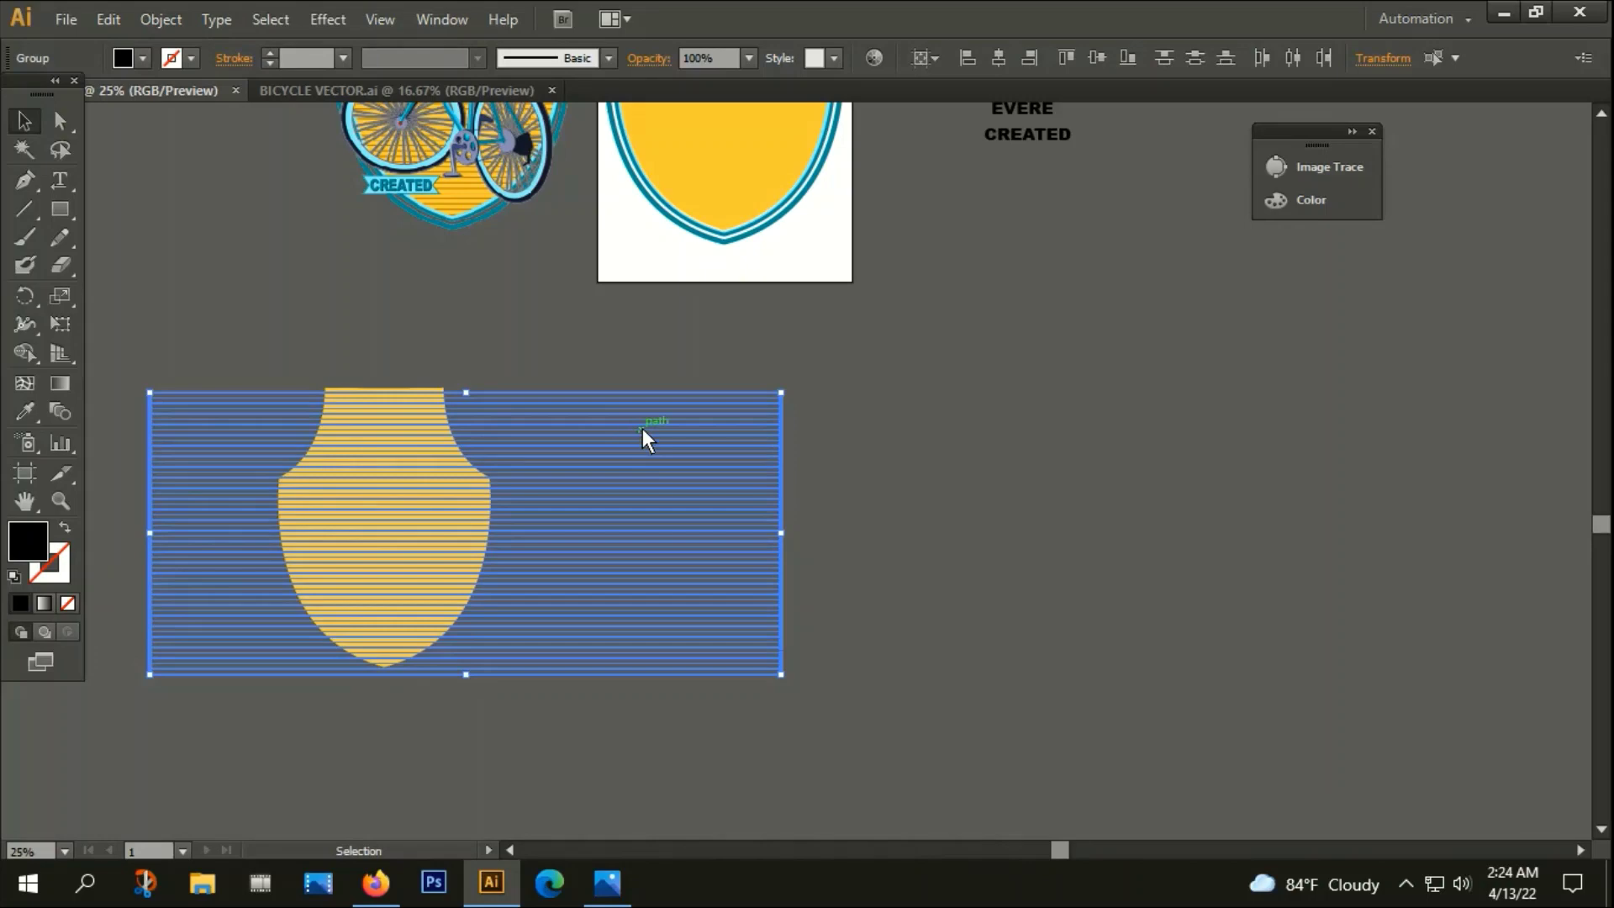
Combine the expanded stripes into one compound path
key("a")
key("ctrl+8")
key("v")
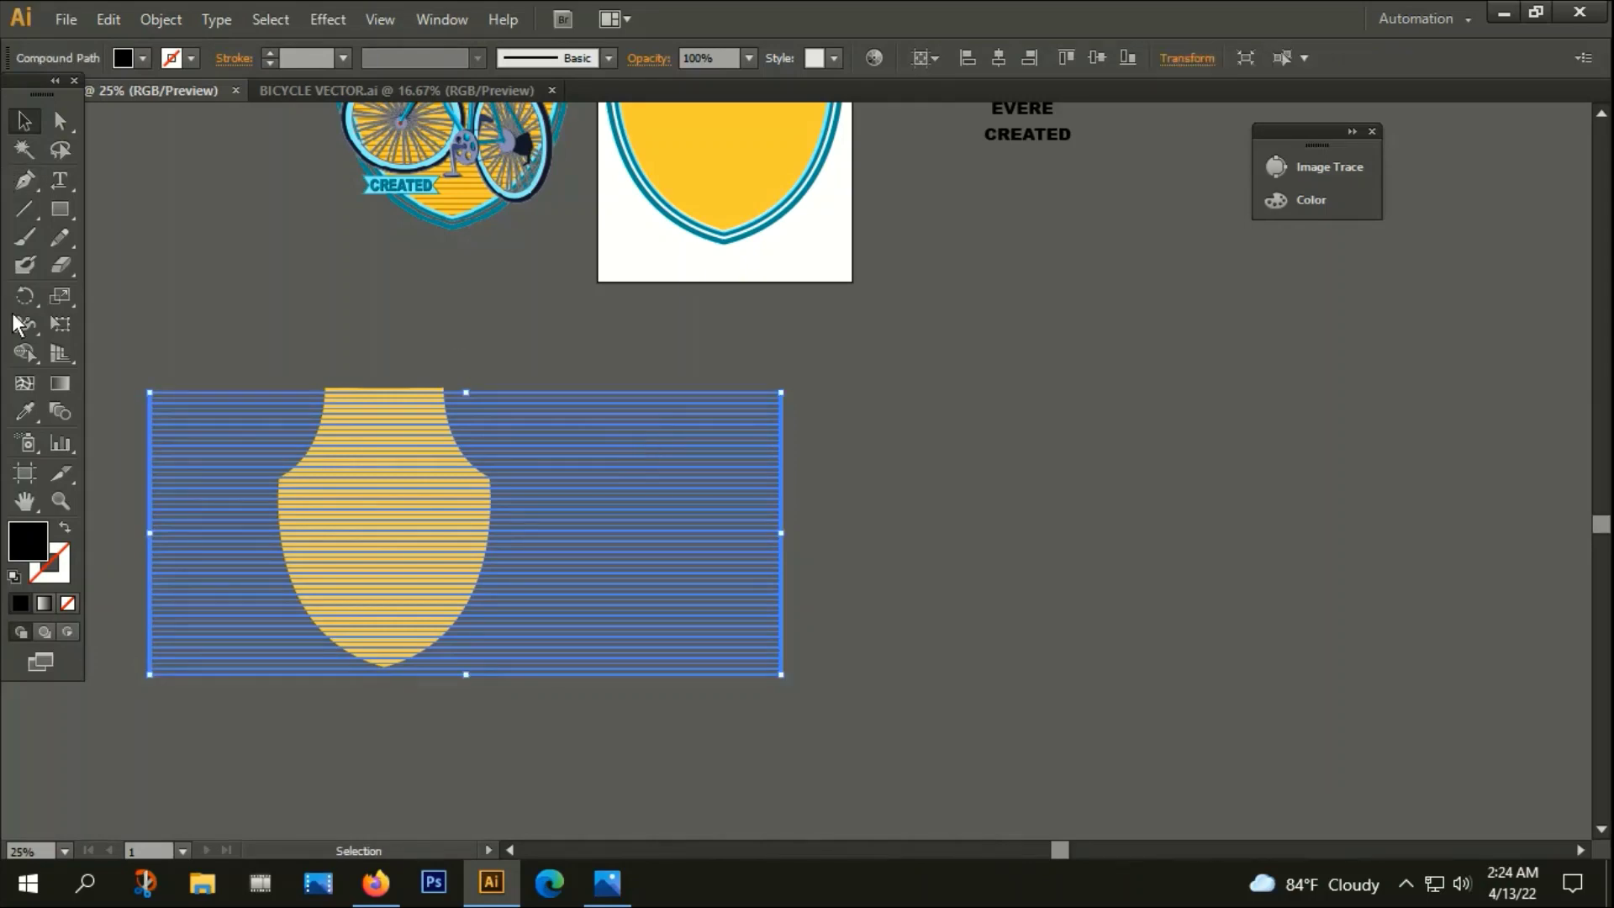
With the stripes and yellow shield copy selected, use Shape Builder to merge the stripe areas outside the shield on each side
left_click_drag(278, 334, 470, 620)
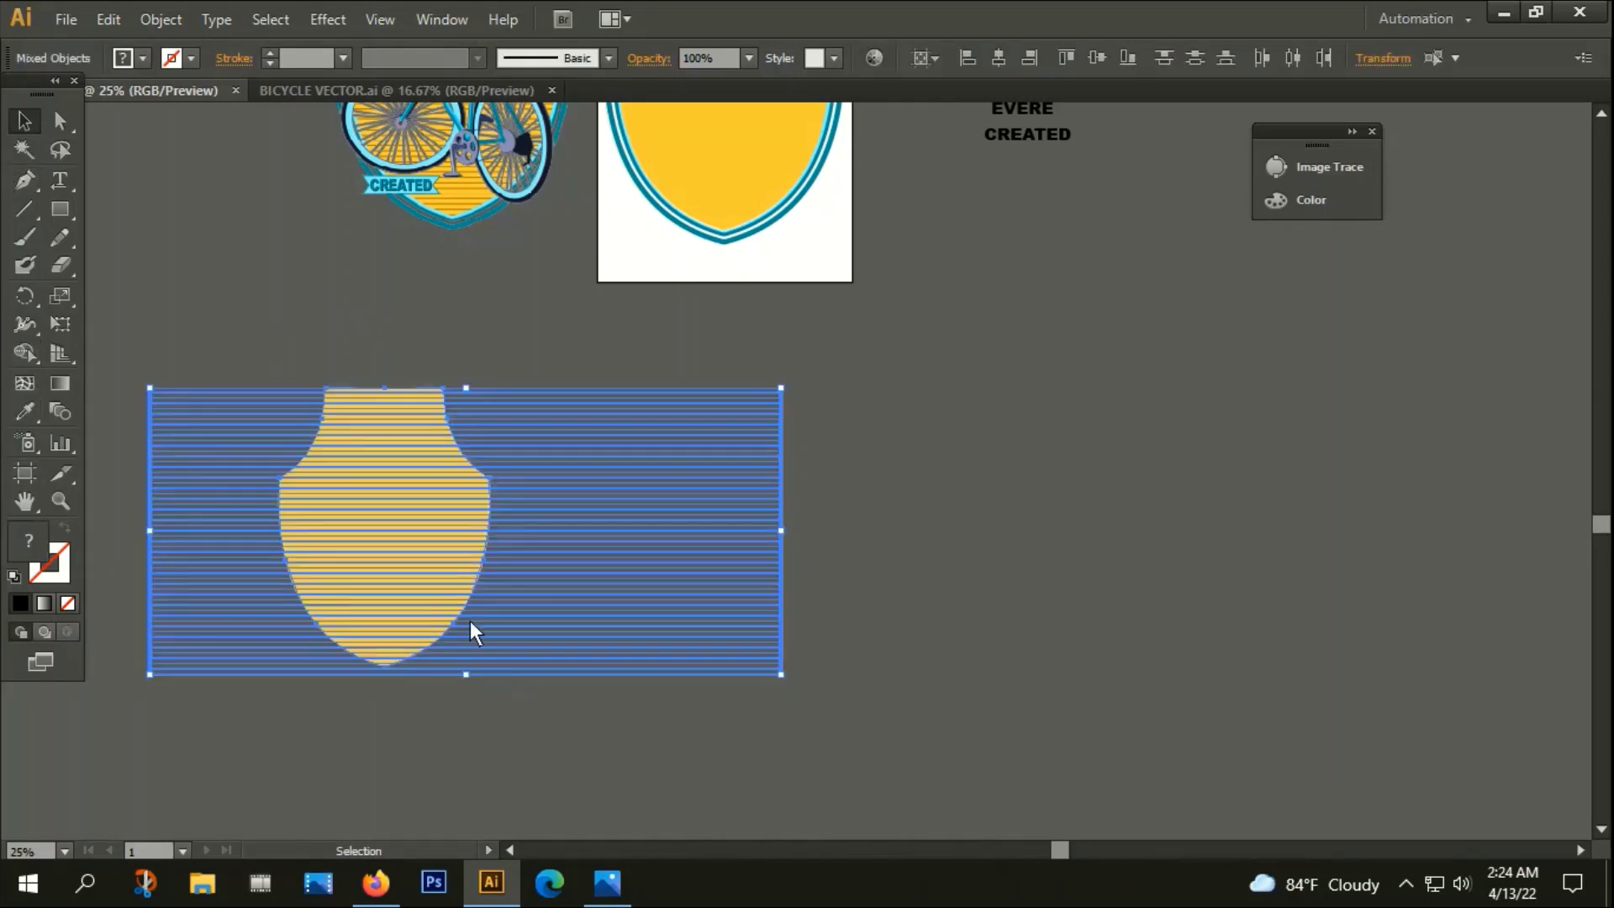
left_click(23, 354)
left_click_drag(661, 354, 649, 694)
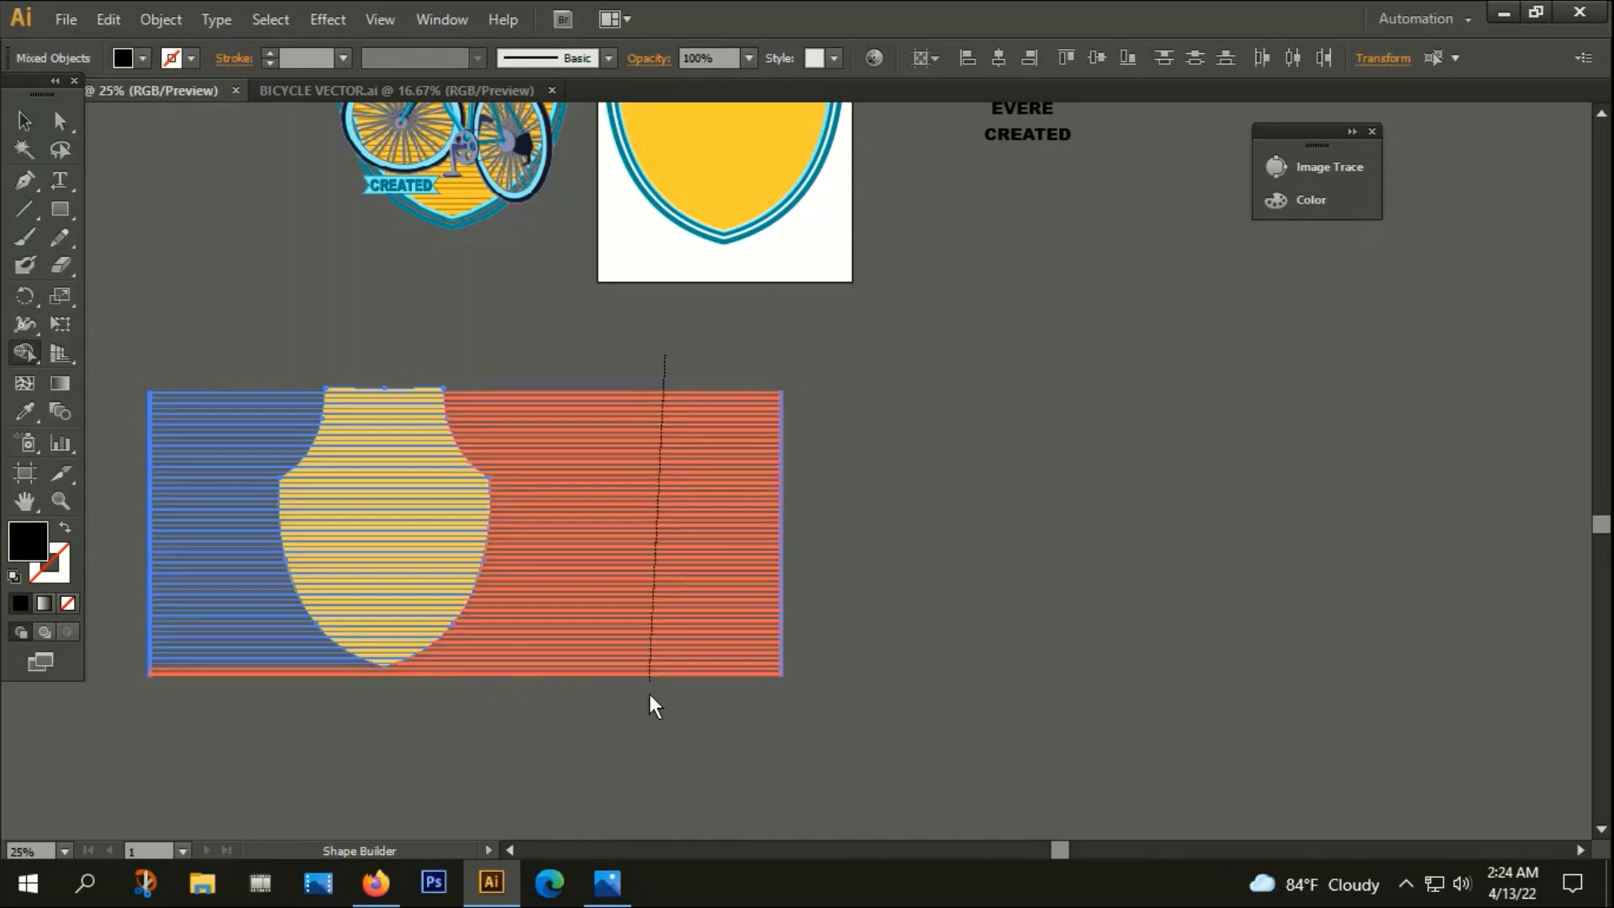
left_click_drag(183, 339, 241, 799)
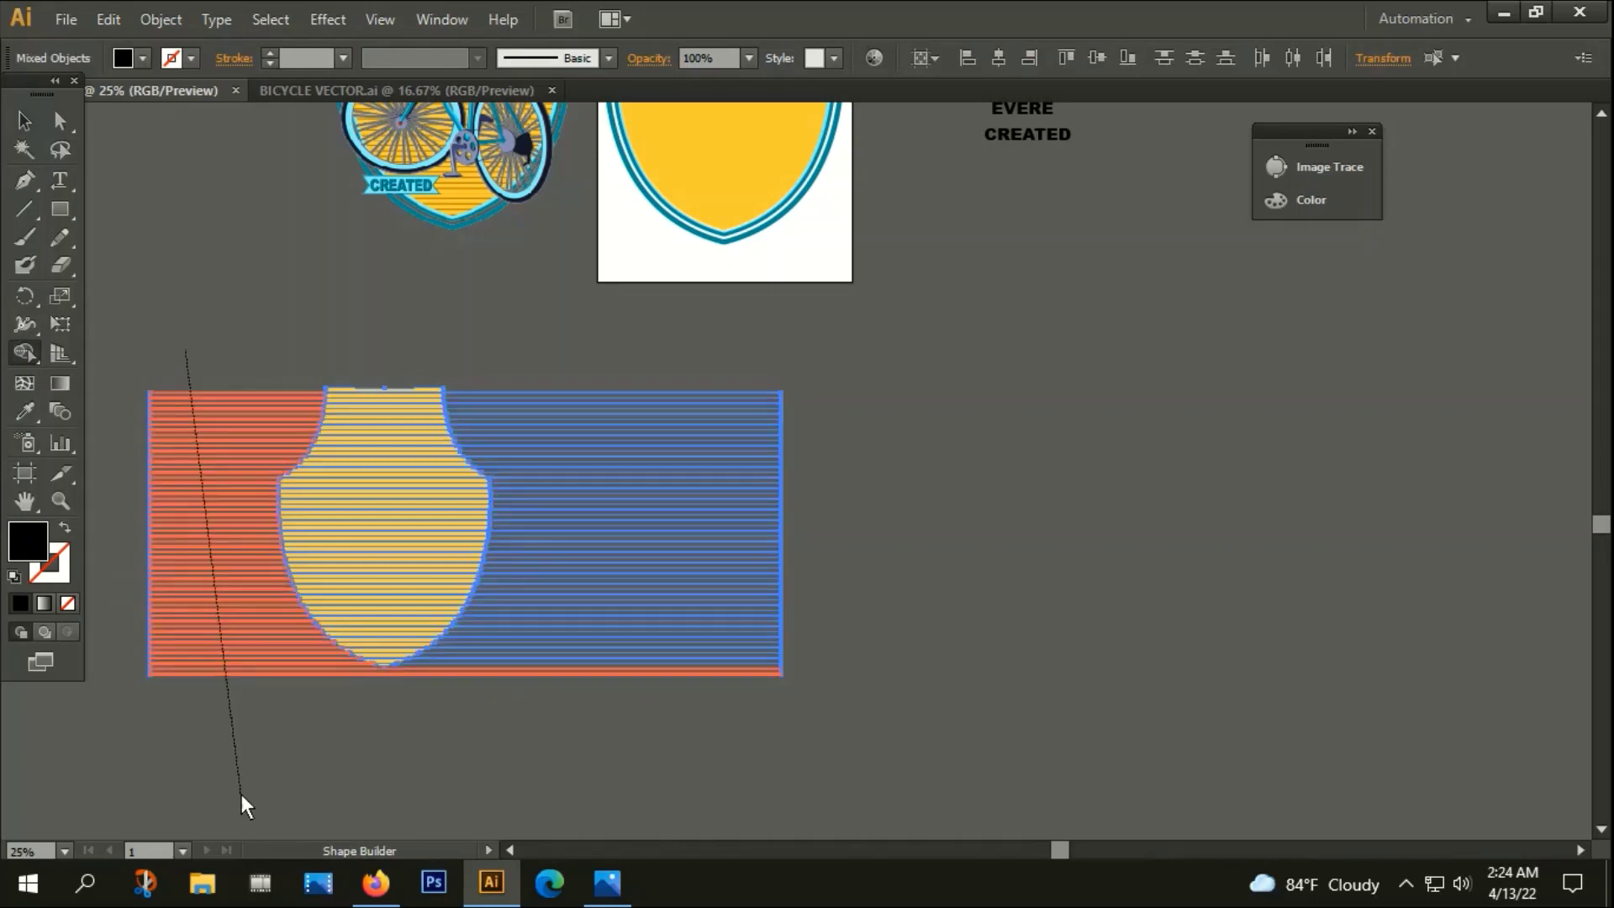
Delete the stripe pieces that extend beyond the shield copy on its right and left sides
left_click(24, 120)
key("ctrl+shift+a")
left_click_drag(614, 341, 712, 736)
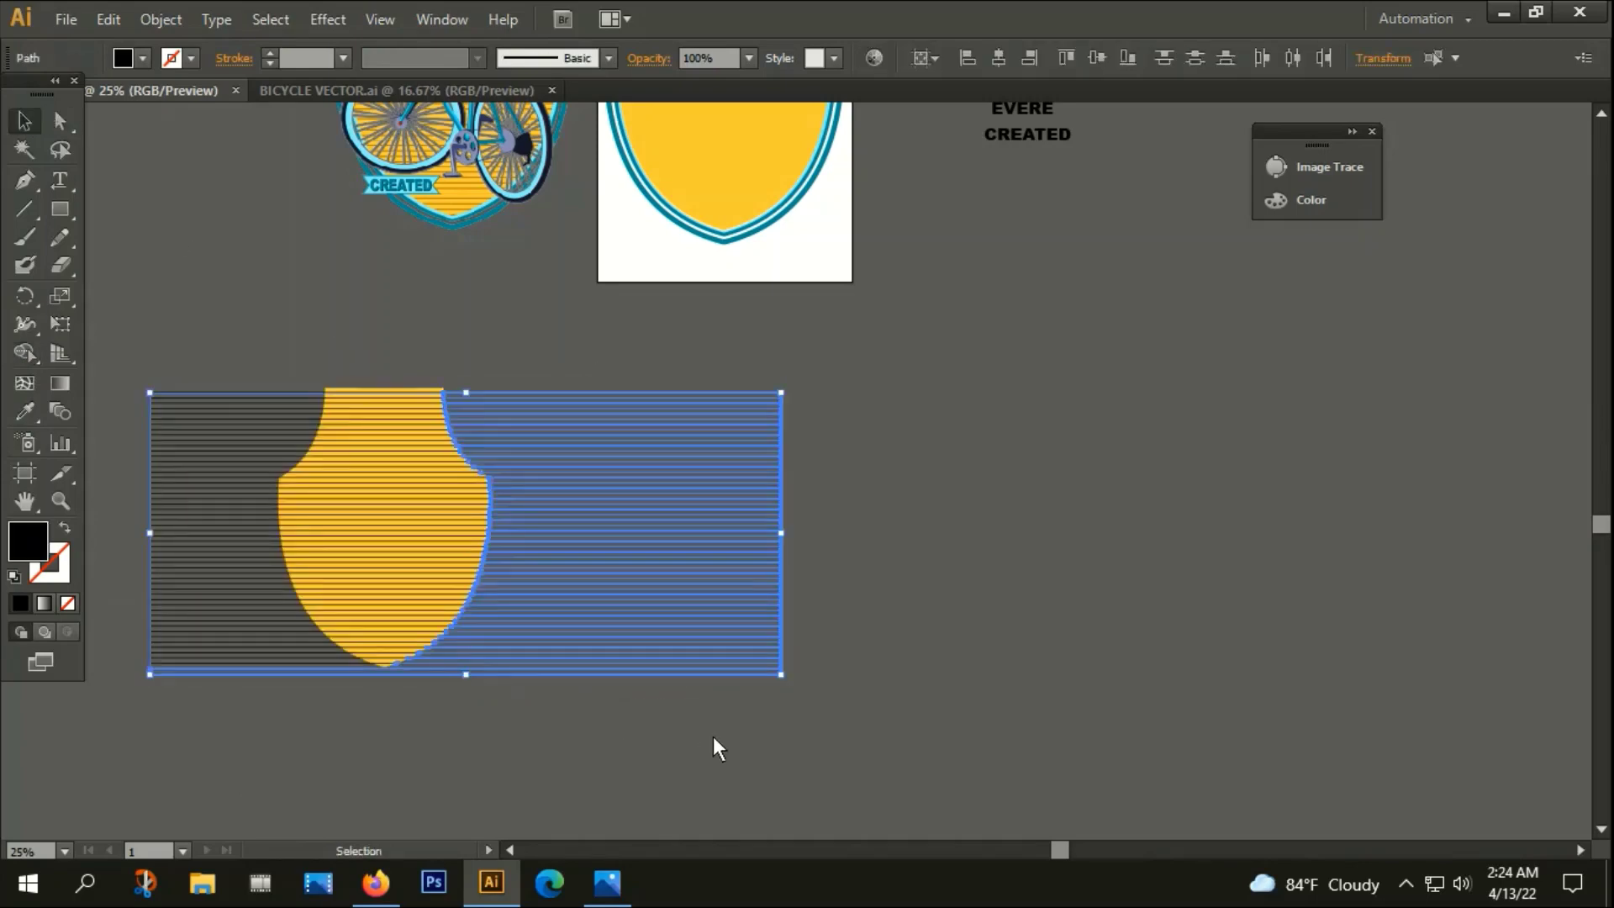
key("Delete")
left_click_drag(141, 314, 255, 771)
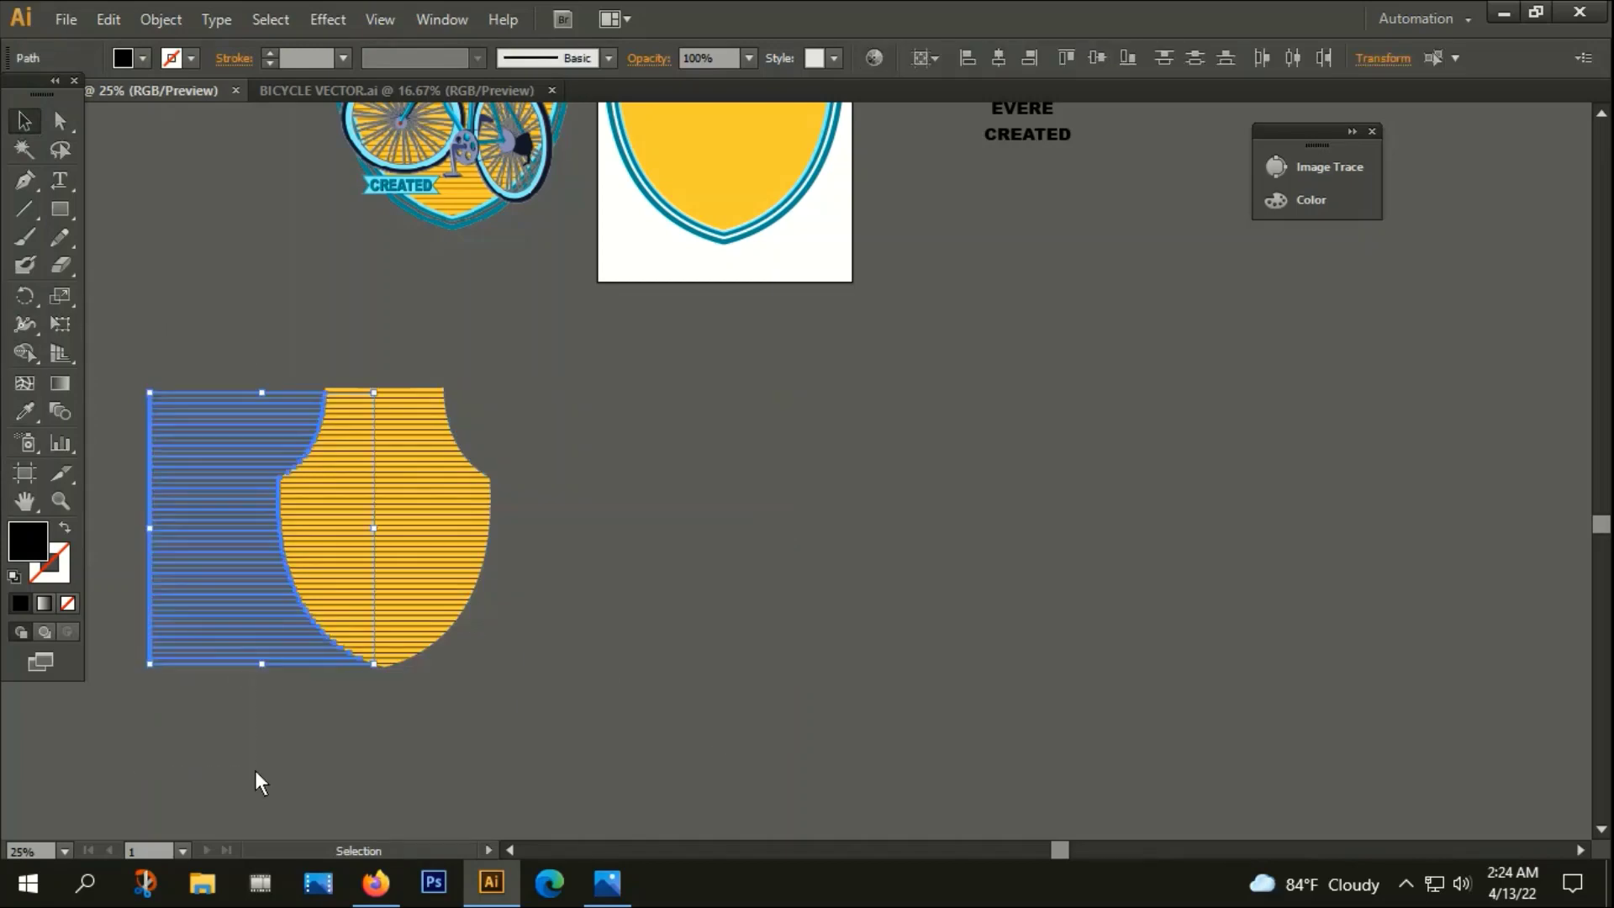
key("Delete")
Delete the yellow shield copy behind the trimmed stripes, keeping only the stripes
scroll(460, 564, "up", 5)
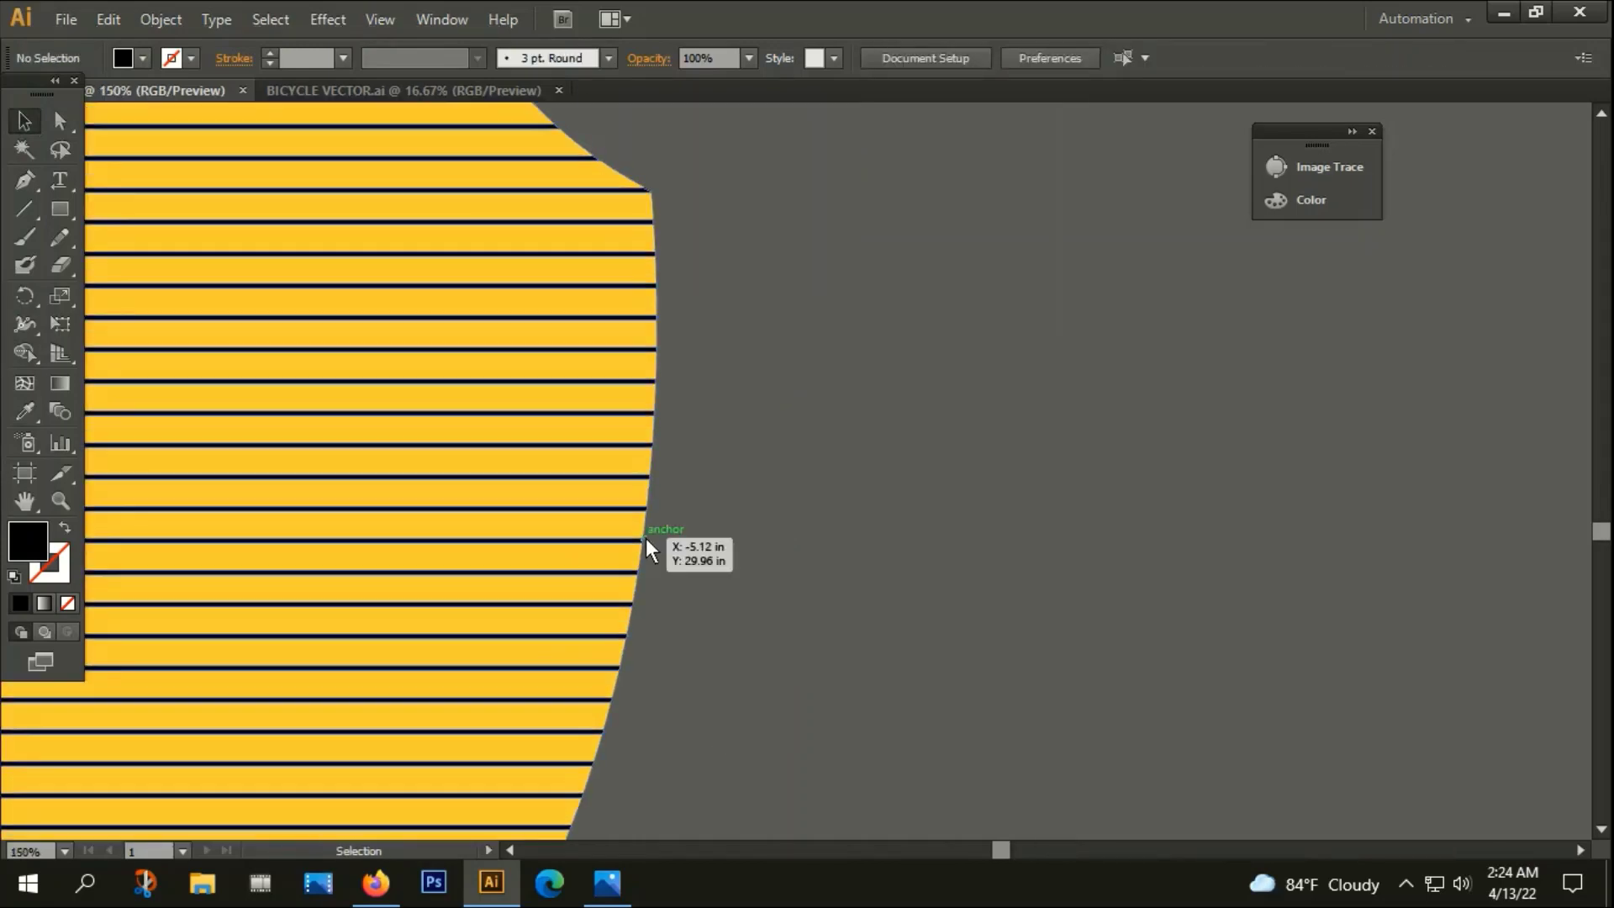
left_click(636, 559)
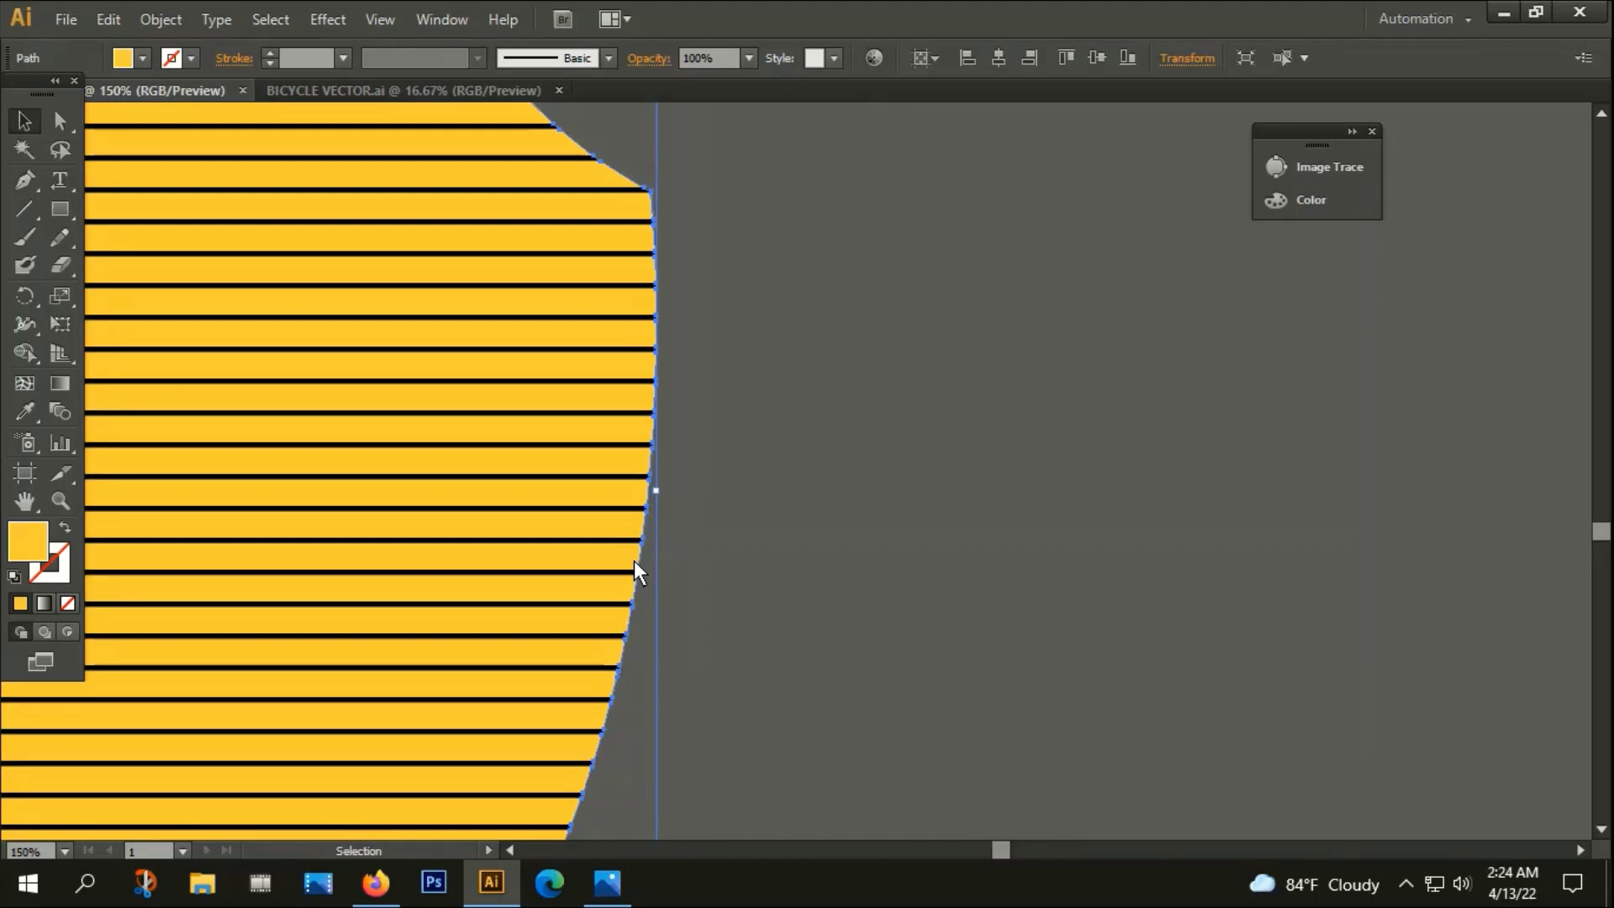
key("Delete")
scroll(634, 564, "down", 6)
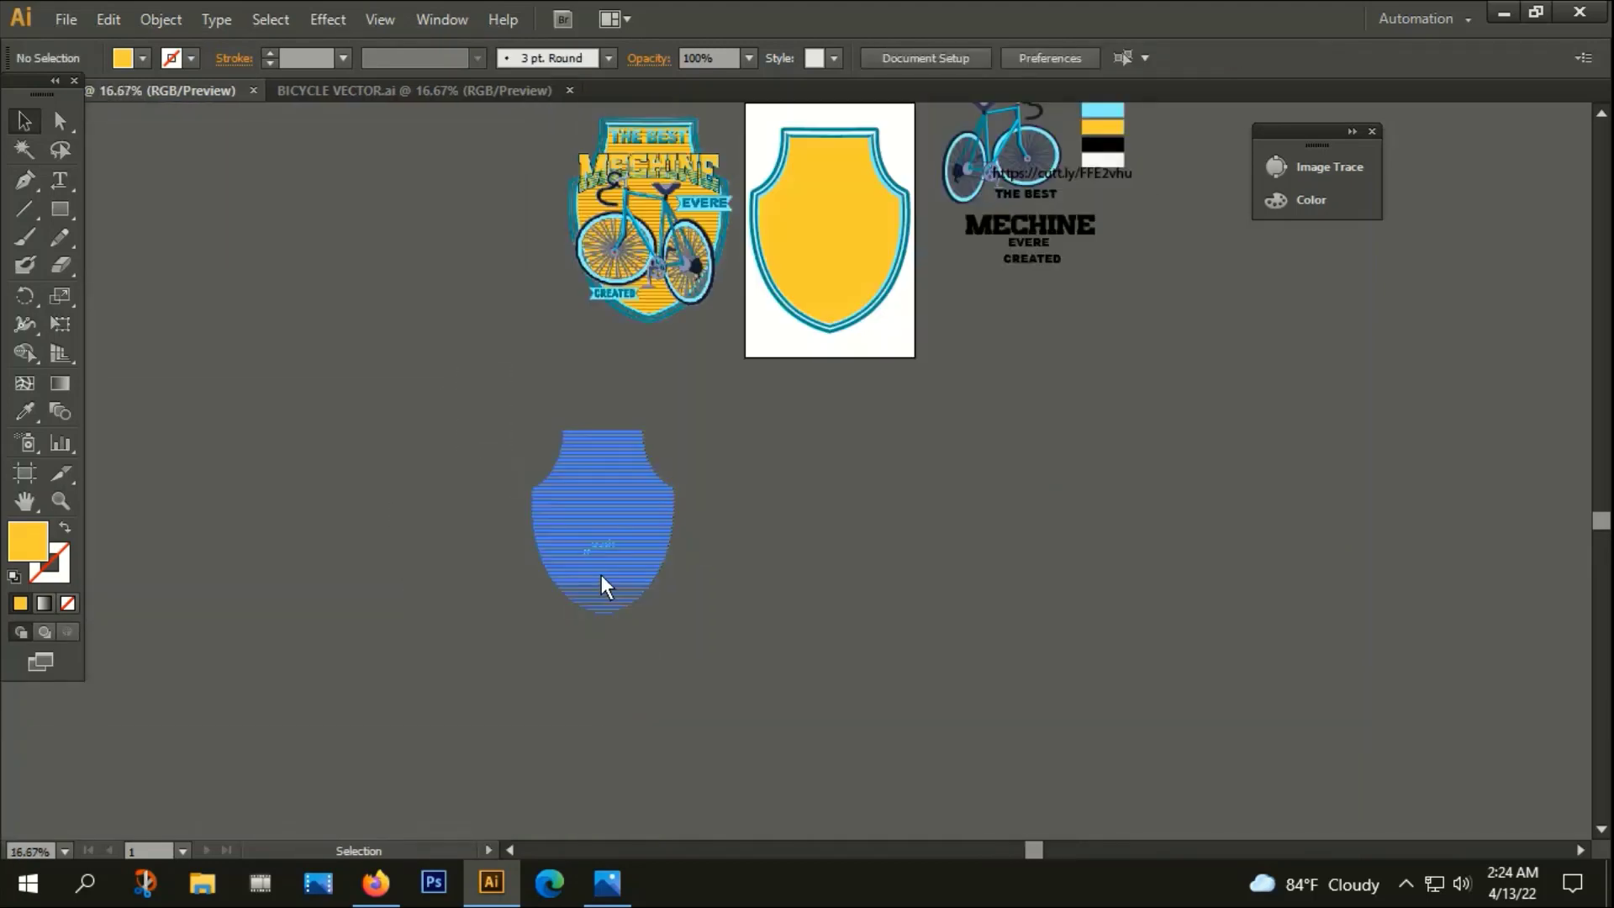
Select all the shield-shaped stripes and group them
left_click_drag(438, 378, 675, 694)
right_click(566, 523)
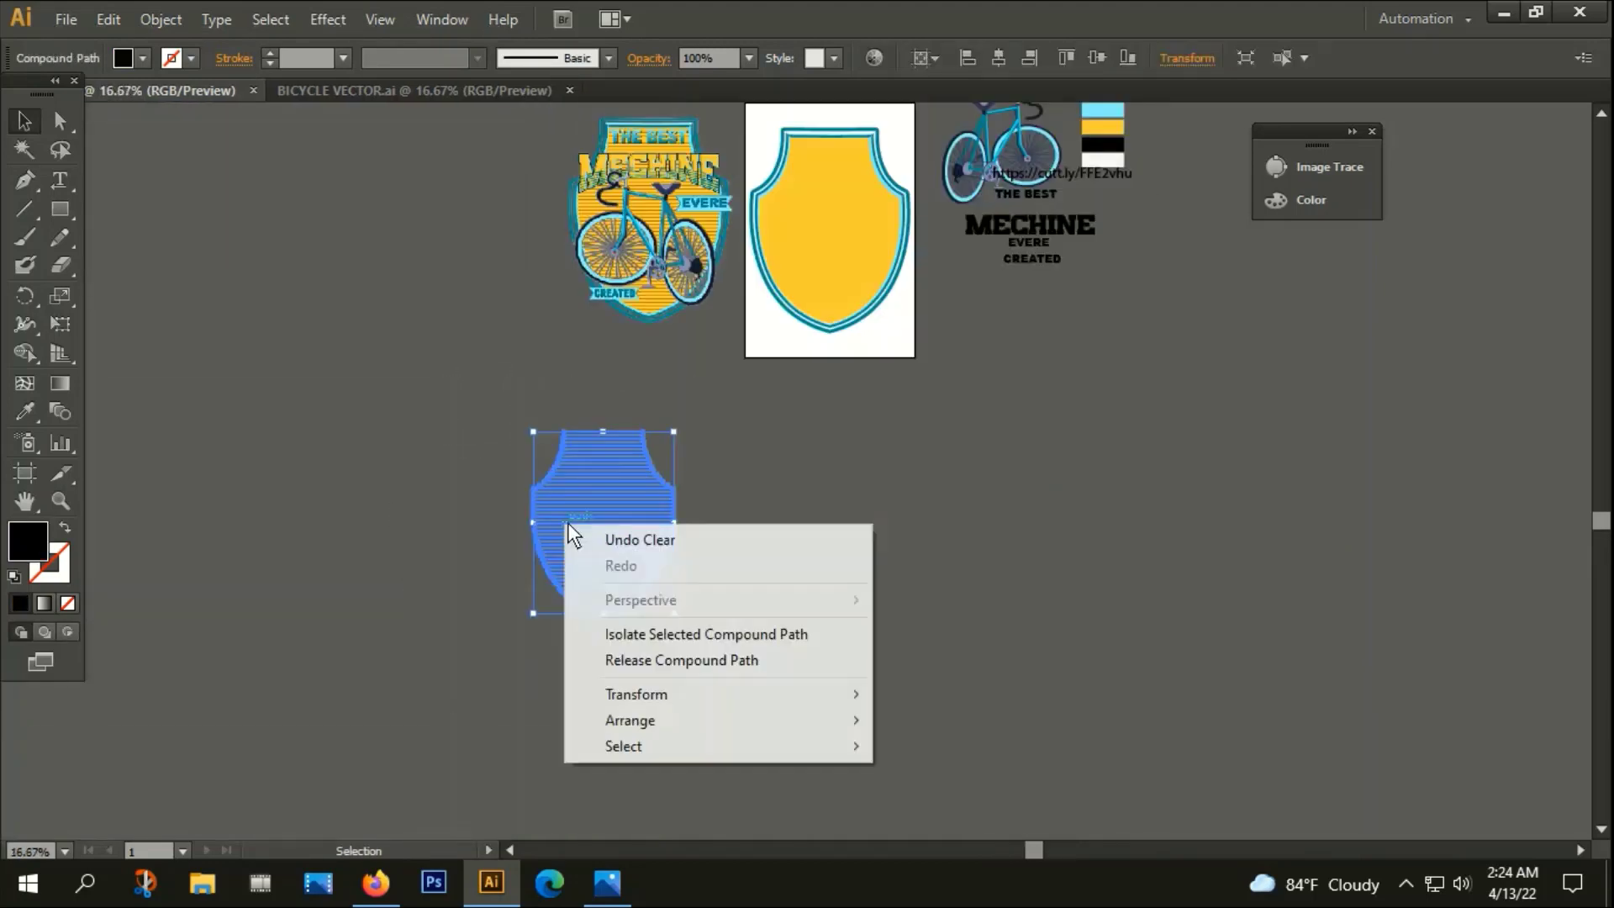
left_click(652, 629)
left_click_drag(677, 627, 684, 639)
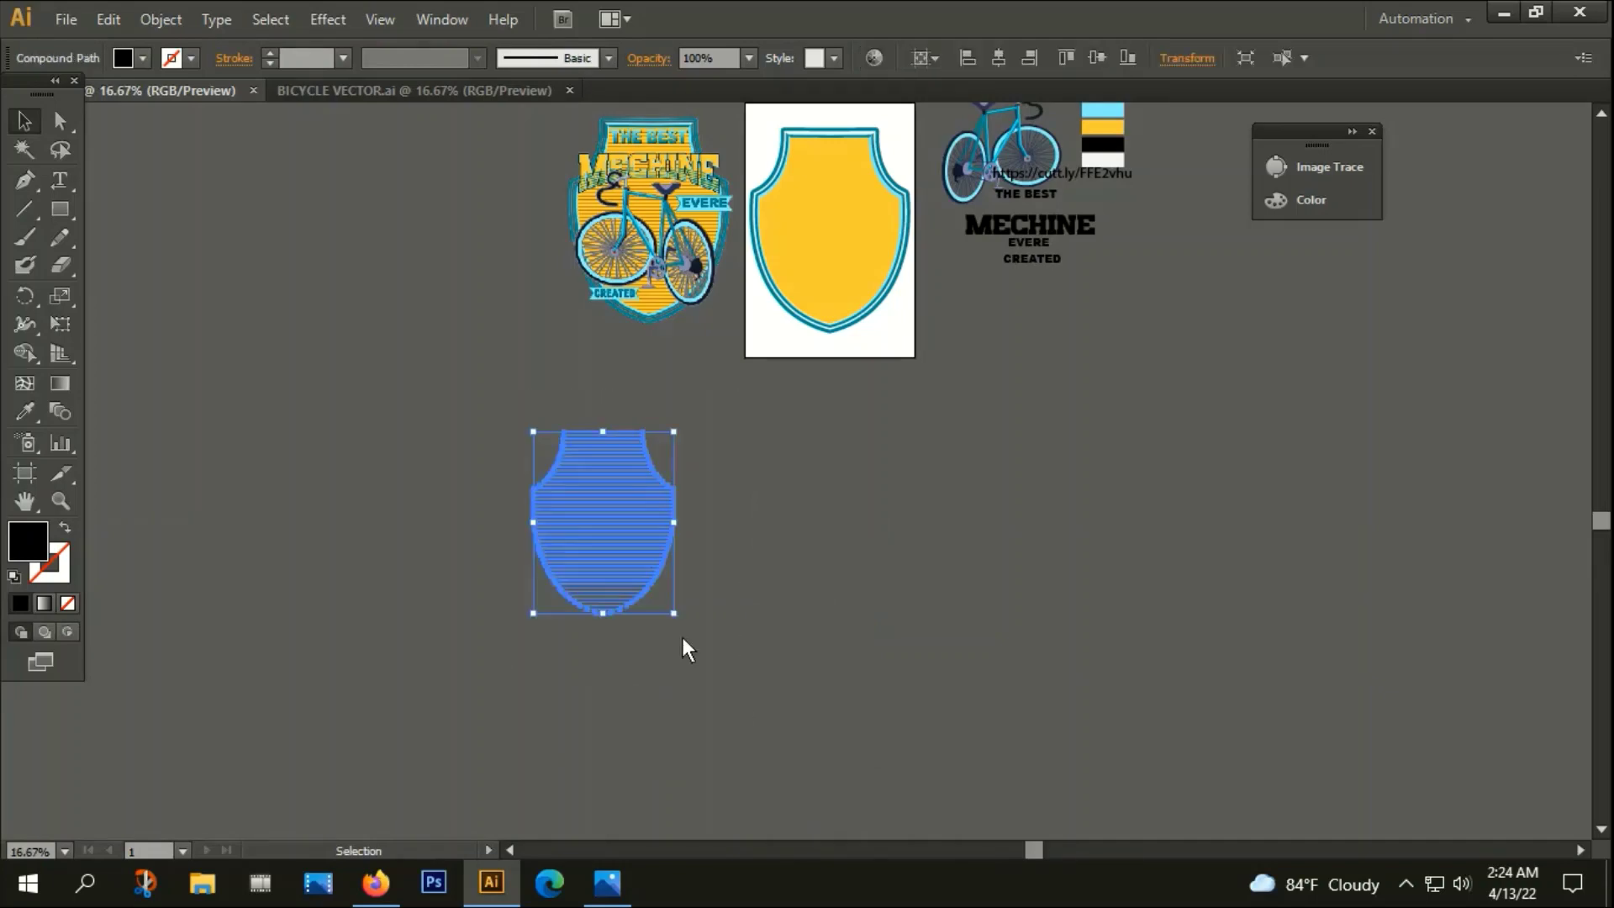
right_click(683, 641)
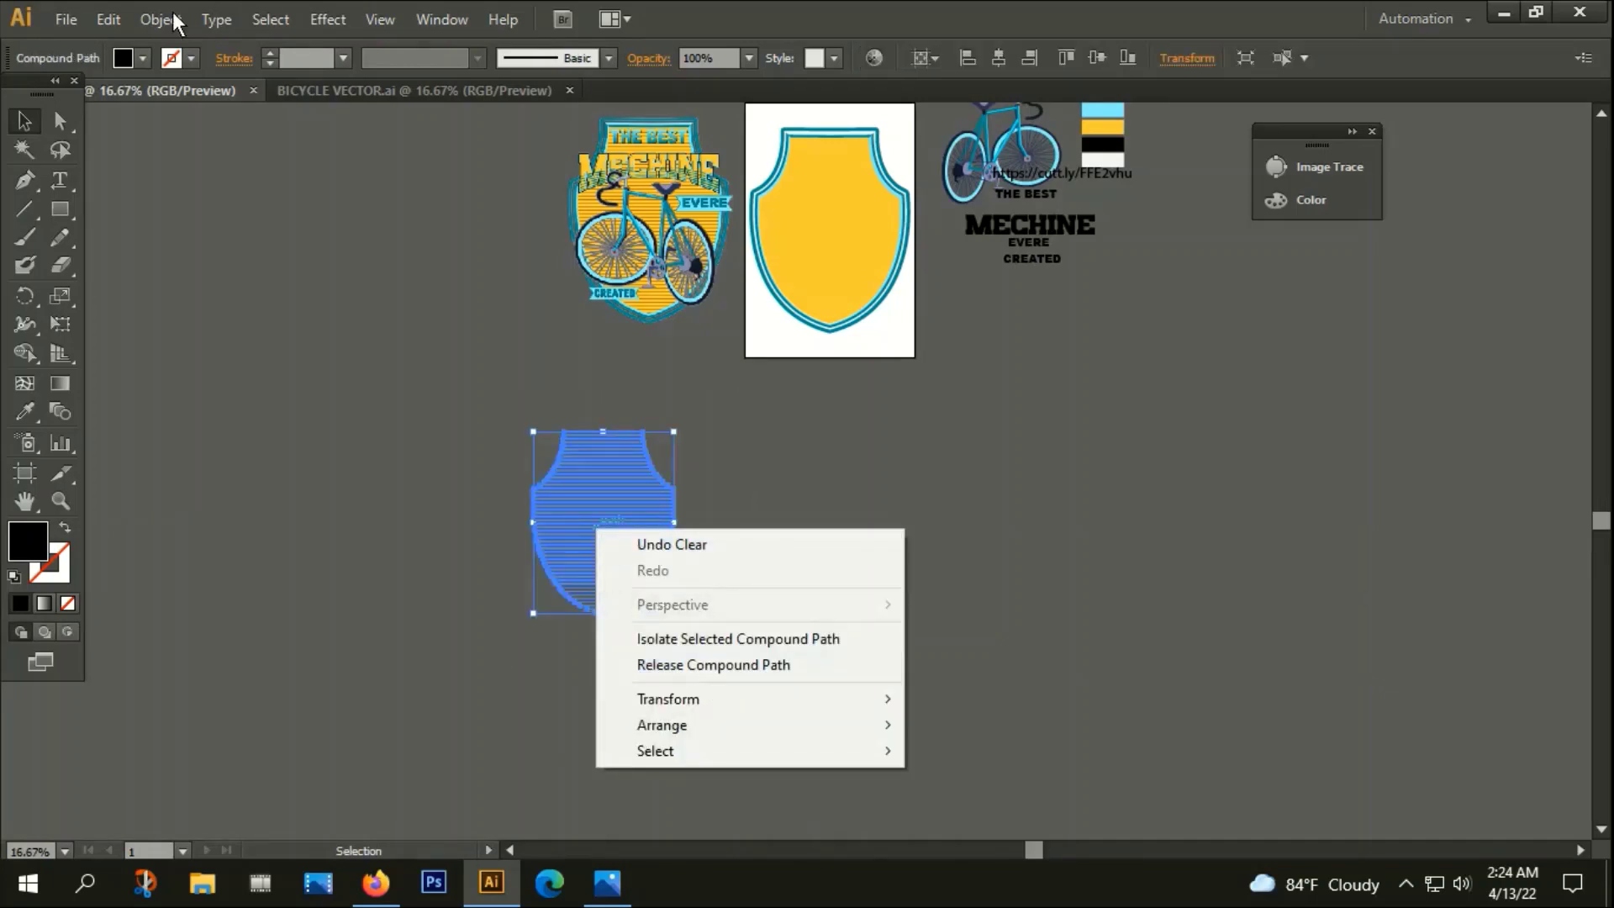
left_click(173, 11)
left_click(200, 99)
left_click(708, 646)
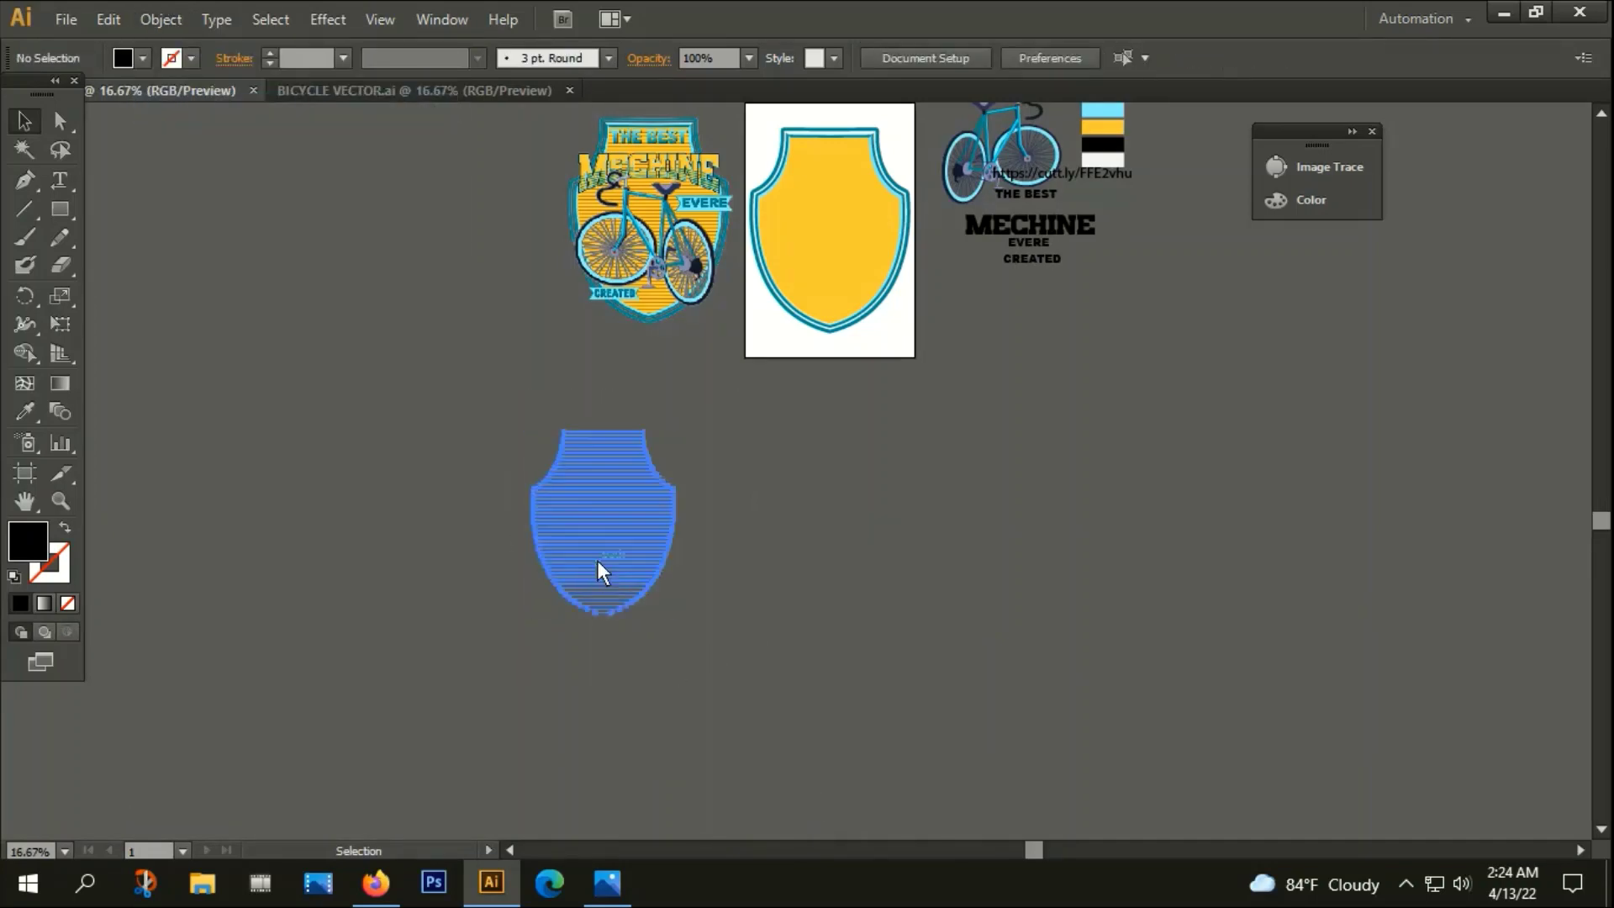
Move the stripe group beneath the artboard and recolour it with the brown palette swatch
left_click_drag(604, 572, 864, 533)
left_click_drag(1210, 469, 839, 600)
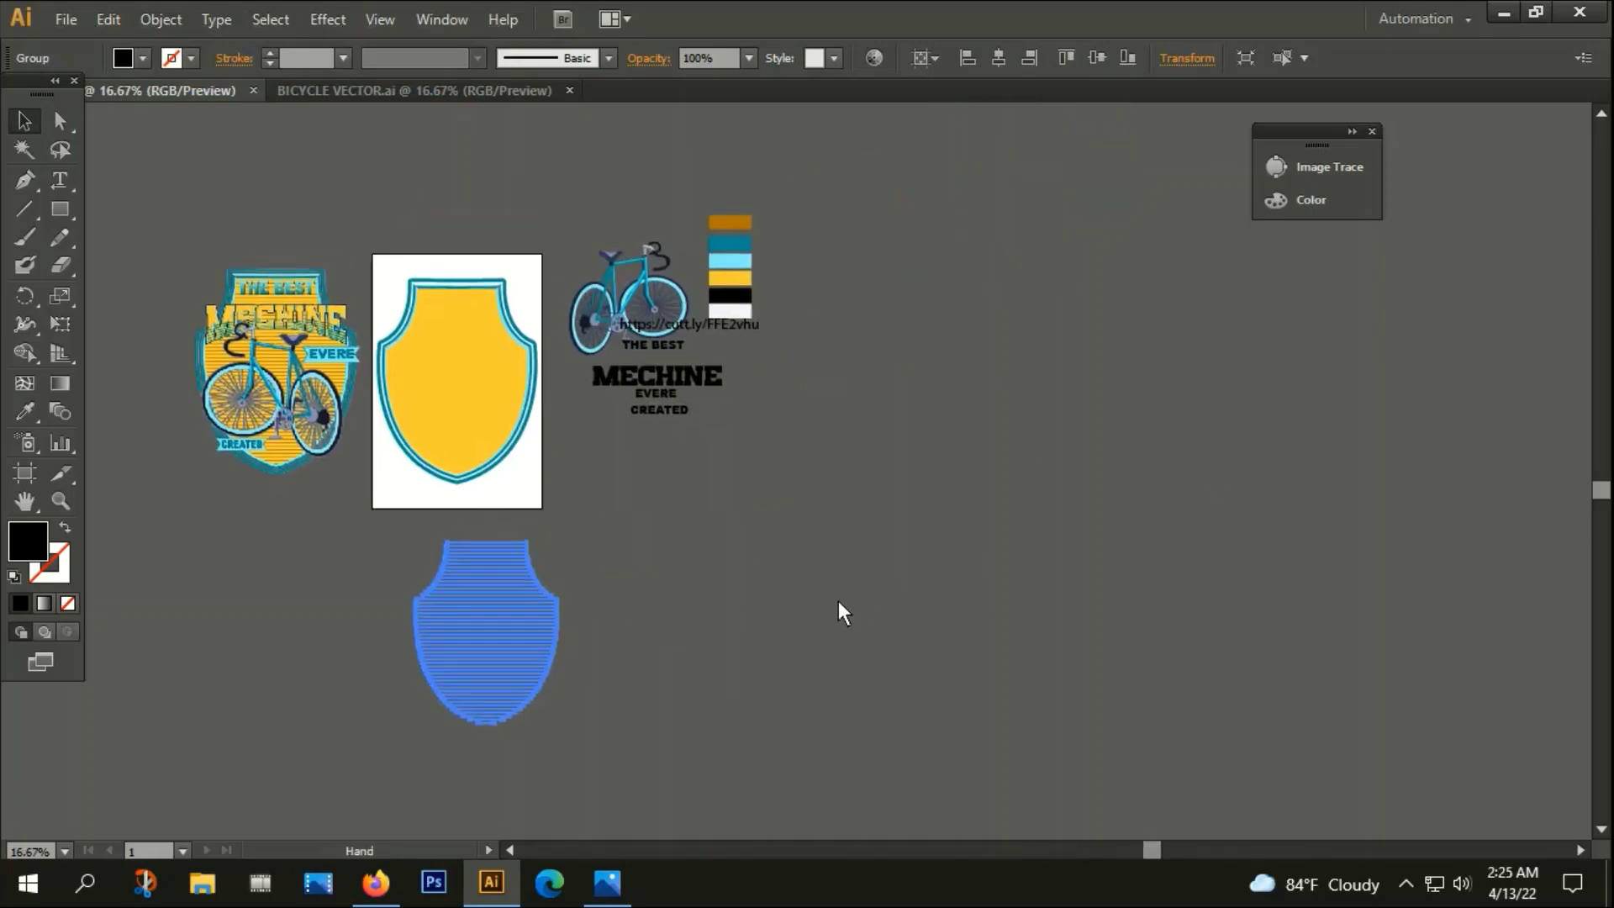
key("i")
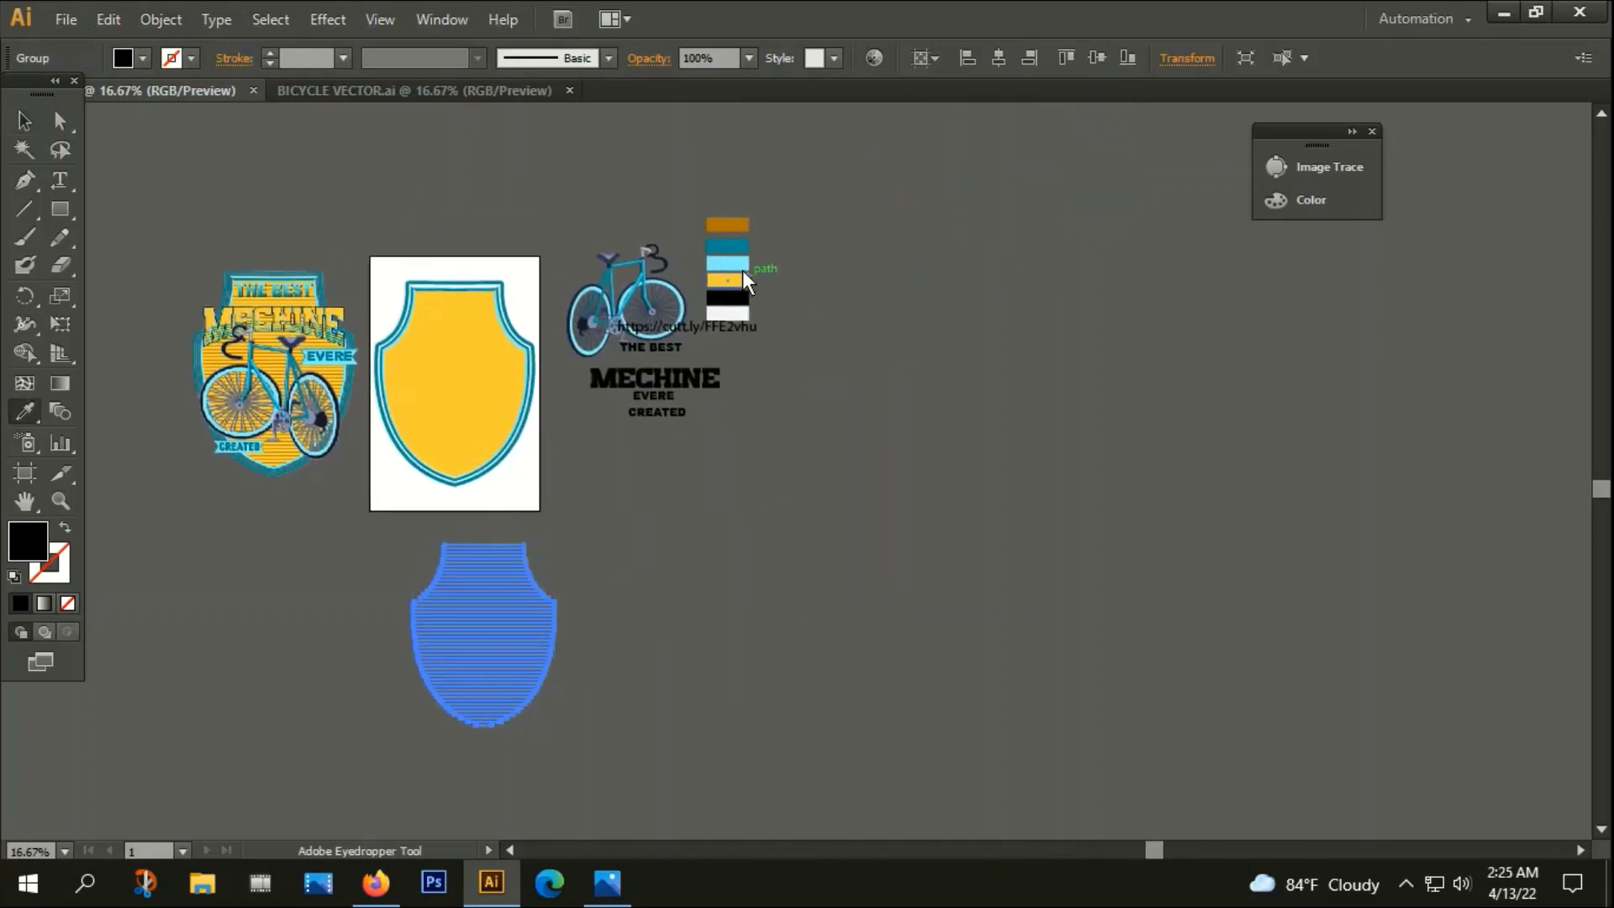
left_click(718, 221)
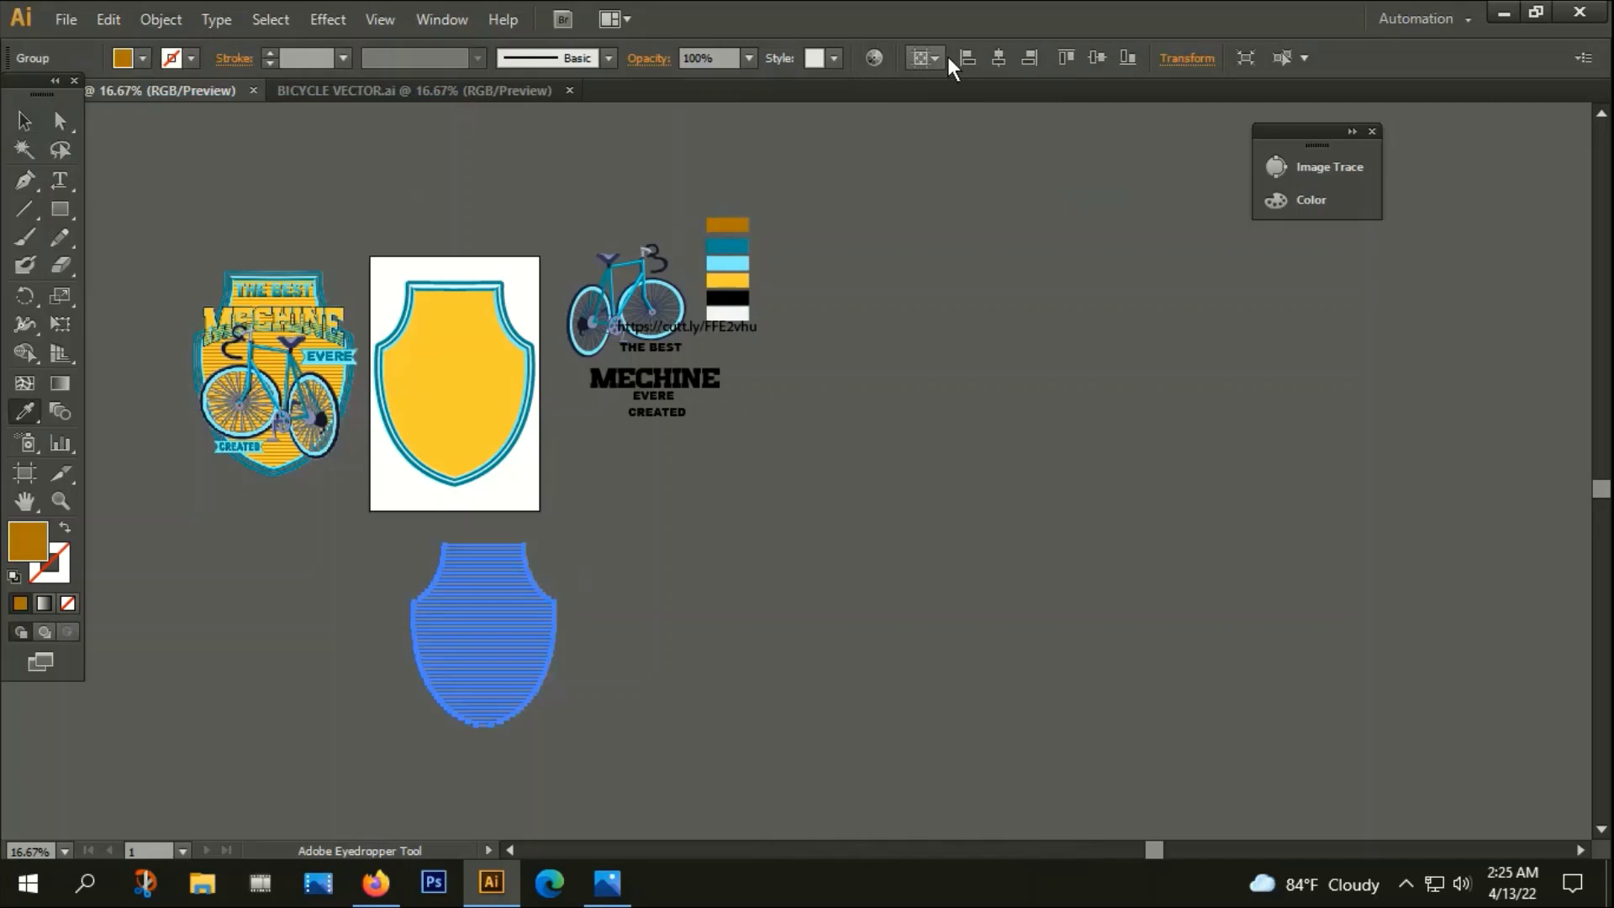
Centre the brown stripe group horizontally and vertically on the artboard, over the yellow shield
left_click(997, 61)
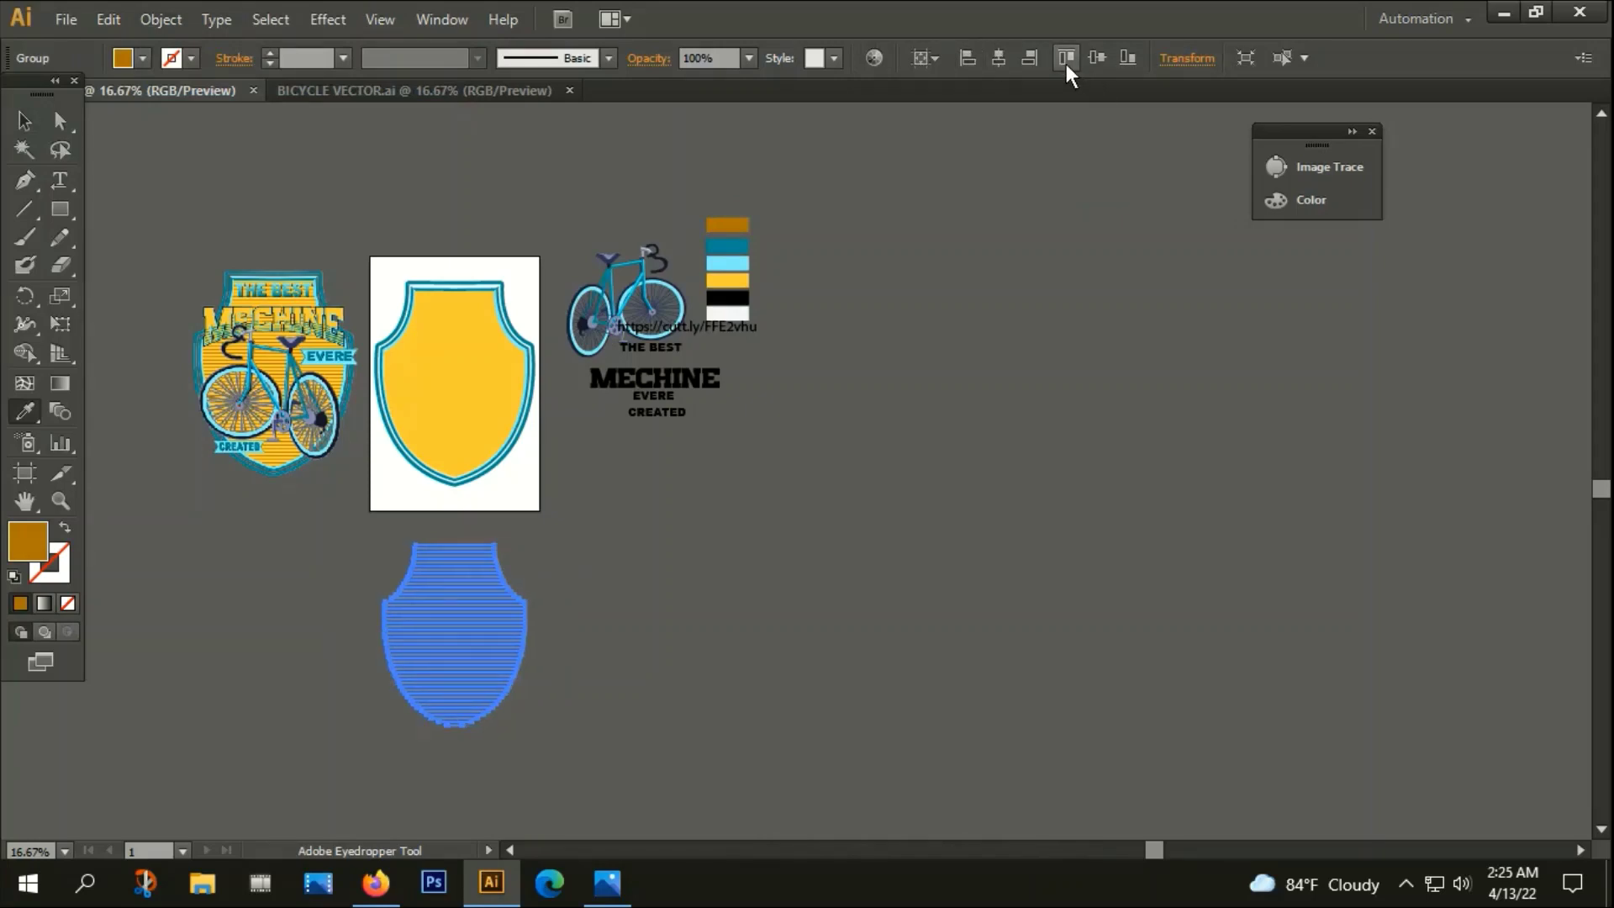
left_click(1093, 61)
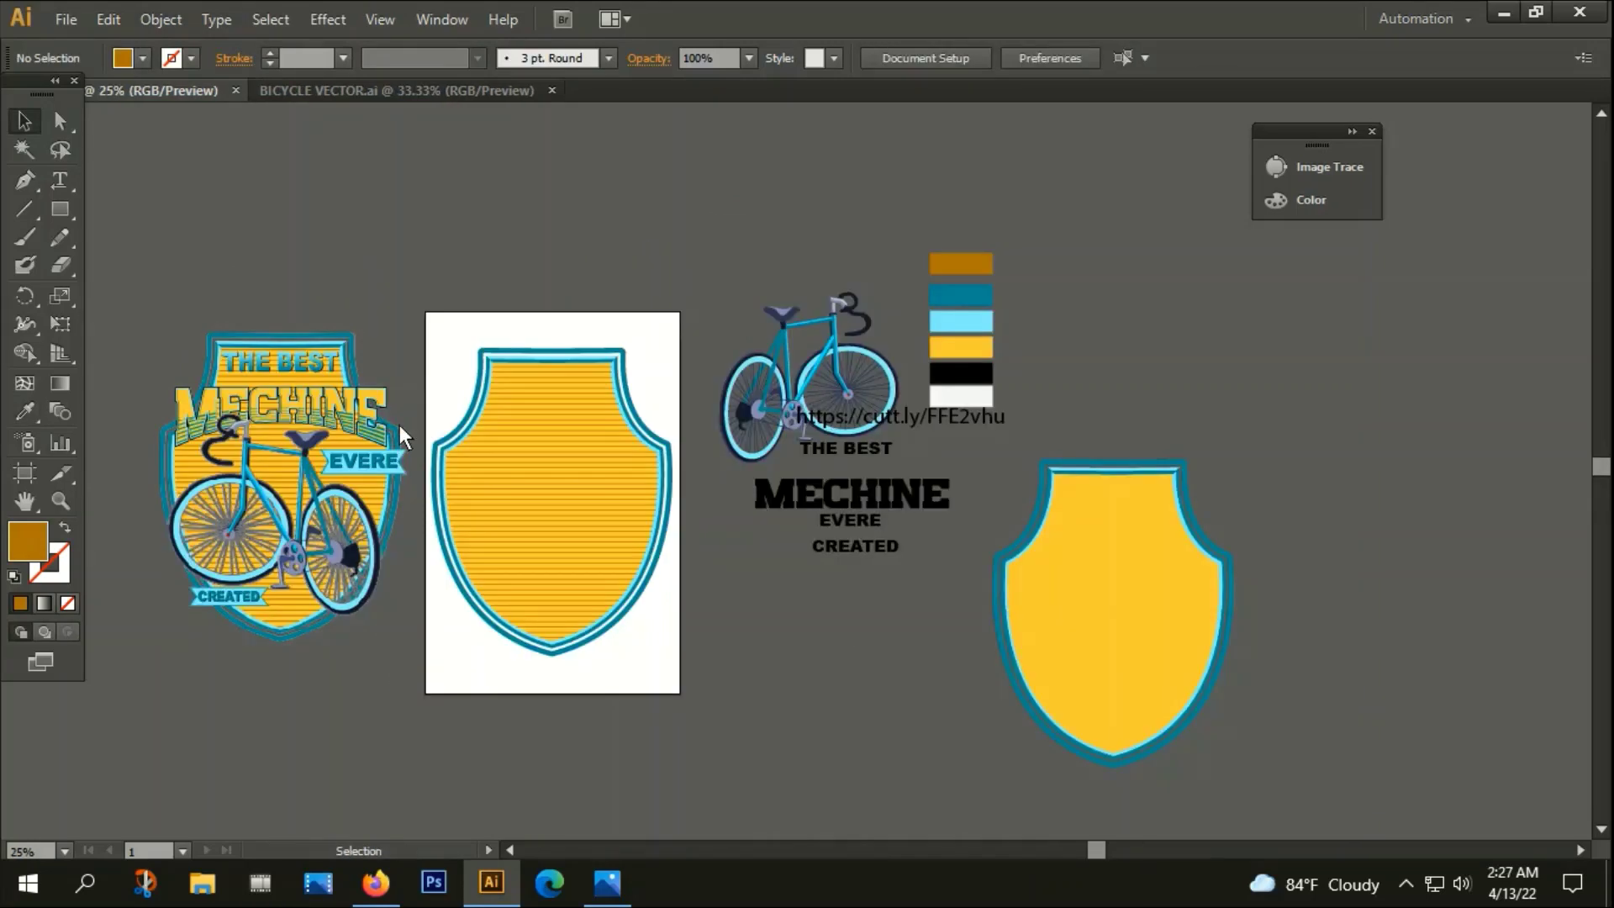
scroll(648, 532, "up", 3)
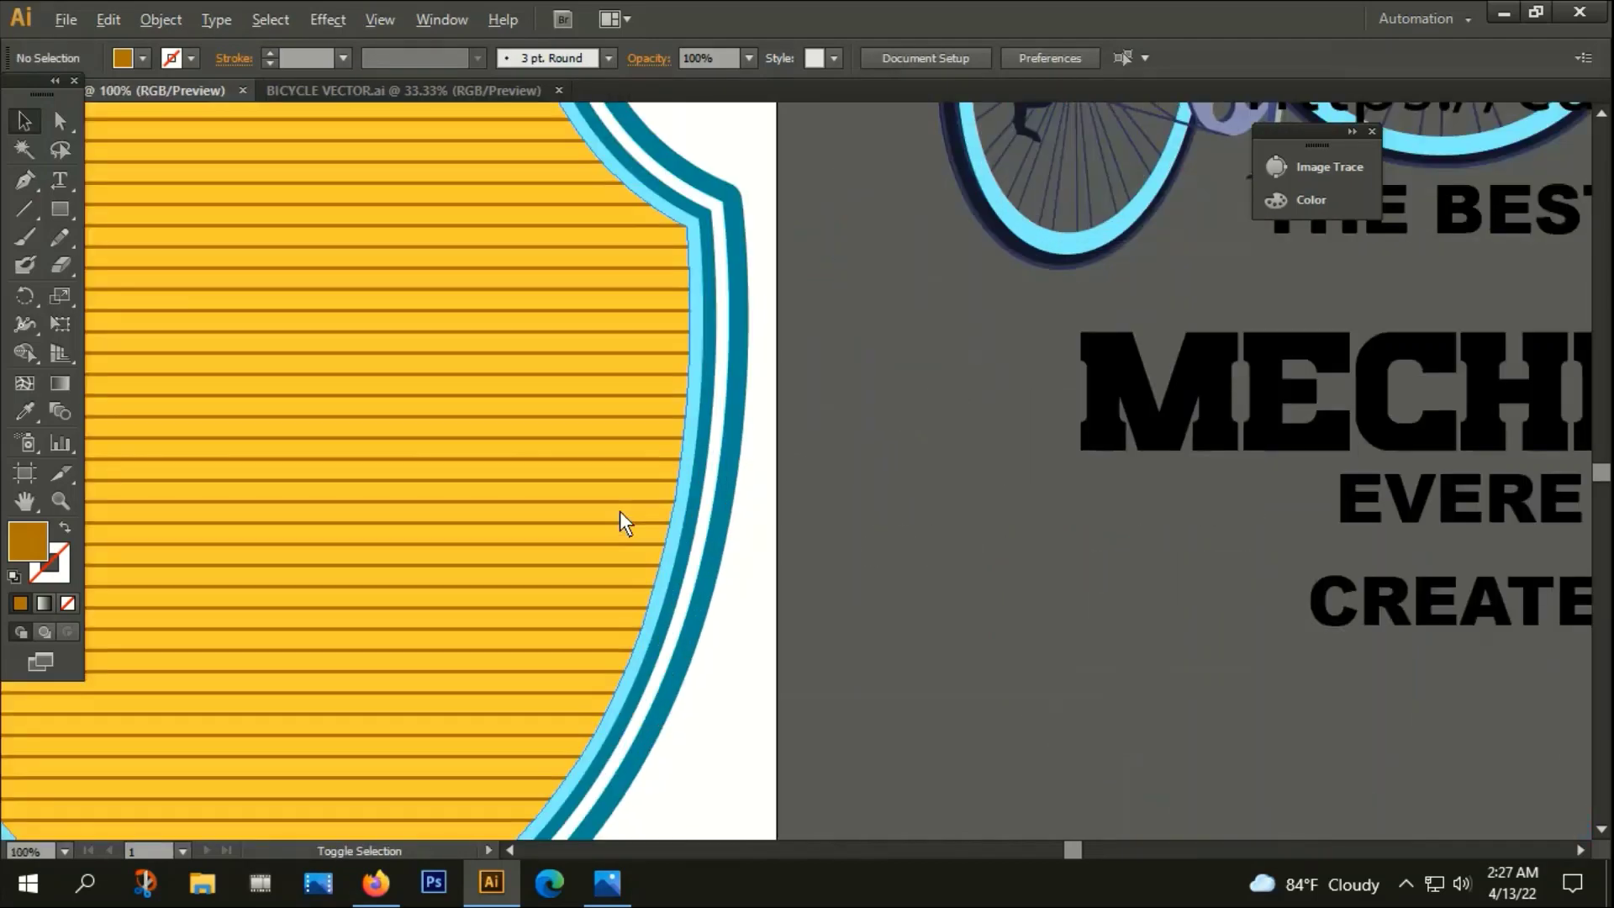
scroll(620, 511, "down", 1)
scroll(870, 644, "down", 1)
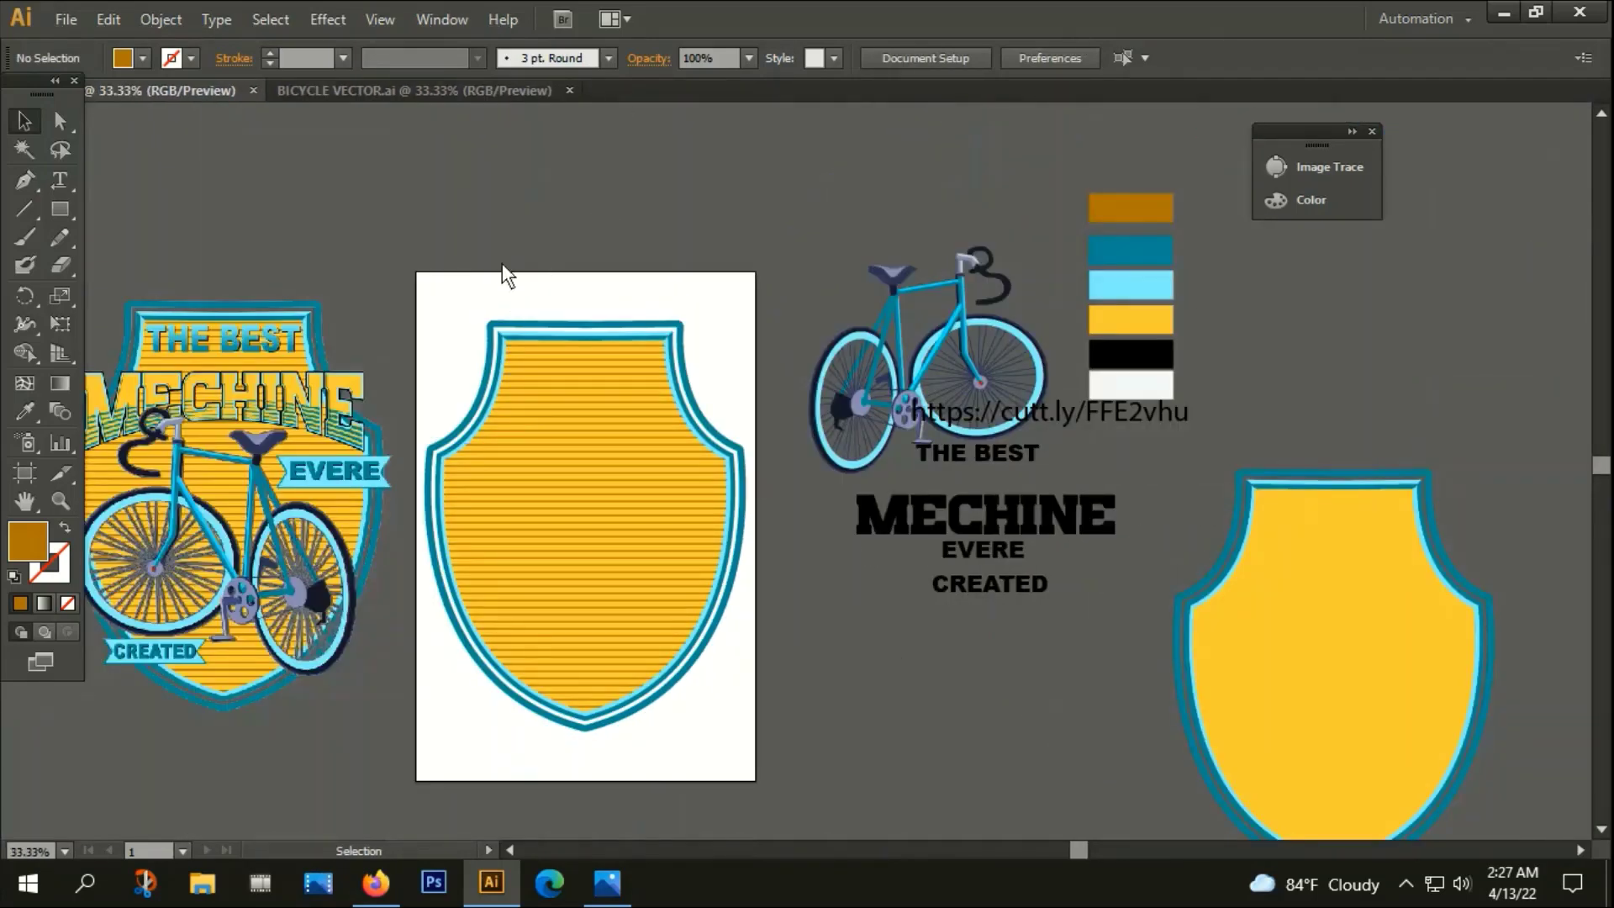
Select the shield and its stripes on the artboard and group them together
left_click_drag(468, 290, 700, 705)
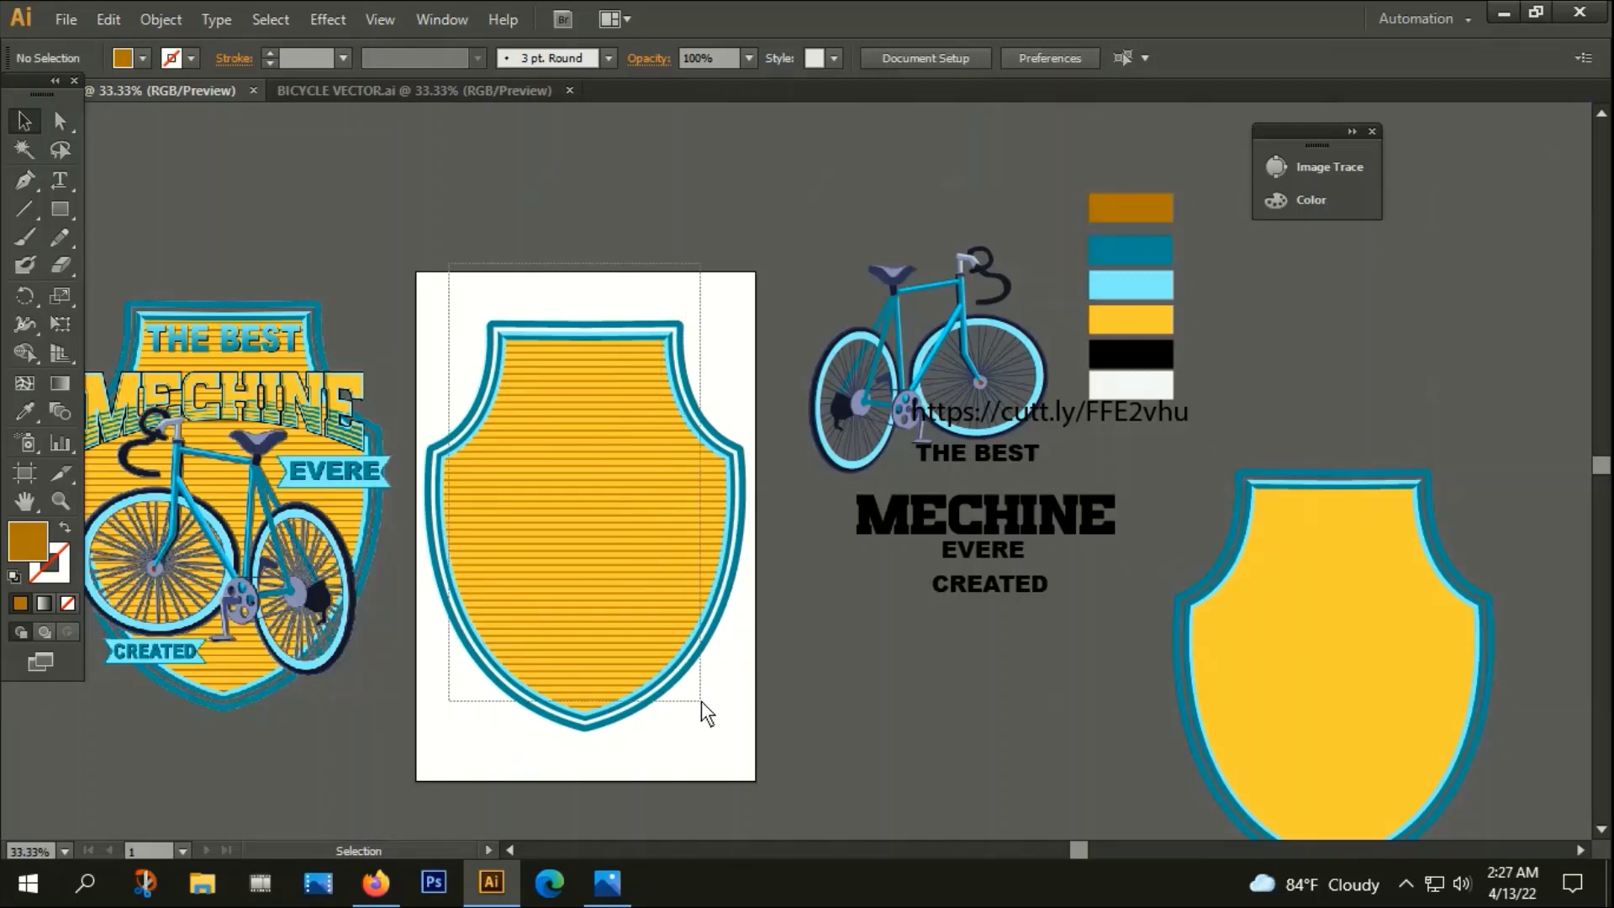
right_click(683, 447)
left_click(768, 562)
left_click(940, 553)
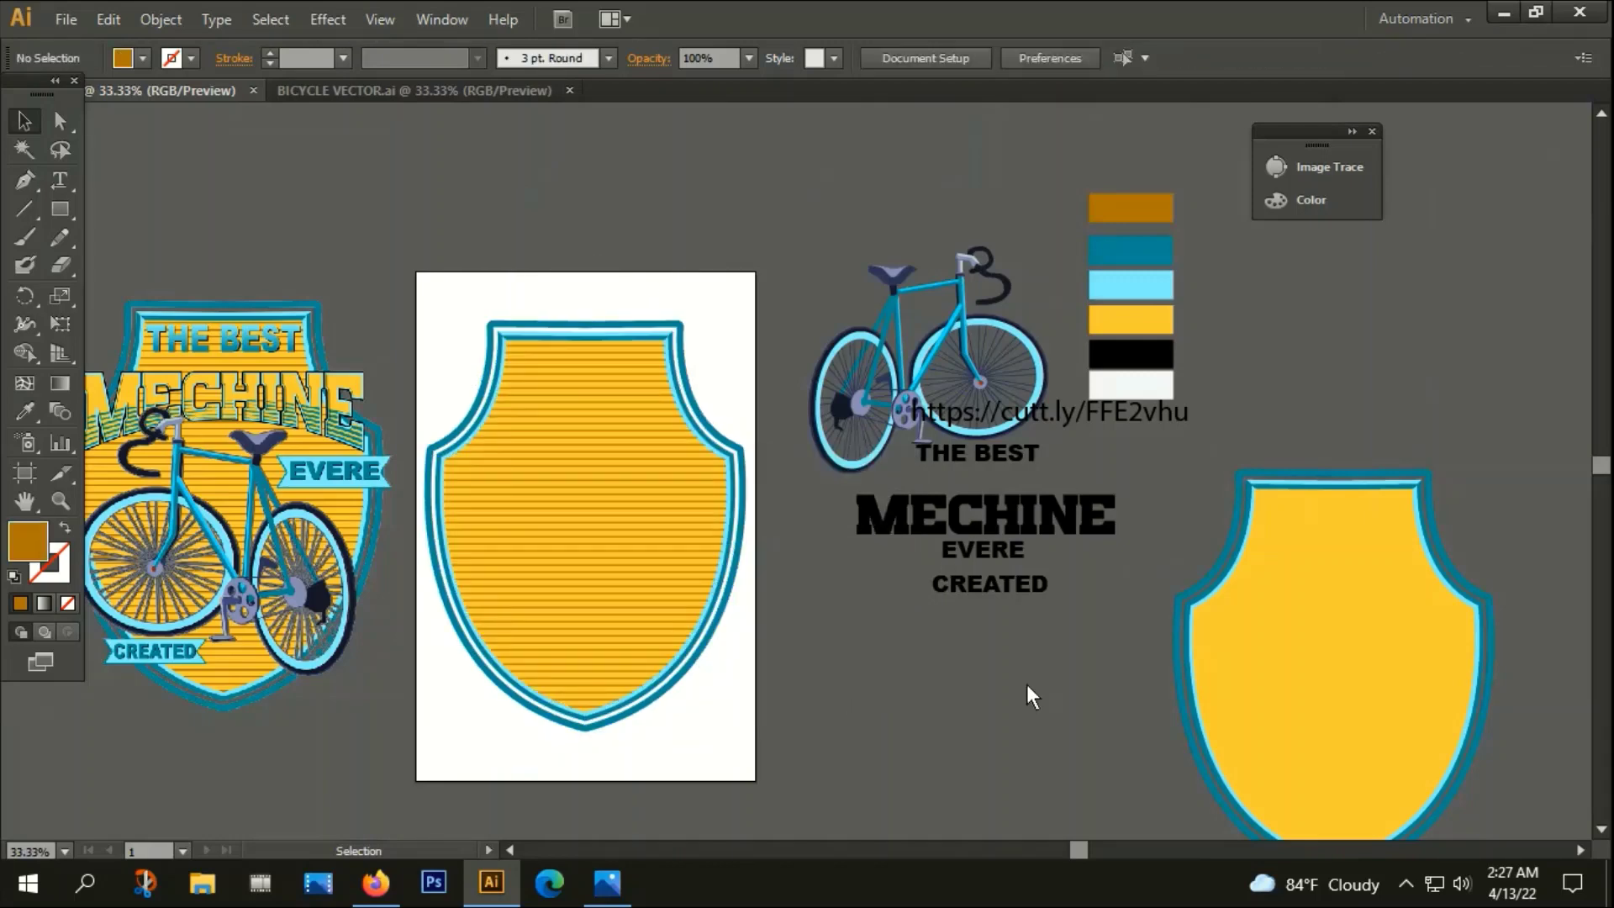
scroll(1061, 579, "down", 2)
scroll(1063, 579, "left", 2)
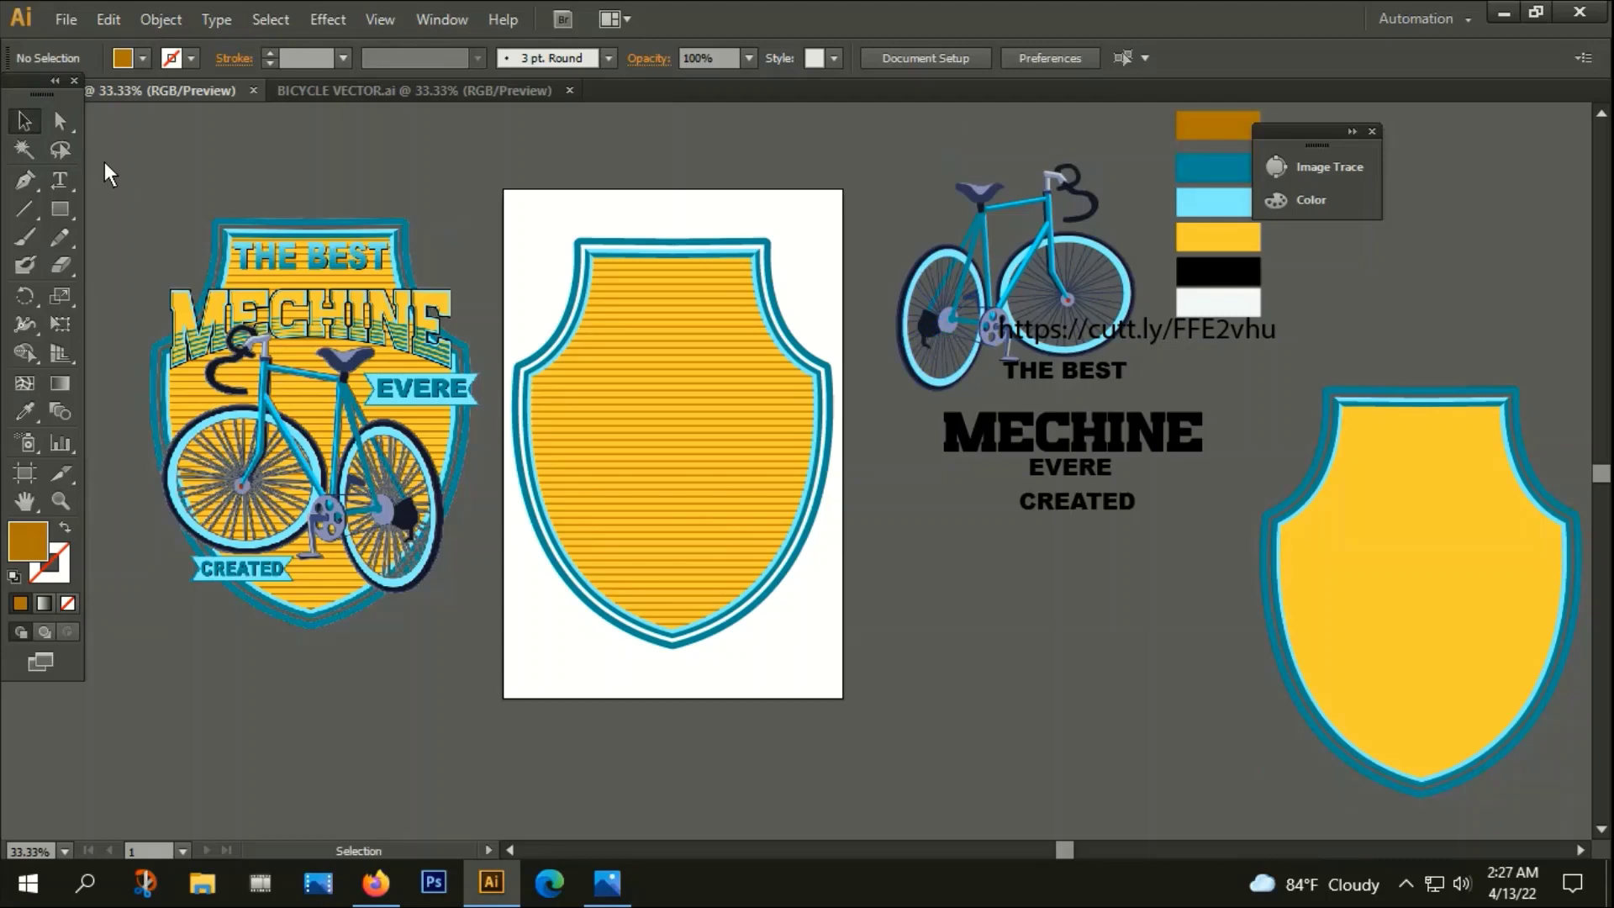
left_click(62, 180)
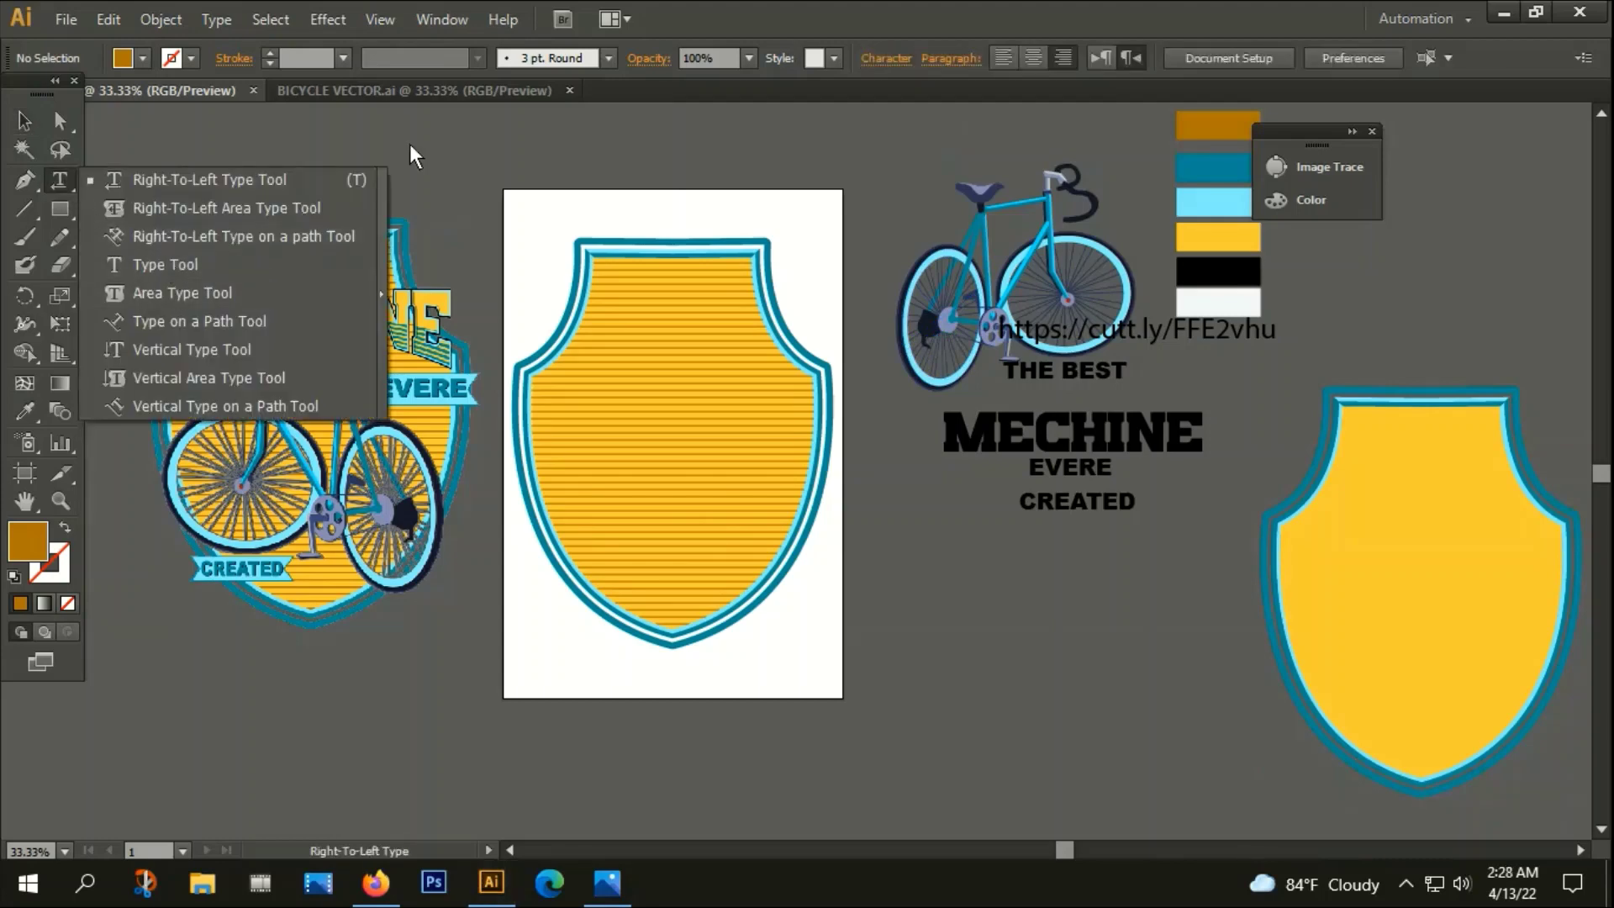
key("v")
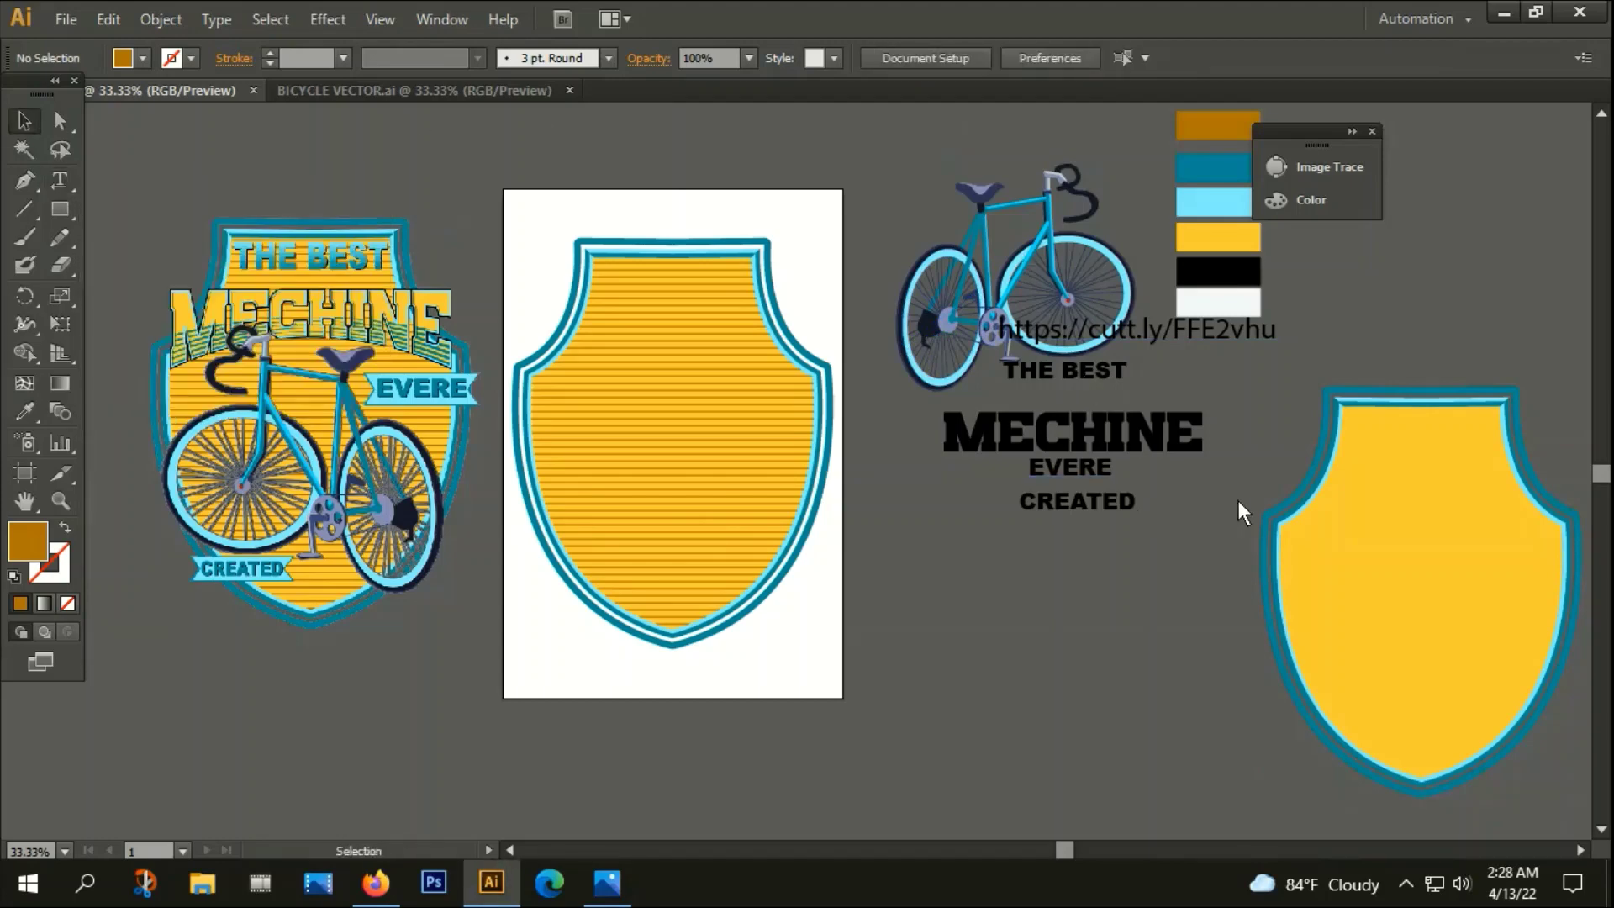
Move the THE BEST text down so it sits directly above the MECHINE text
left_click_drag(1084, 377, 1090, 402)
left_click(1184, 371)
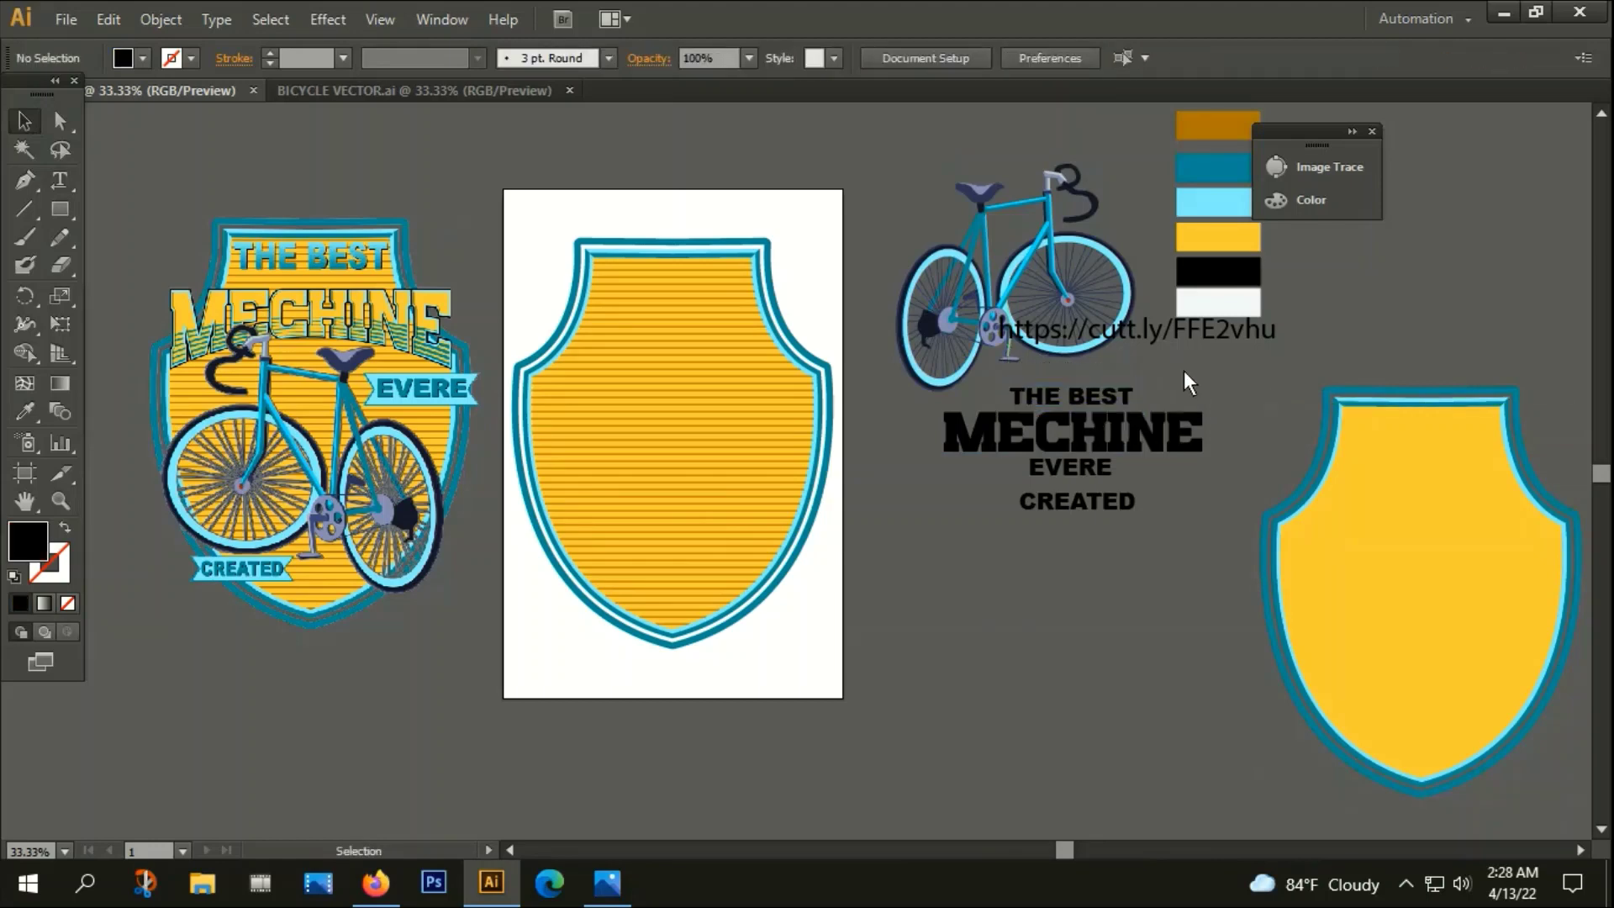
left_click_drag(1154, 615, 1063, 590)
Place the THE BEST text in the upper part of the striped shield and bring it to the front
left_click(983, 358)
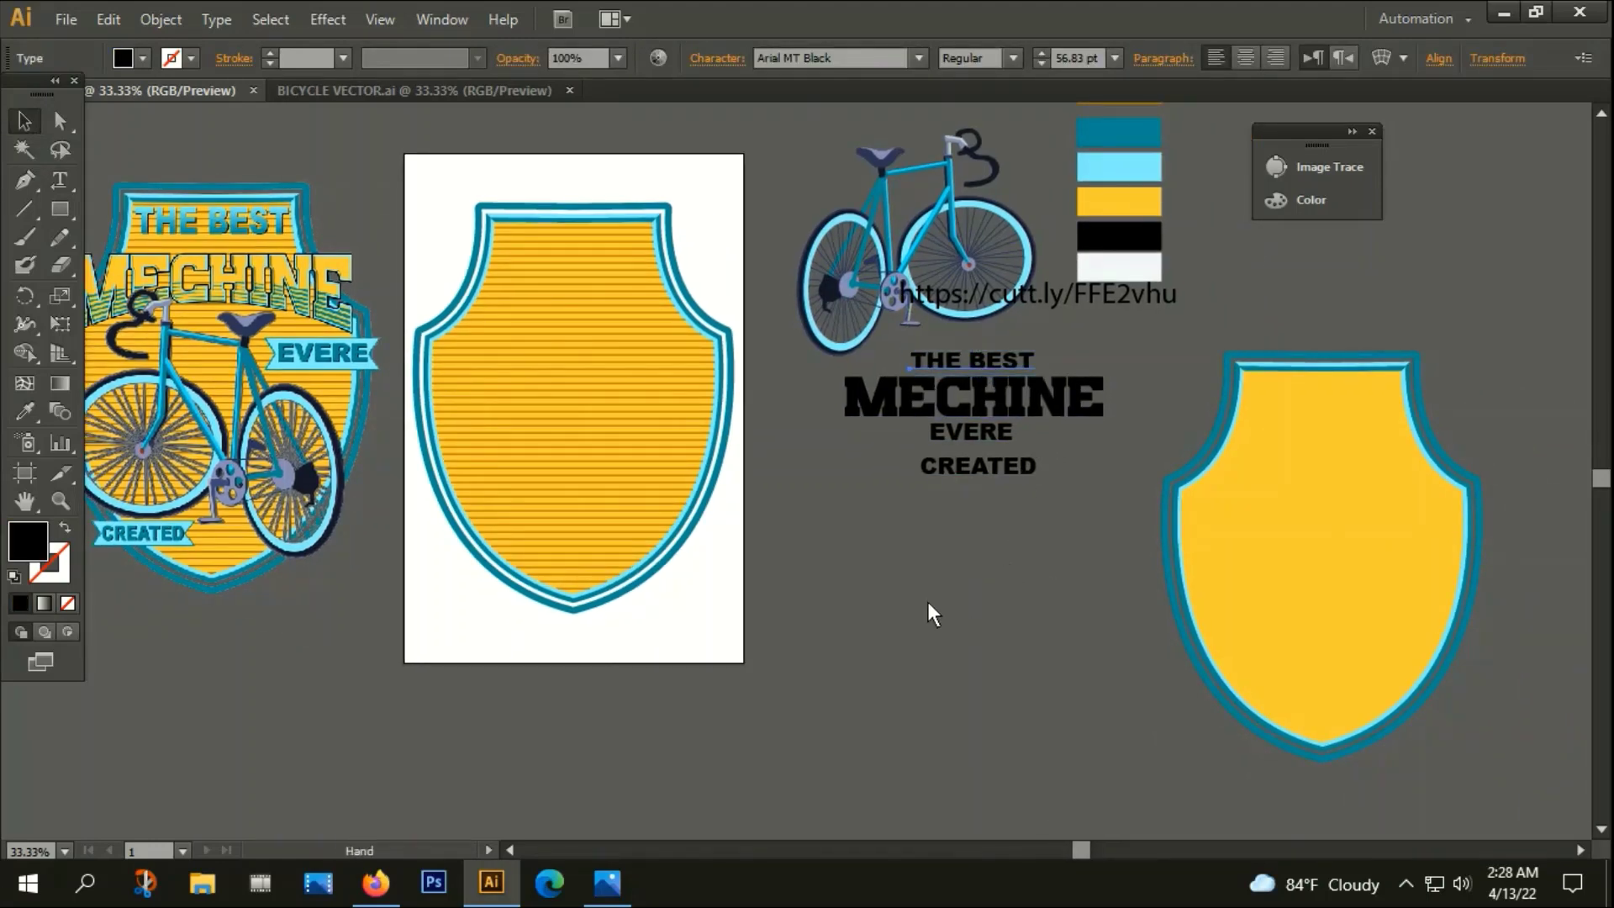
left_click_drag(942, 622, 1024, 719)
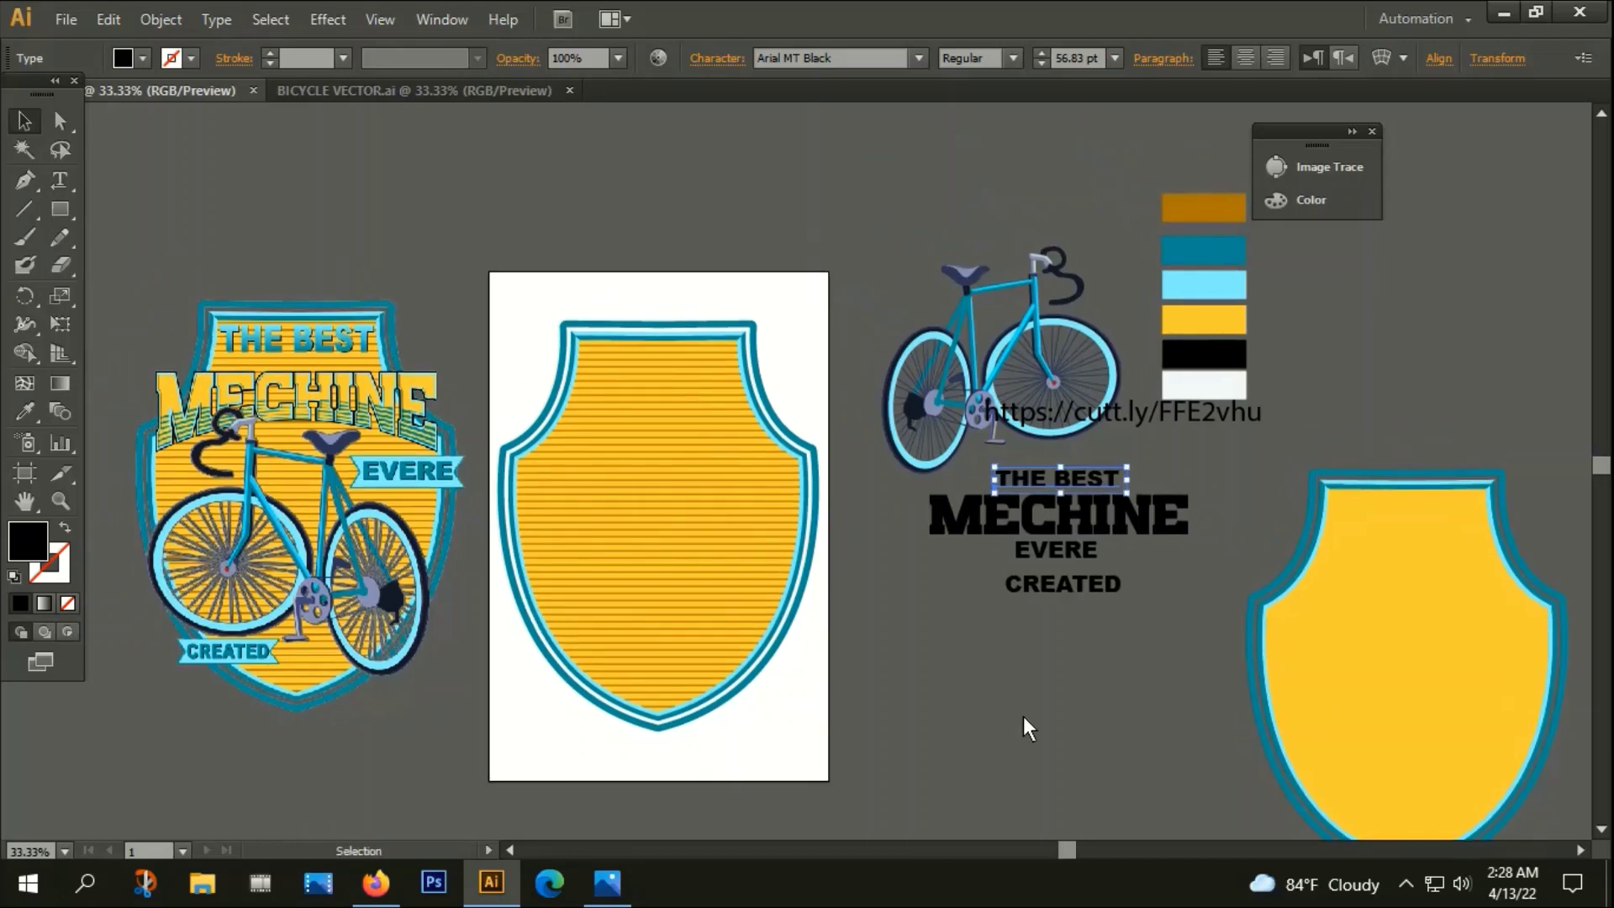
left_click(1094, 481)
left_click_drag(1093, 477, 661, 375)
scroll(661, 375, "up", 3)
right_click(655, 370)
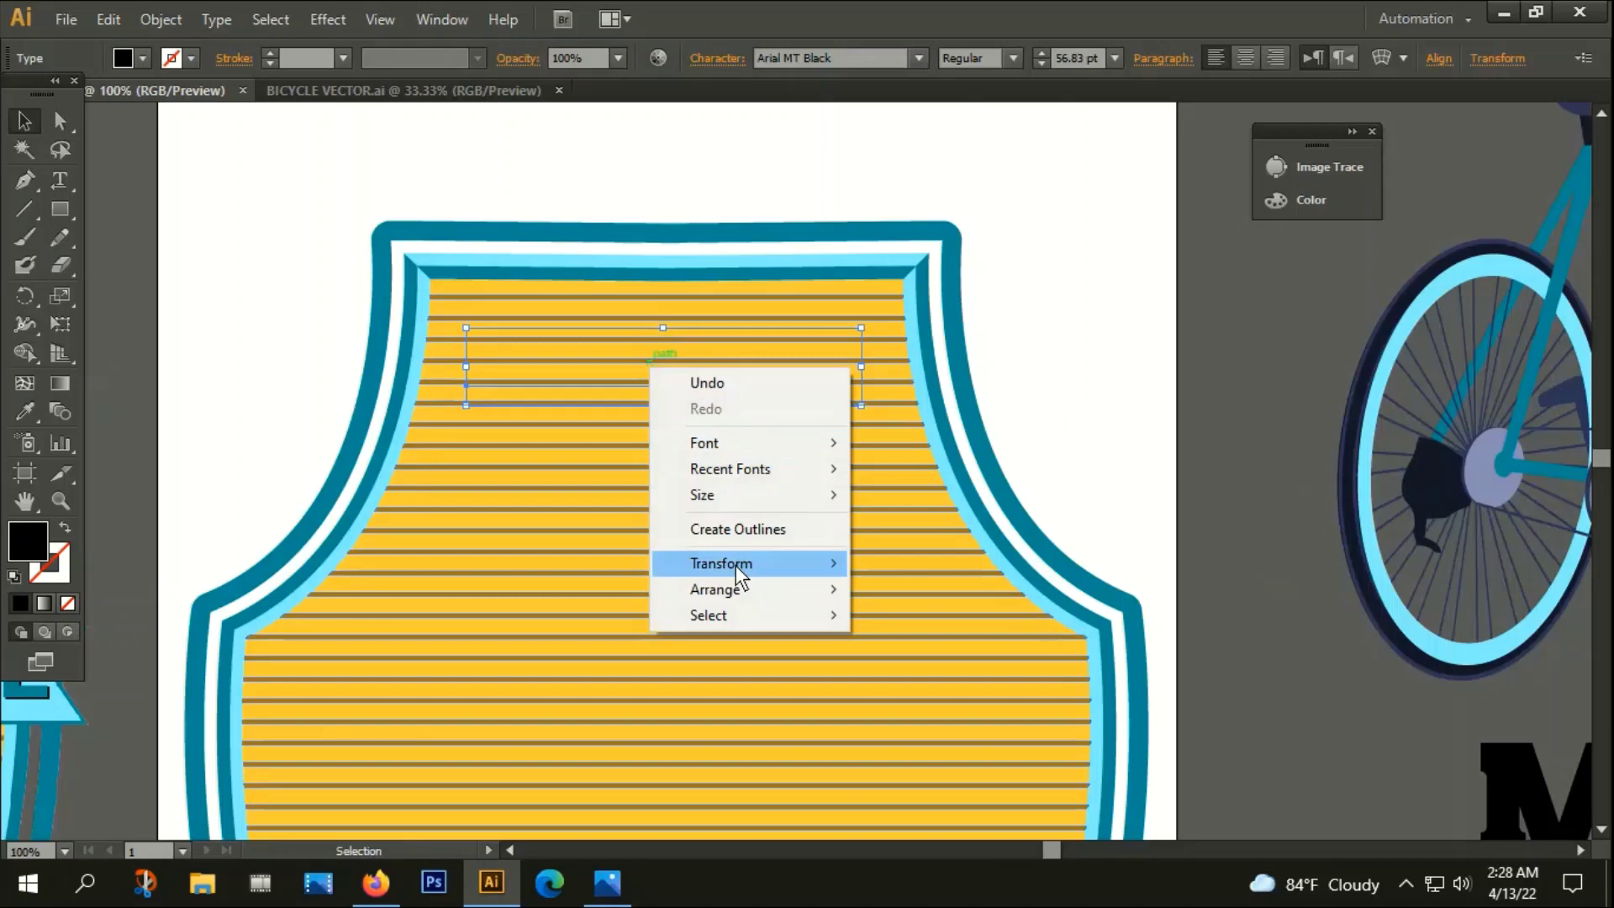
mouse_move(736, 600)
left_click(1007, 591)
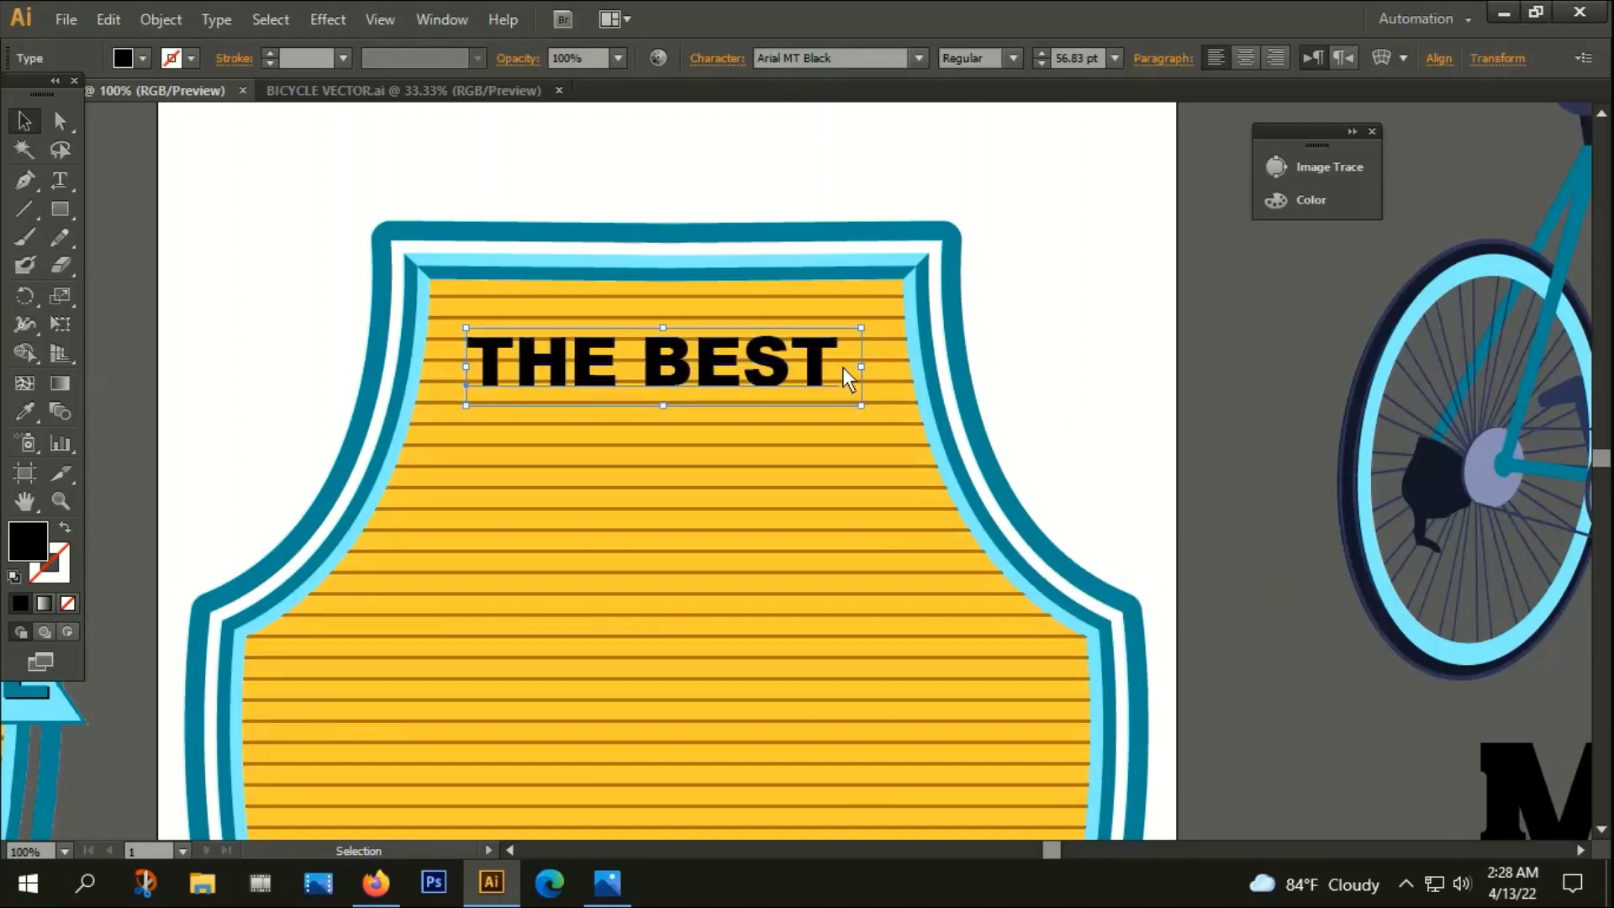
Enlarge the THE BEST text on the shield to 69.37 pt and convert it to outlines
left_click_drag(864, 327, 902, 320)
right_click(902, 320)
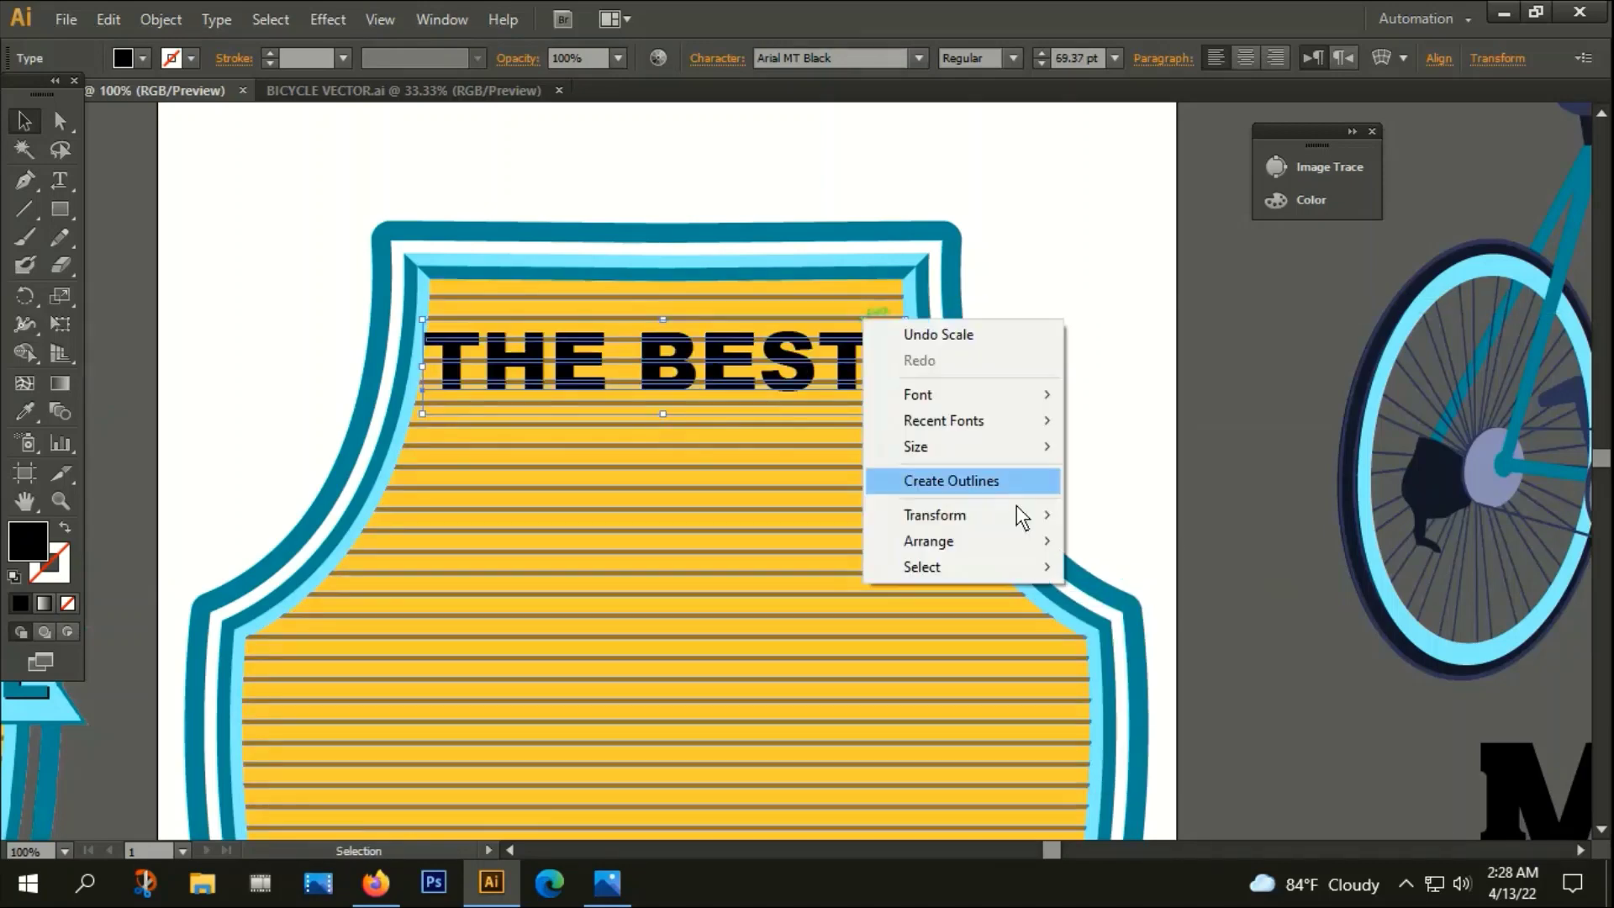
left_click(945, 480)
Scale the outlined THE BEST lettering proportionally about its centre so it fits between the shield's inner side borders
scroll(884, 355, "up", 2)
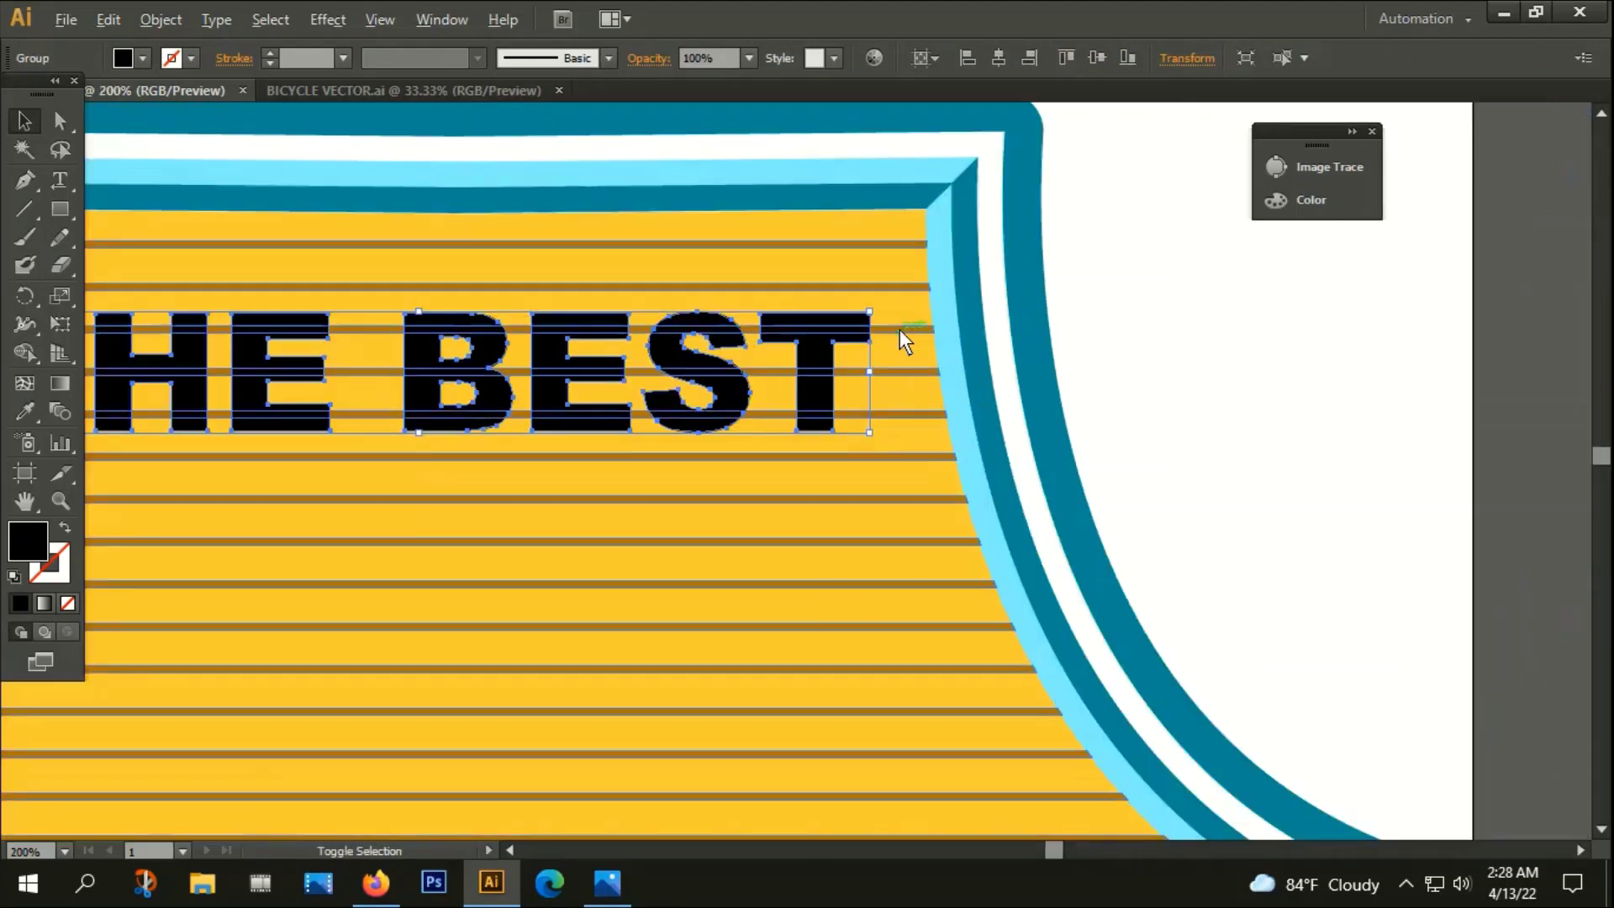
left_click_drag(876, 325, 898, 254)
scroll(920, 308, "down", 2)
scroll(470, 286, "up", 4)
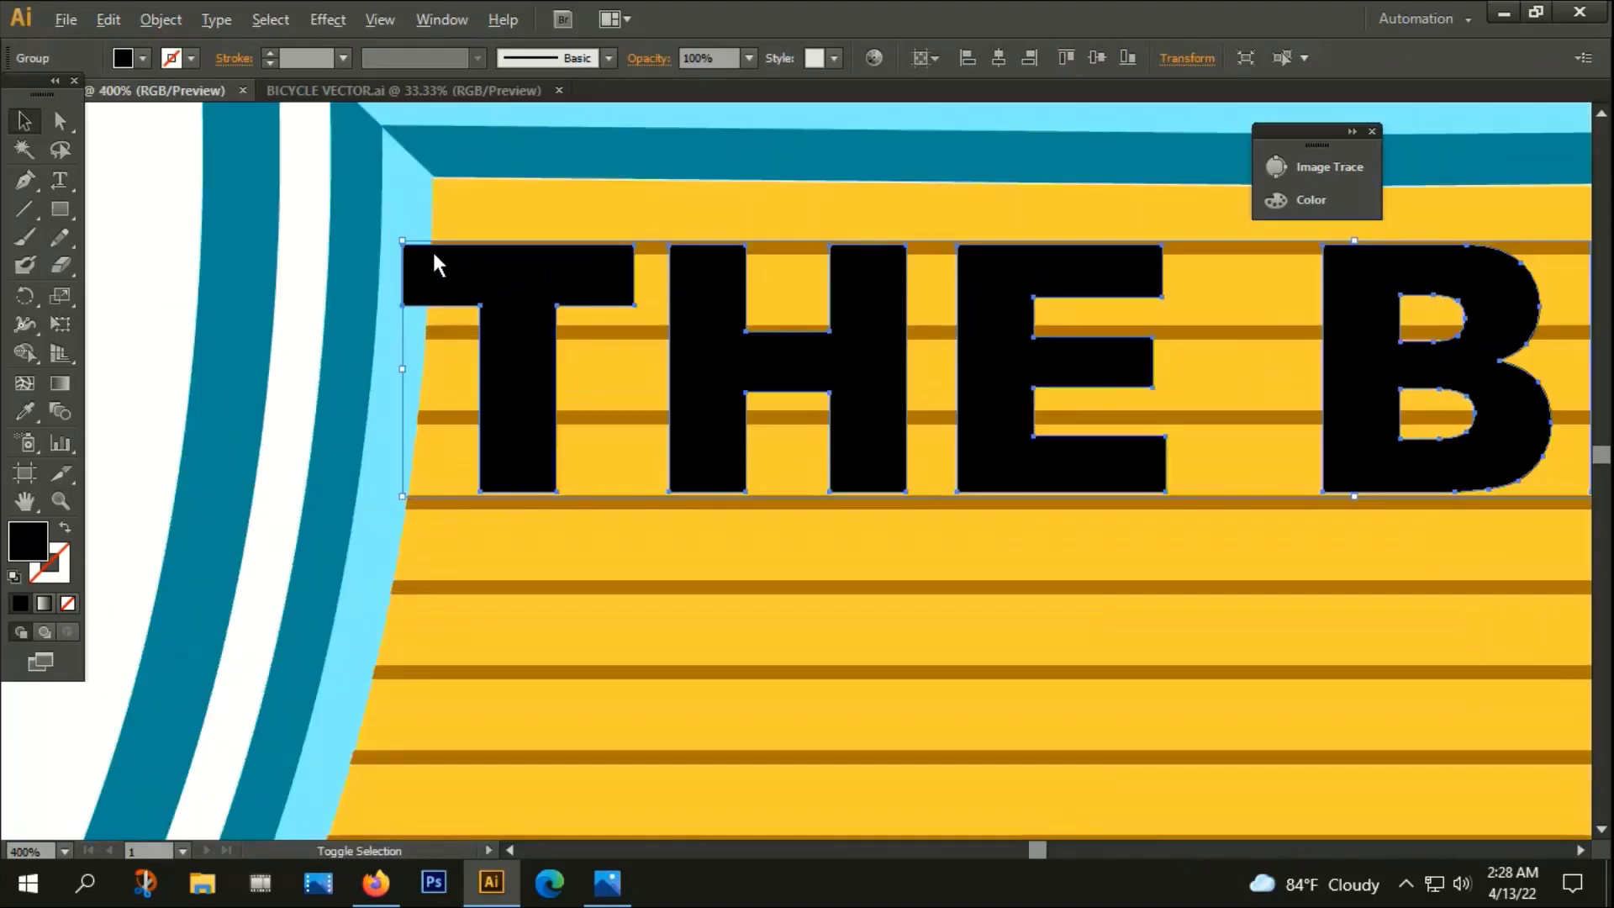
left_click_drag(400, 240, 403, 252)
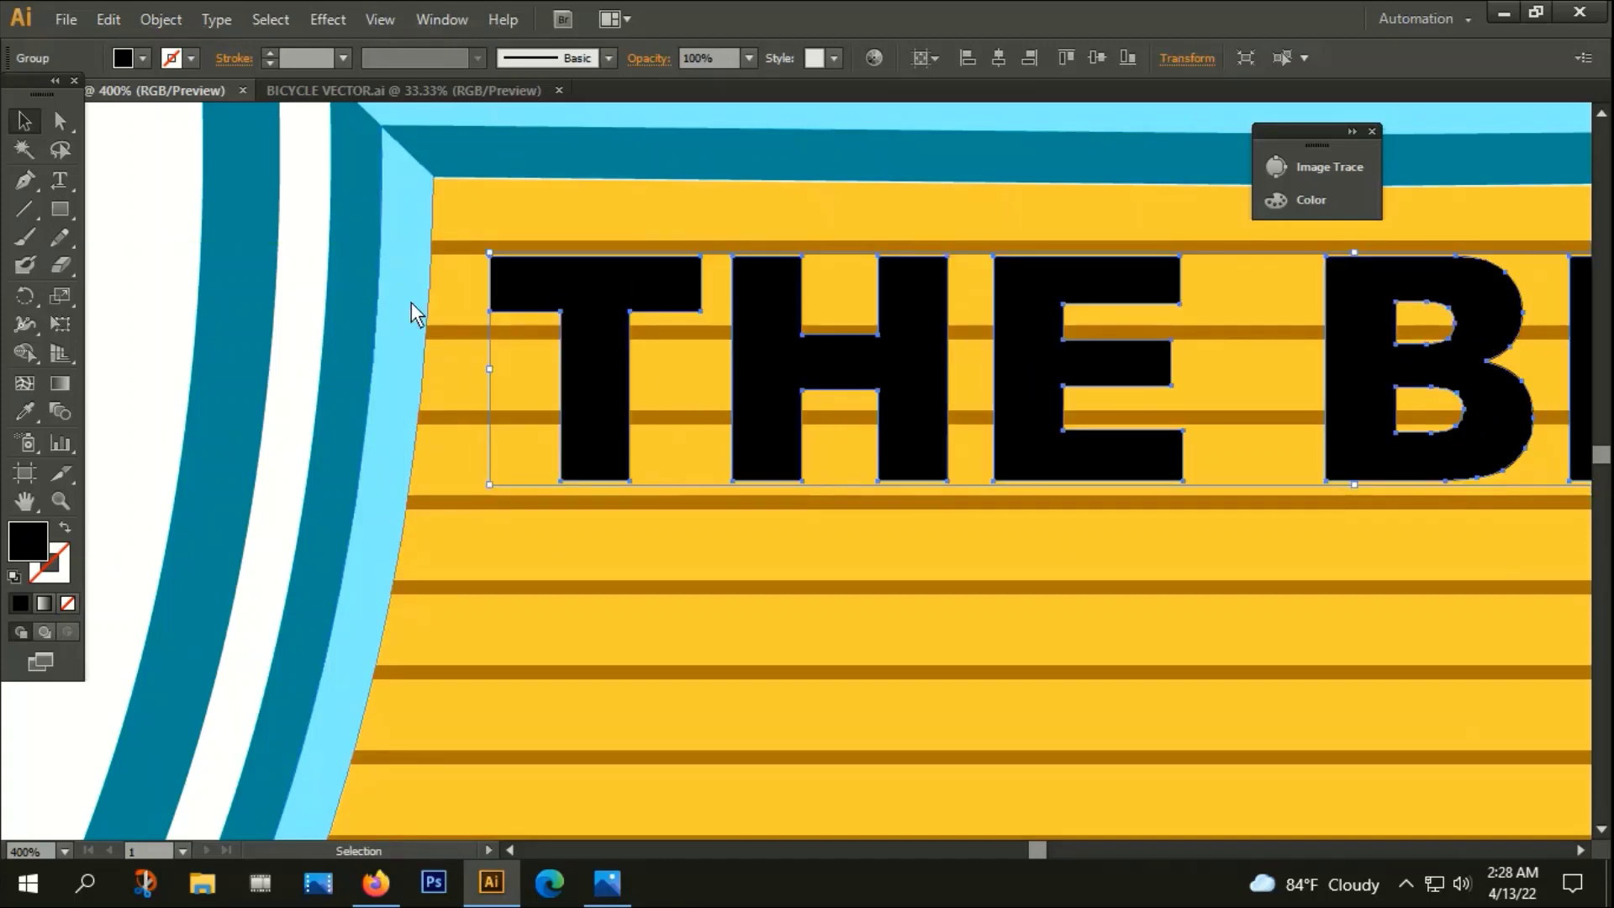
scroll(410, 307, "down", 2)
scroll(1454, 357, "up", 4)
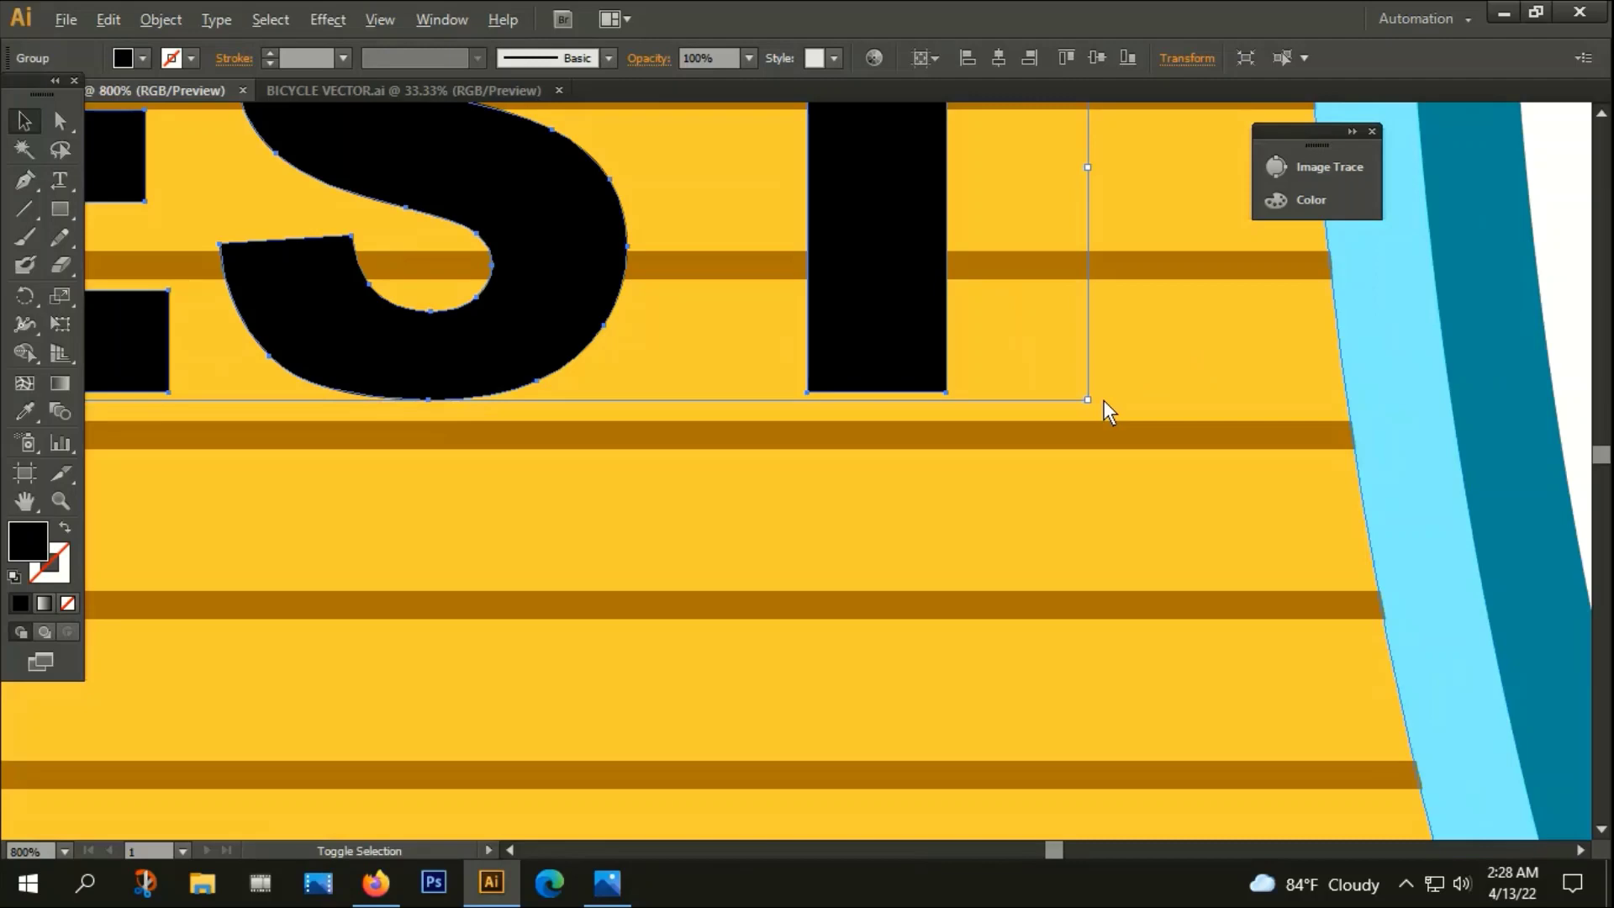
left_click_drag(1088, 401, 1187, 449)
scroll(1187, 449, "down", 4)
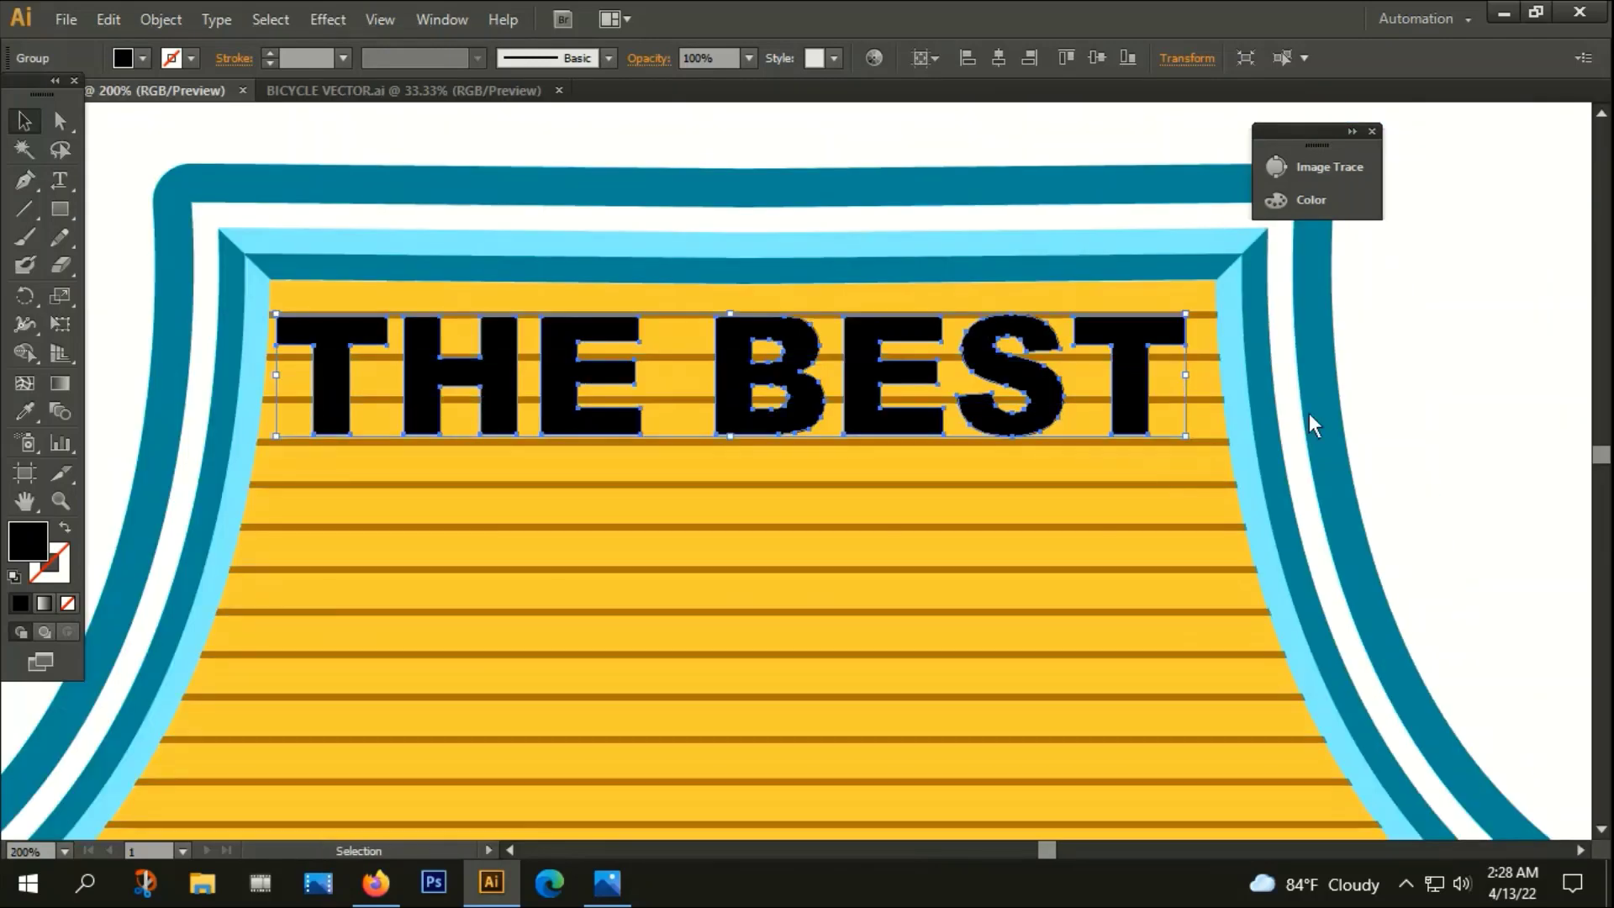
Stretch the THE BEST lettering vertically about its centre until it nearly reaches the shield's upper inner border
left_click(1381, 401)
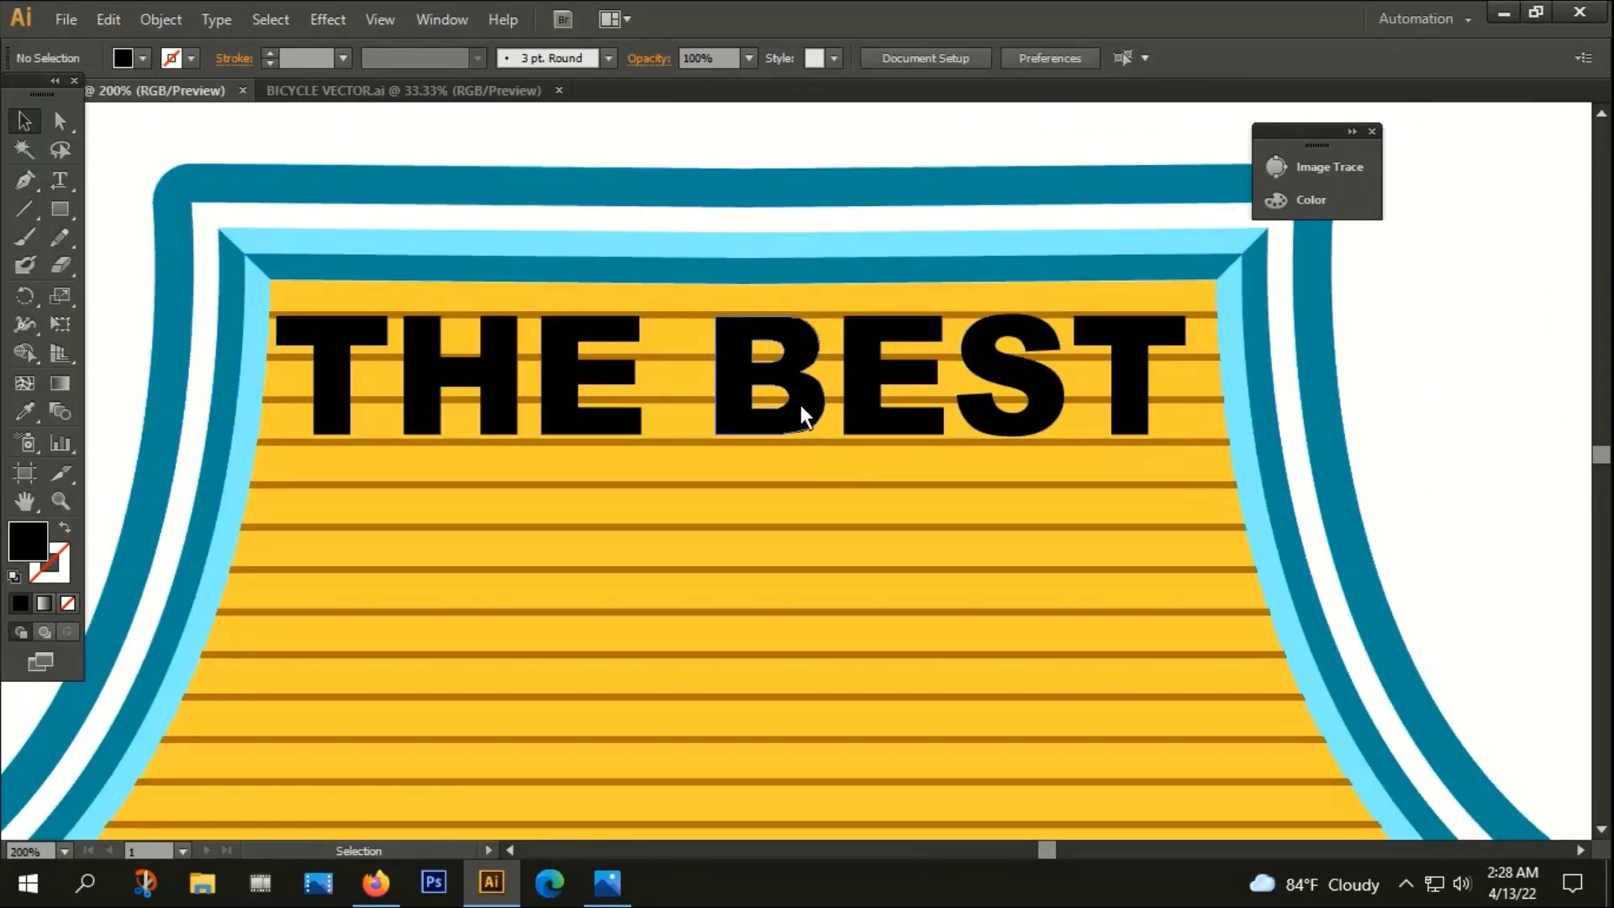
left_click(803, 415)
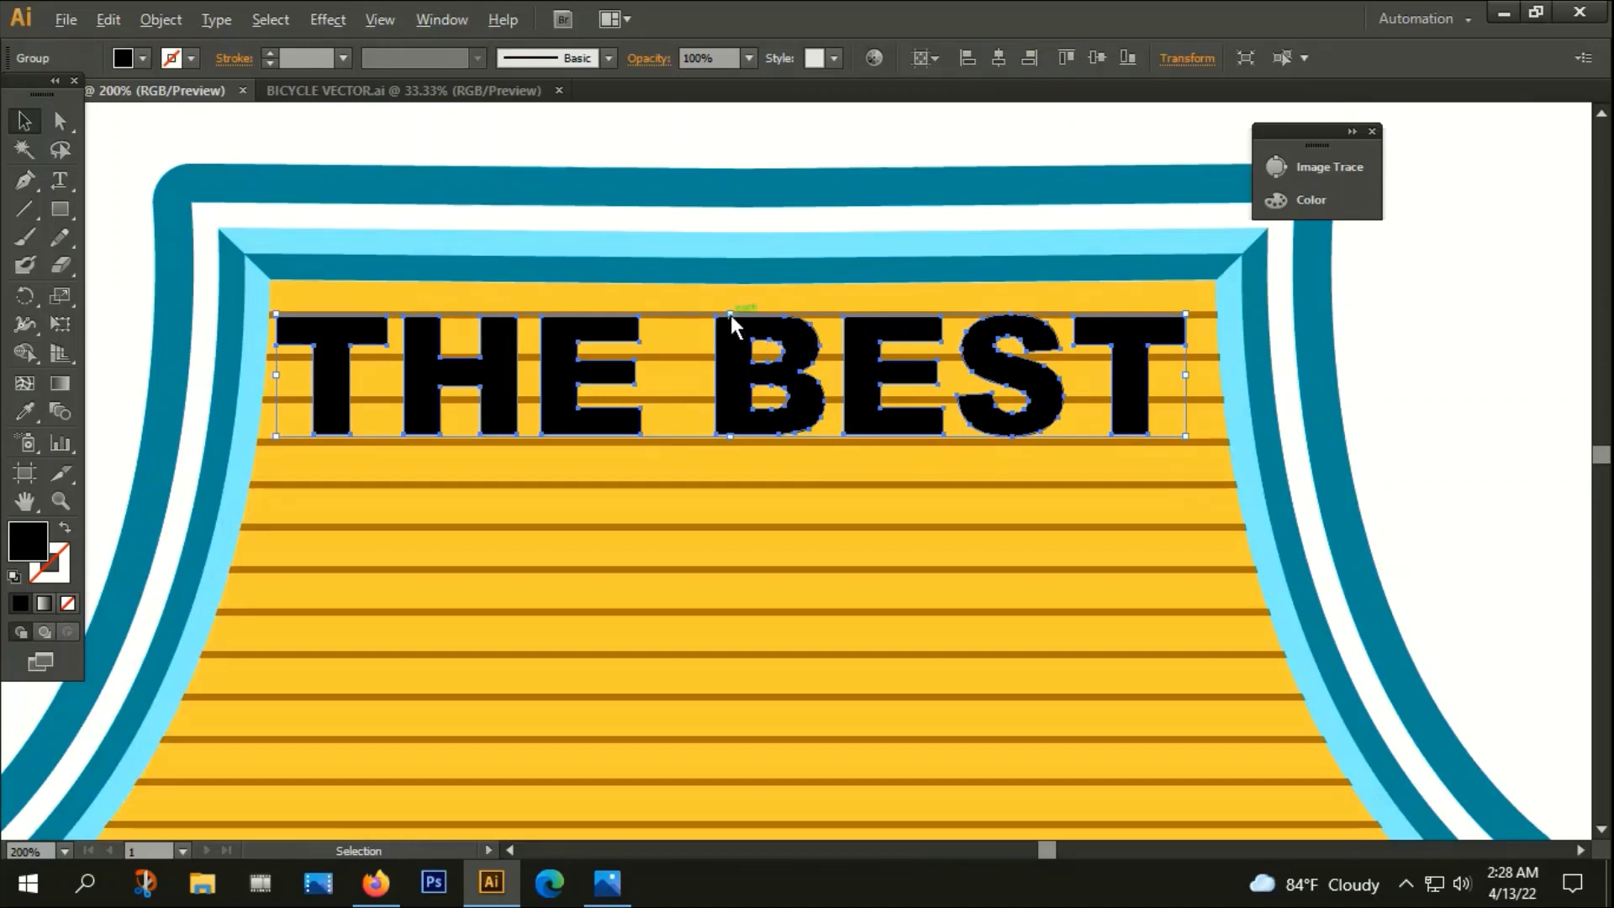
left_click_drag(731, 316, 731, 296)
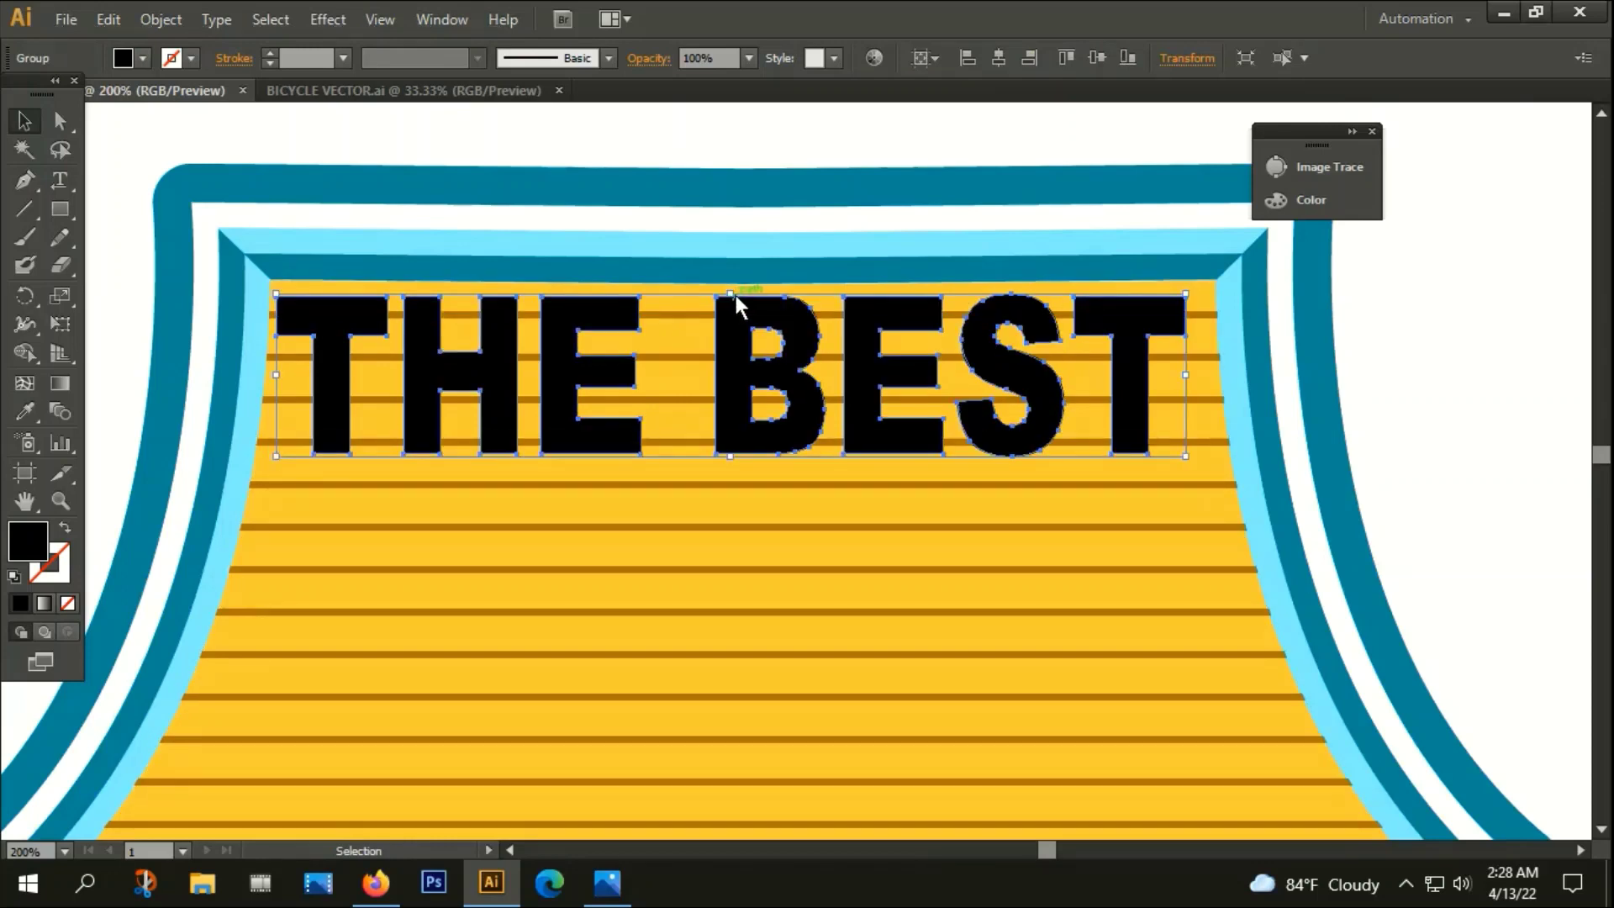
Apply the default white-to-black linear gradient as the fill of the THE BEST lettering
scroll(808, 227, "down", 3)
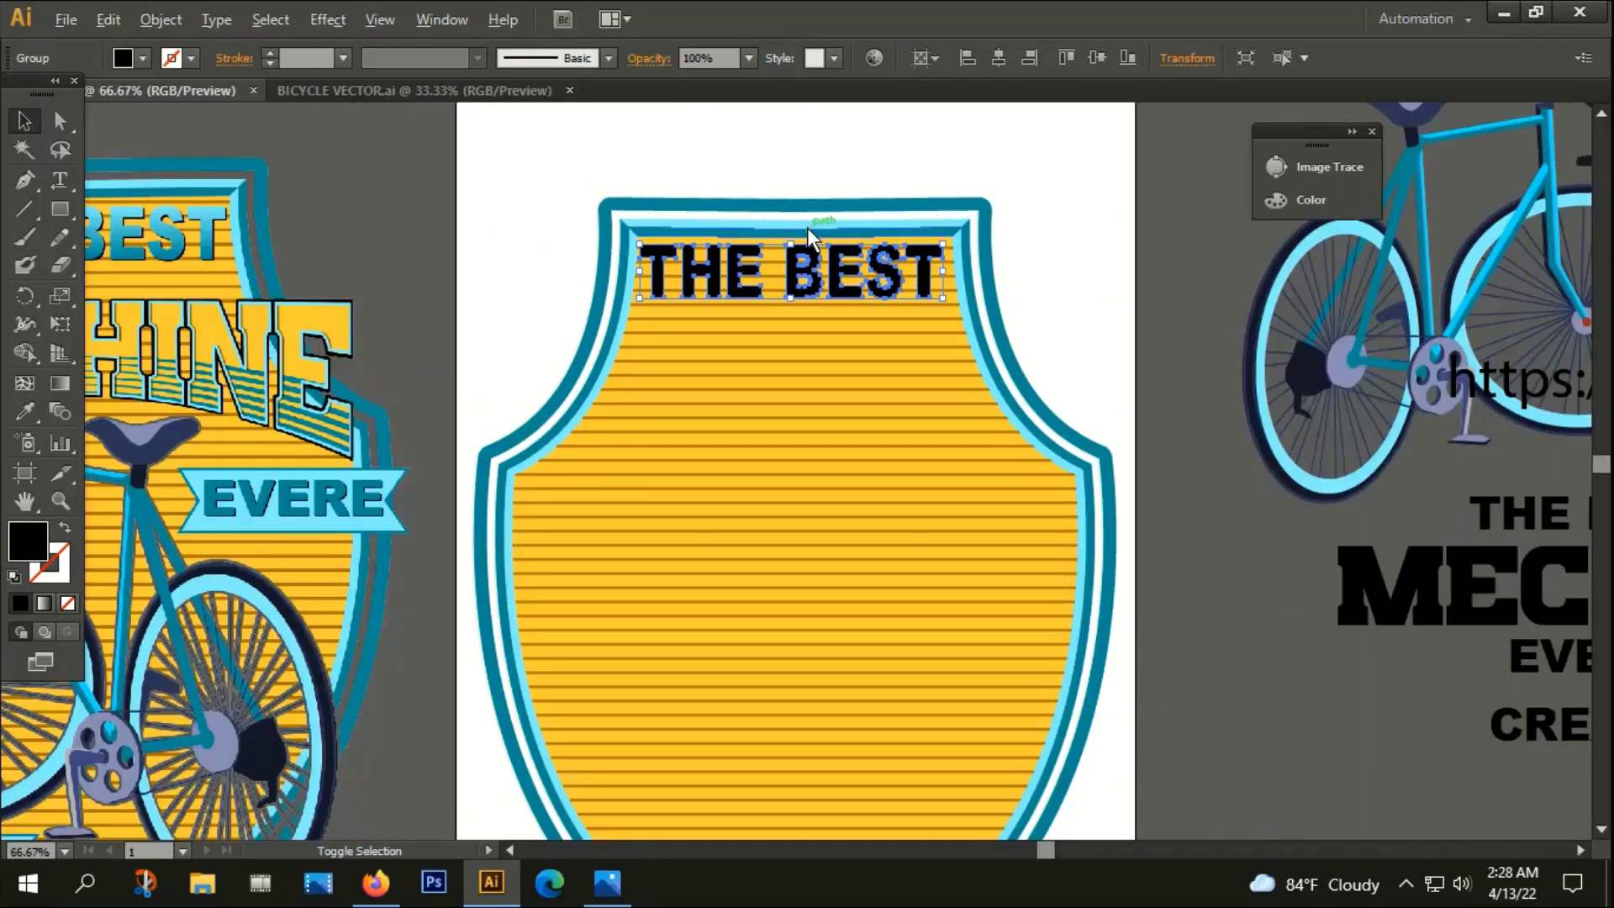
scroll(665, 292, "up", 1)
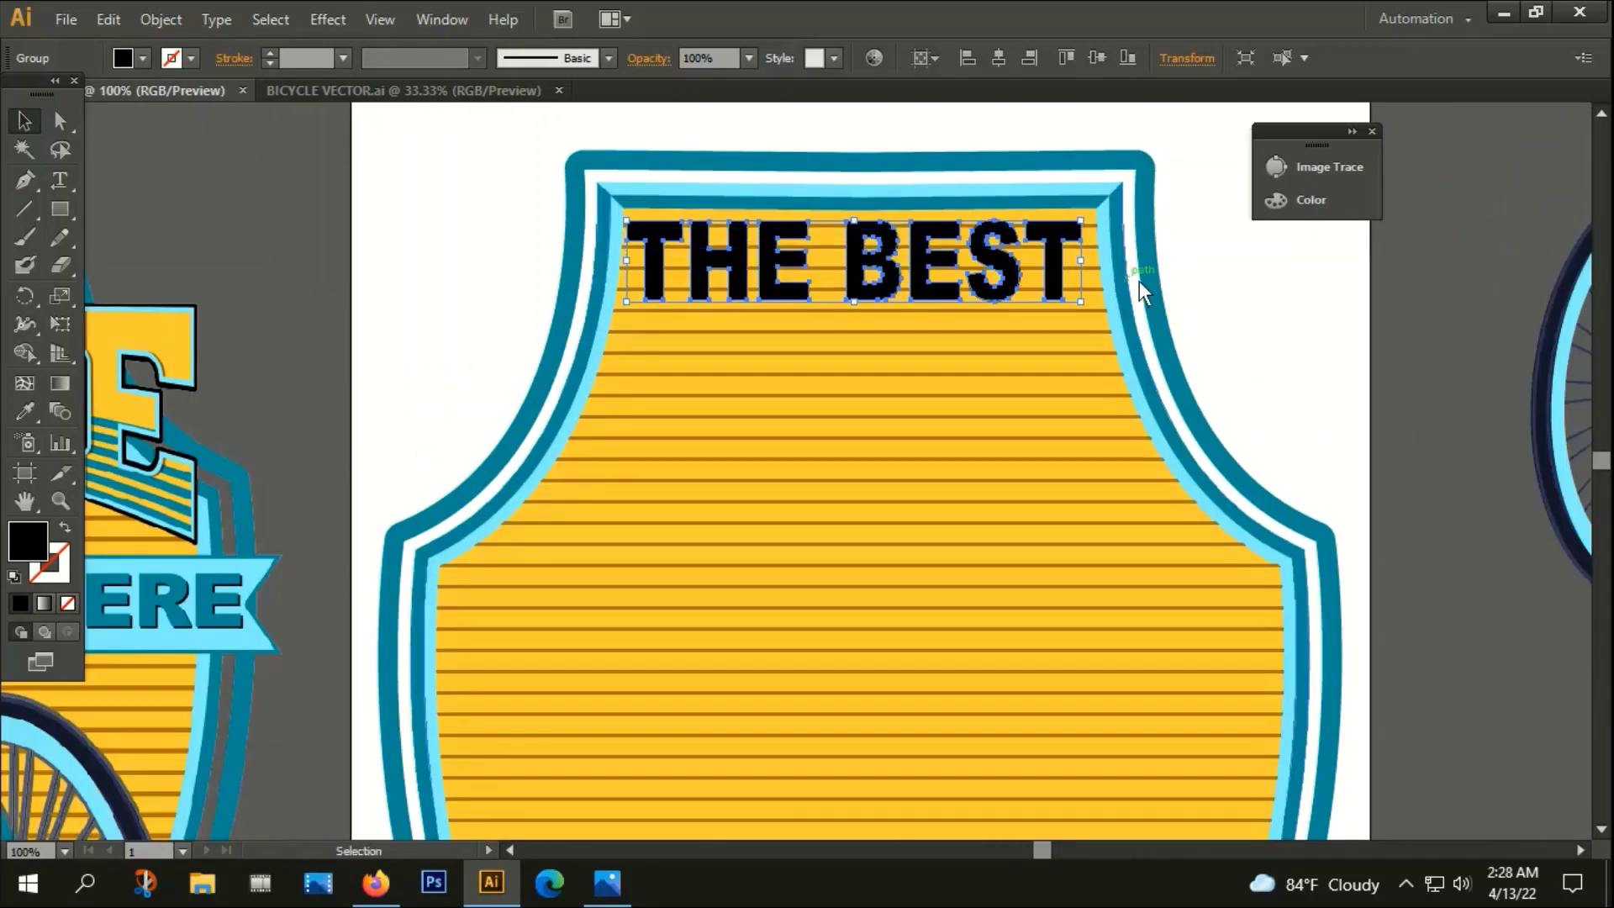
left_click(42, 604)
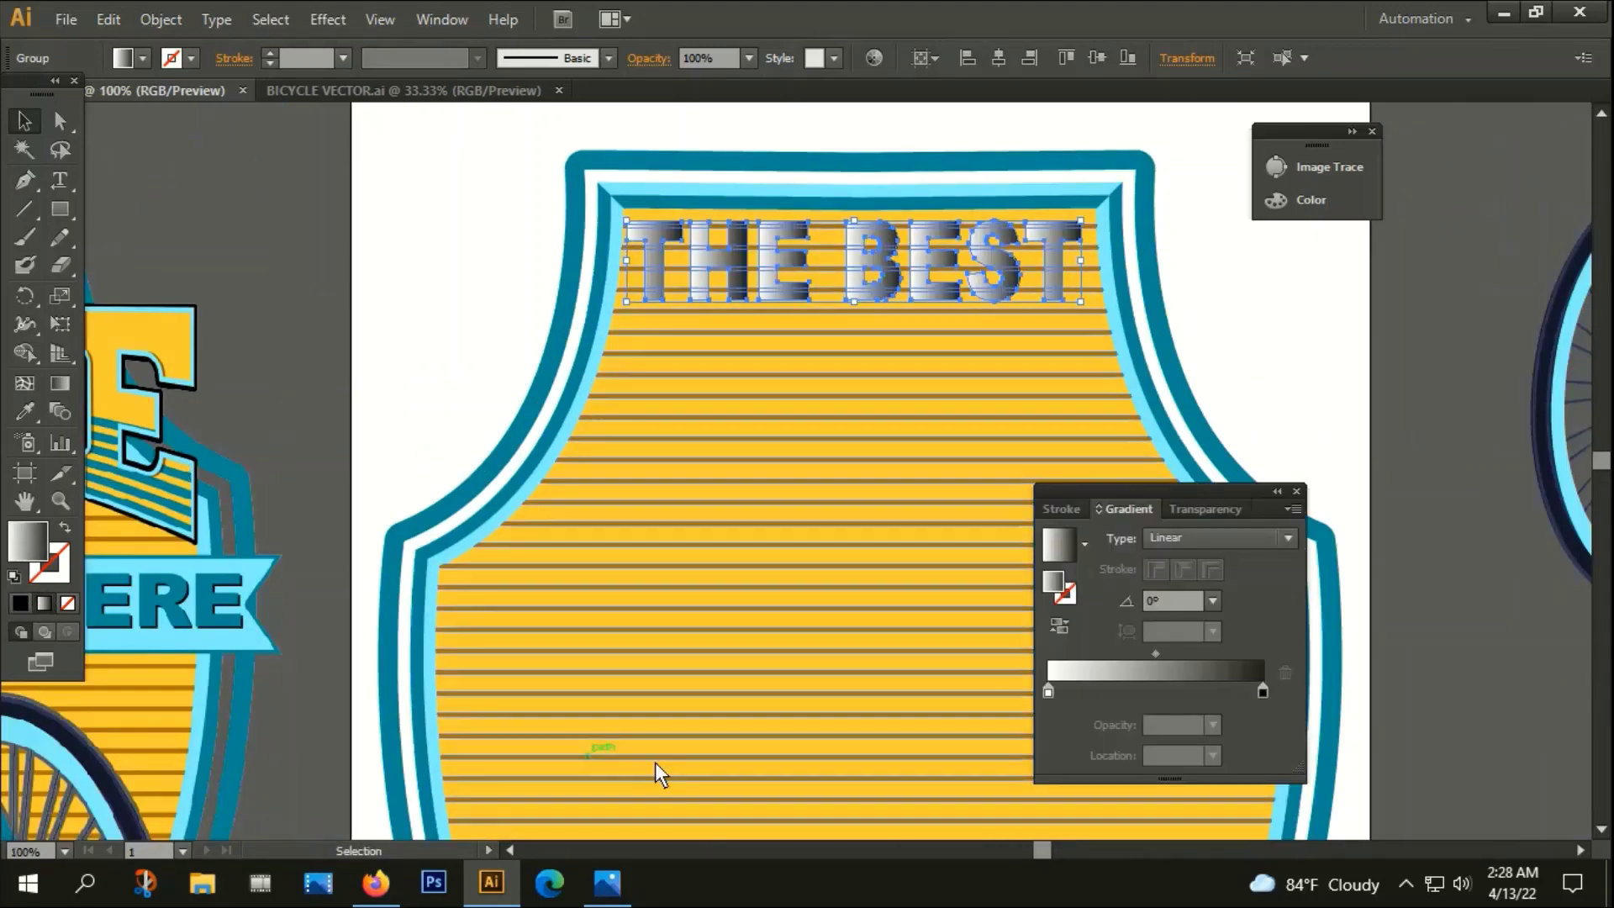
left_click(1296, 491)
Move the six colour swatch rectangles beside the shield, overlapping the artboard's right edge
scroll(1160, 496, "down", 3)
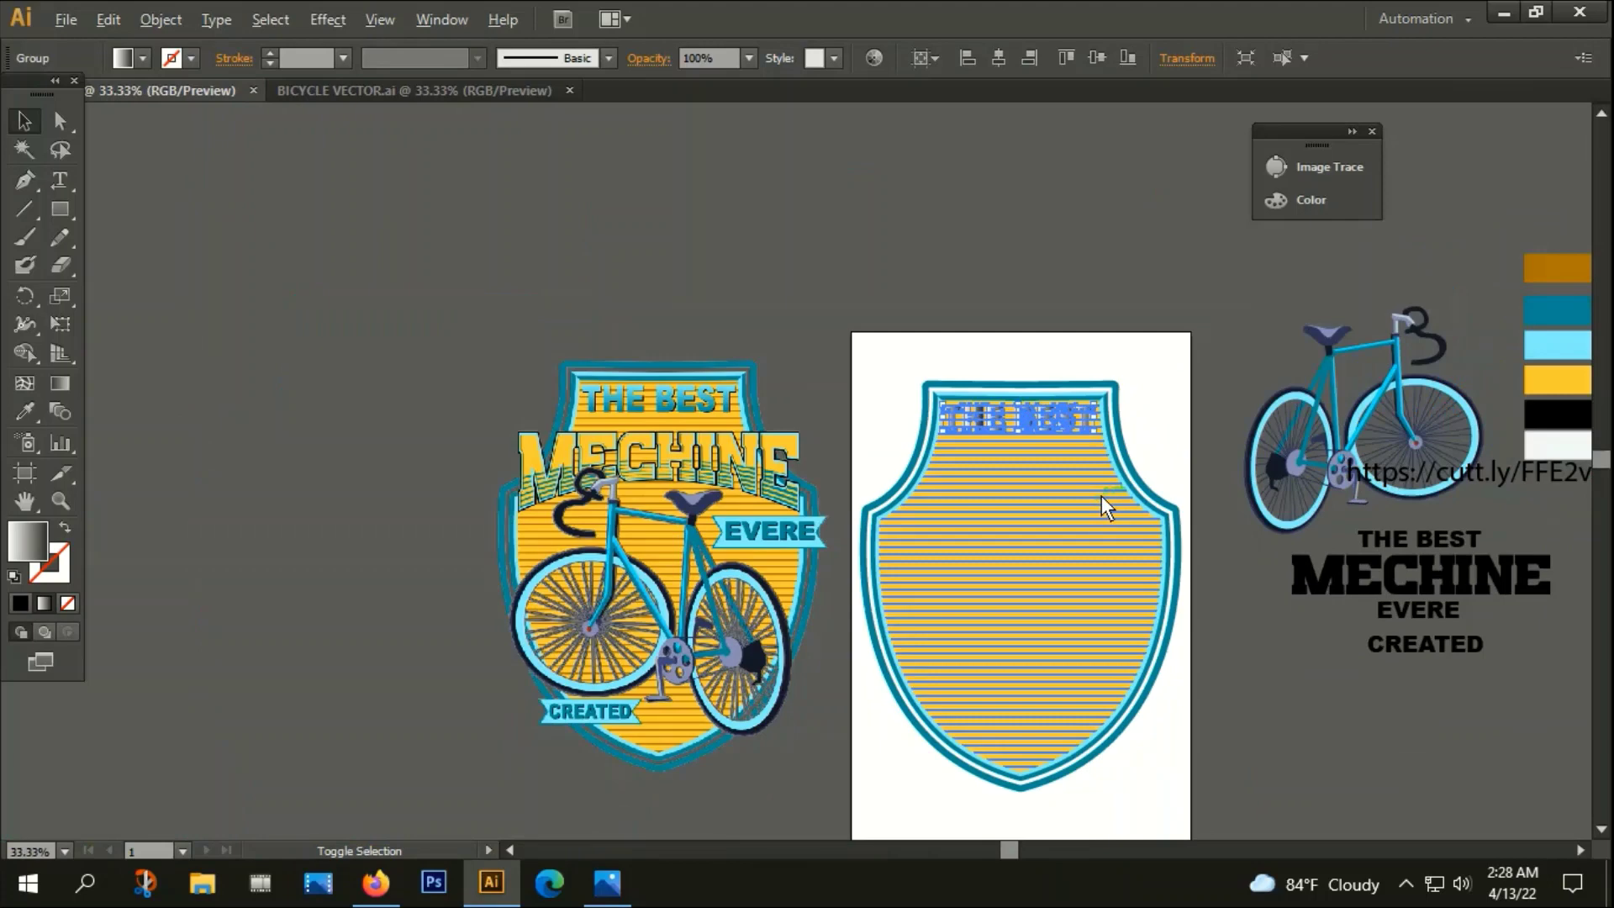
scroll(945, 574, "right", 5)
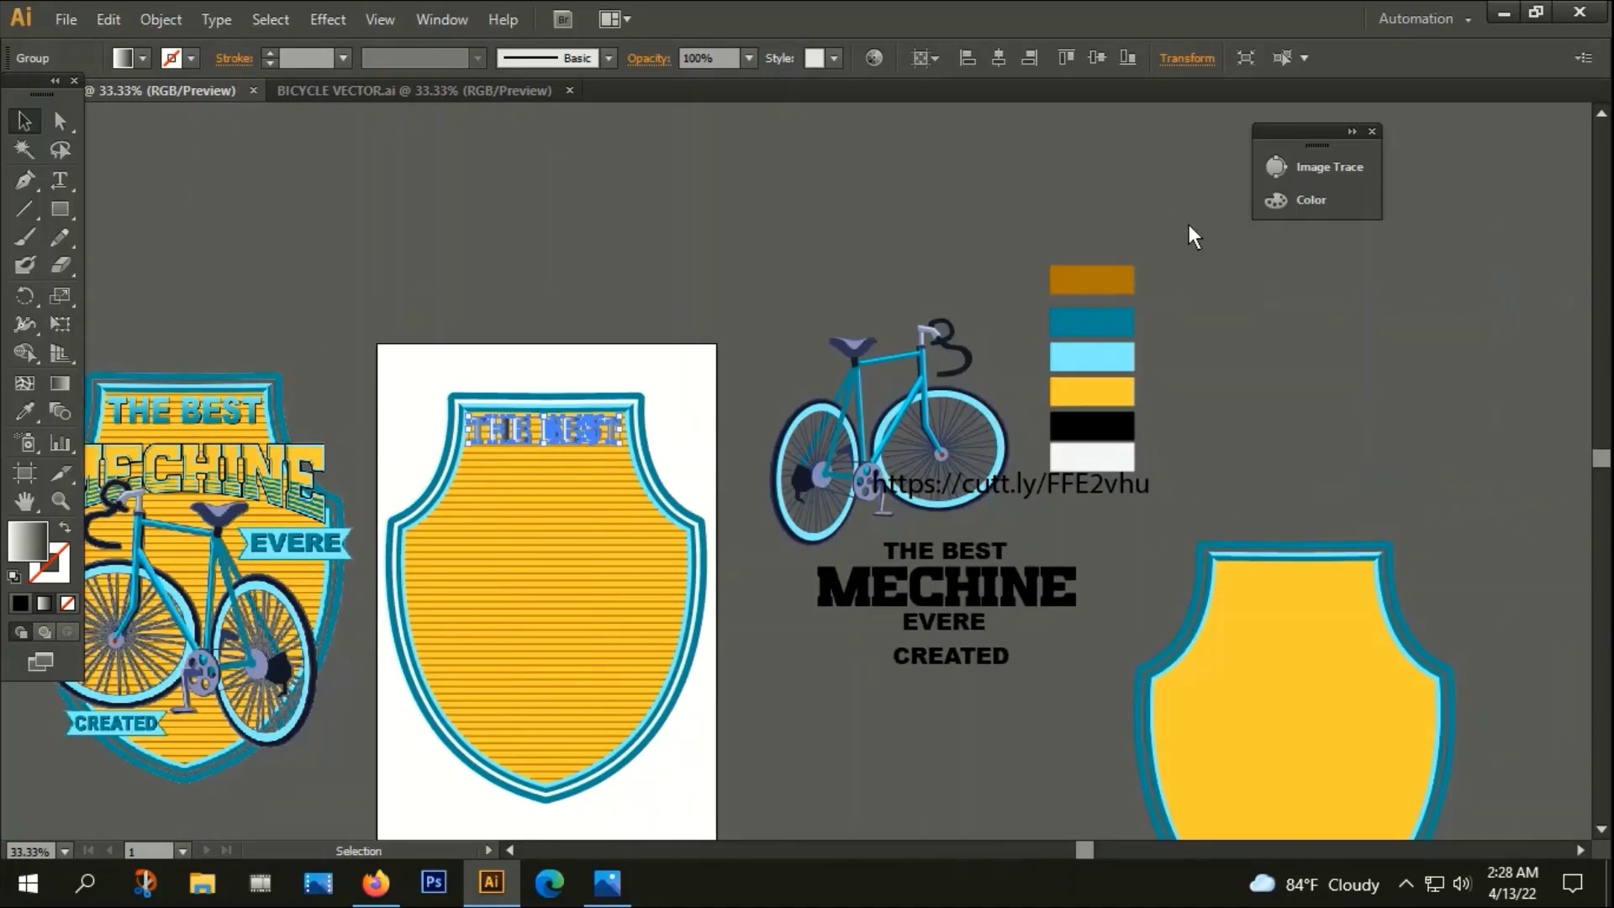
left_click_drag(1106, 193, 1162, 458)
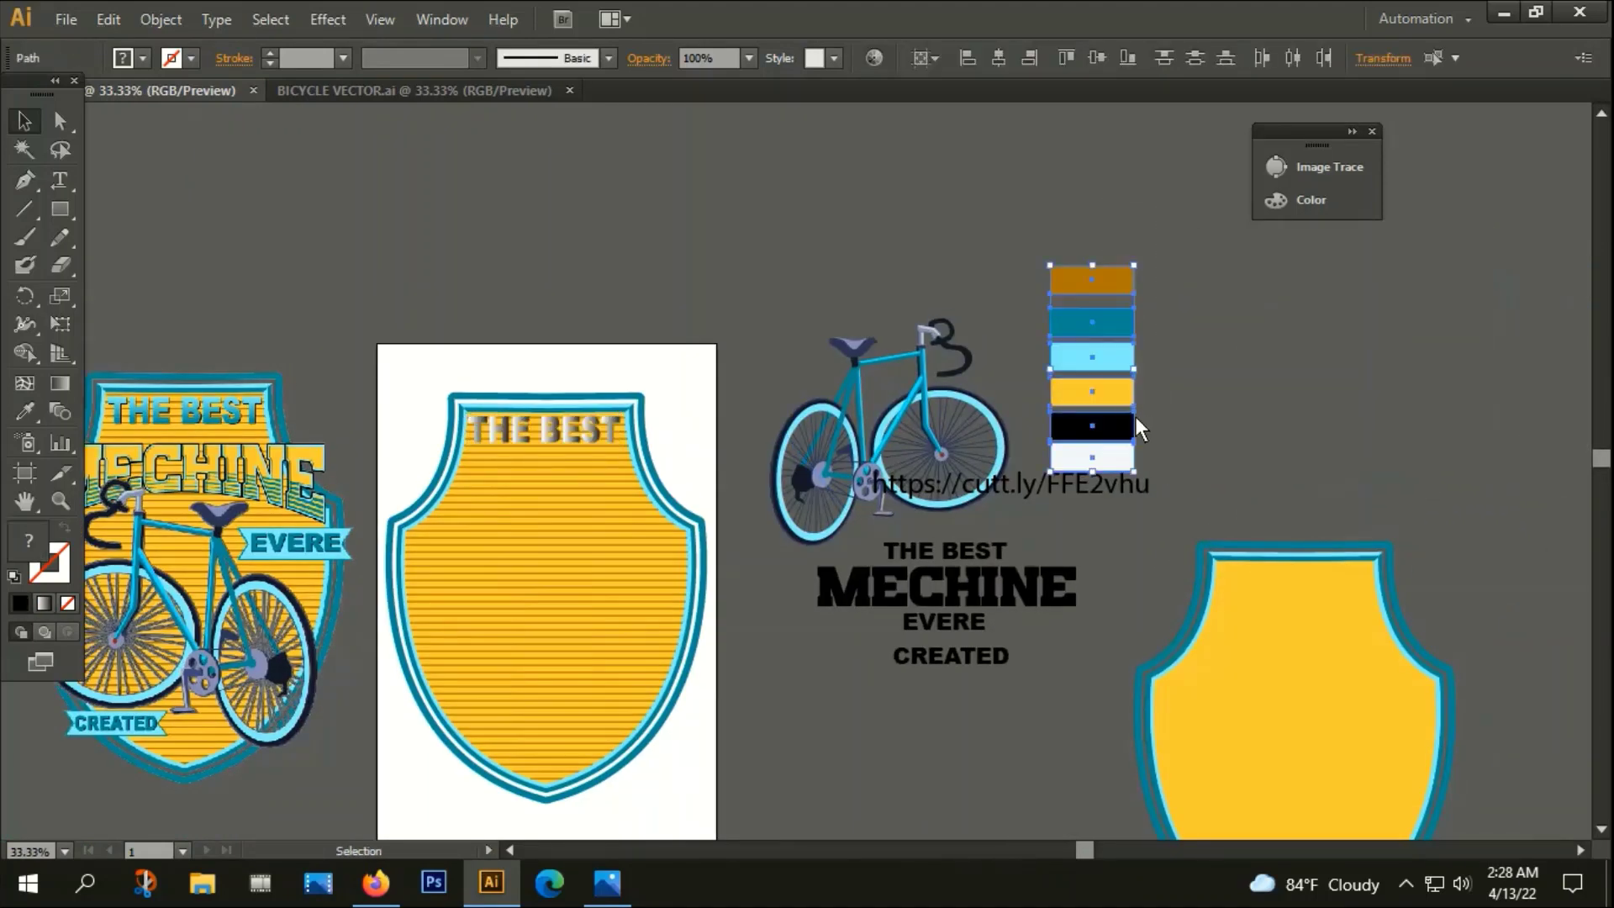
left_click(834, 433)
left_click_drag(1145, 215, 757, 517)
left_click(700, 694)
Try to give the dark stop of the THE BEST gradient the colour of the teal swatch rectangle
scroll(576, 473, "up", 2)
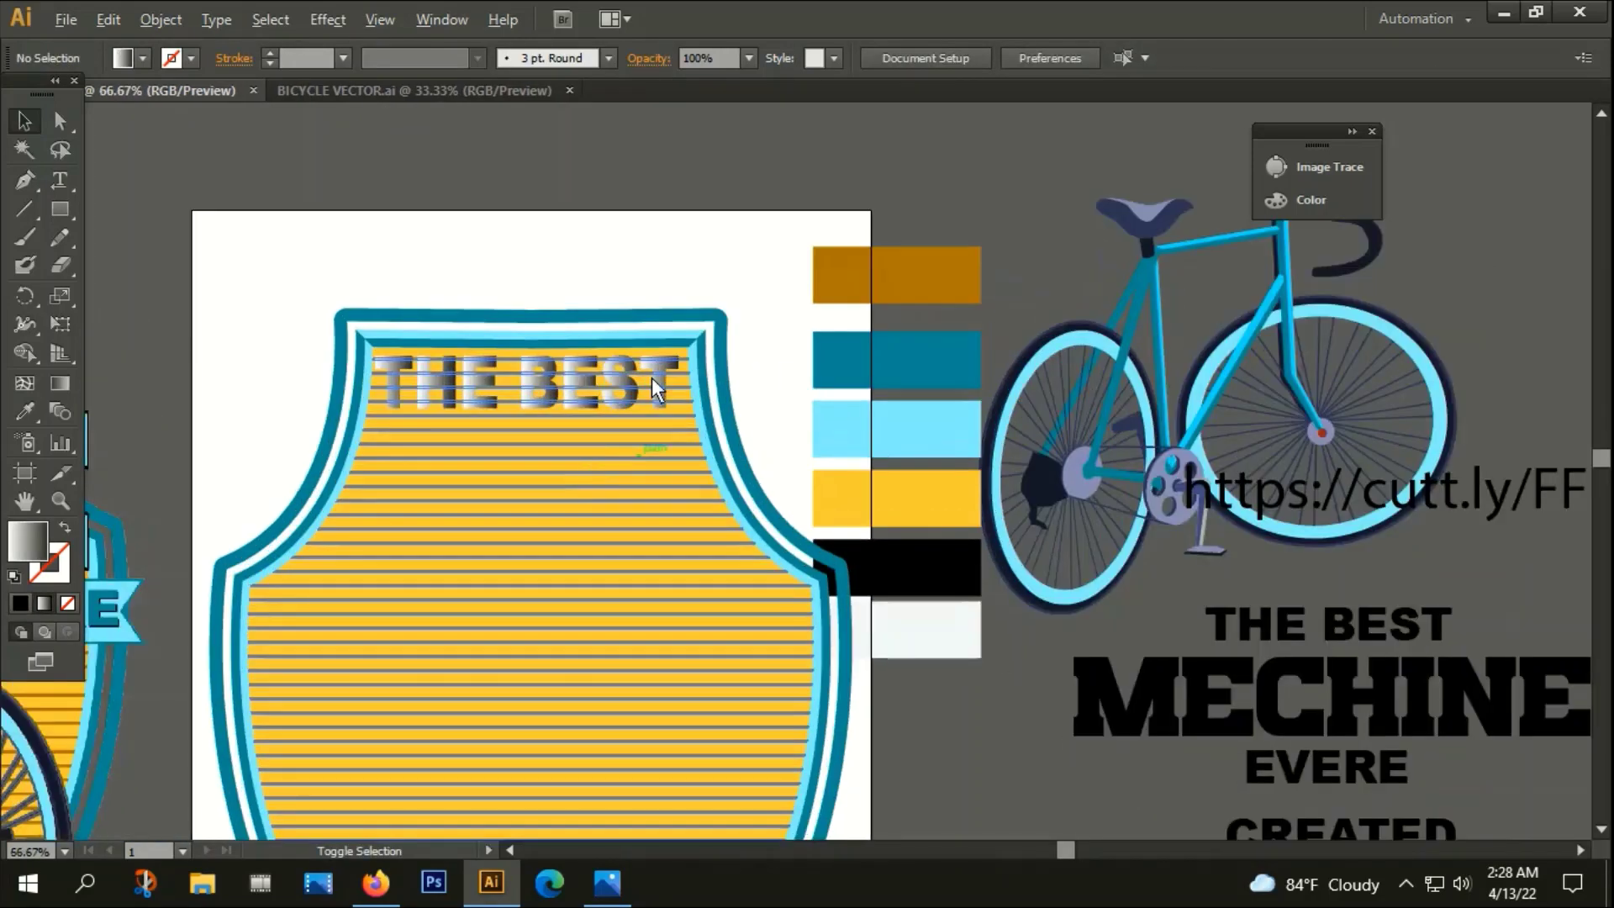
left_click(582, 385)
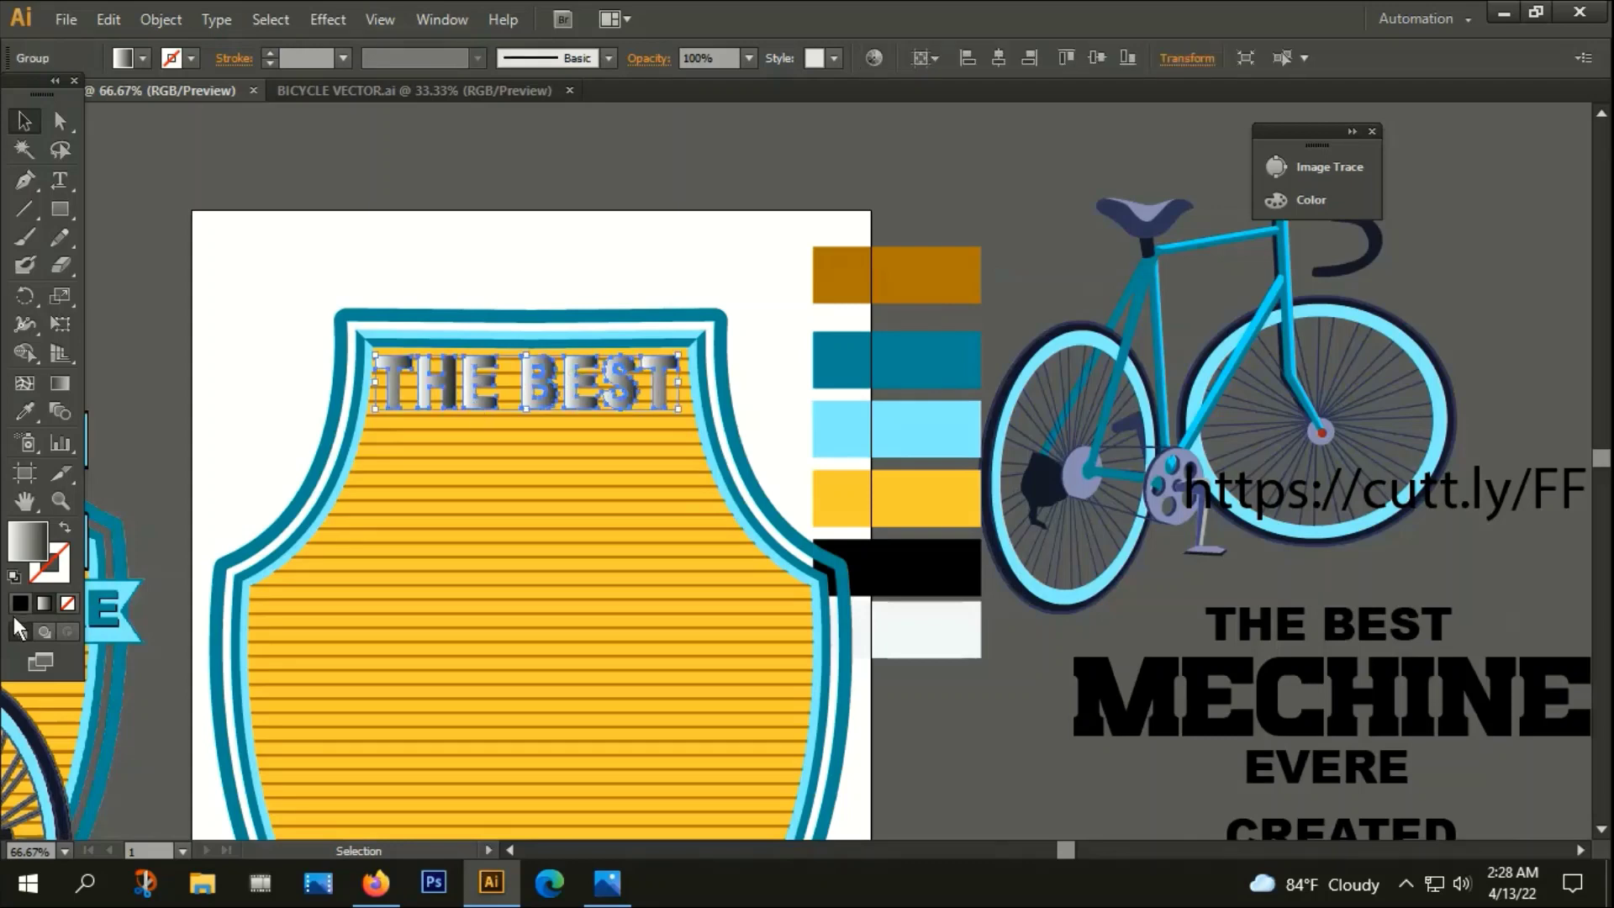
left_click(434, 21)
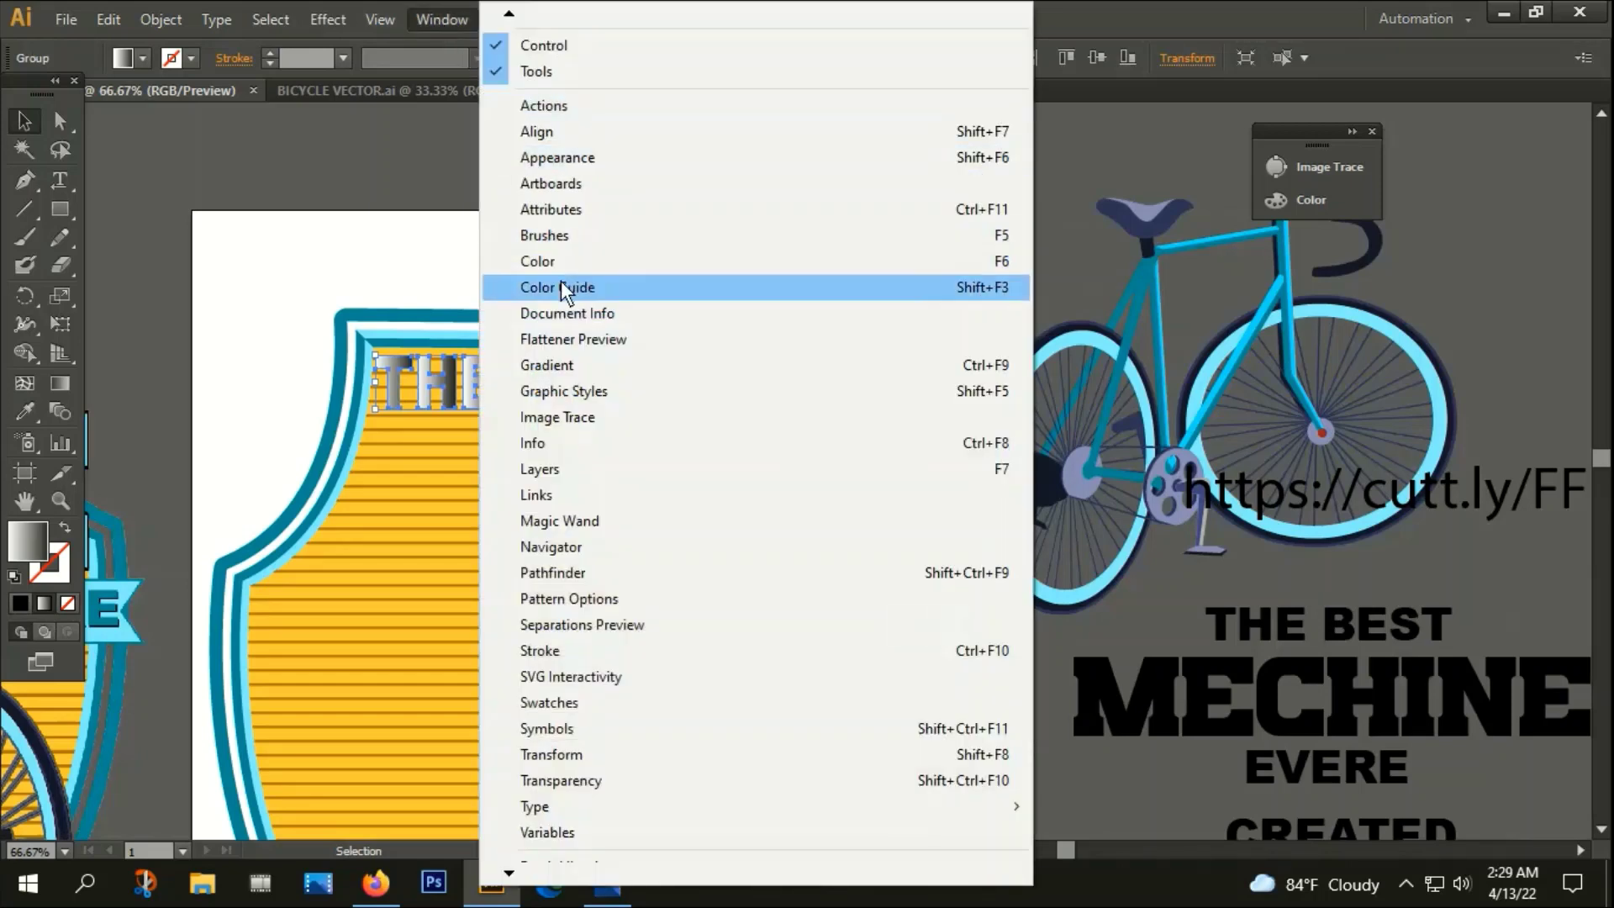
left_click(572, 364)
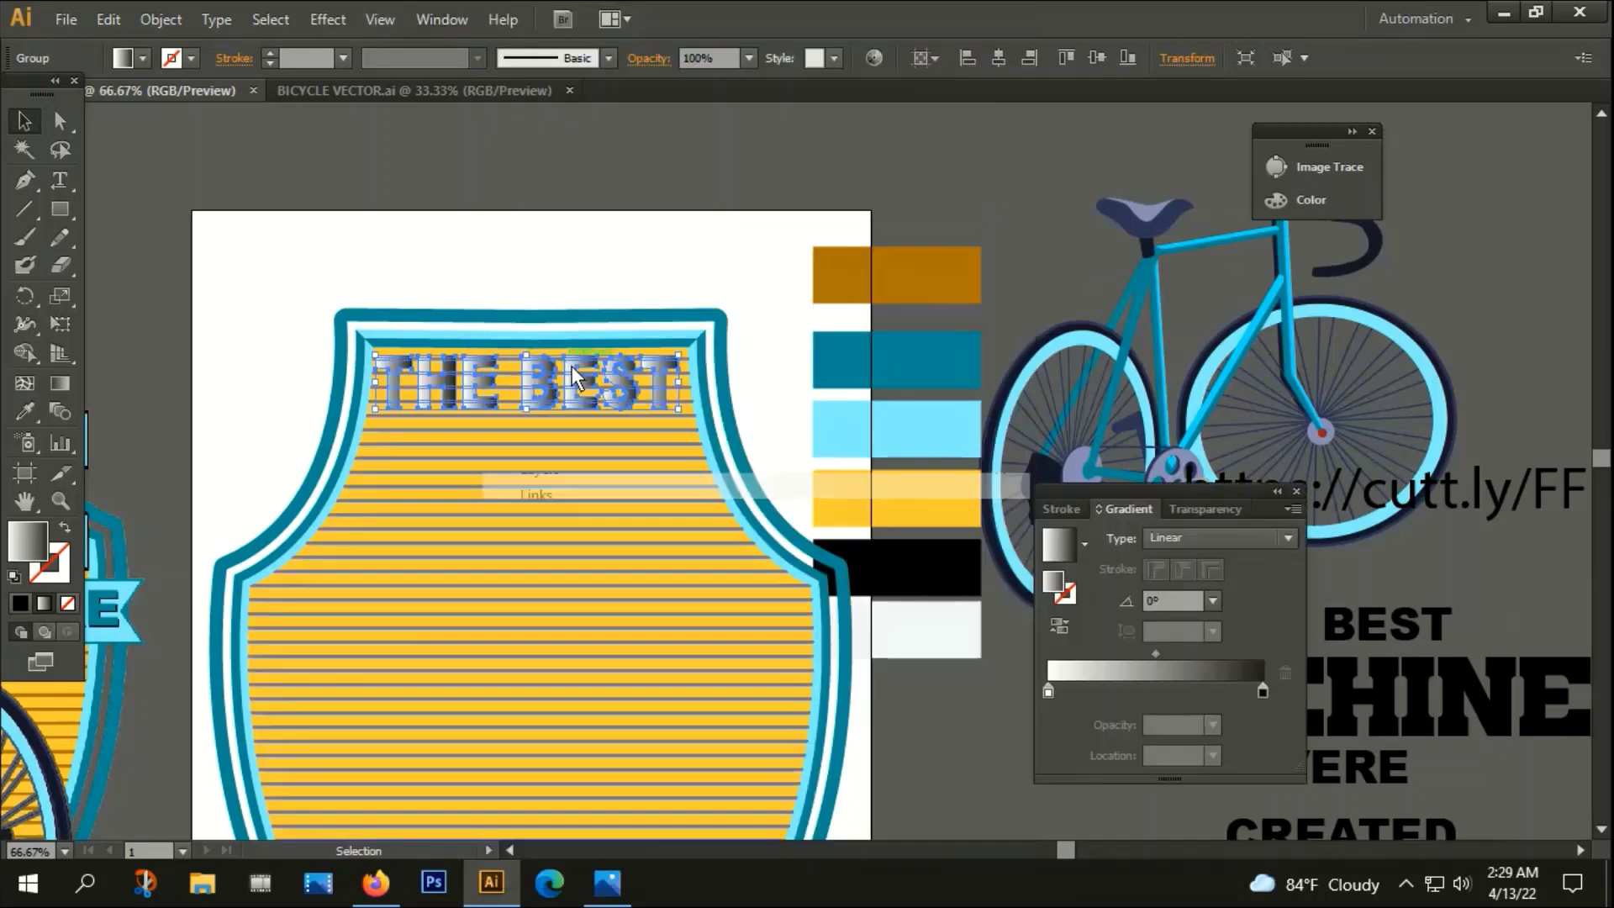
left_click(1263, 692)
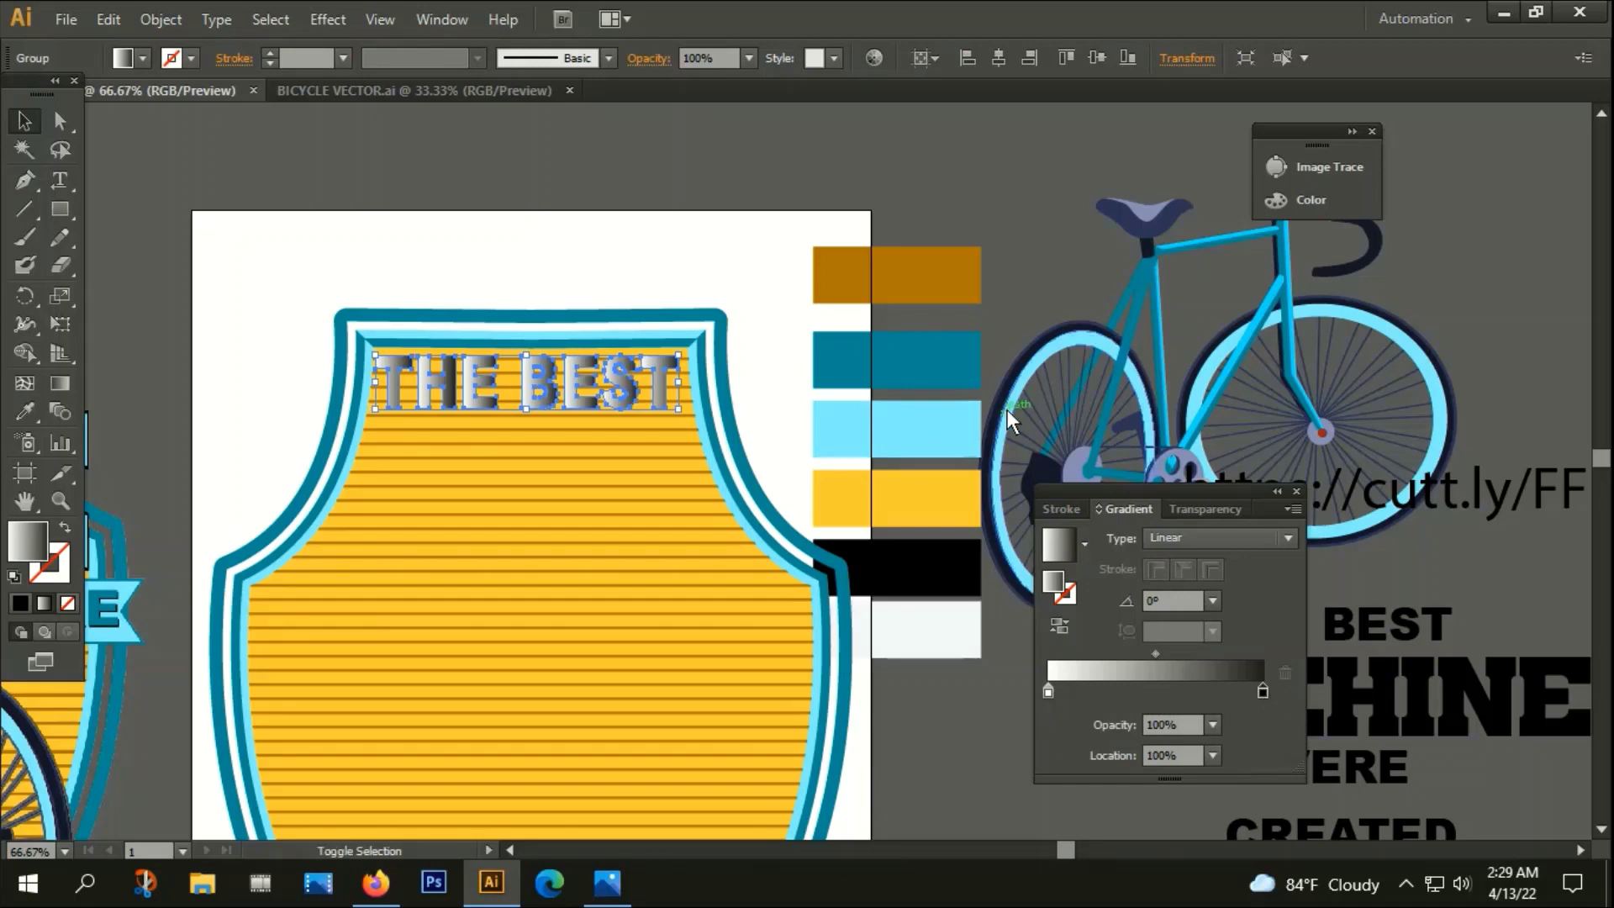
left_click(938, 354, "shift")
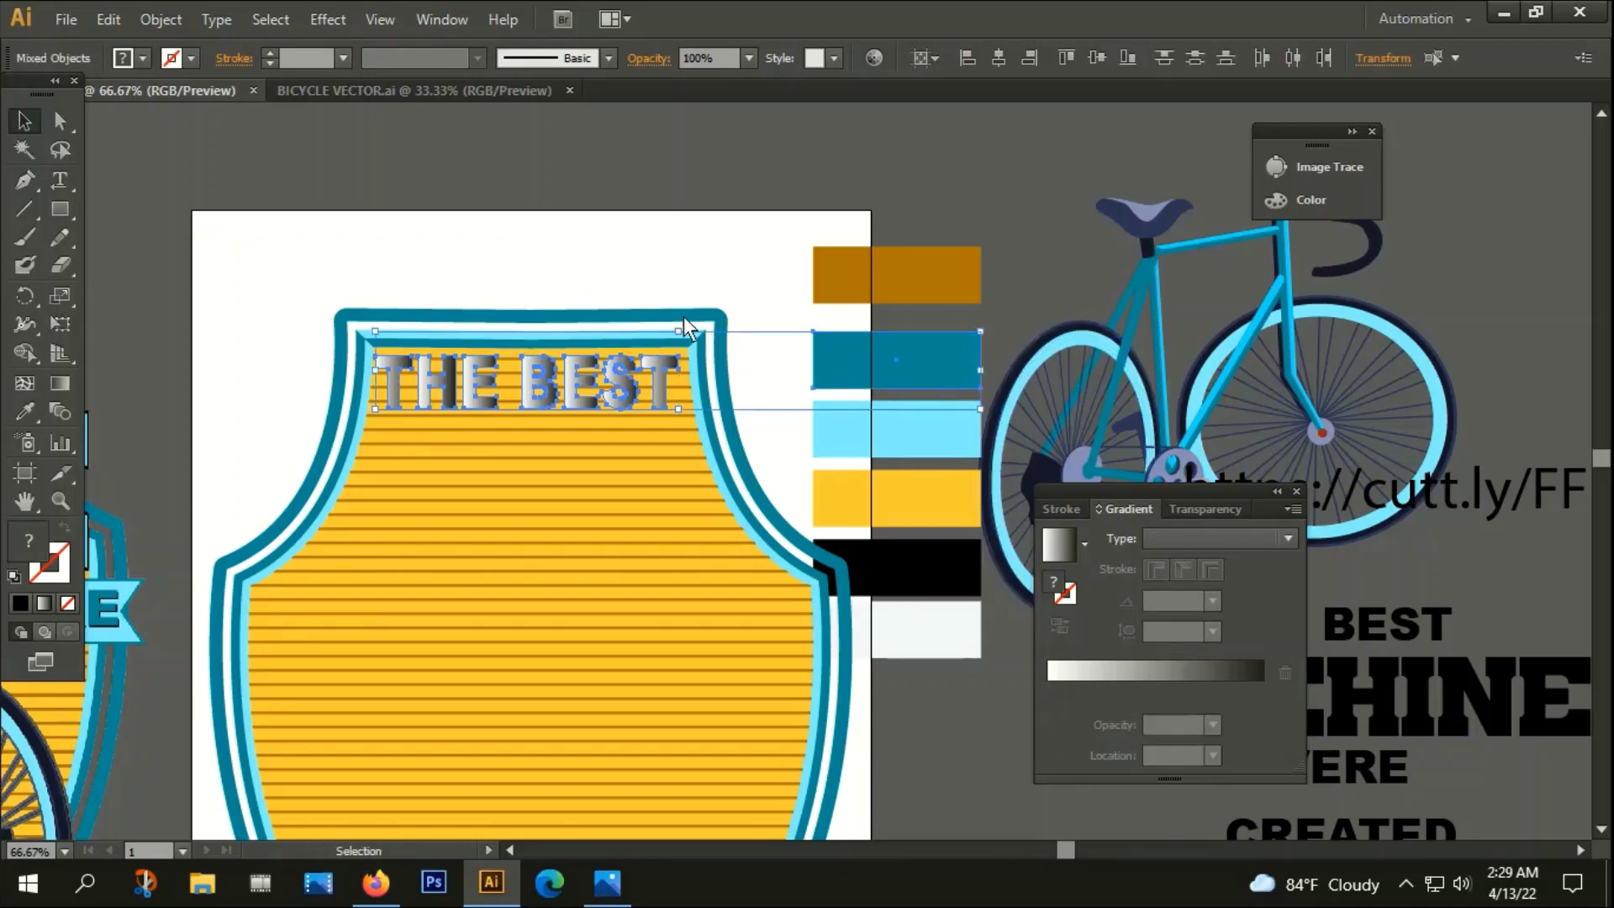
left_click(43, 603)
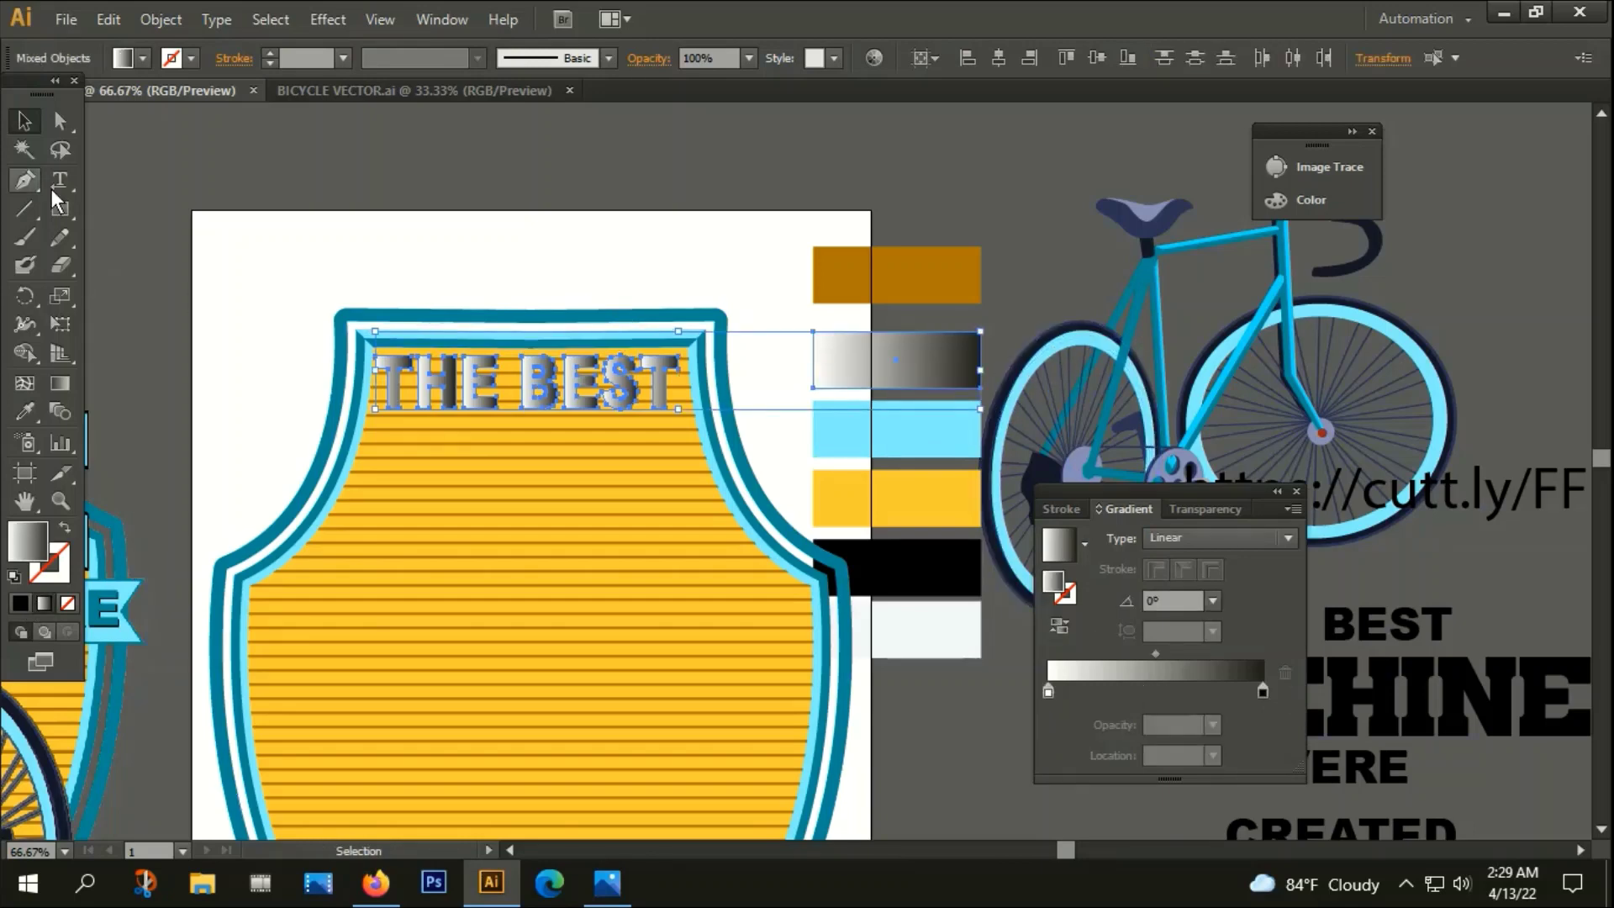
left_click(1260, 689)
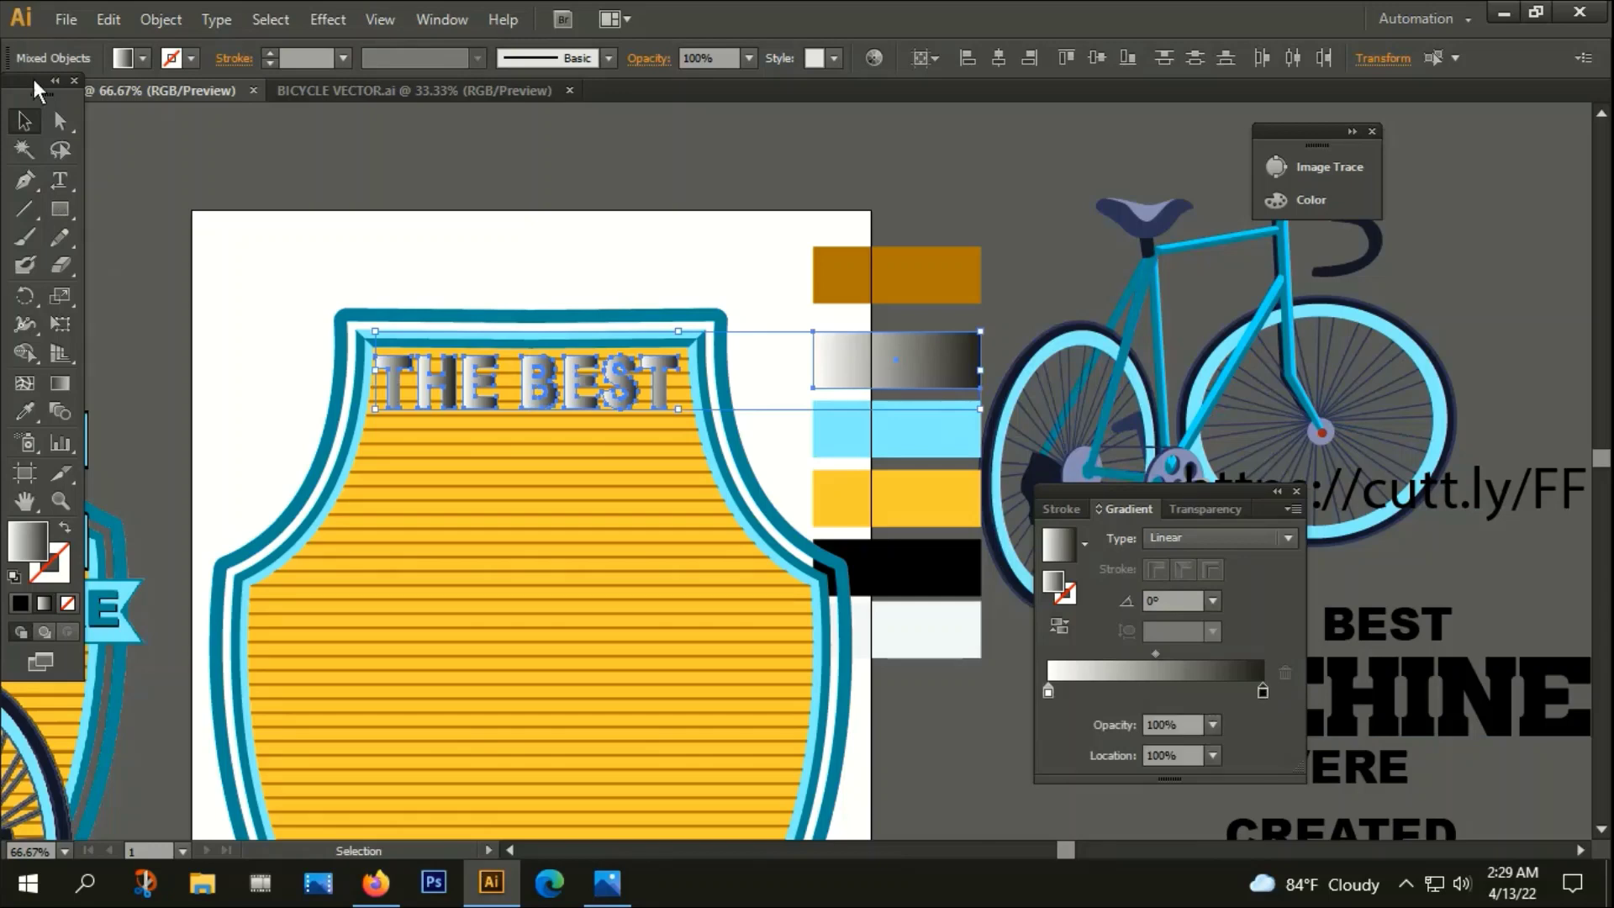
left_click(420, 371)
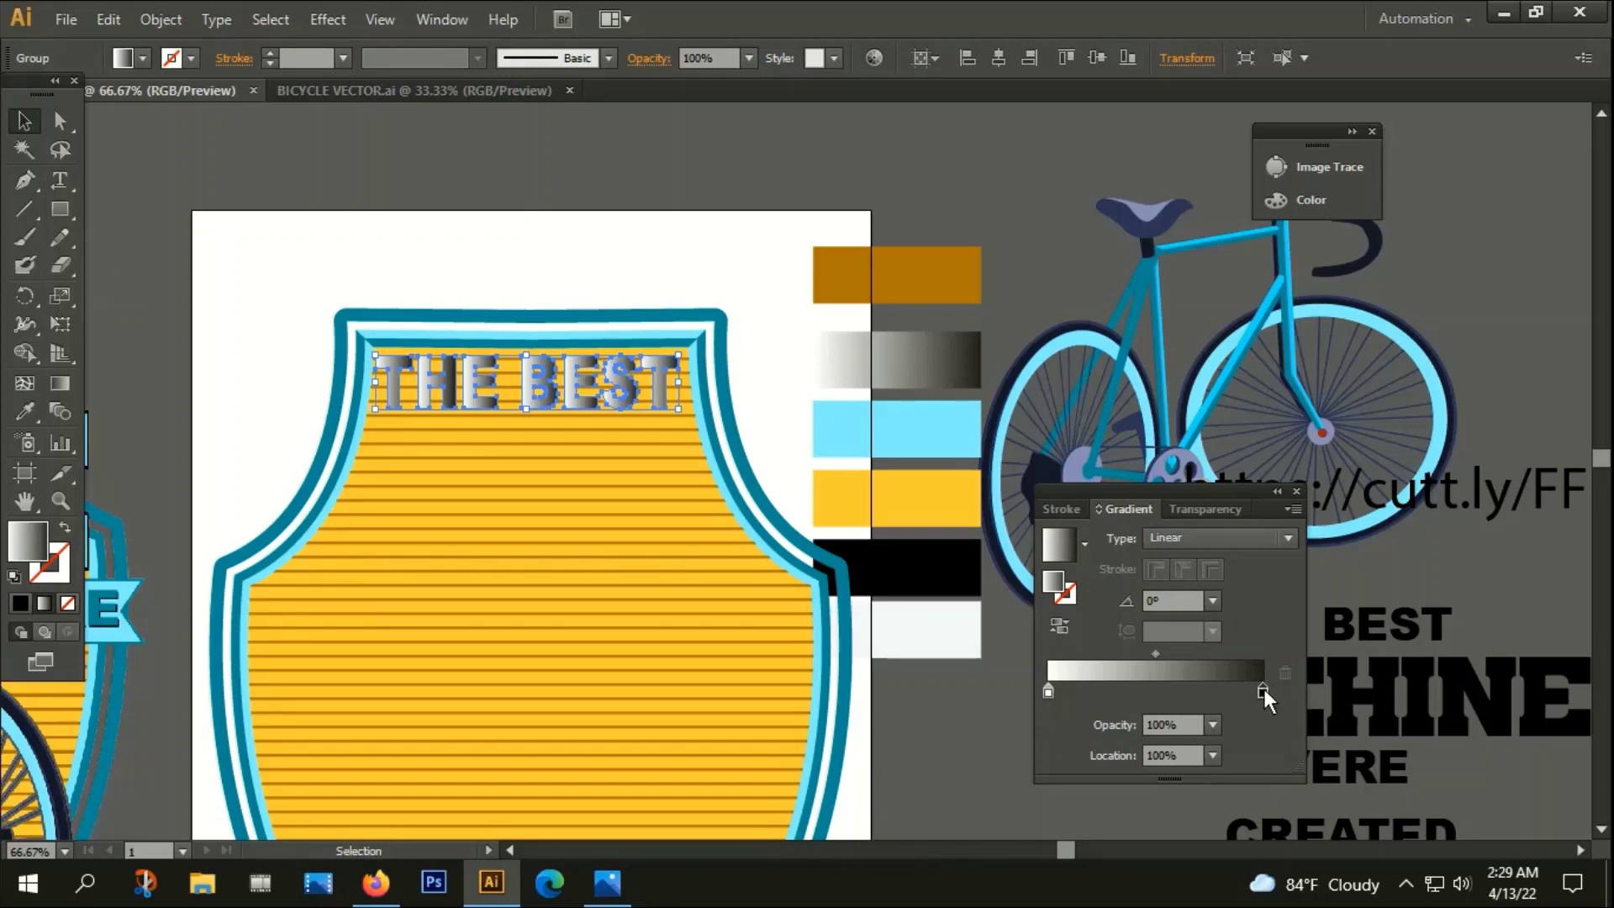
key("ctrl+shift+a")
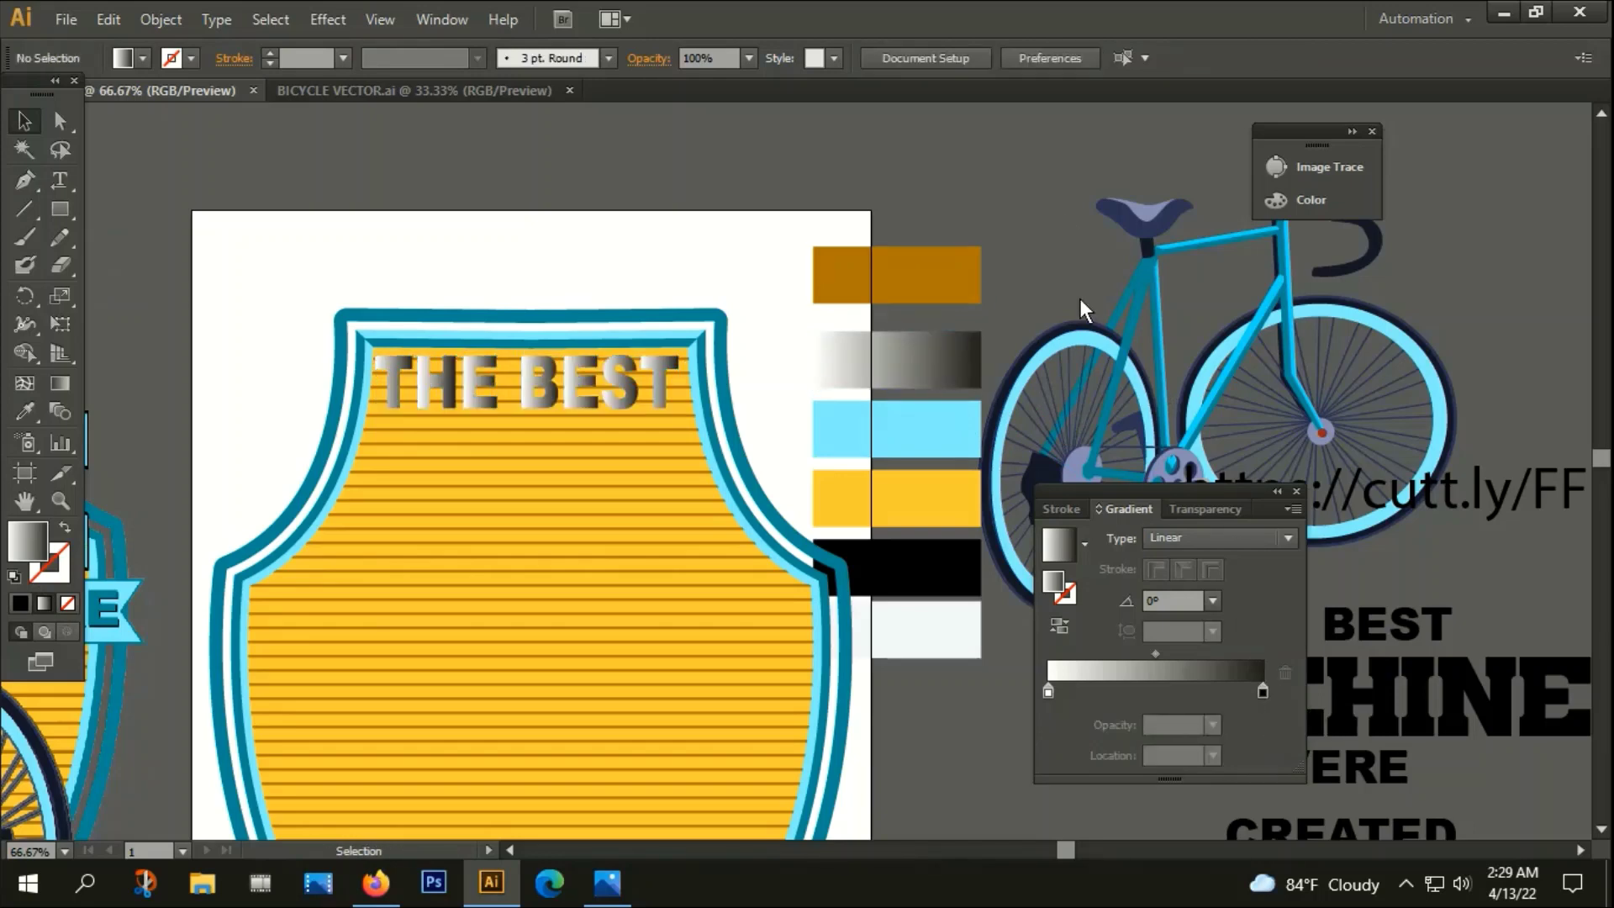
left_click(1293, 492)
Undo the gradient fill applied to the teal swatch rectangle
key("ctrl+z")
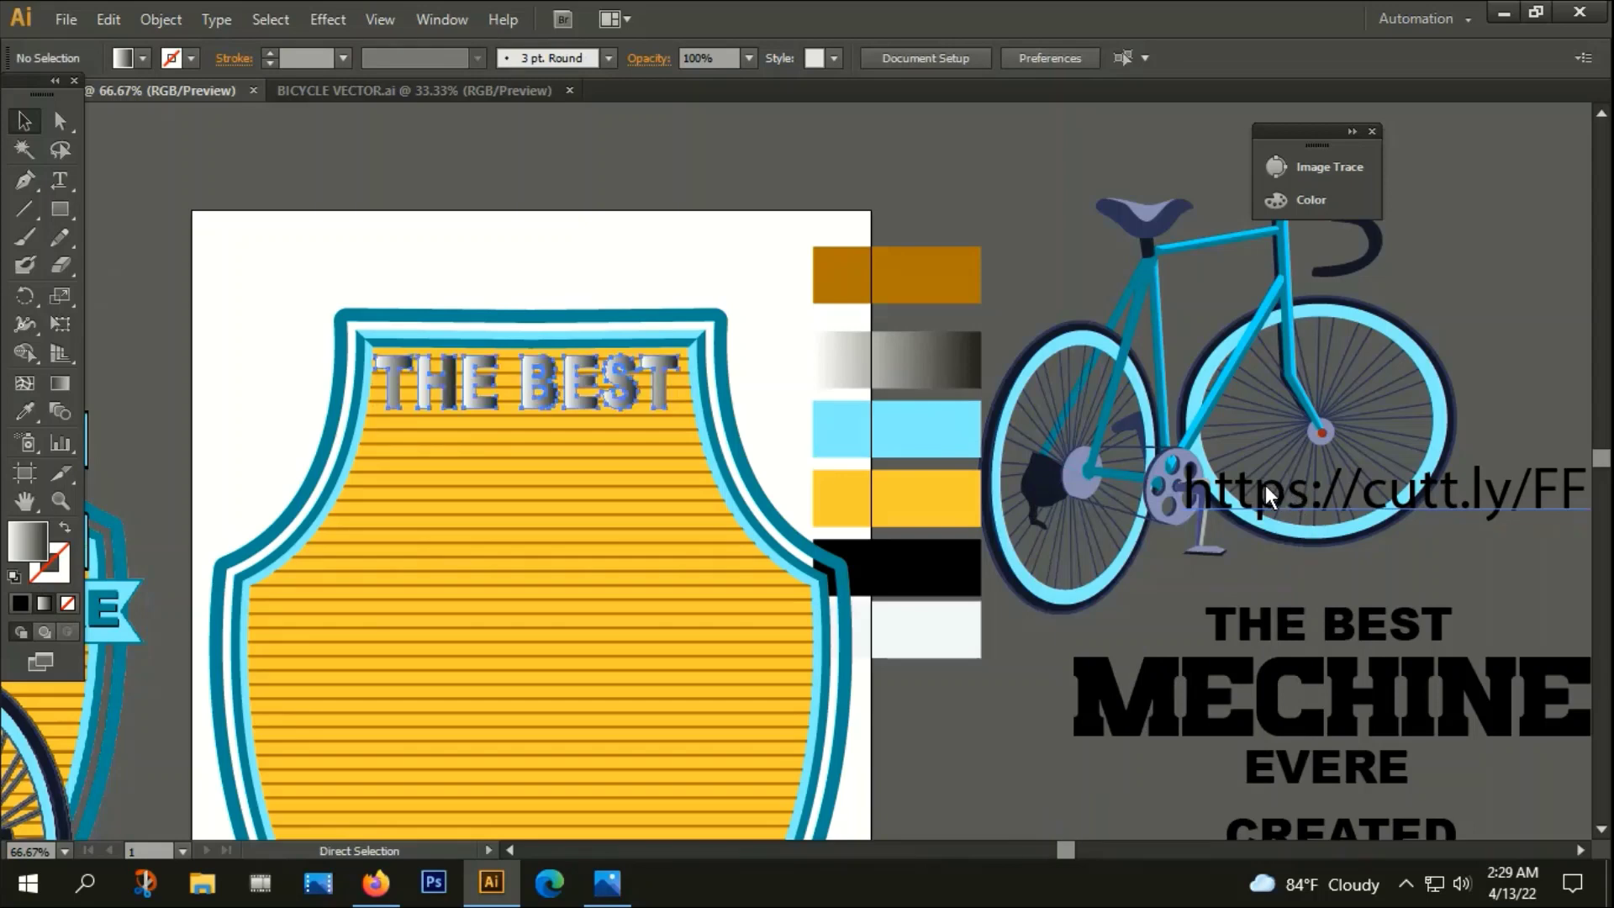
key("ctrl+z")
key("v")
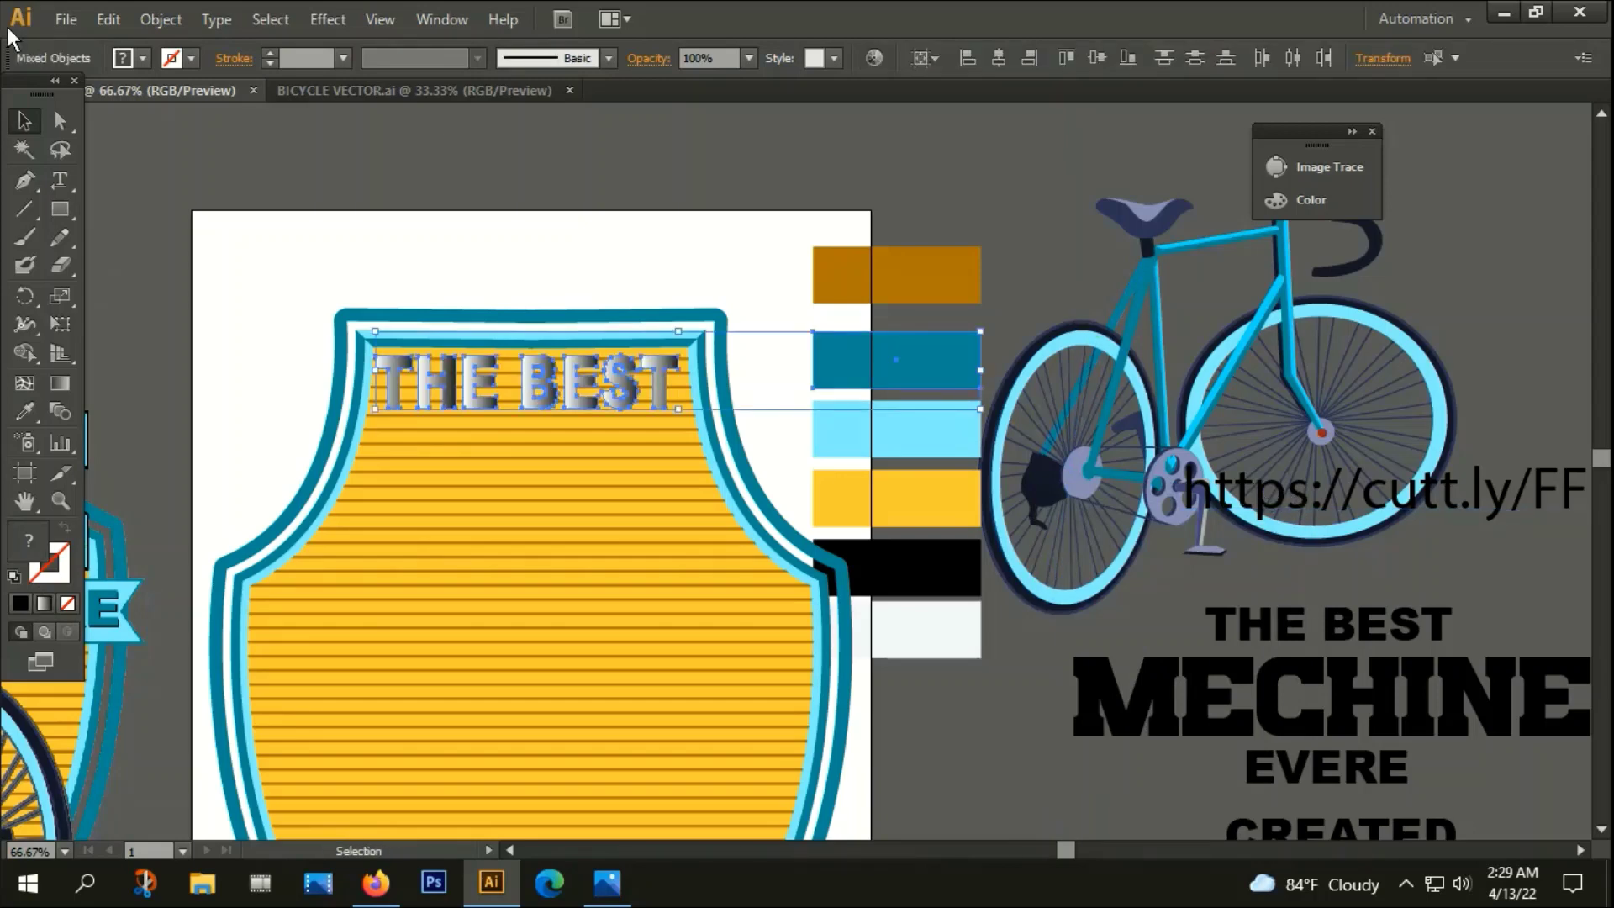
Set the dark stop of the THE BEST lettering's linear gradient to the teal sampled from the swatch rectangle
left_click(585, 370)
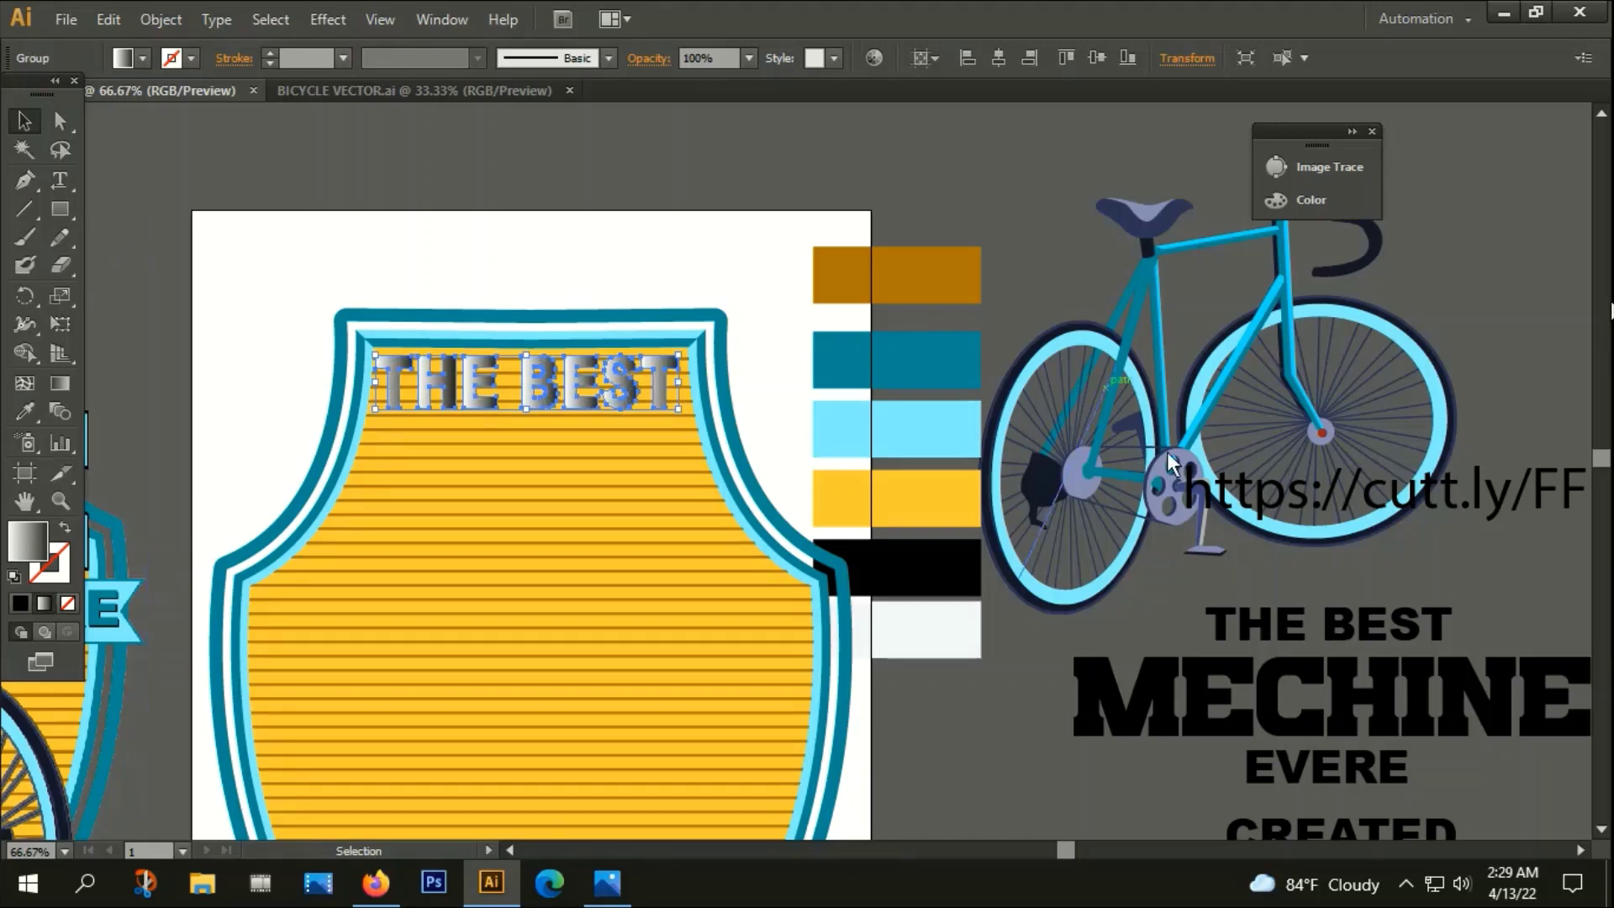
left_click(442, 18)
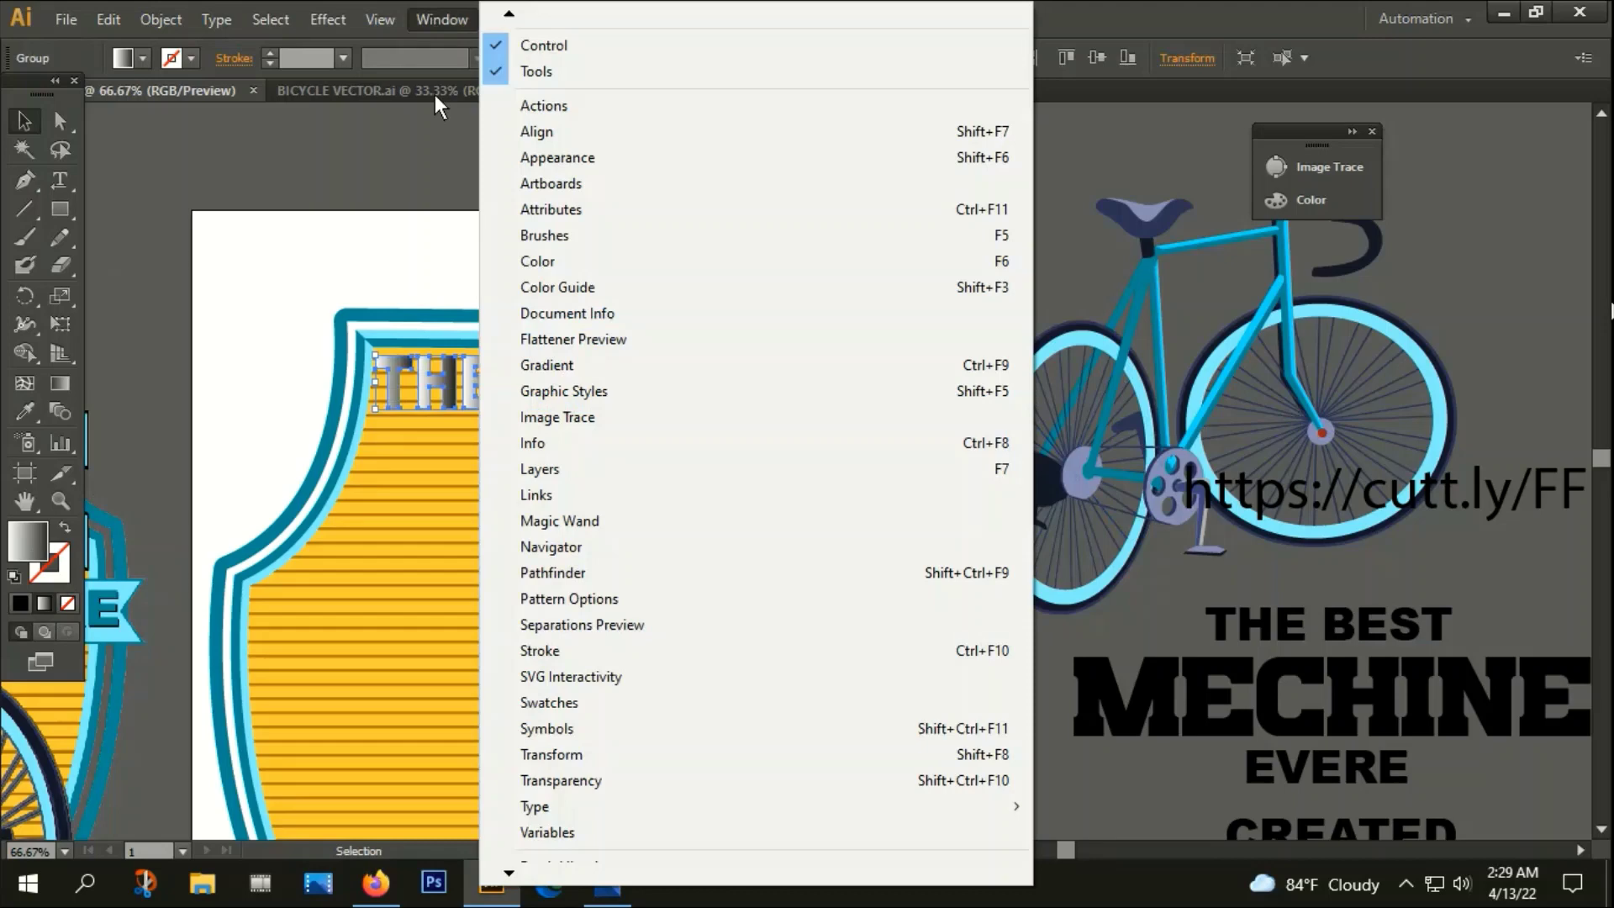
left_click(551, 367)
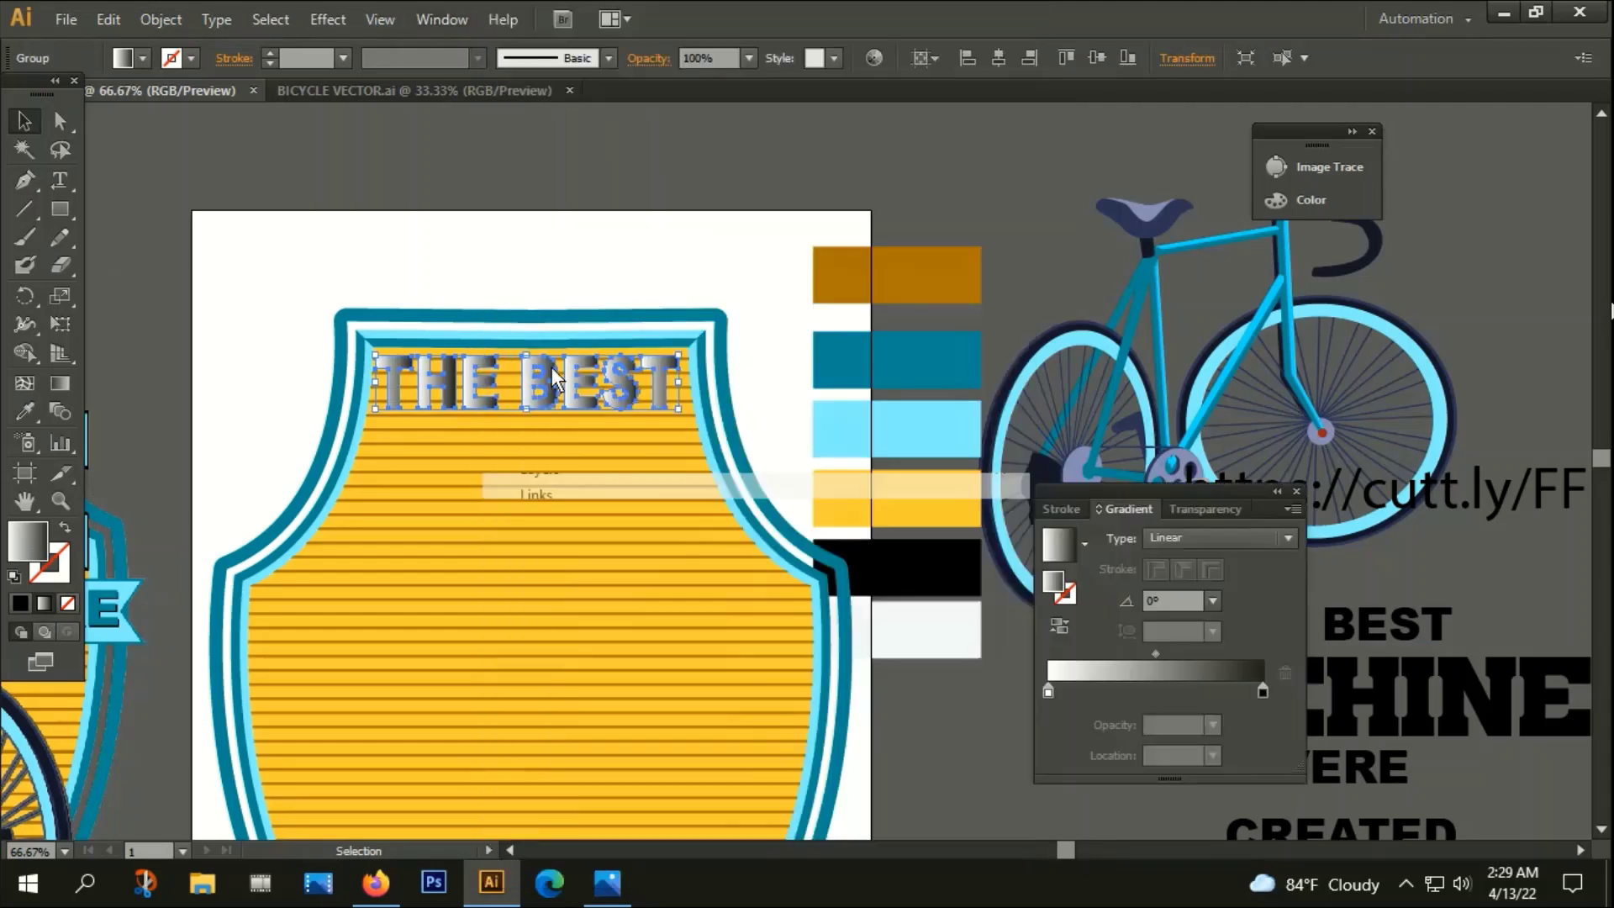
left_click(1264, 690)
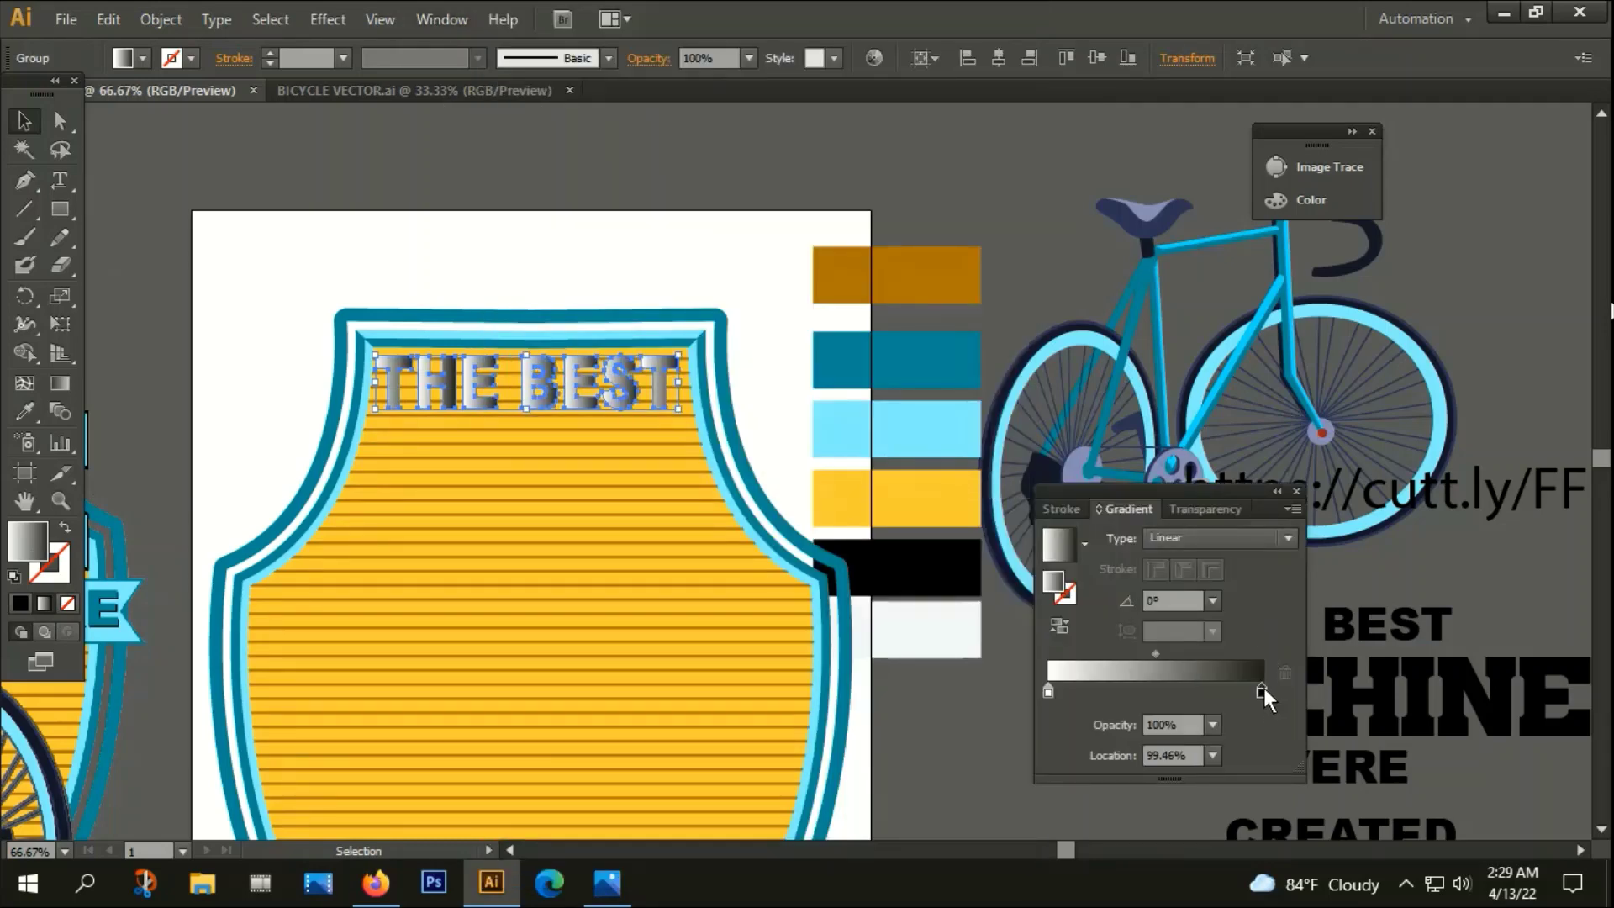
left_click(27, 409)
left_click(923, 358, "shift")
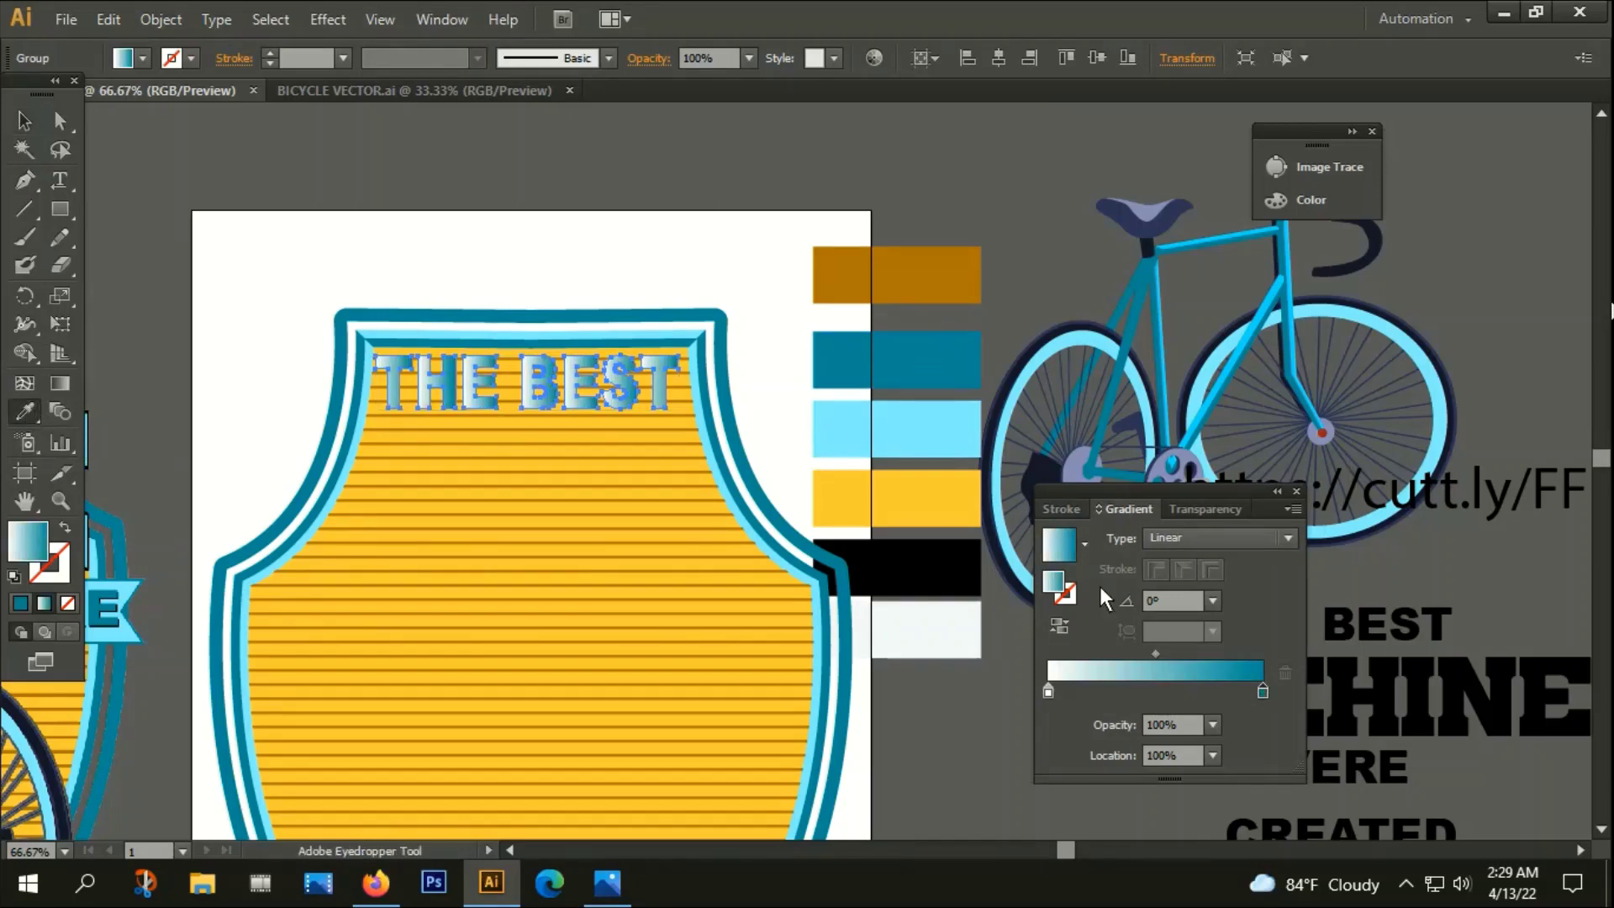
Set the gradient's white stop to the light blue sampled from its swatch and the gradient angle to -90°
left_click(1048, 690)
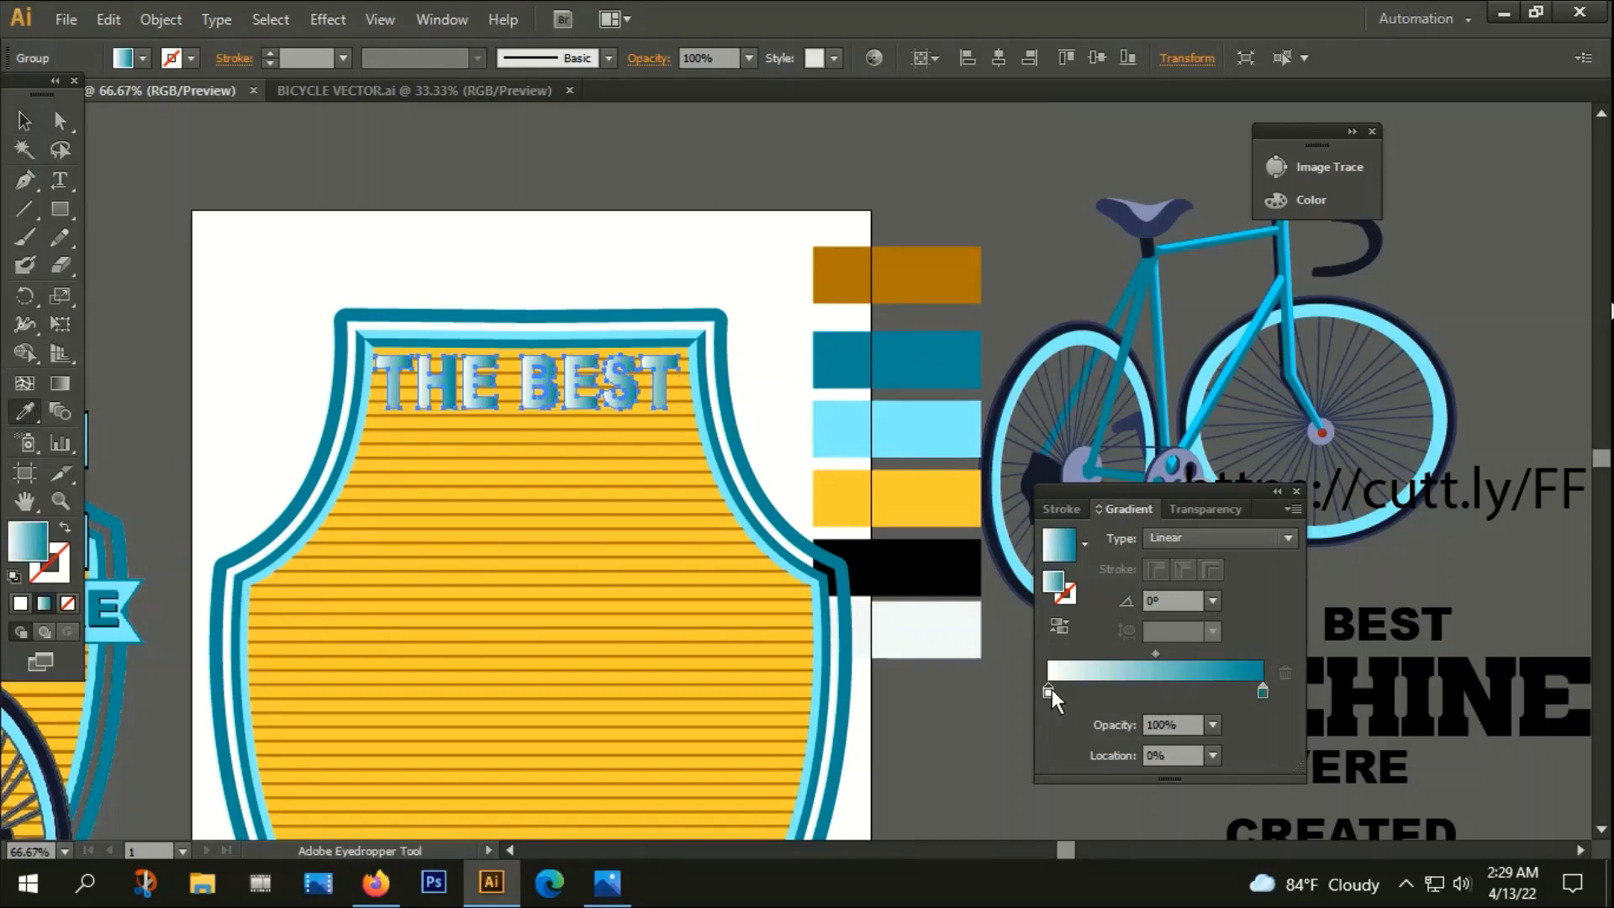
left_click(932, 425, "shift")
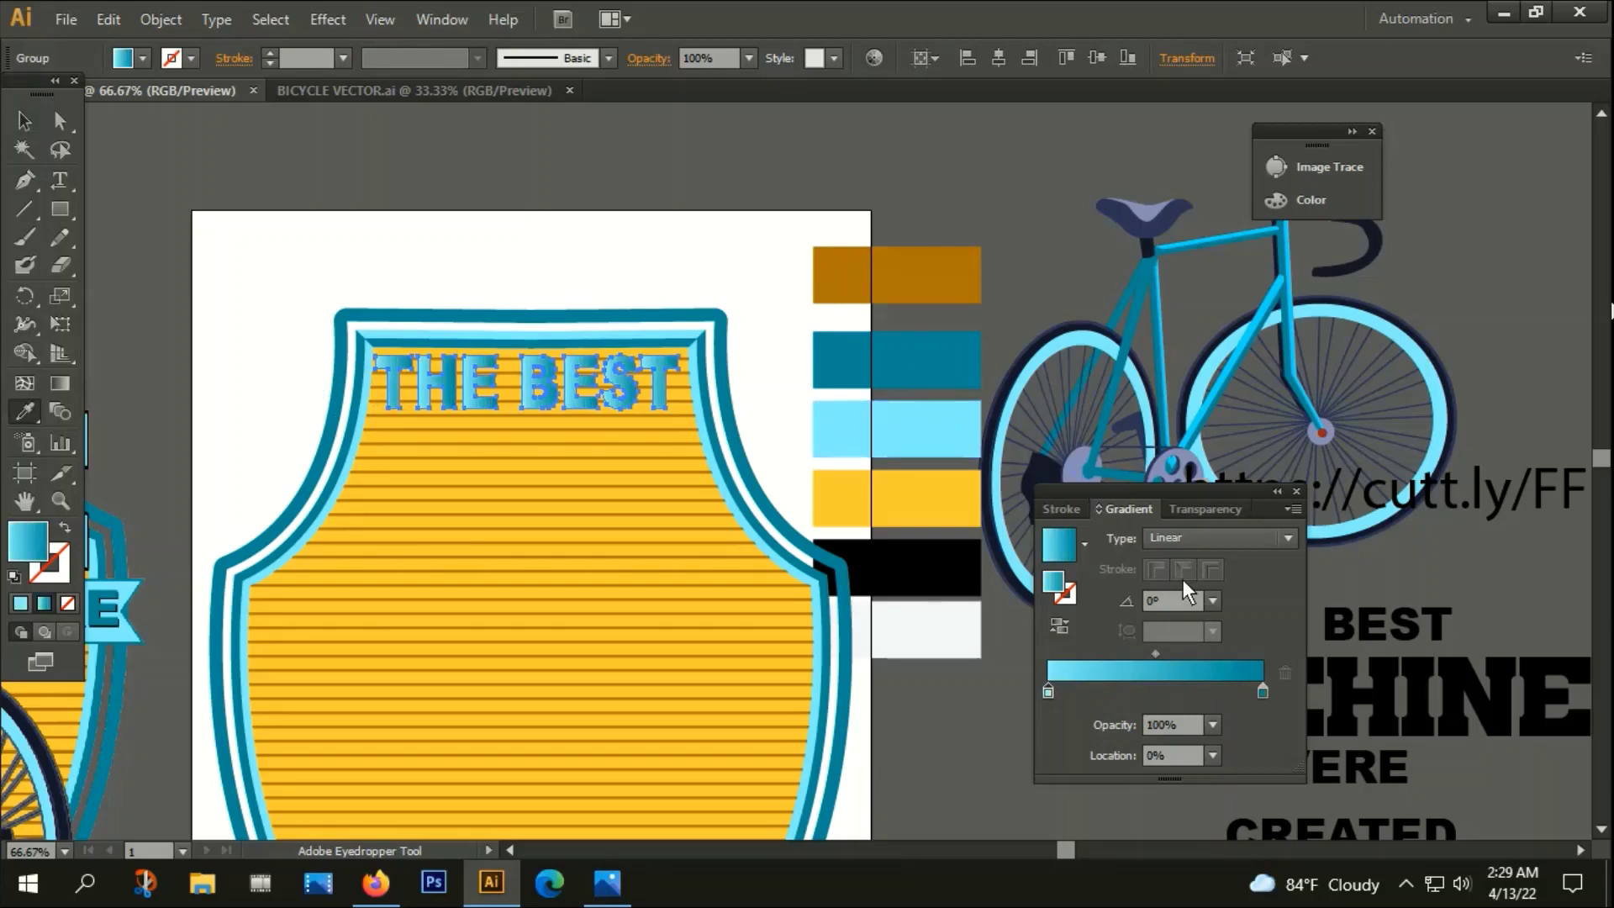
left_click(1213, 601)
left_click(1251, 478)
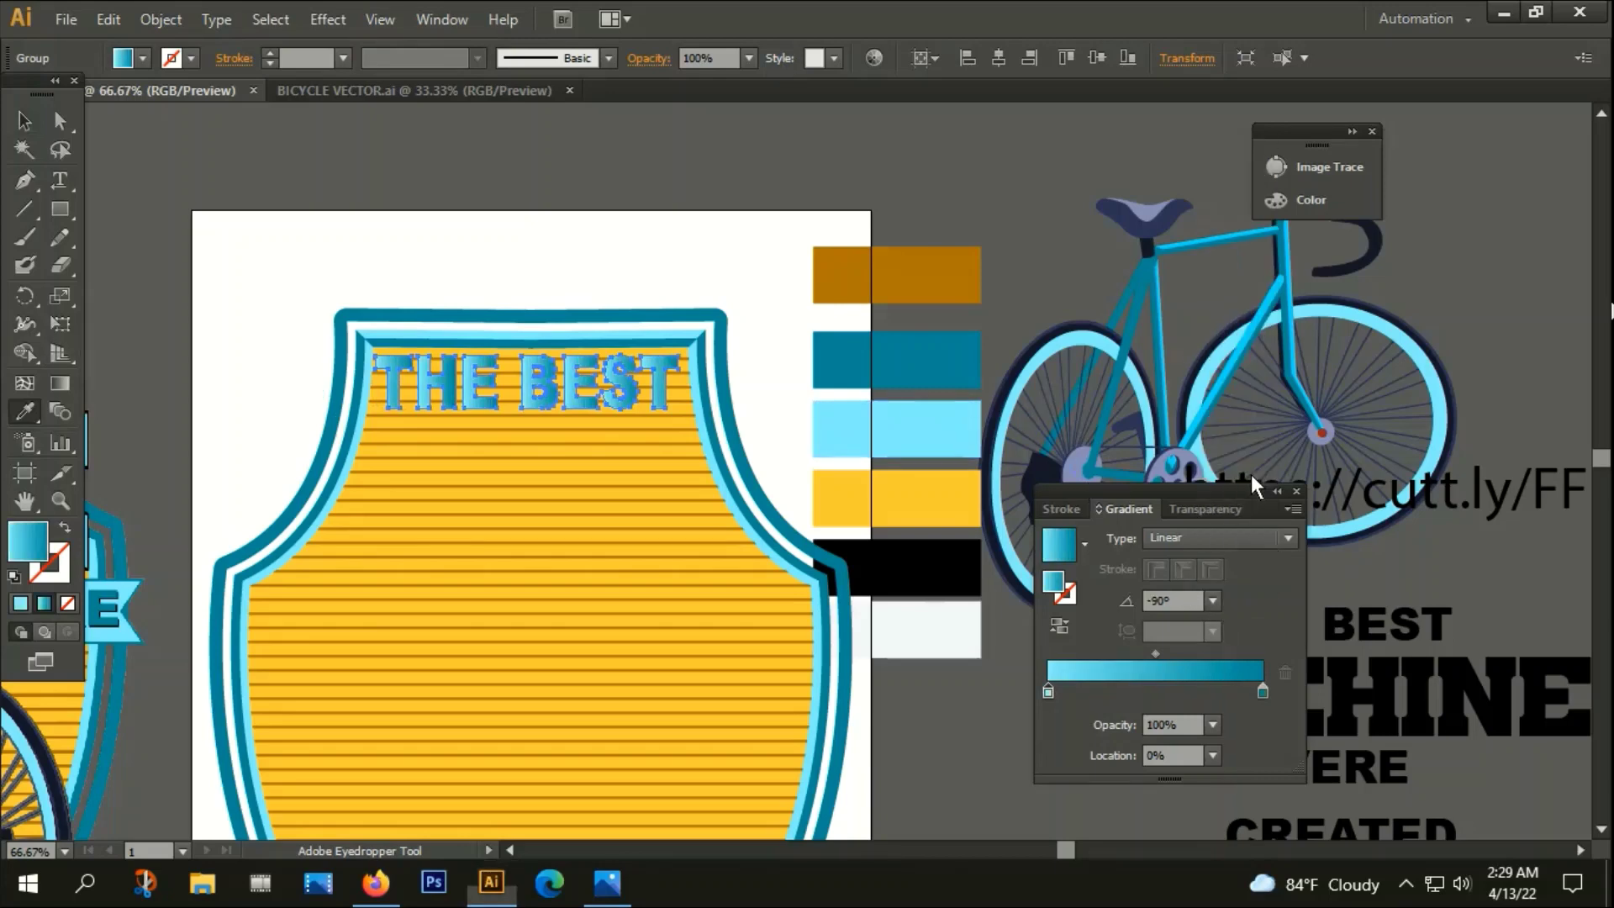
Apply black (000000) to the gradient fill of the offset THE BEST copy behind the lettering
scroll(353, 368, "up", 2)
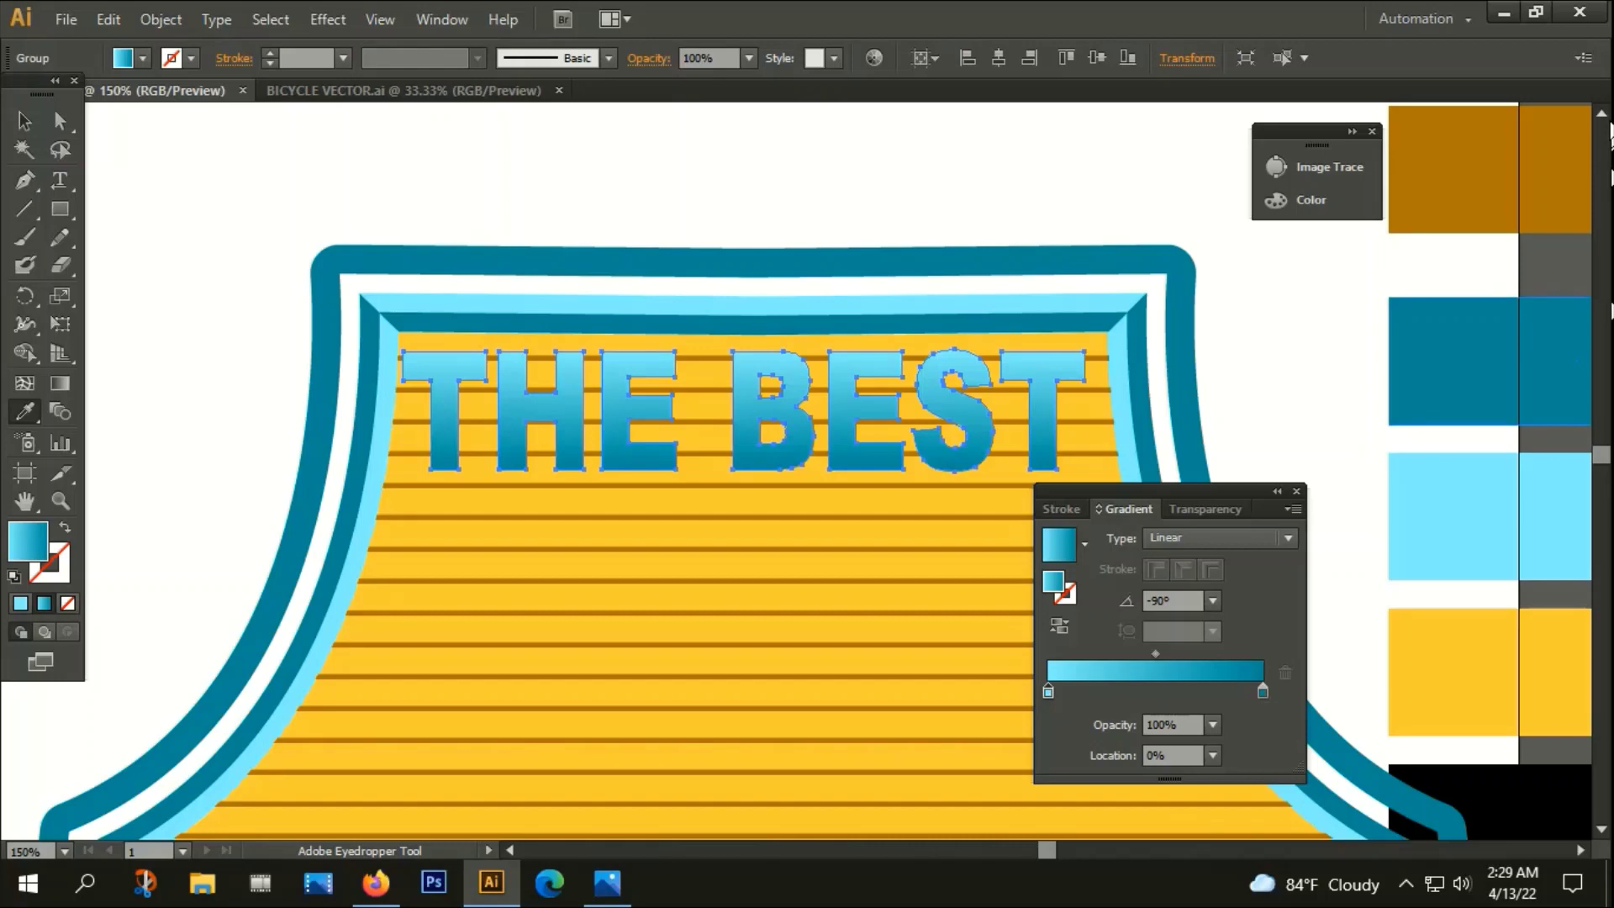
key("v")
key("i")
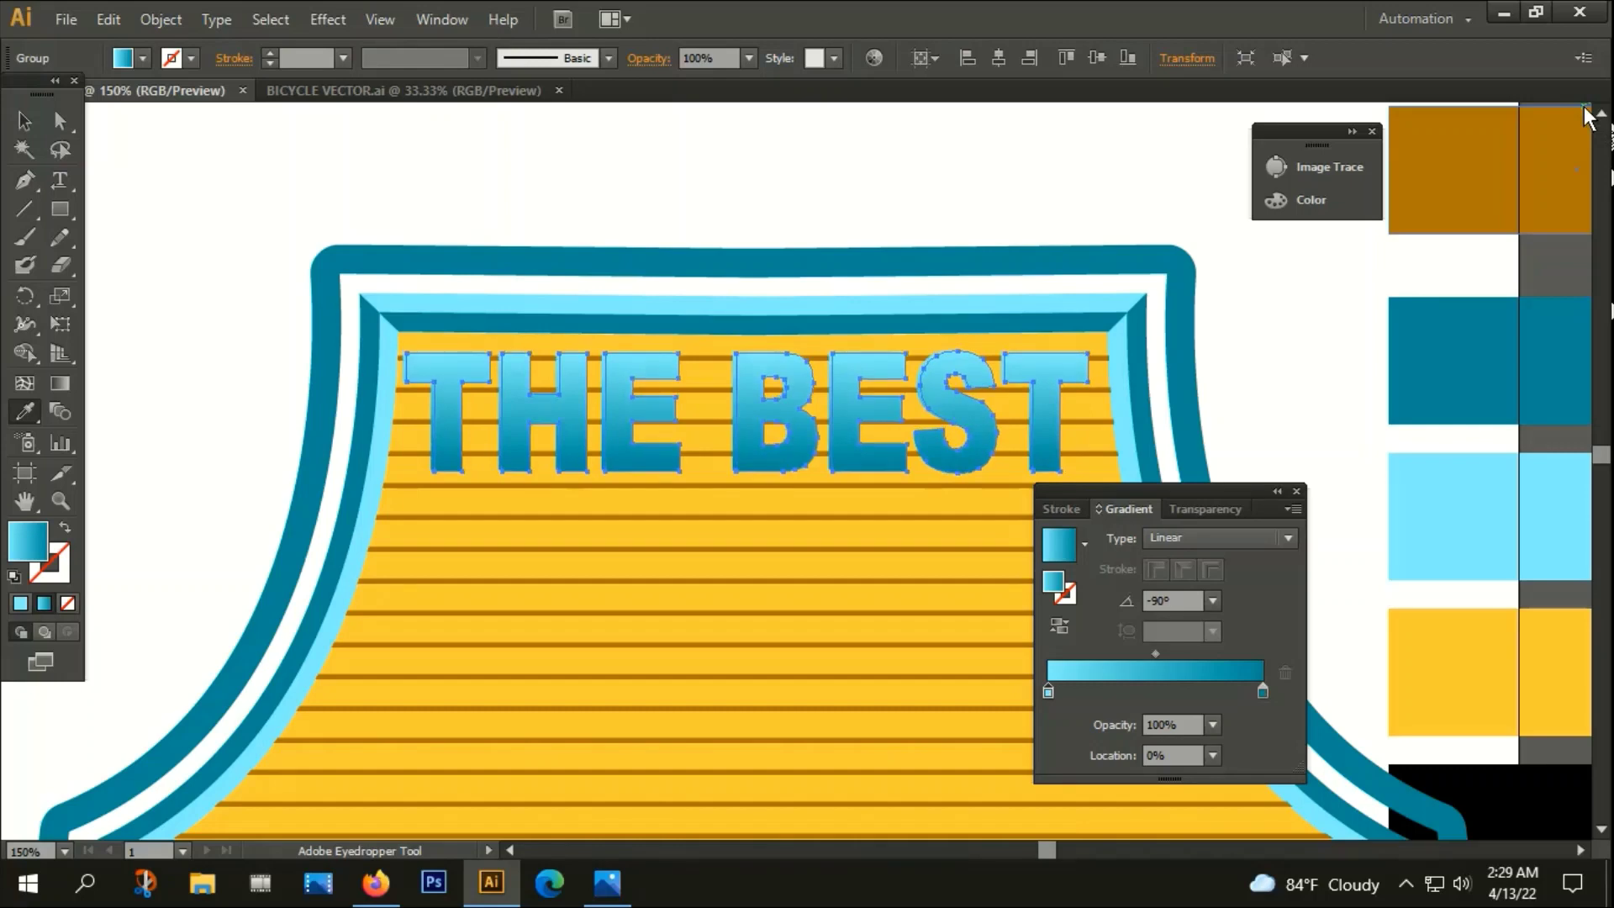
double_click(36, 540)
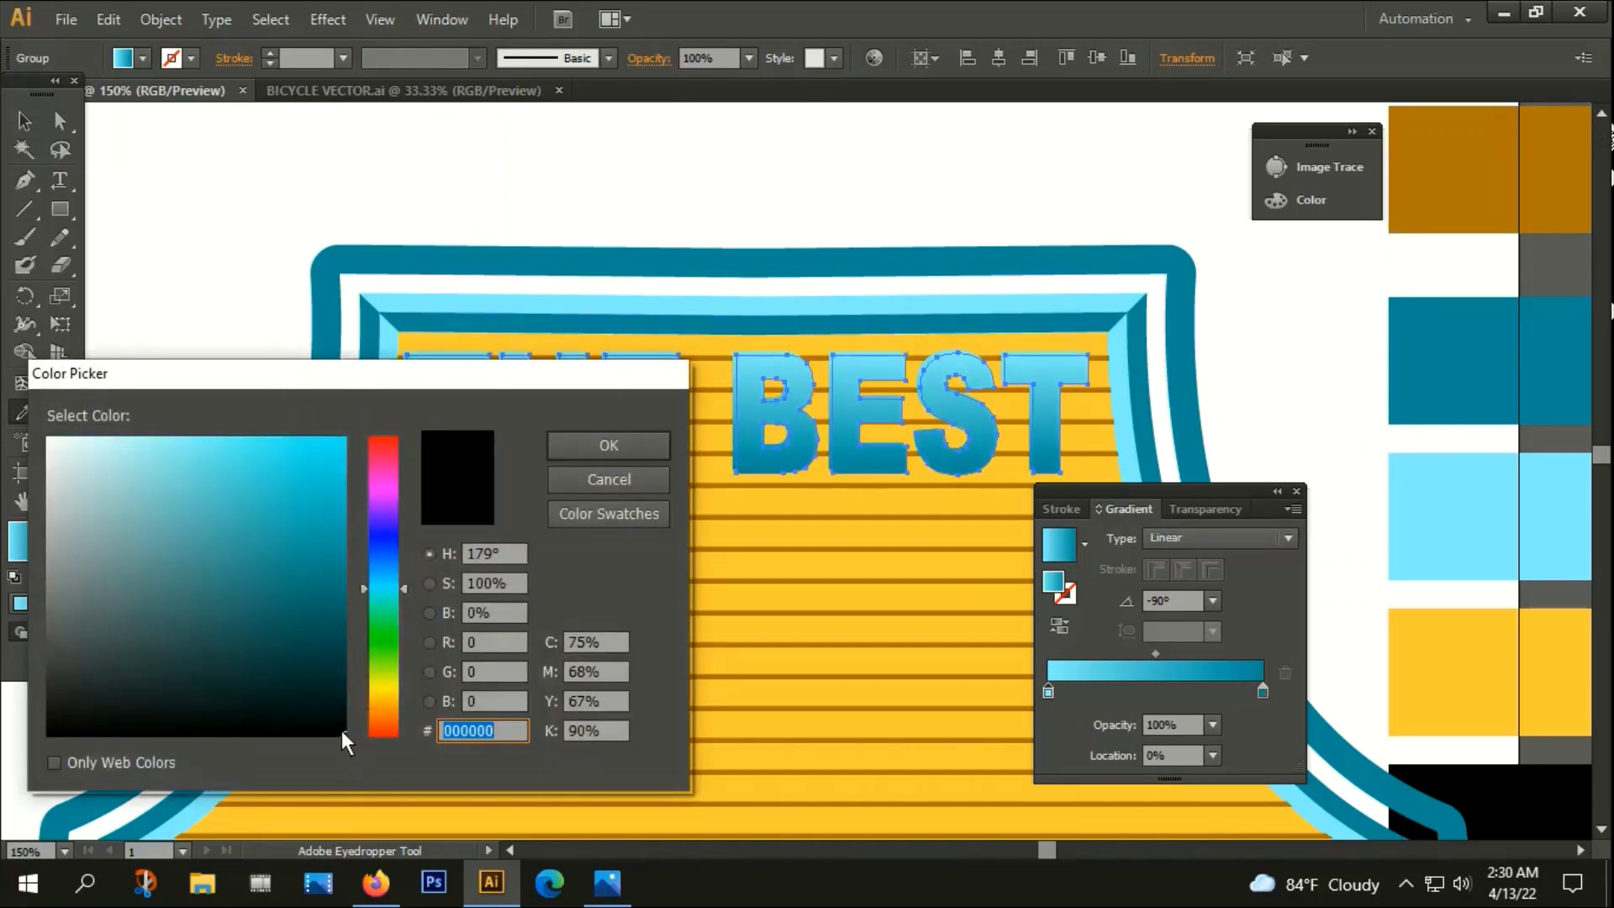
left_click(342, 730)
left_click(590, 446)
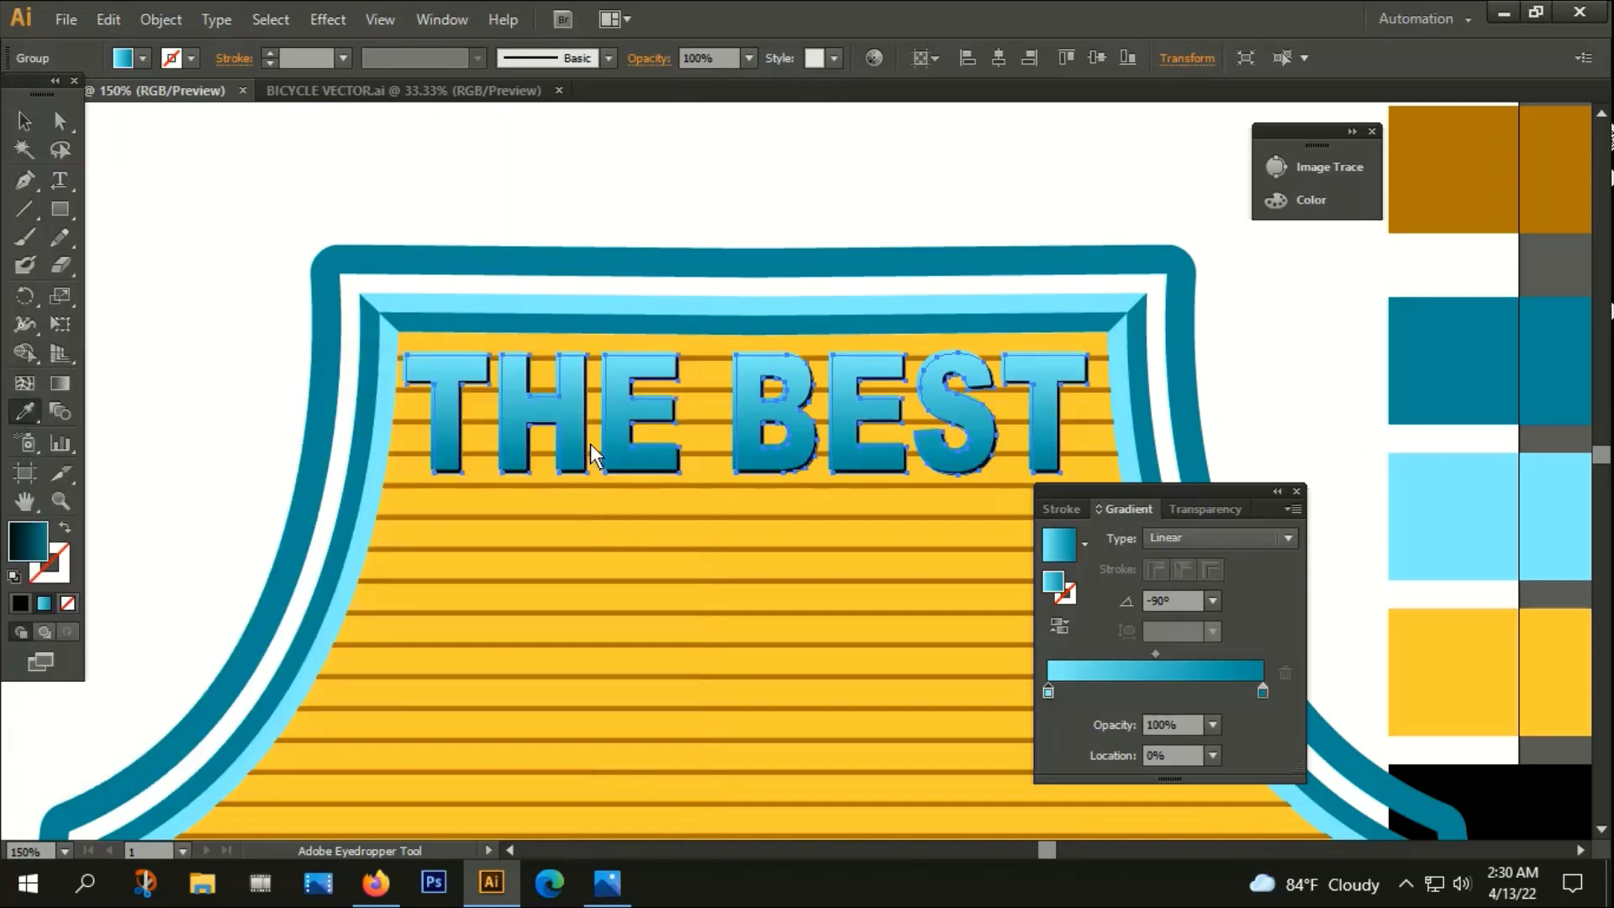
double_click(25, 542)
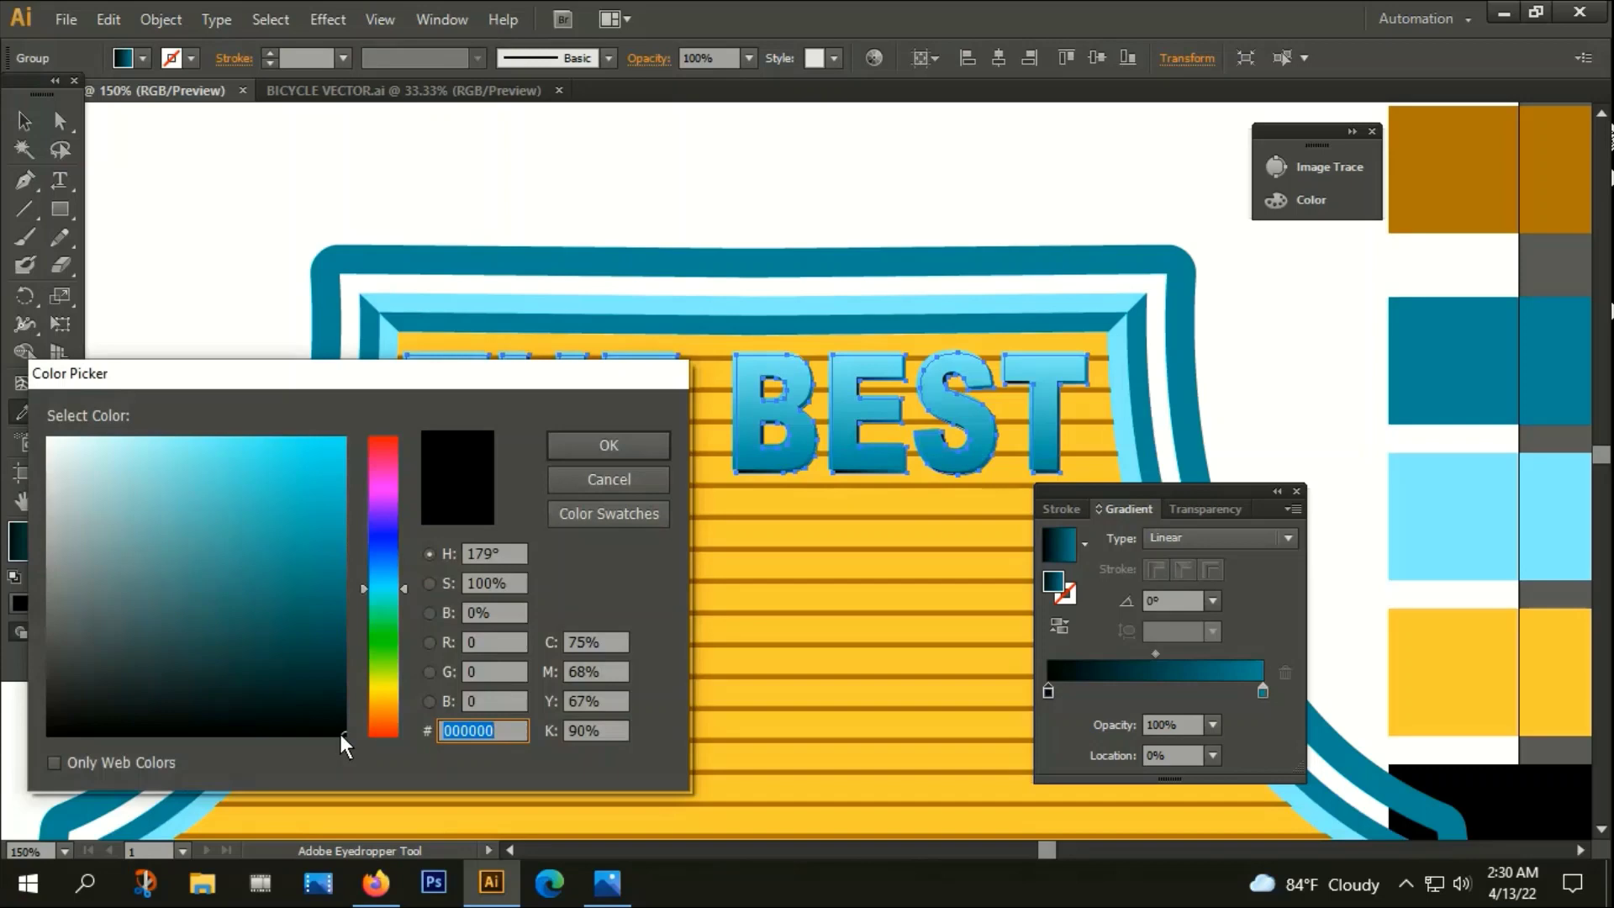
left_click(341, 733)
left_click(597, 450)
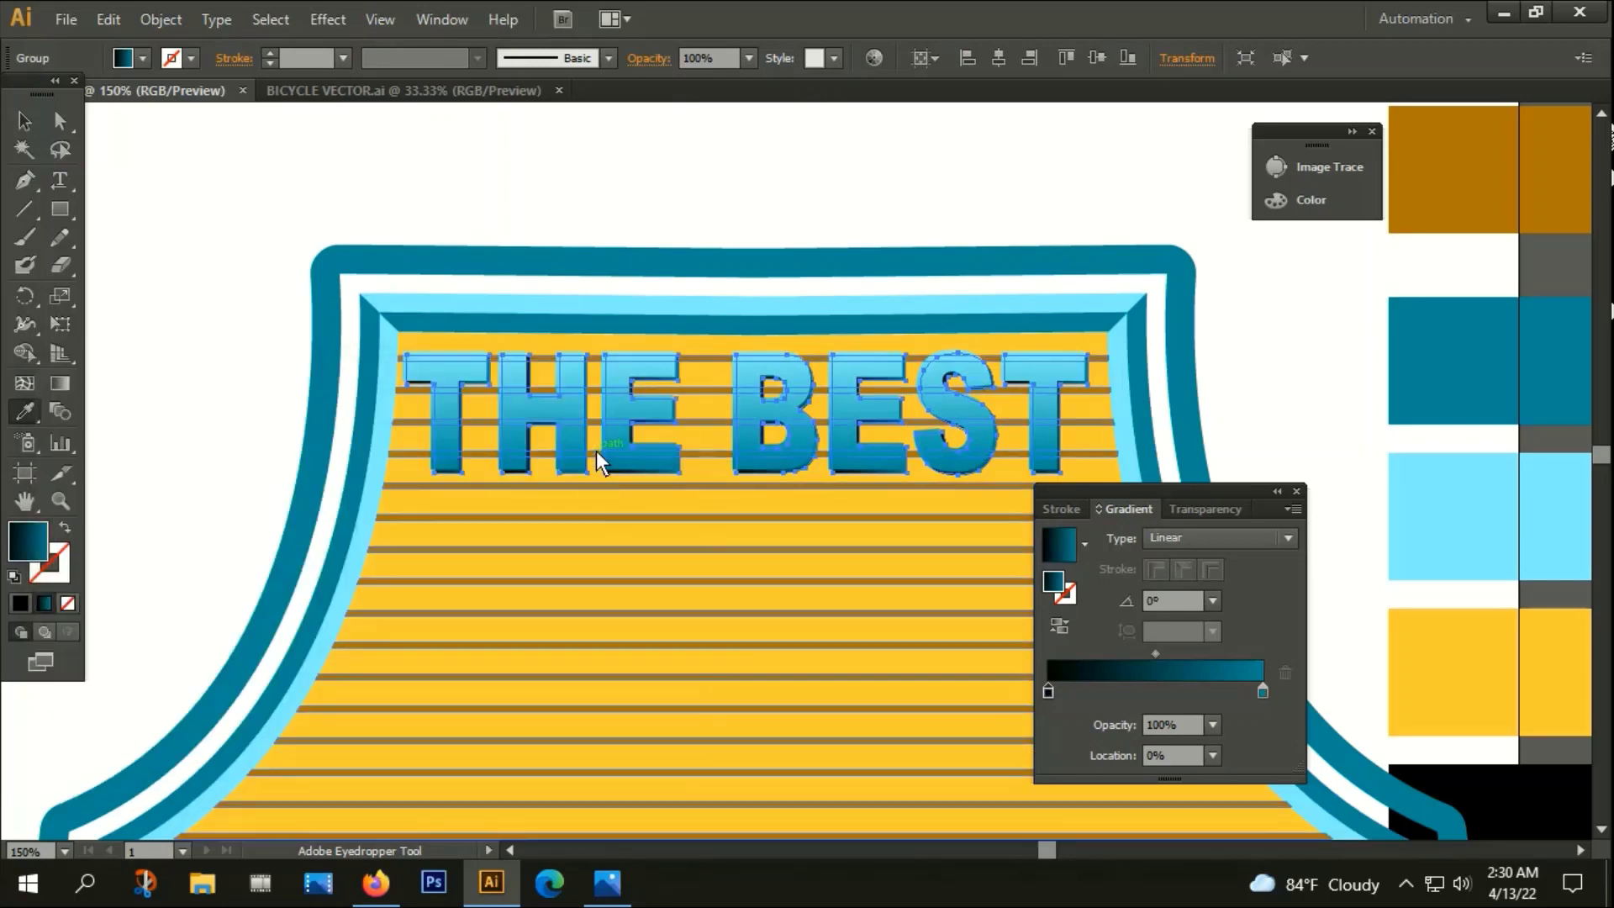
Switch the offset THE BEST copy from a gradient to a solid black fill and deselect it
left_click(22, 601)
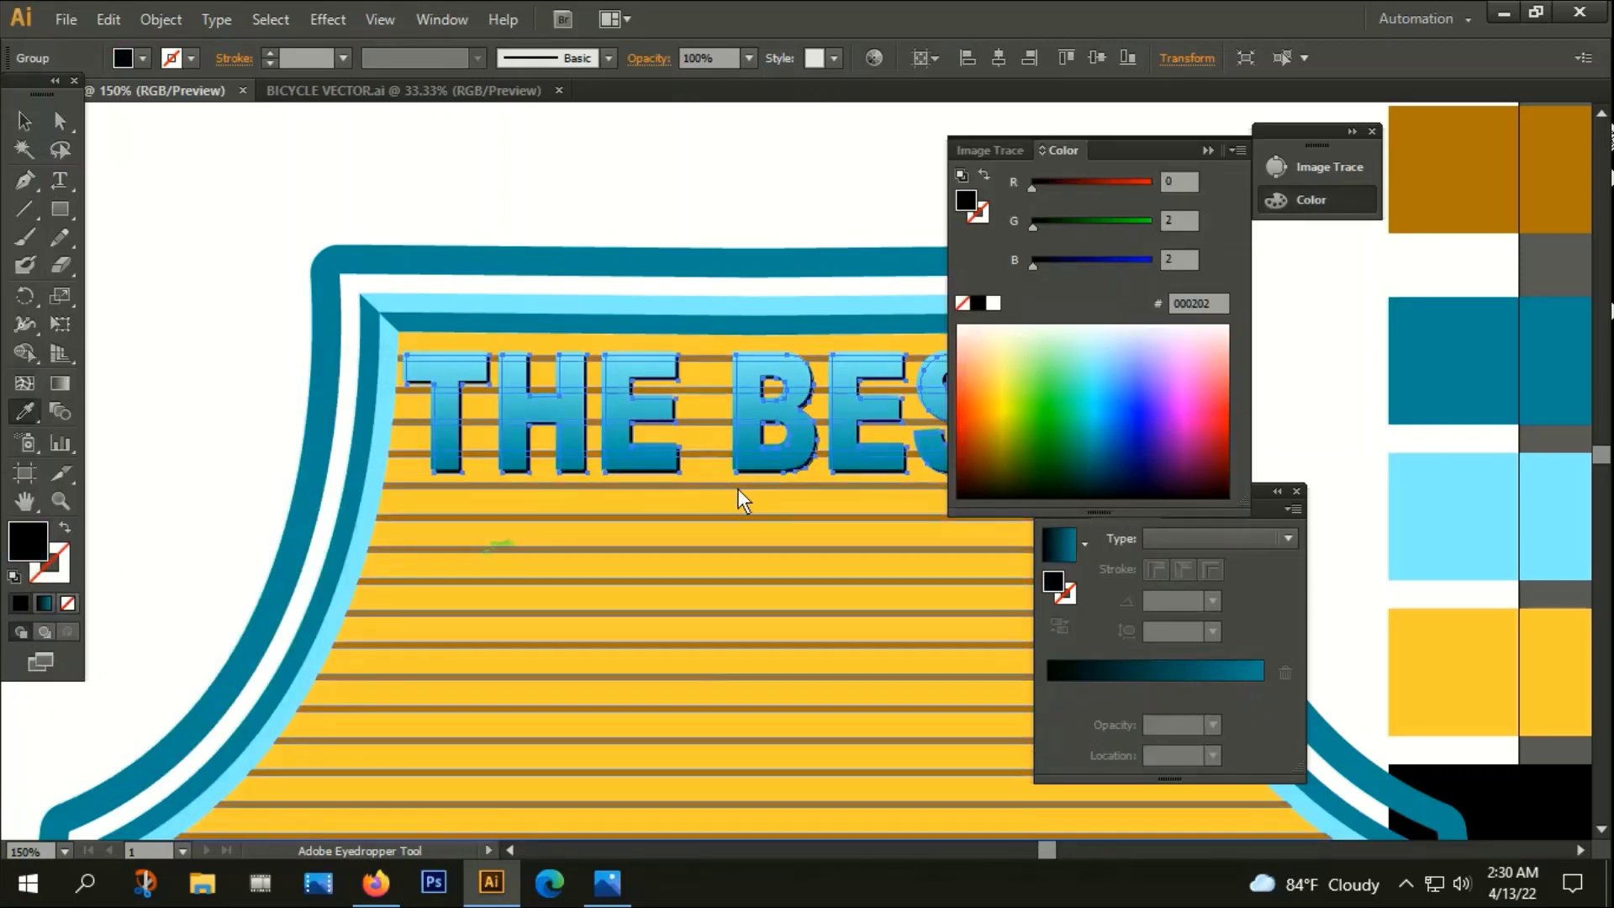
left_click(1208, 150)
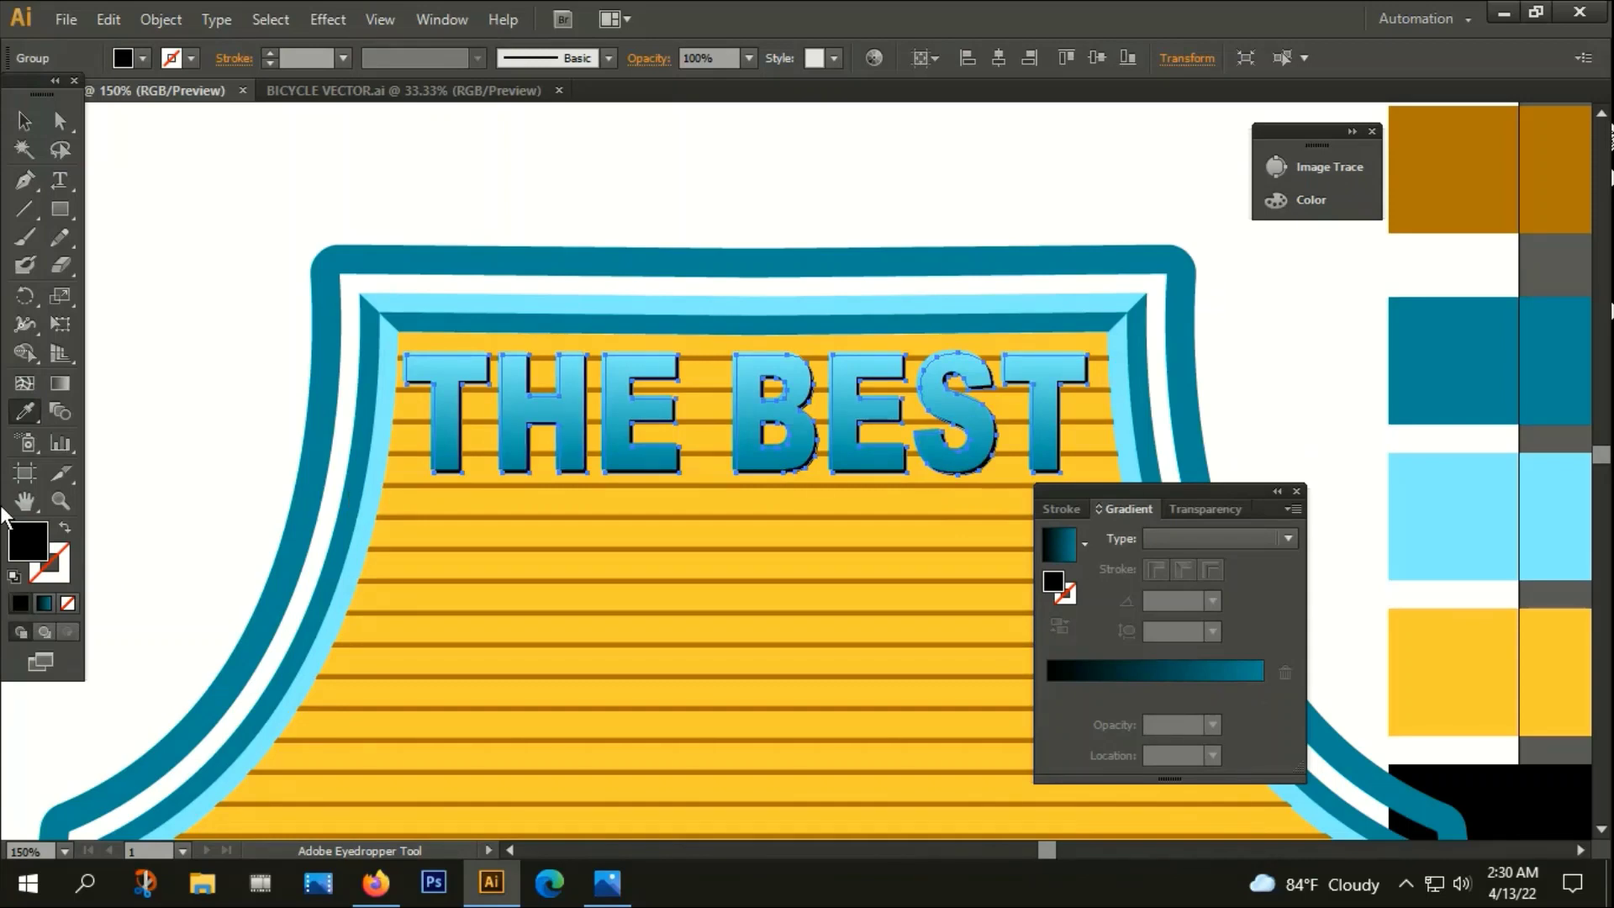
left_click(1297, 491)
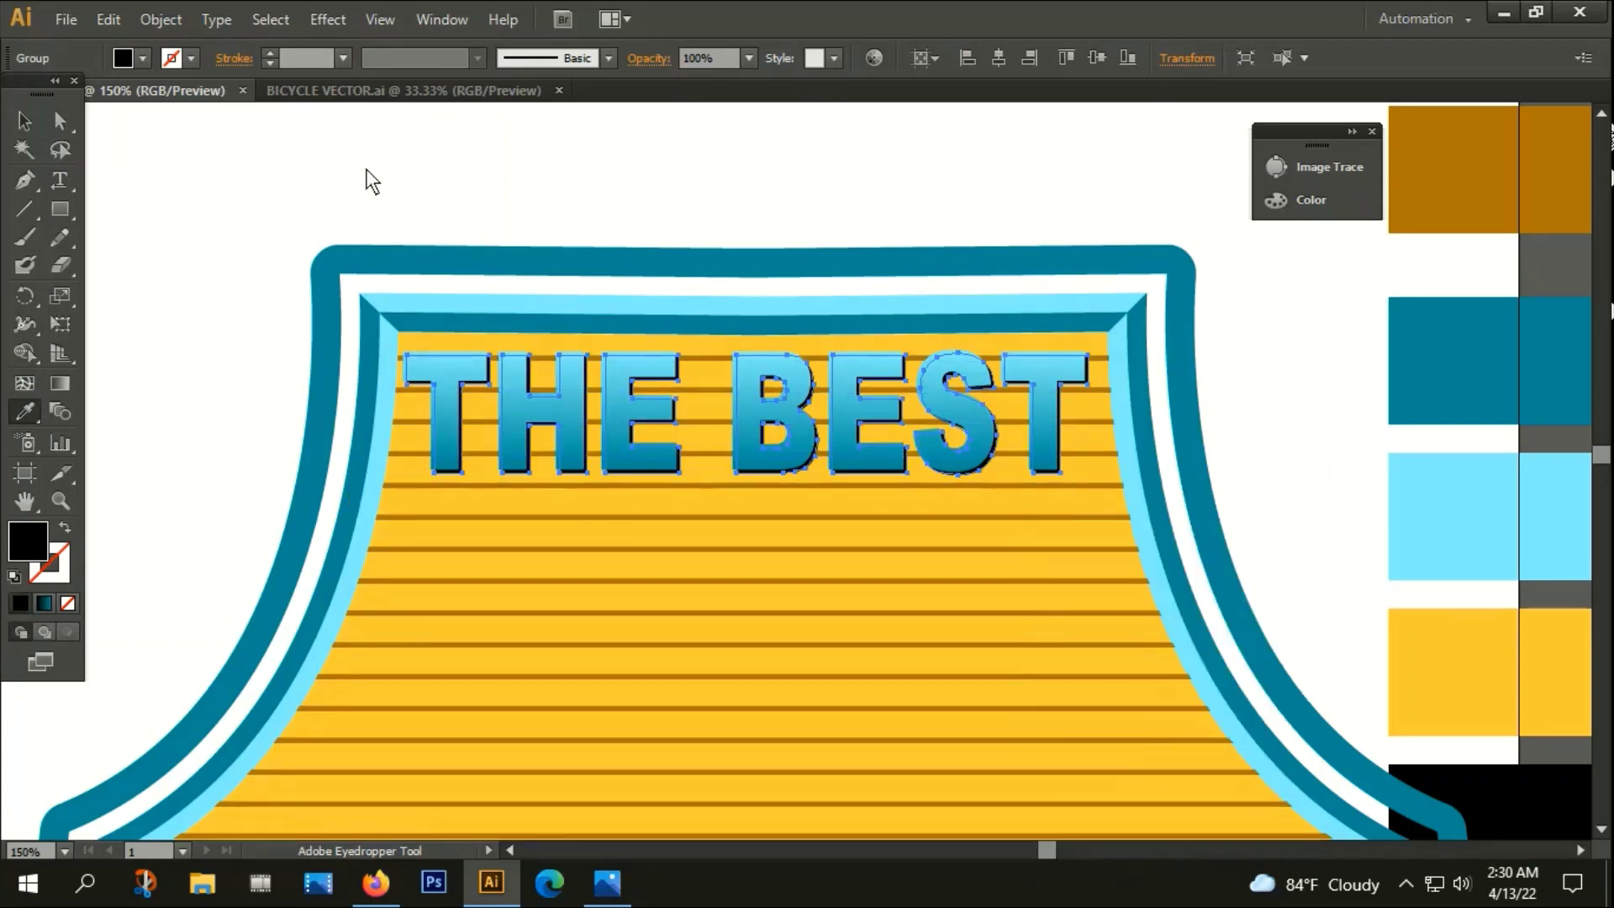
left_click(24, 120)
left_click(295, 169)
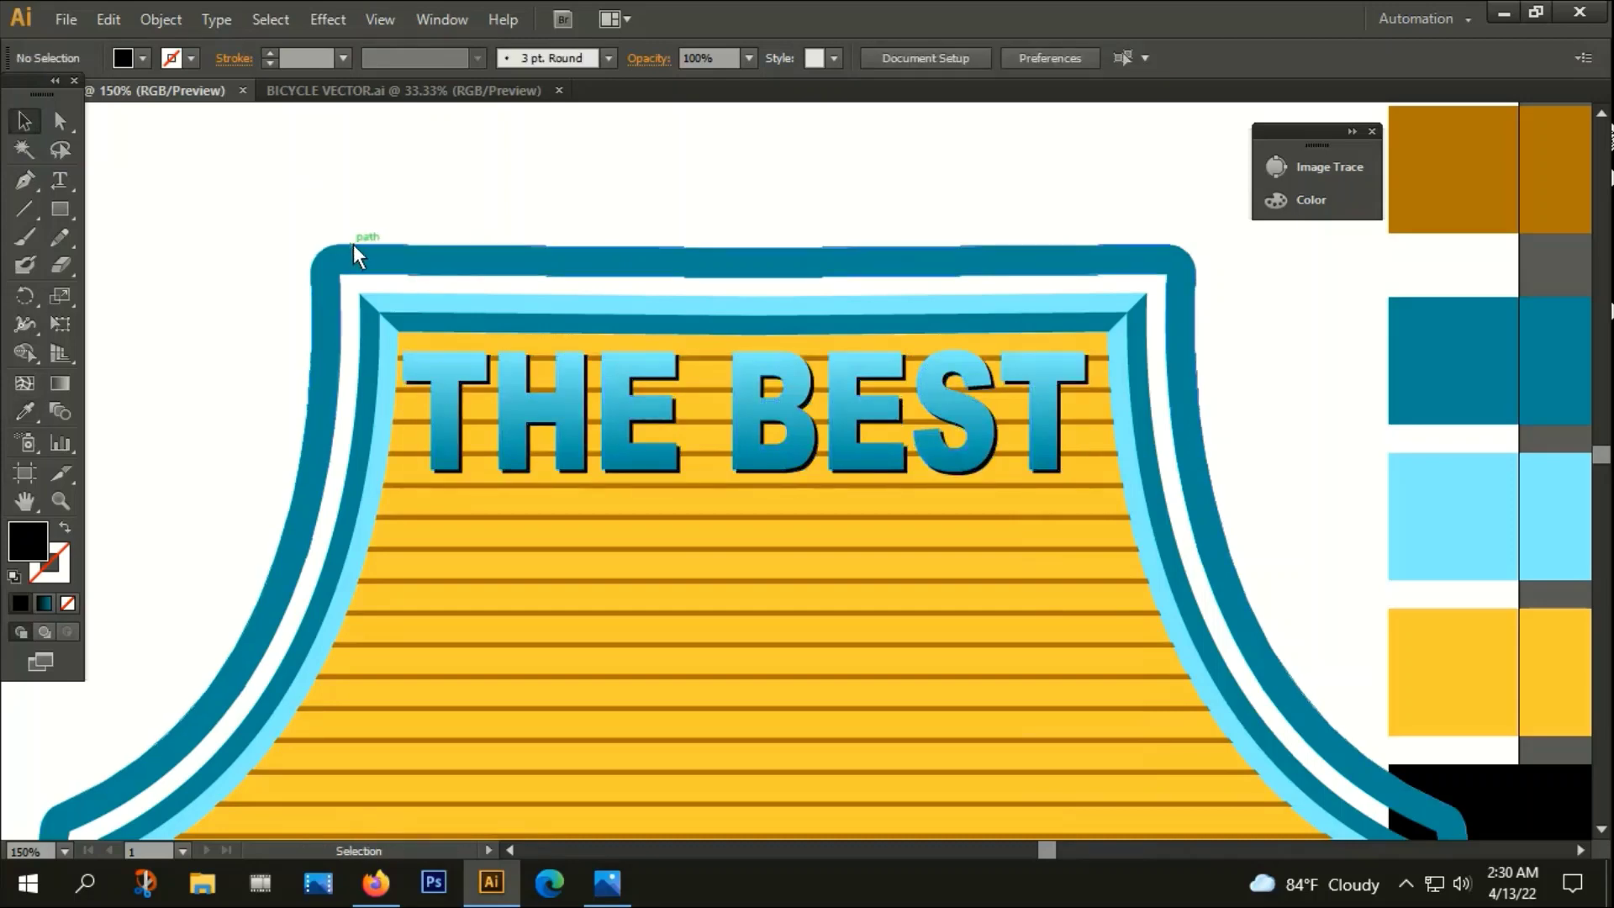
Group the blue THE BEST lettering on the shield with its black shadow copy
scroll(353, 243, "down", 1)
scroll(488, 425, "up", 4)
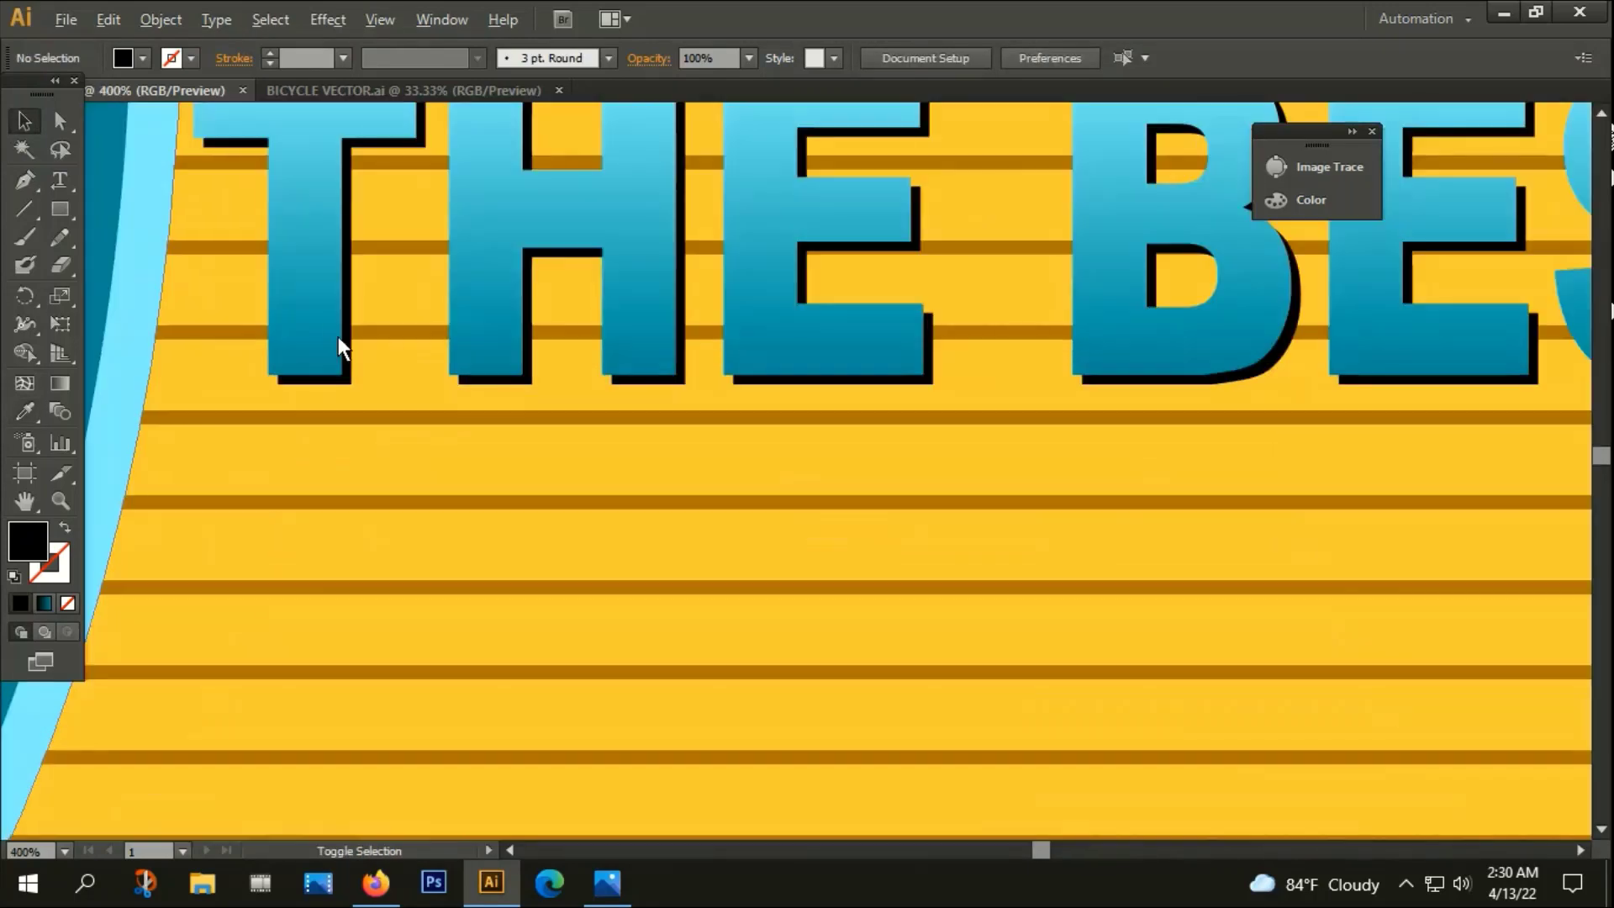
left_click(342, 337)
right_click(342, 276)
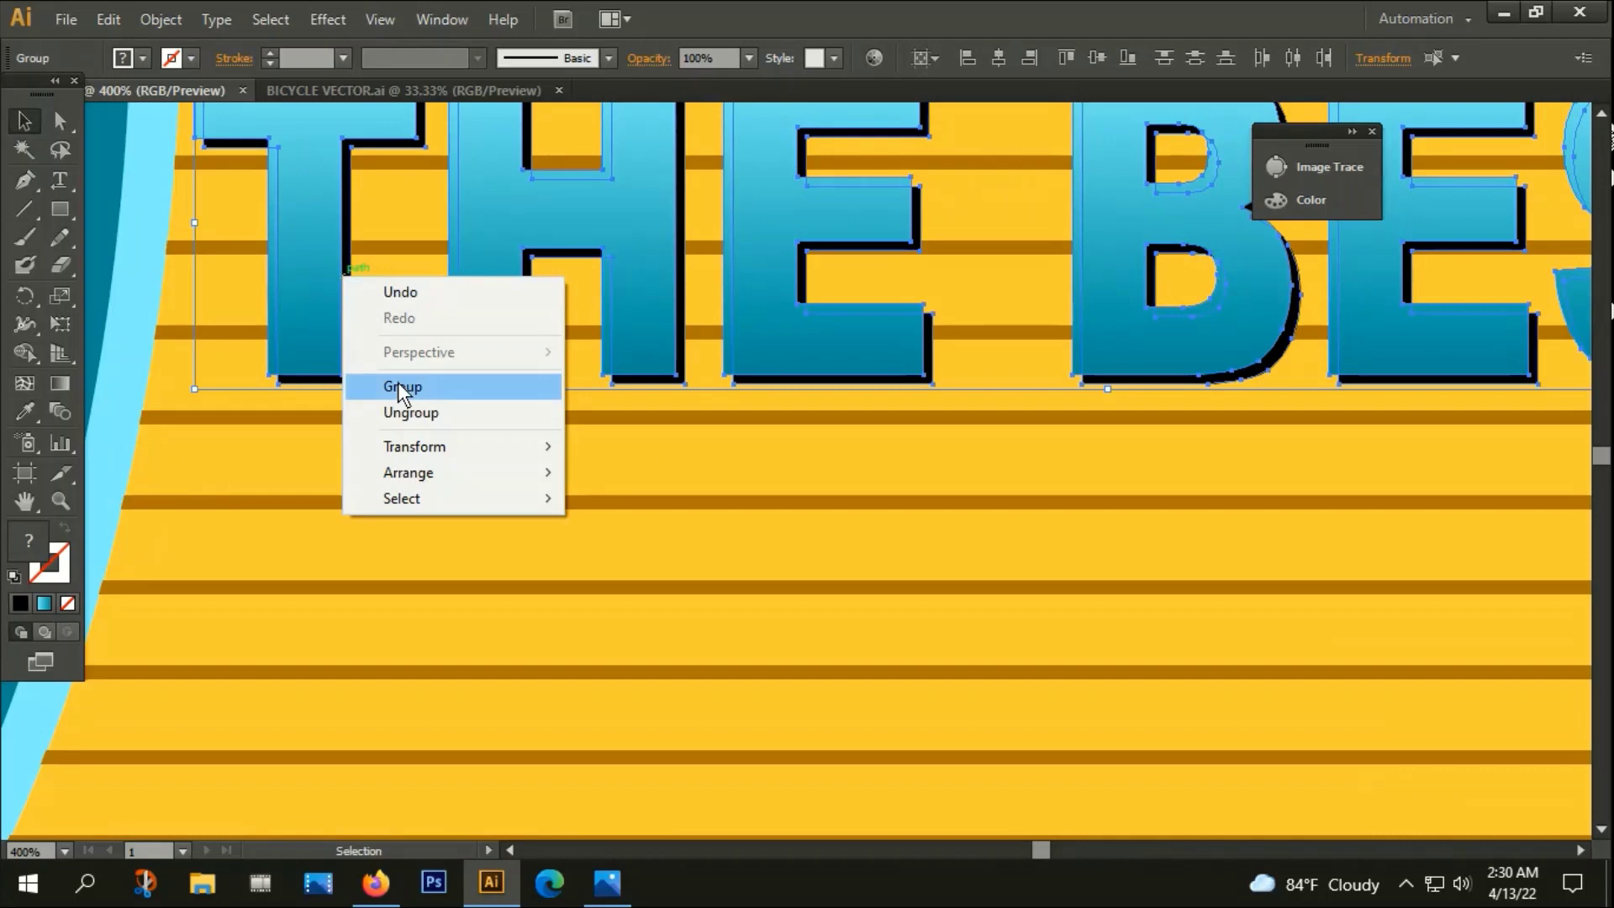
left_click(398, 383)
scroll(414, 376, "down", 5)
left_click_drag(295, 219, 635, 386)
right_click(522, 332)
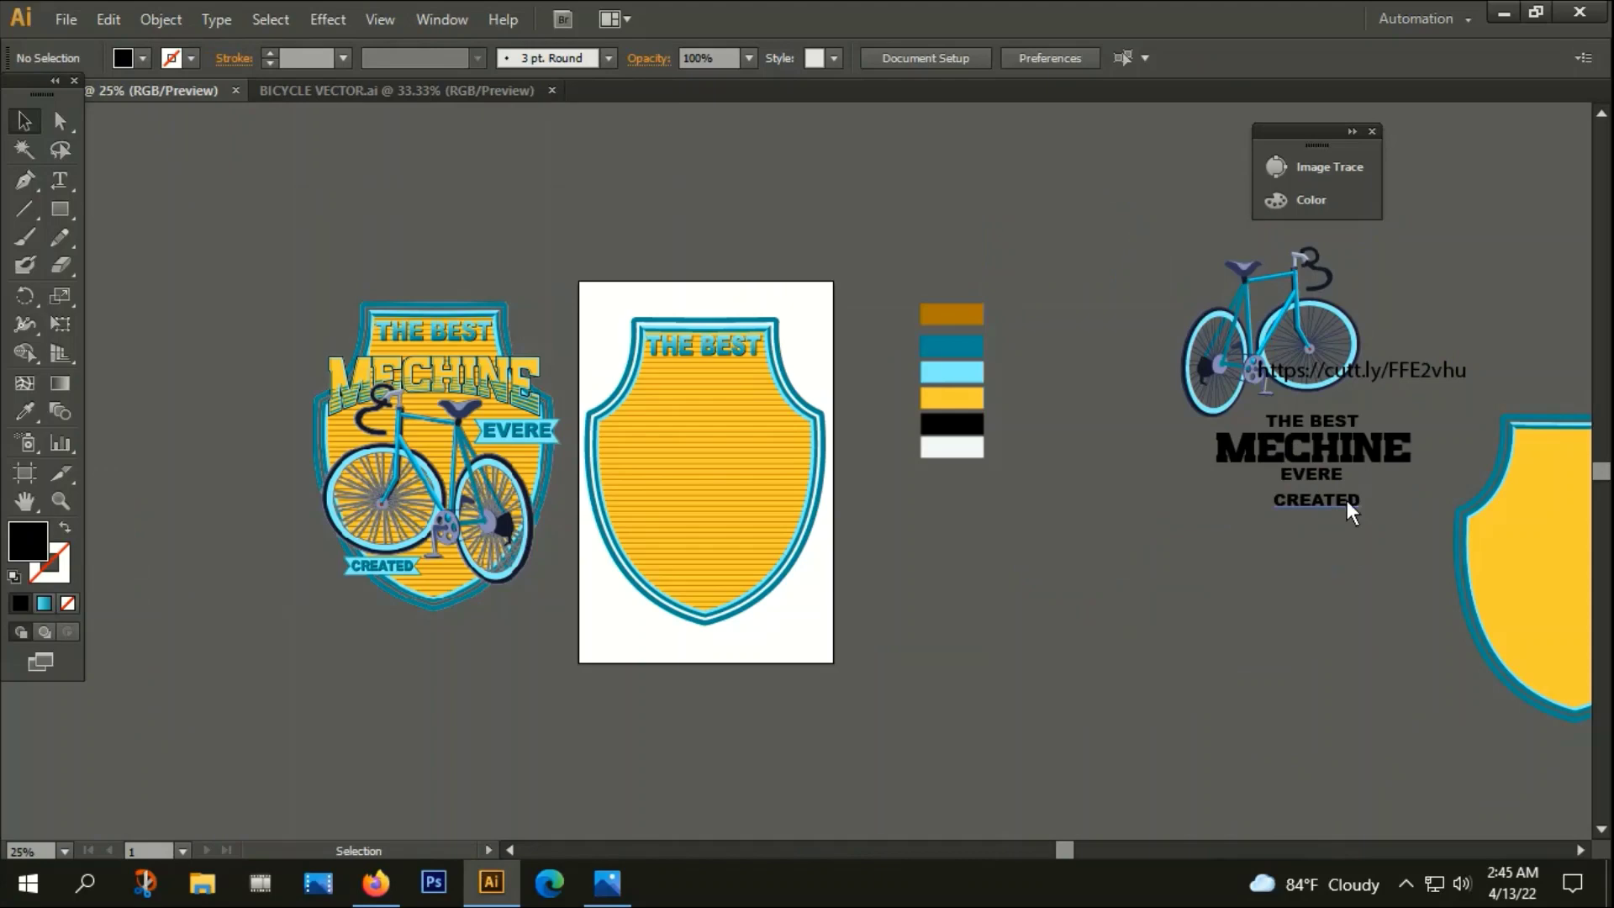
Place a copy of the MECHINE text across the shield below THE BEST and bring it to the front
left_click(1338, 452)
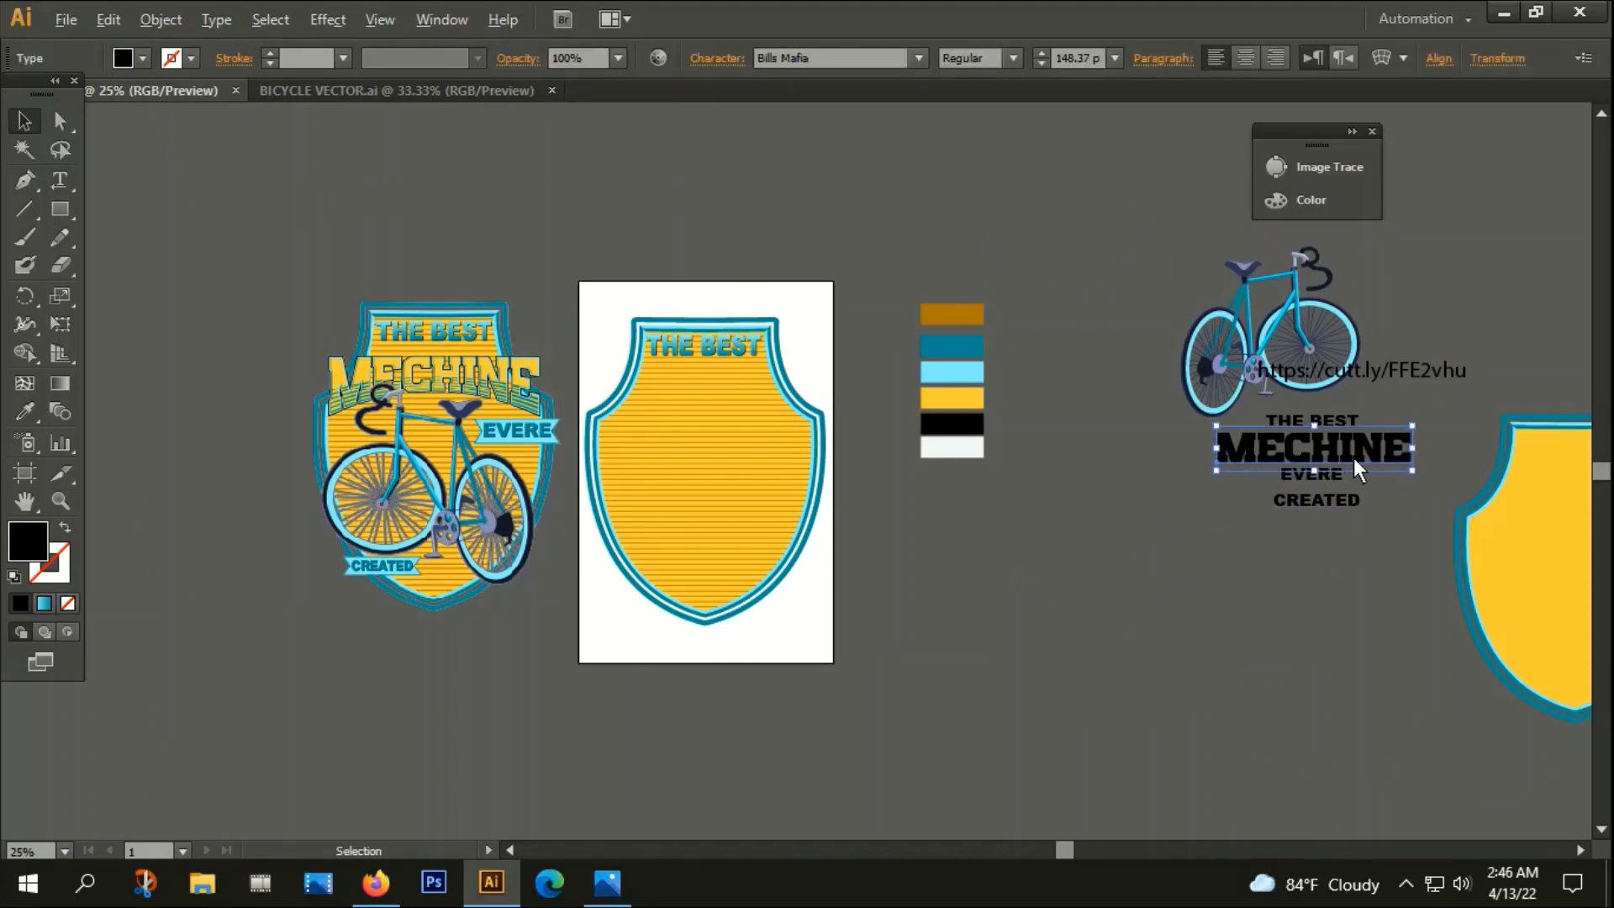
left_click_drag(1353, 458, 740, 432)
right_click(741, 433)
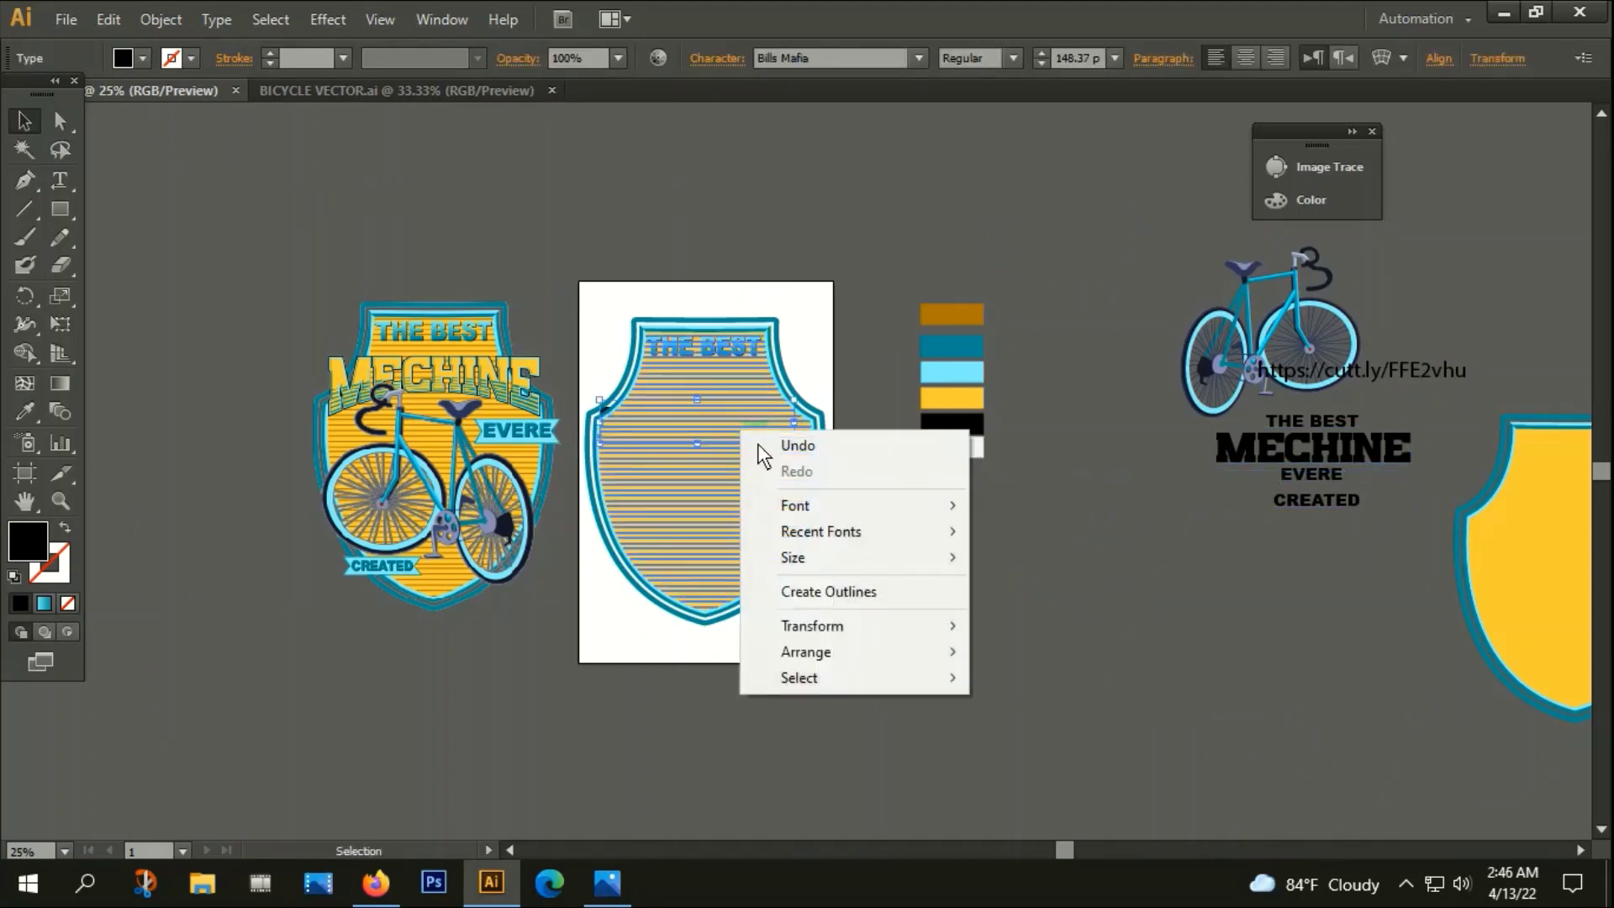
mouse_move(837, 652)
left_click(1093, 653)
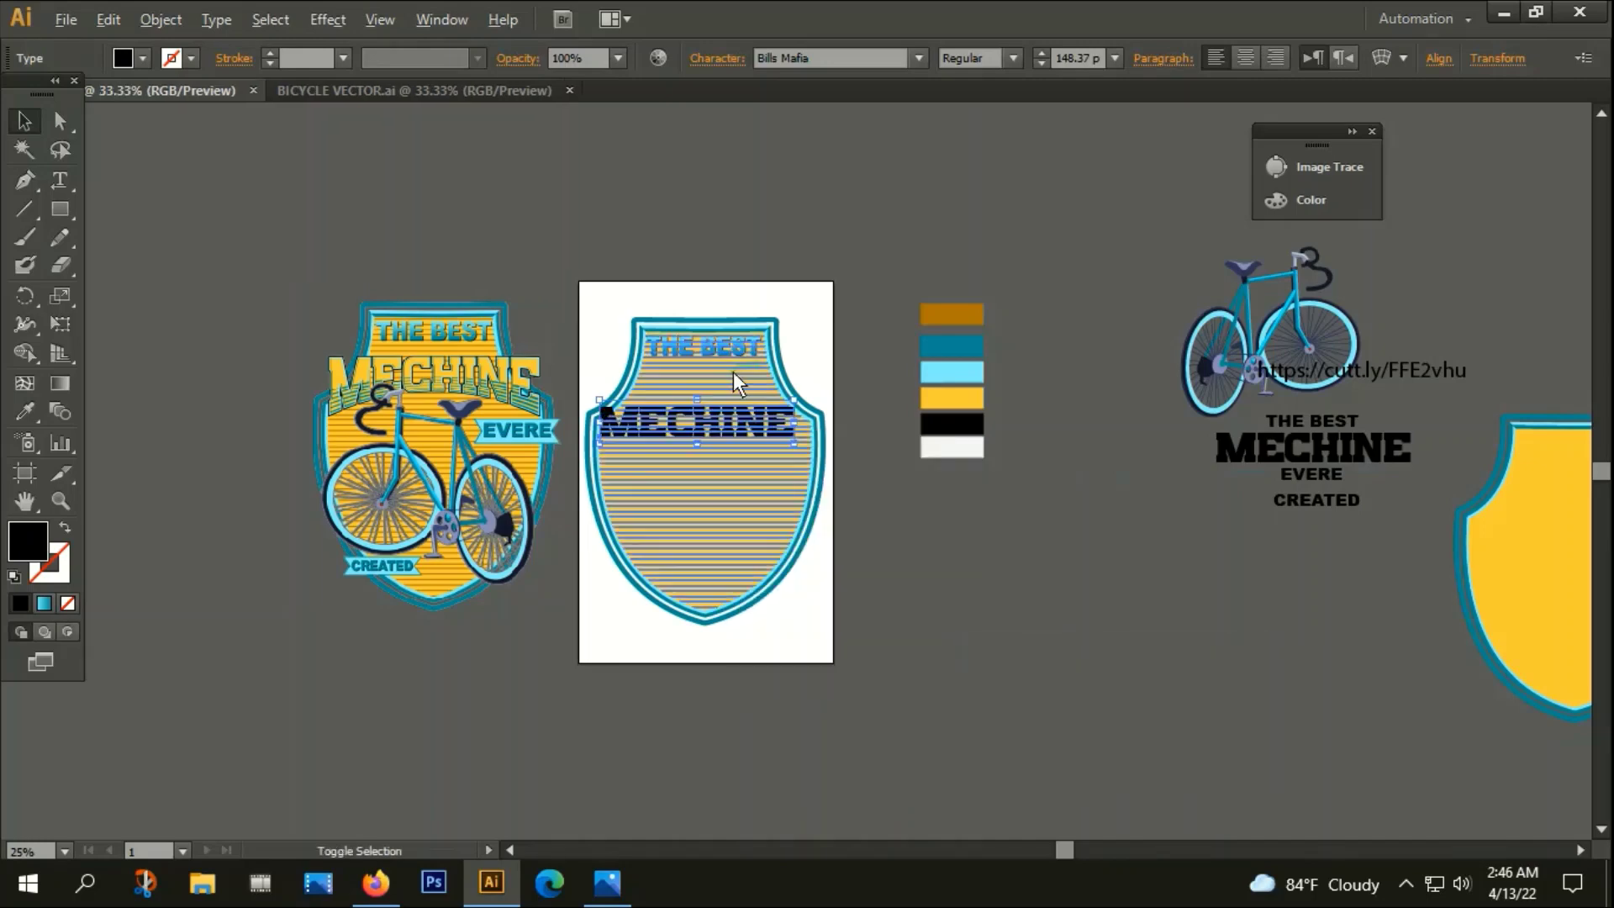
Convert the MECHINE text on the shield to outlines
scroll(733, 372, "up", 2)
right_click(803, 483)
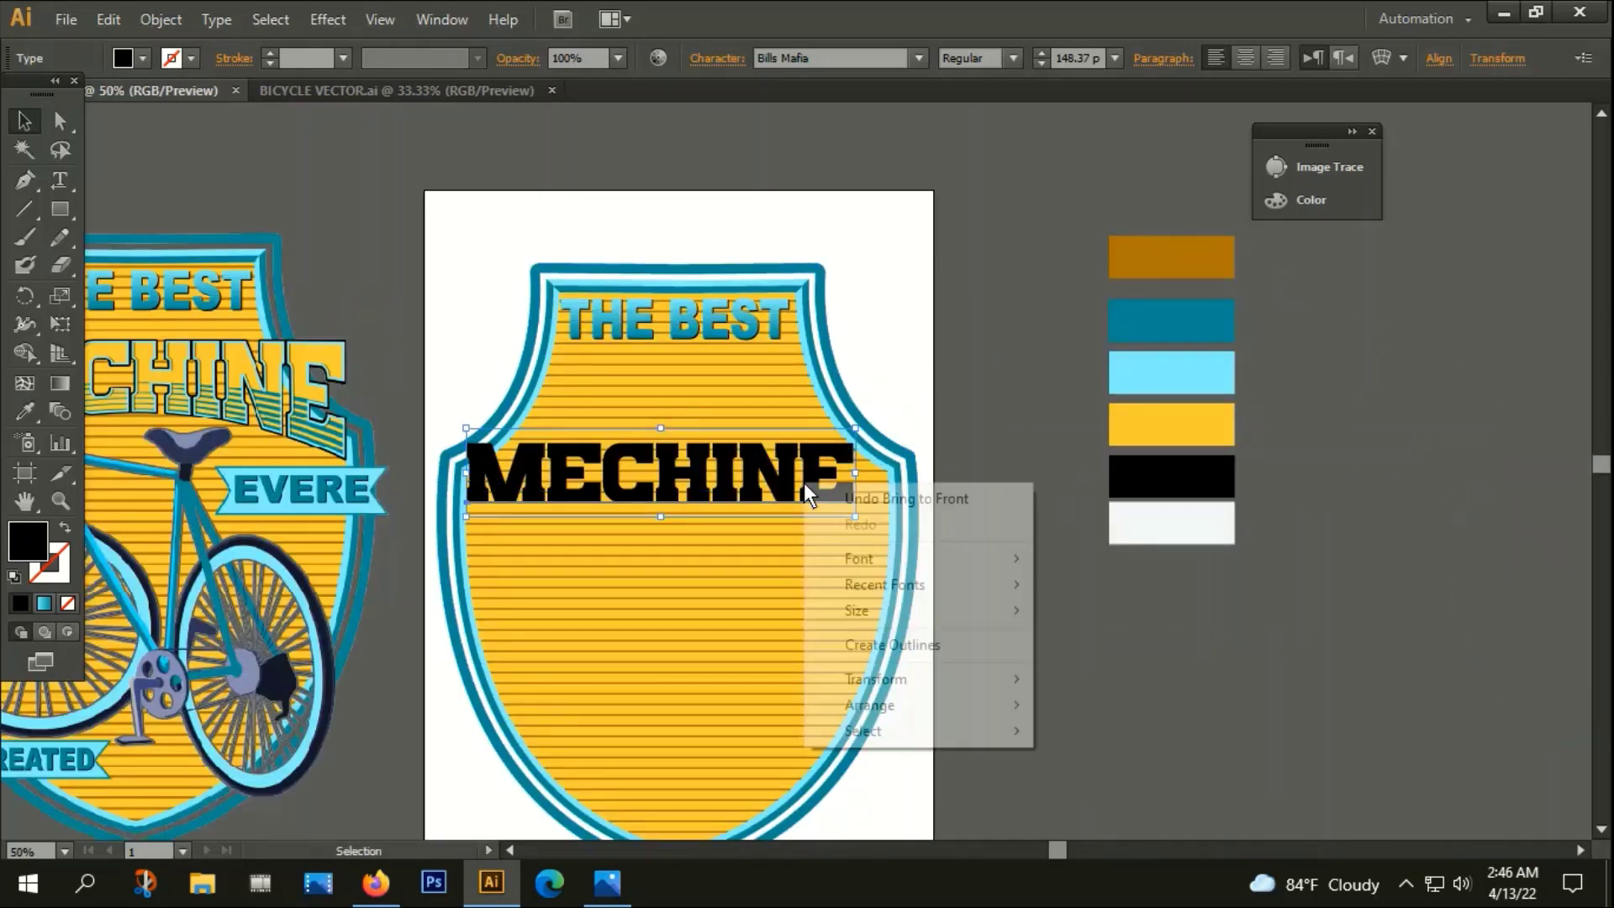
left_click(894, 636)
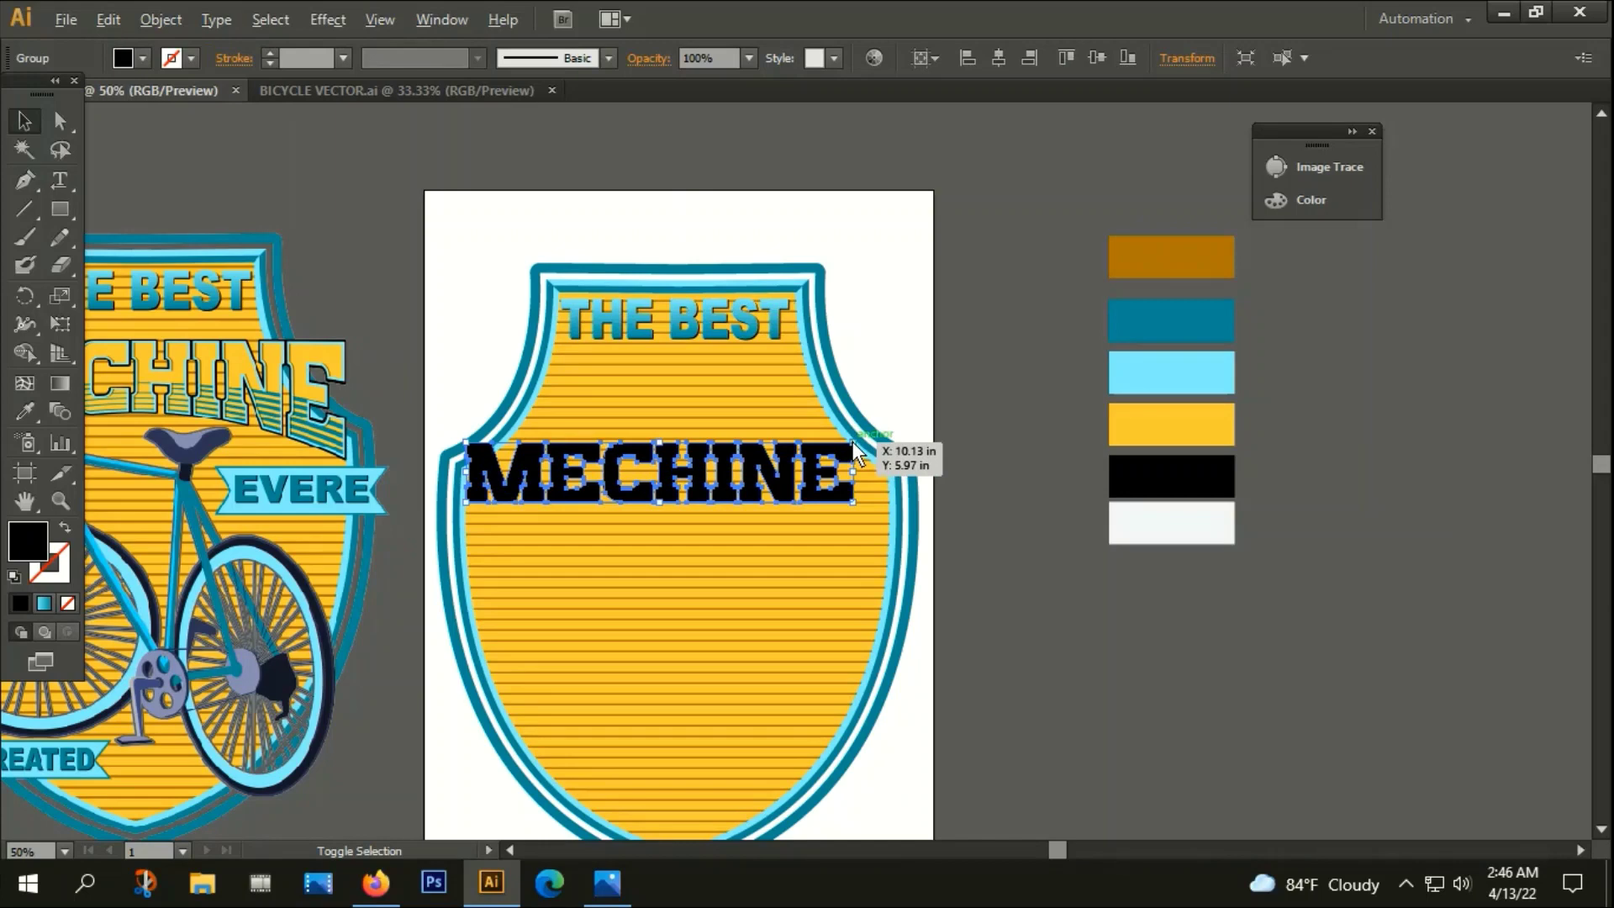
Enlarge the outlined MECHINE lettering to nearly the shield's full width and centre it horizontally
mouse_move(854, 442)
left_mouse_down()
mouse_move(900, 433)
mouse_move(865, 436)
left_mouse_up()
key("ctrl+plus")
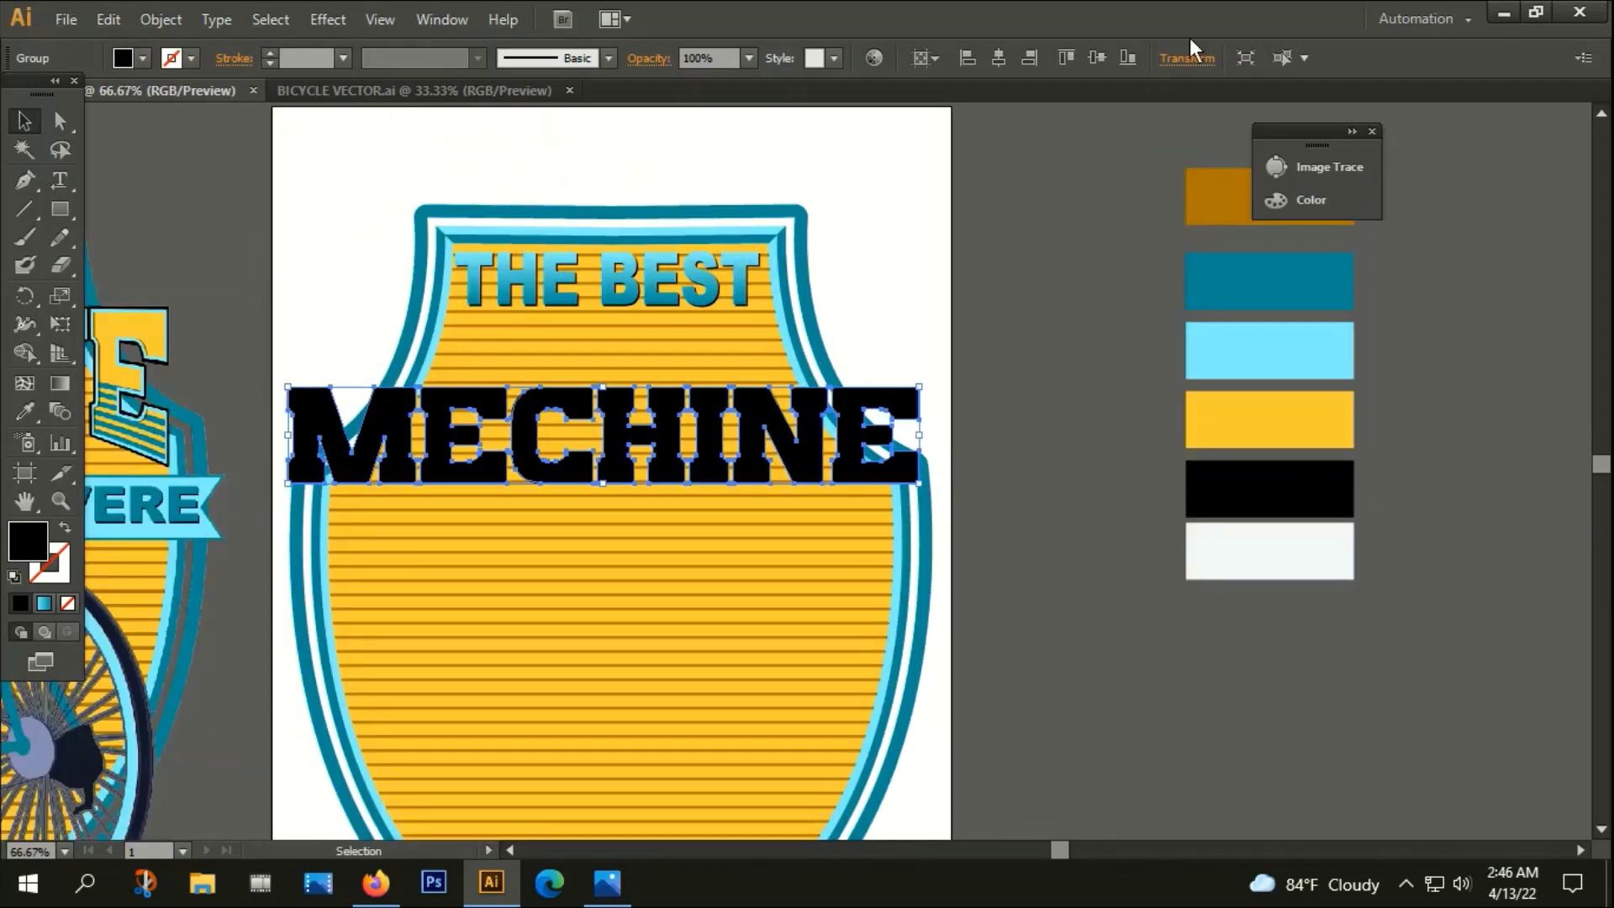
left_click(998, 60)
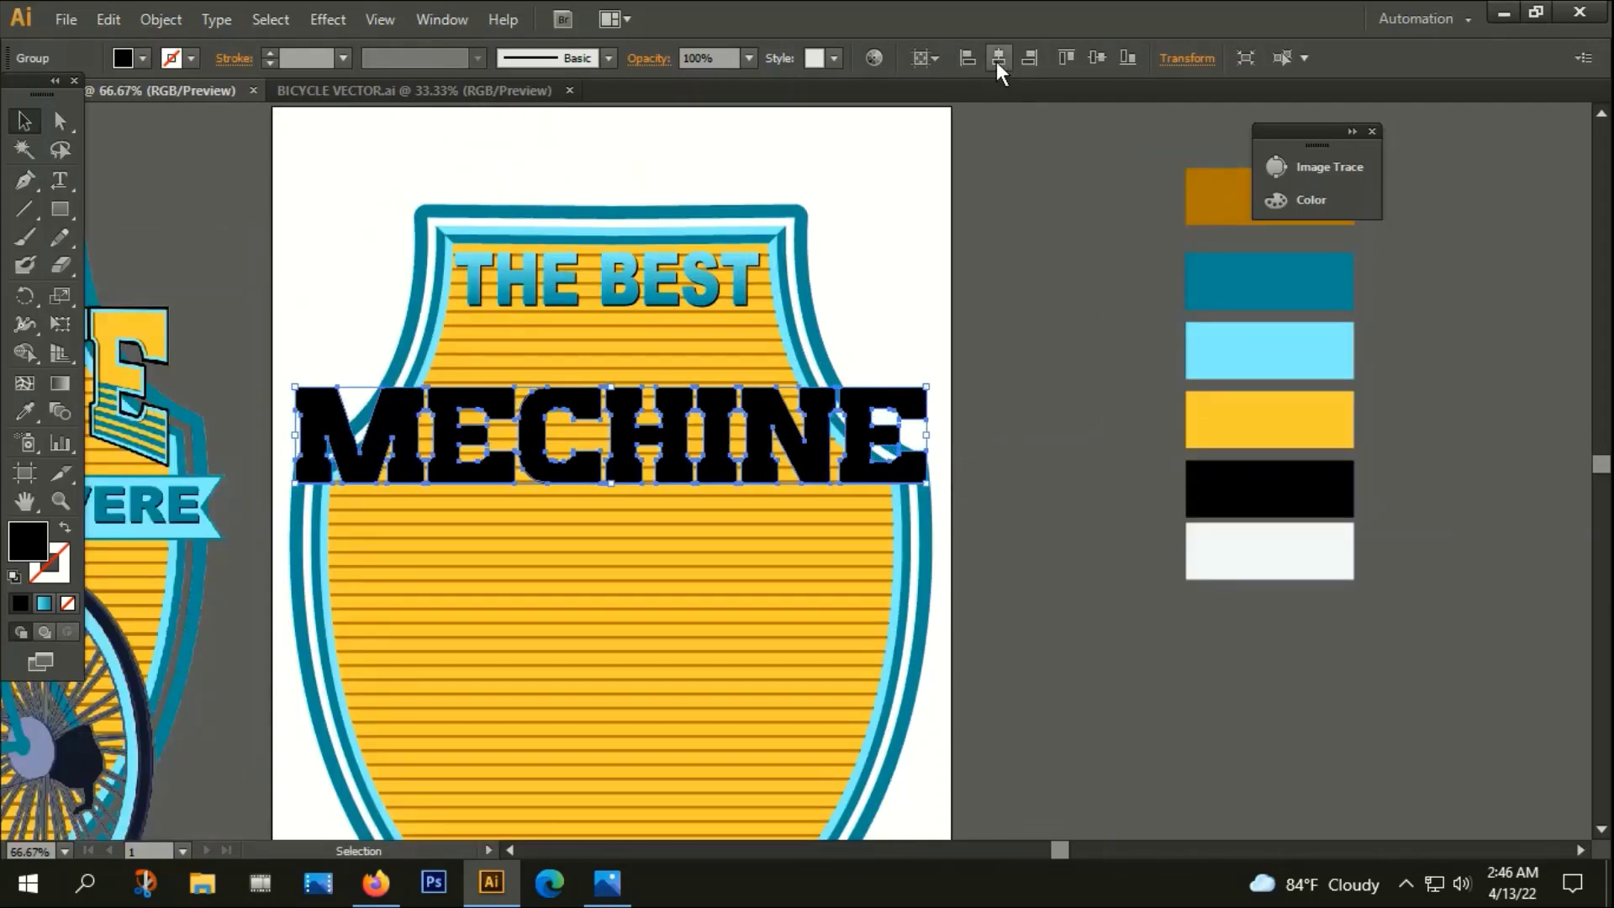
left_click(1009, 472)
Scale the MECHINE lettering about its centre so its ends stop at the inner bands of the shield's border
scroll(945, 504, "up", 2)
left_click(829, 385)
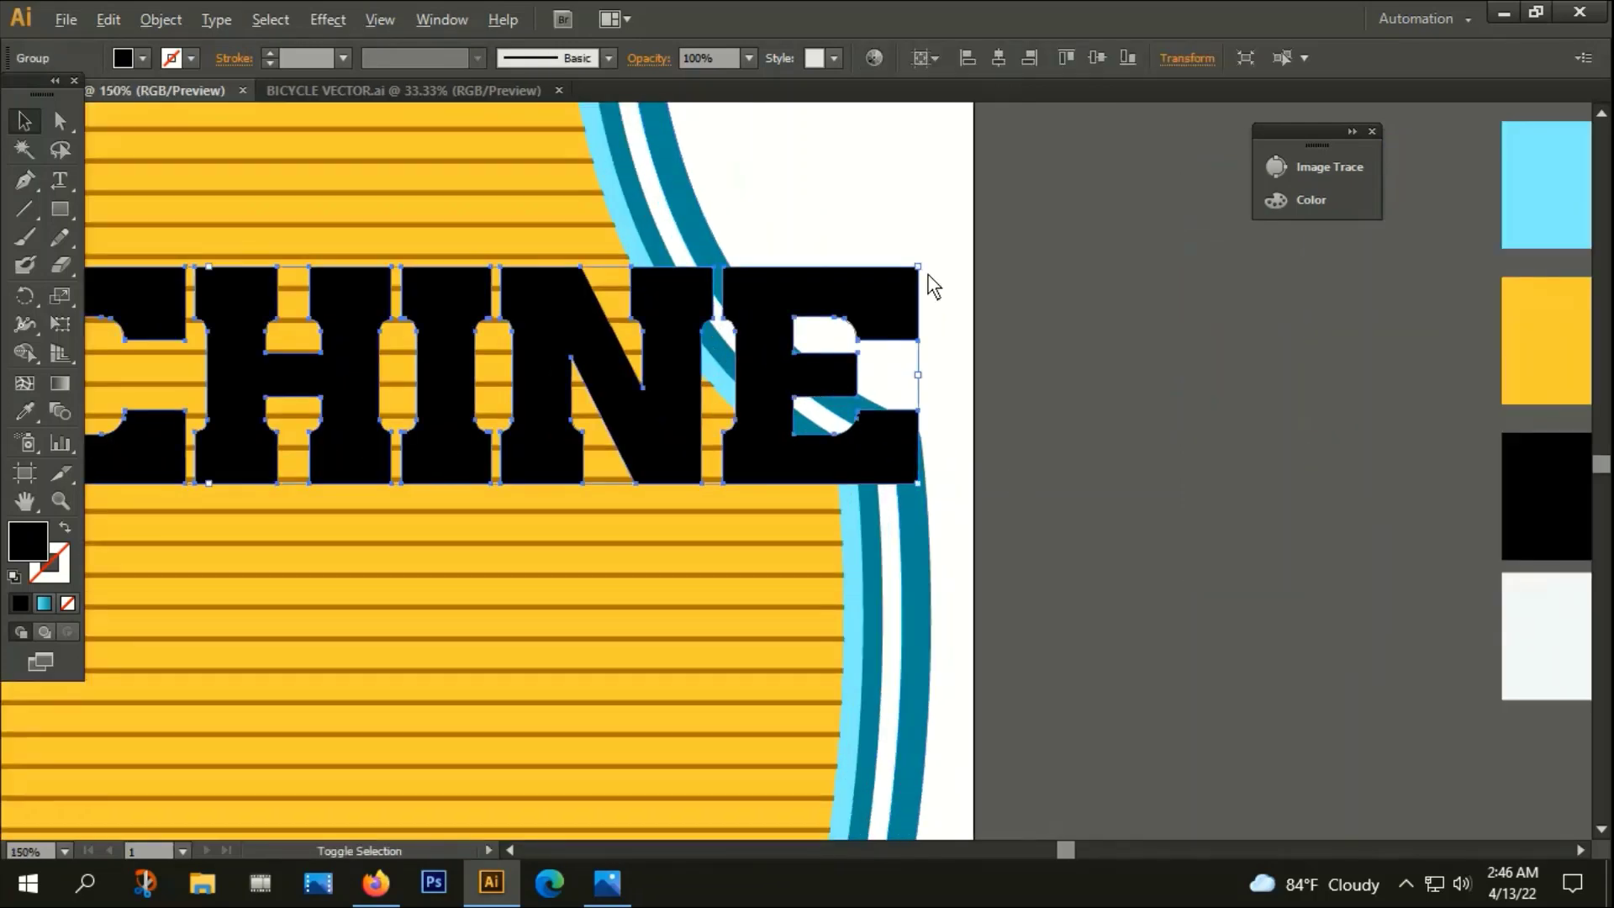
left_click_drag(918, 268, 909, 277)
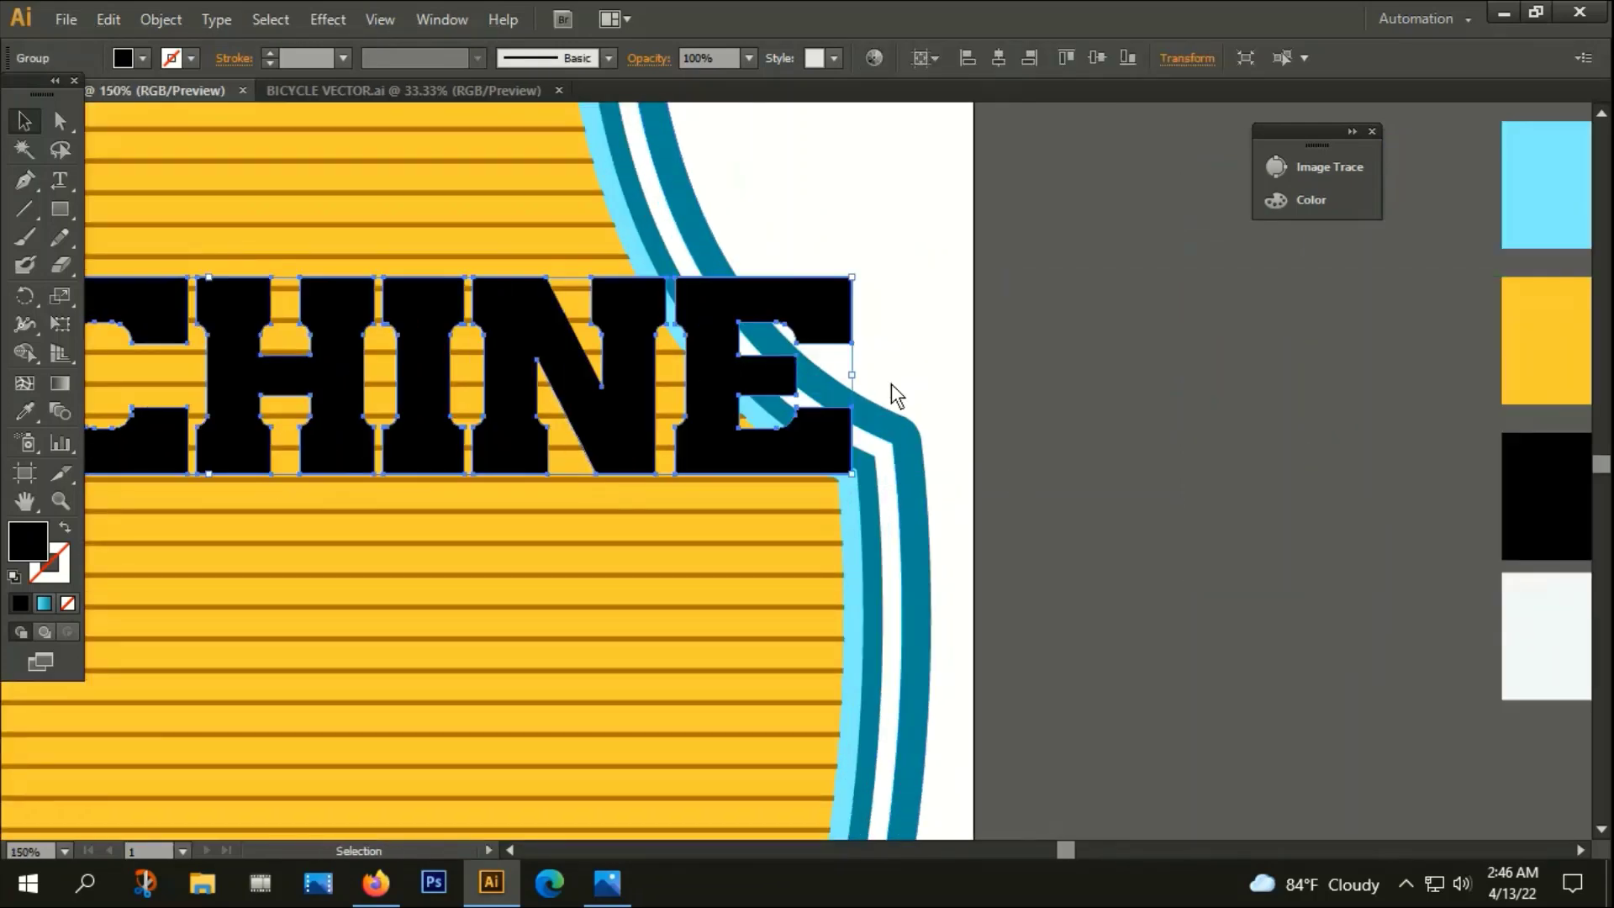
scroll(794, 363, "up", 2)
scroll(796, 363, "up", 1)
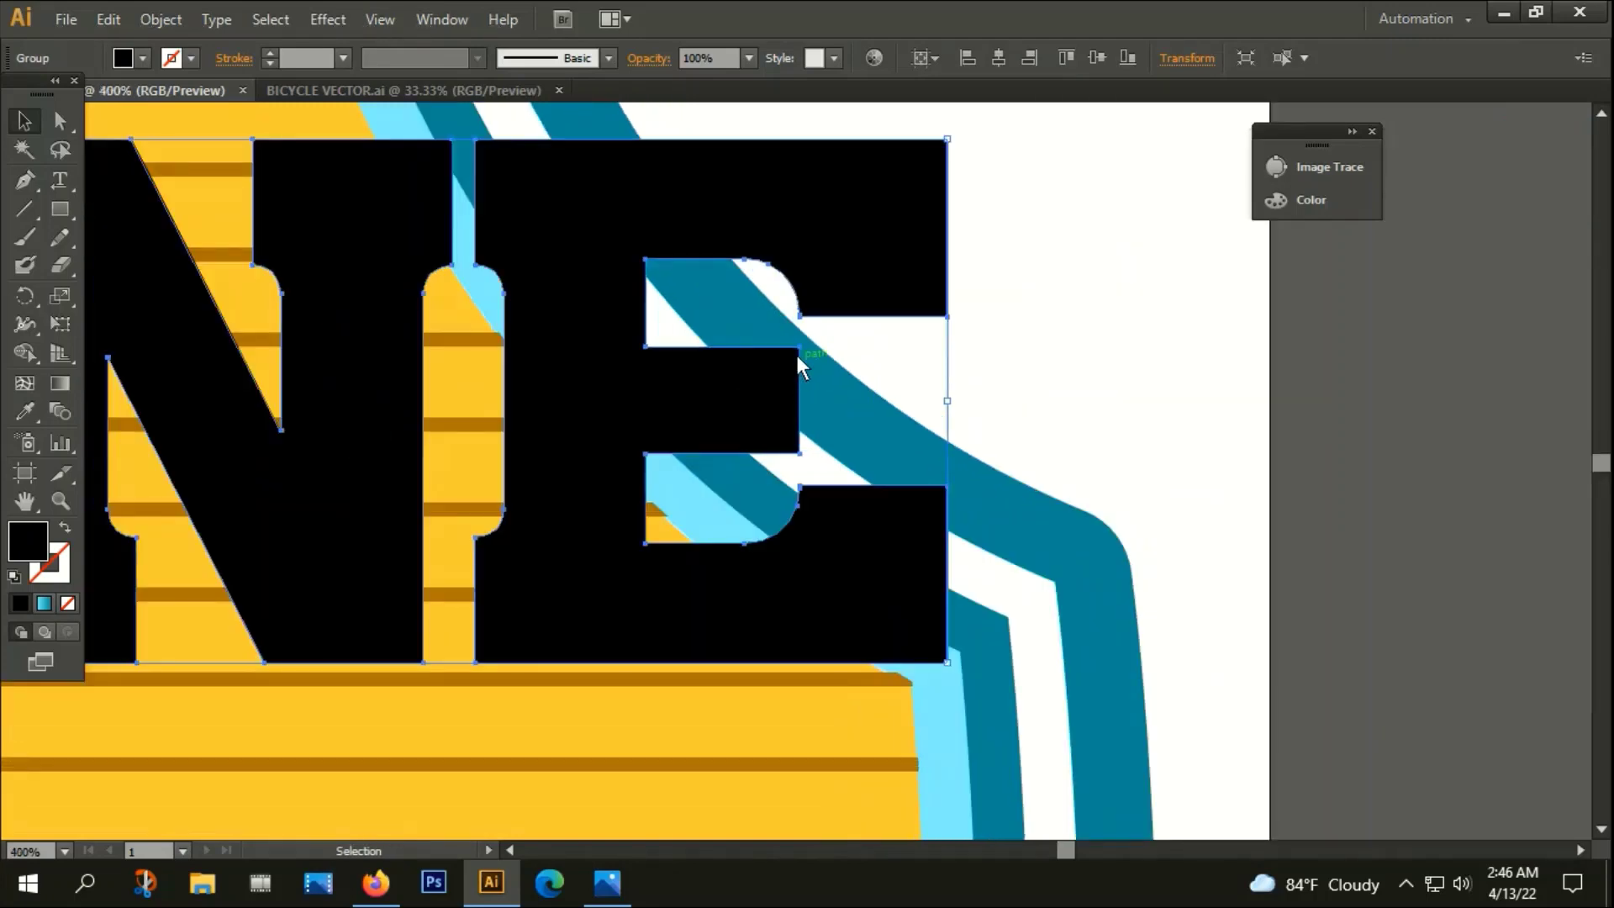
left_click_drag(947, 670, 962, 666)
left_click(1092, 446)
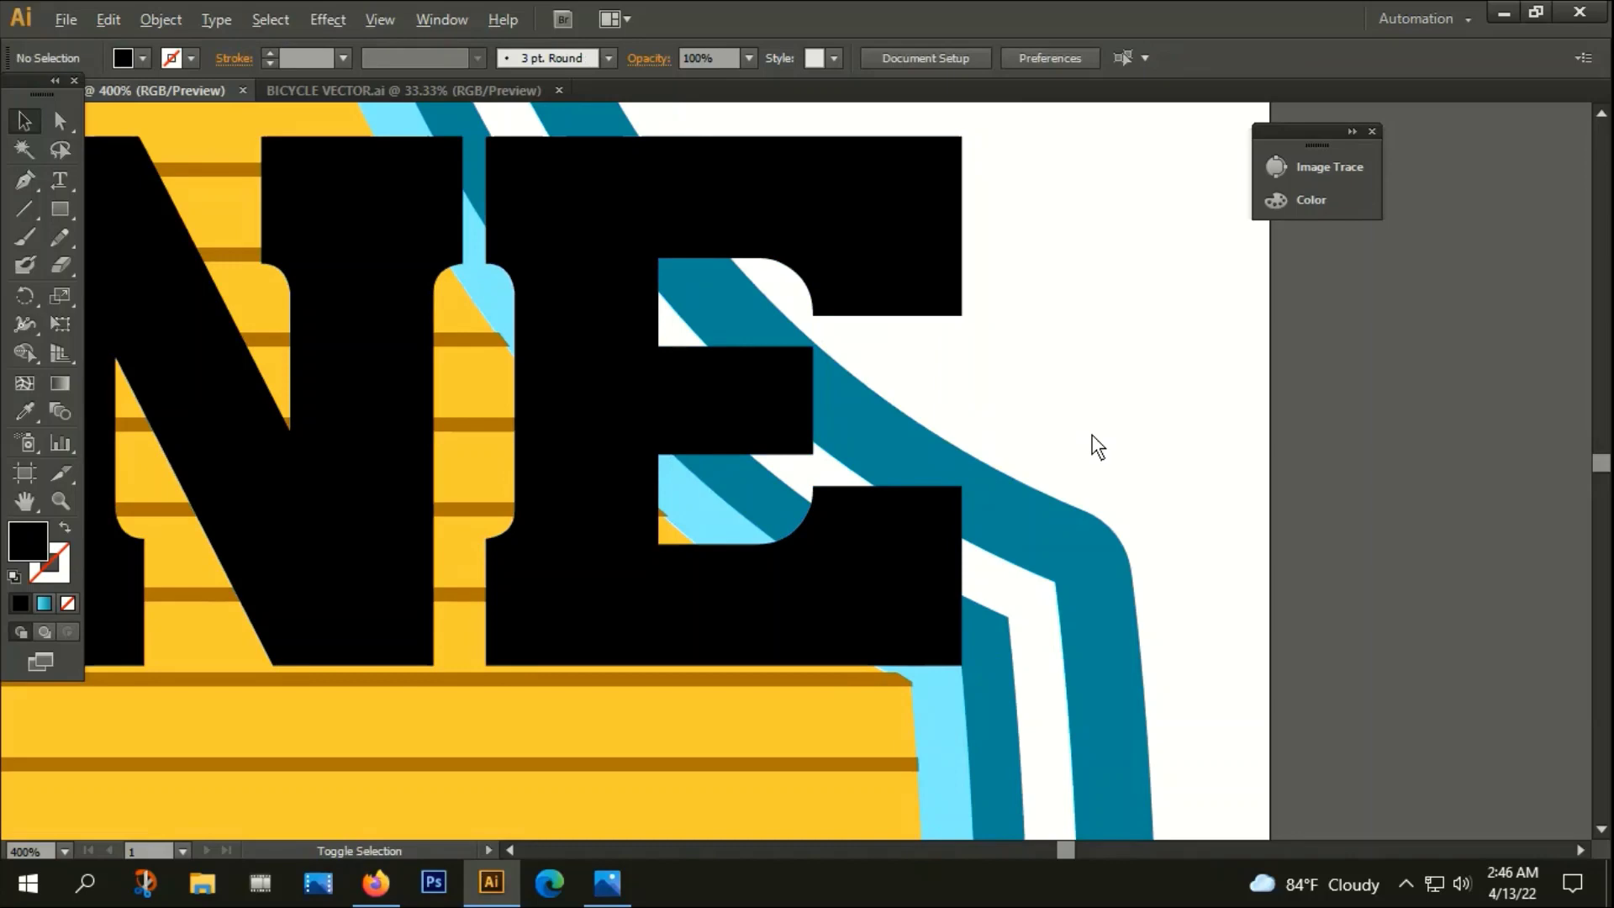
Fill the MECHINE lettering with the light blue sampled from the shield's border
scroll(1092, 446, "down", 5)
left_click_drag(1203, 617, 1350, 601)
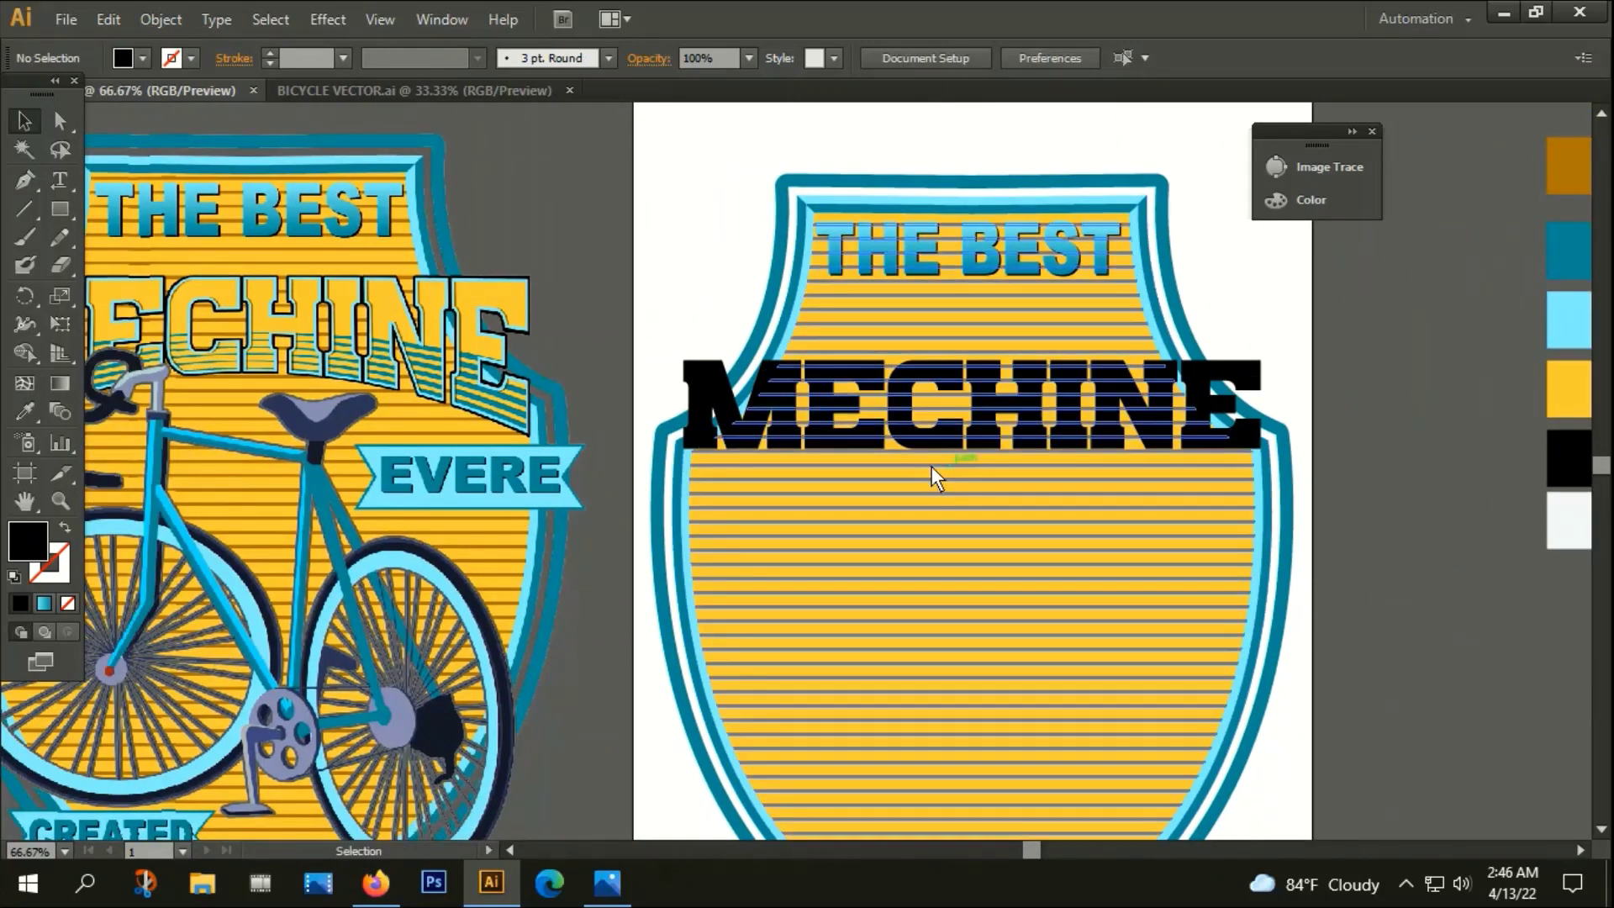
left_click(721, 415)
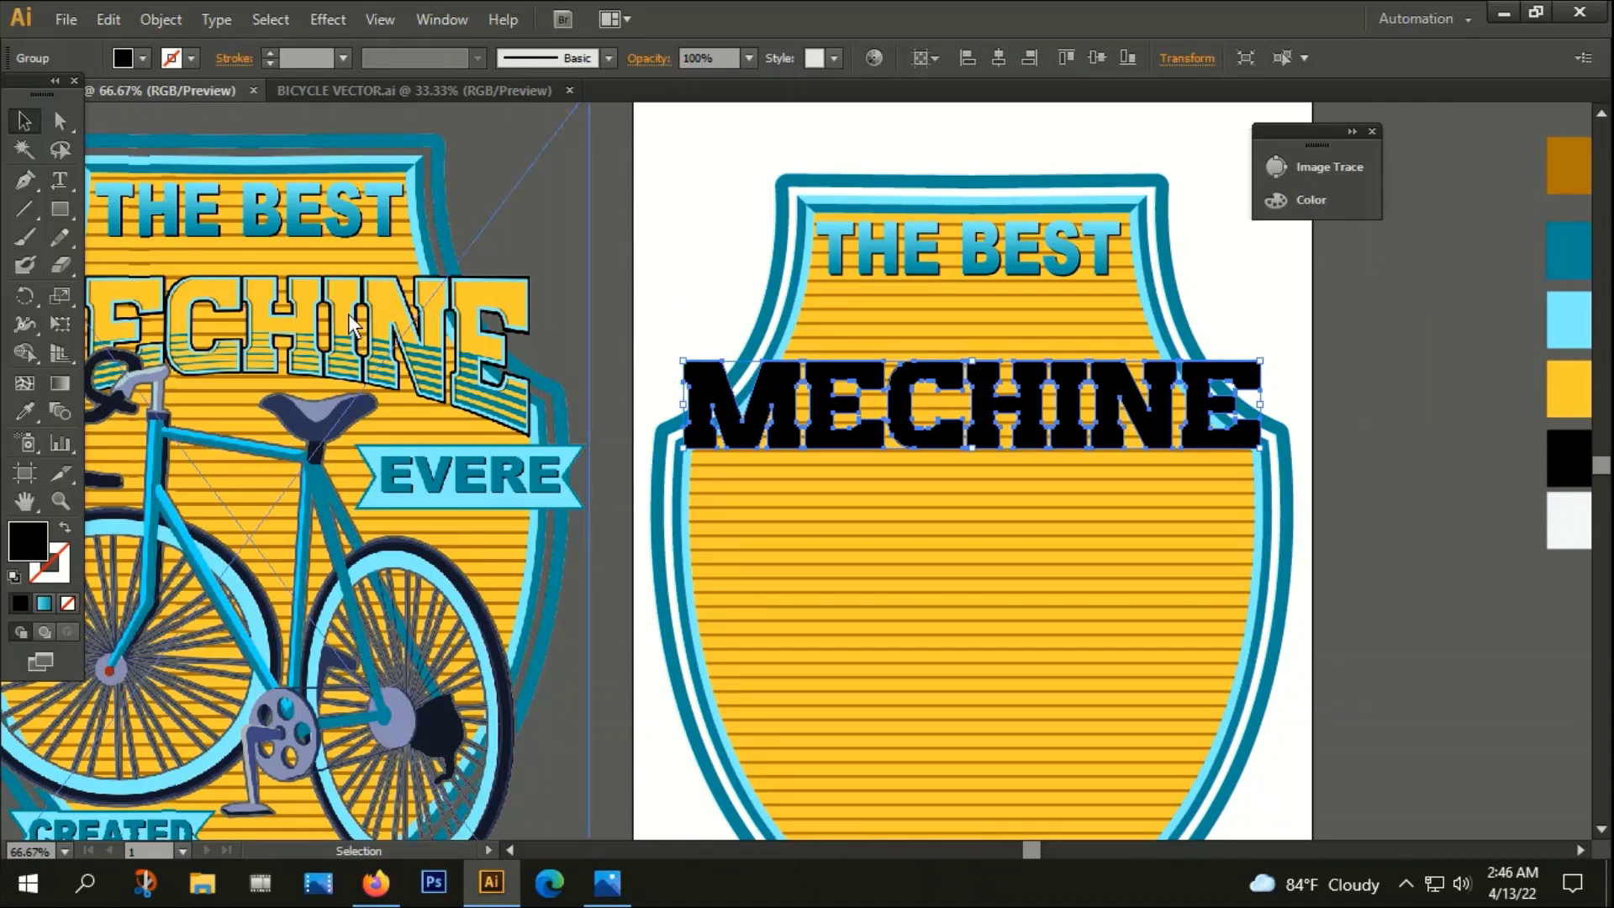
key("i")
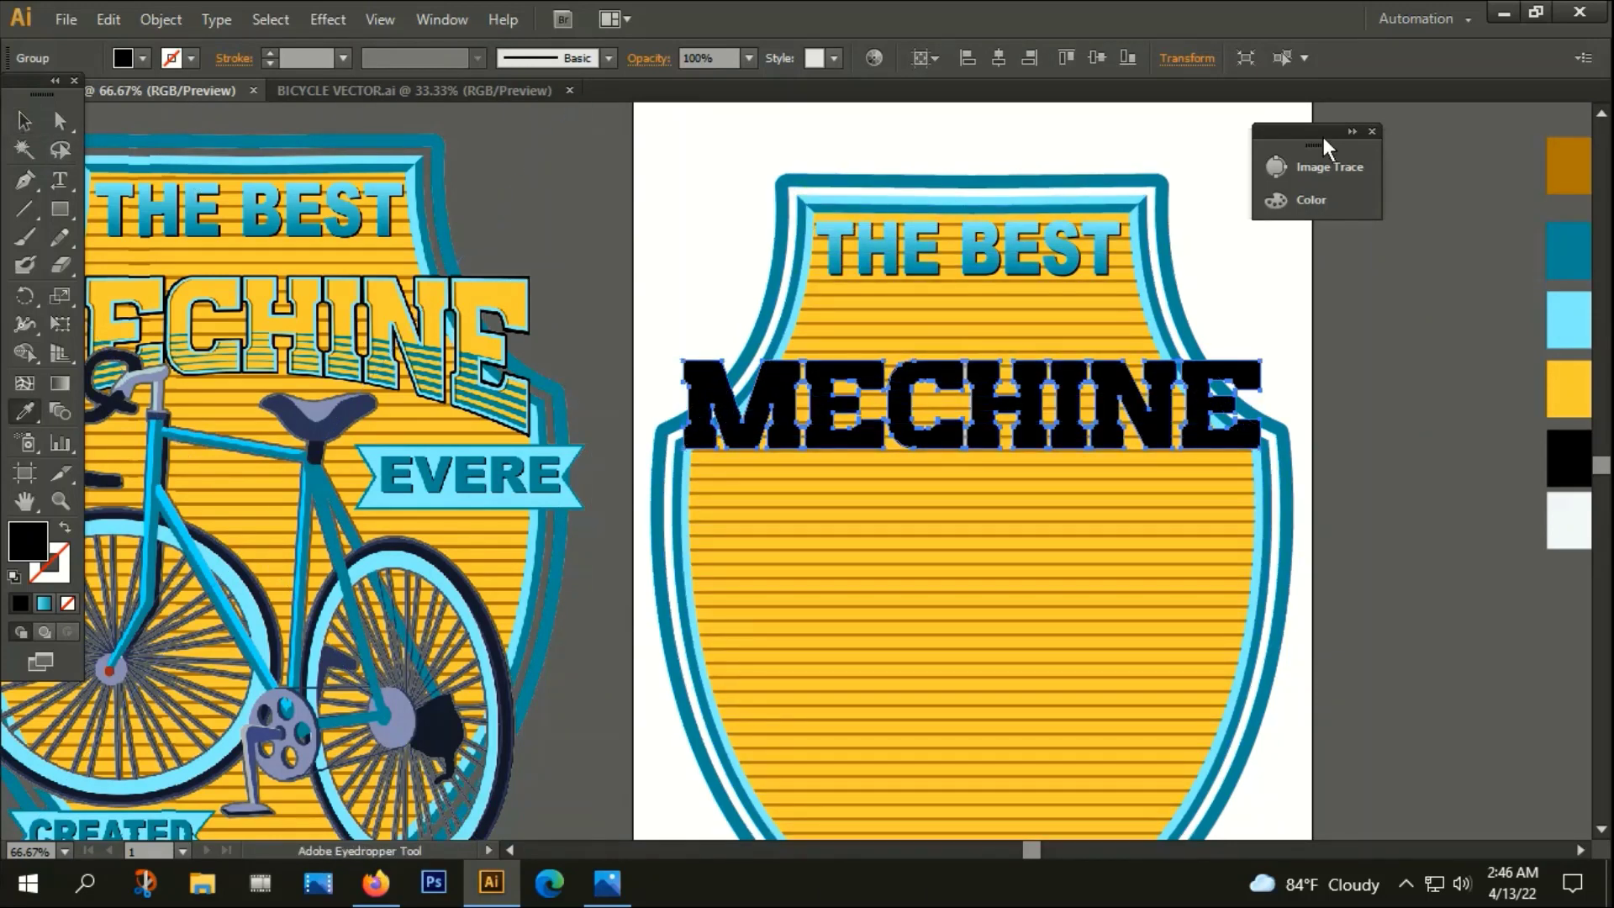
left_click(1065, 199)
key("v")
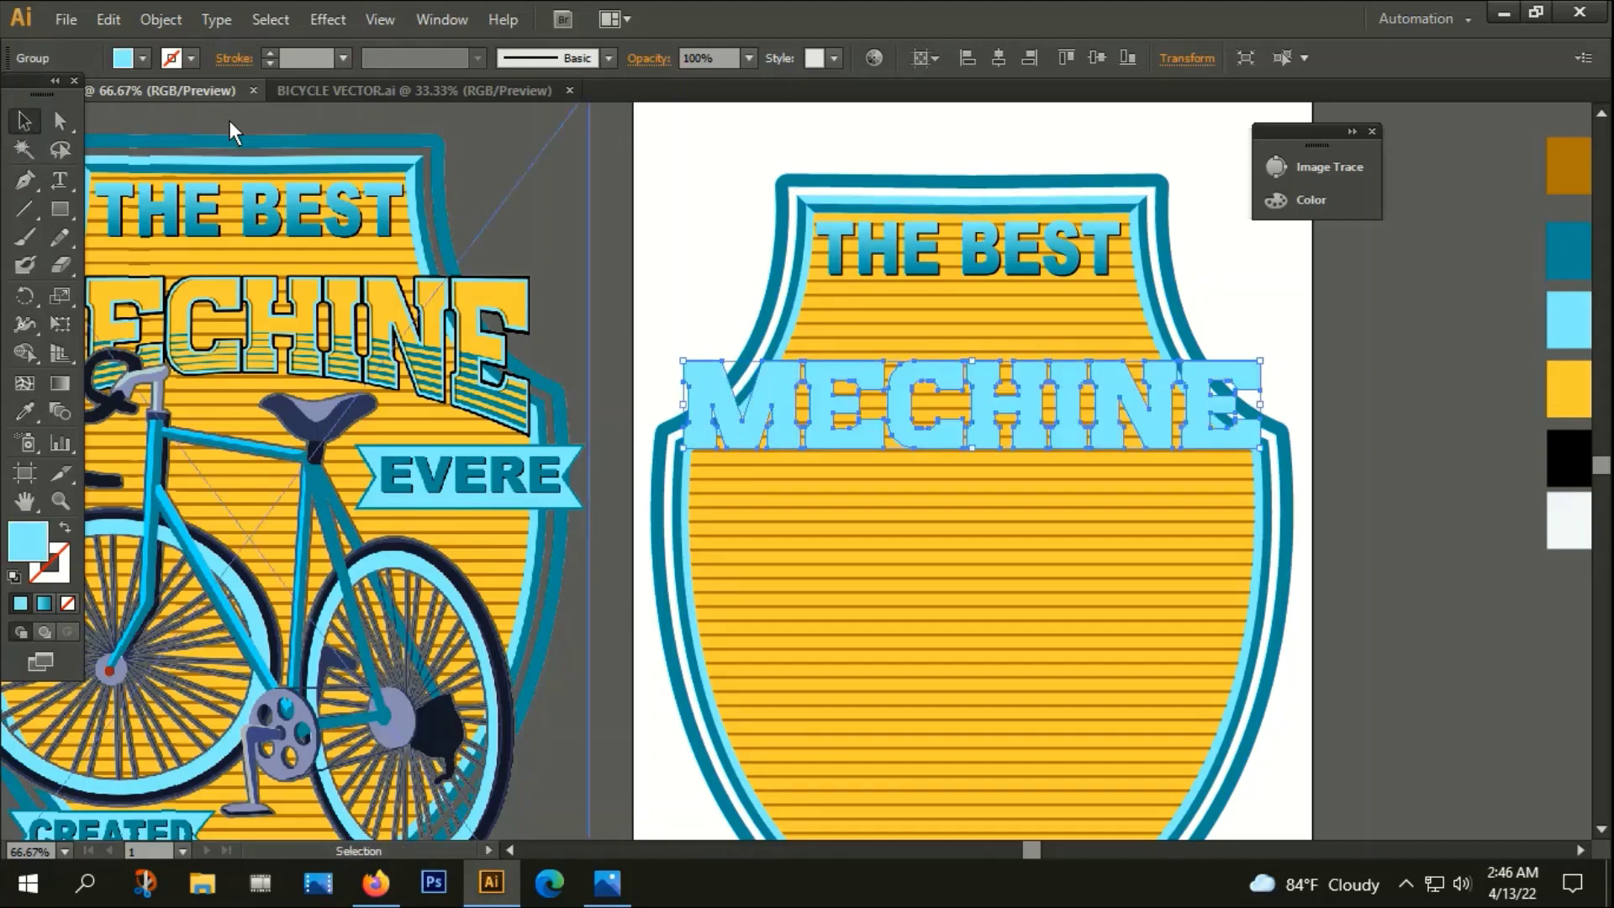
Create a 3 px offset path with round joins around the MECHINE lettering
left_click(160, 19)
mouse_move(185, 495)
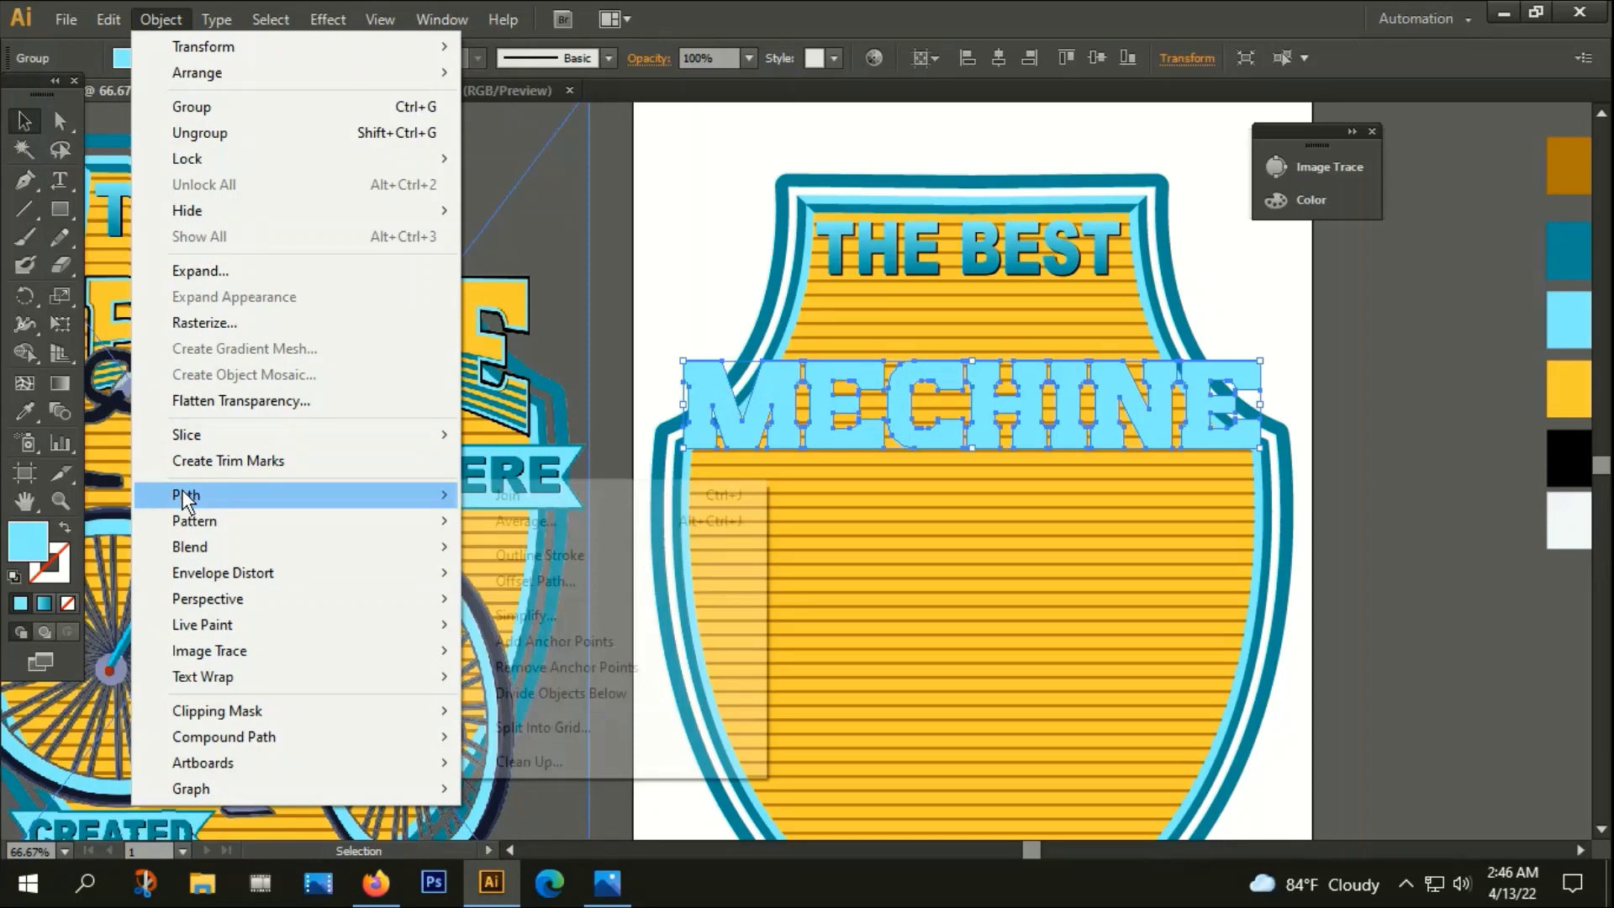
left_click(529, 580)
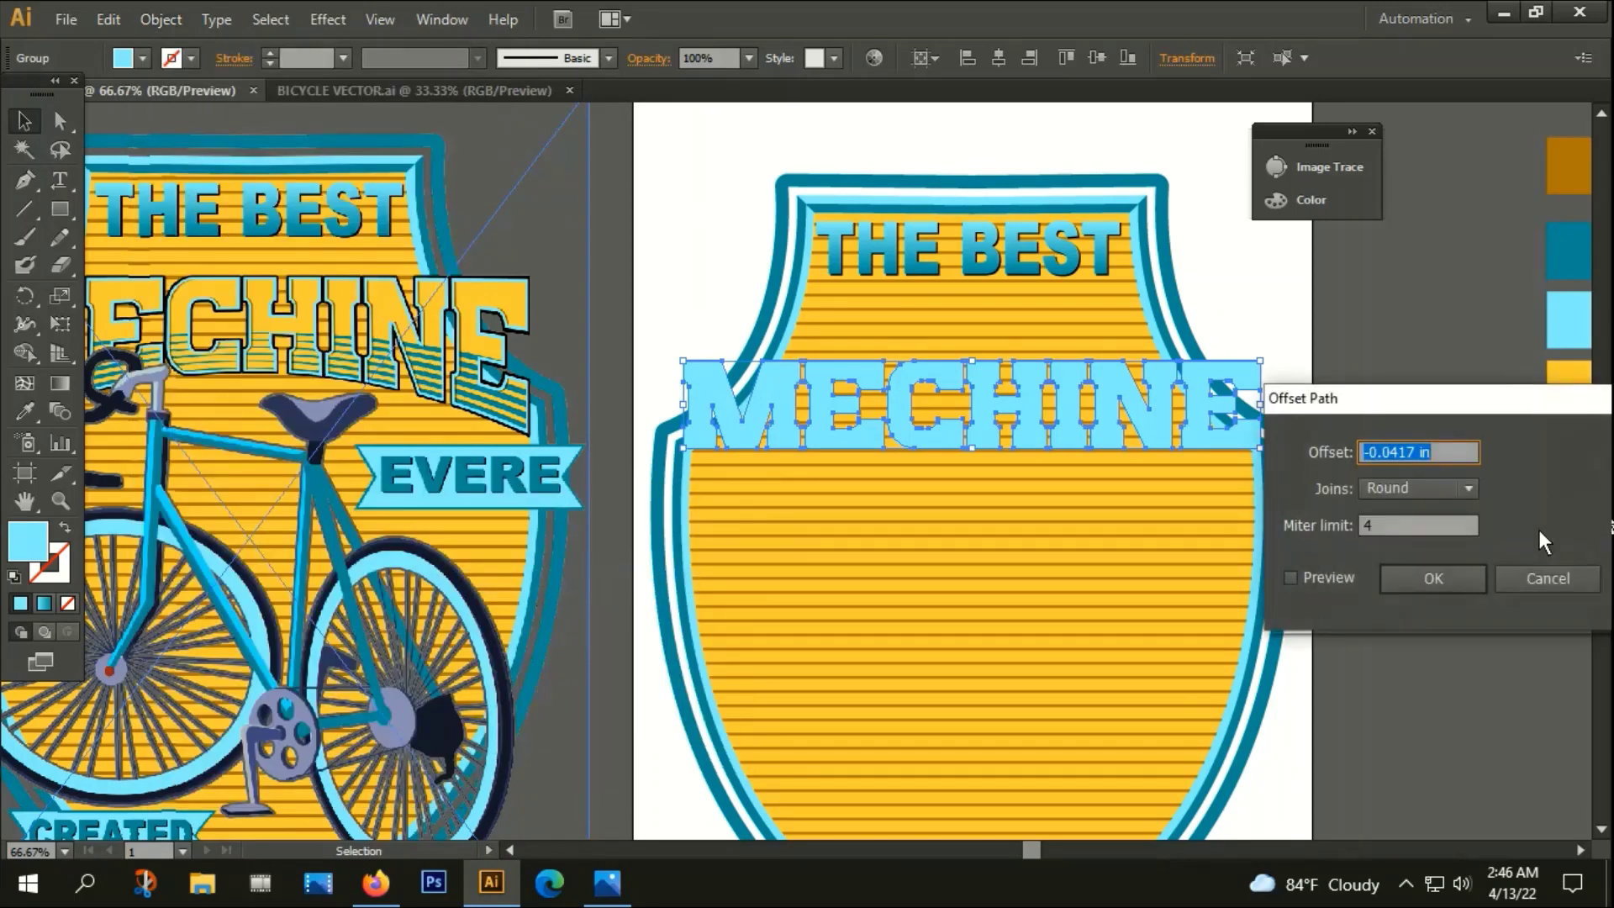
type("3px")
left_click(1415, 576)
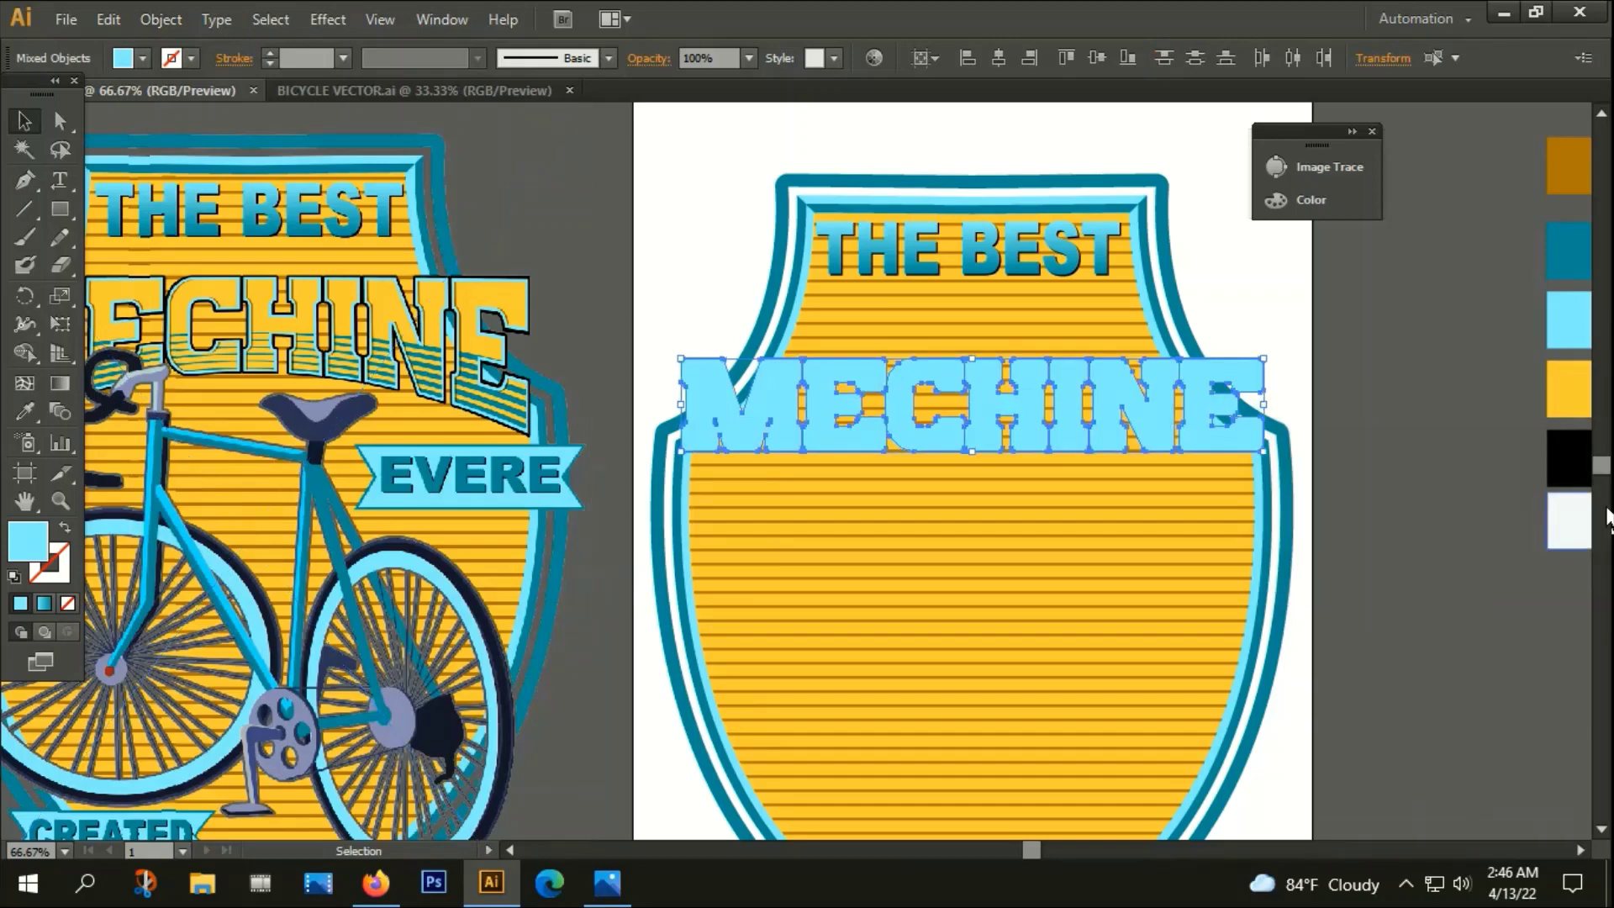
Fill the offset shapes behind the MECHINE lettering with black (000000)
double_click(22, 531)
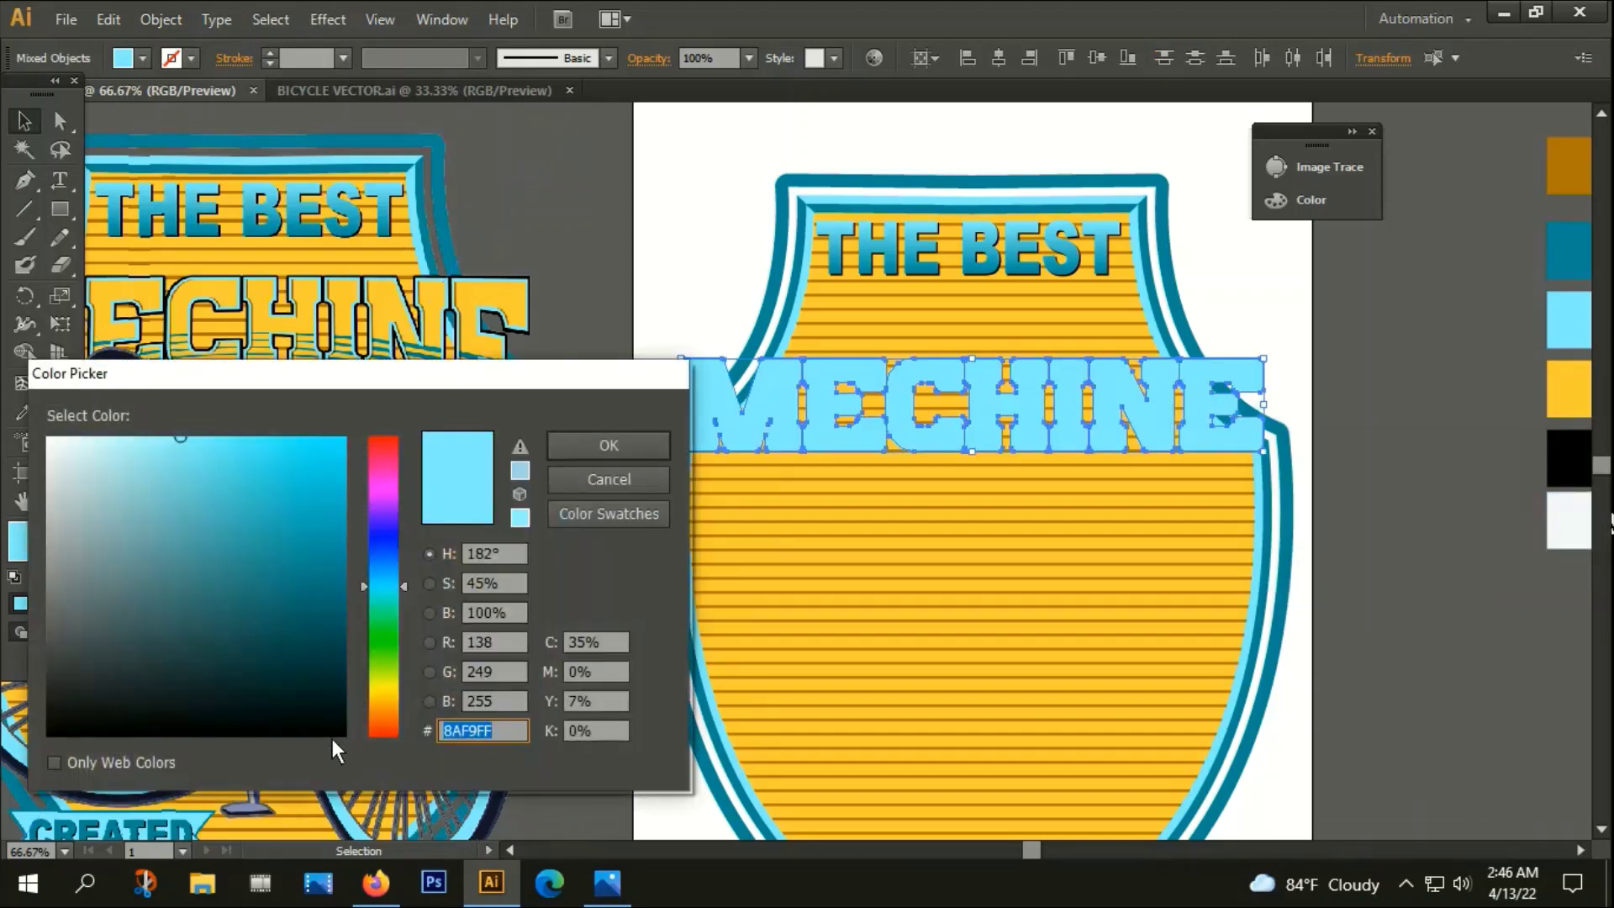
type("000000")
left_click(640, 443)
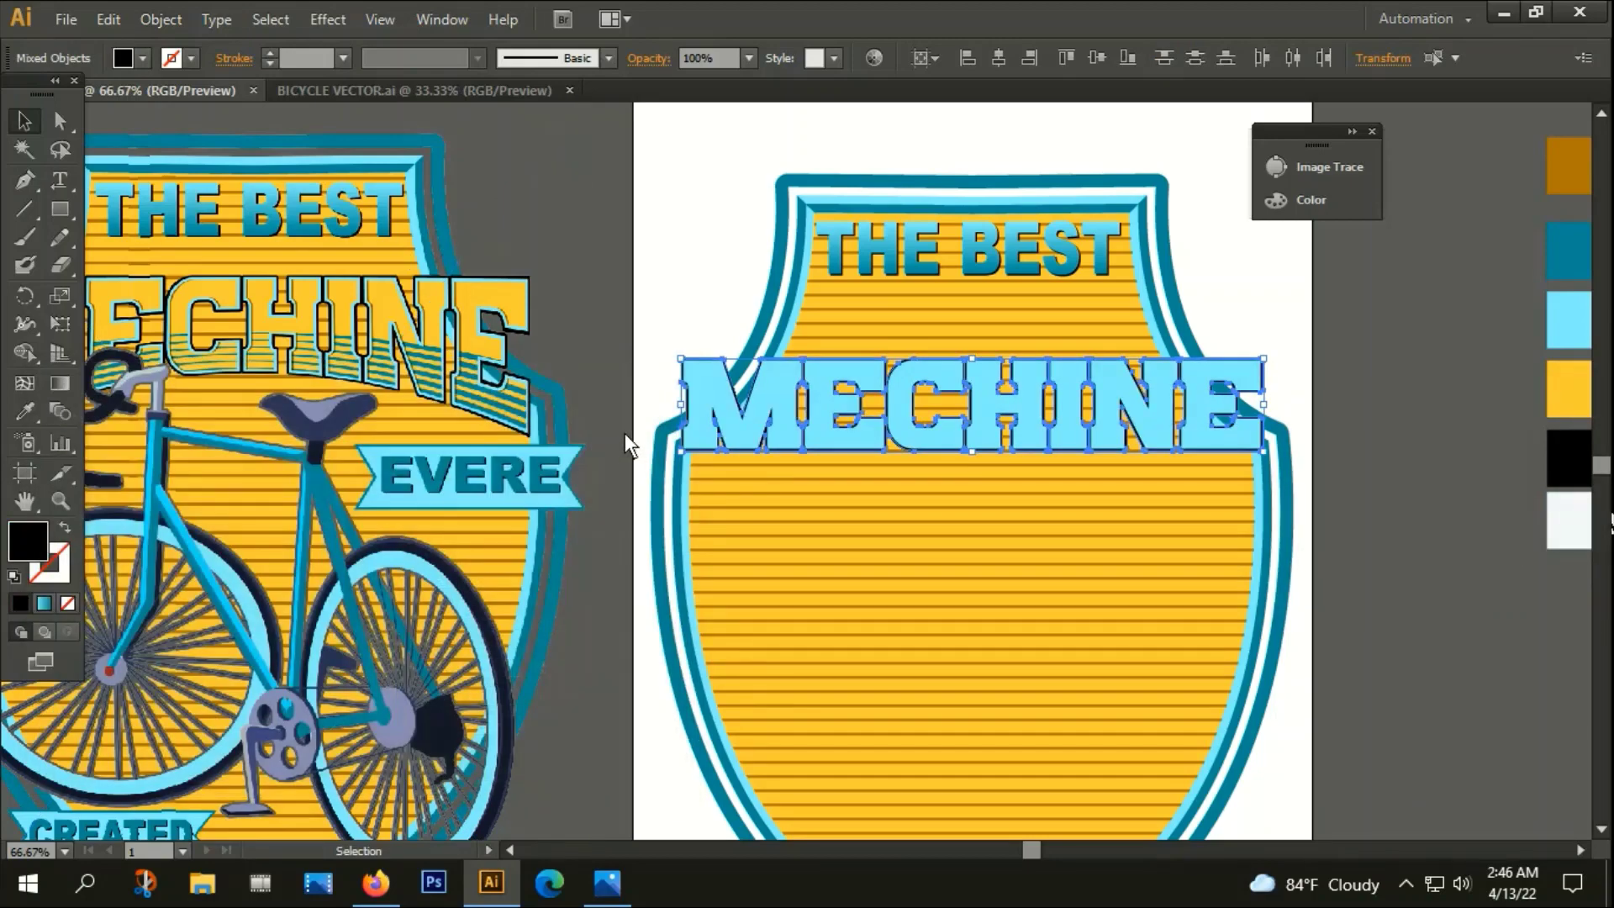
Try to unite the black offset shapes behind the MECHINE lettering with Pathfinder
key("ctrl")
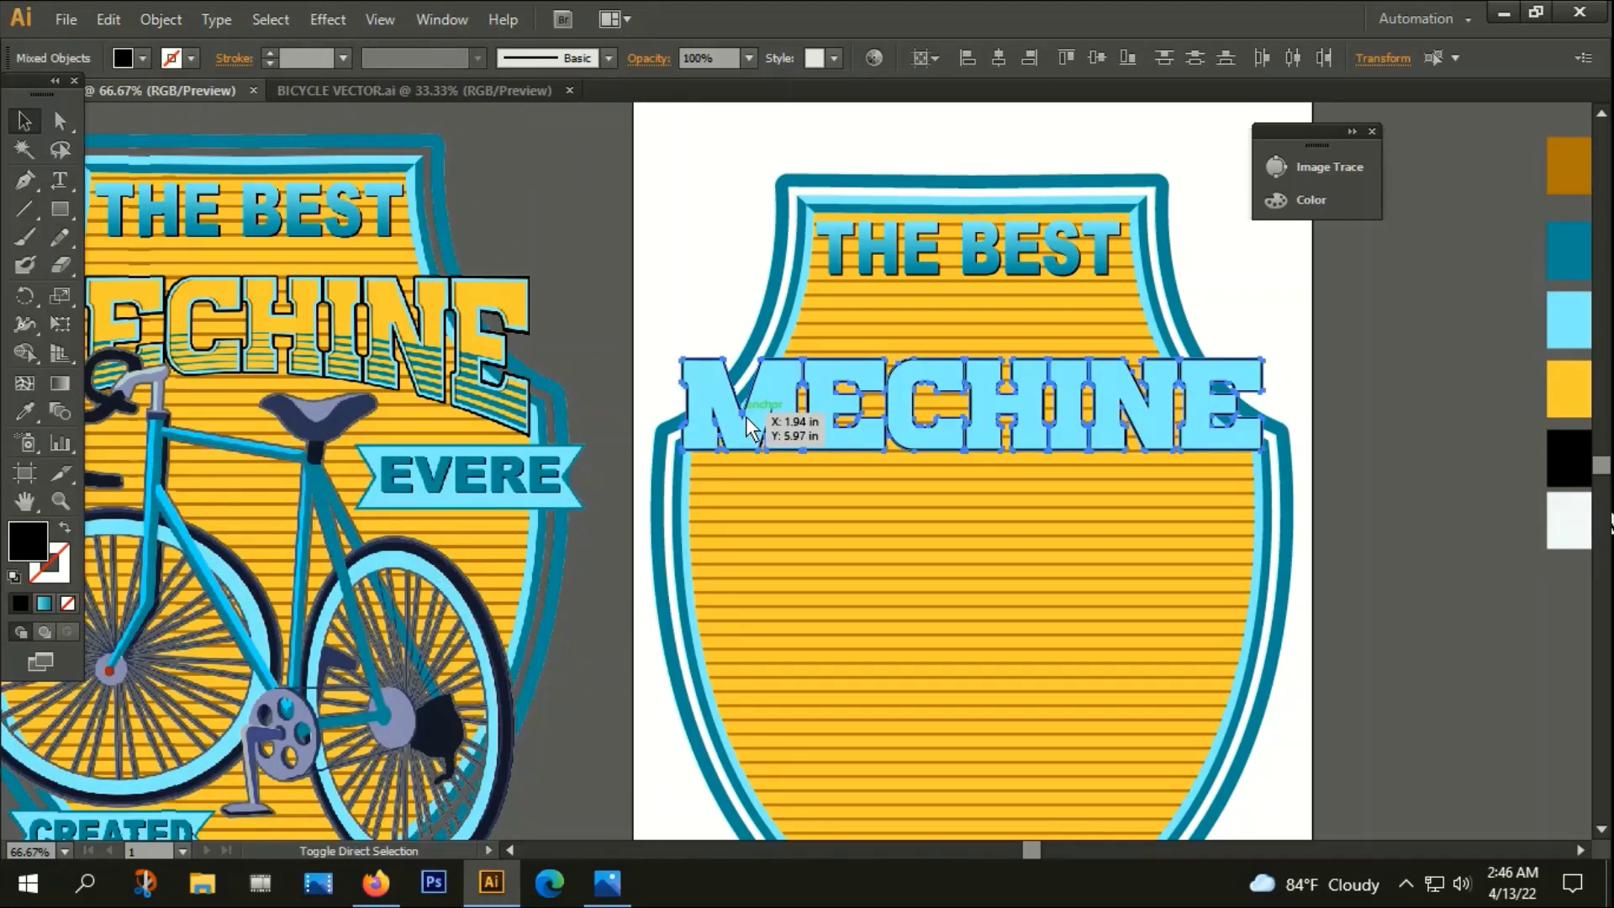
key("shift+ctrl+F9")
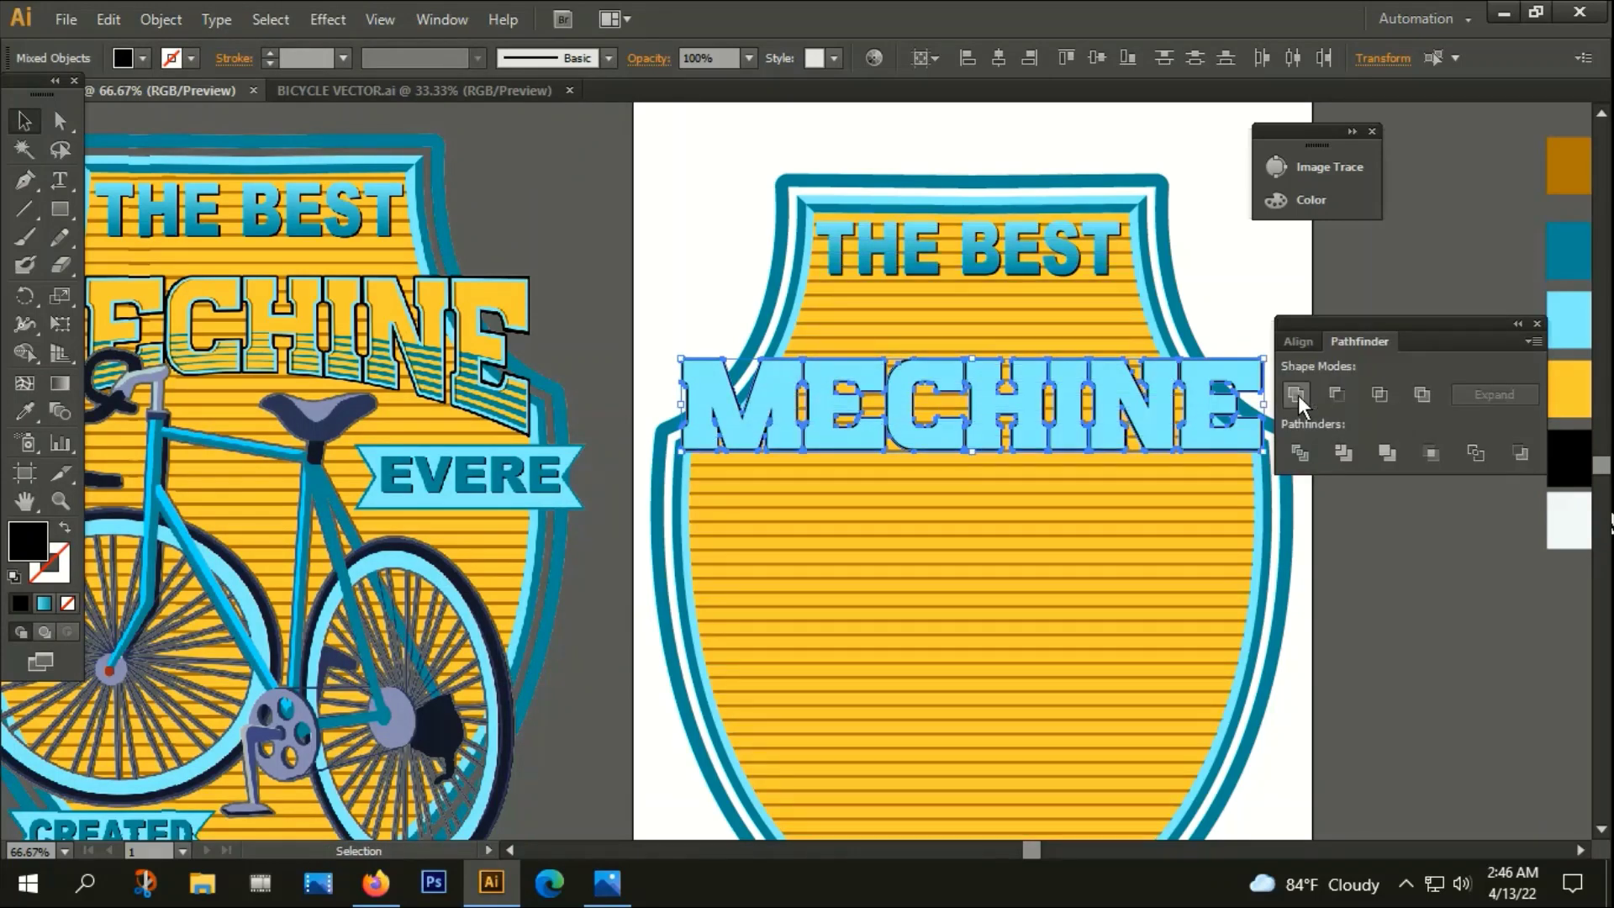
left_click(1298, 395)
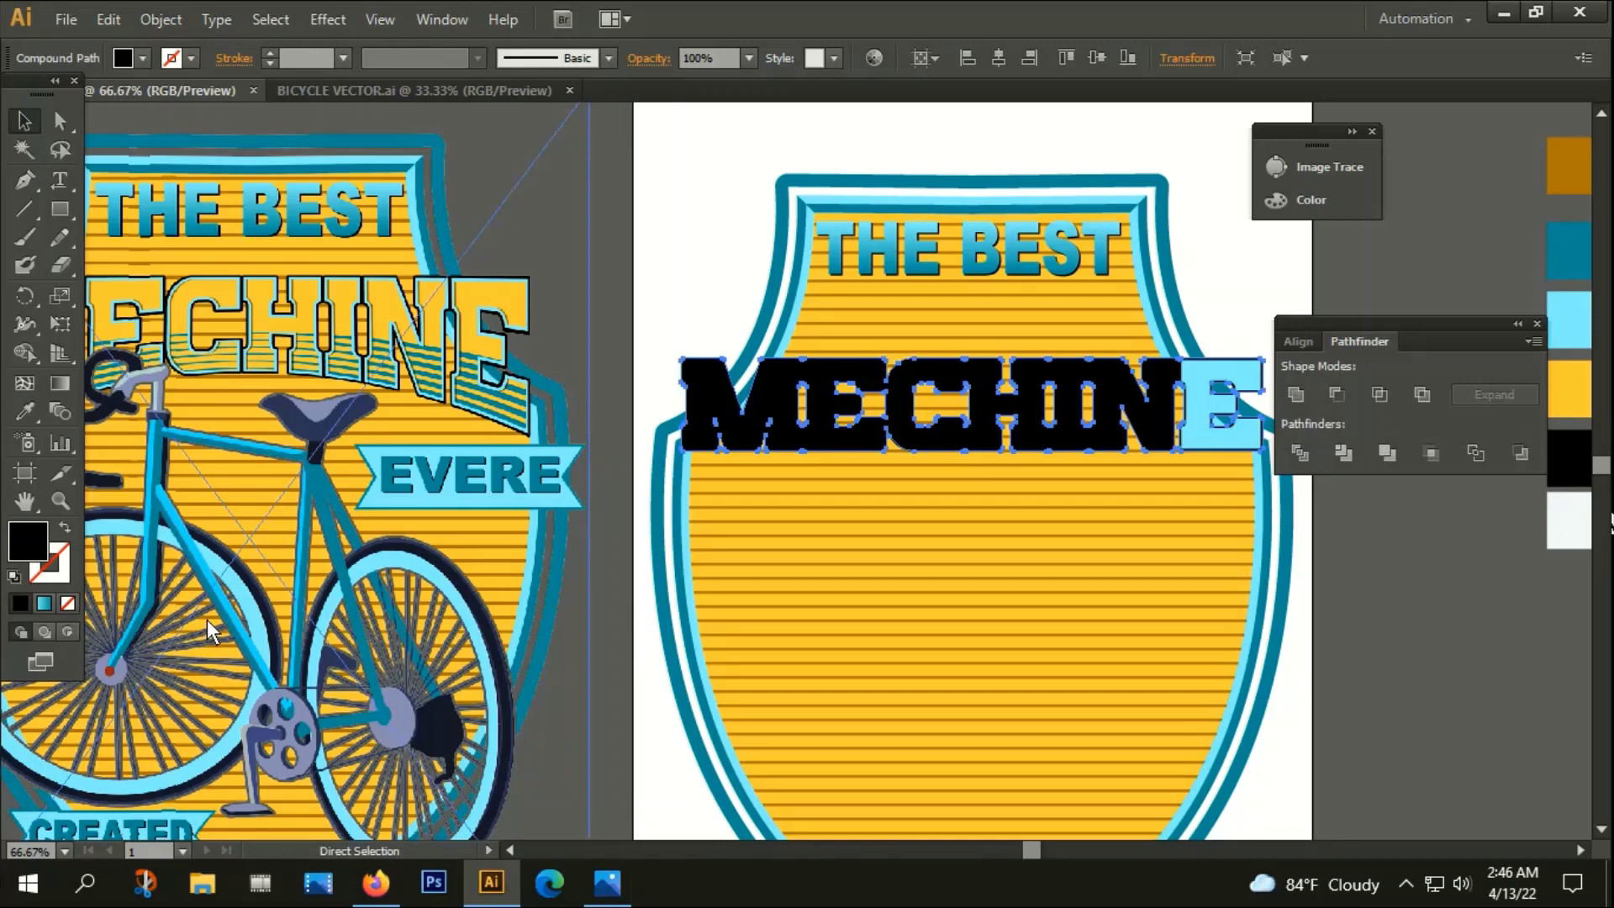
key("ctrl+z")
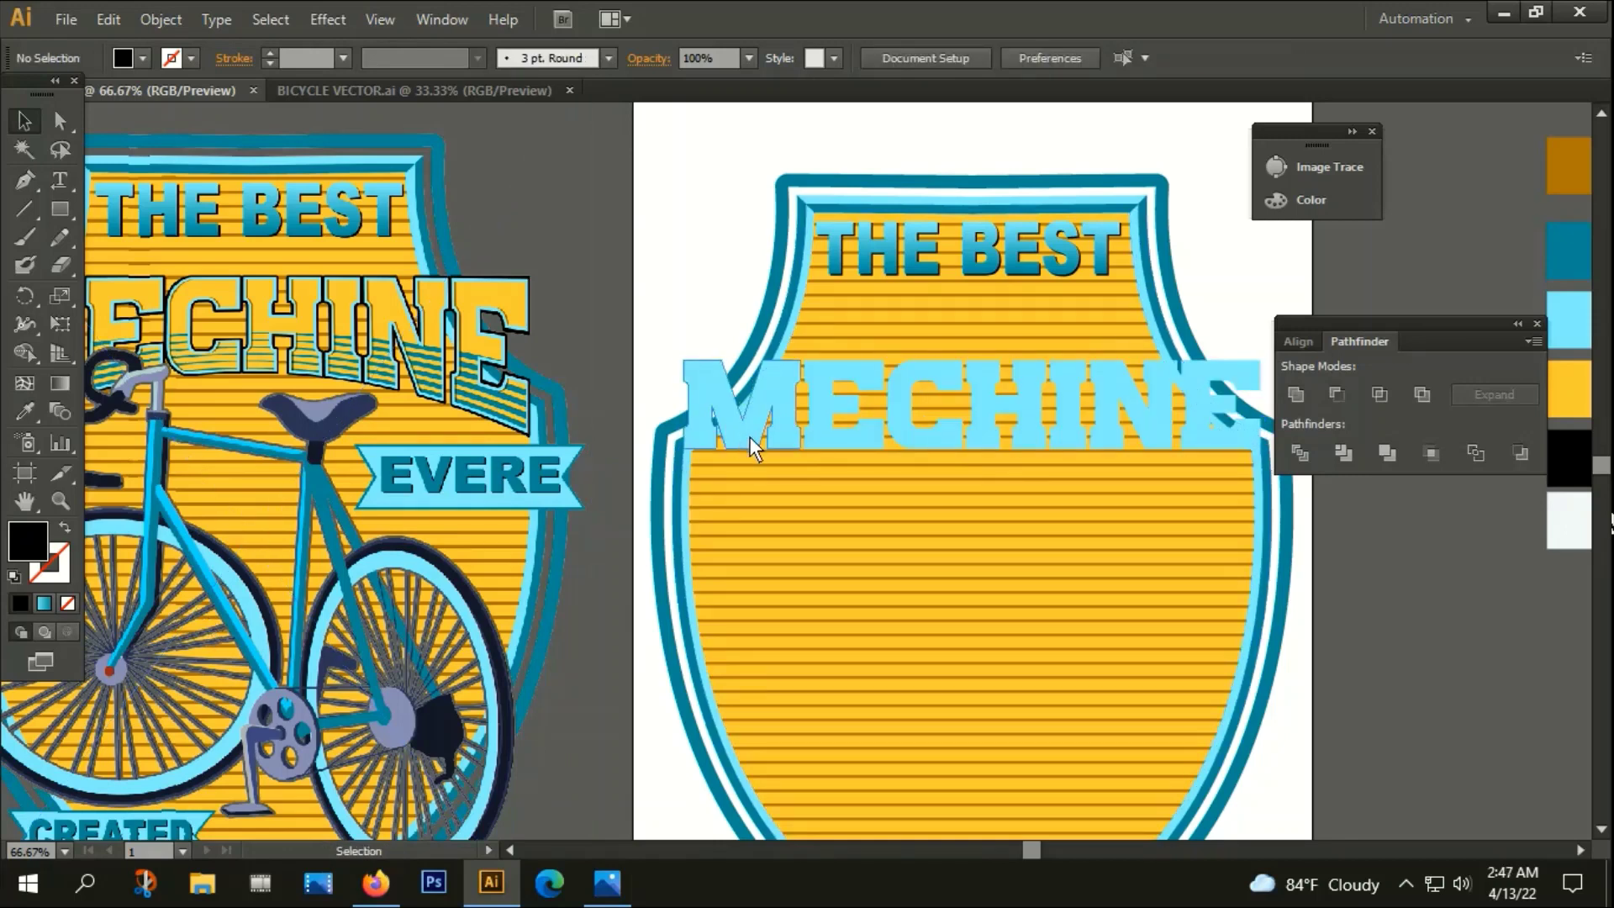
Combine the black offset shapes behind the MECHINE lettering into one compound path
left_click(749, 436)
key("ctrl+8")
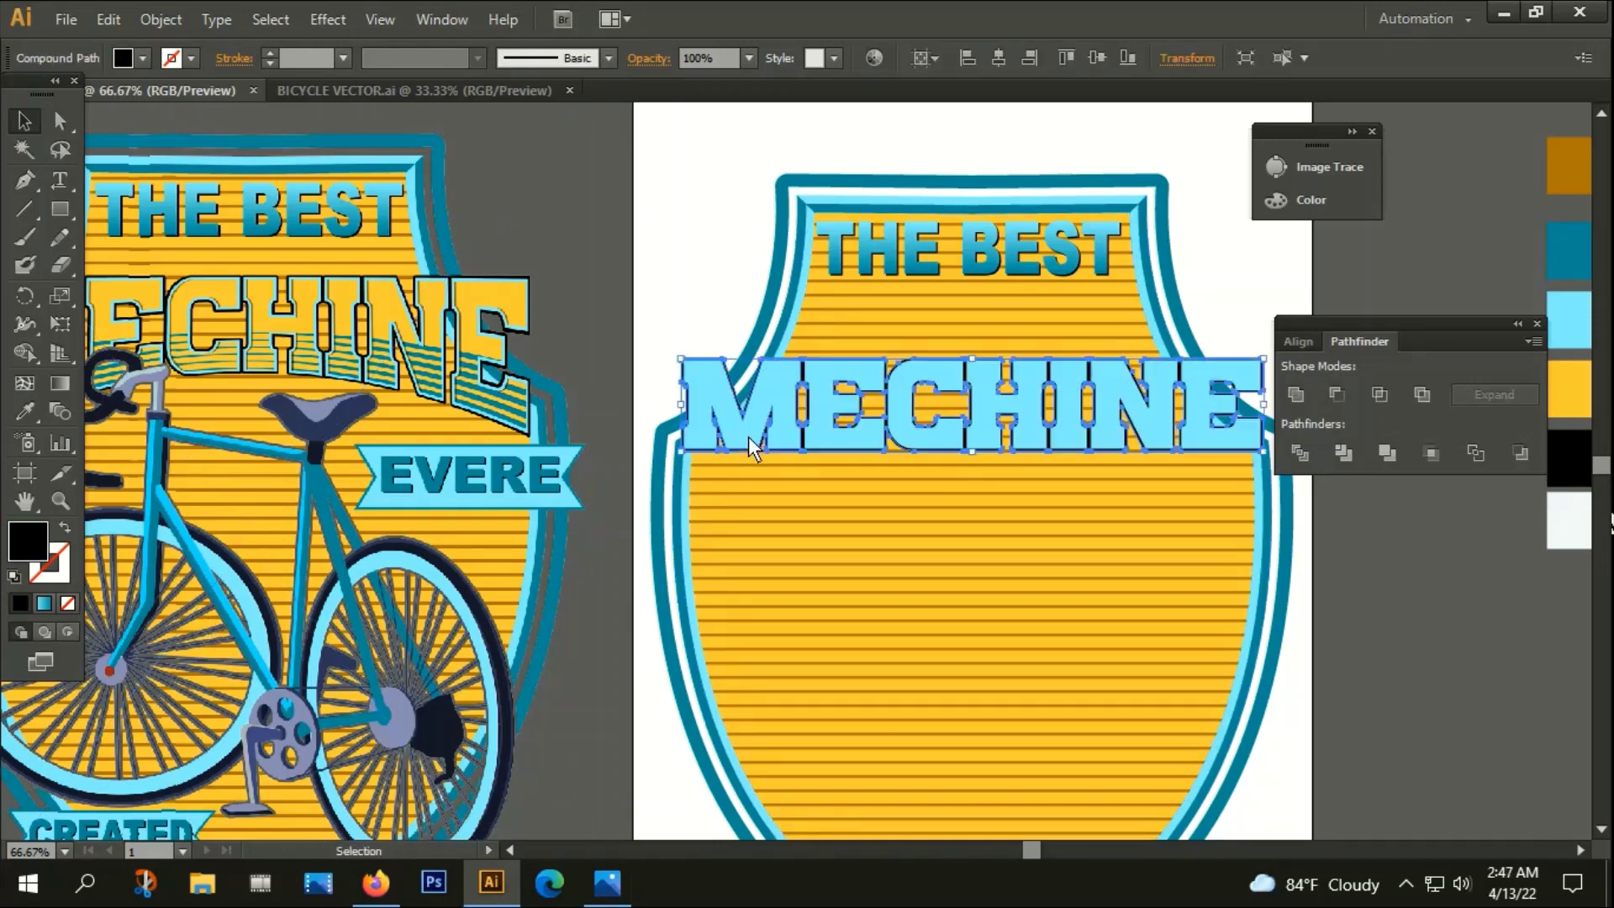
left_click(725, 282)
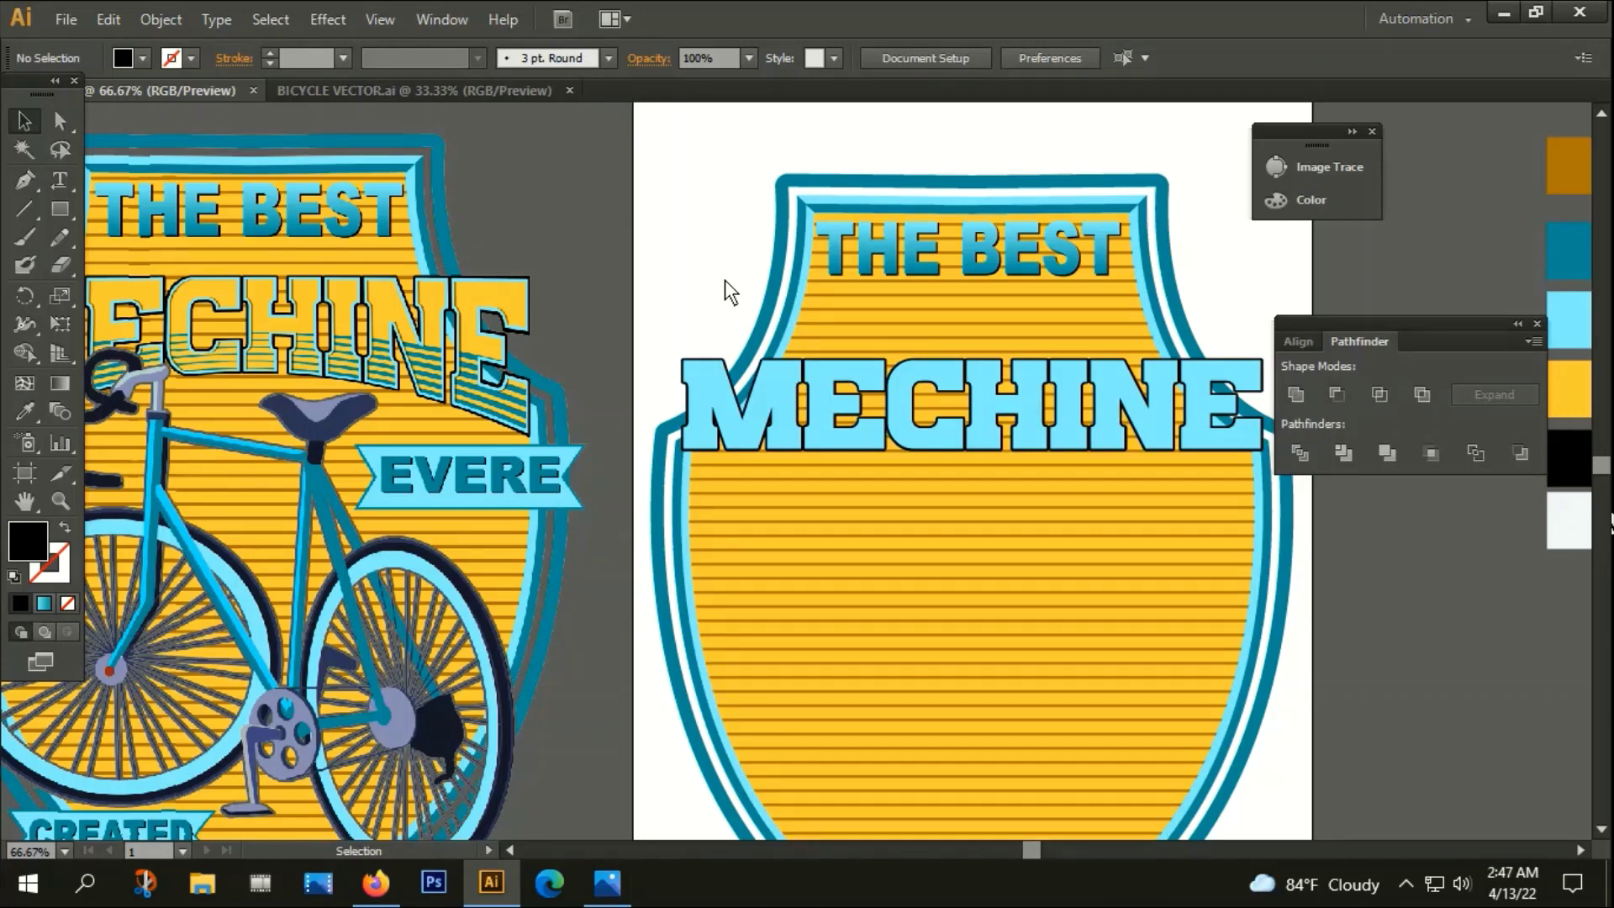
Swap the fill and stroke of the light blue MECHINE lettering and set its stroke weight to 3 pt
left_click(743, 428)
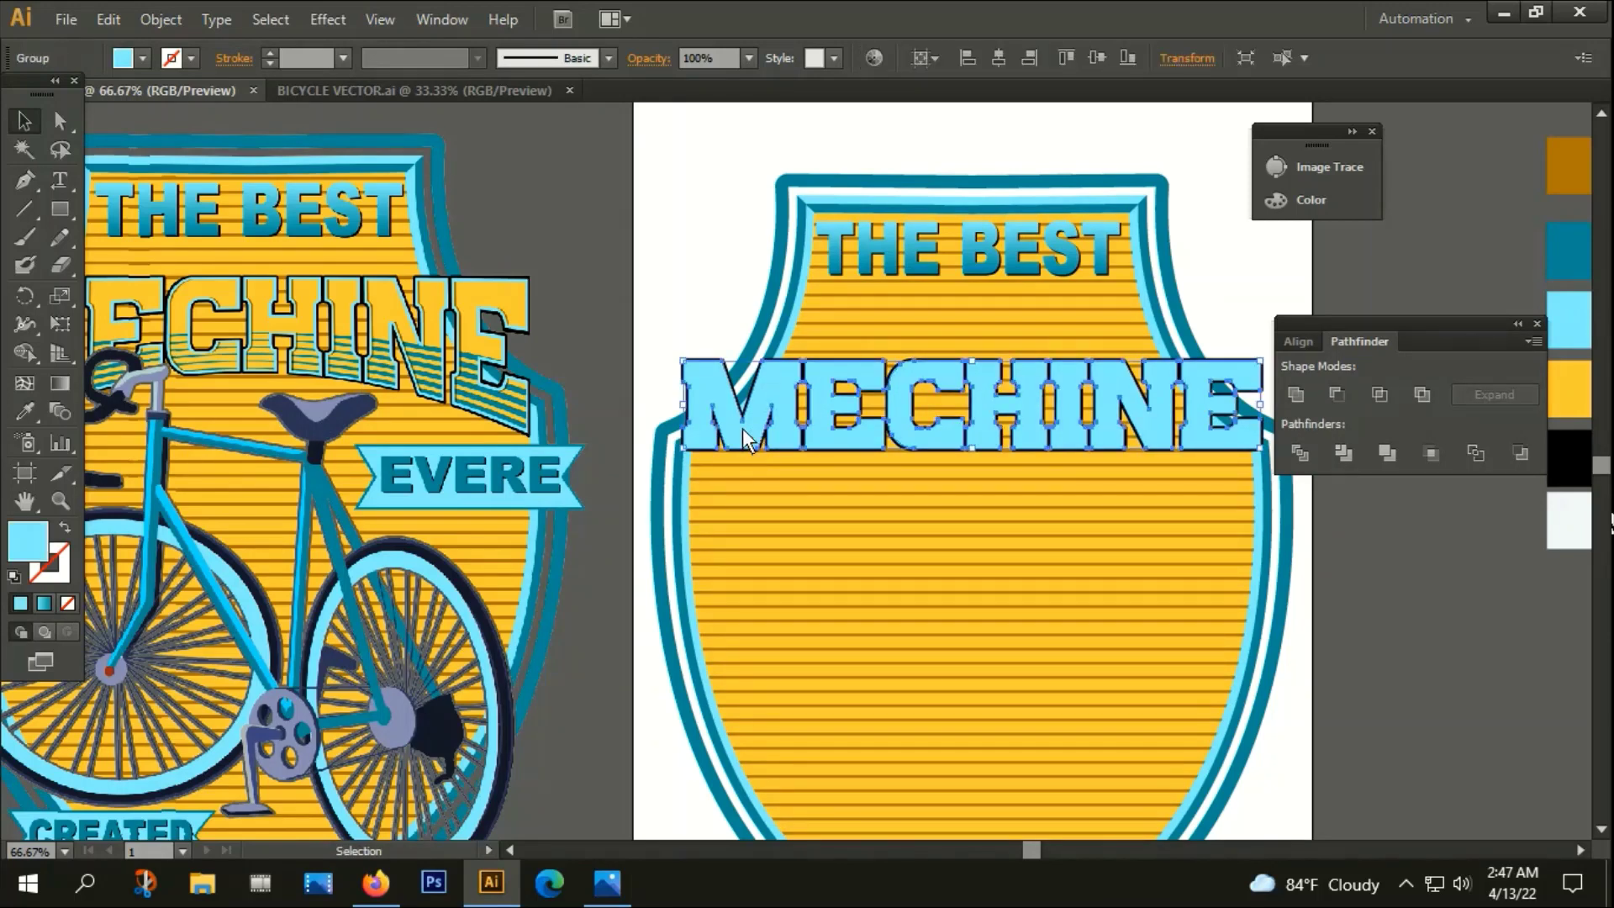
left_click(62, 526)
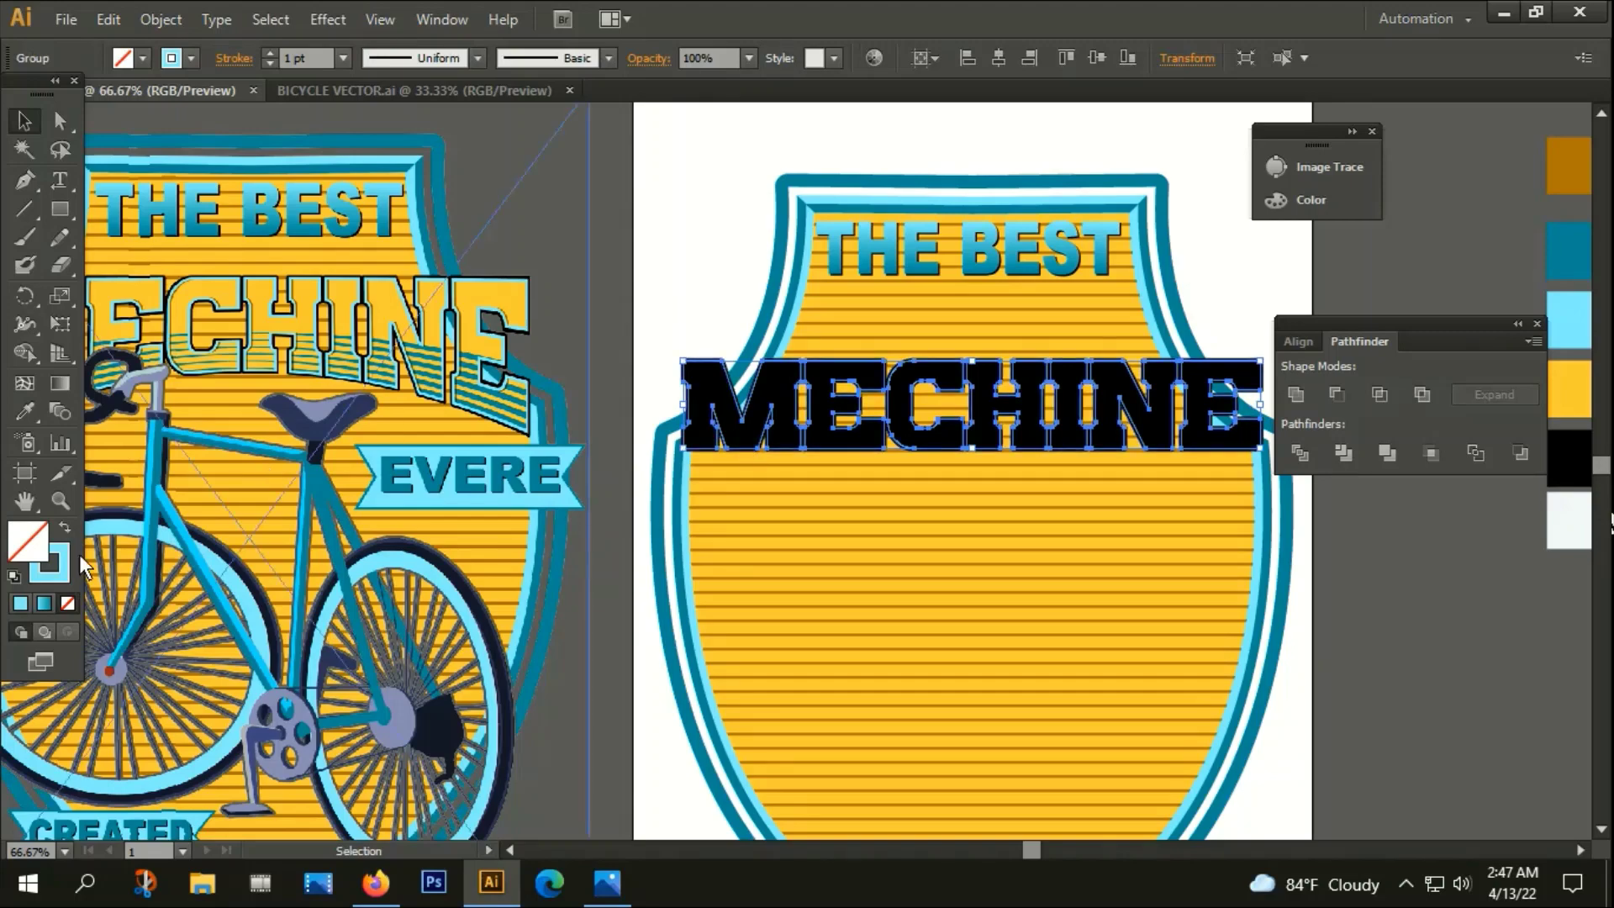
scroll(707, 376, "up", 5)
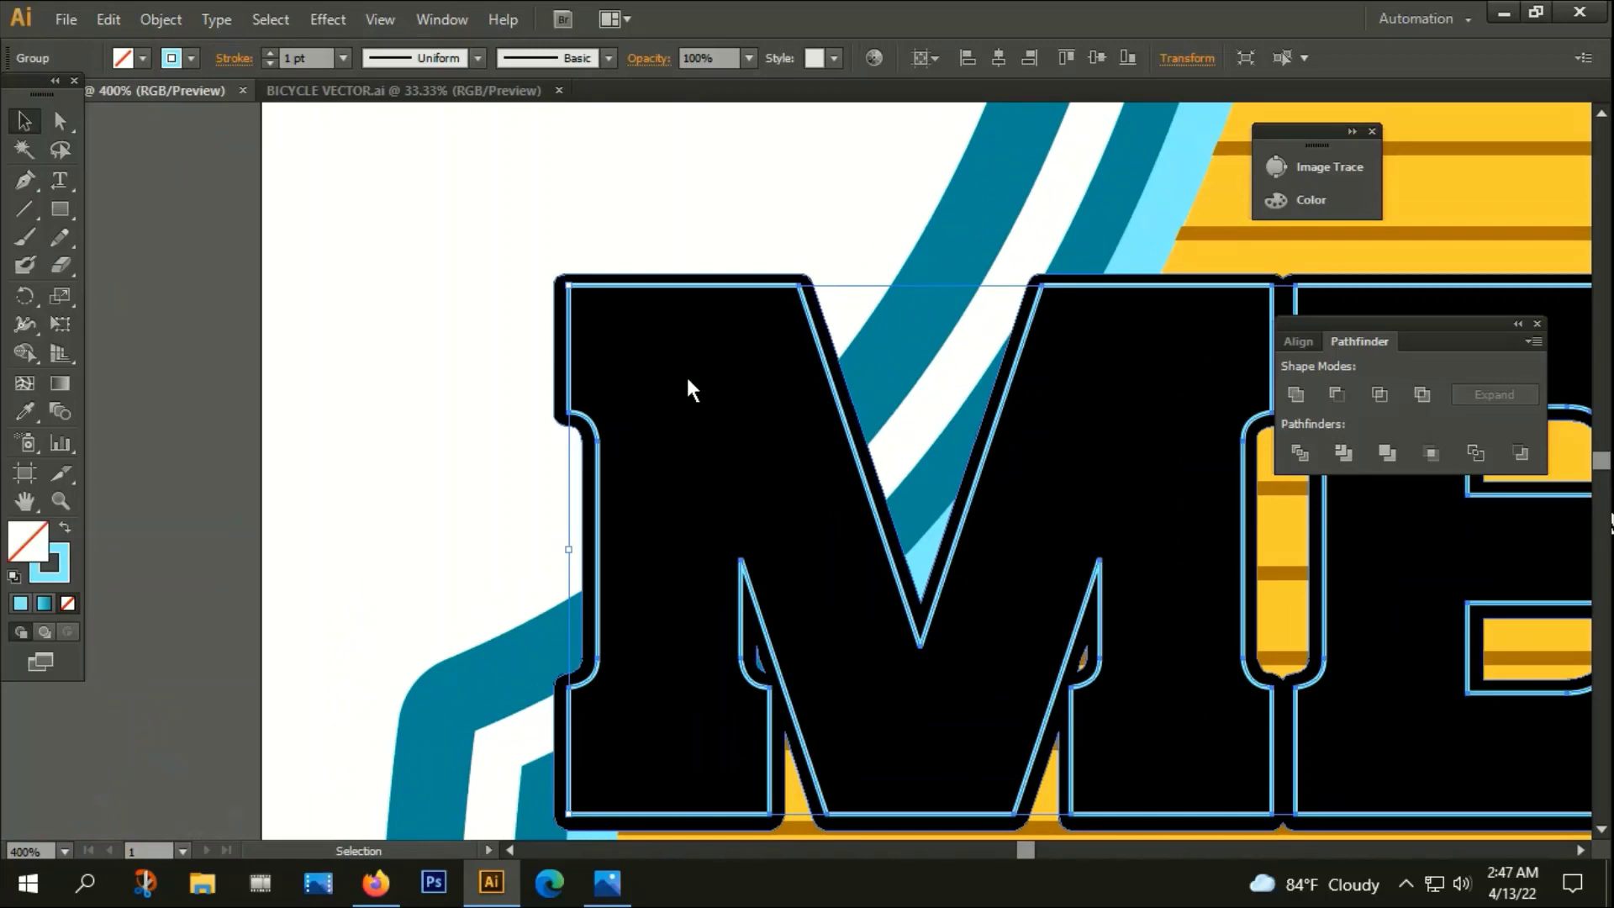
left_click(271, 52)
left_click(270, 52)
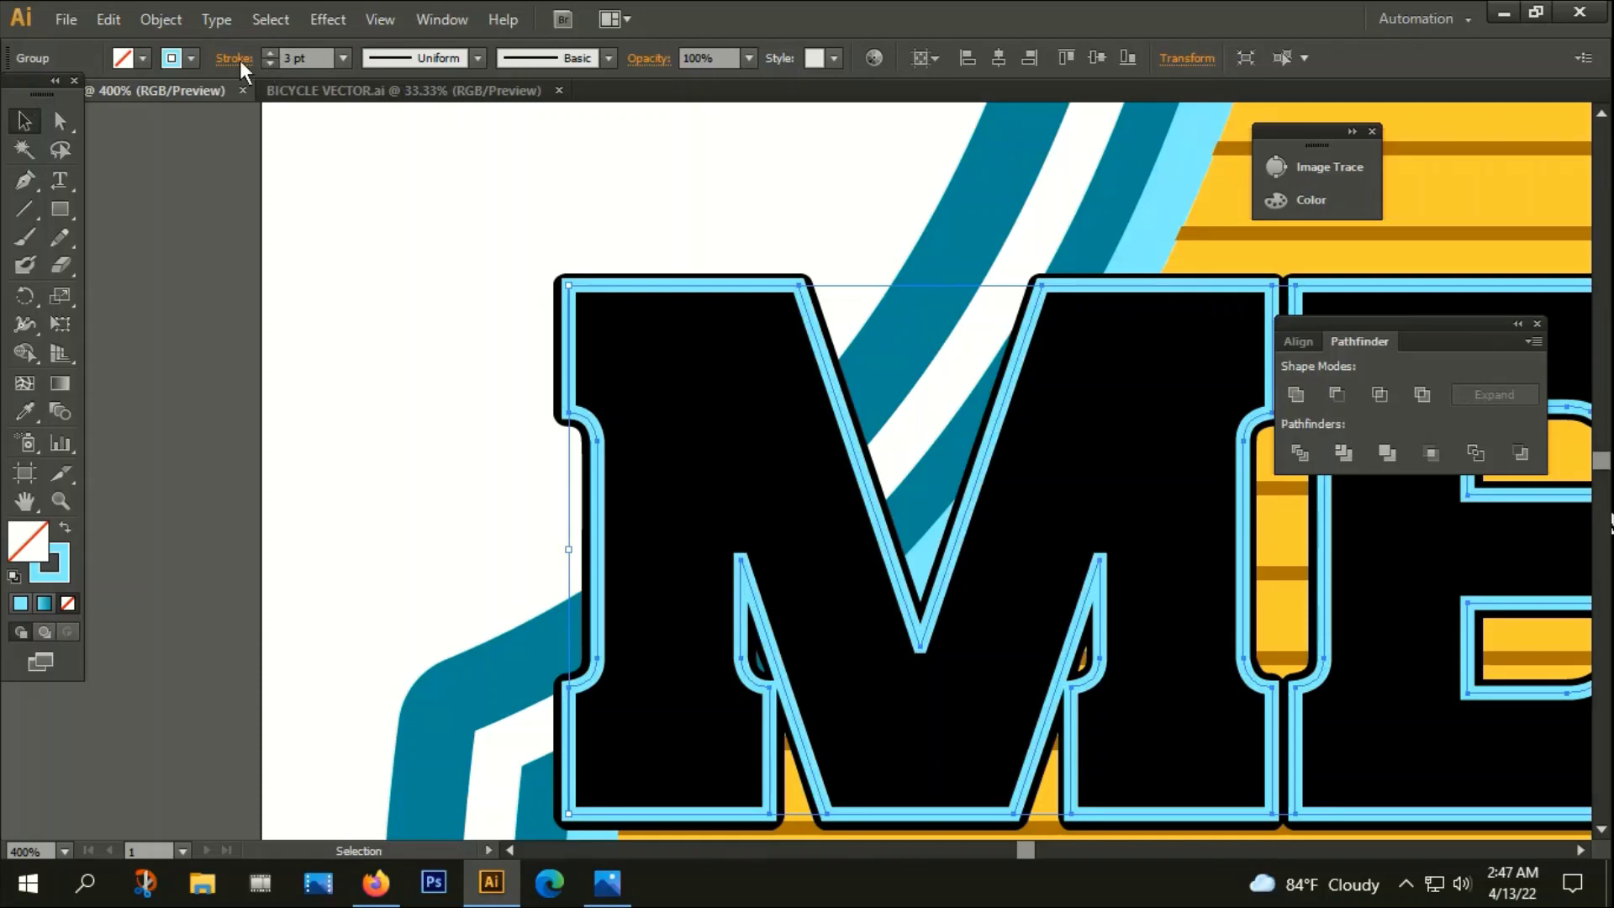
Align the light blue stroke to the inside of the MECHINE letter shapes
left_click(227, 58)
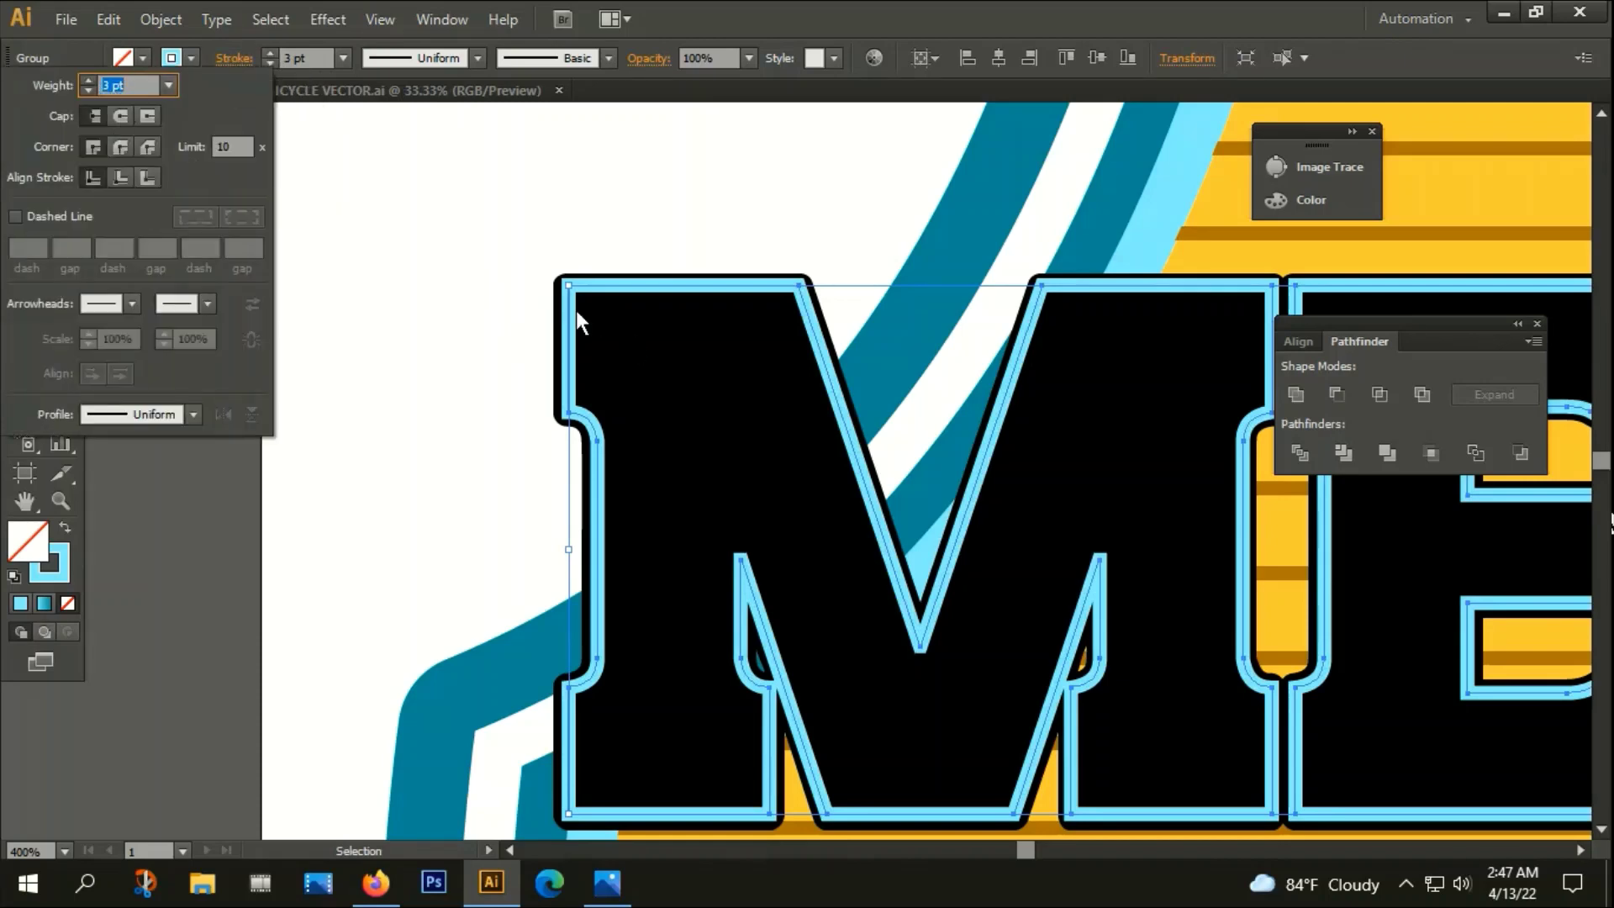
left_click(122, 178)
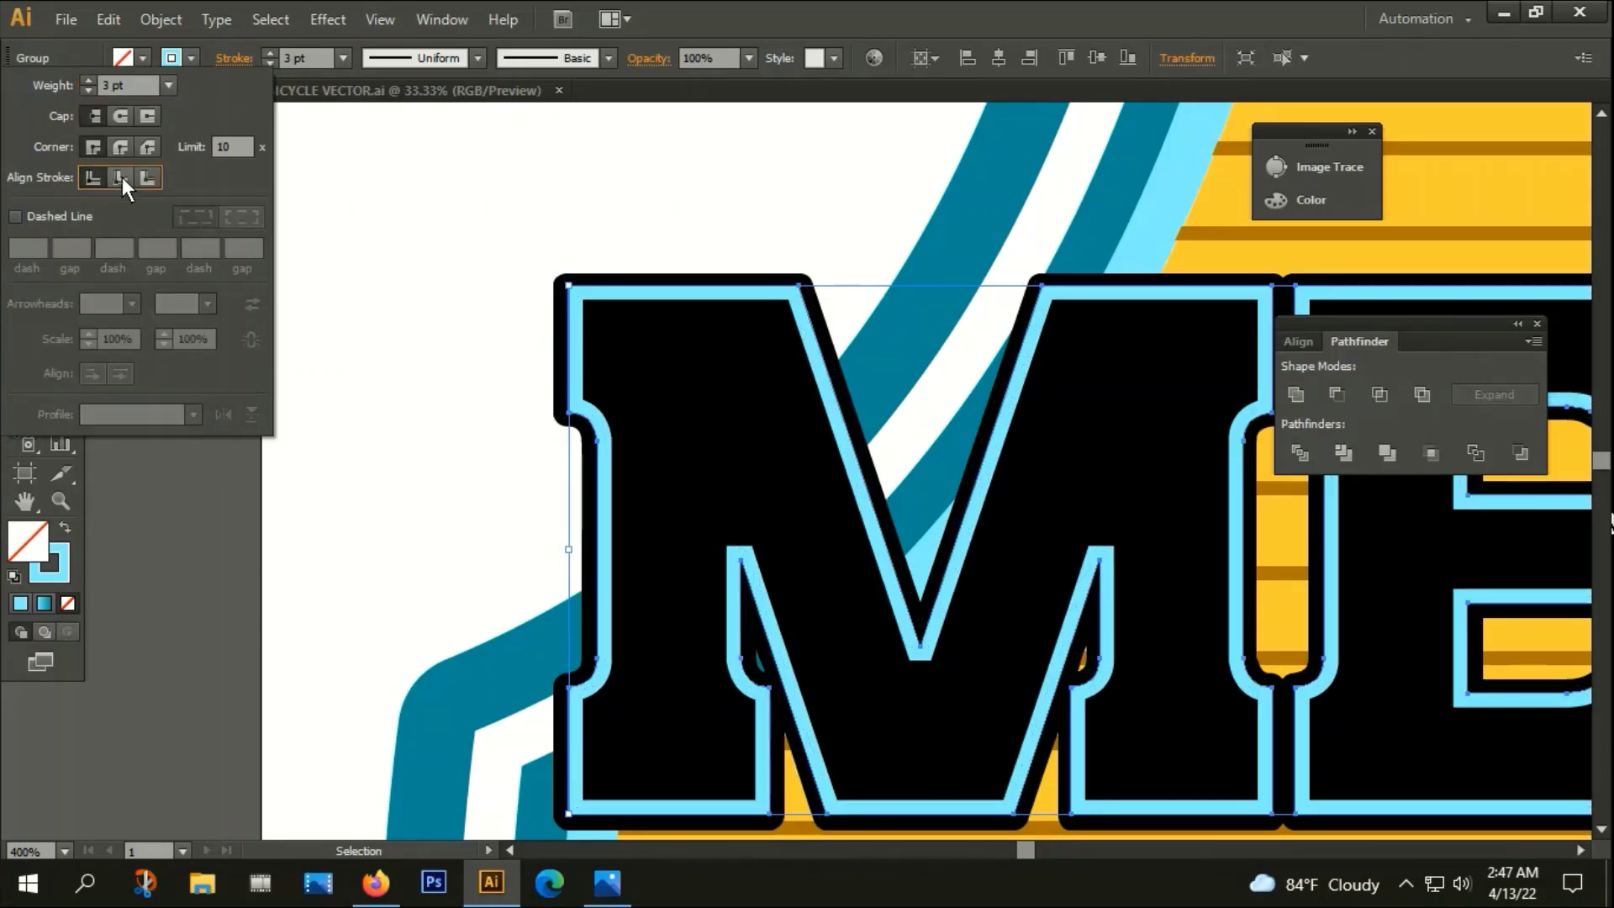
left_click(454, 314)
scroll(606, 337, "down", 3)
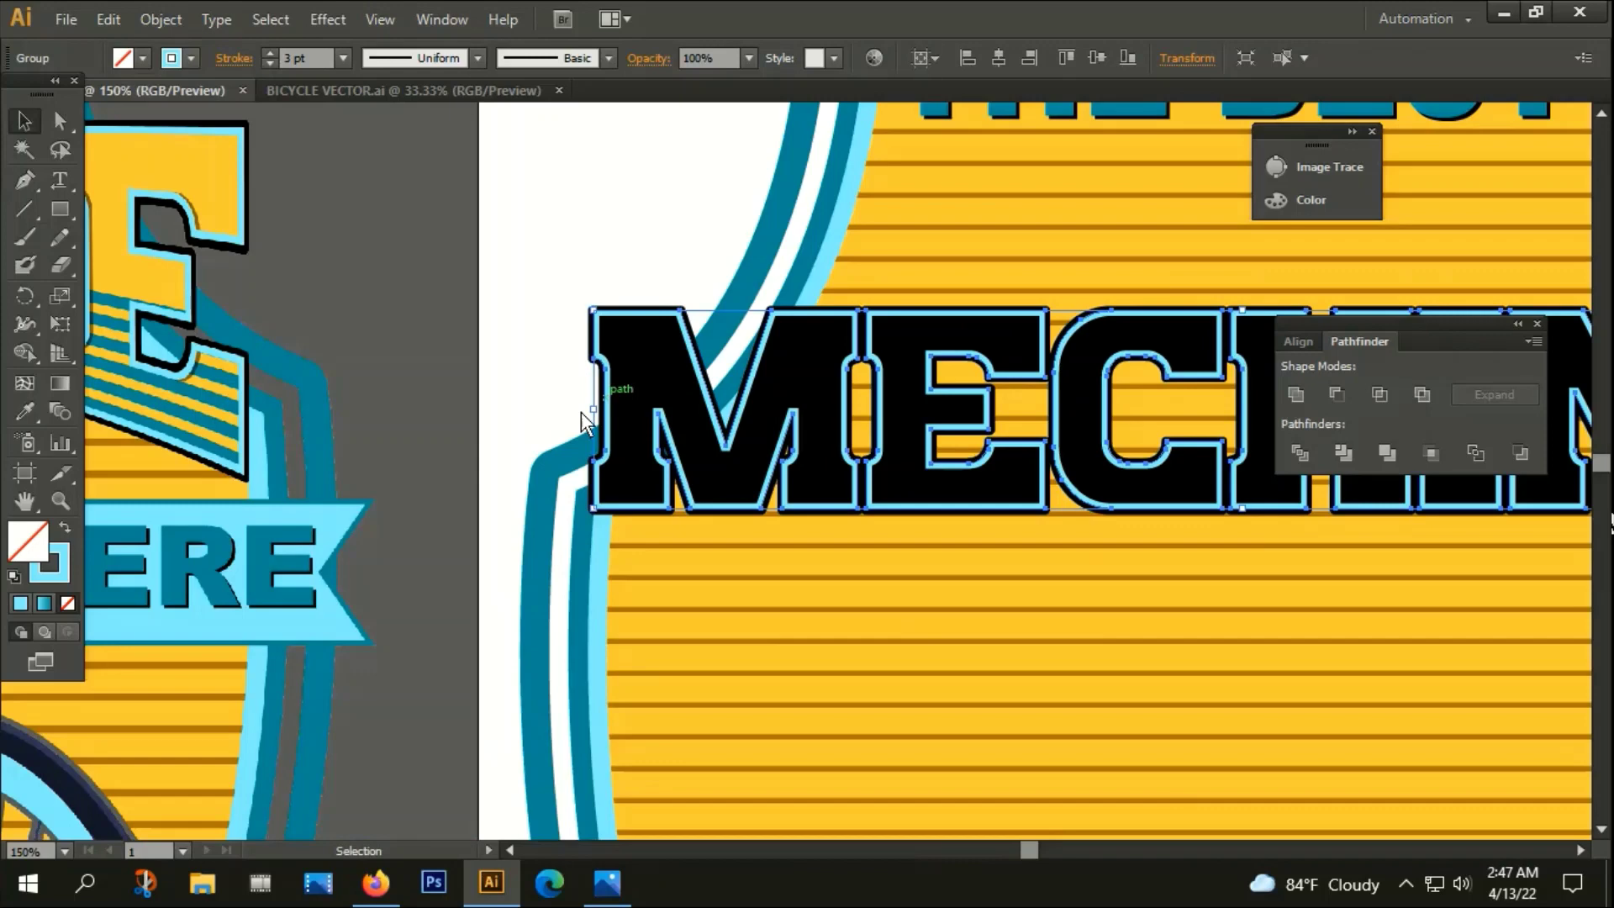
Fill a copy of the MECHINE lettering with the yellow sampled from the shield, without a stroke
key("a")
key("v")
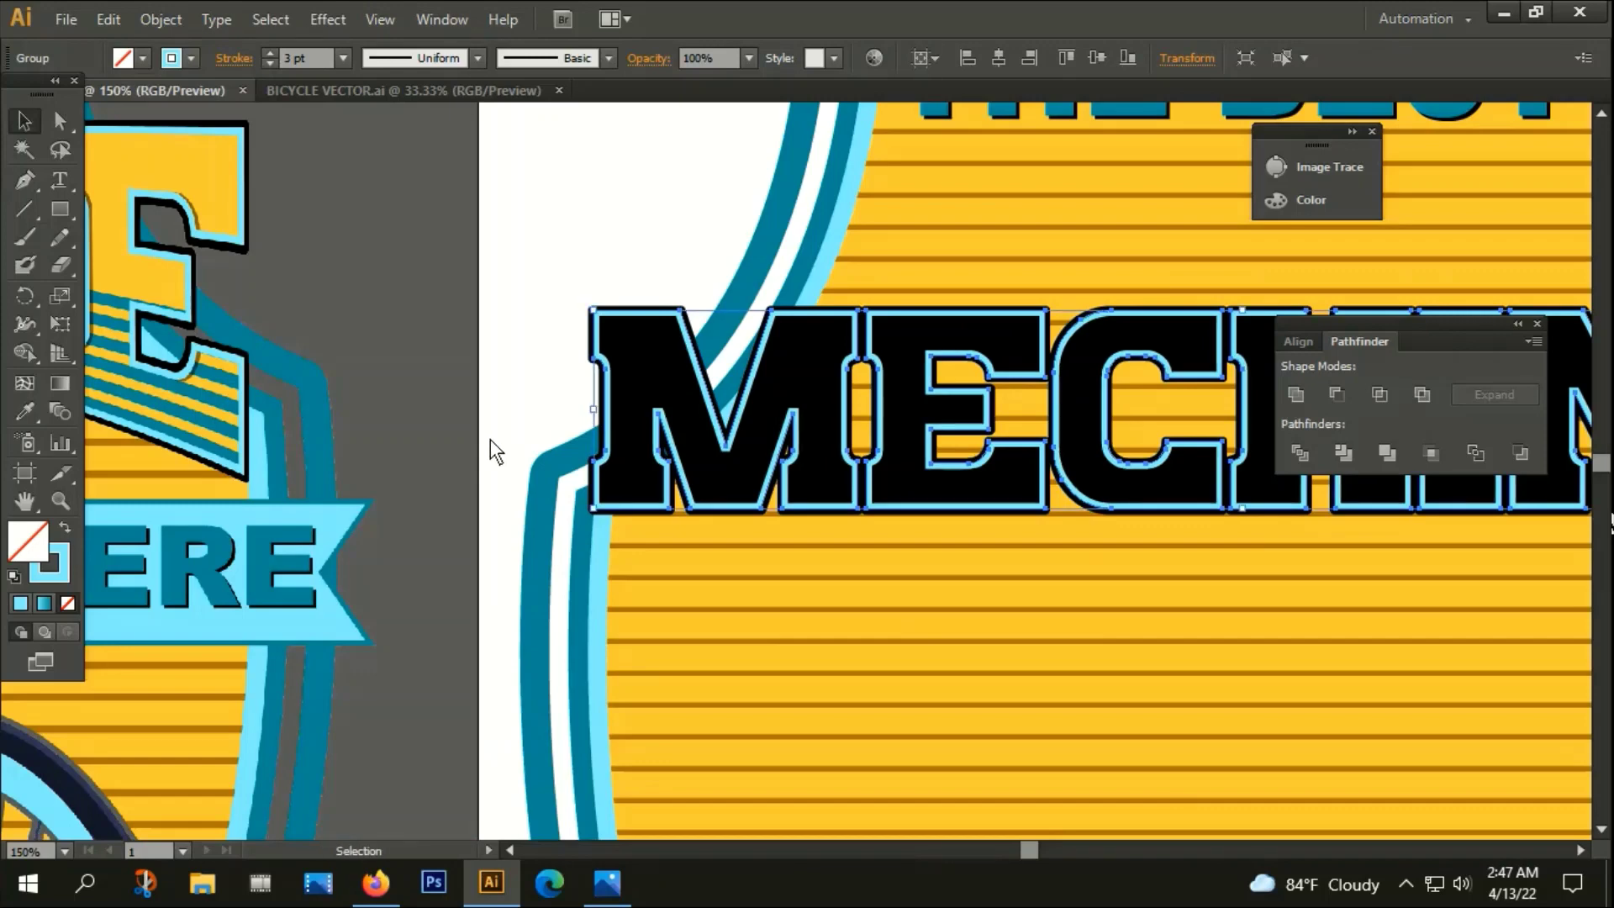
key("i")
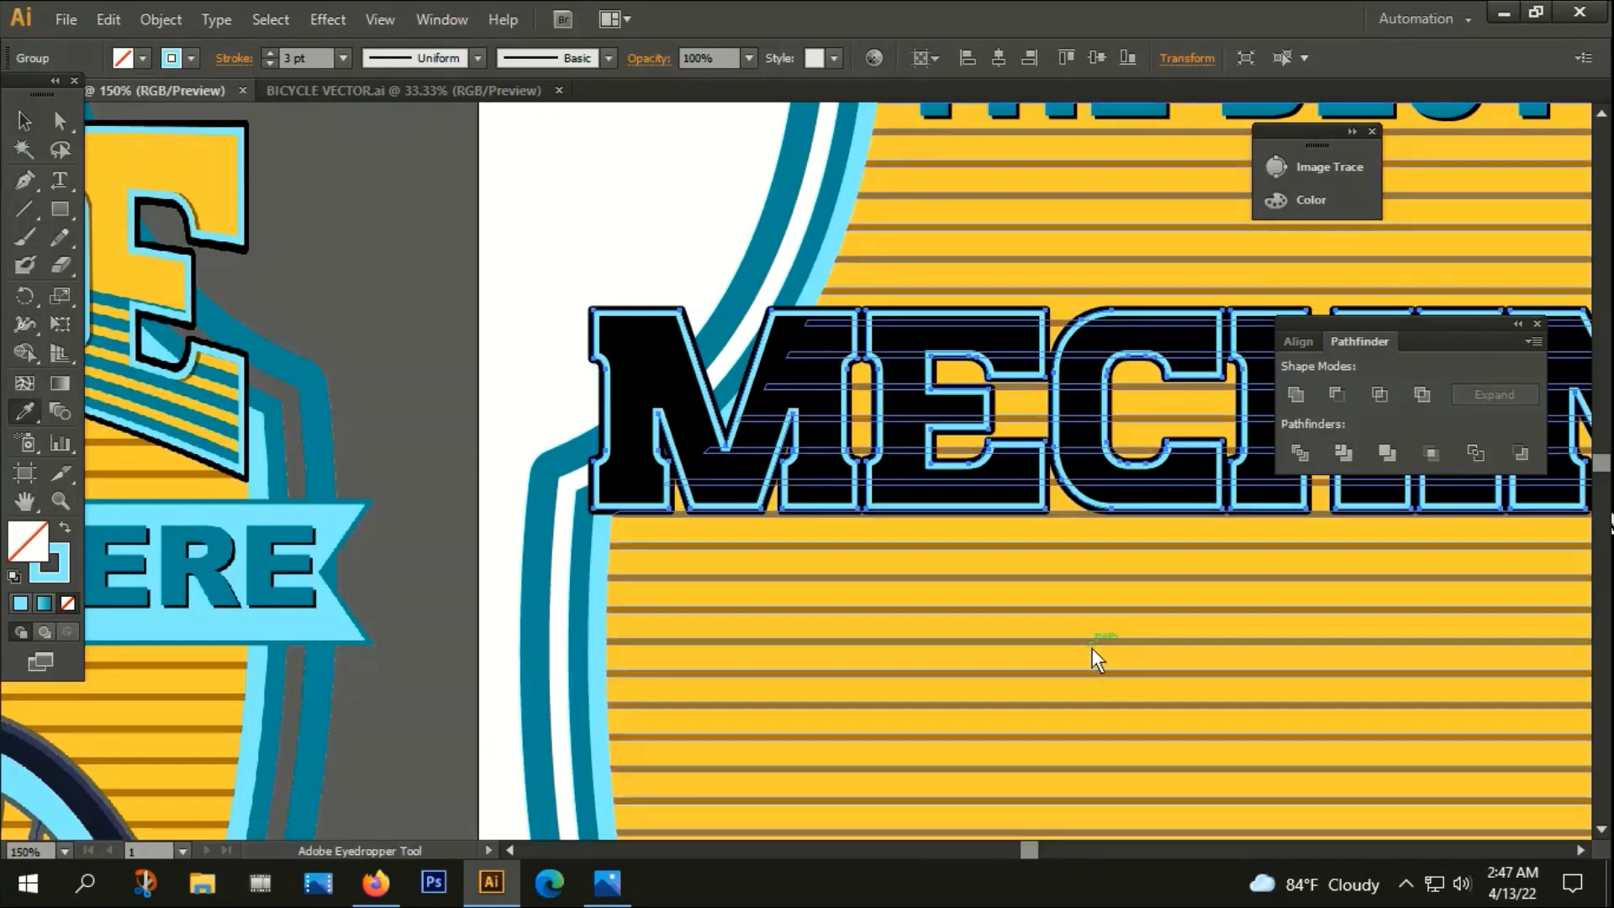
left_click(911, 530)
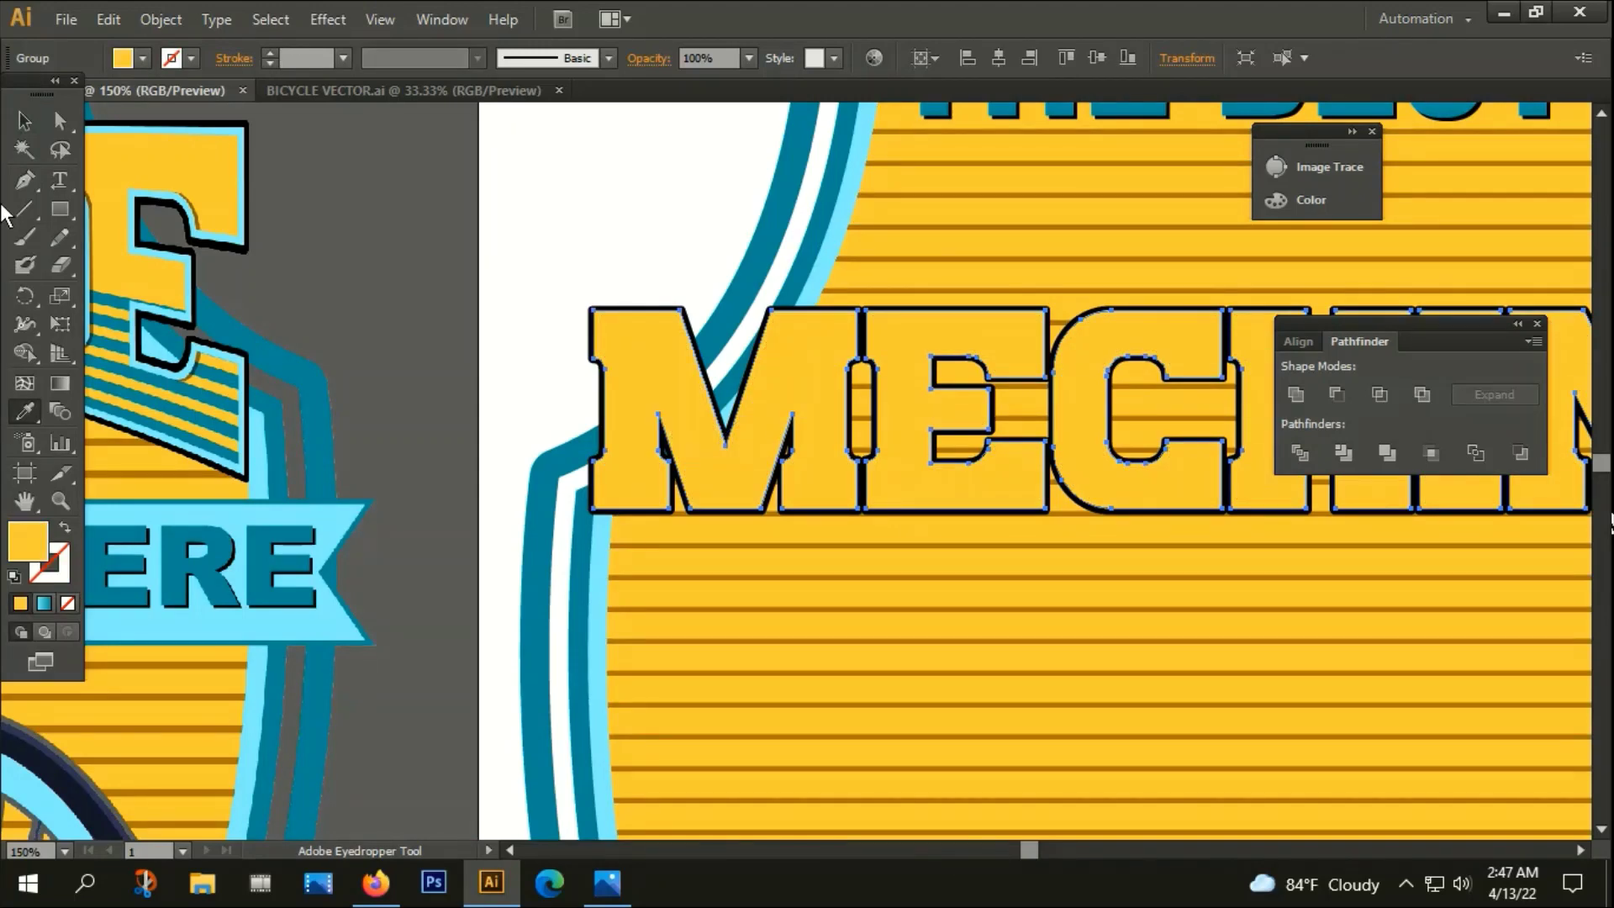
Place the yellow MECHINE lettering directly behind the light blue outlined lettering, in front of the black shapes
key("ctrl+z")
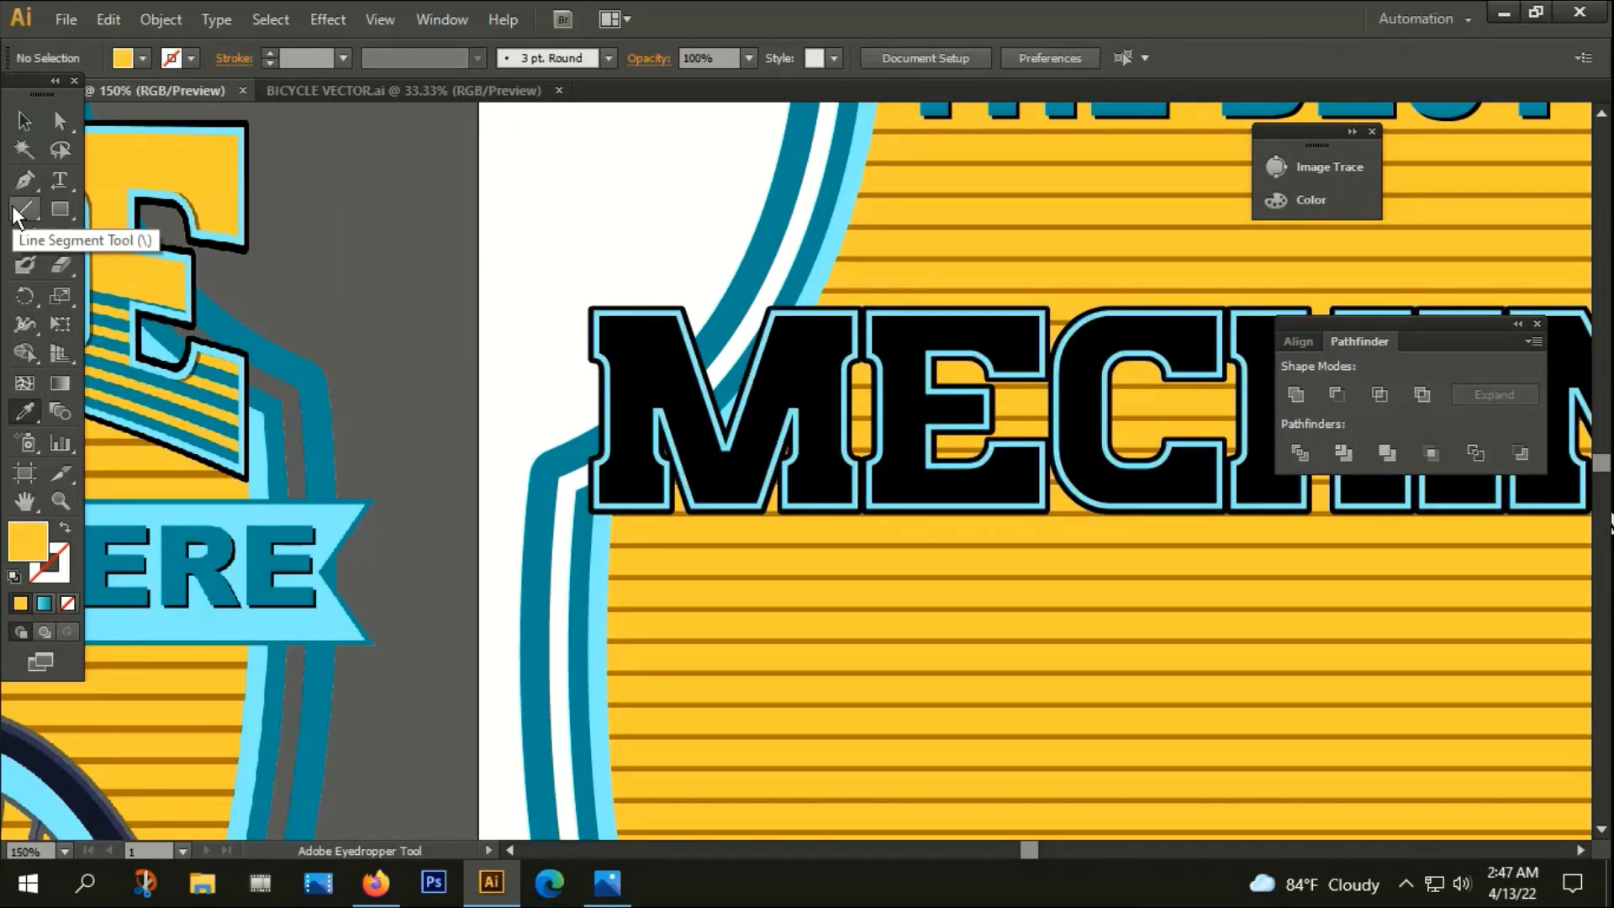
left_click(27, 118)
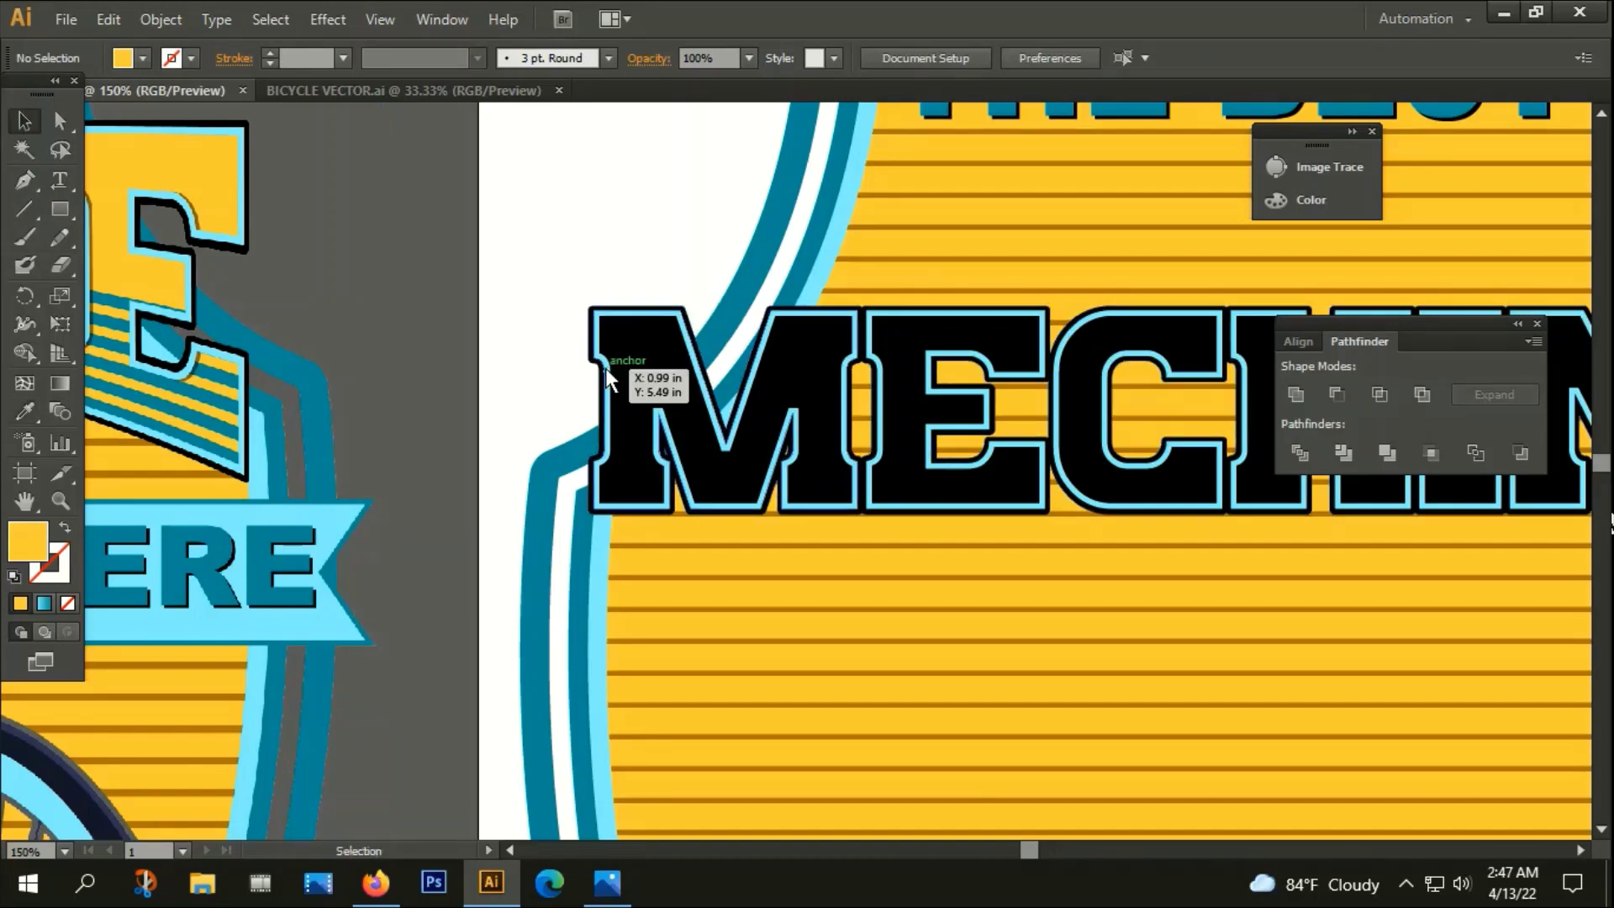
scroll(612, 364, "up", 5)
left_click(561, 378)
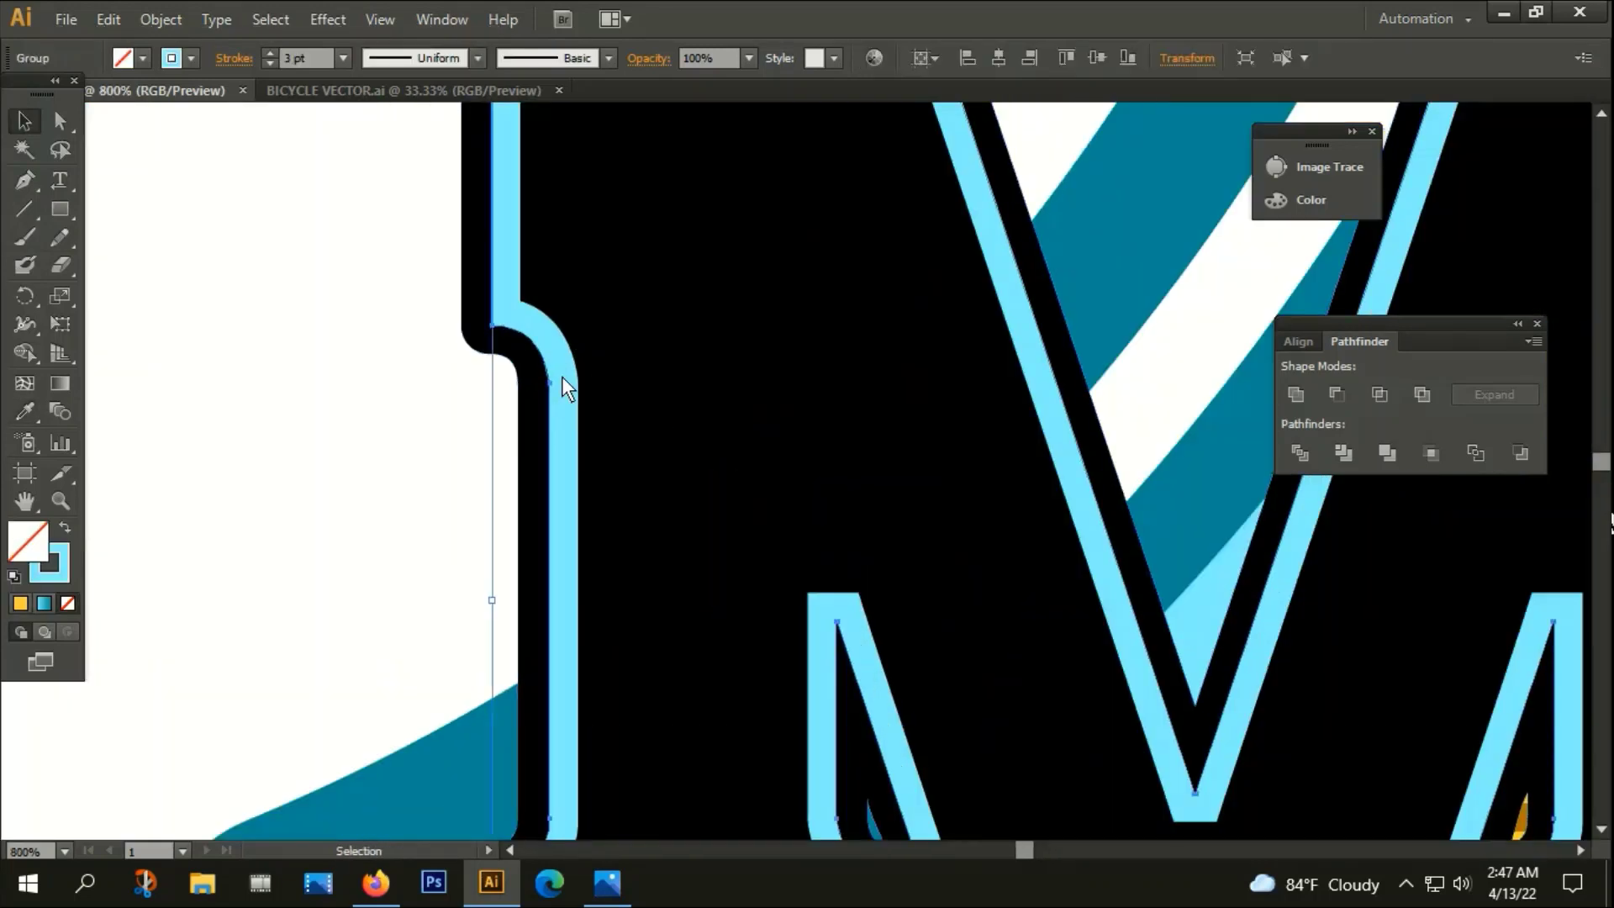
scroll(567, 376, "down", 5)
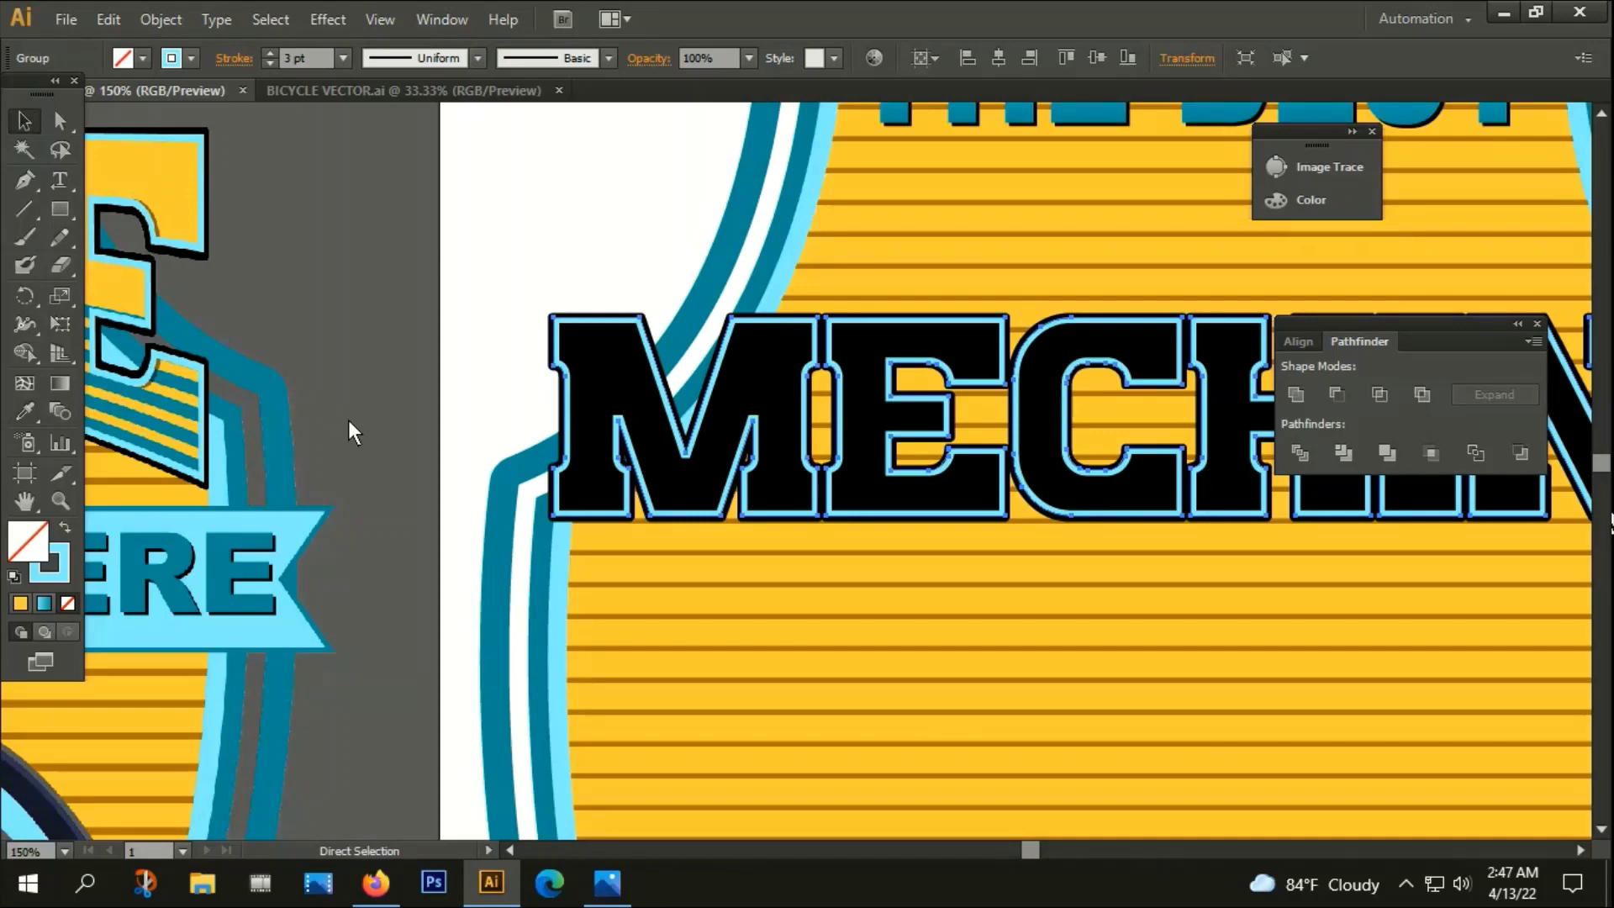
key("ctrl+z")
left_click(530, 346)
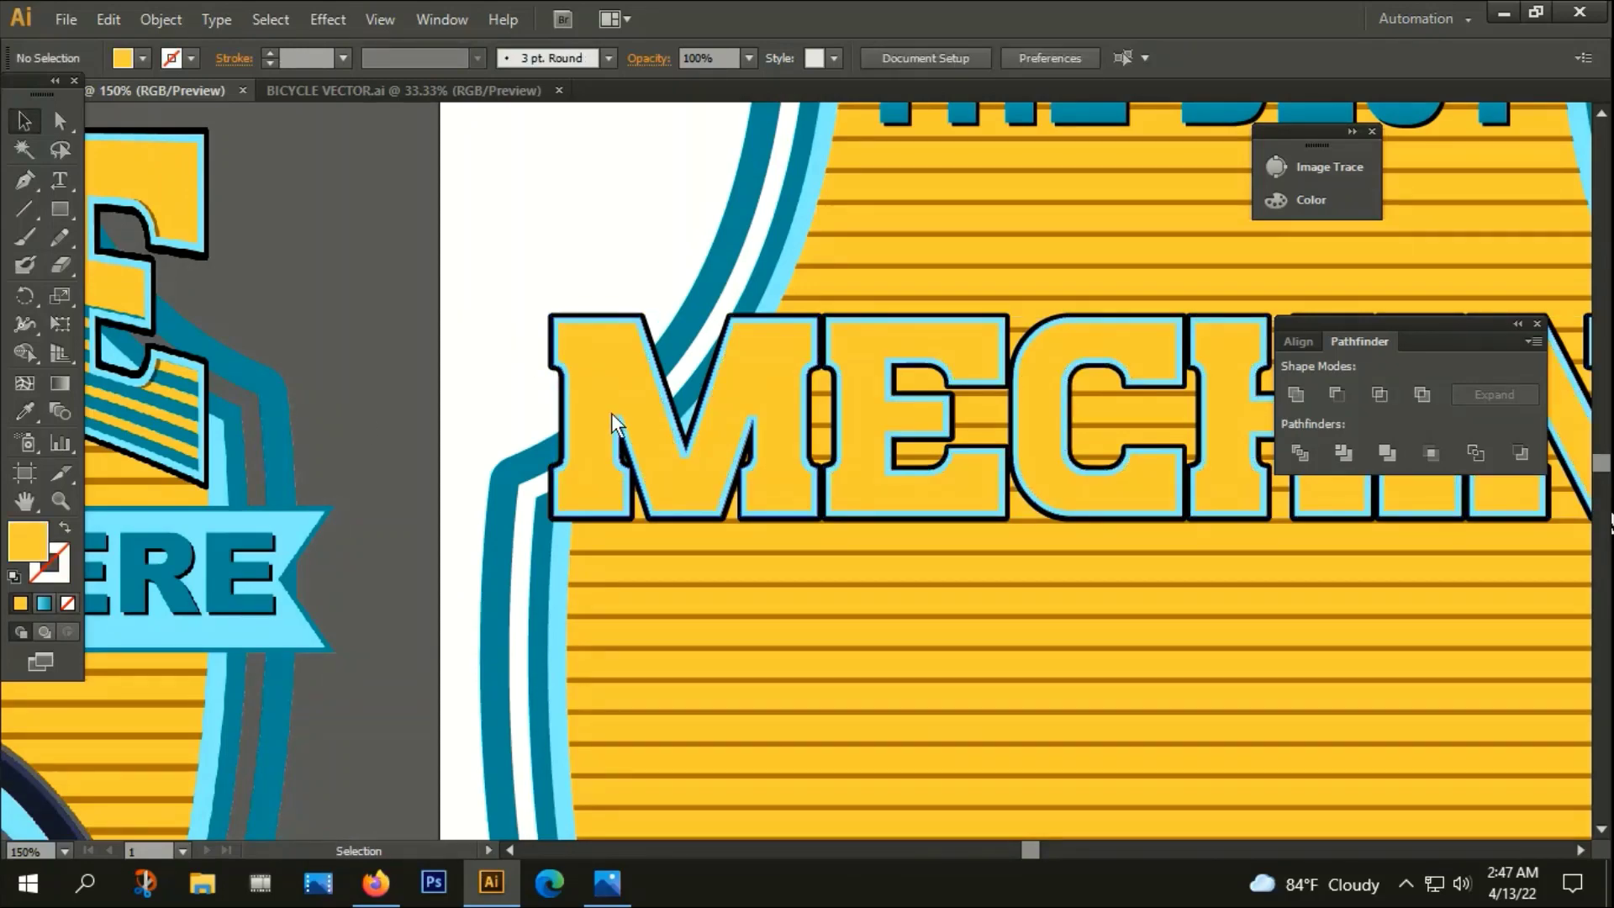
Expand the appearance of the light blue MECHINE outline so its stroke becomes filled shapes
scroll(571, 375, "up", 2)
scroll(570, 375, "down", 2)
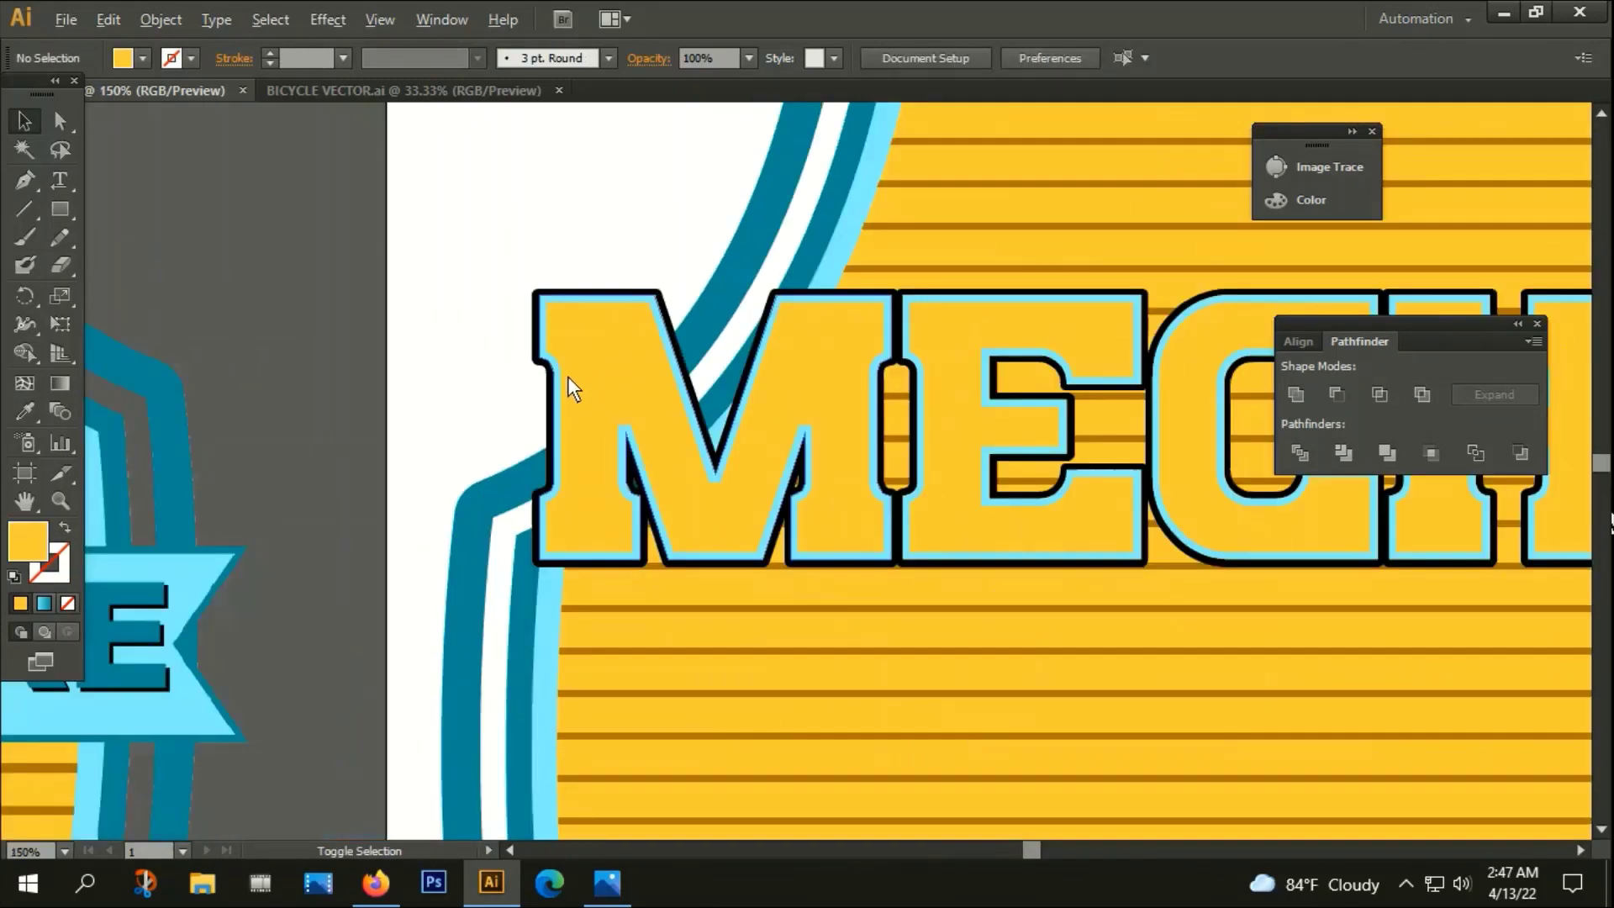
scroll(567, 383, "down", 2)
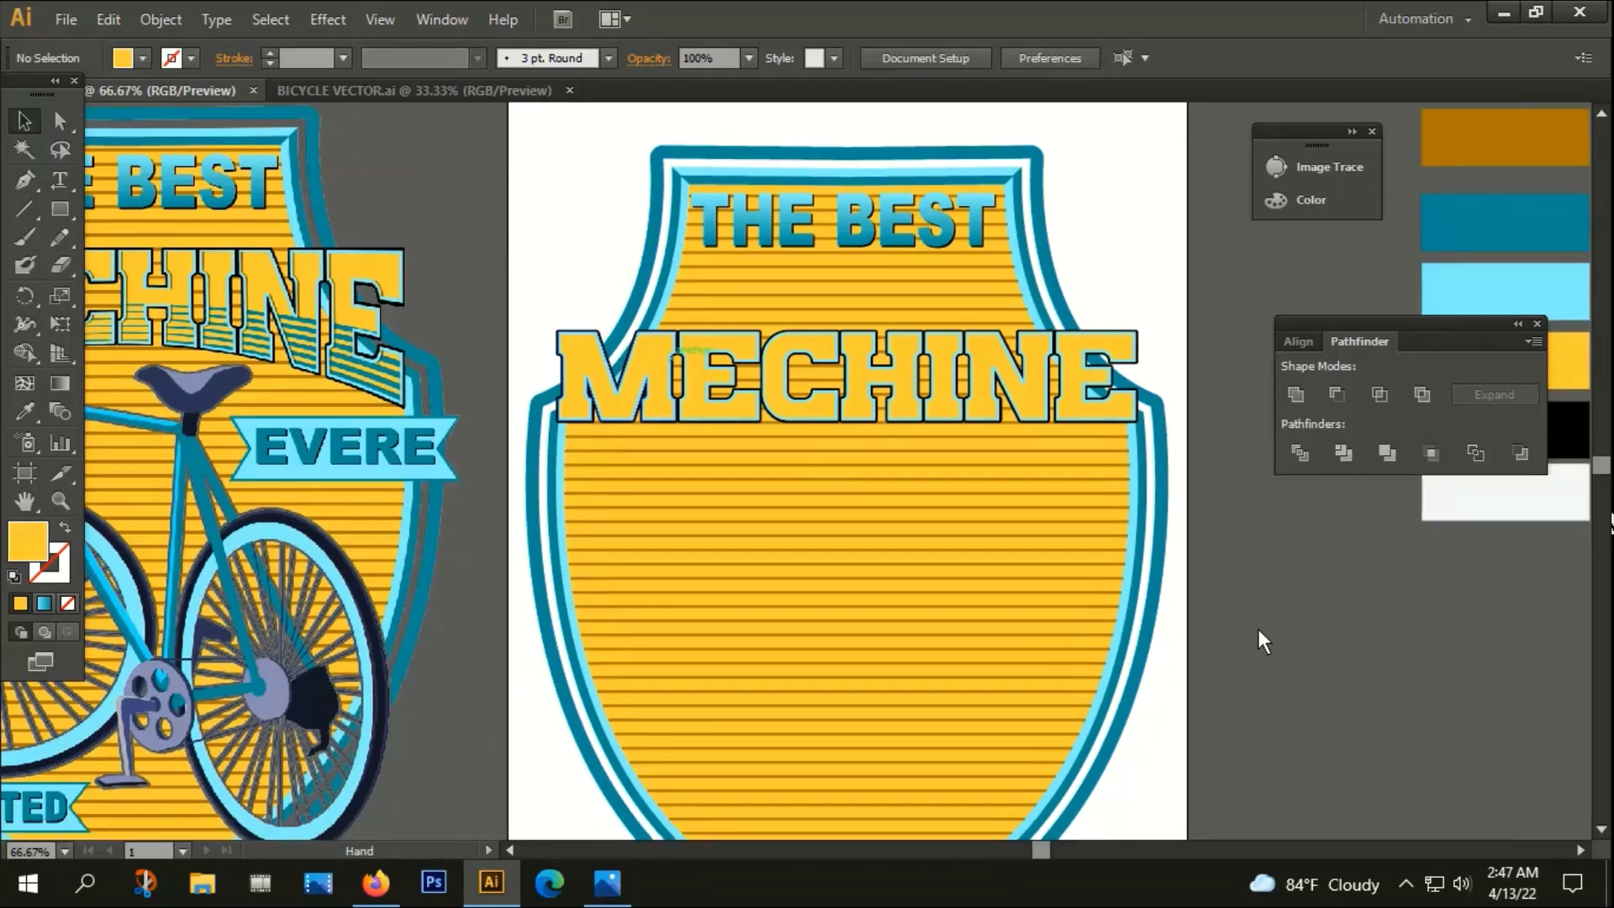
left_click_drag(1258, 628, 1392, 583)
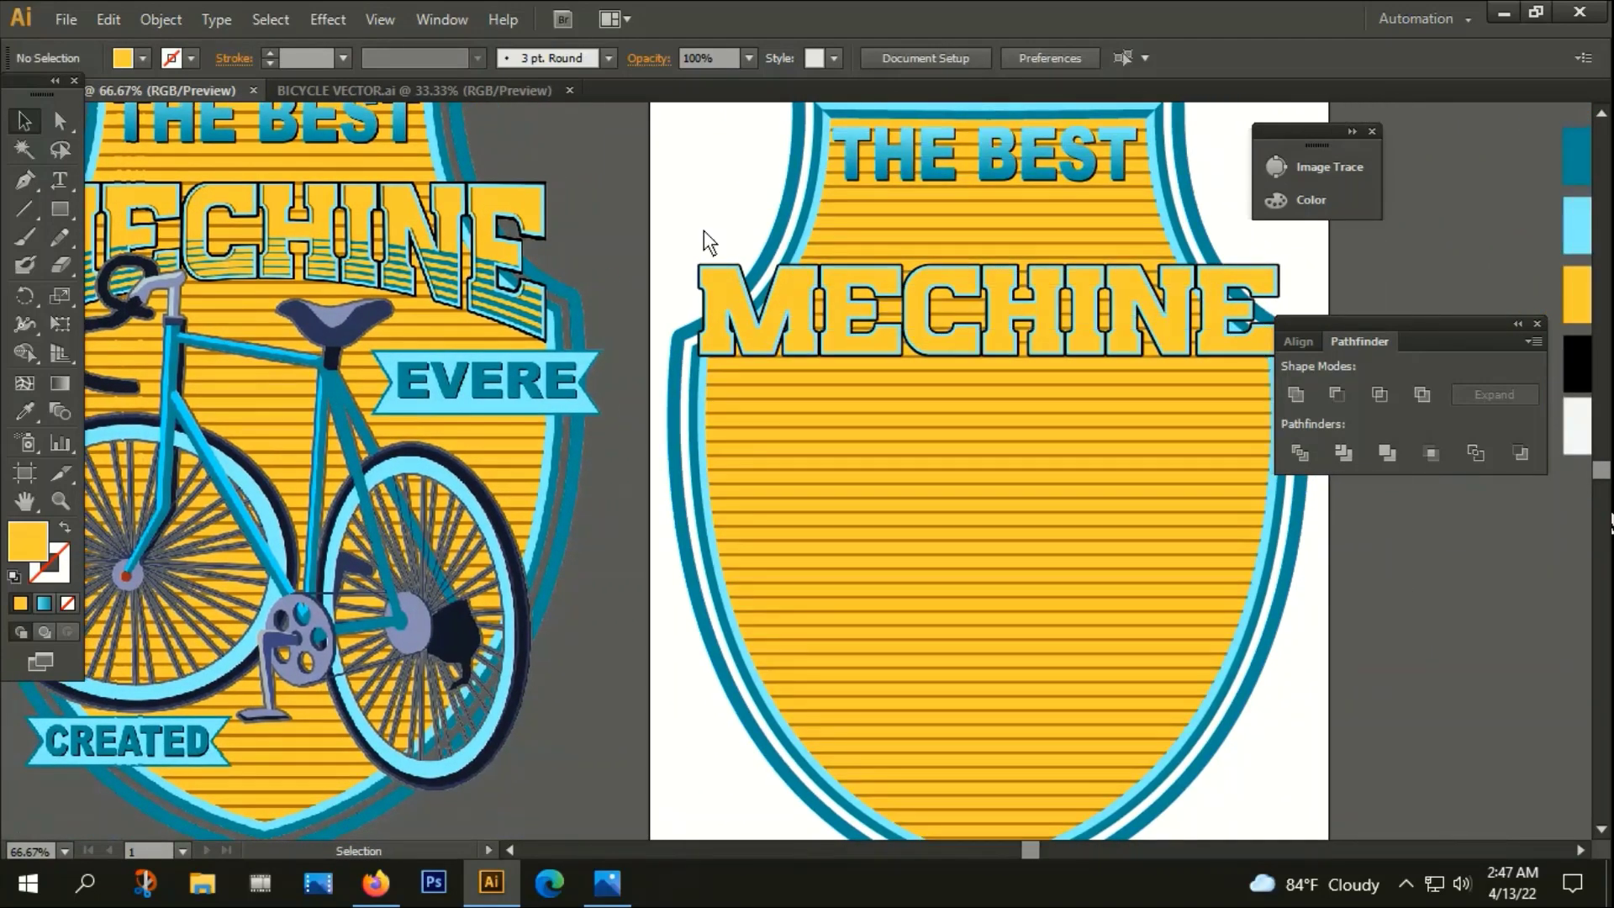
scroll(665, 290, "up", 2)
scroll(665, 306, "up", 5)
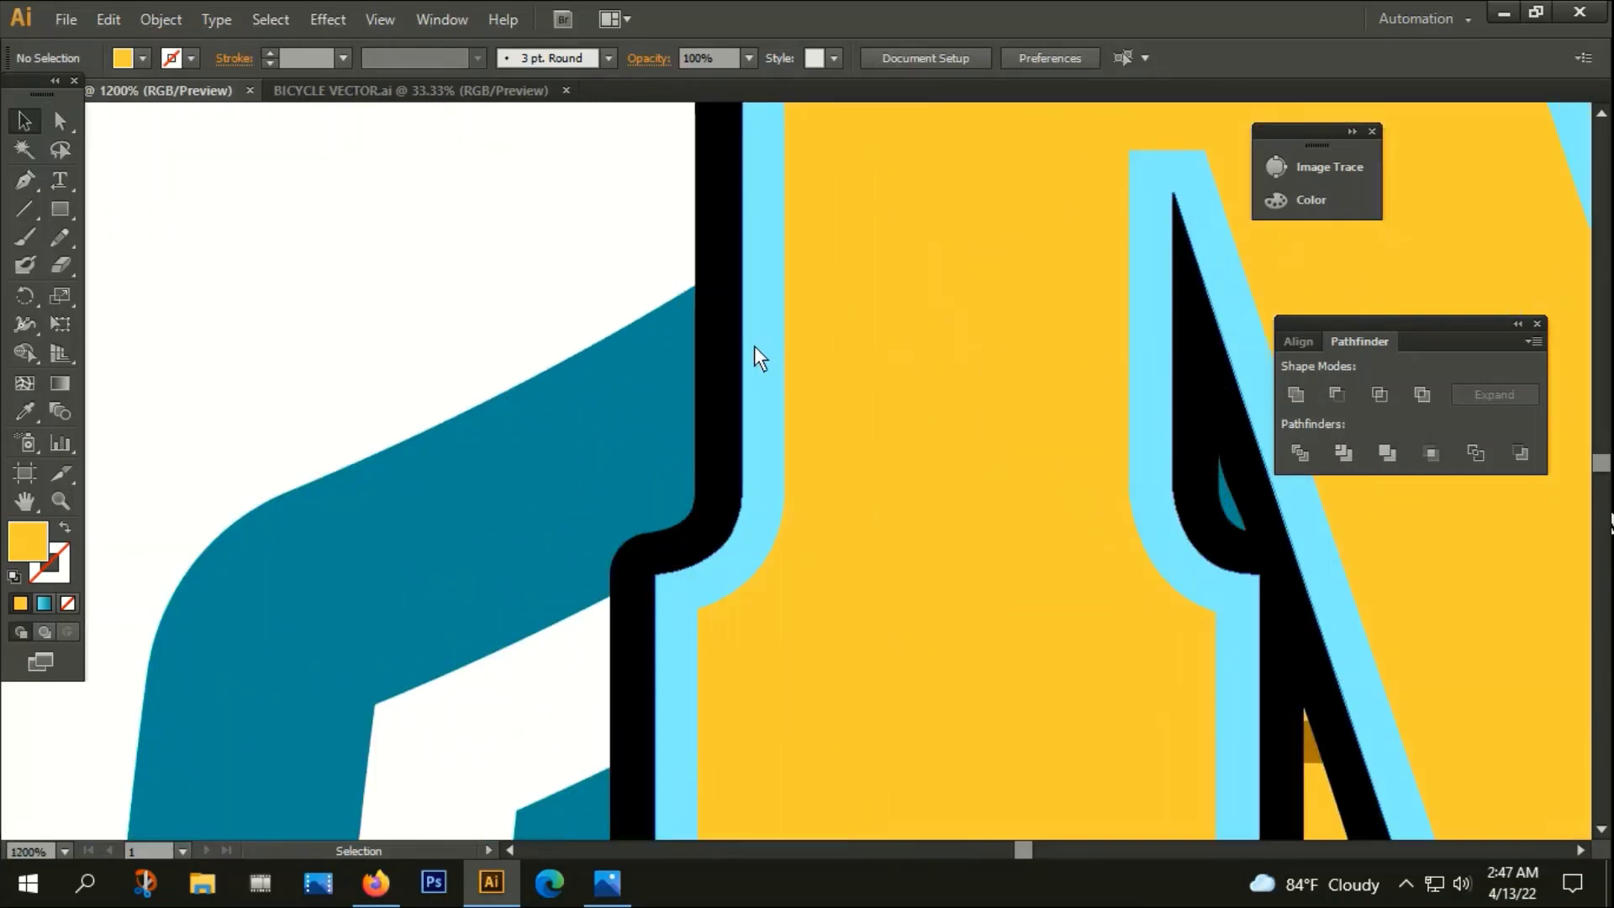
left_click(753, 346)
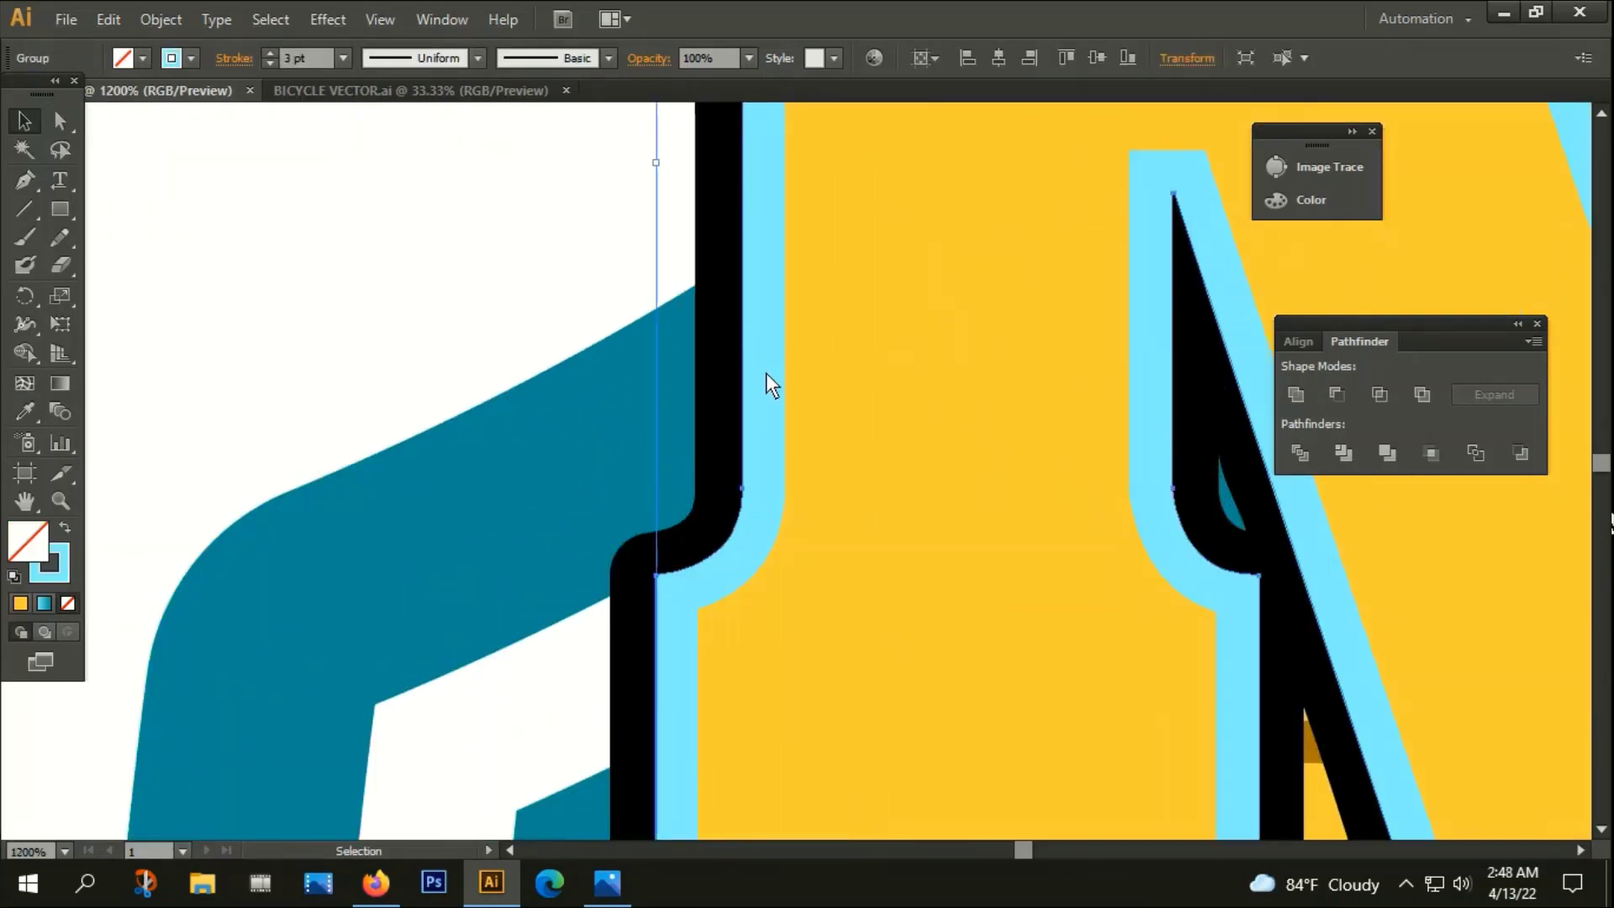
left_click(160, 19)
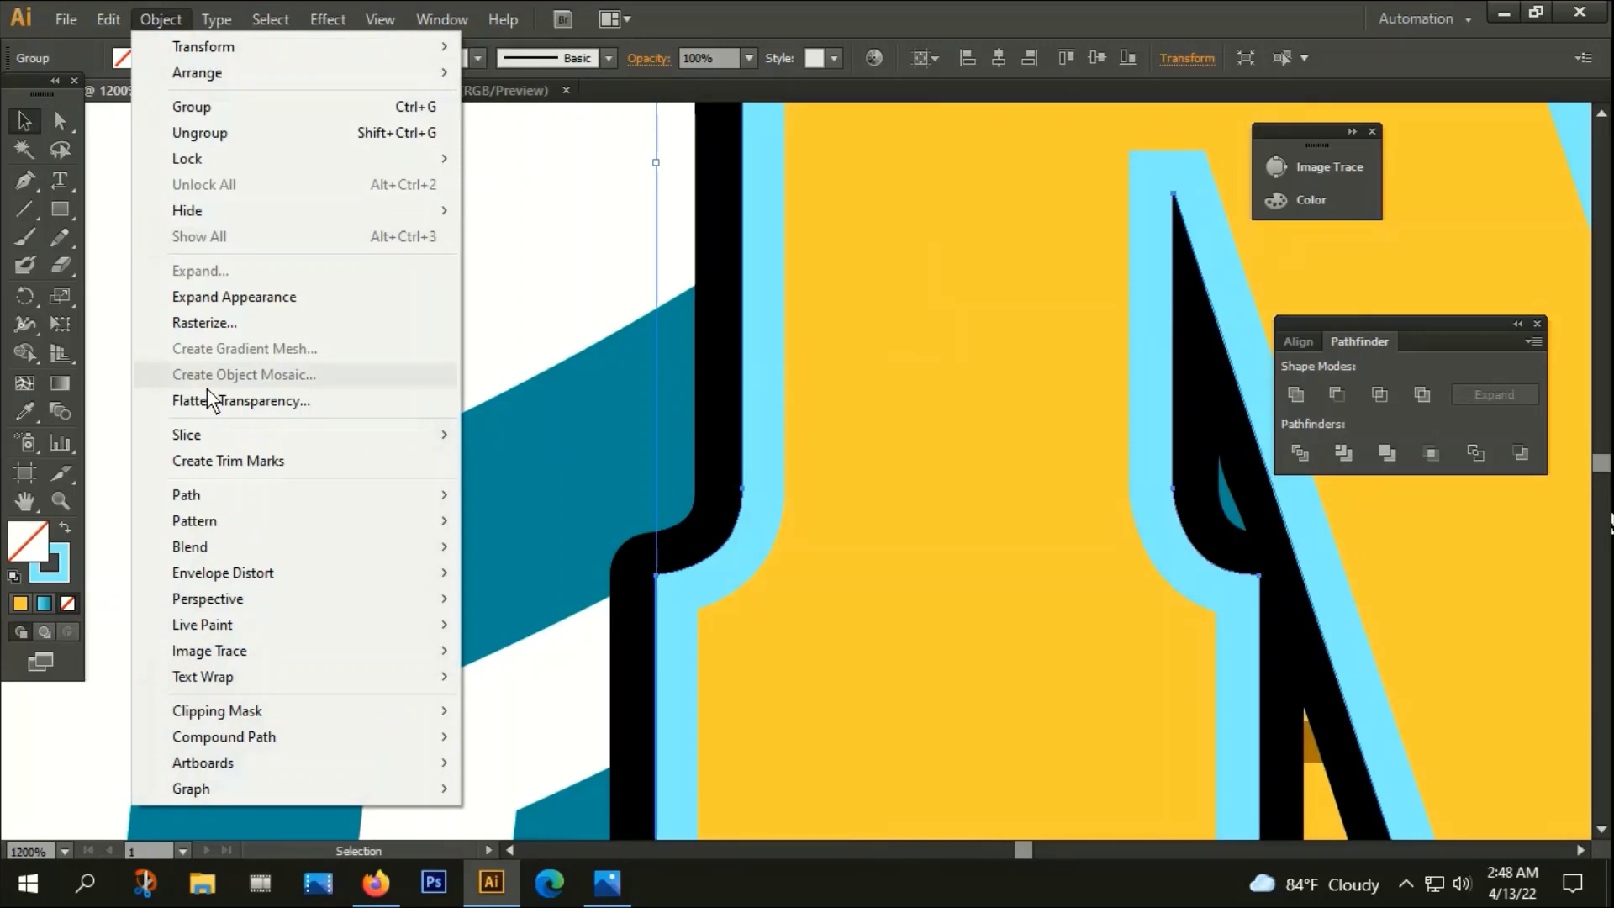
mouse_move(207, 491)
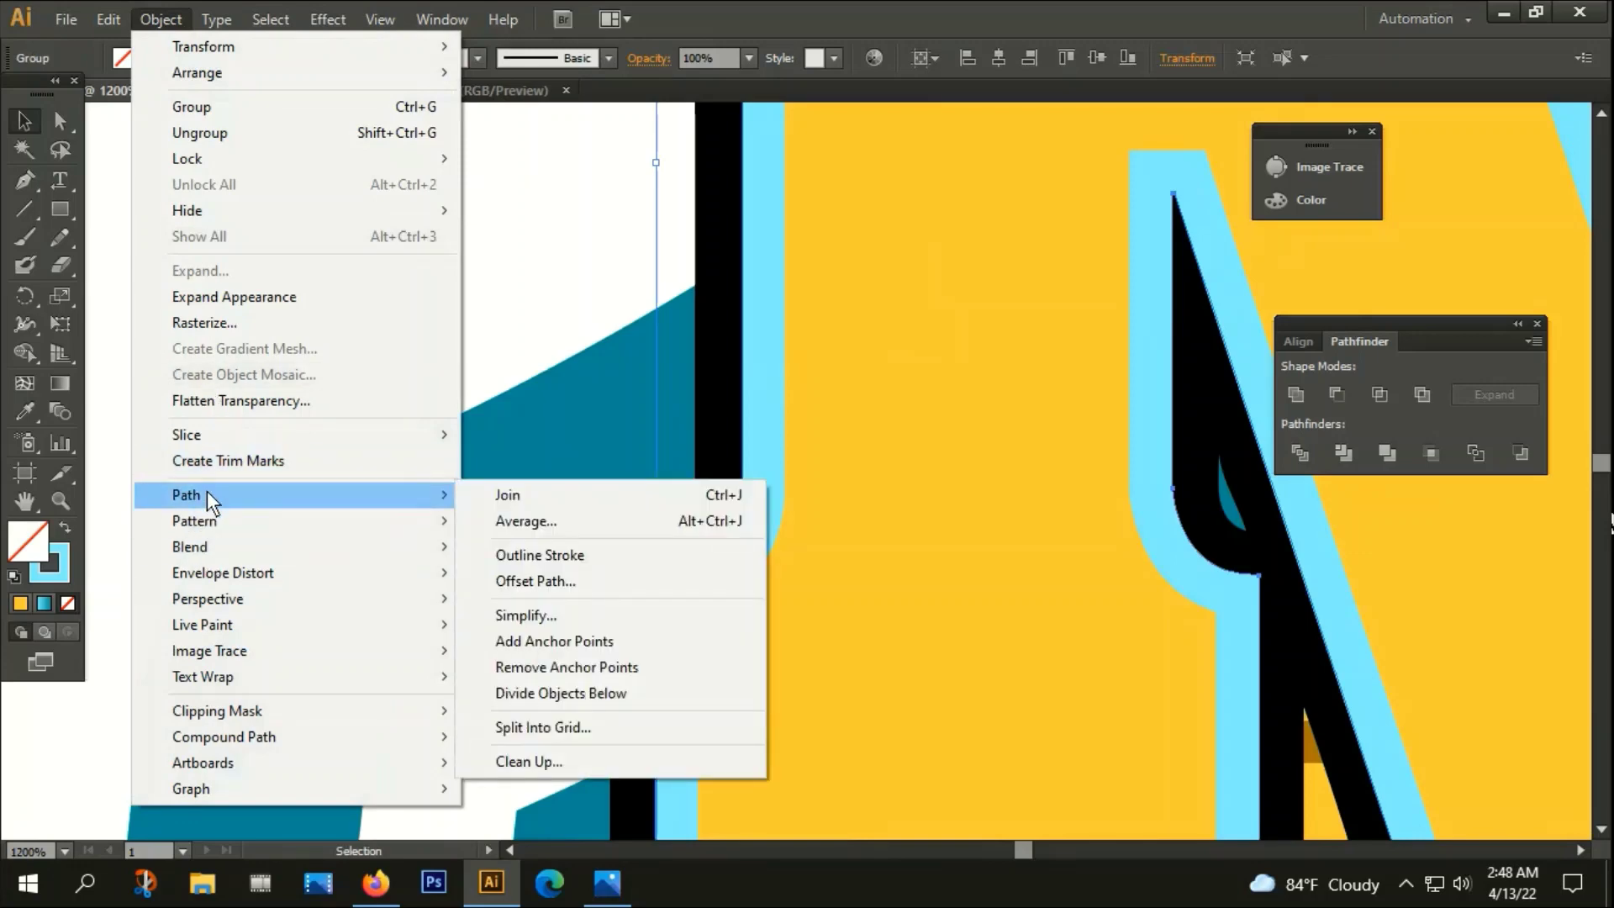
left_click(233, 296)
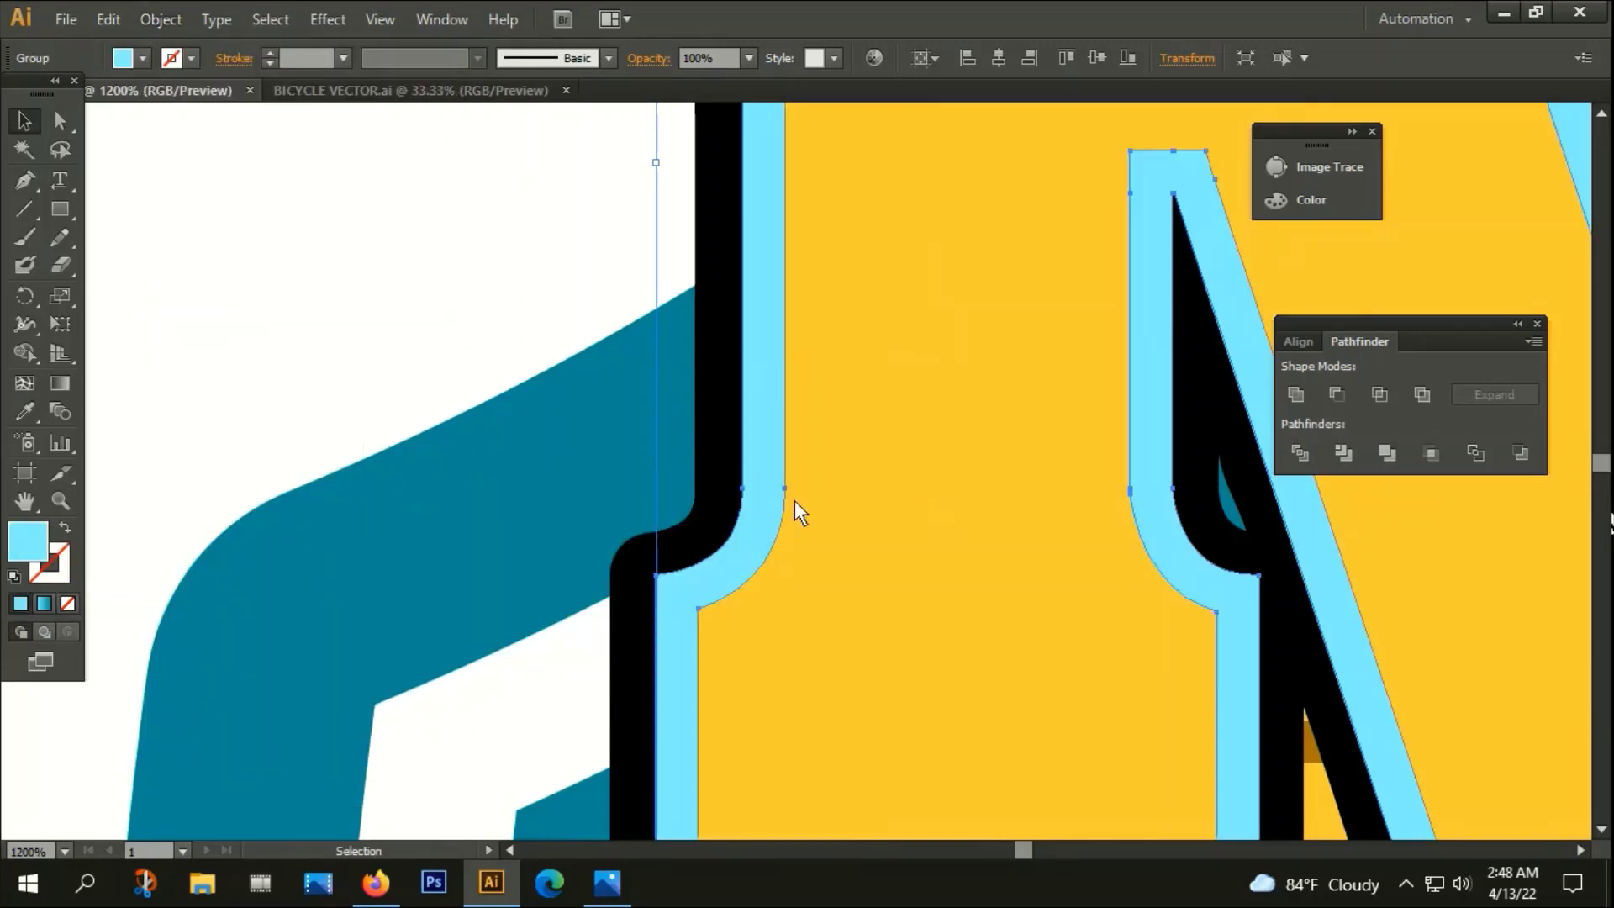
left_click(443, 298)
scroll(433, 290, "down", 4)
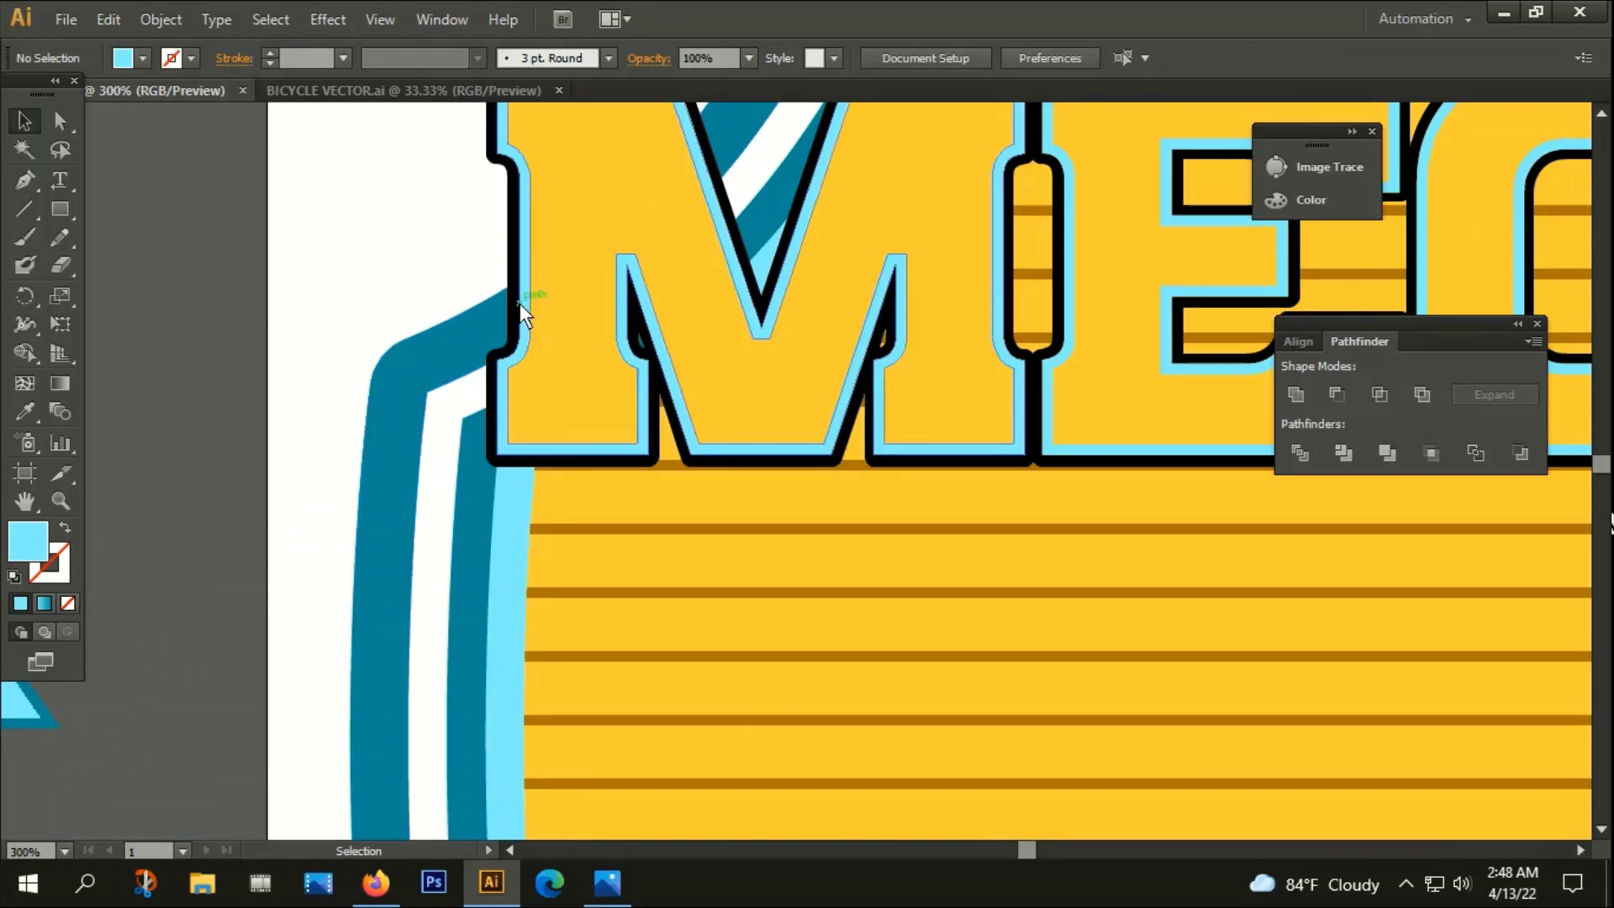
left_click(520, 304)
left_click(392, 271)
scroll(353, 299, "down", 3)
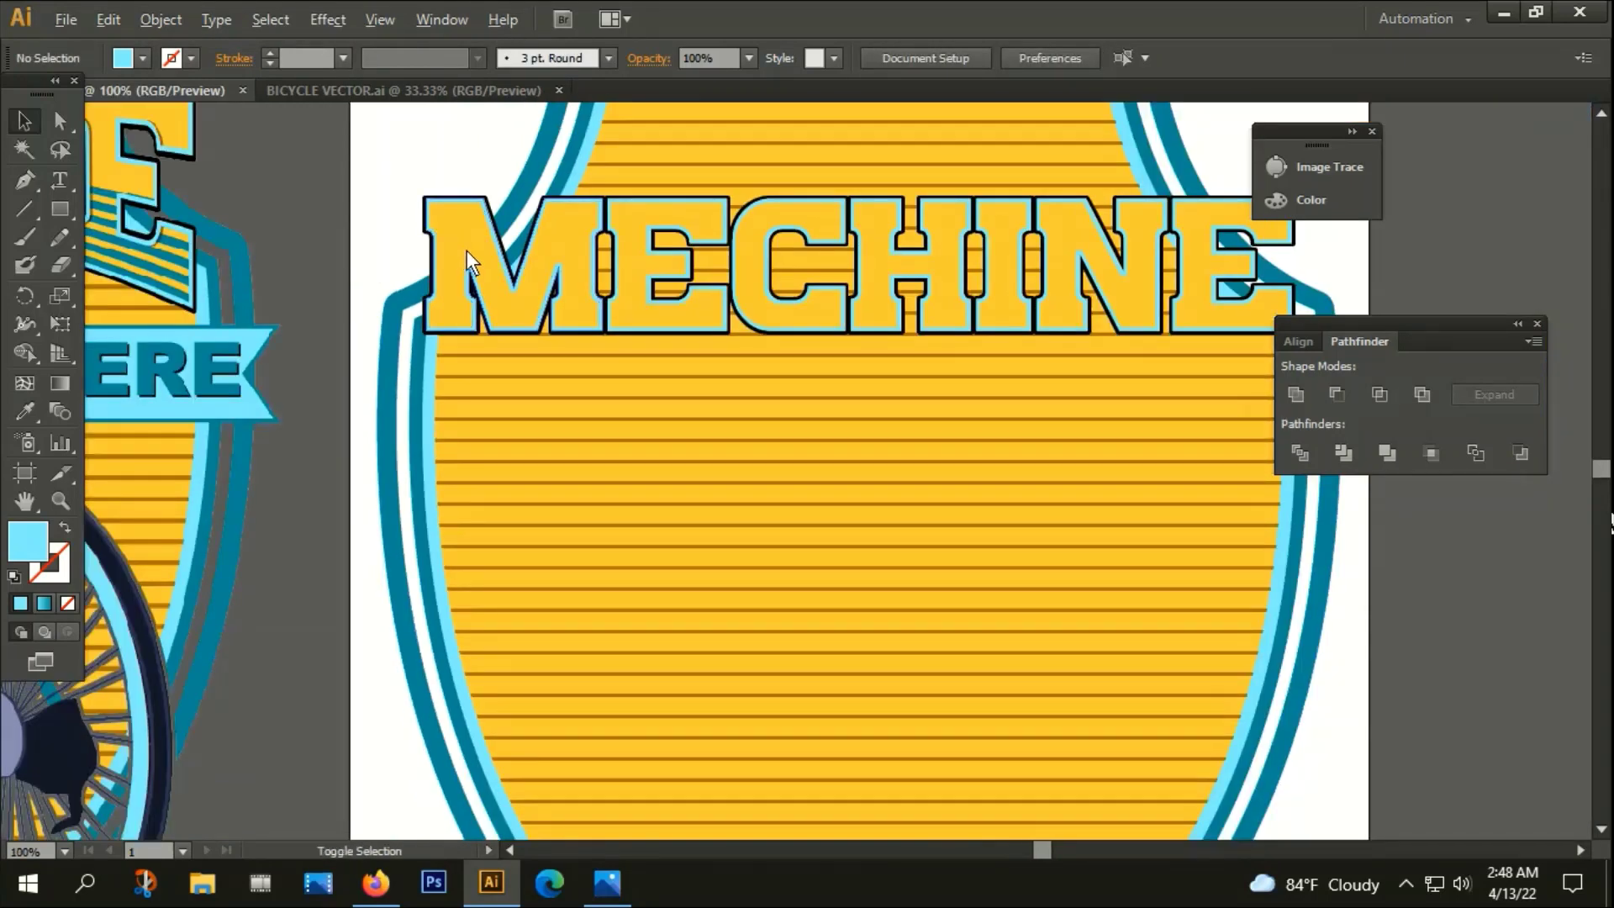
Draw a horizontal line across the middle of the MECHINE lettering, extending past both sides of the shield
scroll(466, 251, "down", 3)
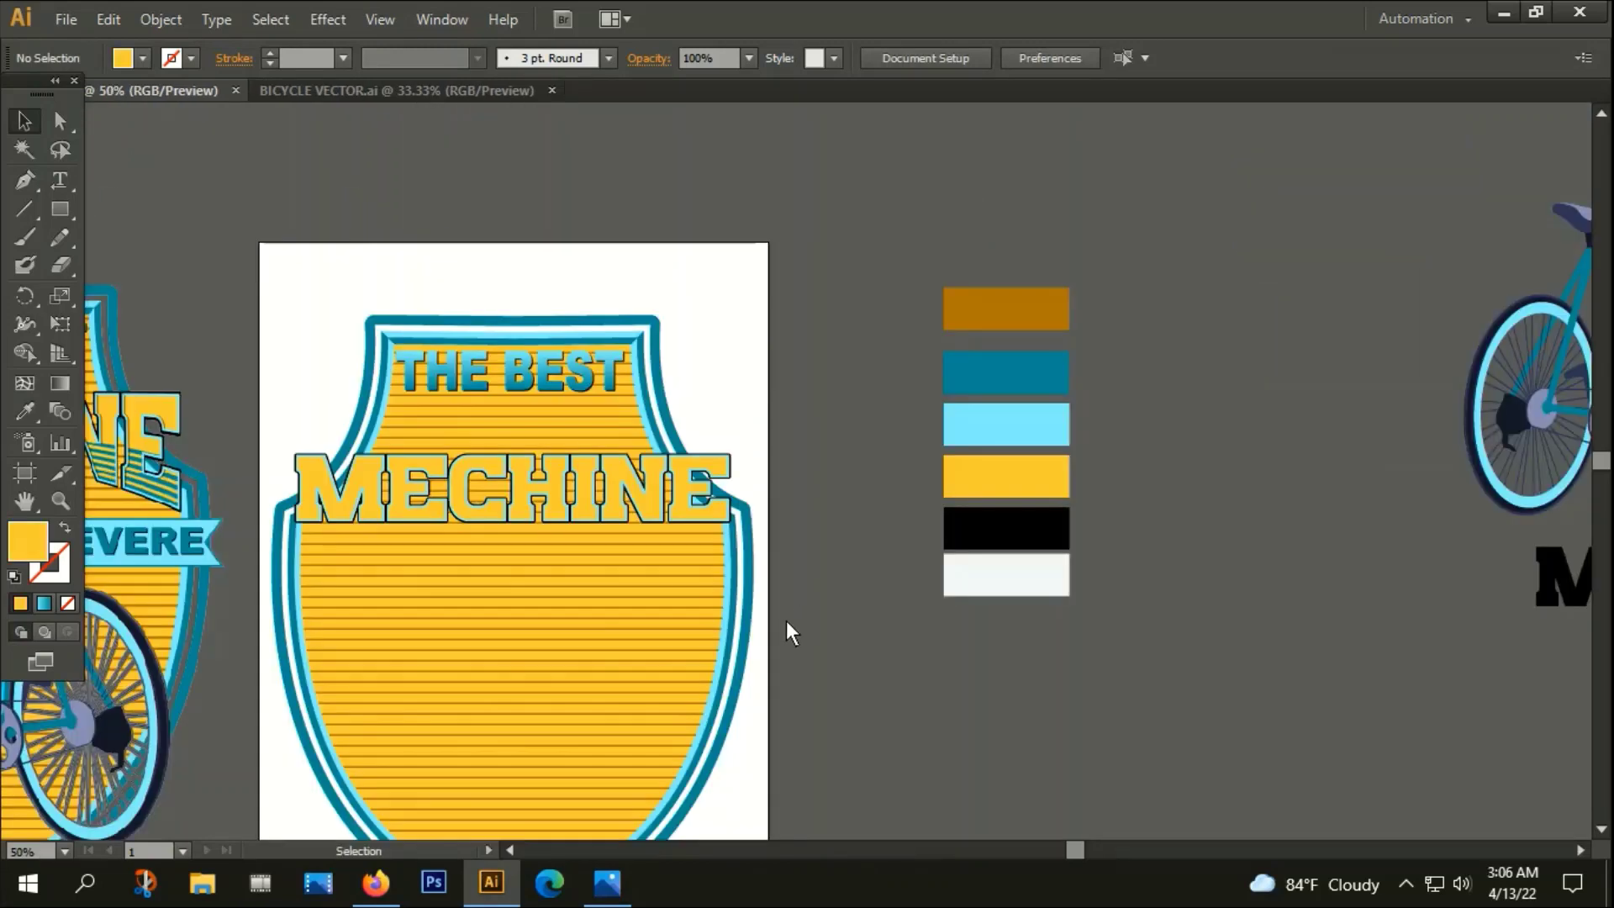
scroll(786, 620, "left", 3)
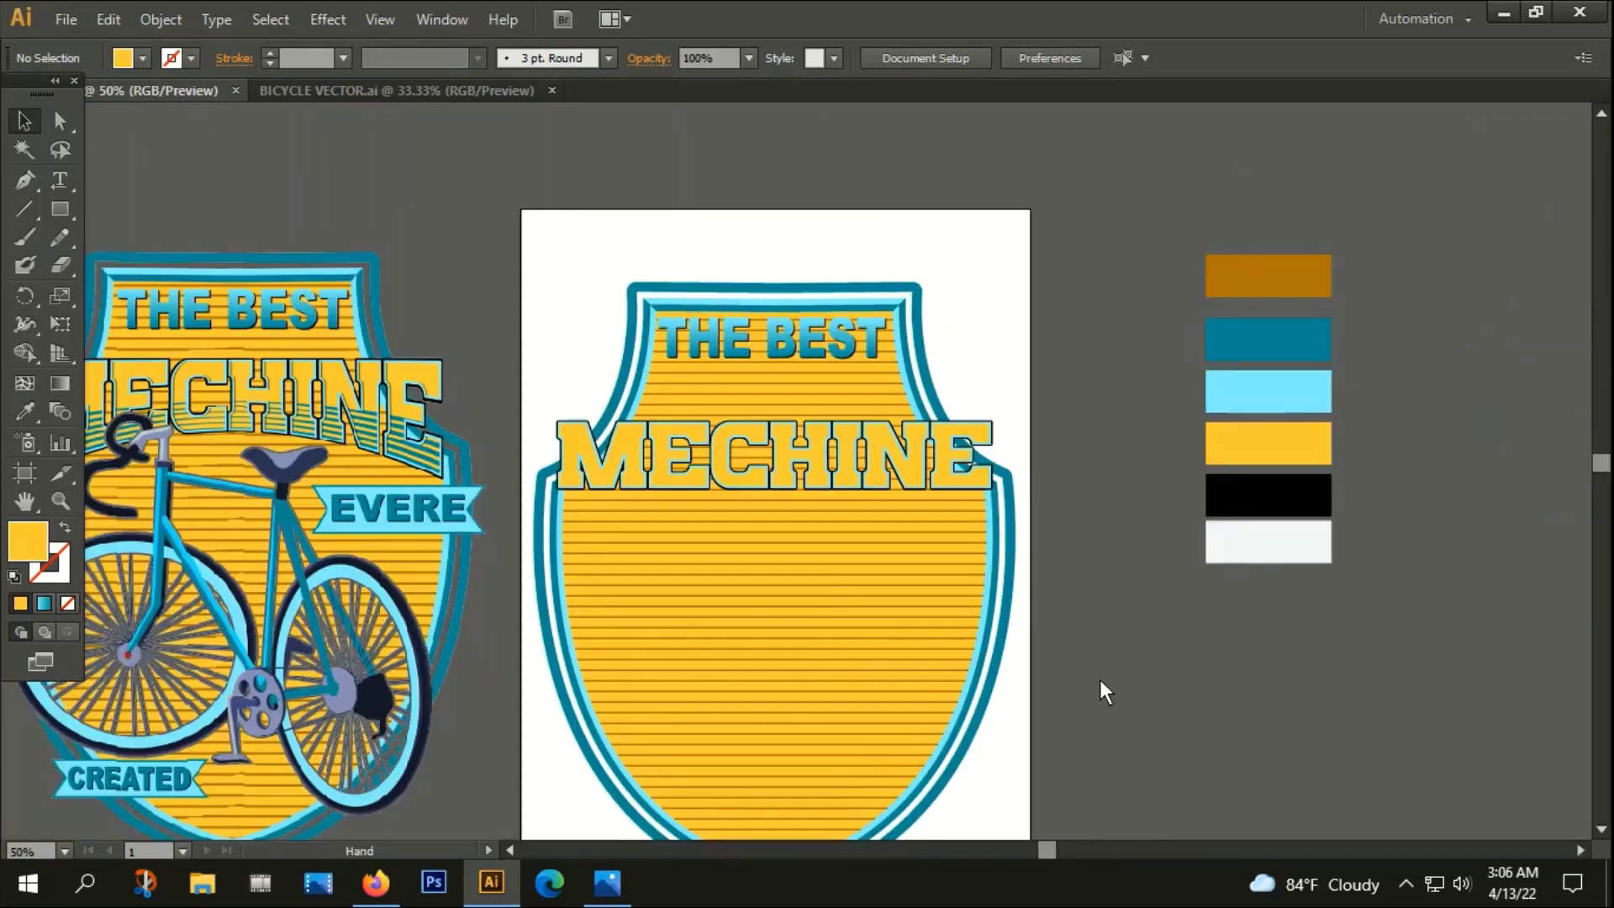
left_click(25, 209)
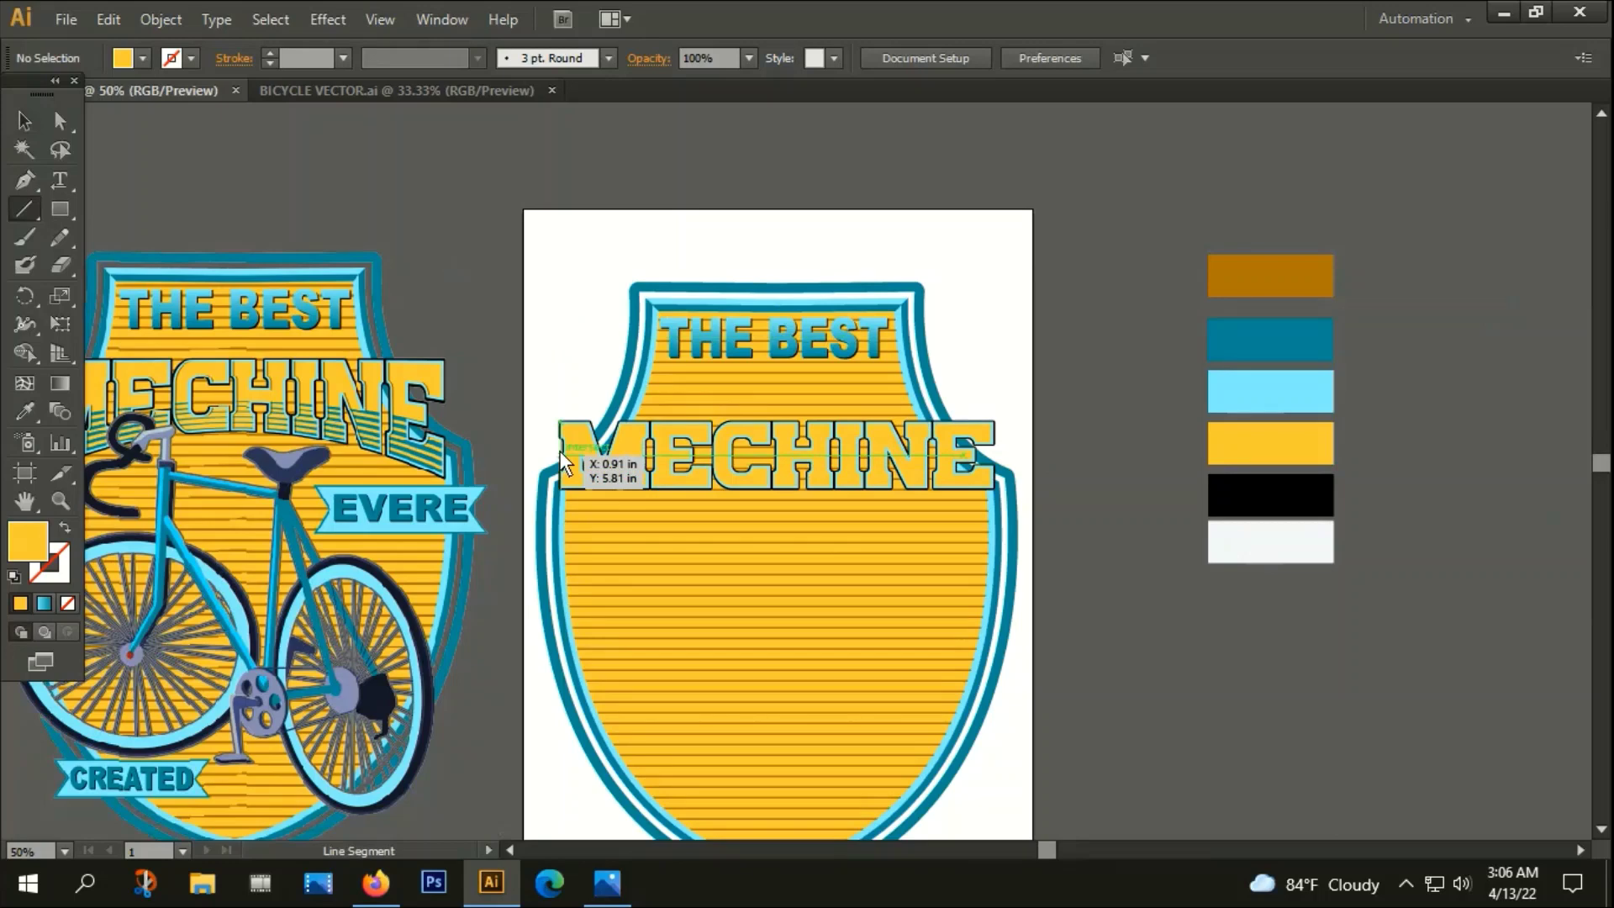
left_click_drag(537, 456, 1047, 524)
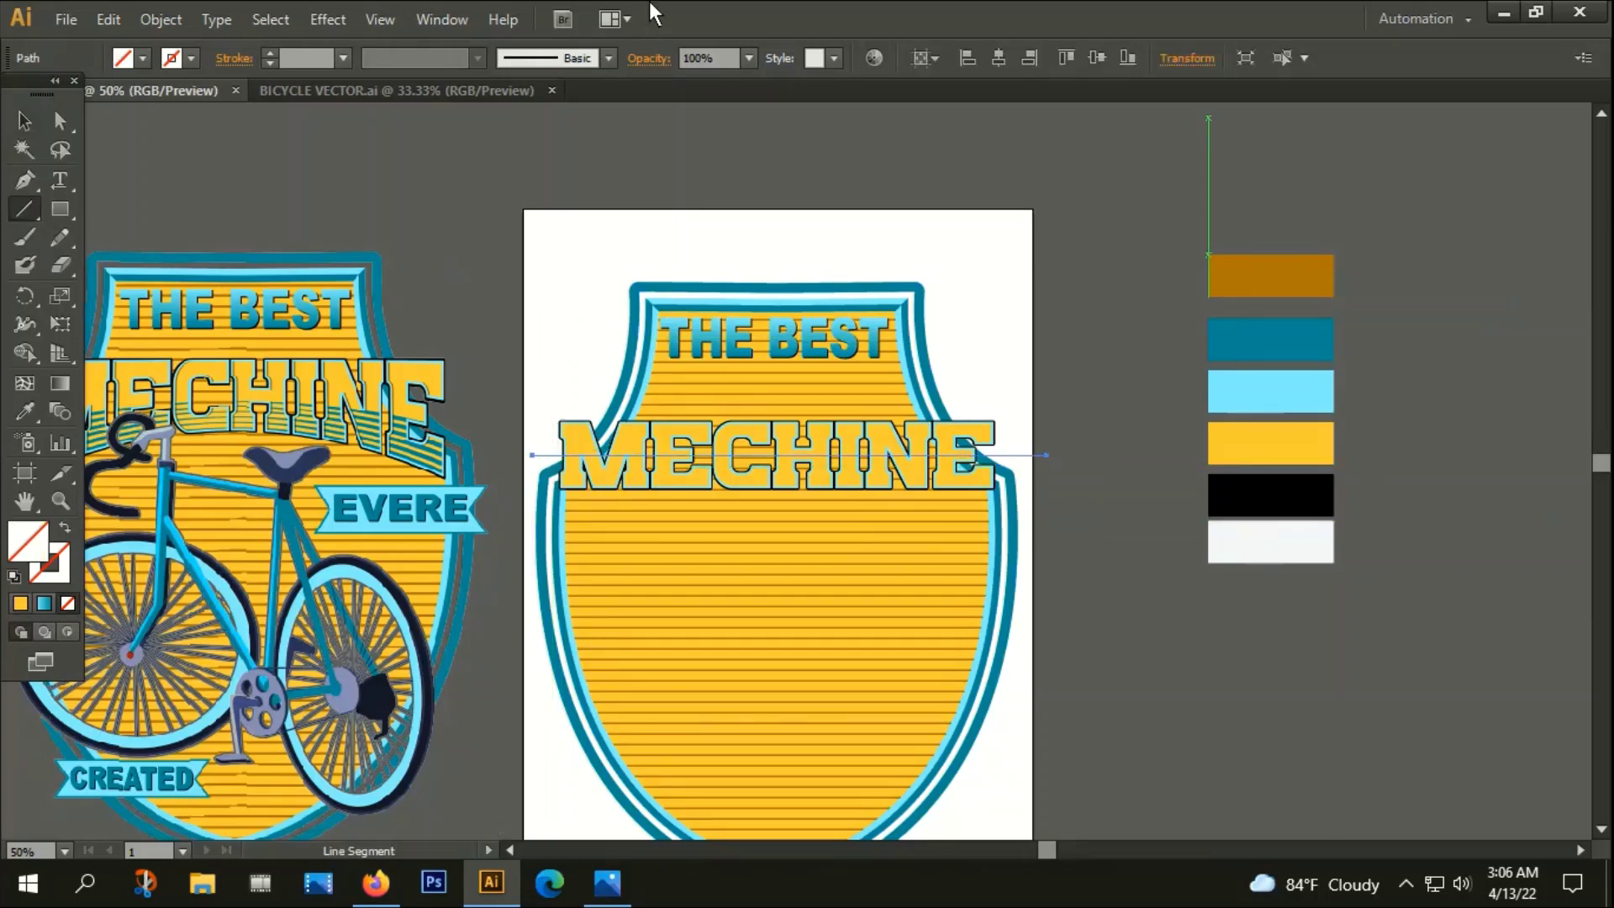
Give the horizontal line a 4 pt light blue stroke with a variable width profile that swells and tapers along its length
left_click(268, 53)
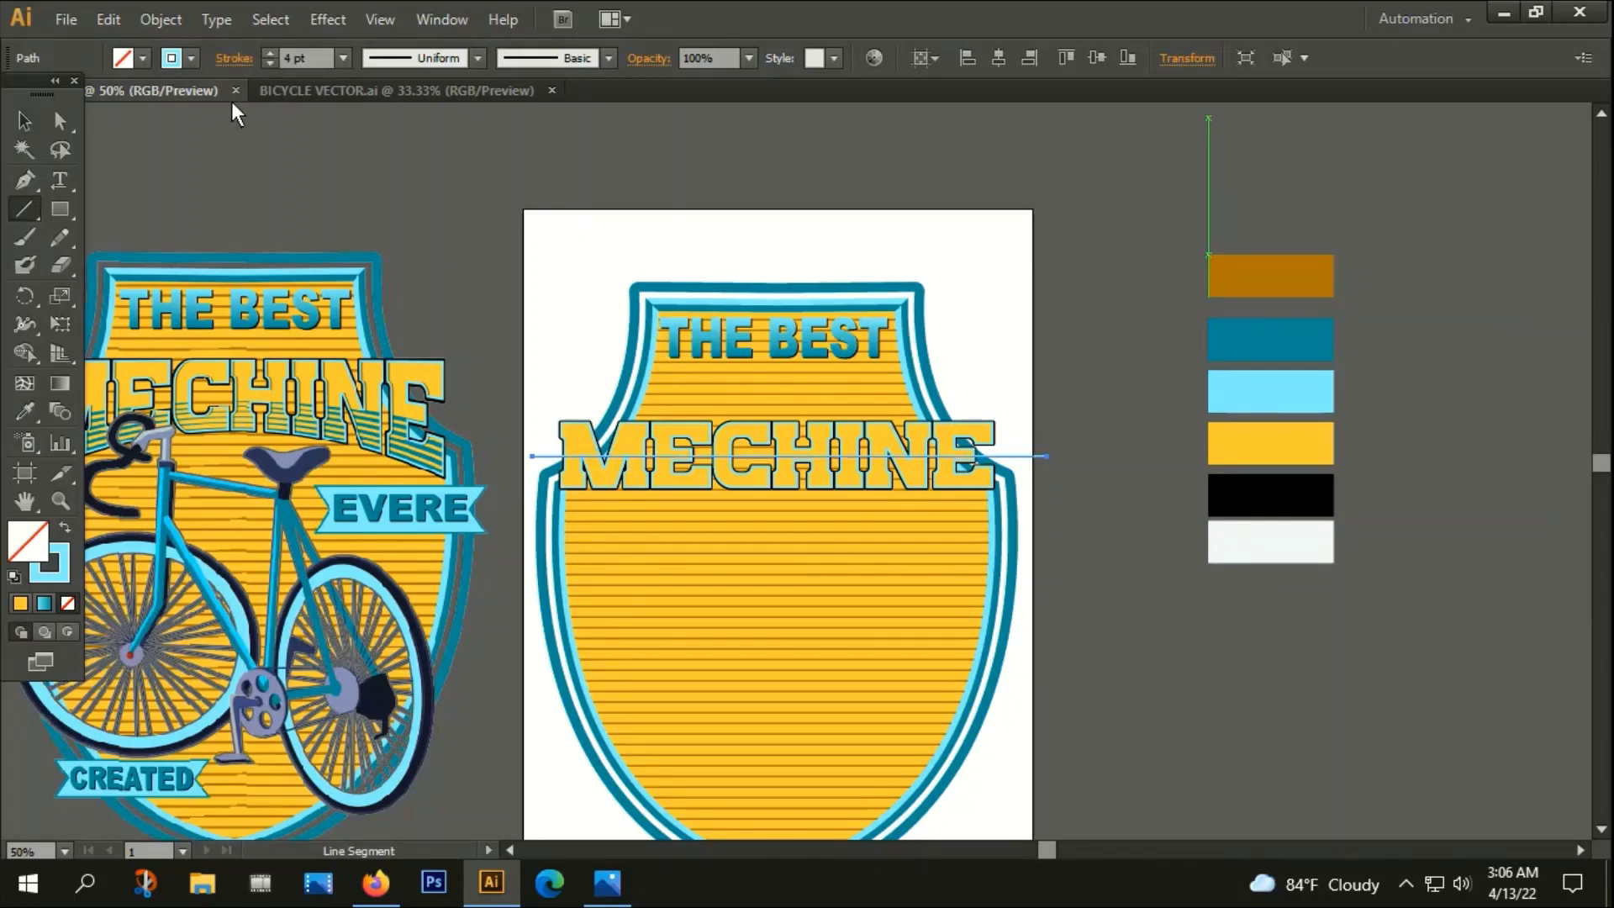
scroll(703, 499, "up", 3)
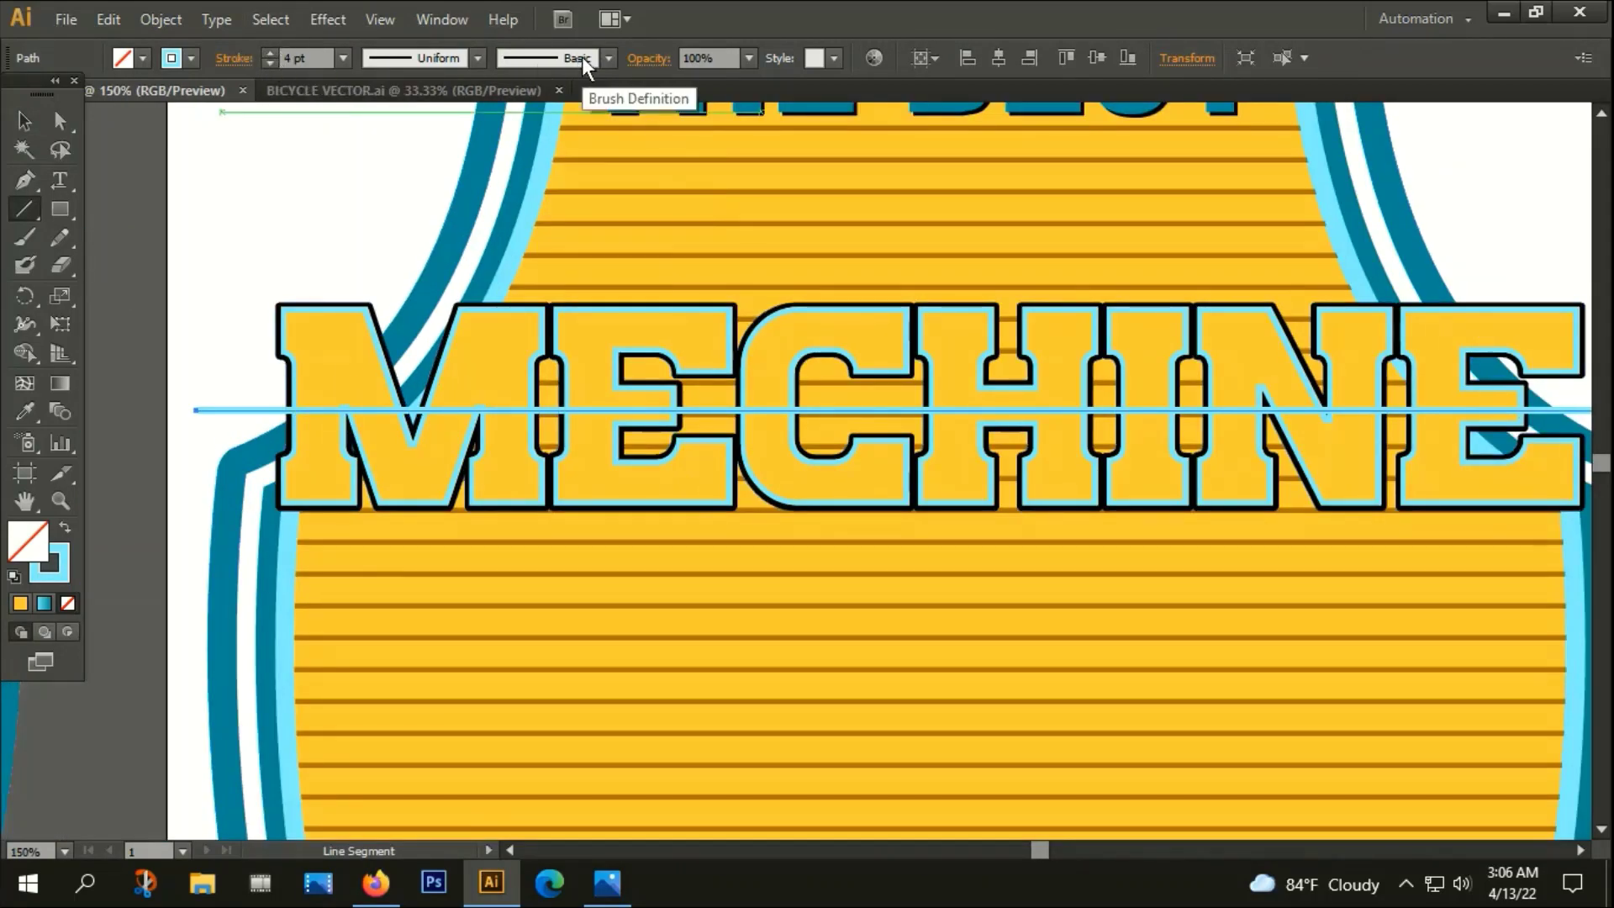
left_click(478, 57)
left_click(400, 177)
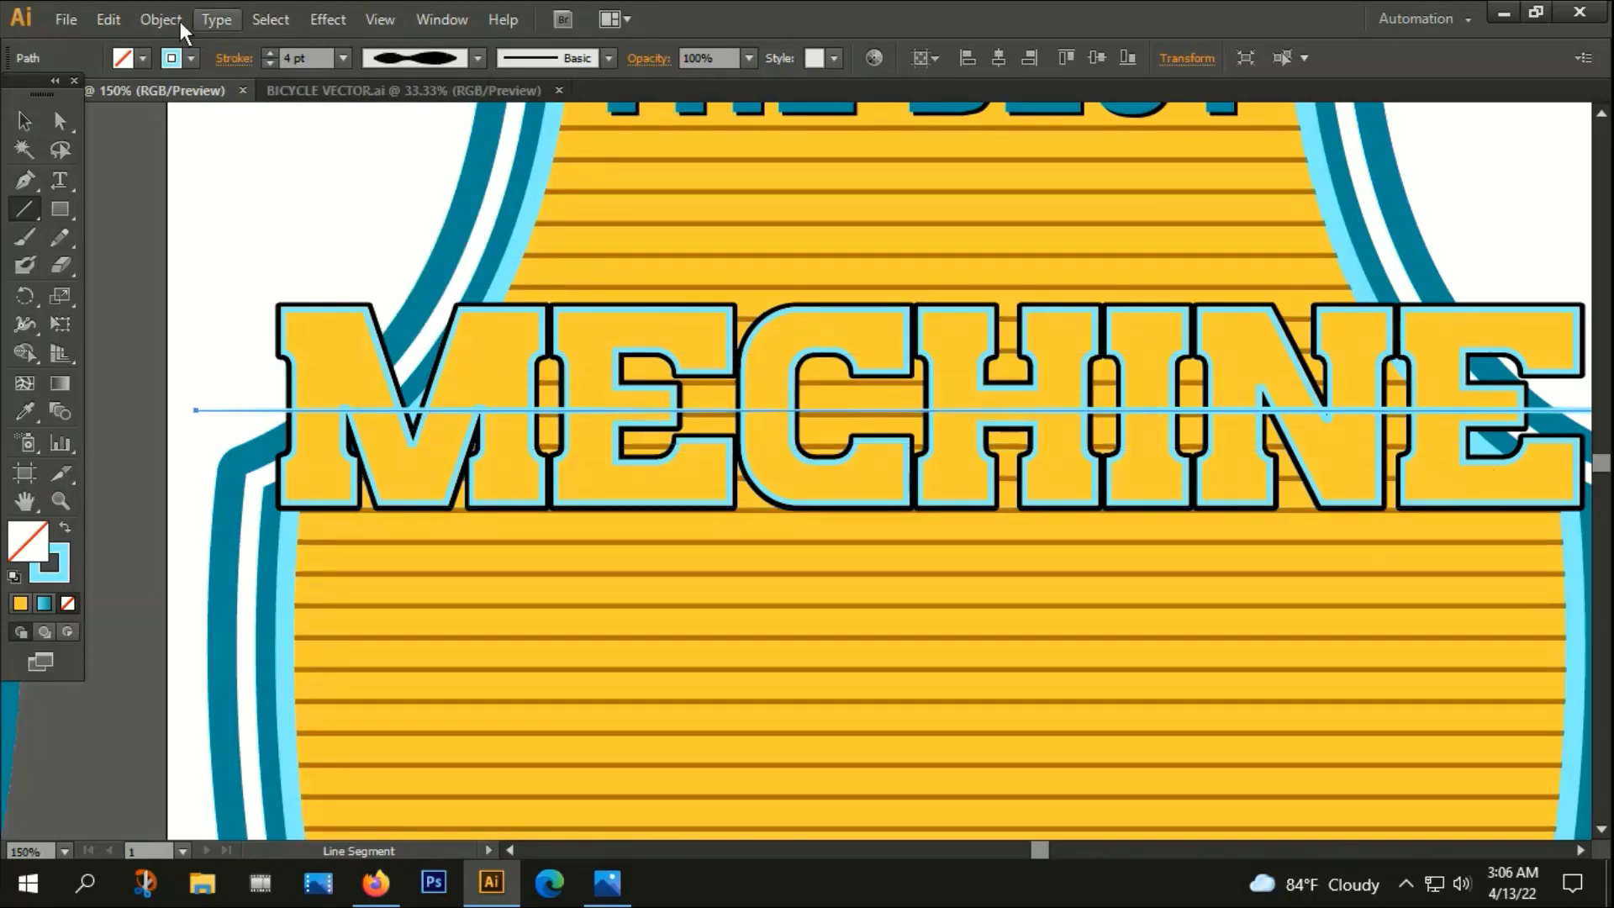
Expand the tapered line's appearance and fill the resulting shape with the dark teal sampled from the palette
left_click(181, 22)
left_click(227, 297)
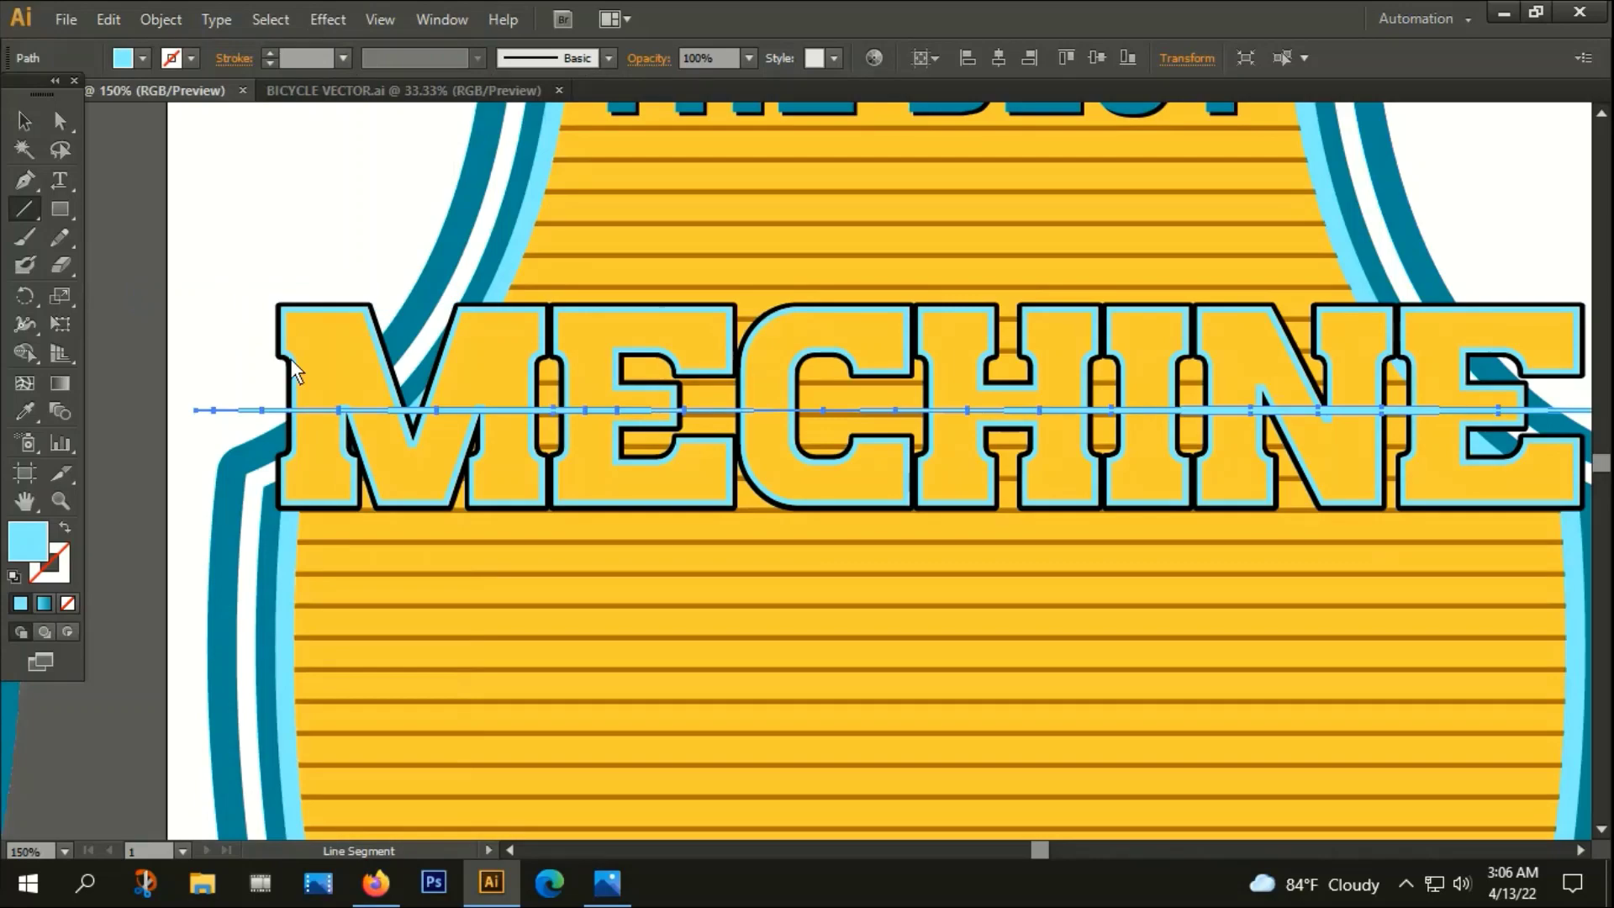
key("ctrl+minus")
key("ctrl+minus")
key("i")
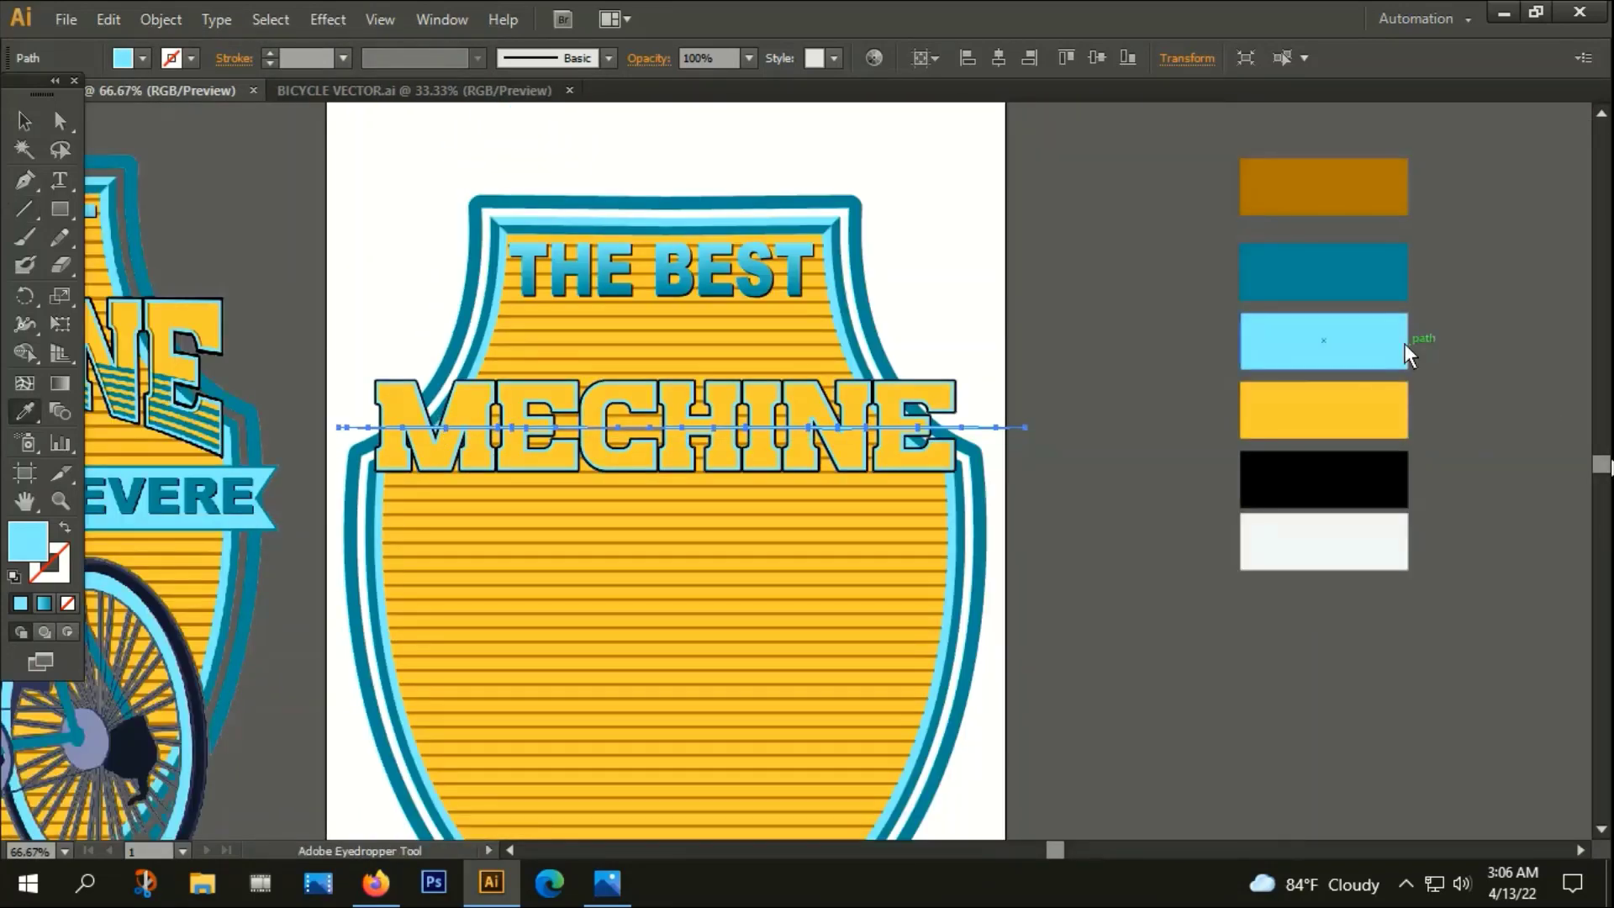
left_click(1348, 269)
left_click(25, 119)
key("ctrl+shift+a")
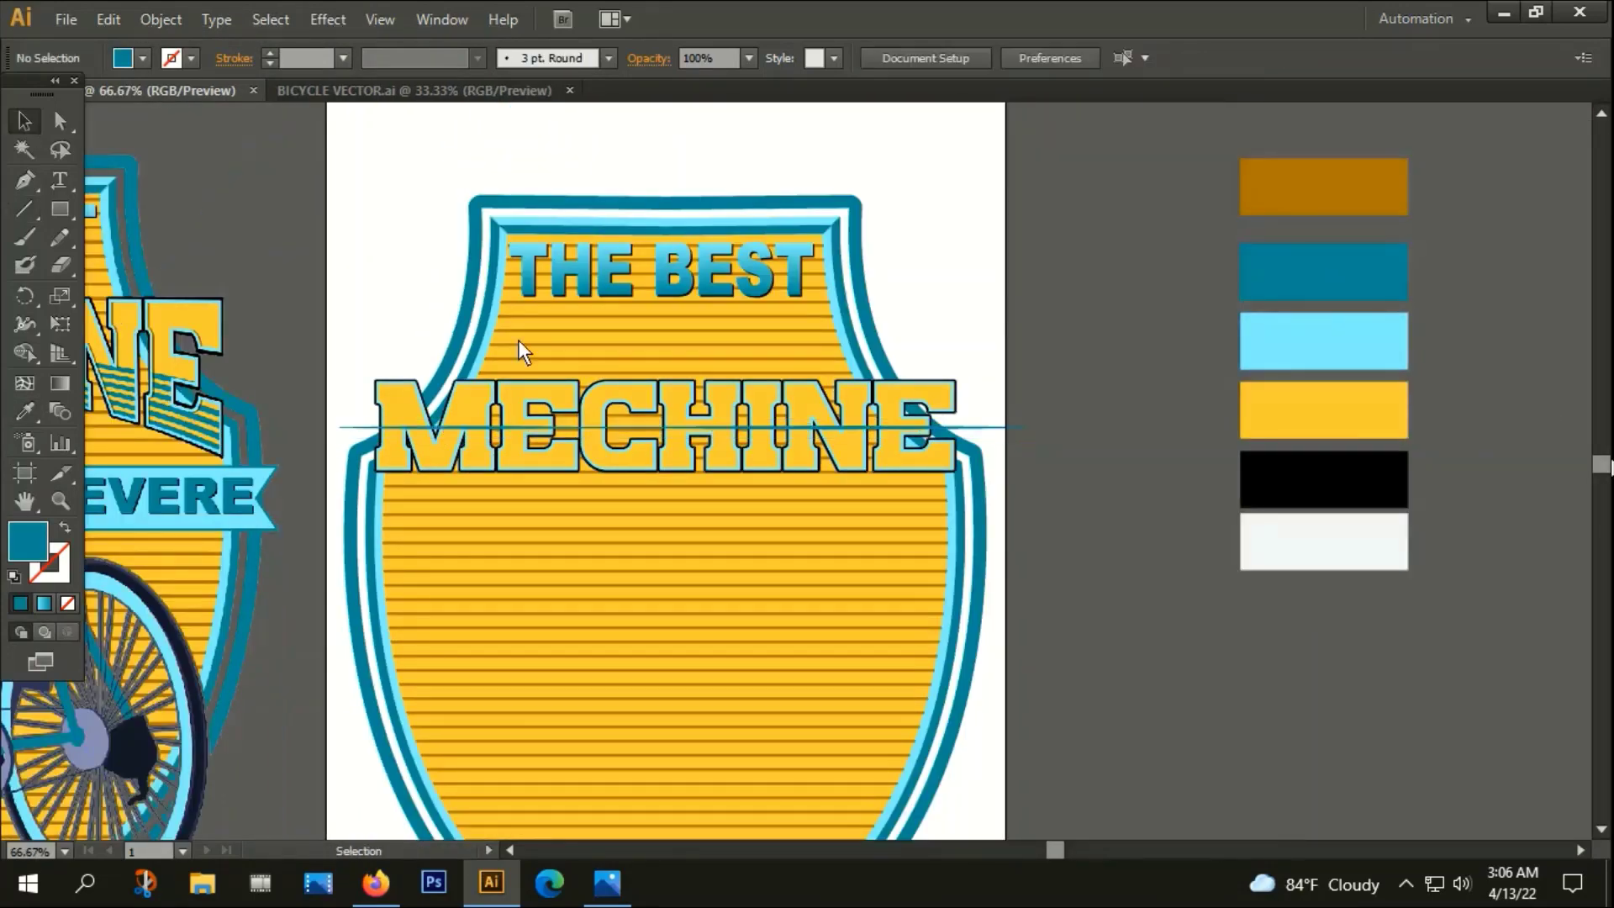
Duplicate the teal stripe straight down to just below the MECHINE lettering
scroll(623, 440, "up", 3)
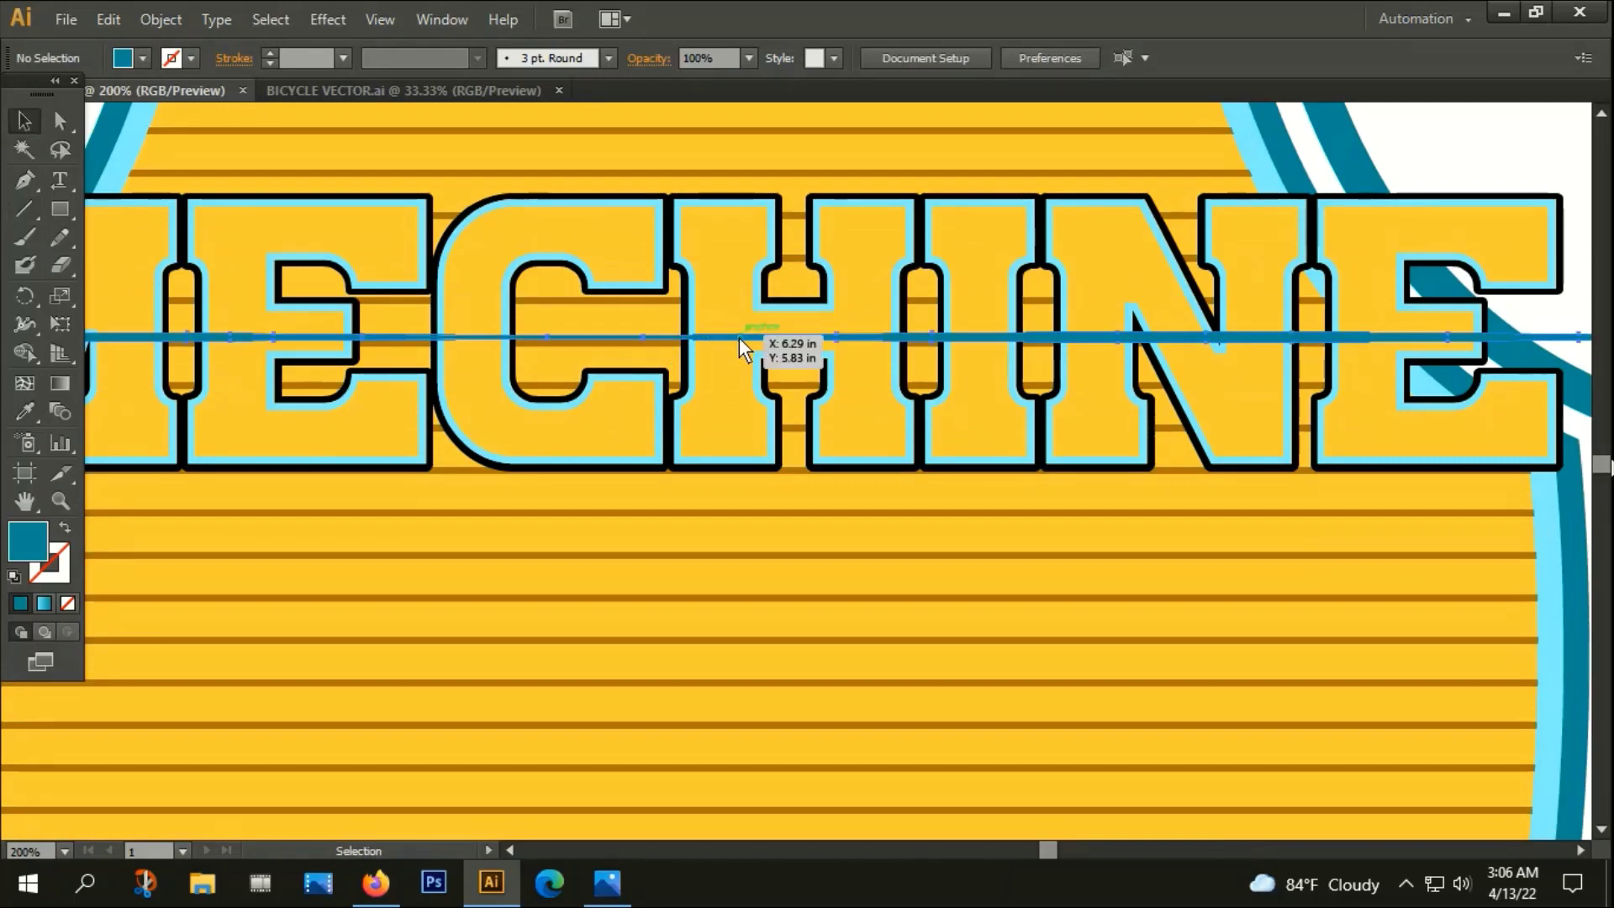
left_click_drag(739, 337, 736, 532)
scroll(738, 531, "down", 3)
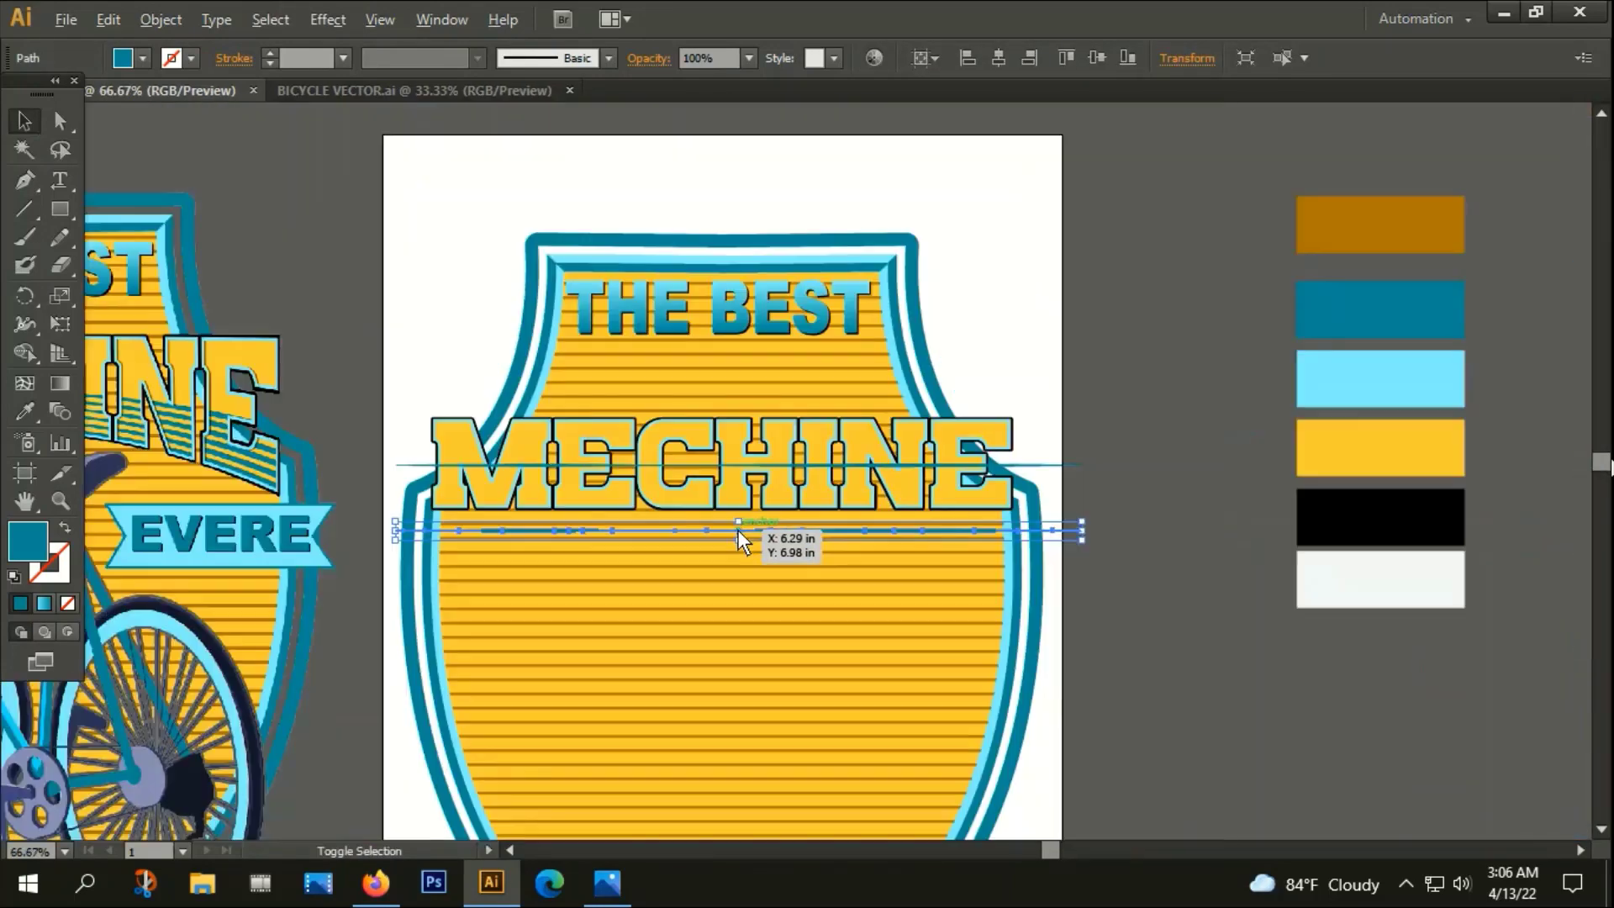
Blend the two teal stripes across the lower half of the lettering, using Specified Steps spacing with 8 steps
left_click(1197, 617)
left_click_drag(1040, 419, 1122, 570)
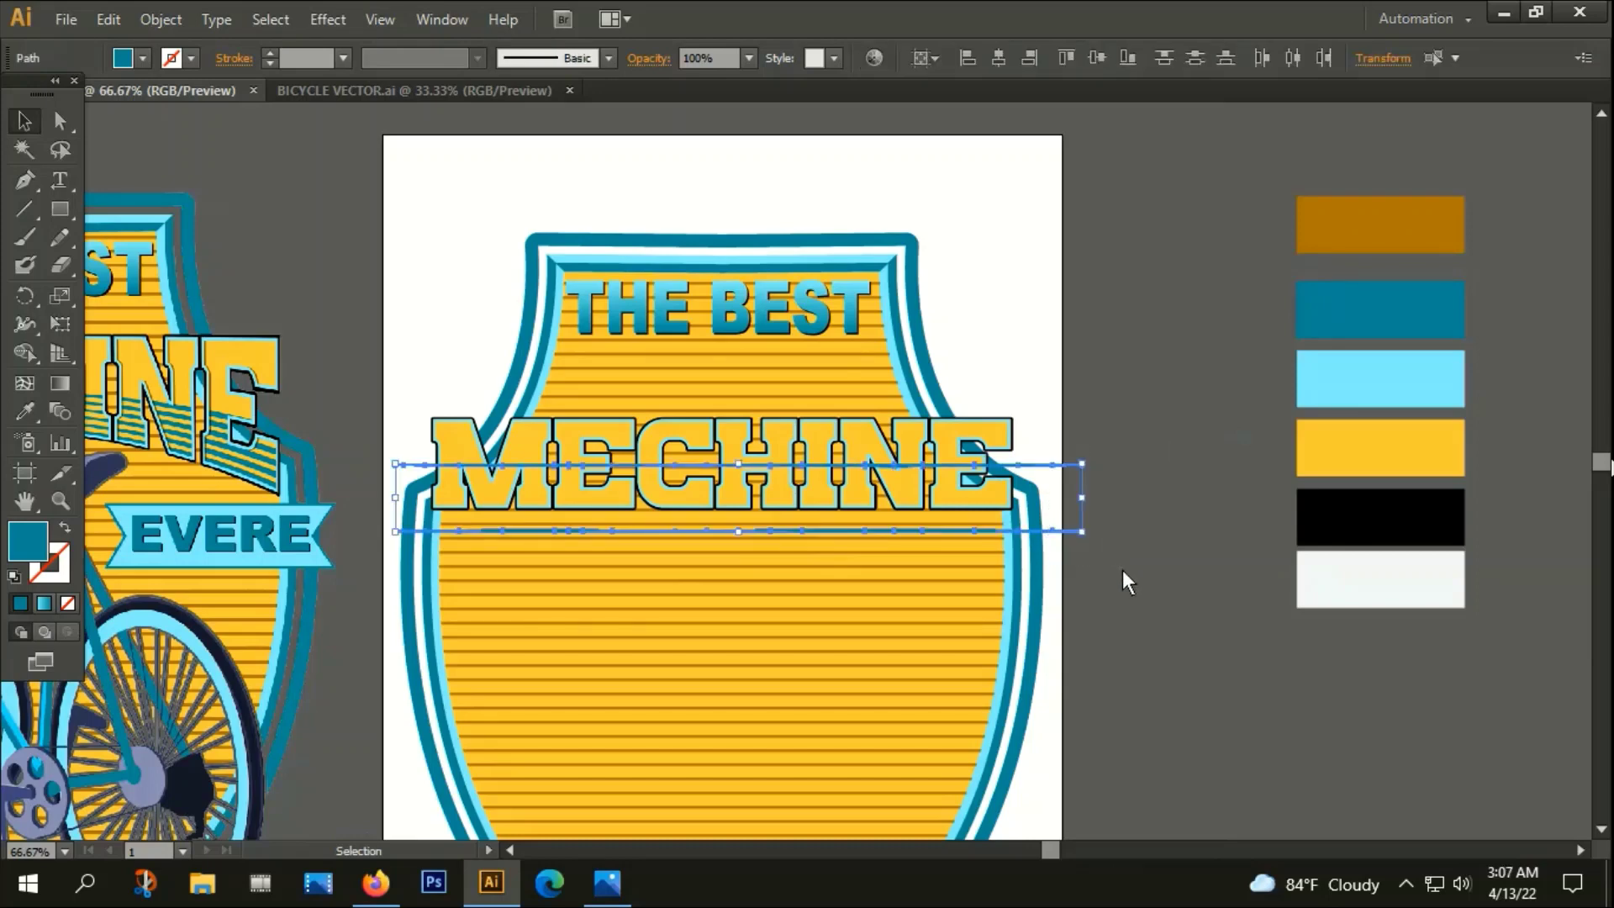
left_click(151, 24)
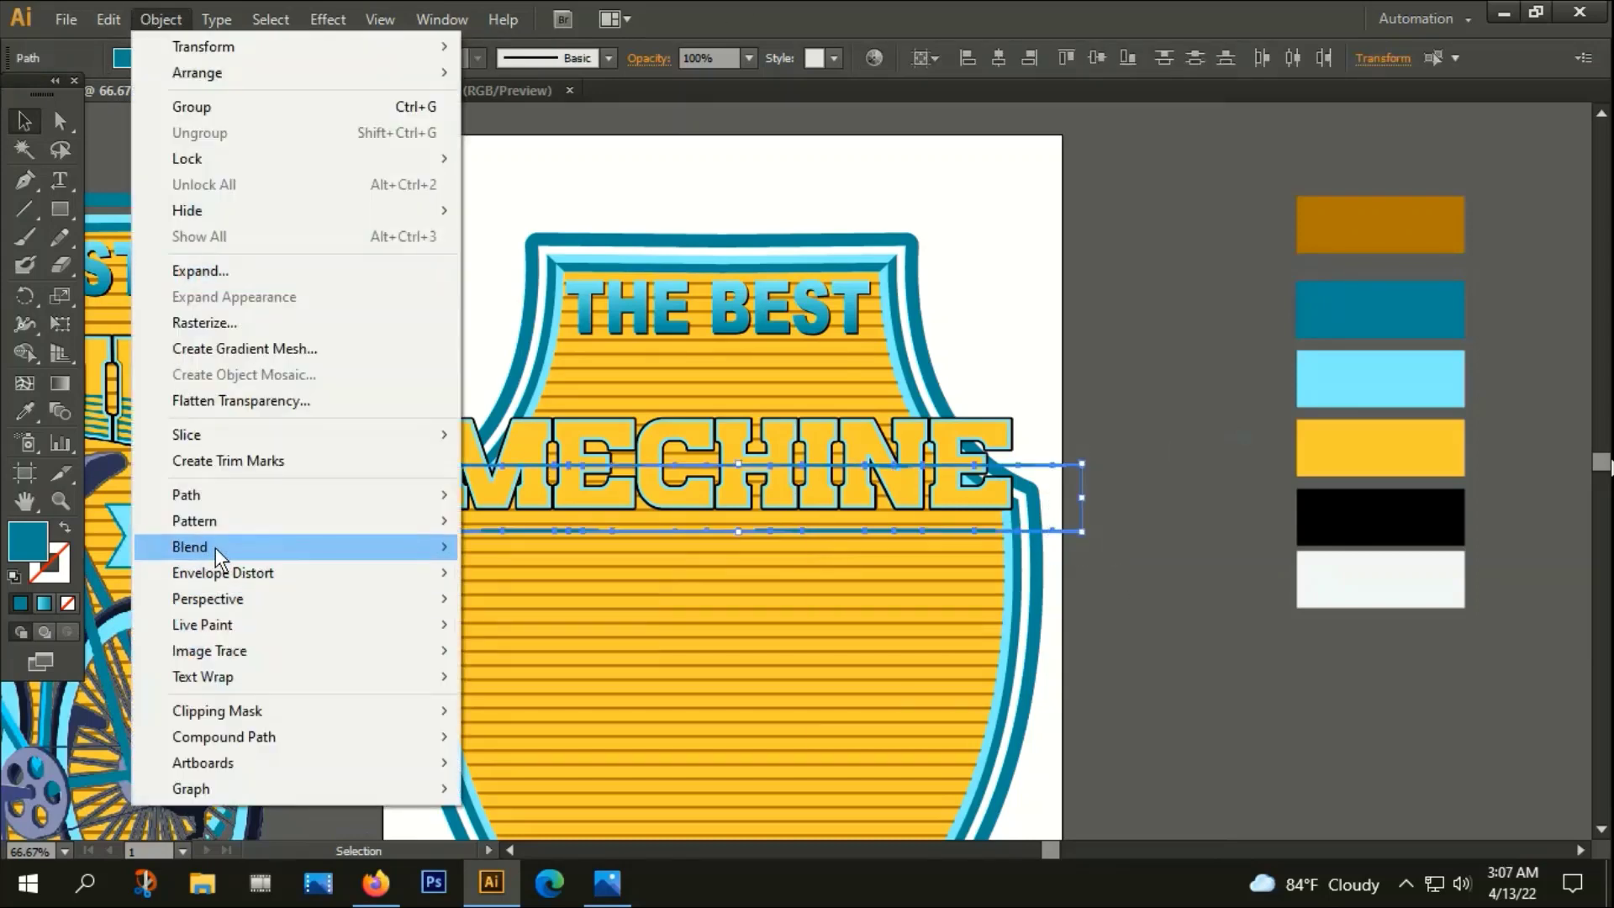
mouse_move(216, 547)
left_click(556, 602)
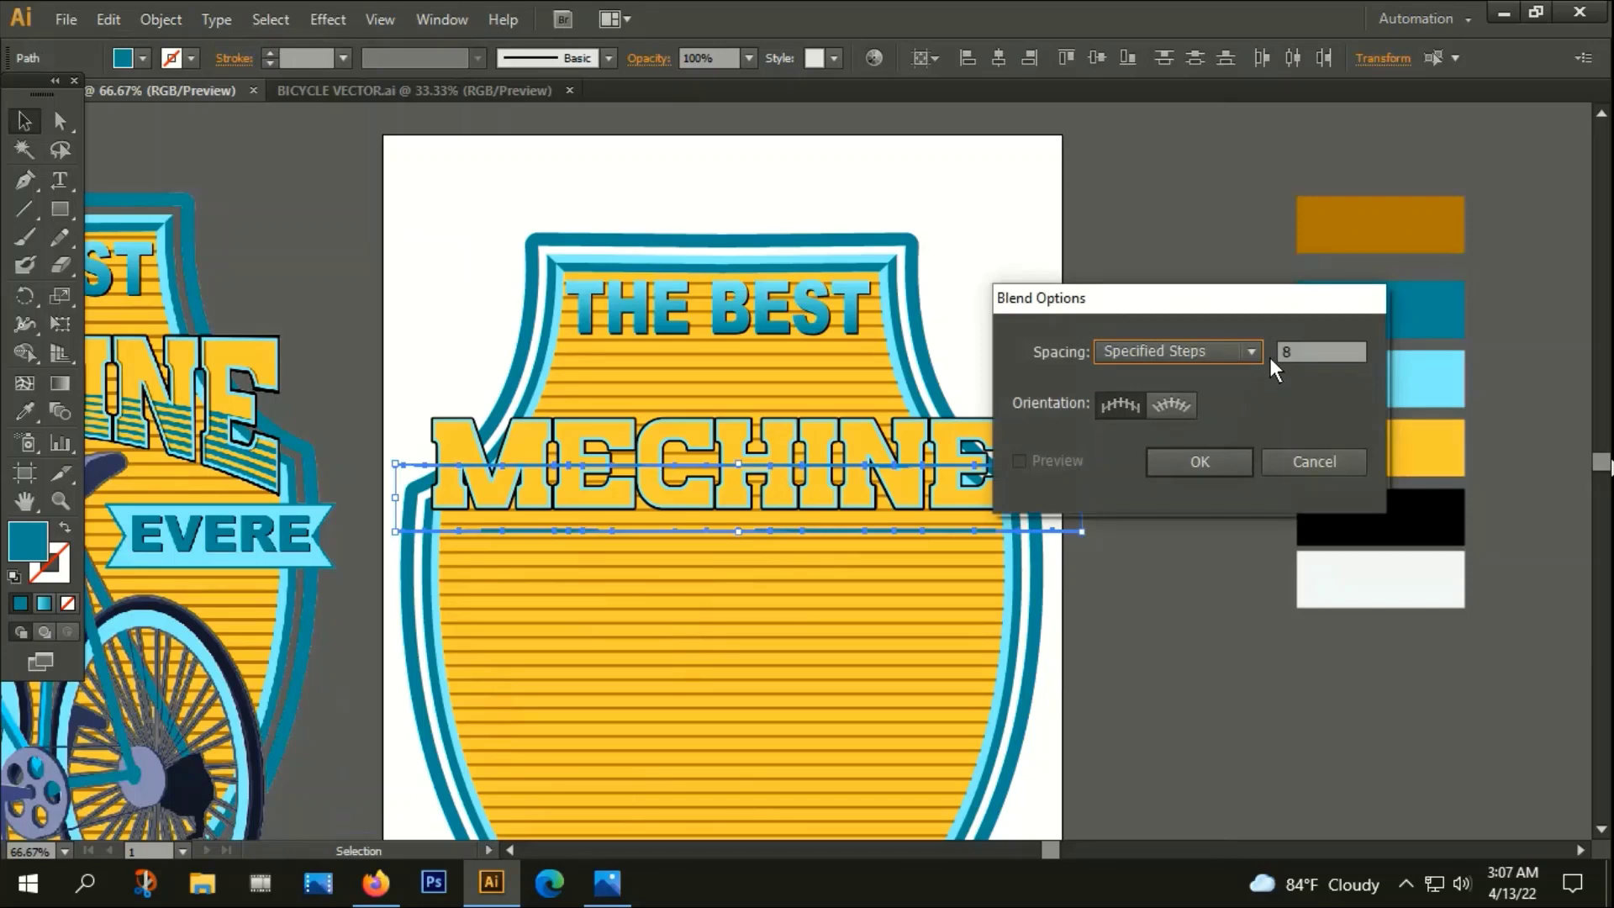
left_click(1167, 352)
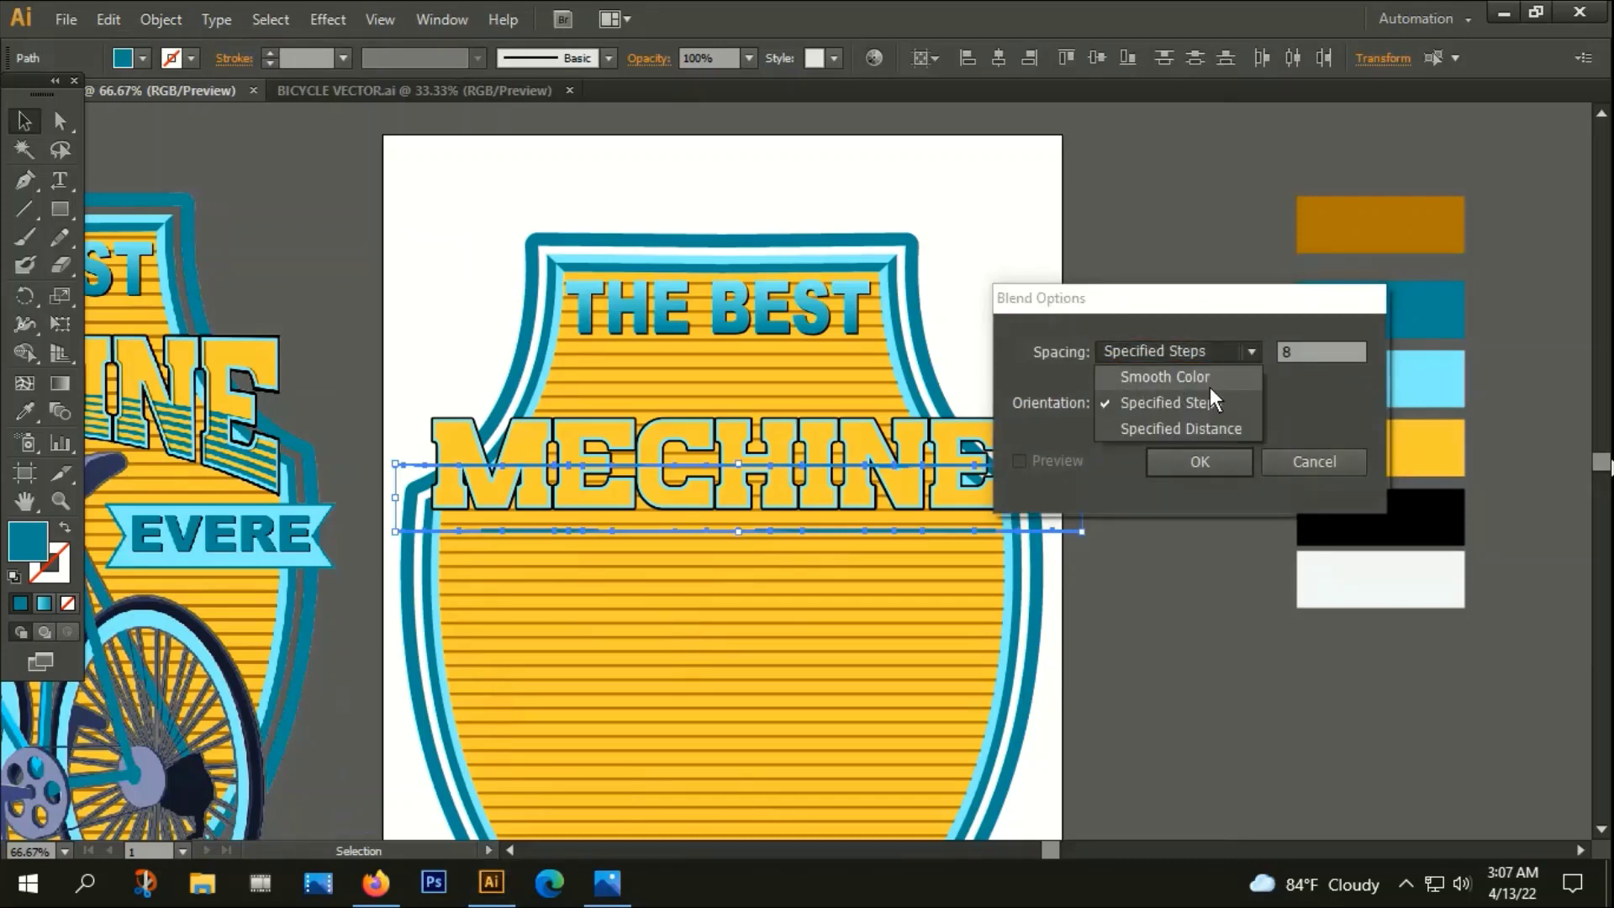
left_click(1194, 404)
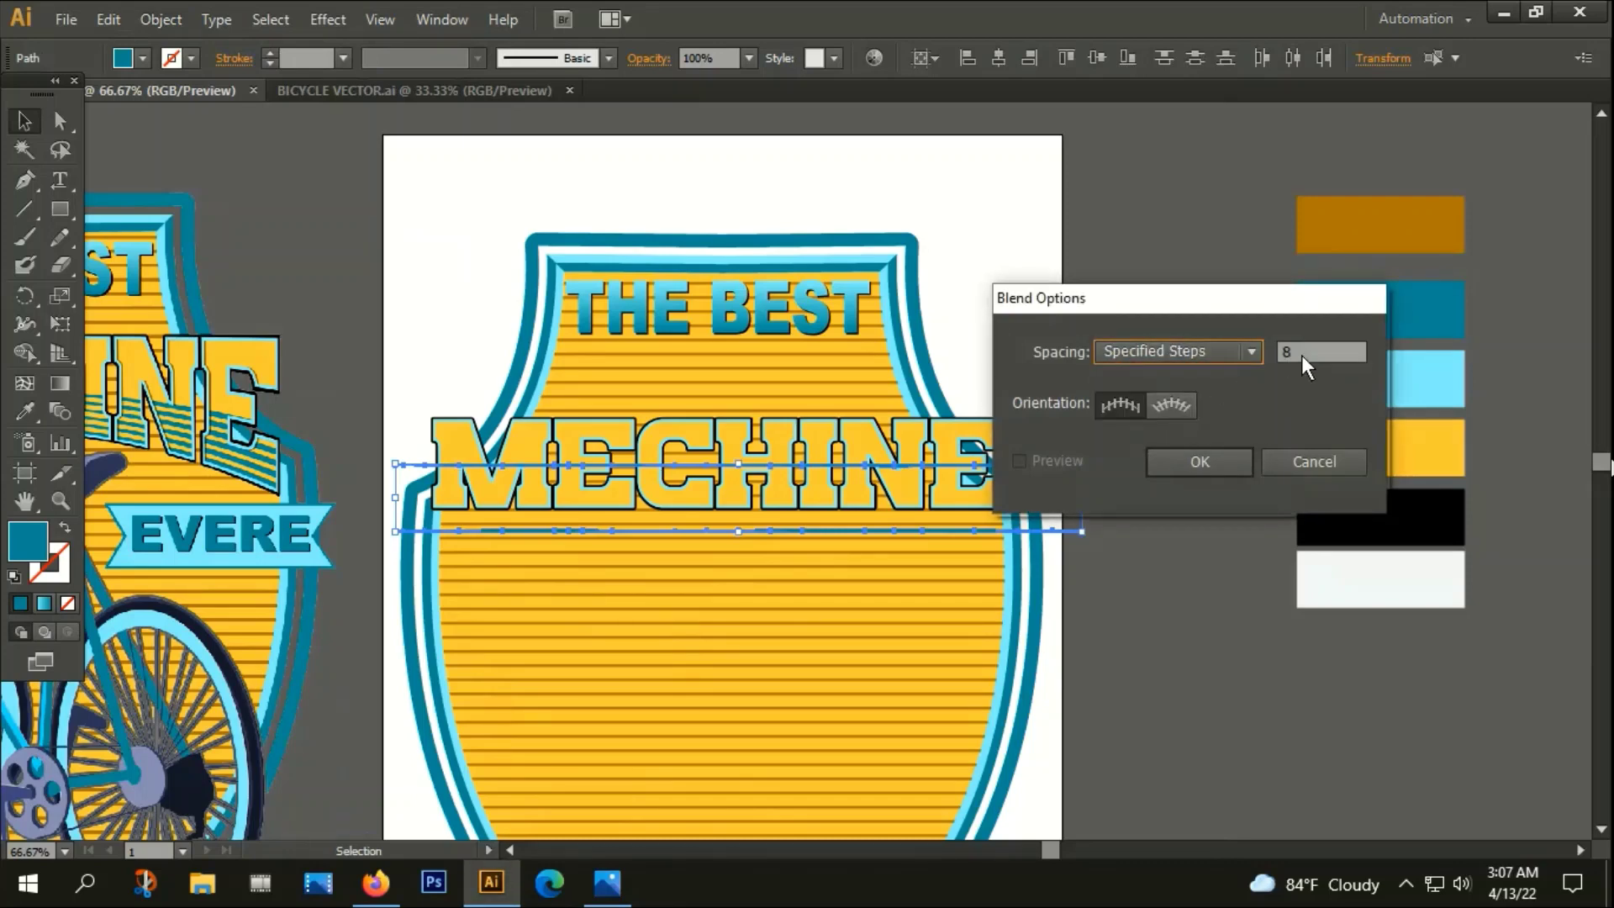
left_click(1205, 455)
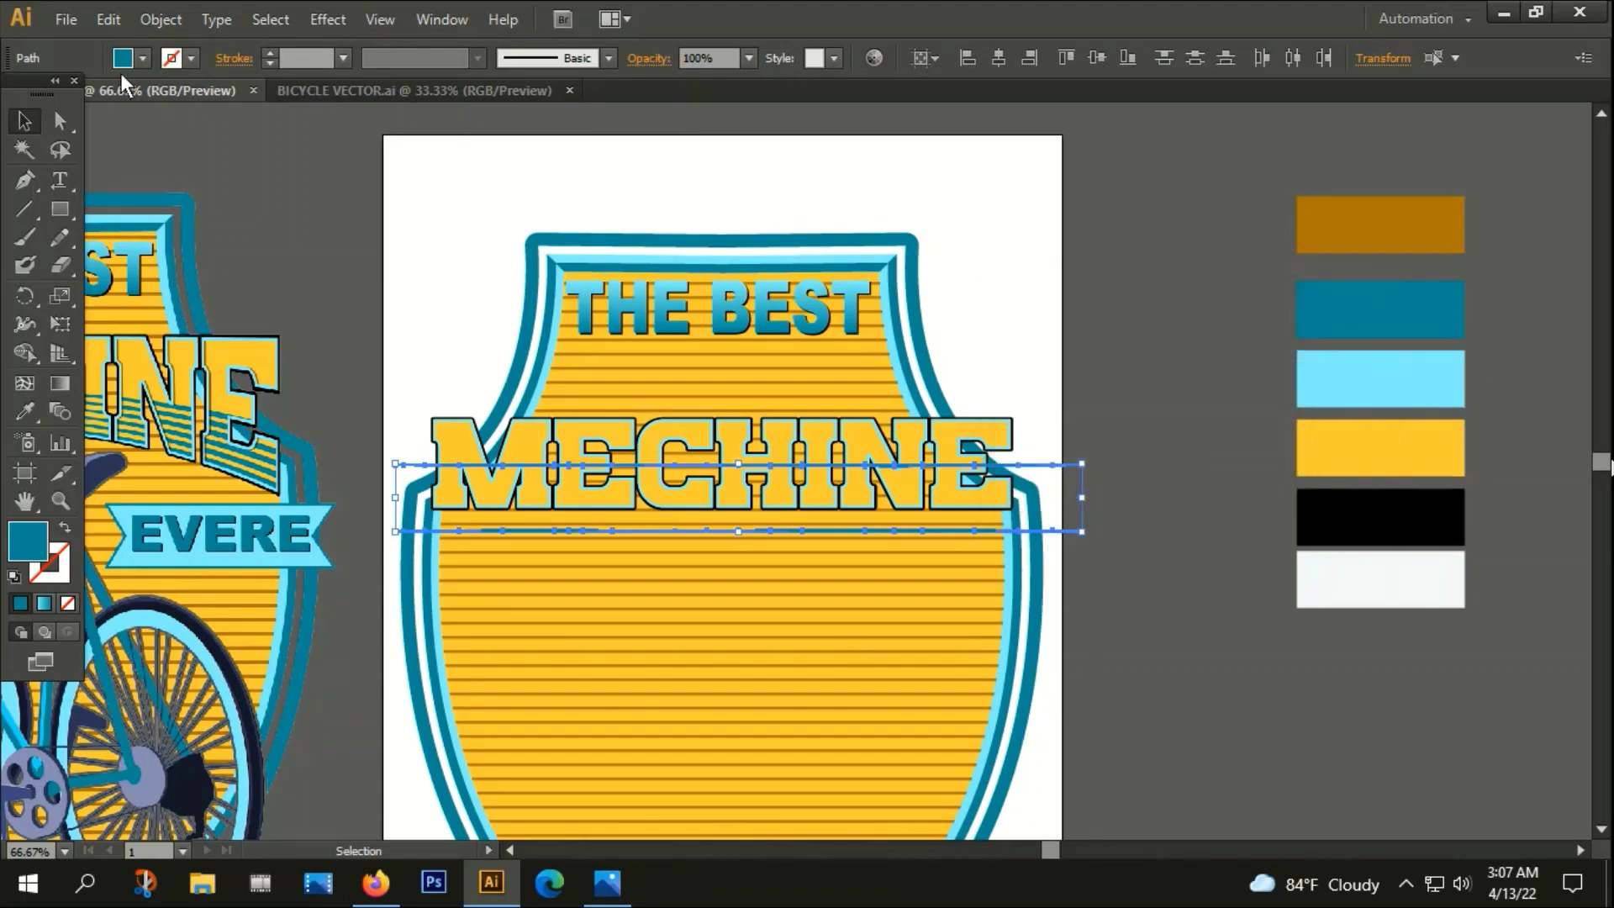
left_click(162, 20)
mouse_move(204, 547)
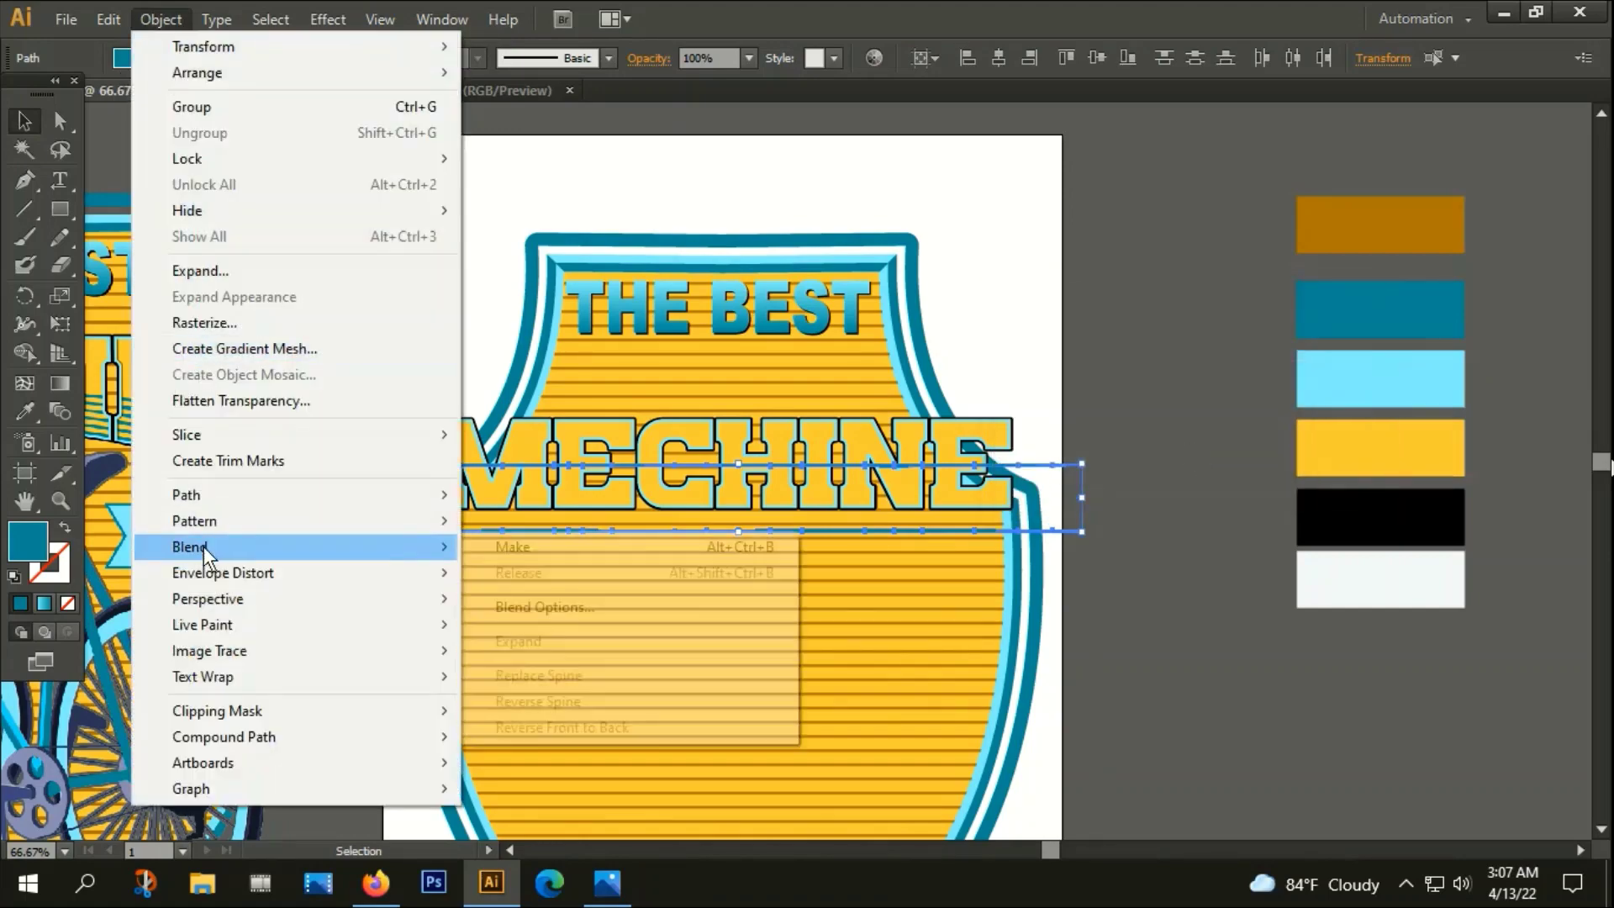
left_click(521, 549)
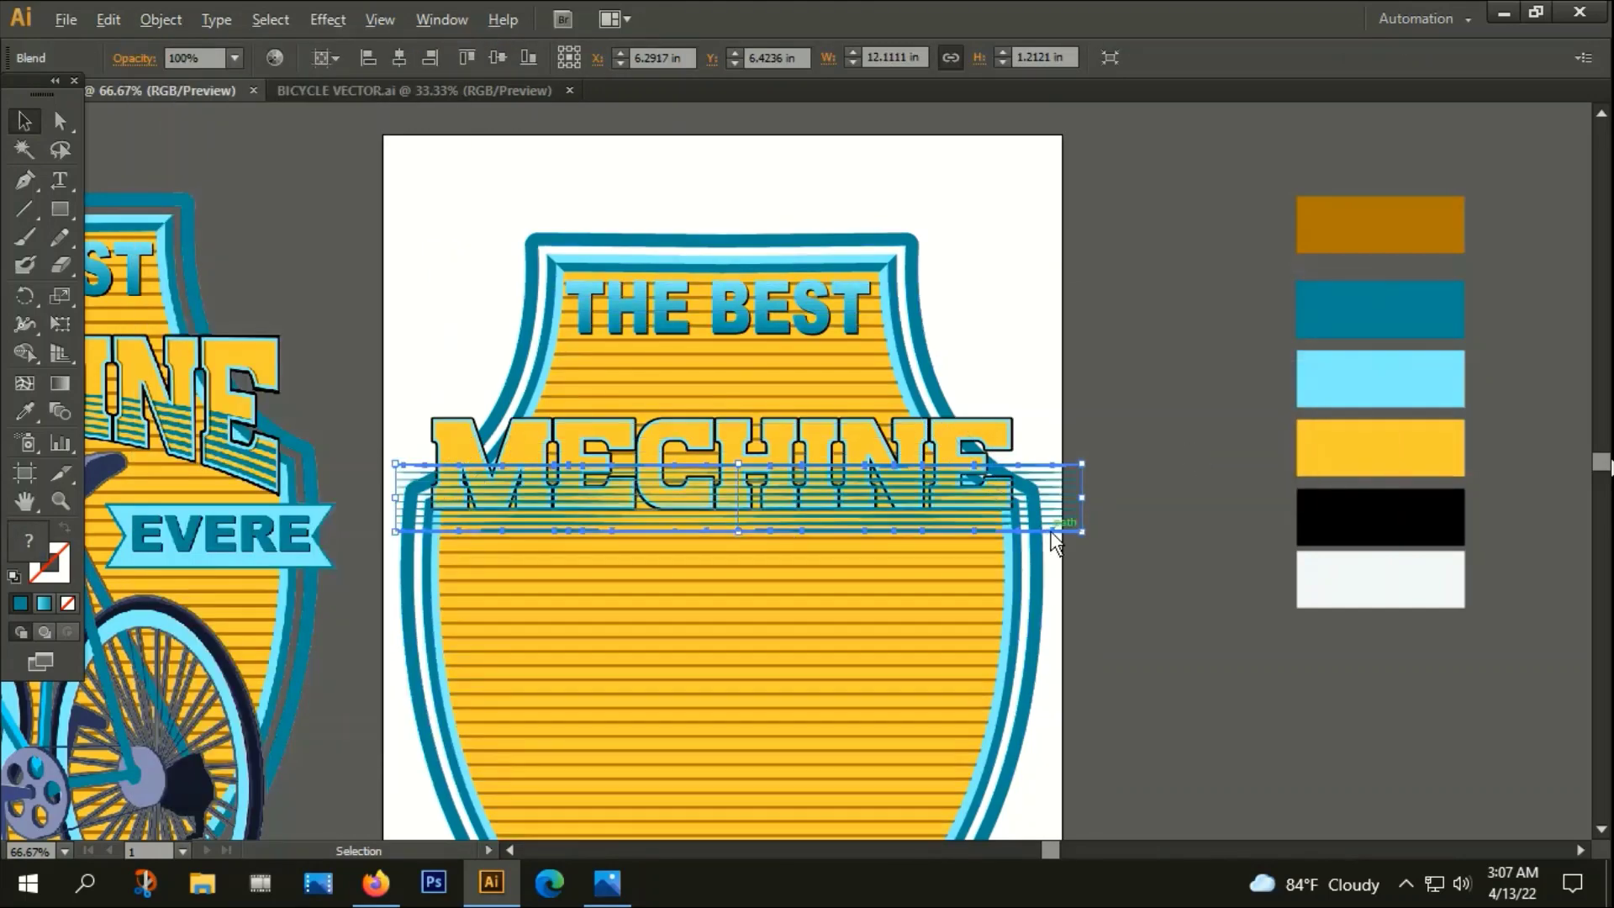
Expand the stripe blend into separate stripe shapes
scroll(1040, 486, "up", 5)
scroll(1011, 457, "down", 4)
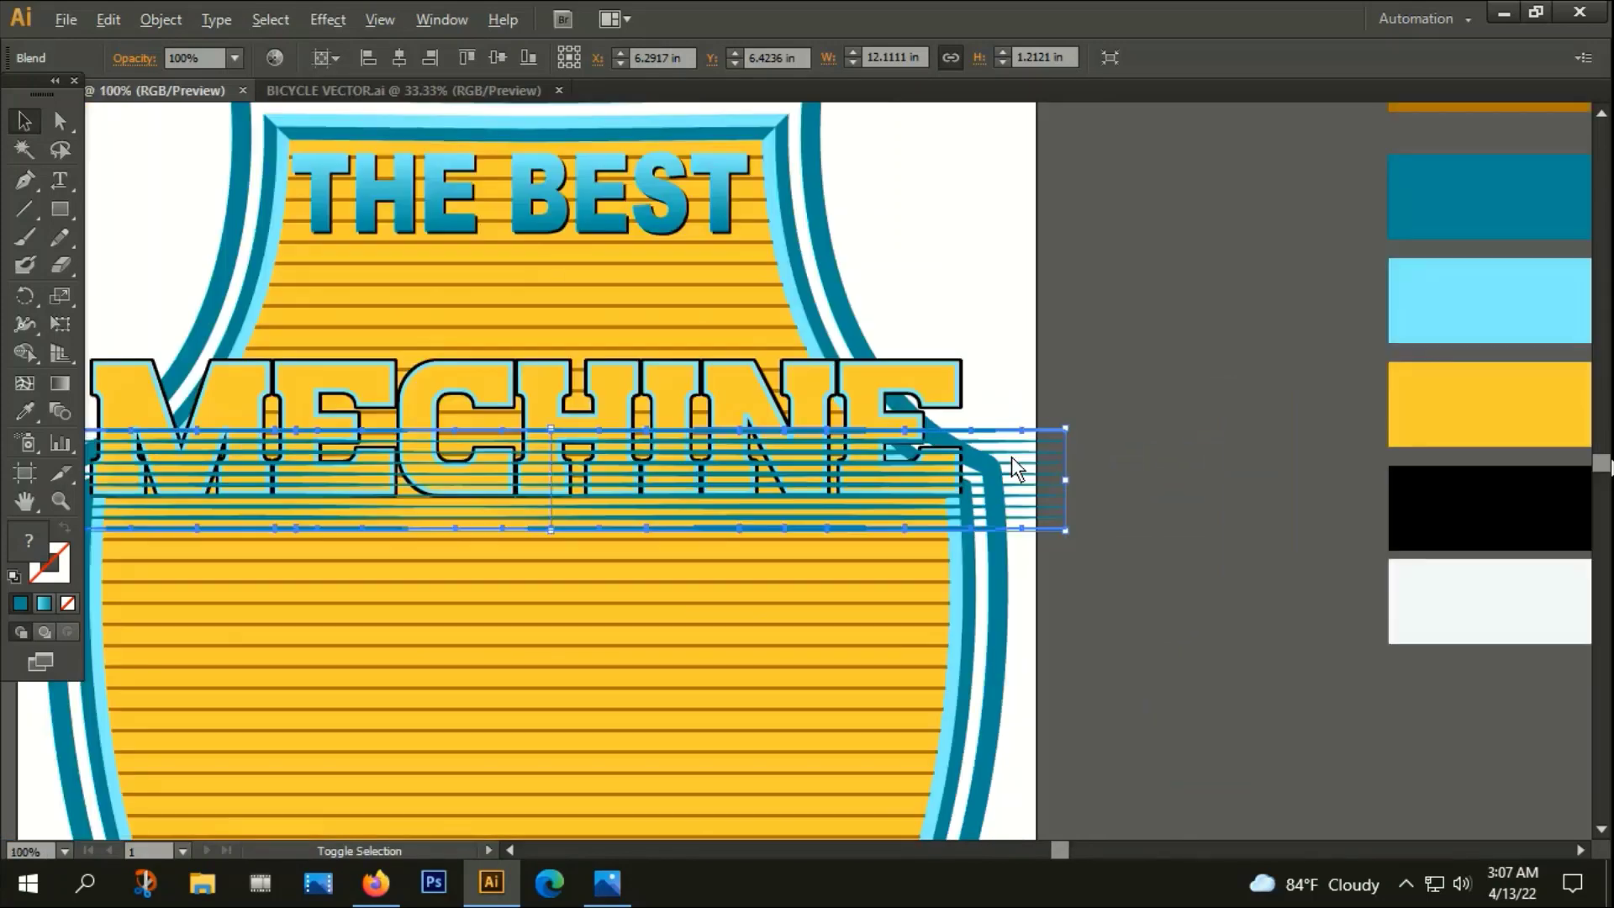
left_click(156, 19)
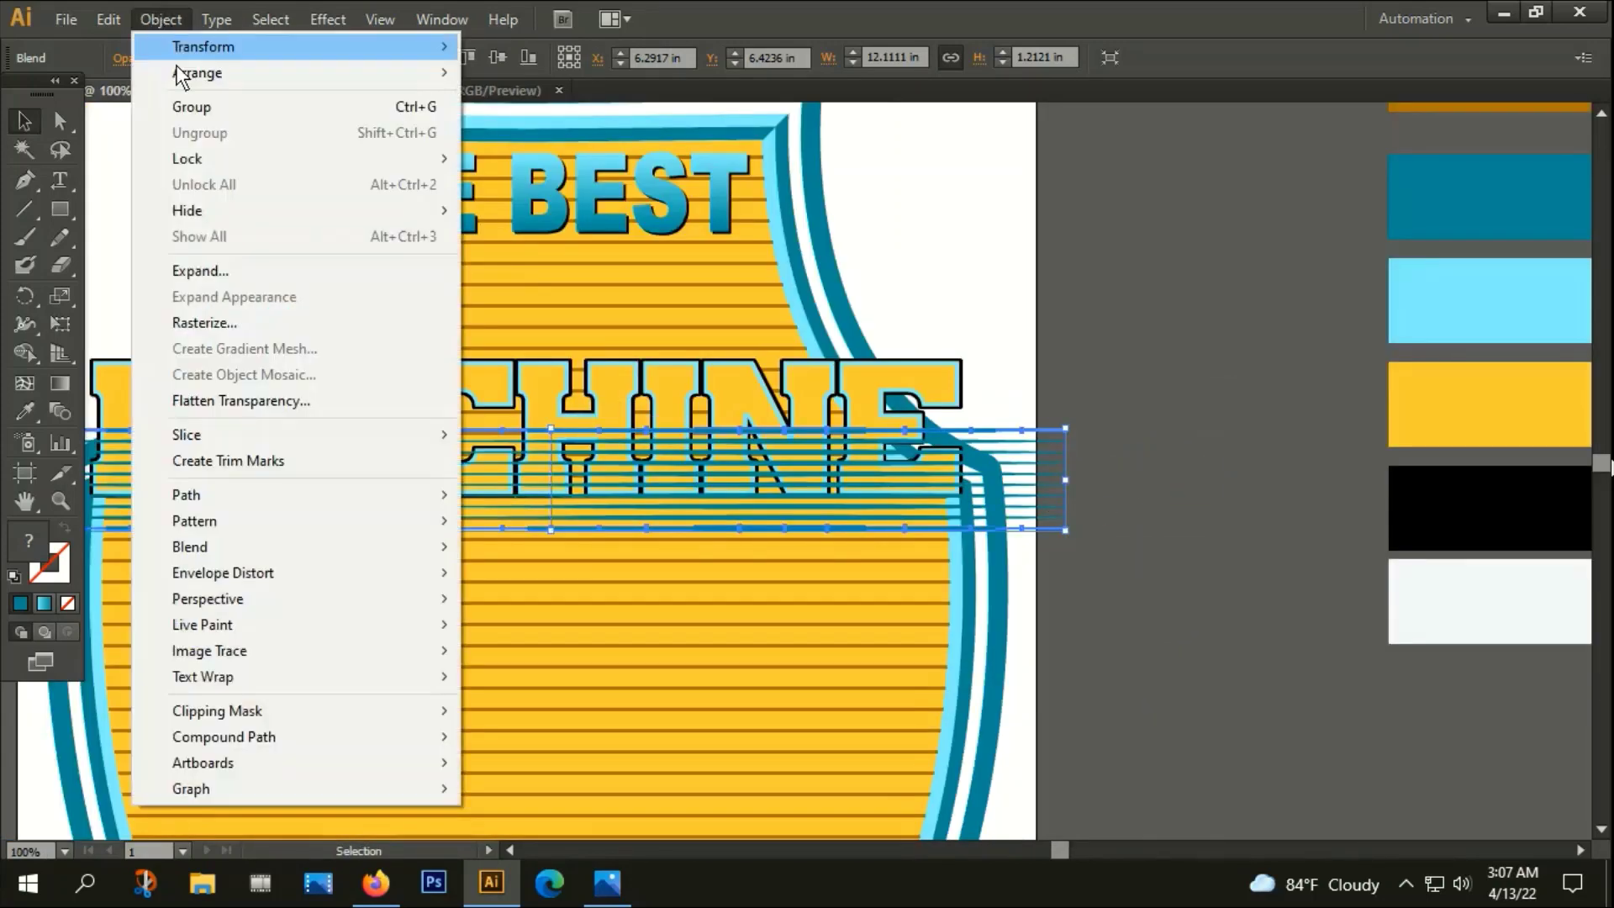
left_click(217, 278)
left_click(1078, 774)
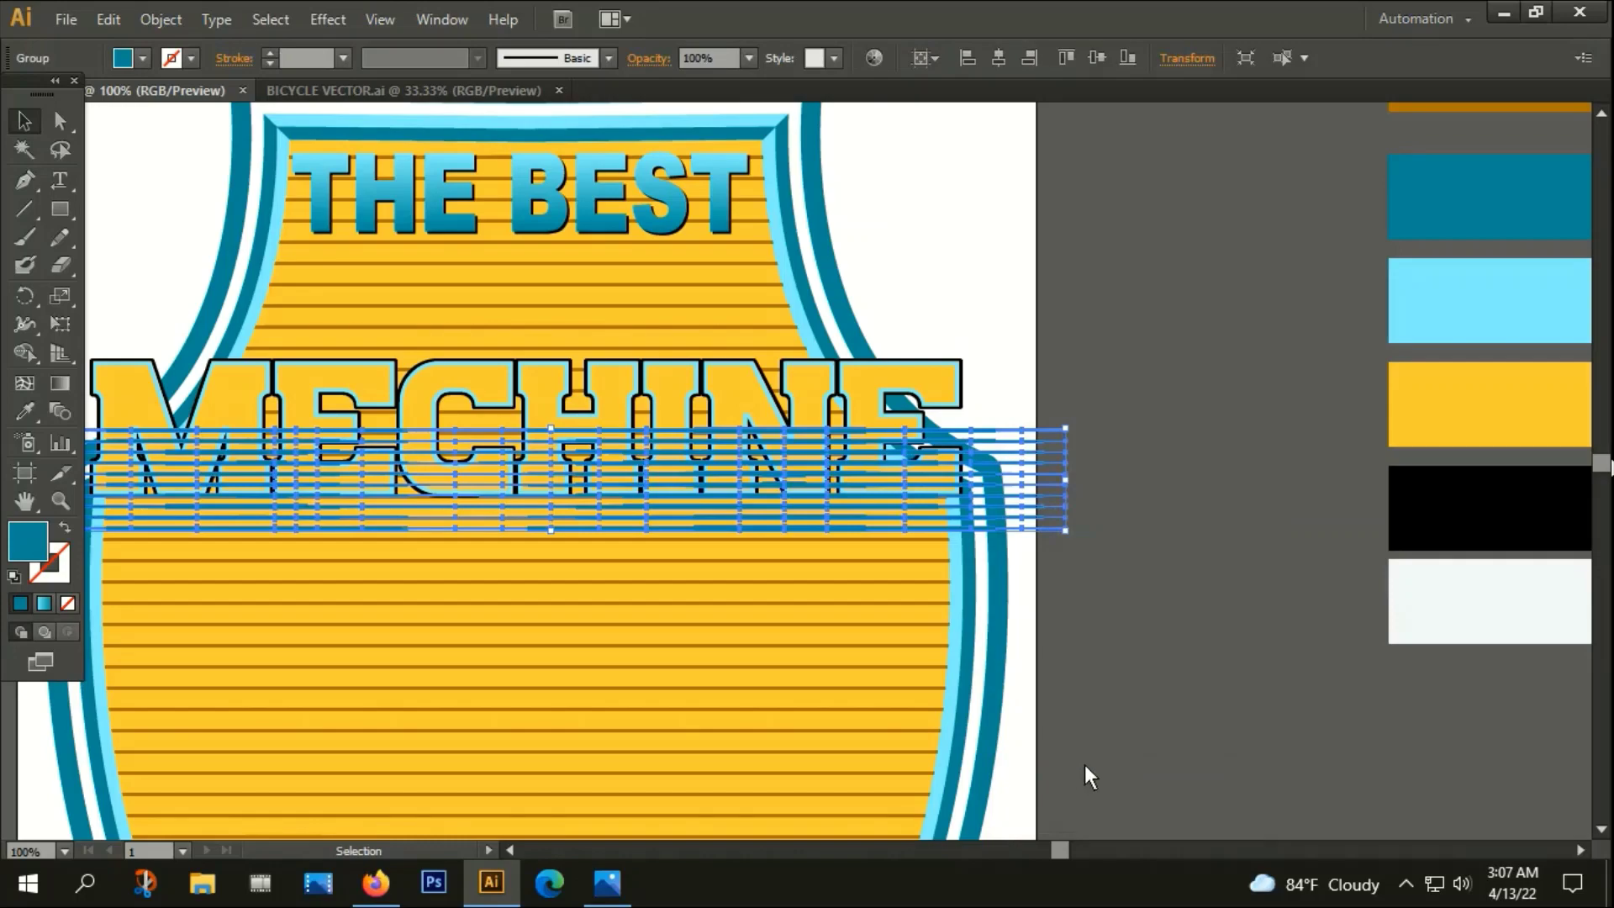
left_click(157, 20)
left_click(217, 264)
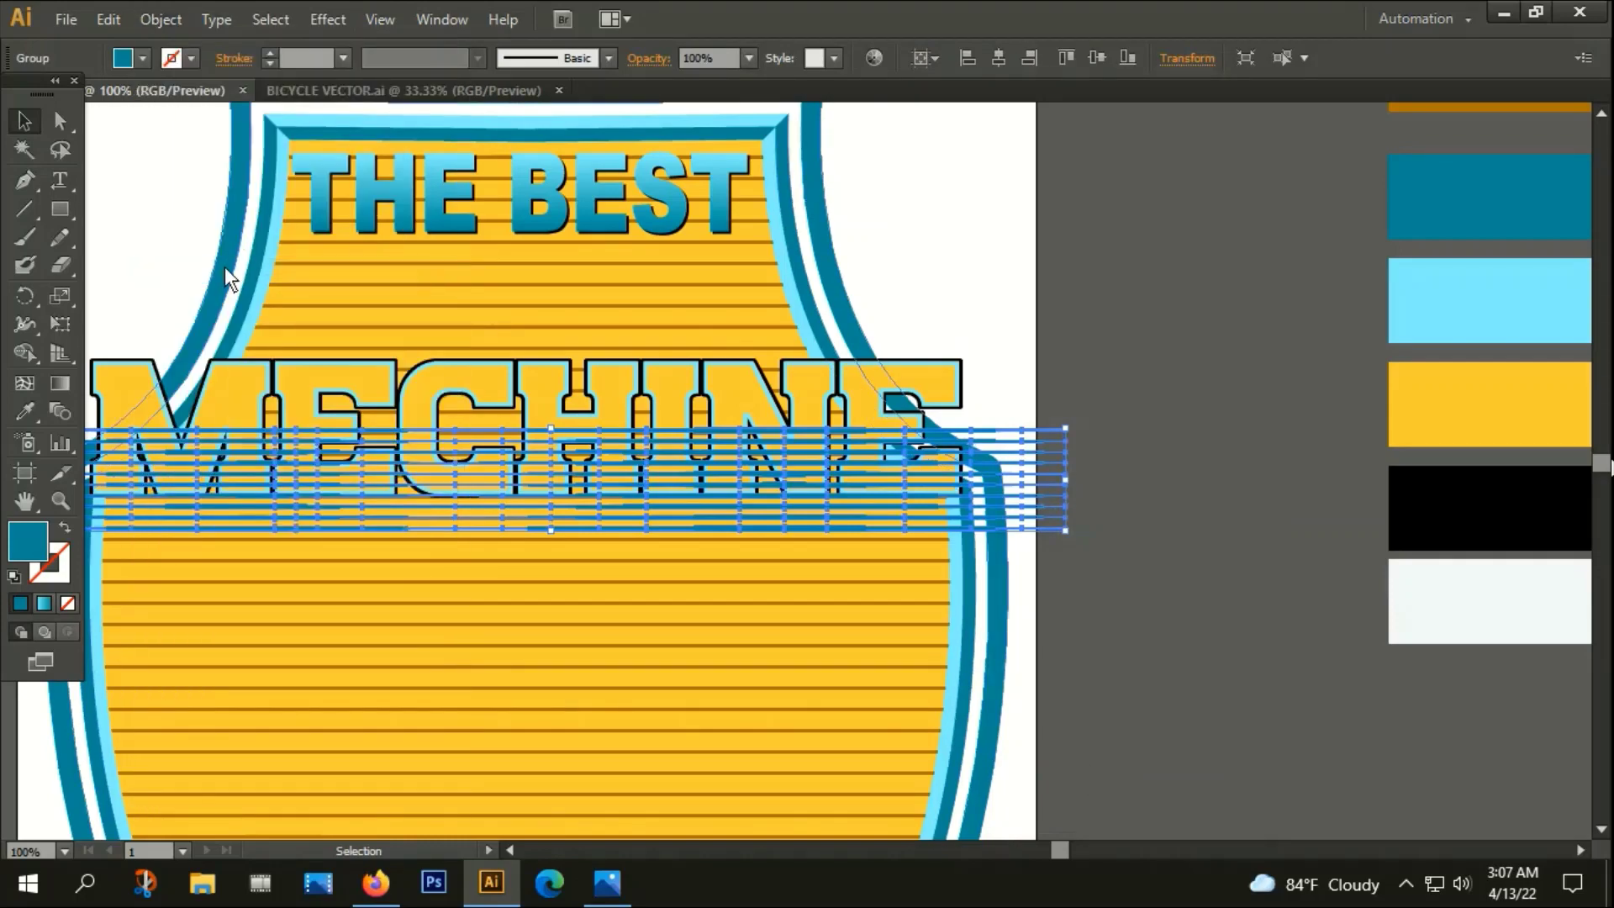
Combine the expanded stripes into one compound path and fill it with the dark teal from the palette
scroll(1126, 512, "down", 2)
scroll(1264, 624, "left", 5)
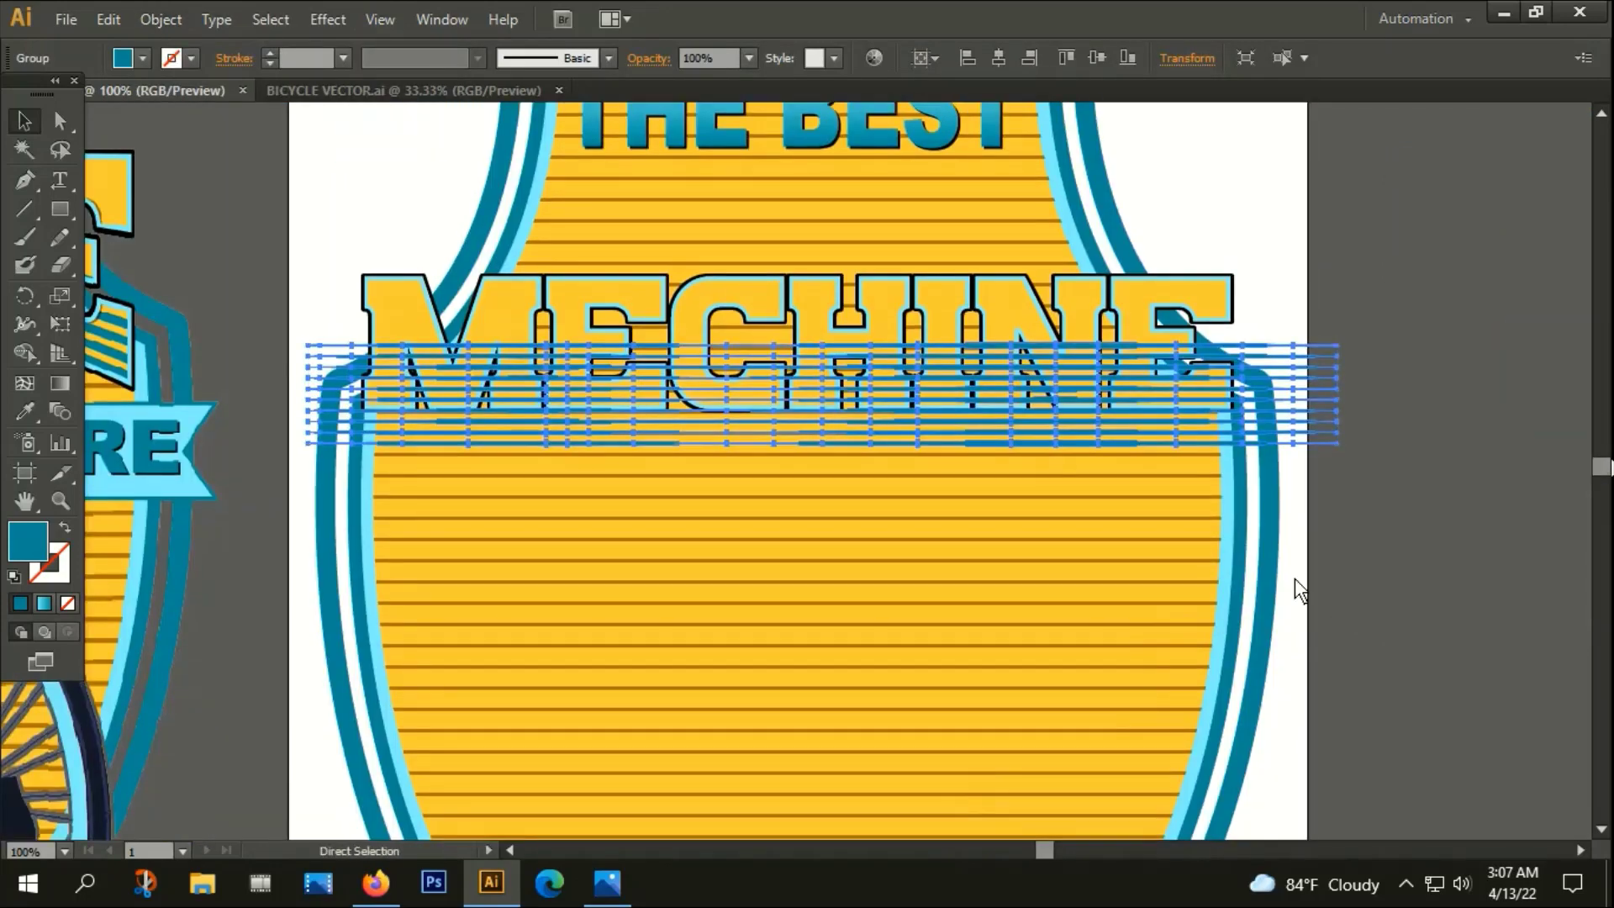
key("ctrl+8")
scroll(674, 525, "down", 1)
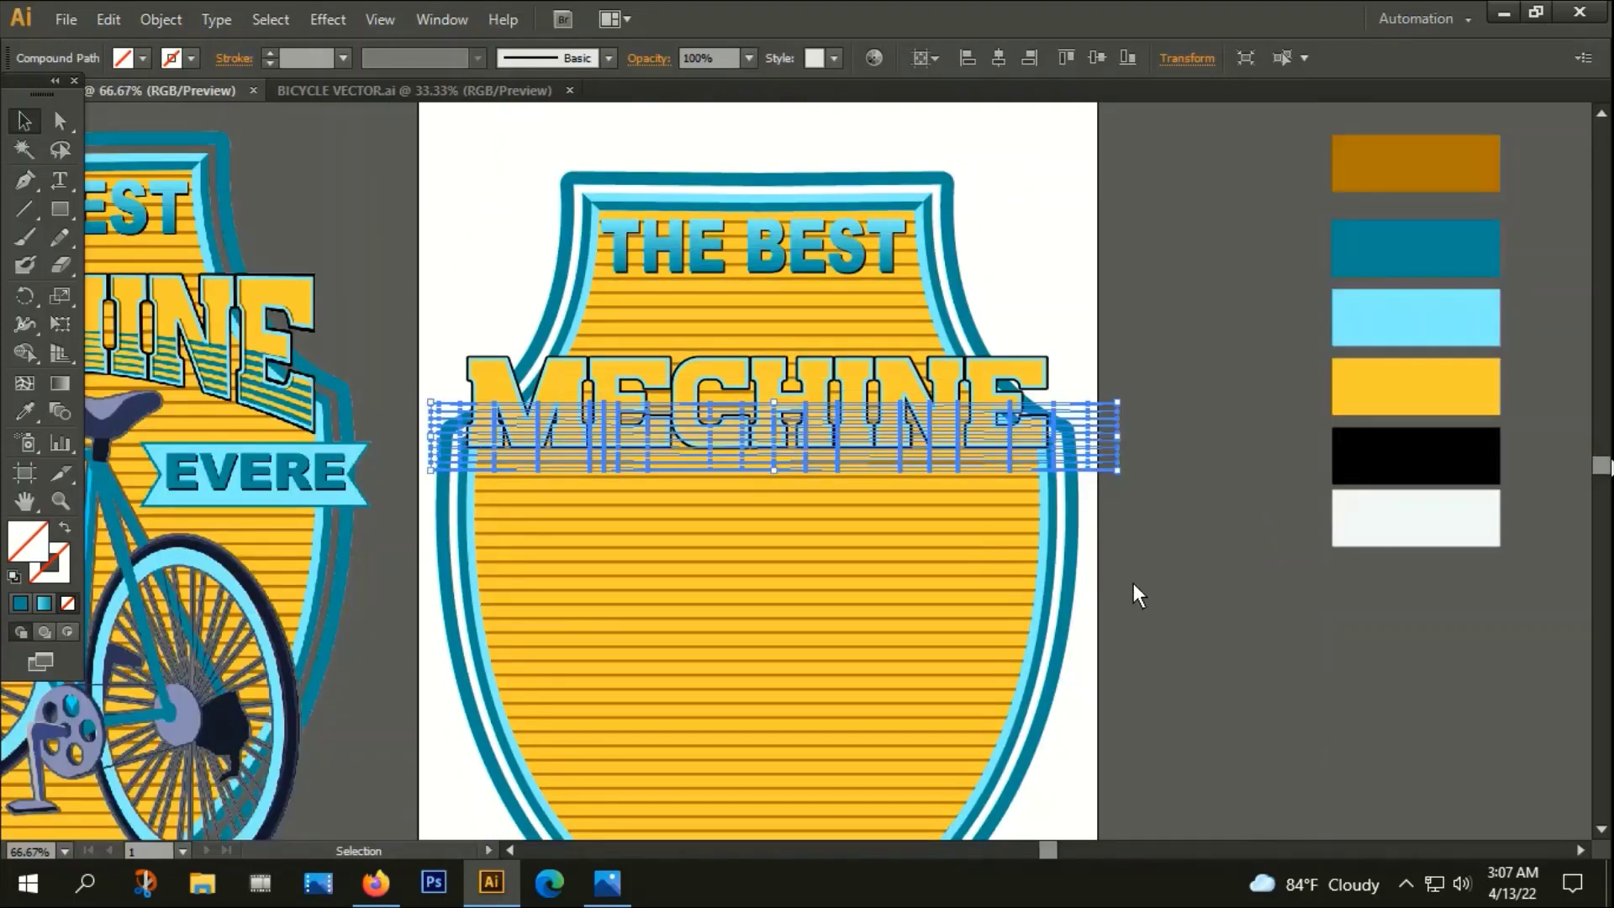
key("i")
left_click(1390, 243)
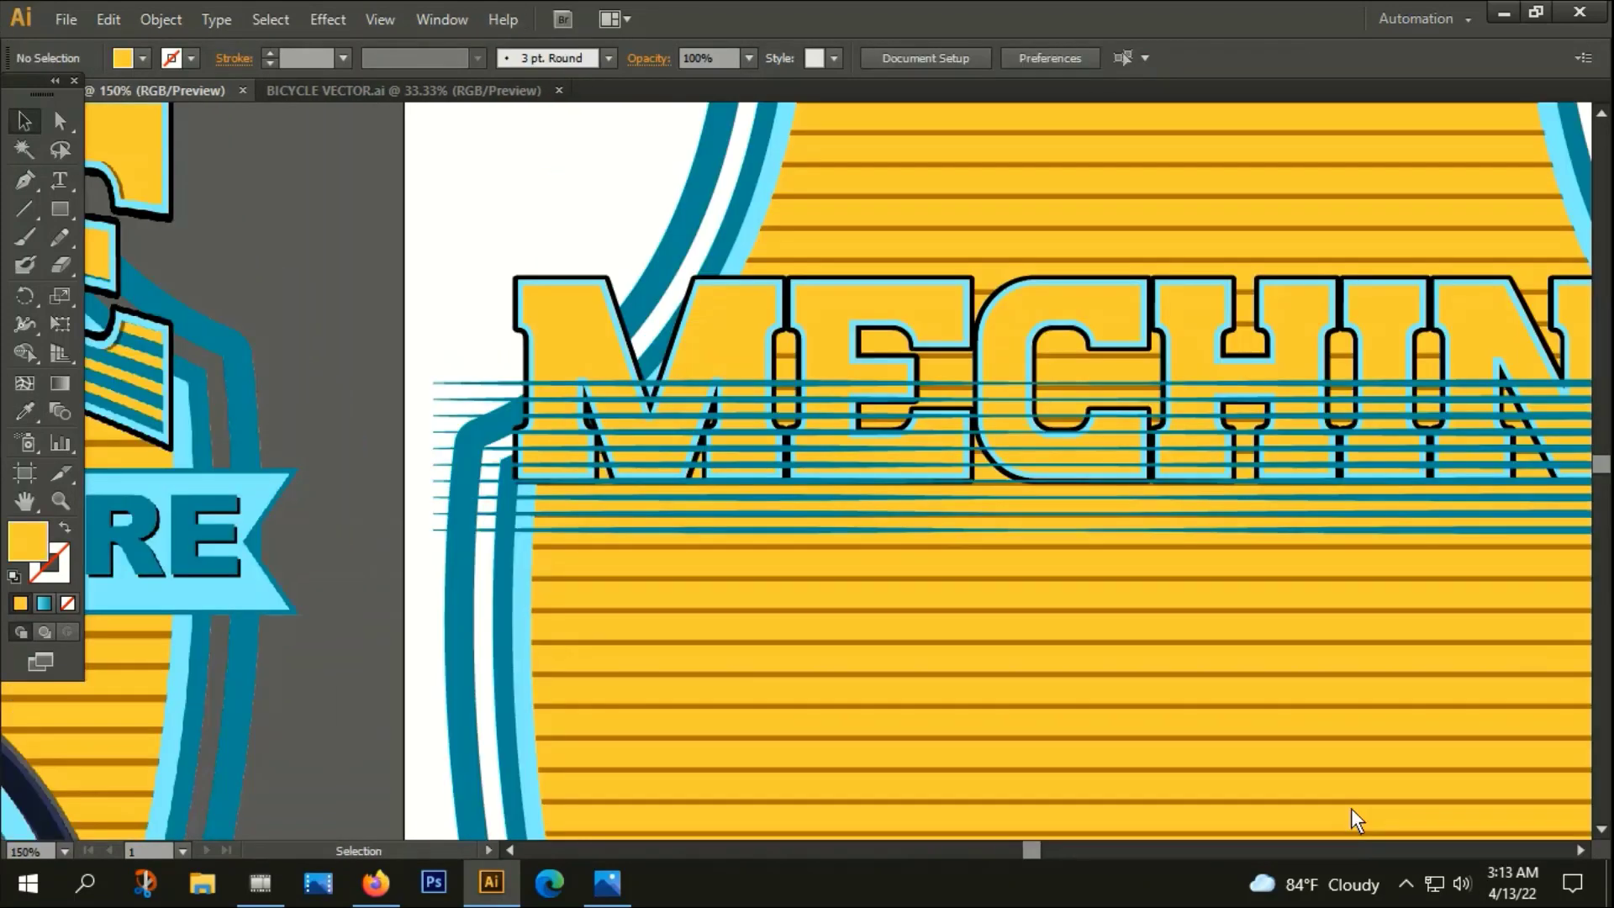
Fill the yellow MECHINE lettering group with the red F7030F
scroll(579, 398, "up", 1)
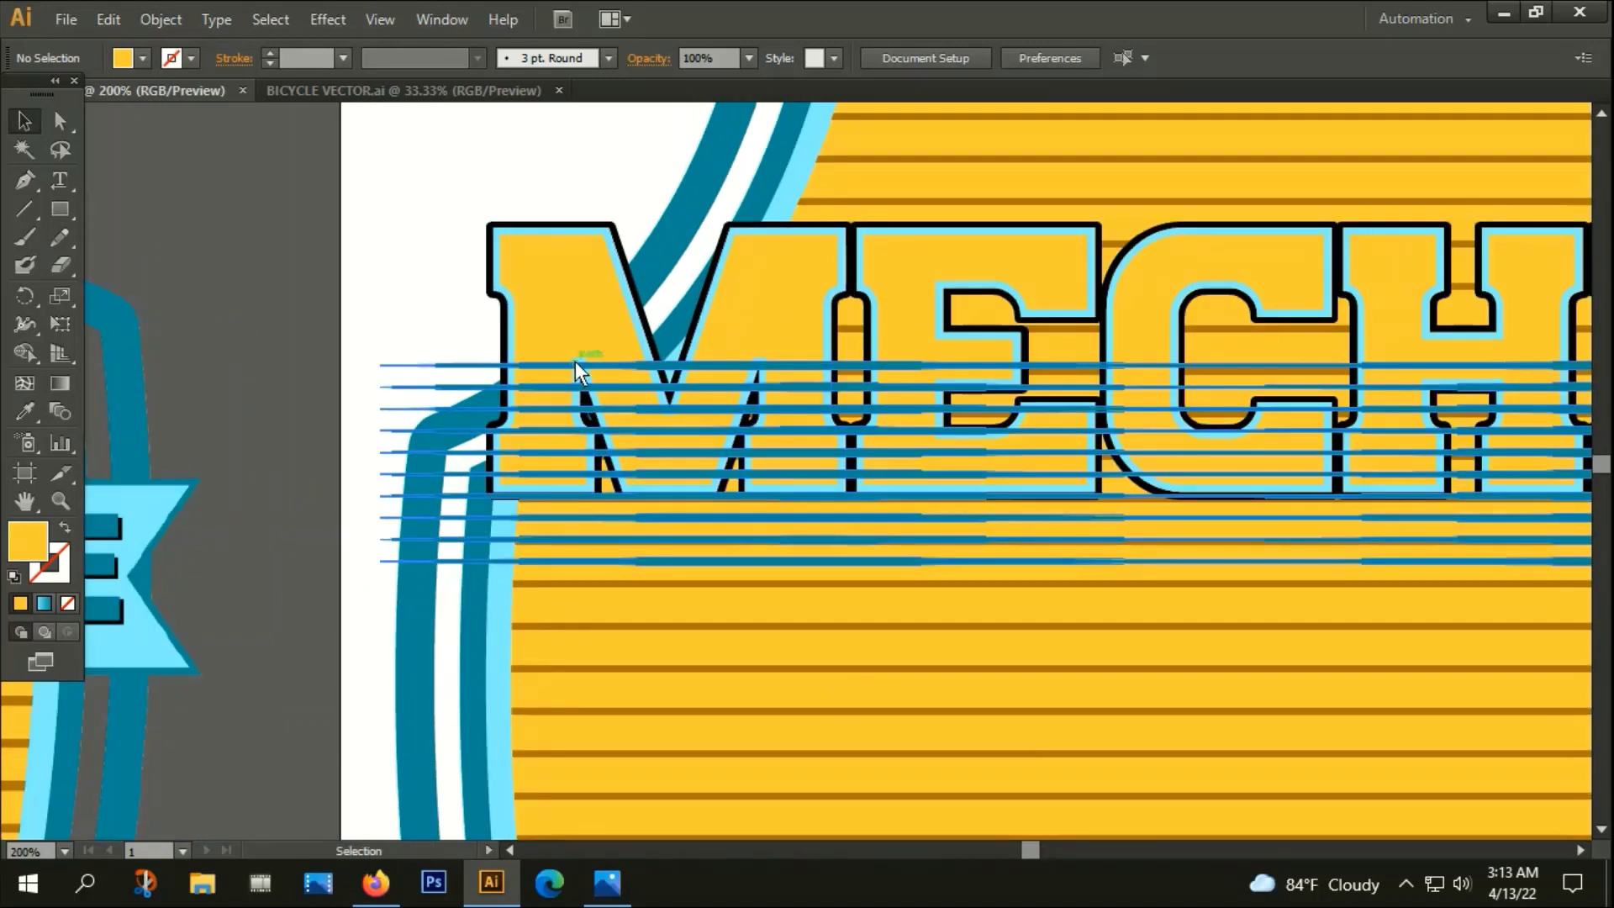
left_click(564, 295)
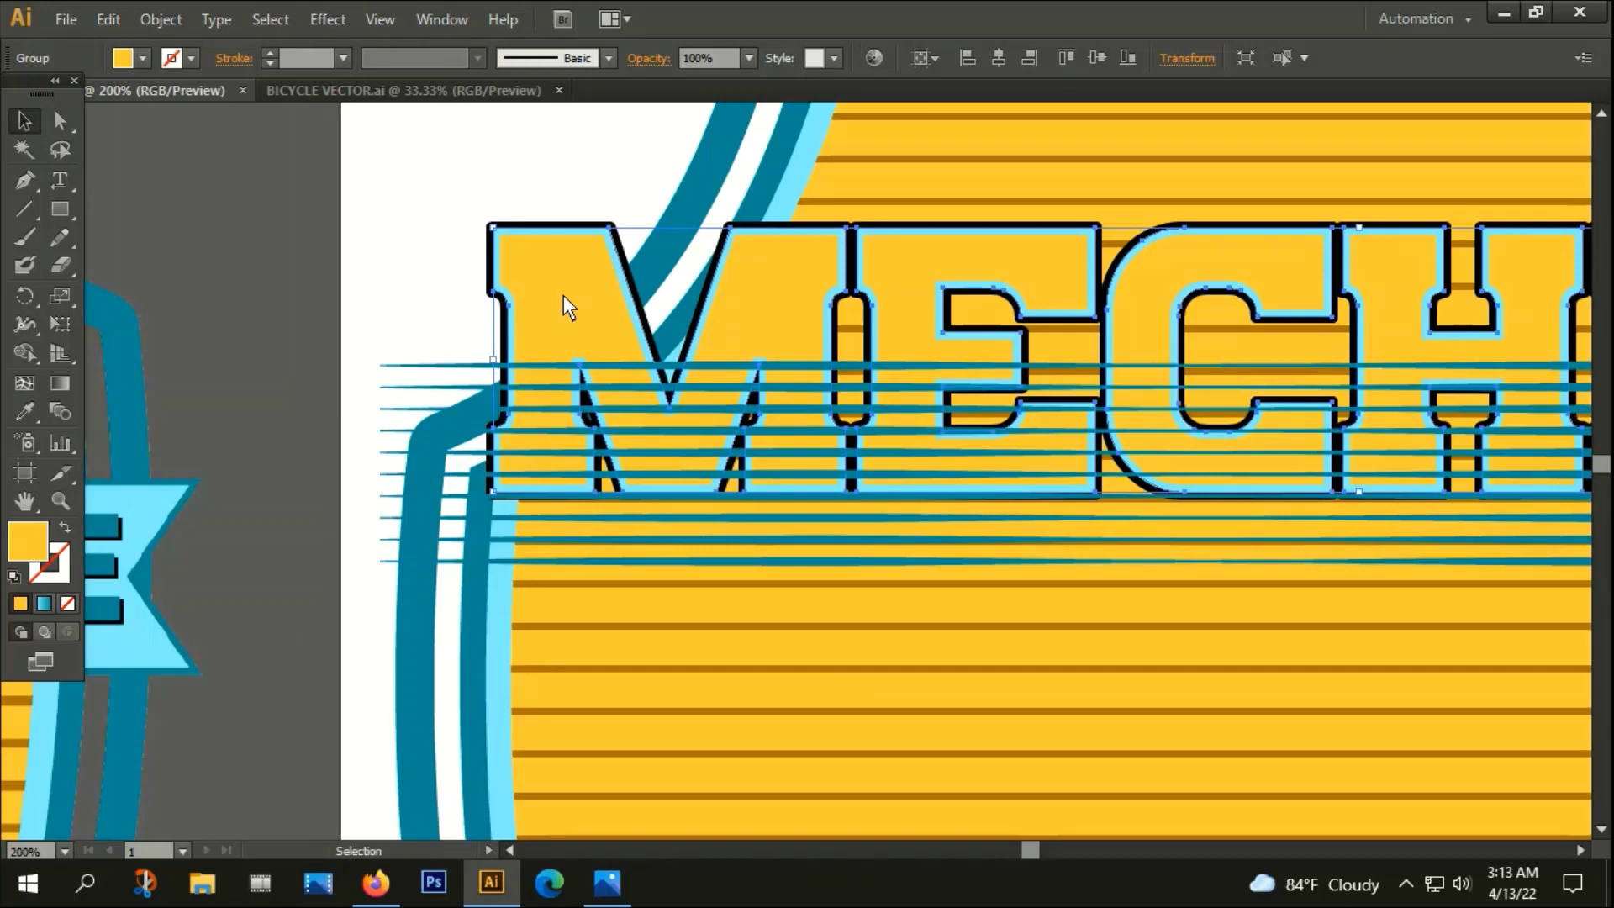
key("ctrl")
left_click_drag(588, 295, 628, 293)
key("ctrl+z")
double_click(33, 540)
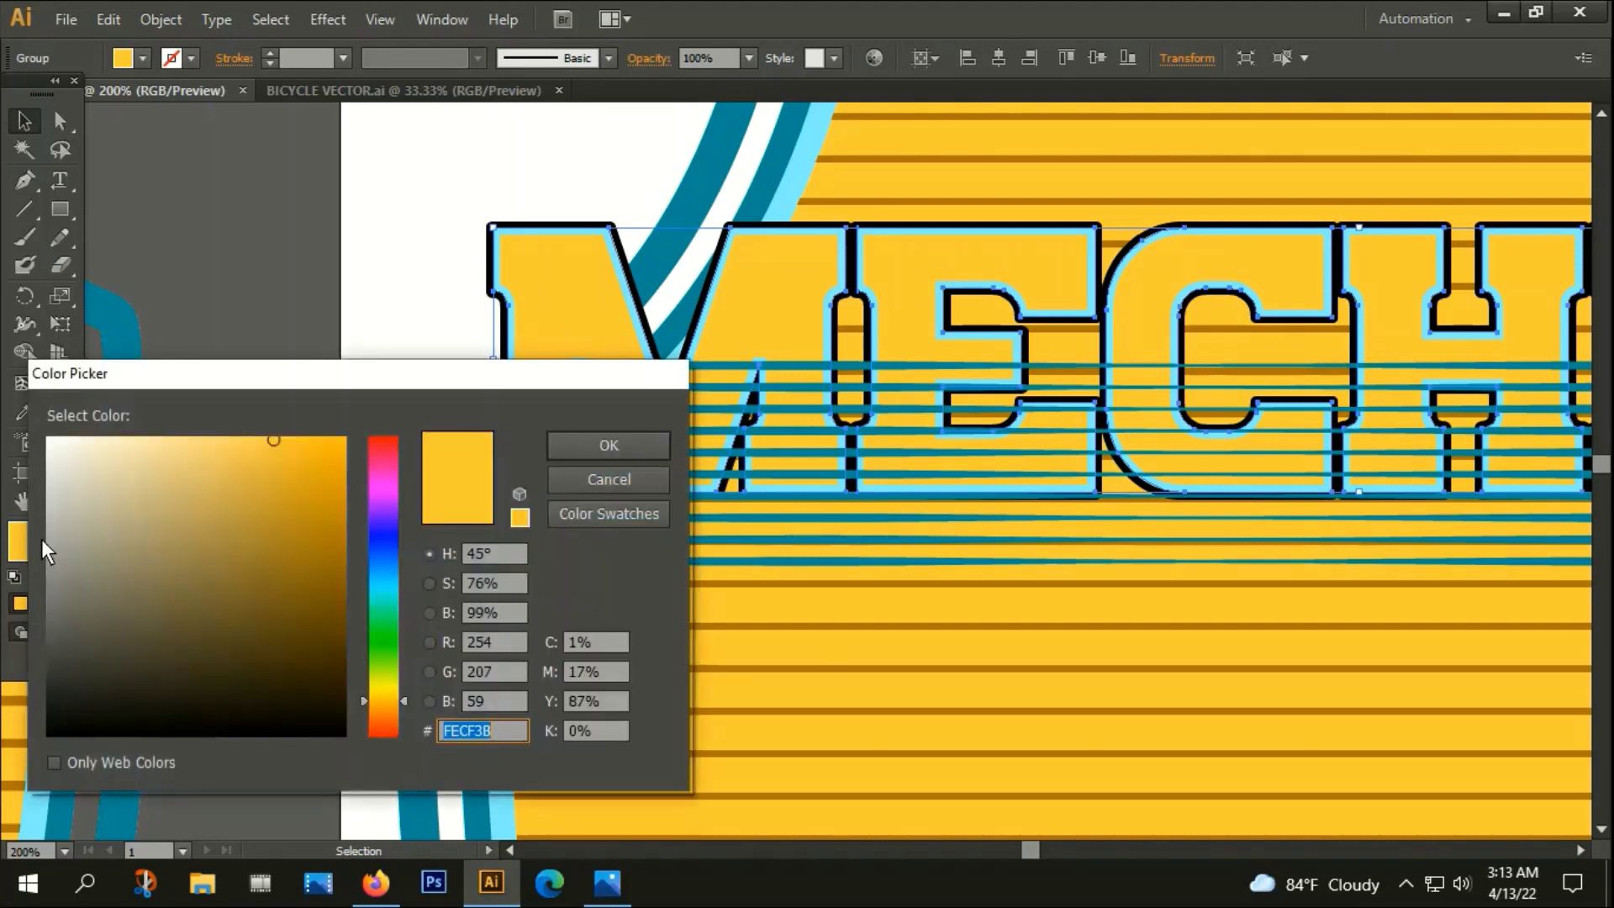
left_click(376, 443)
left_click(339, 445)
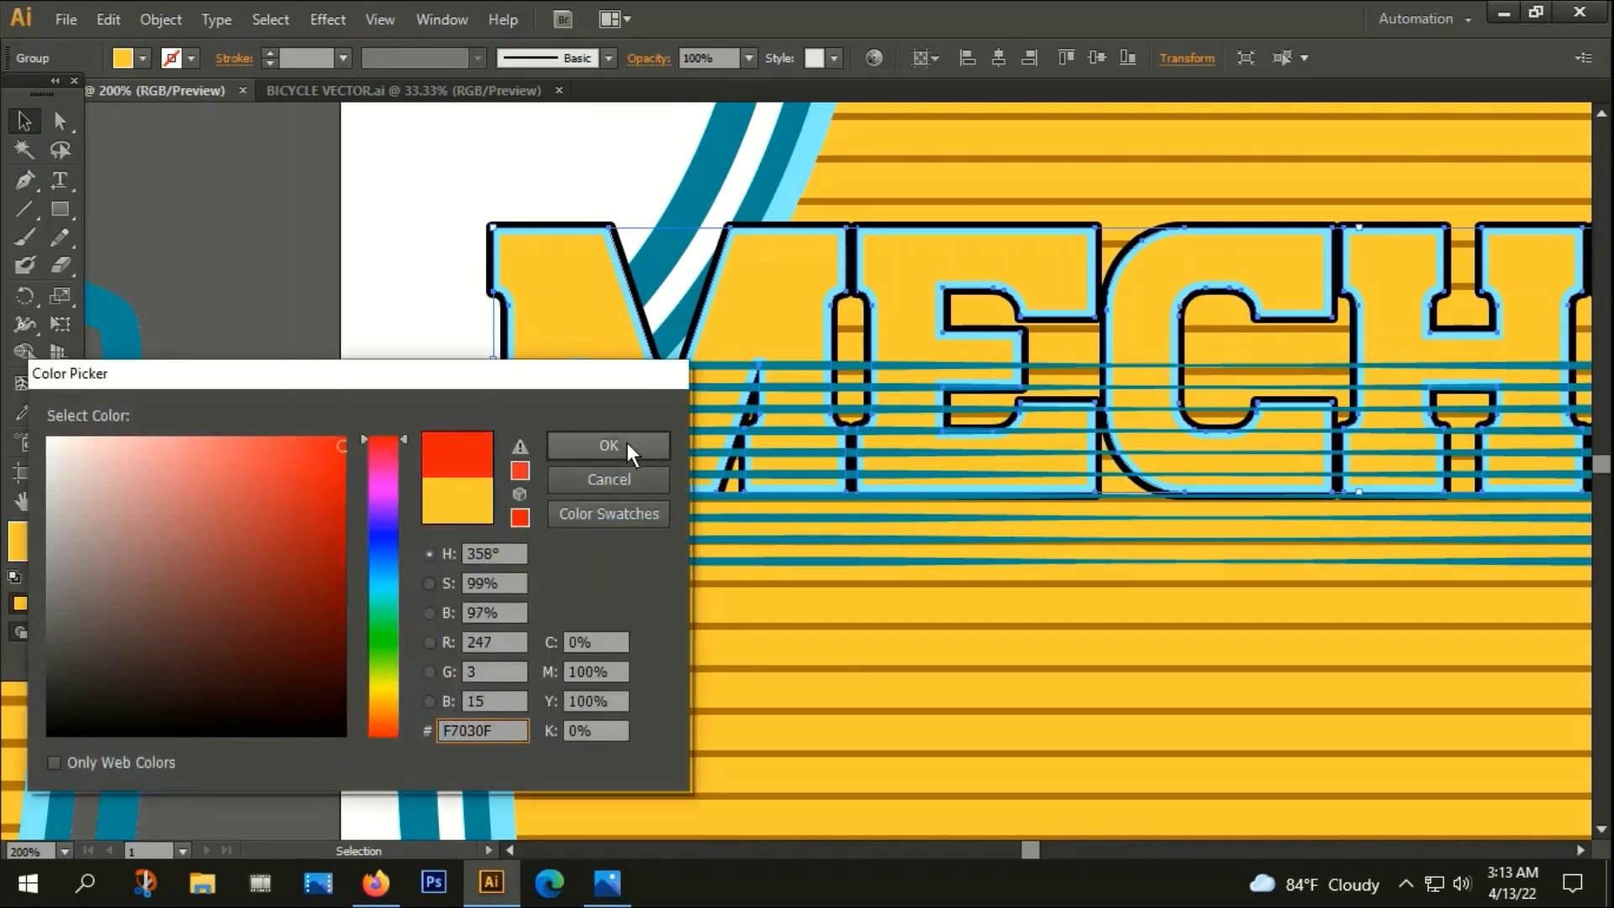
left_click(612, 441)
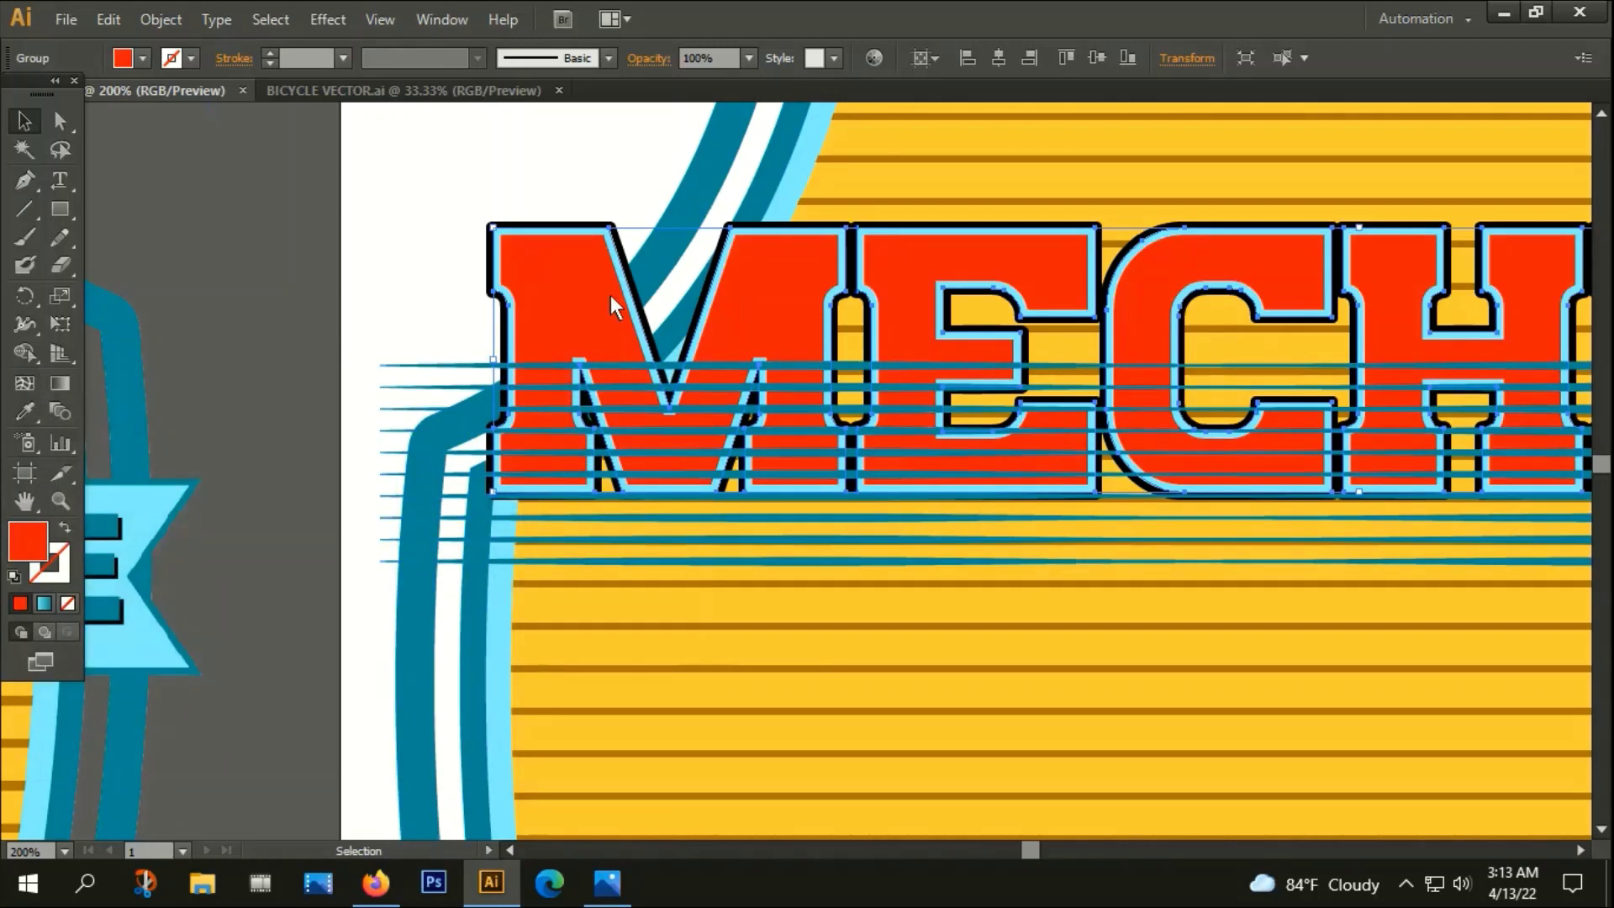
Turn the MECHINE lettering into a compound path and fill it with the red F7083B
key("a")
key("ctrl+z")
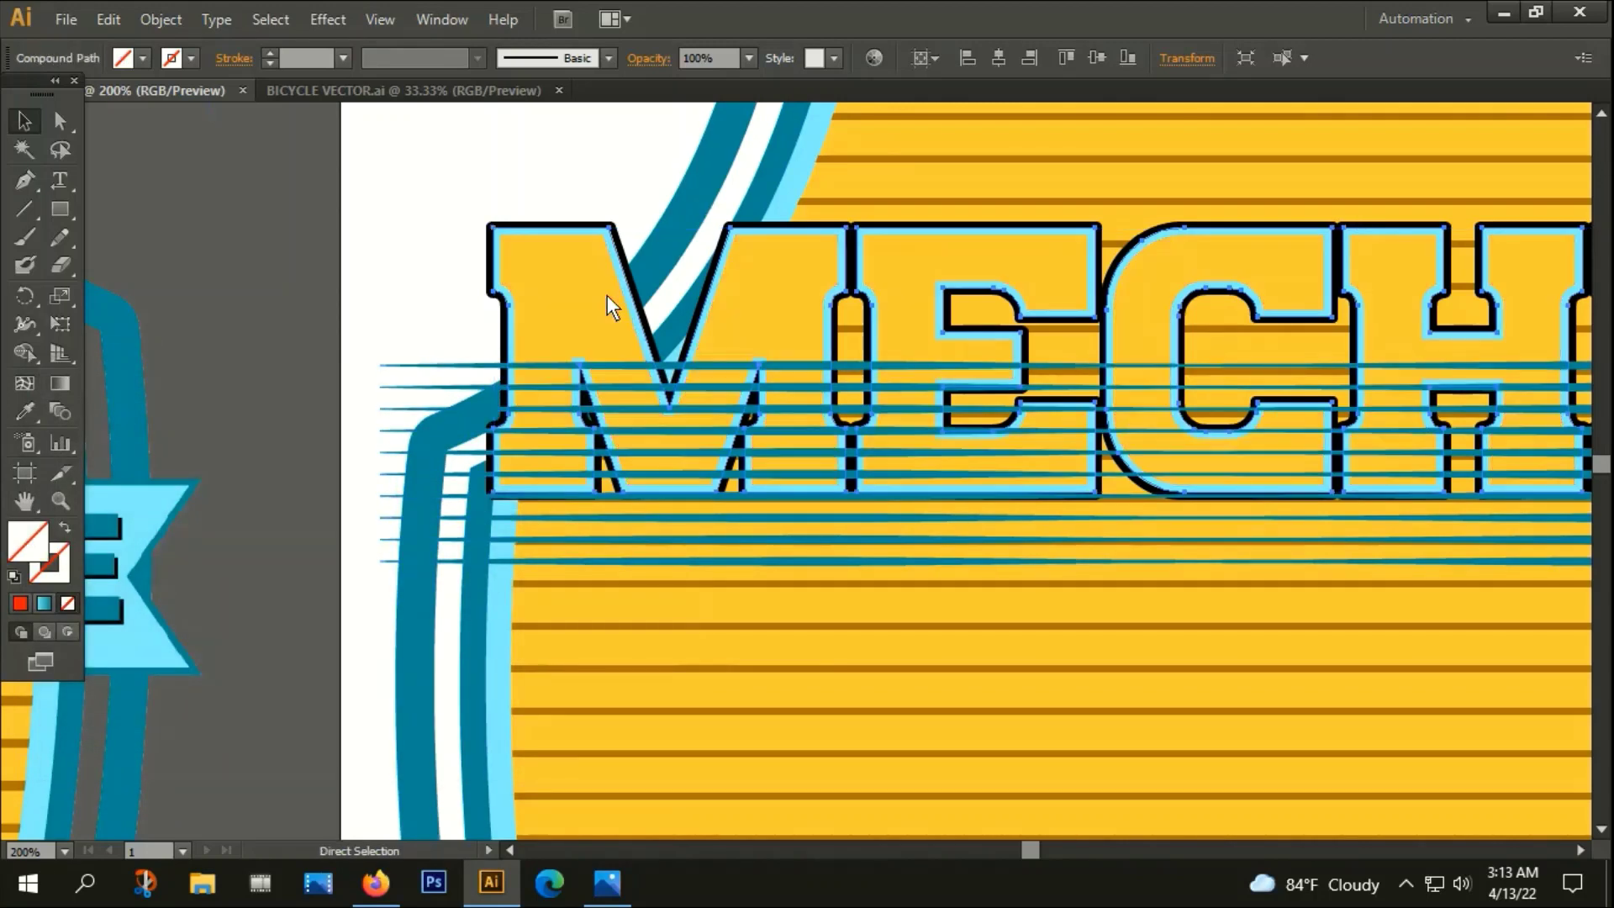
key("v")
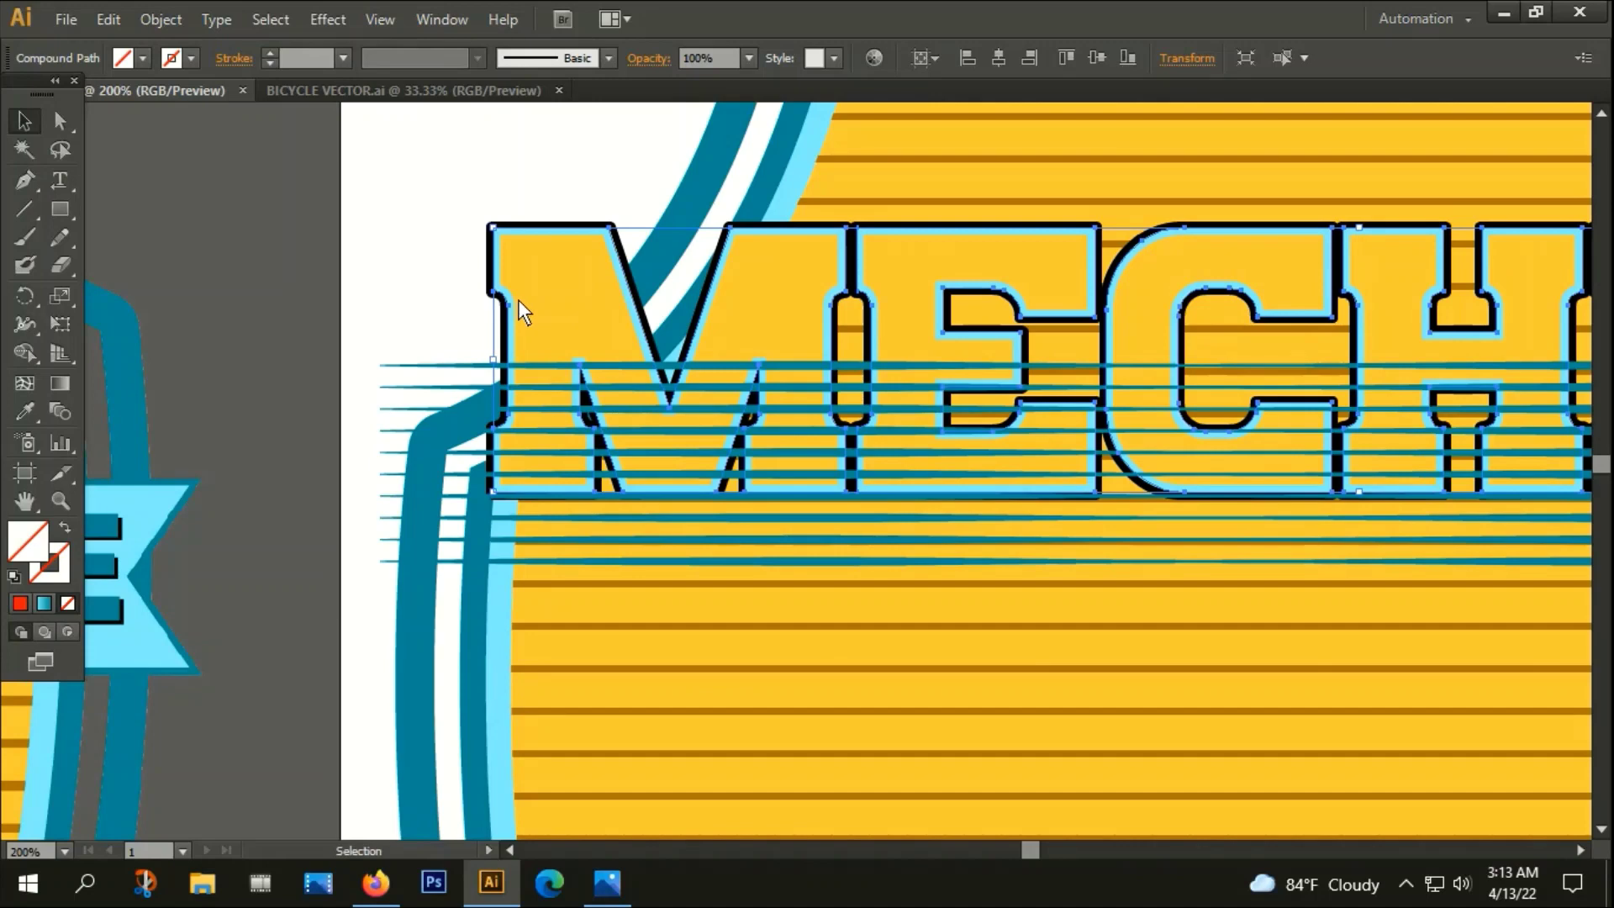
double_click(27, 543)
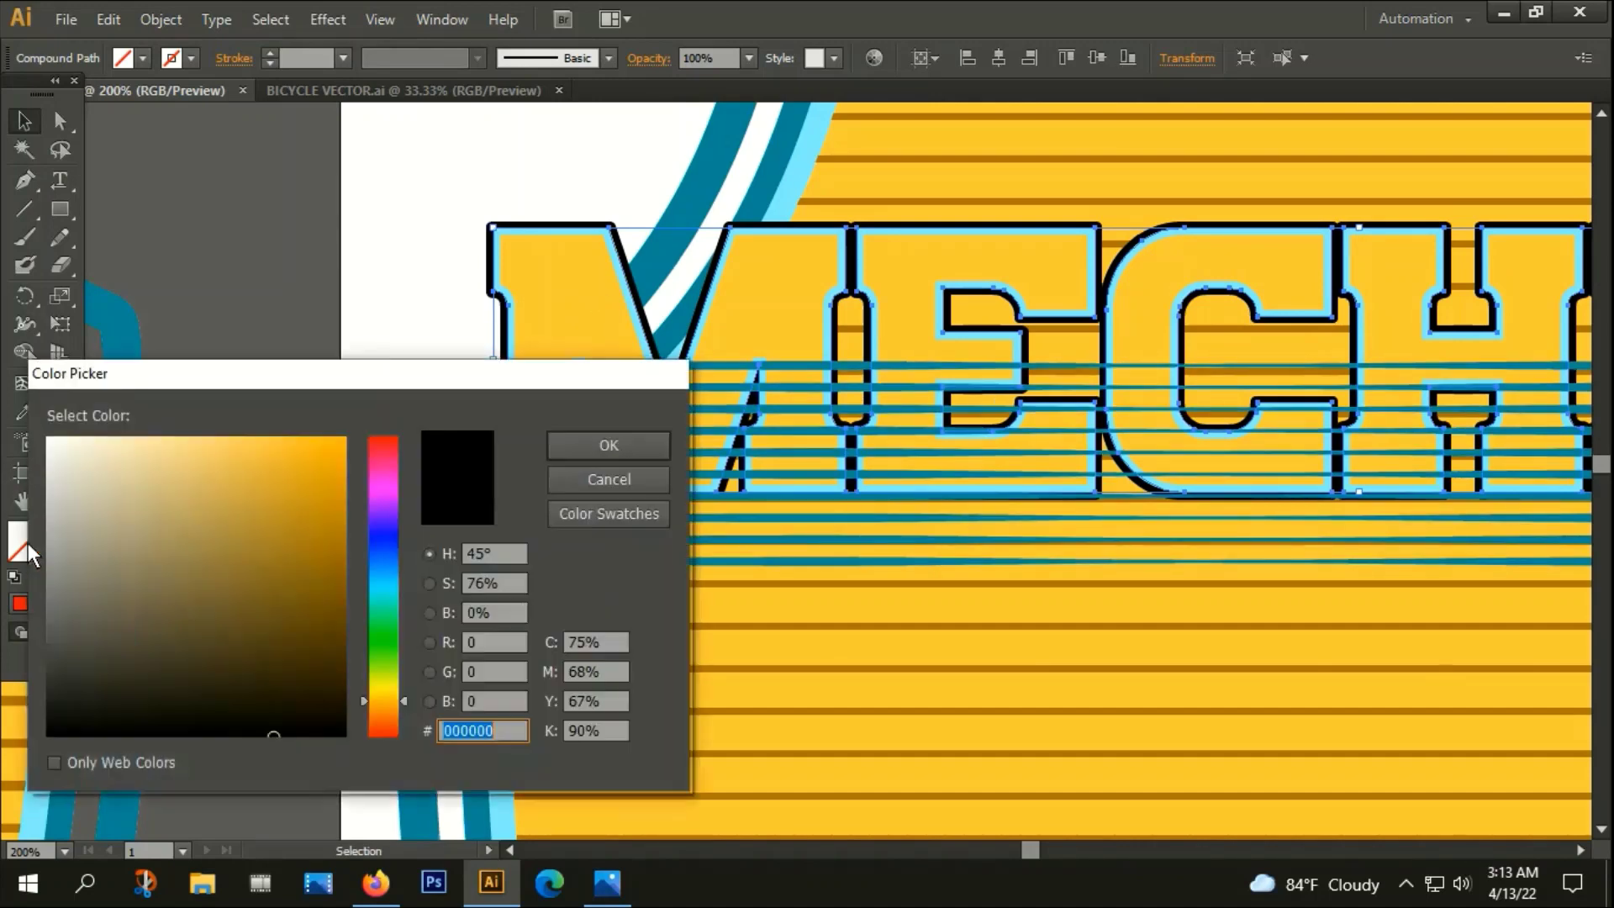
left_click(380, 448)
left_click(339, 442)
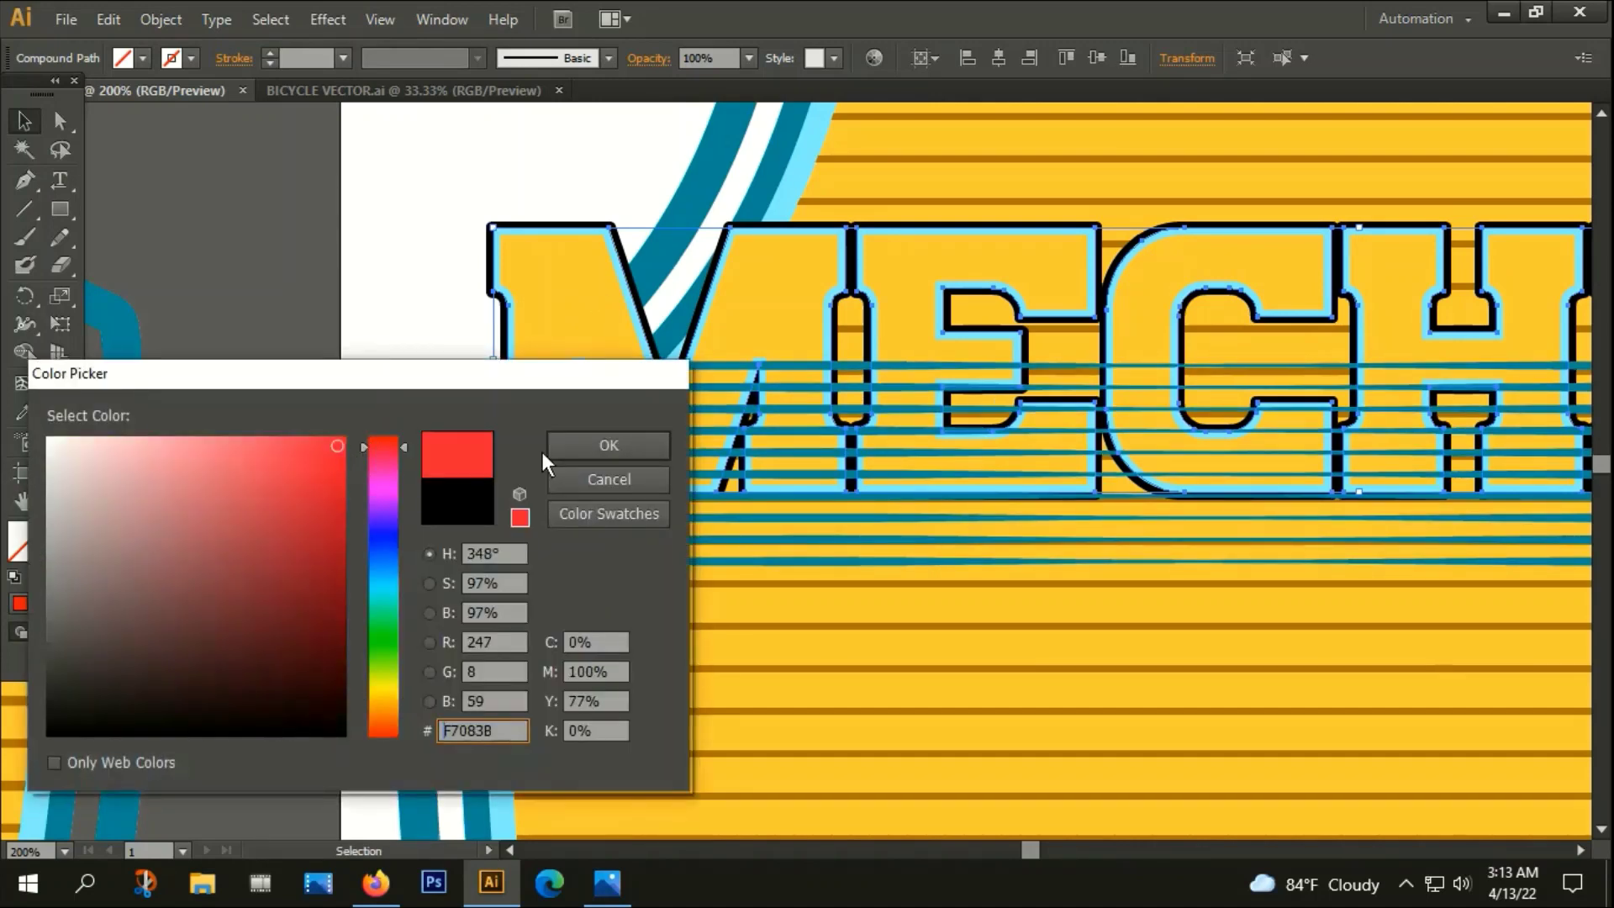
left_click(577, 445)
left_click(380, 265)
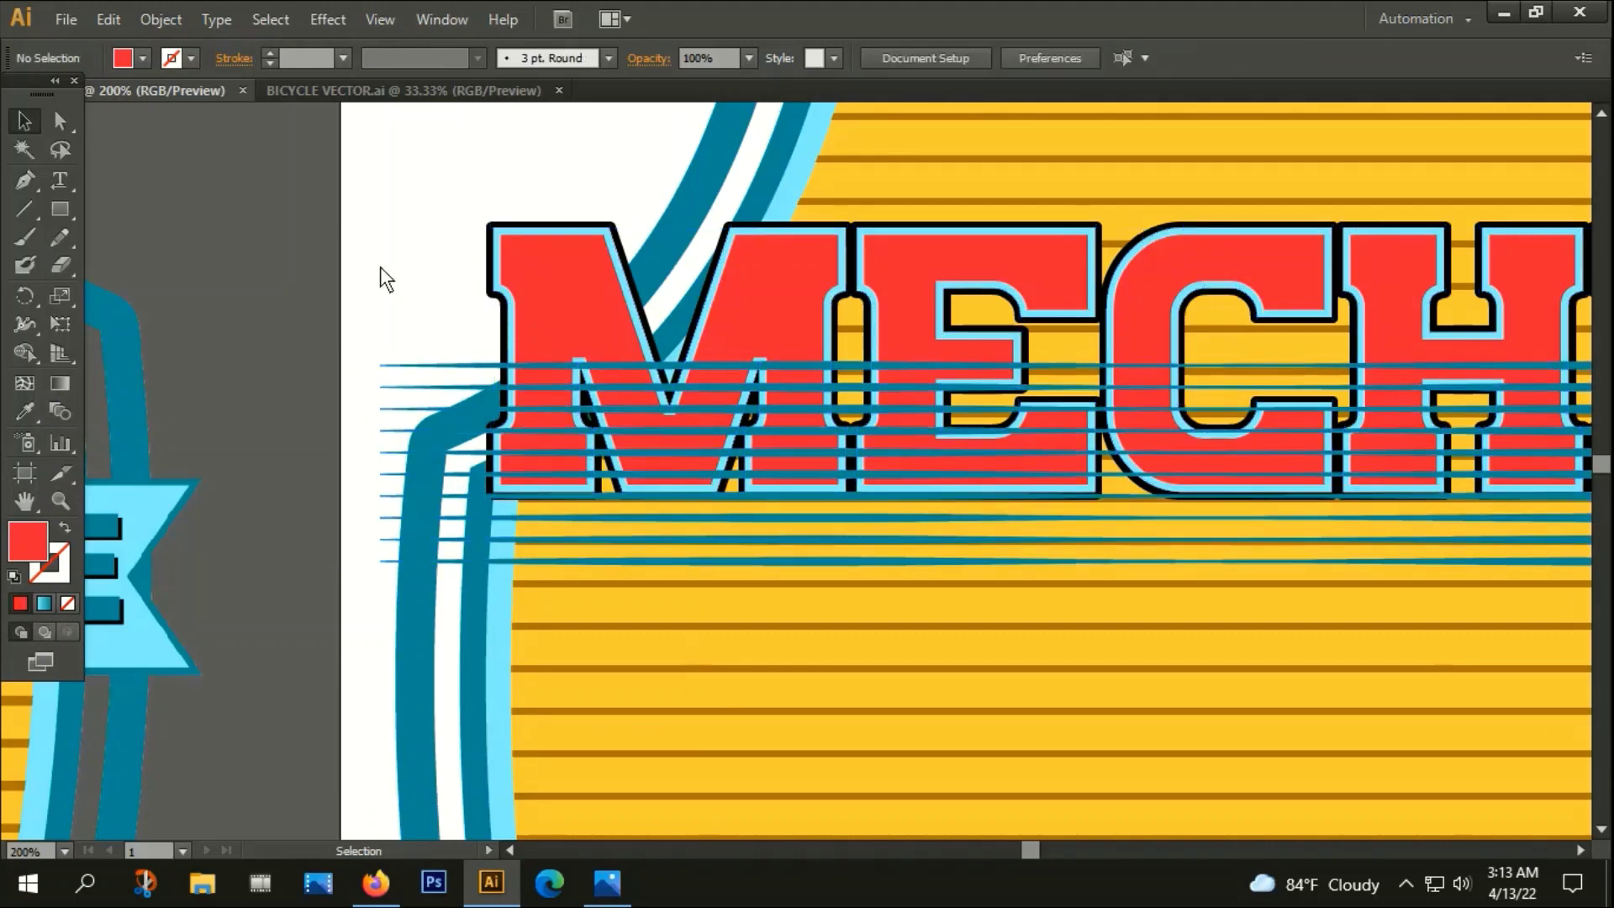
Intersect the red MECHINE lettering with the teal stripes so the stripes remain only inside the letter shapes
left_click(557, 281)
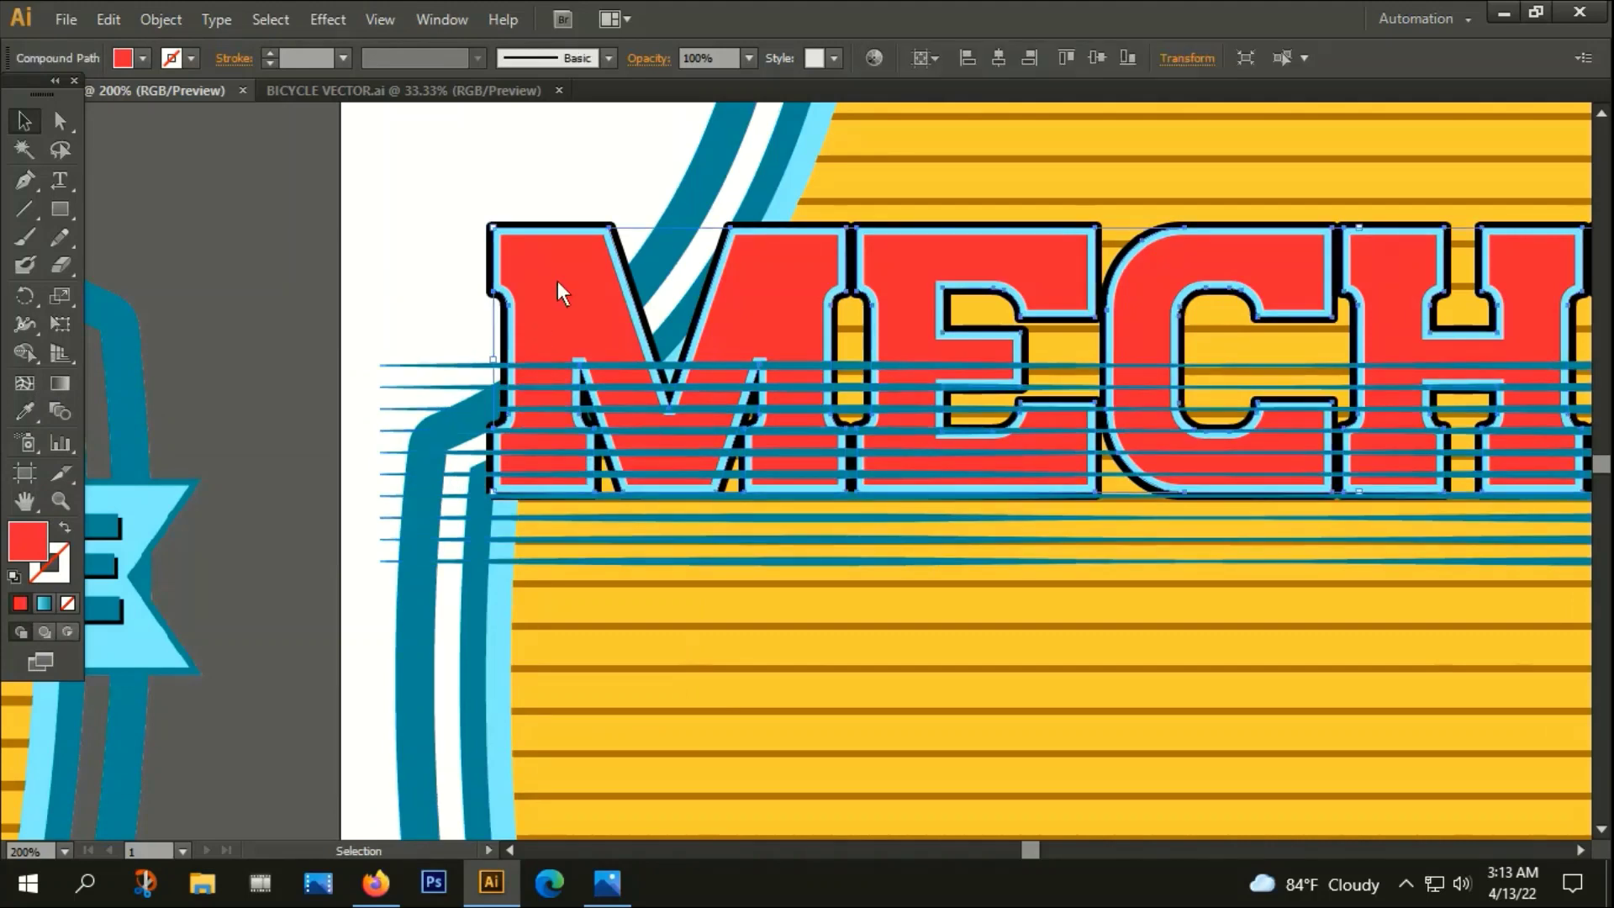
left_click(445, 366, "shift")
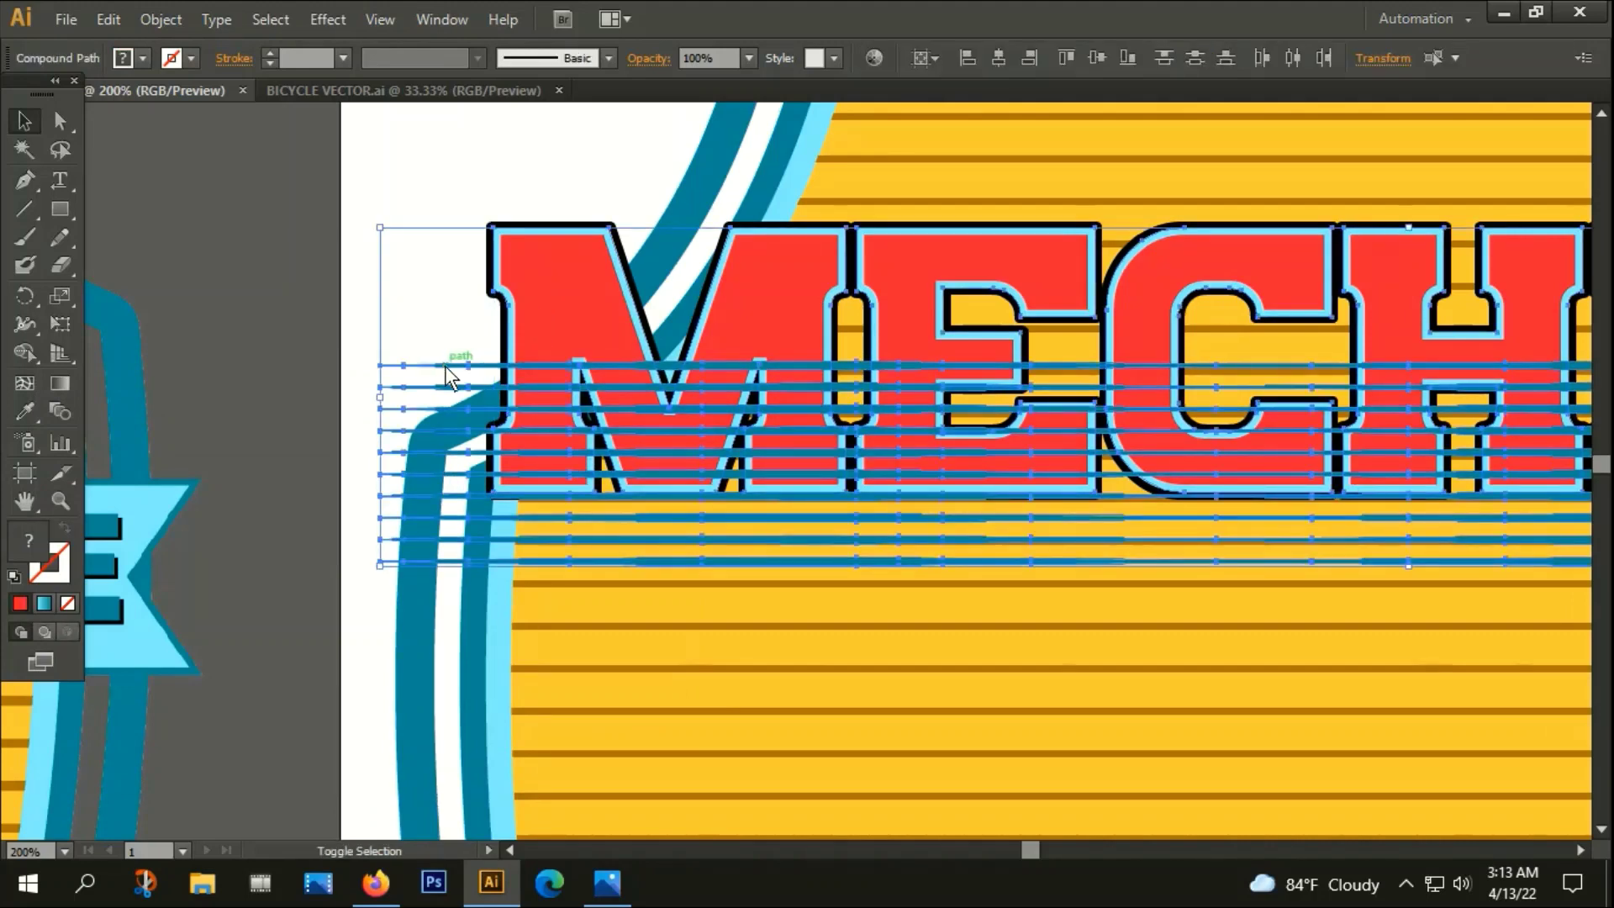
key("ctrl")
key("ctrl+shift+F9")
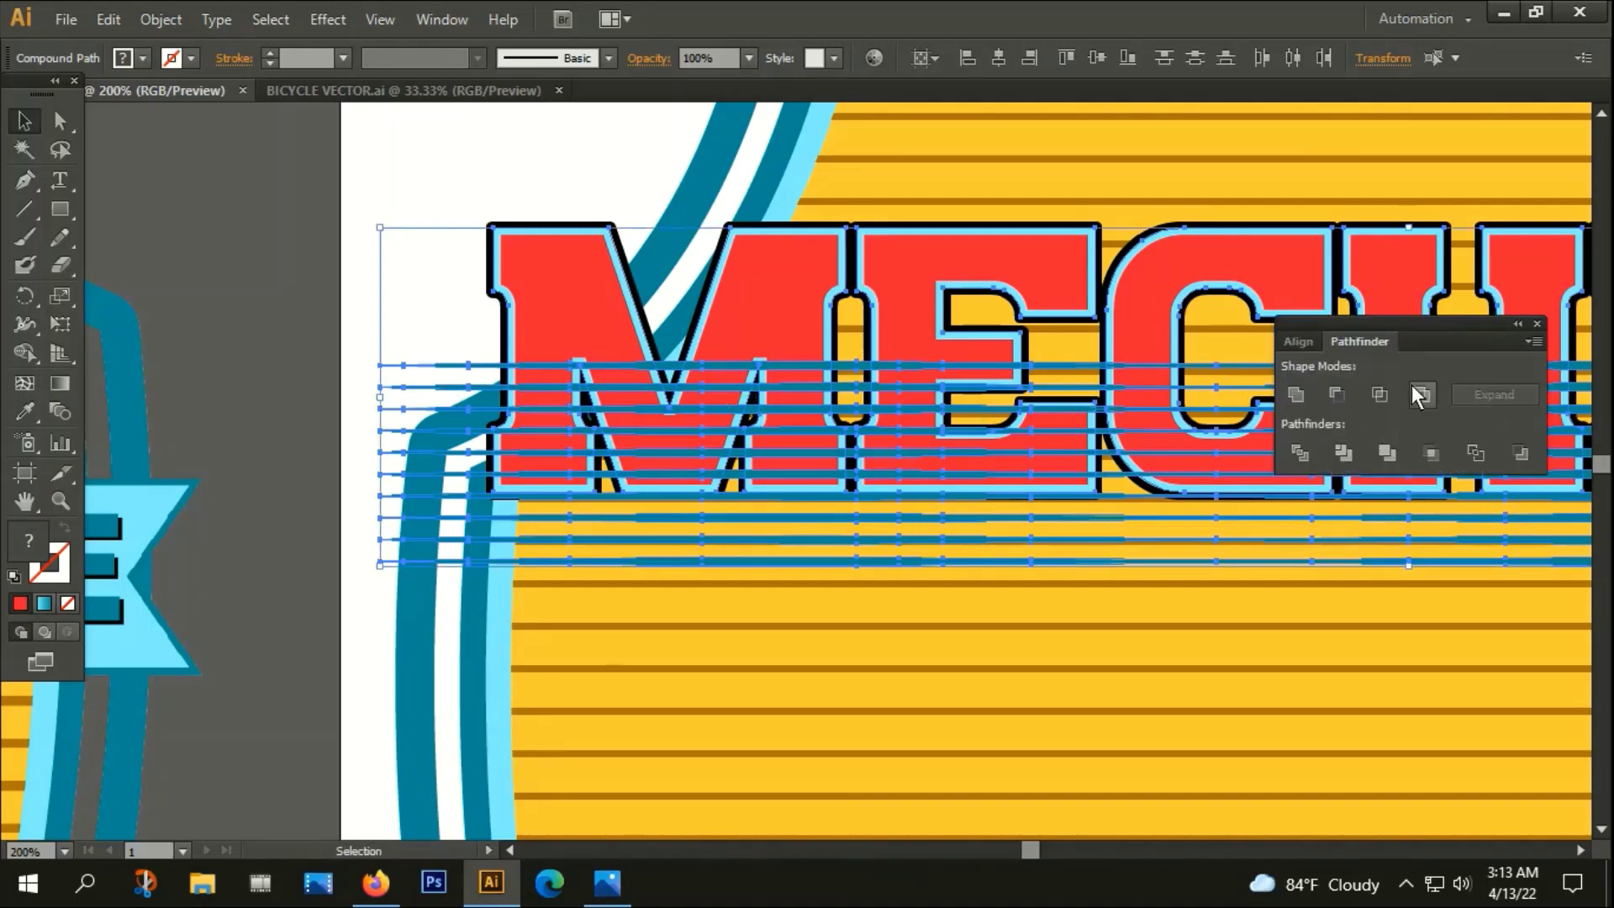
left_click(1378, 397)
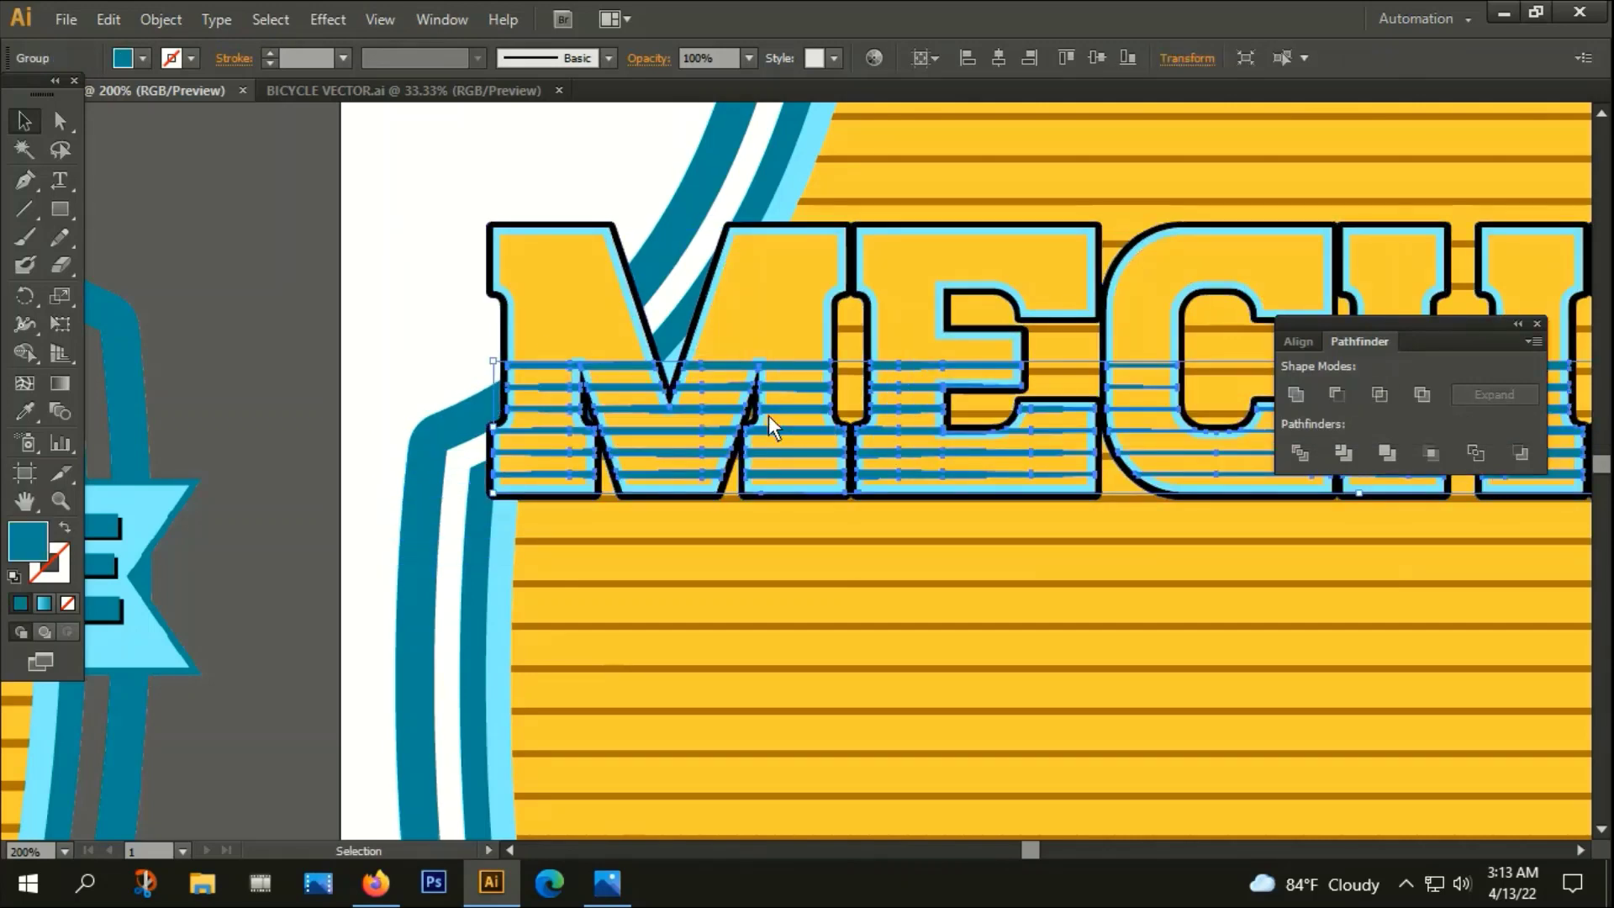
scroll(580, 369, "up", 3)
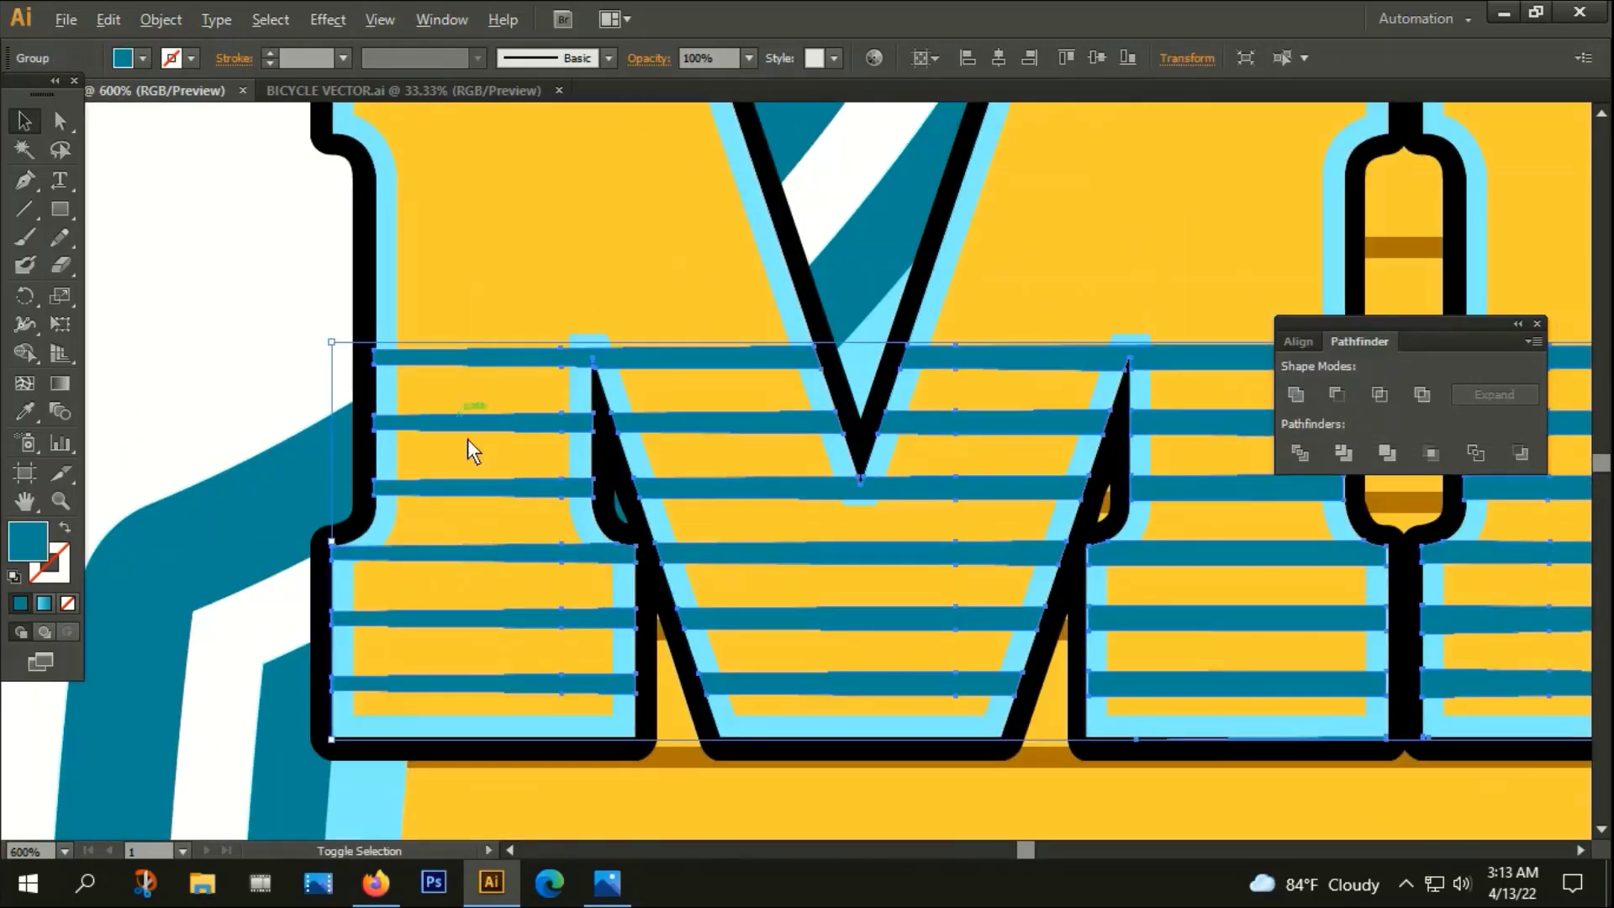
scroll(546, 488, "down", 1)
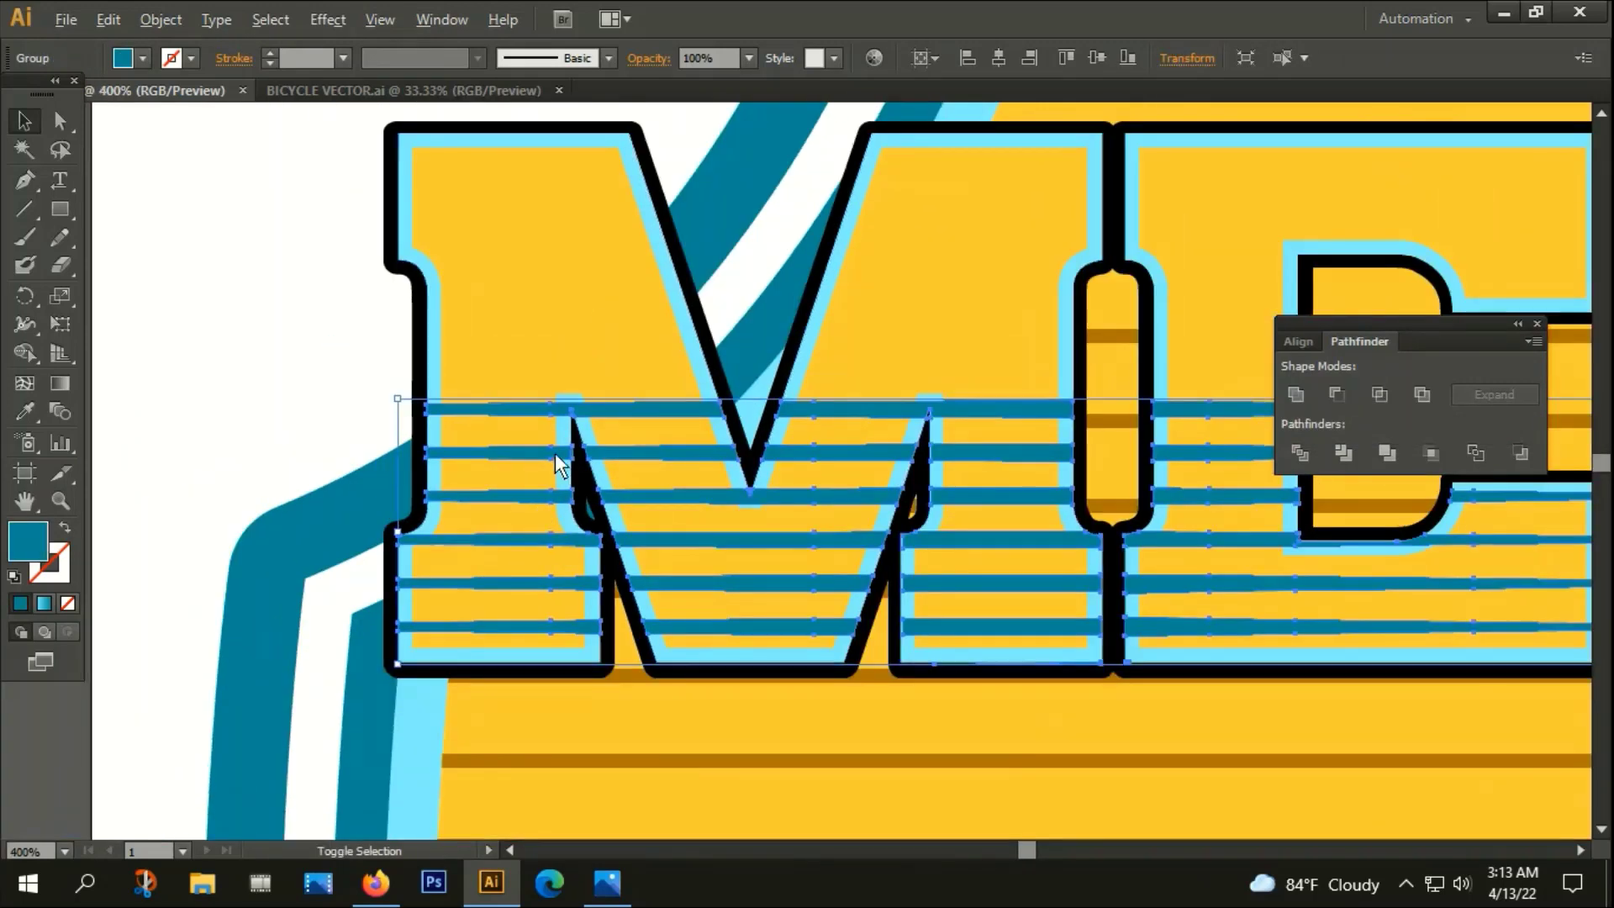
Group the clipped teal stripes with the yellow MECHINE lettering and place the group behind the light blue outline
left_click(538, 276, "shift")
right_click(538, 275)
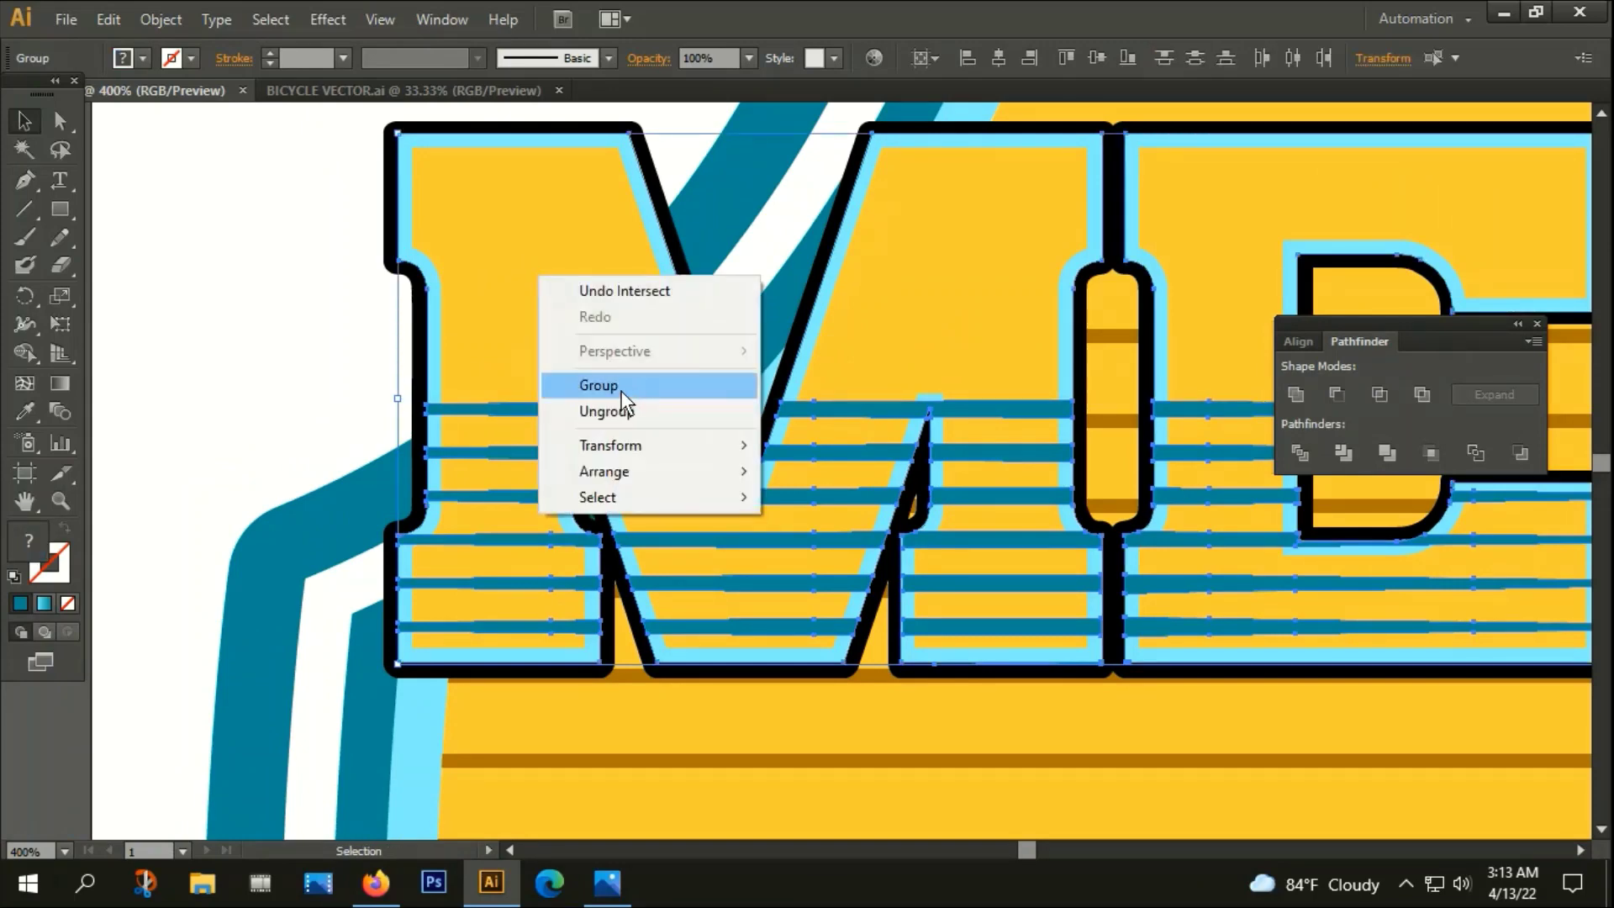
left_click(599, 384)
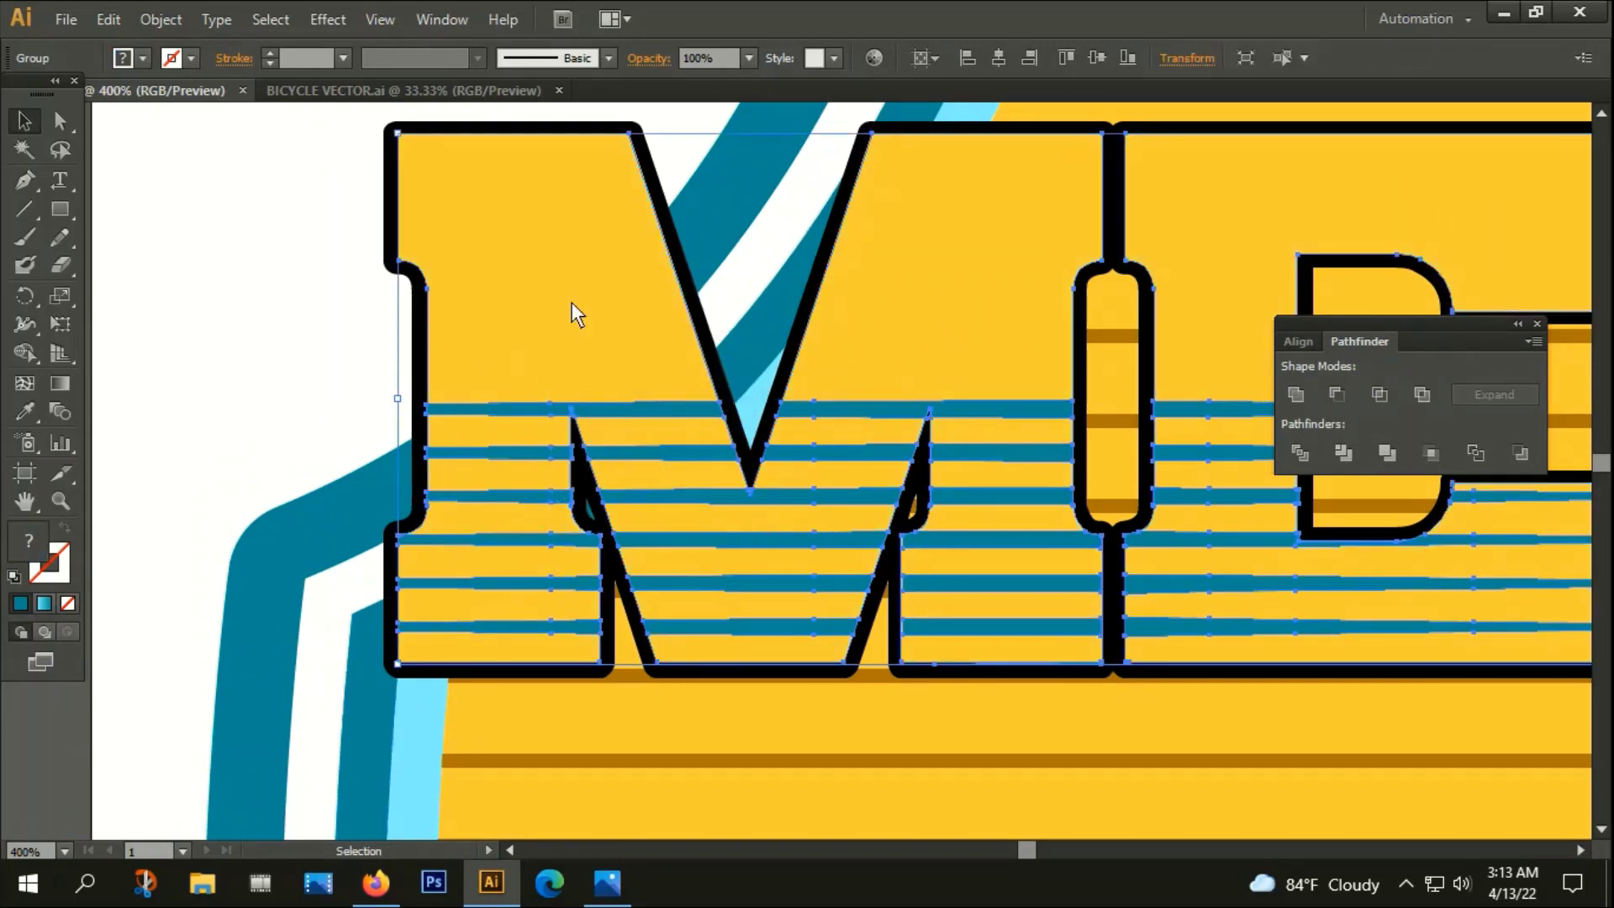
key("ctrl+z")
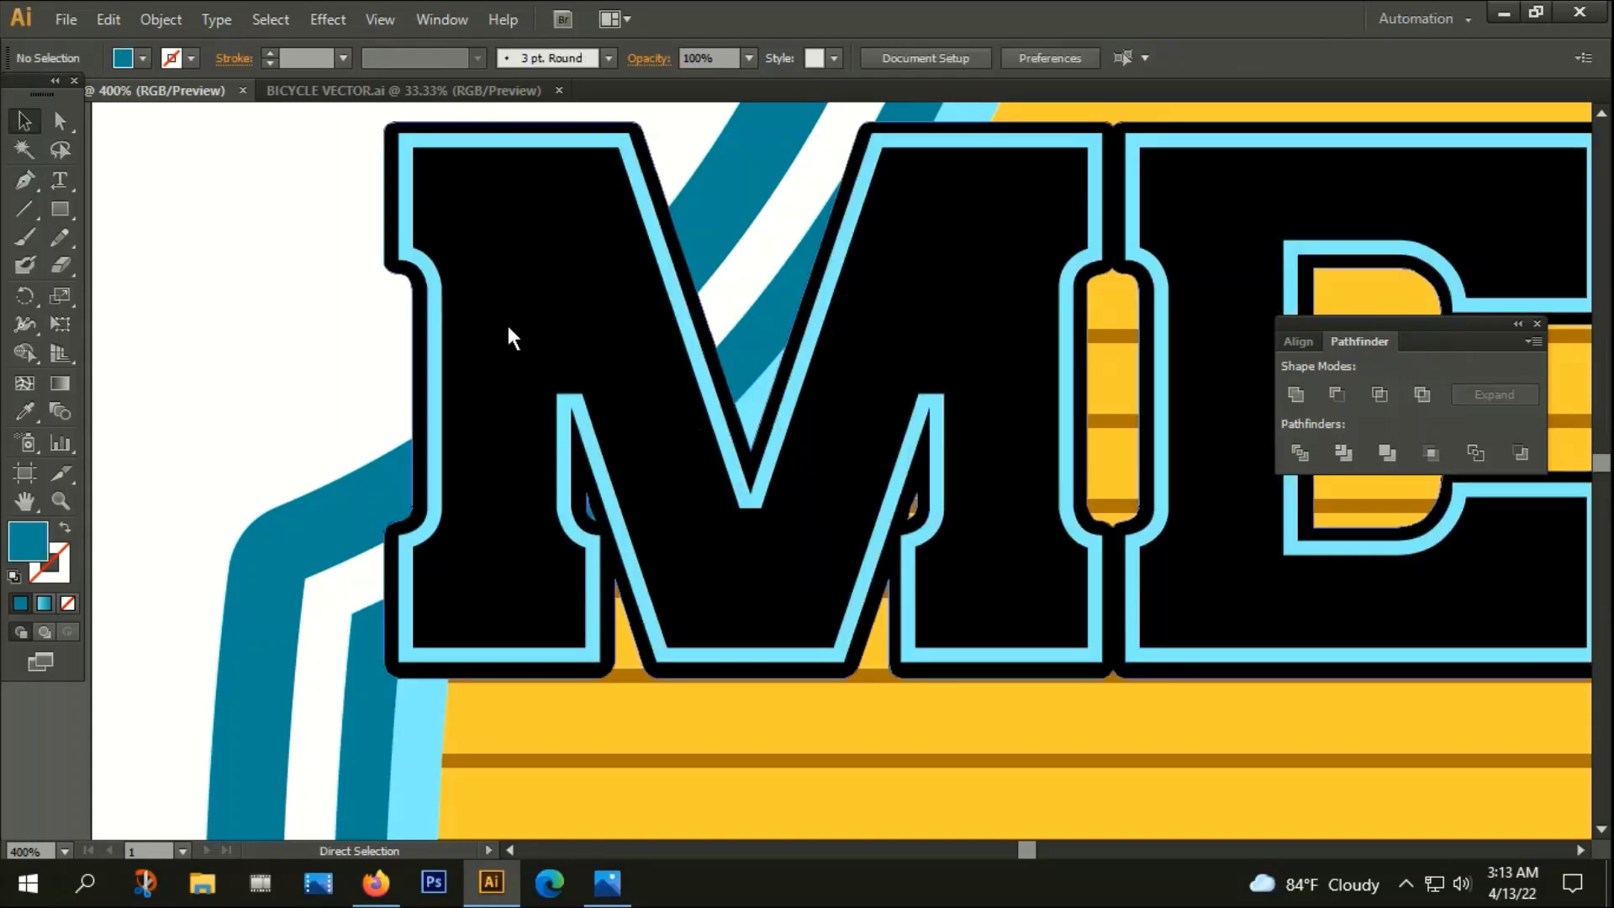
left_click(436, 326)
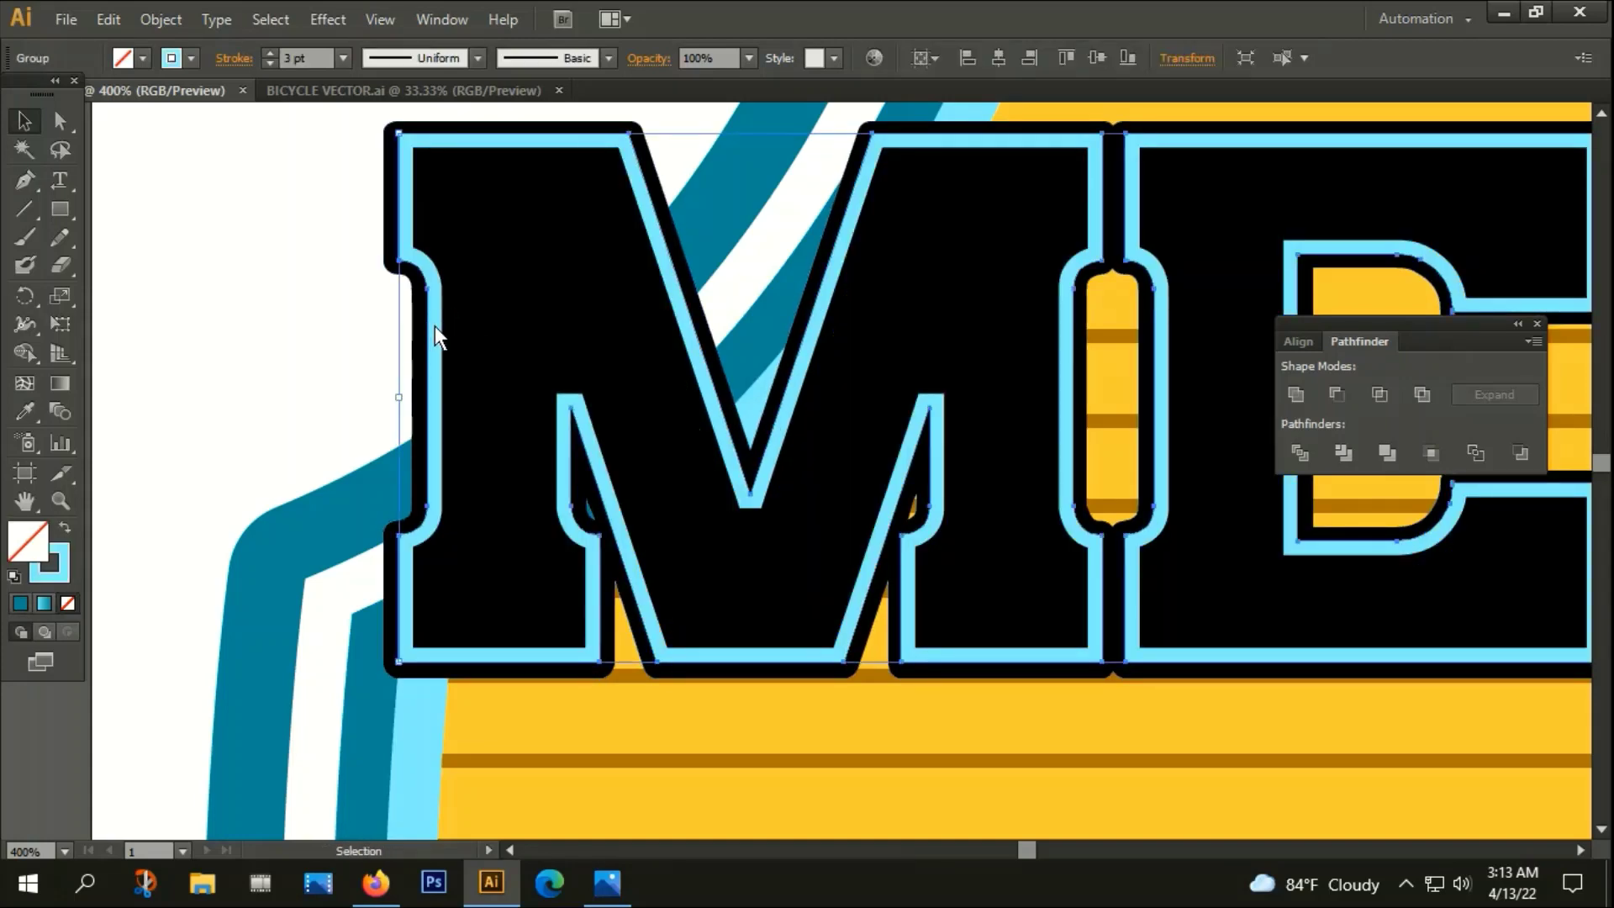
key("ctrl+shift+z")
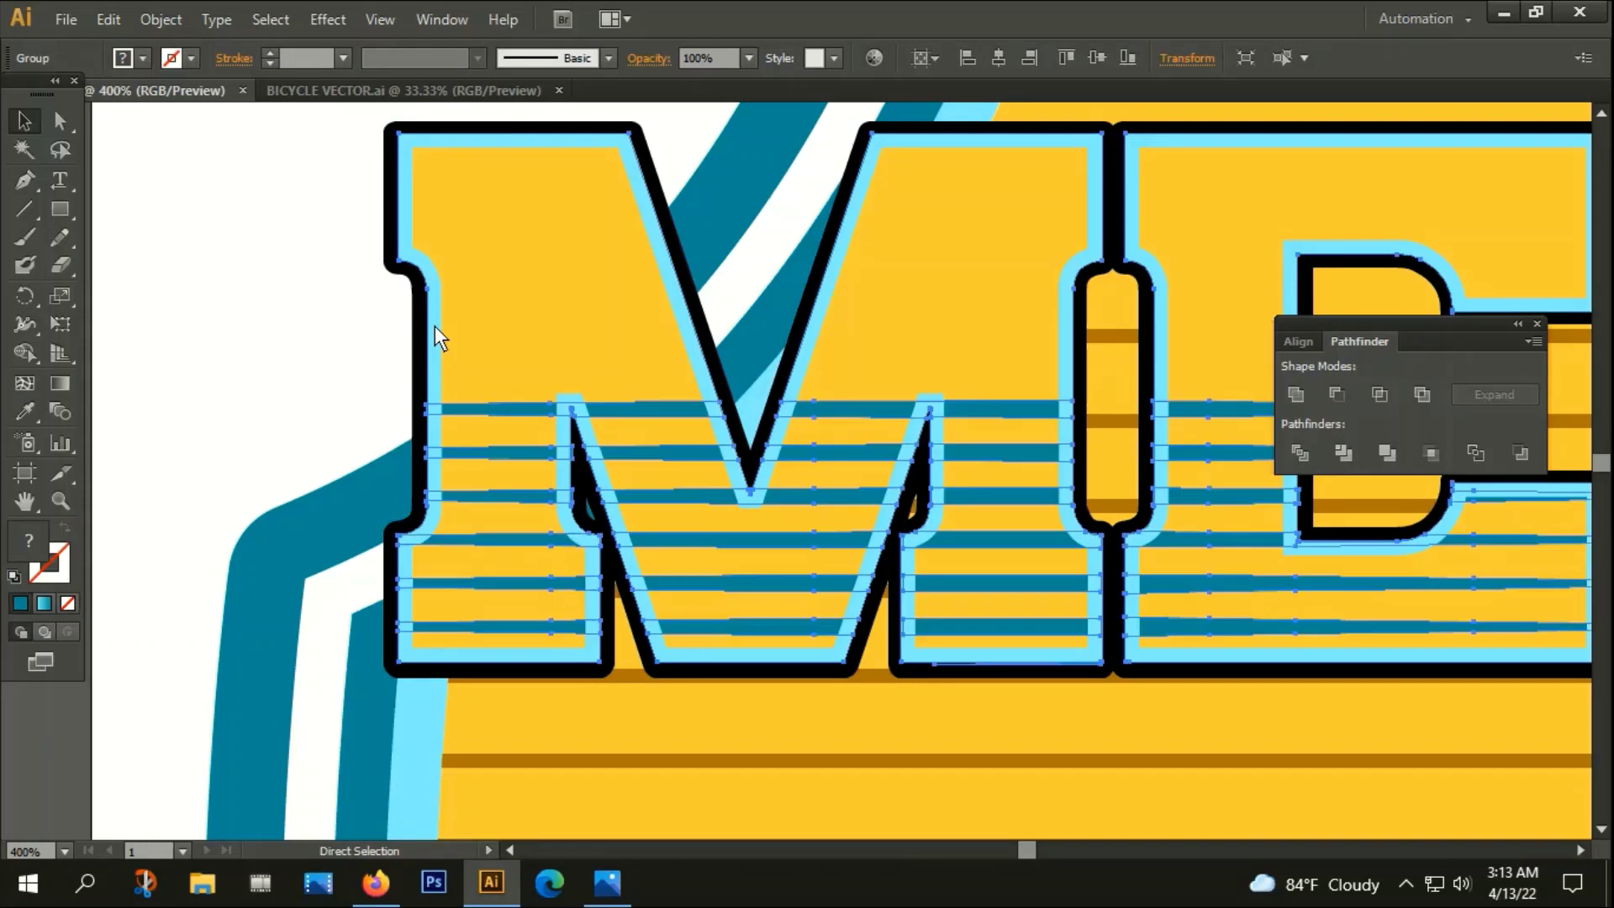
left_click(332, 299)
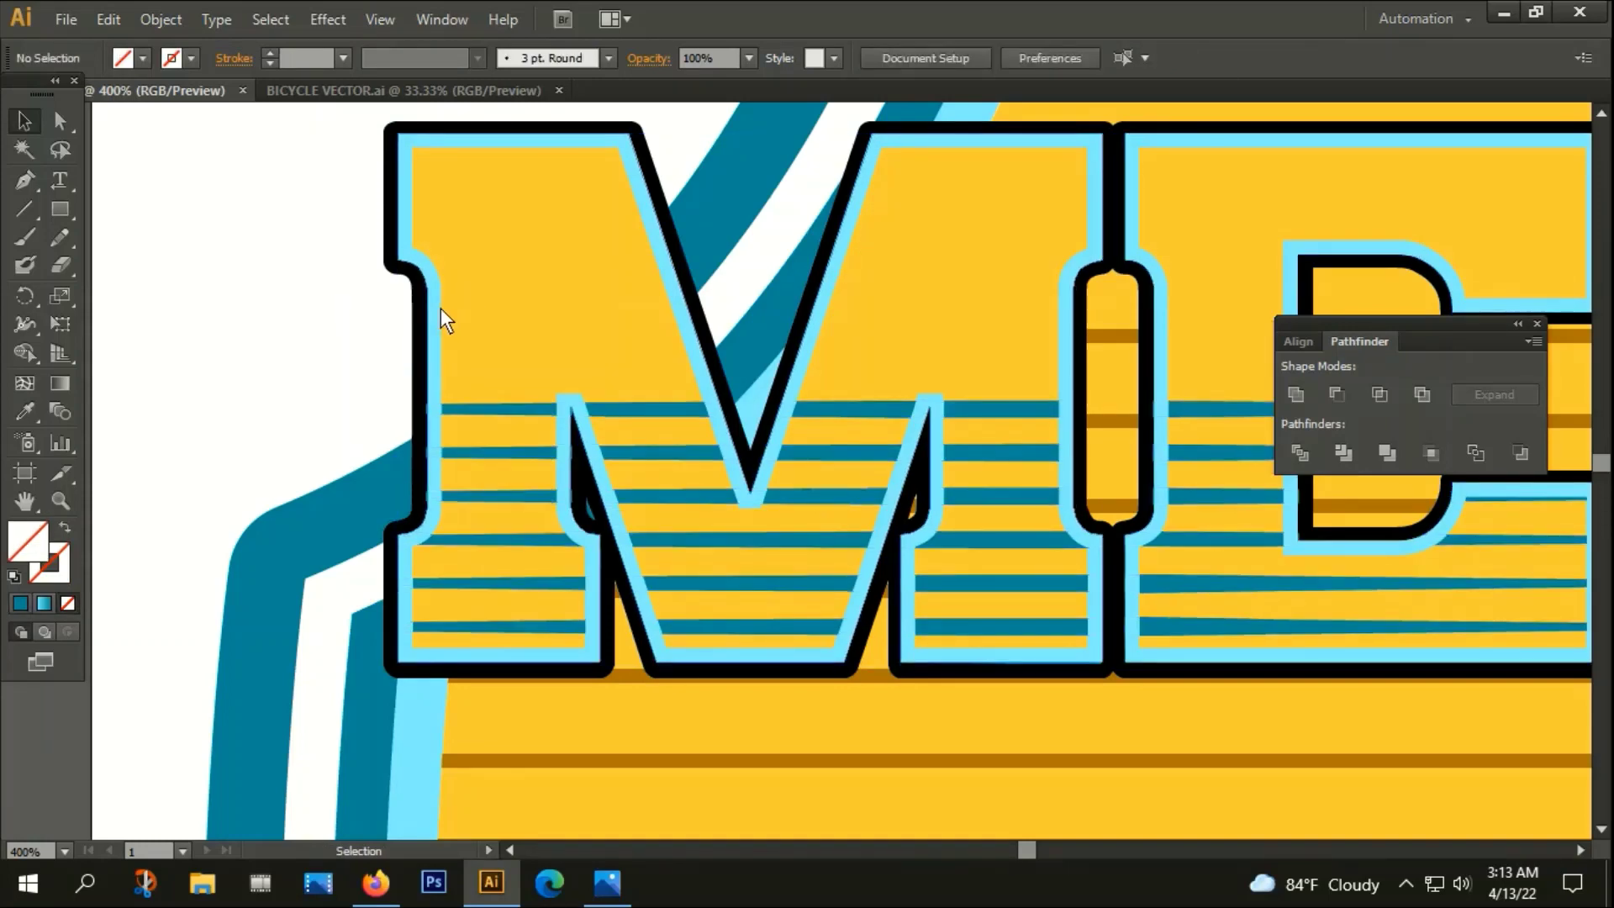
Duplicate the light blue MECHINE outline behind the original and nudge the copy slightly to the right
left_click(437, 307)
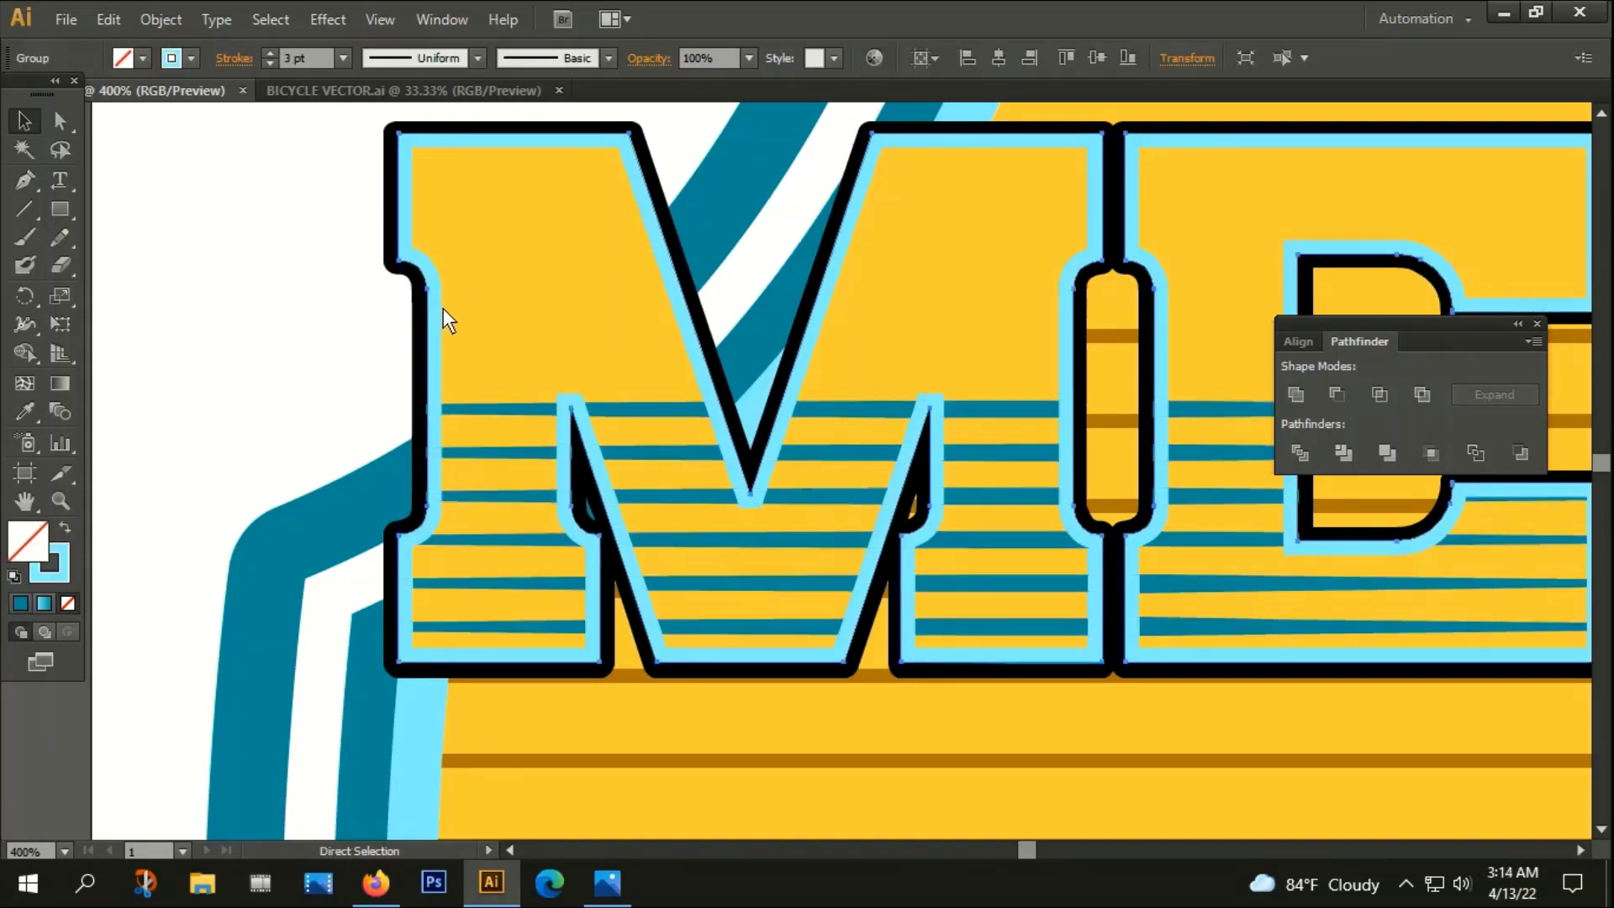
key("v")
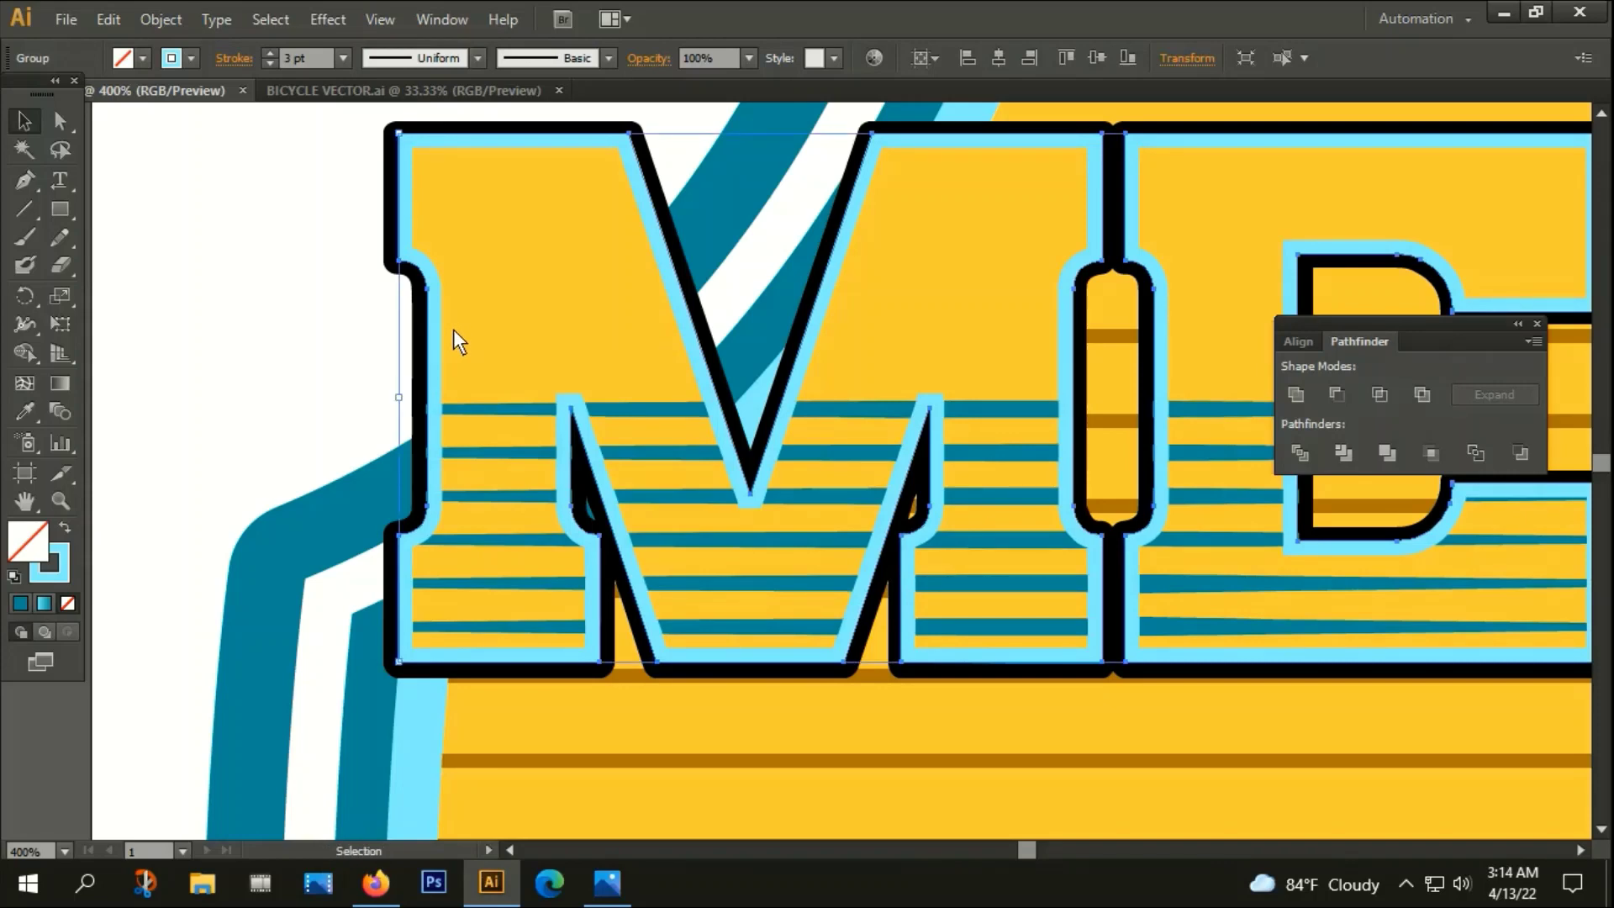
key("Right")
key("Right")
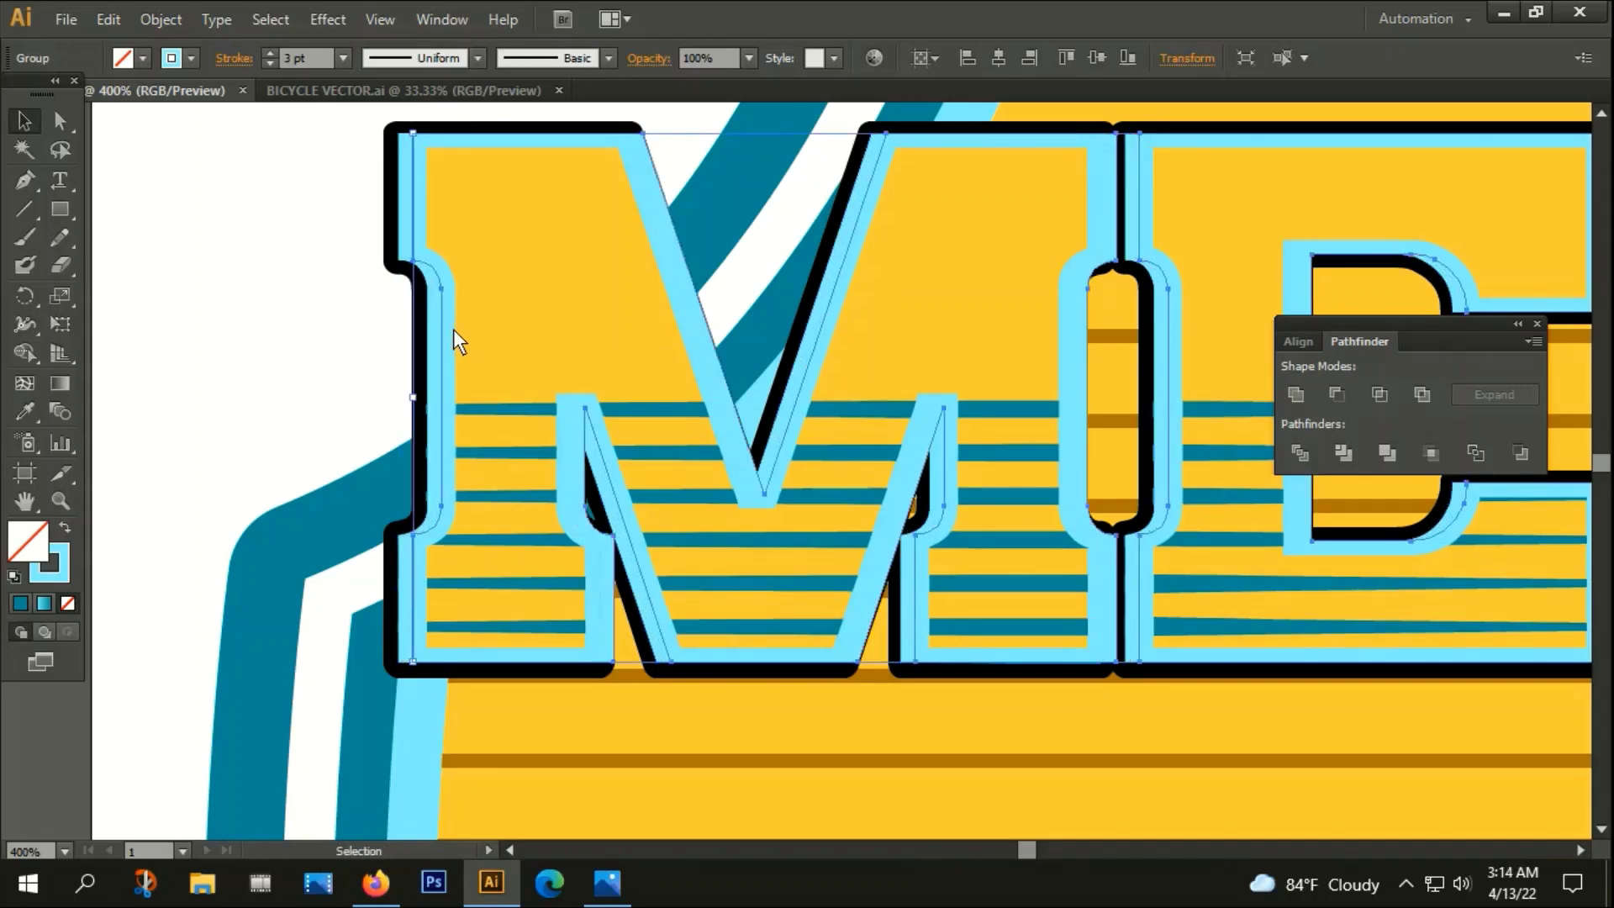
Colour the offset outline copy's stroke 000202 and lower its opacity to 40% as a shadow
double_click(49, 579)
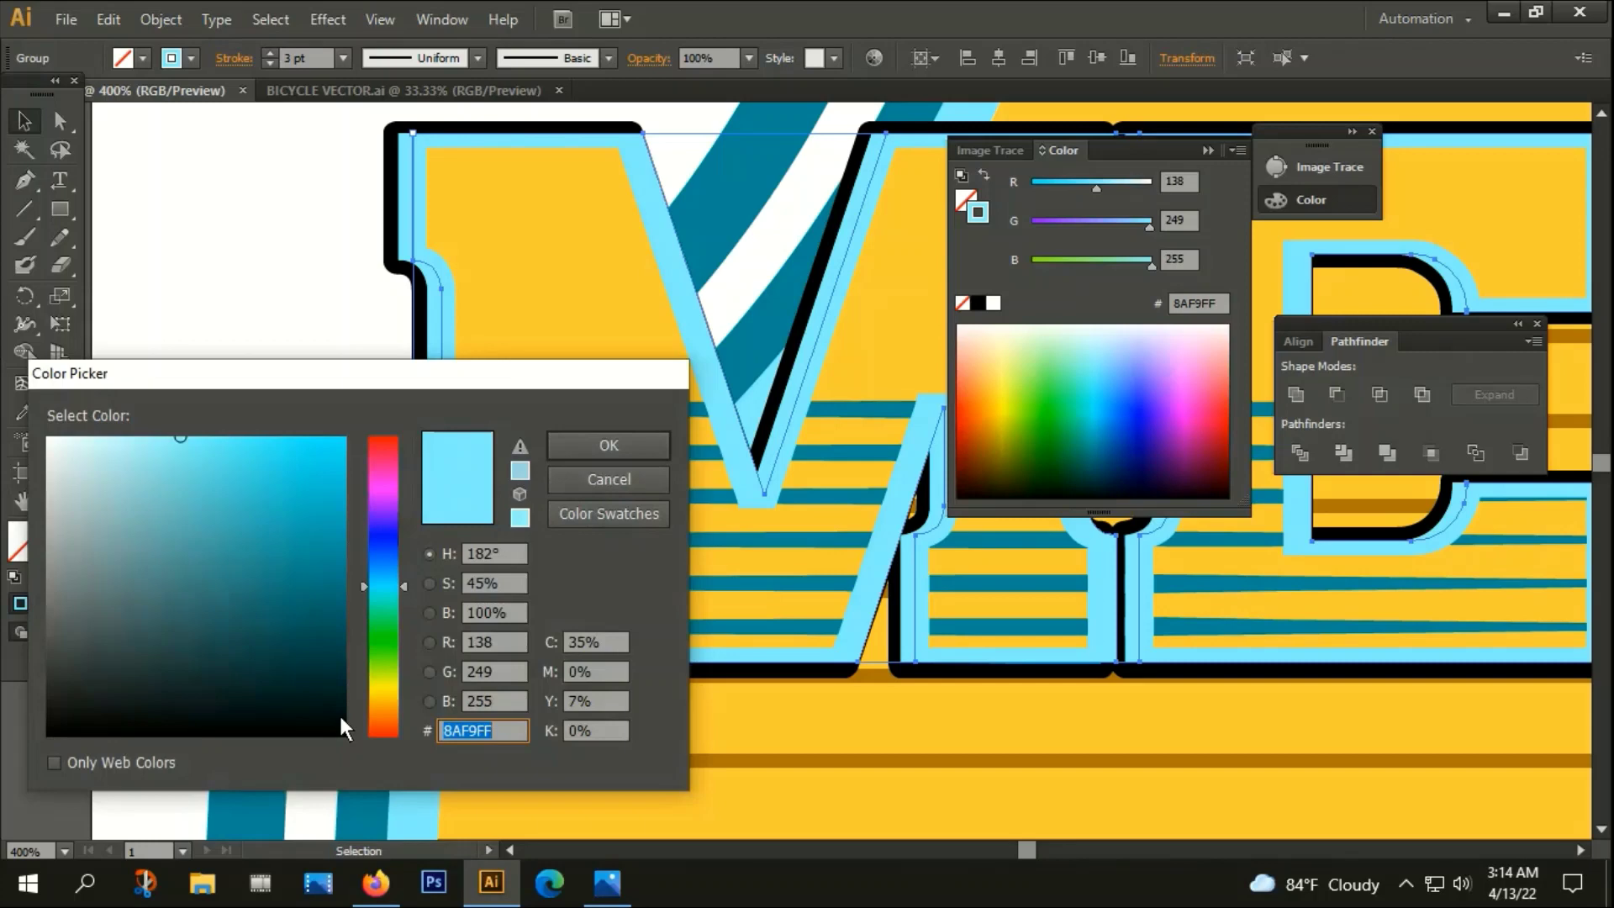
type("000202")
left_click(601, 446)
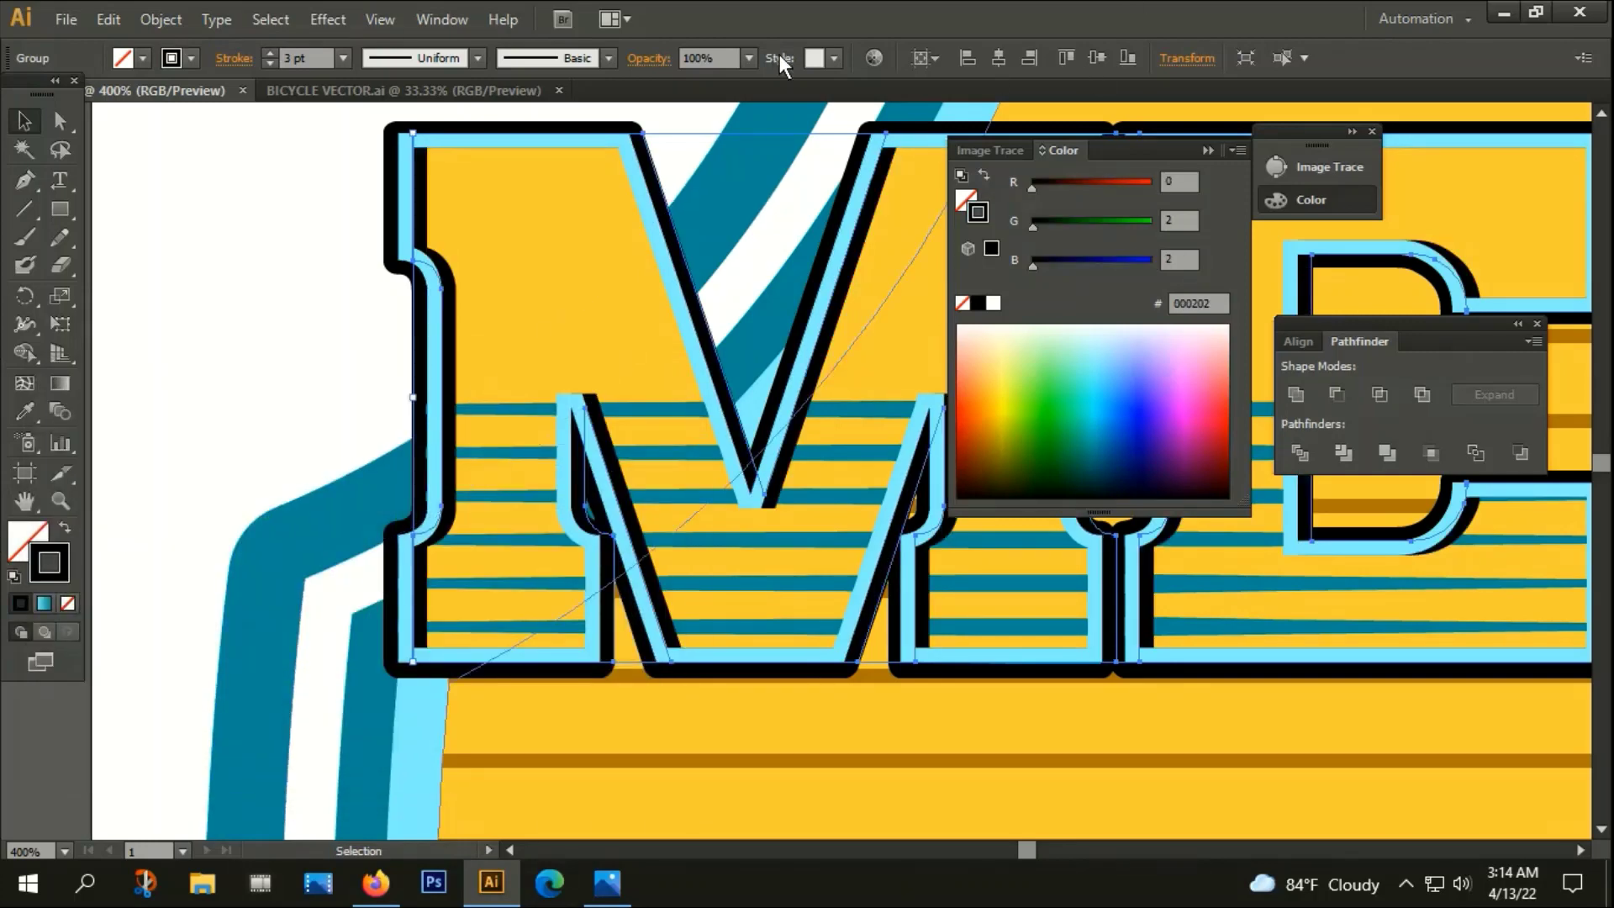
left_click(659, 57)
left_click(654, 95)
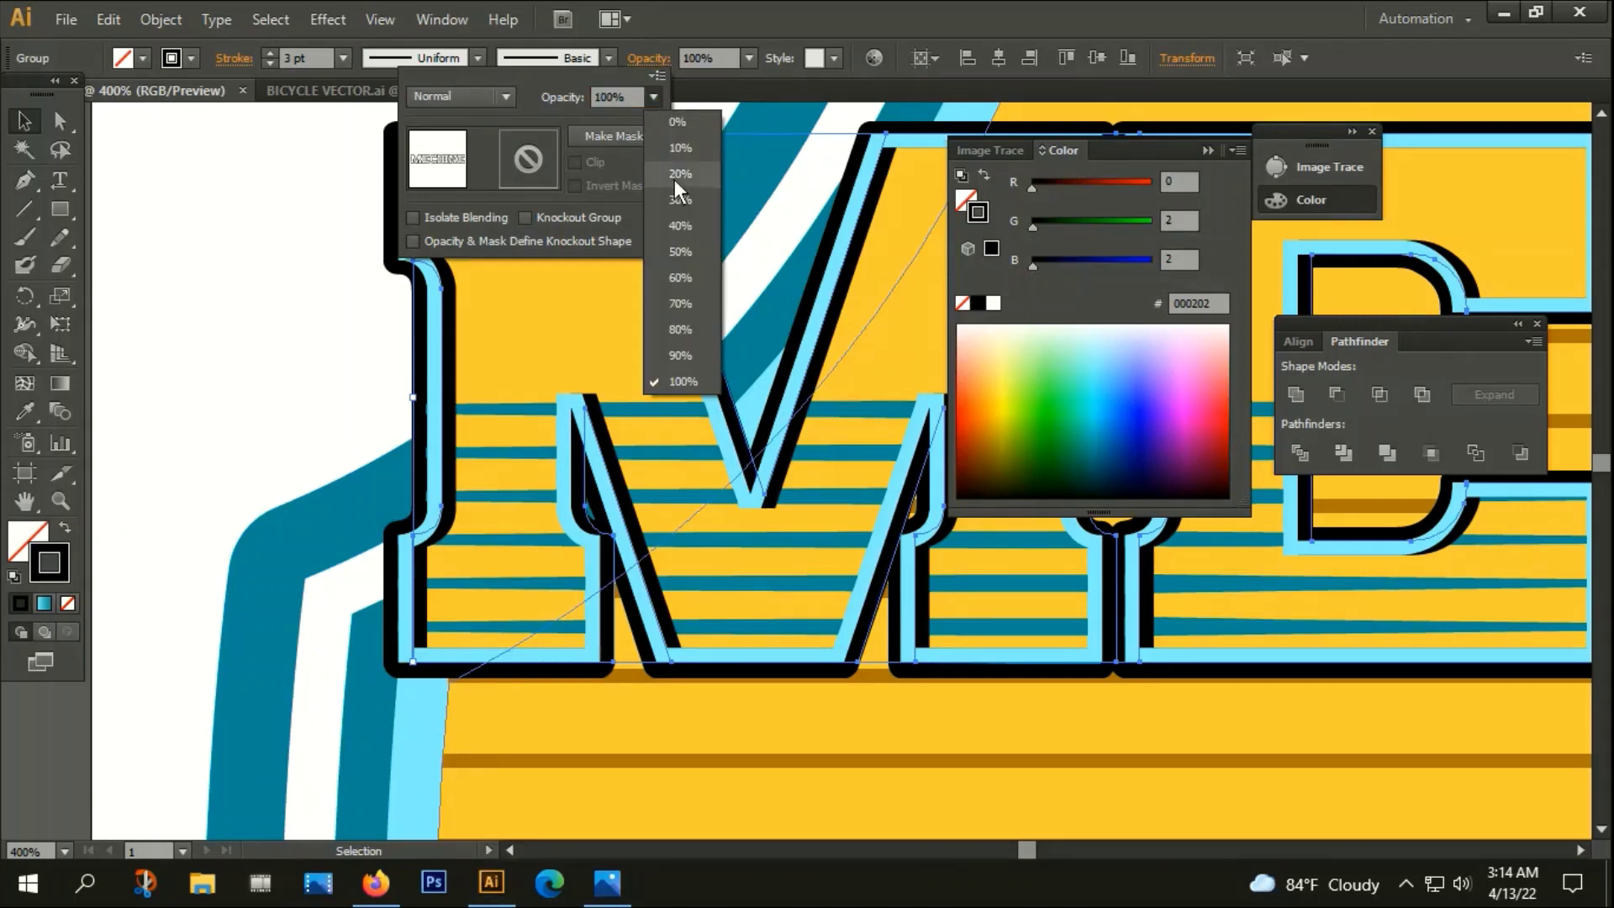
left_click(681, 225)
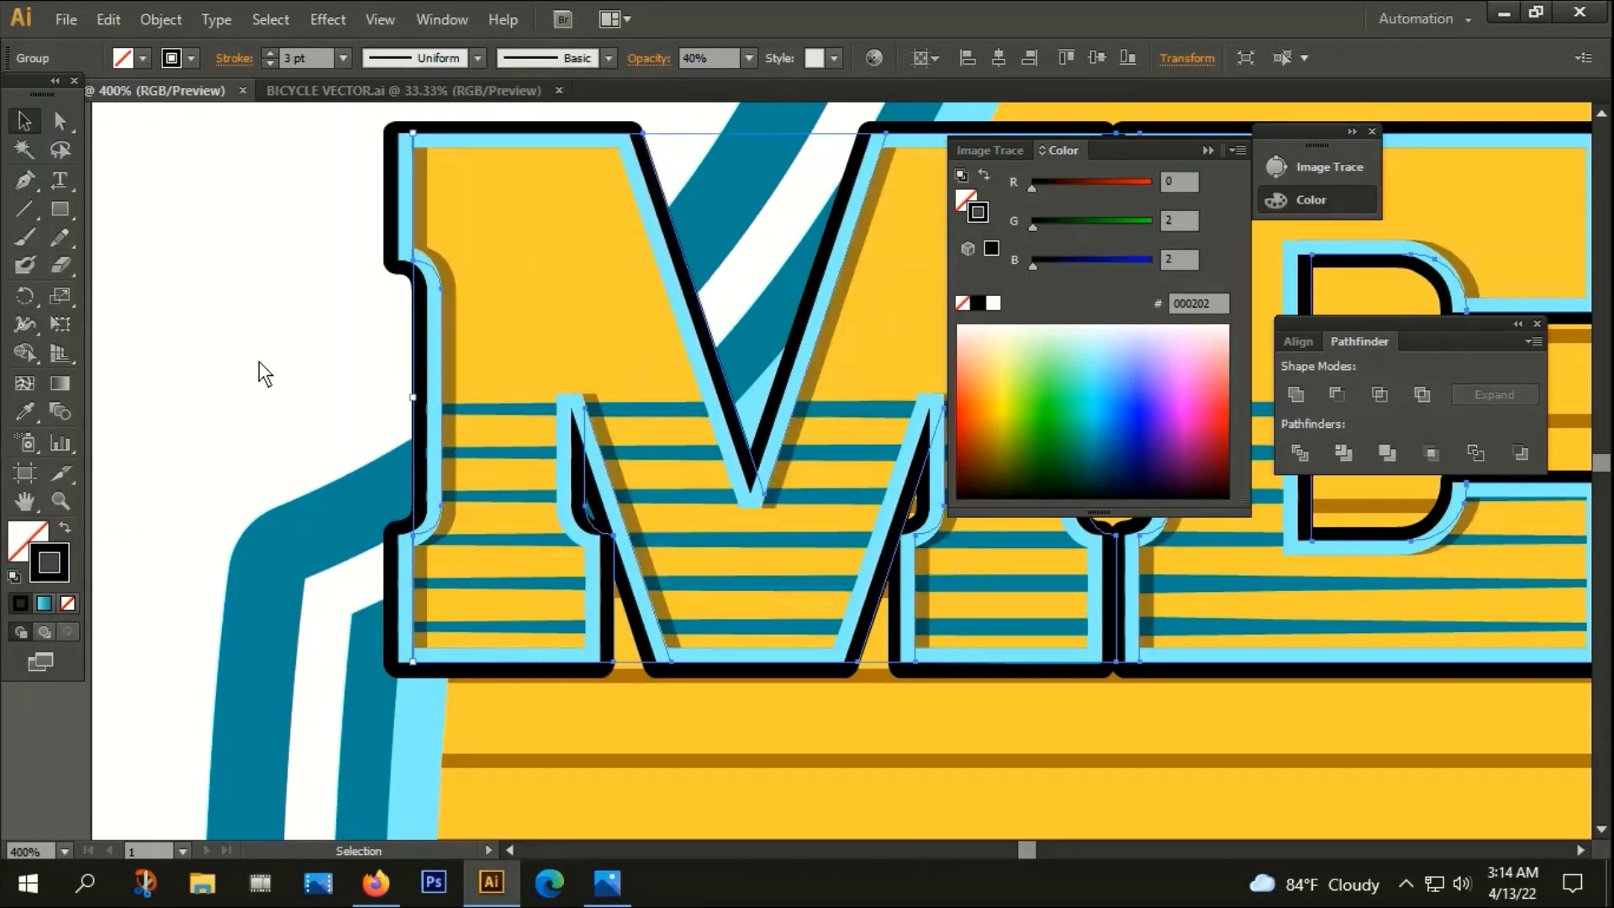
scroll(433, 203, "up", 1)
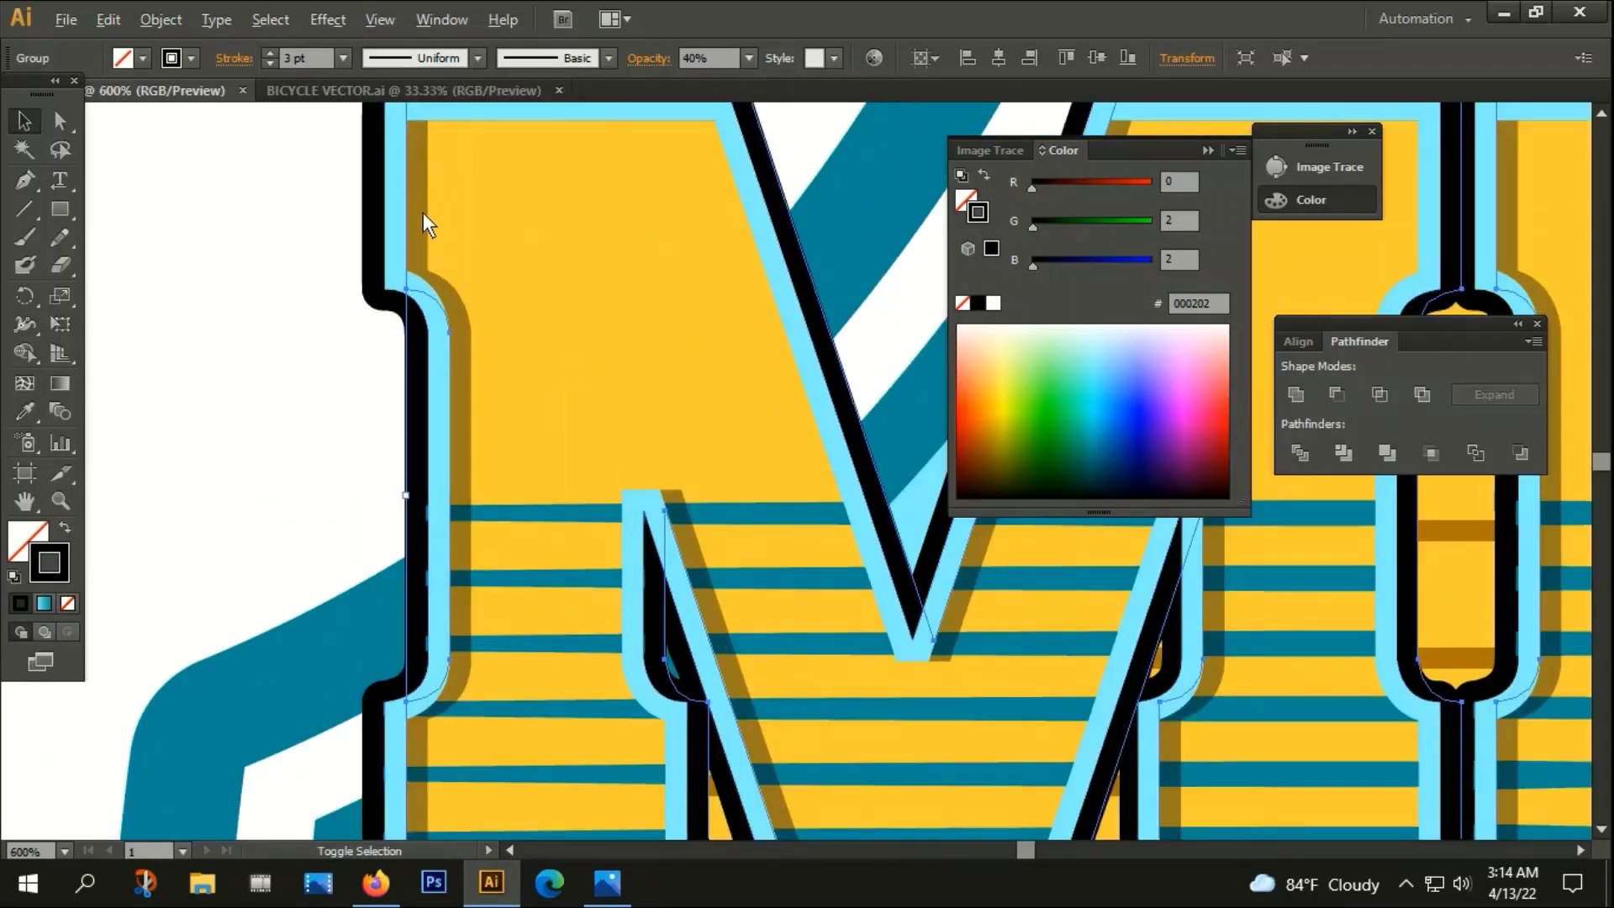
scroll(384, 232, "down", 4)
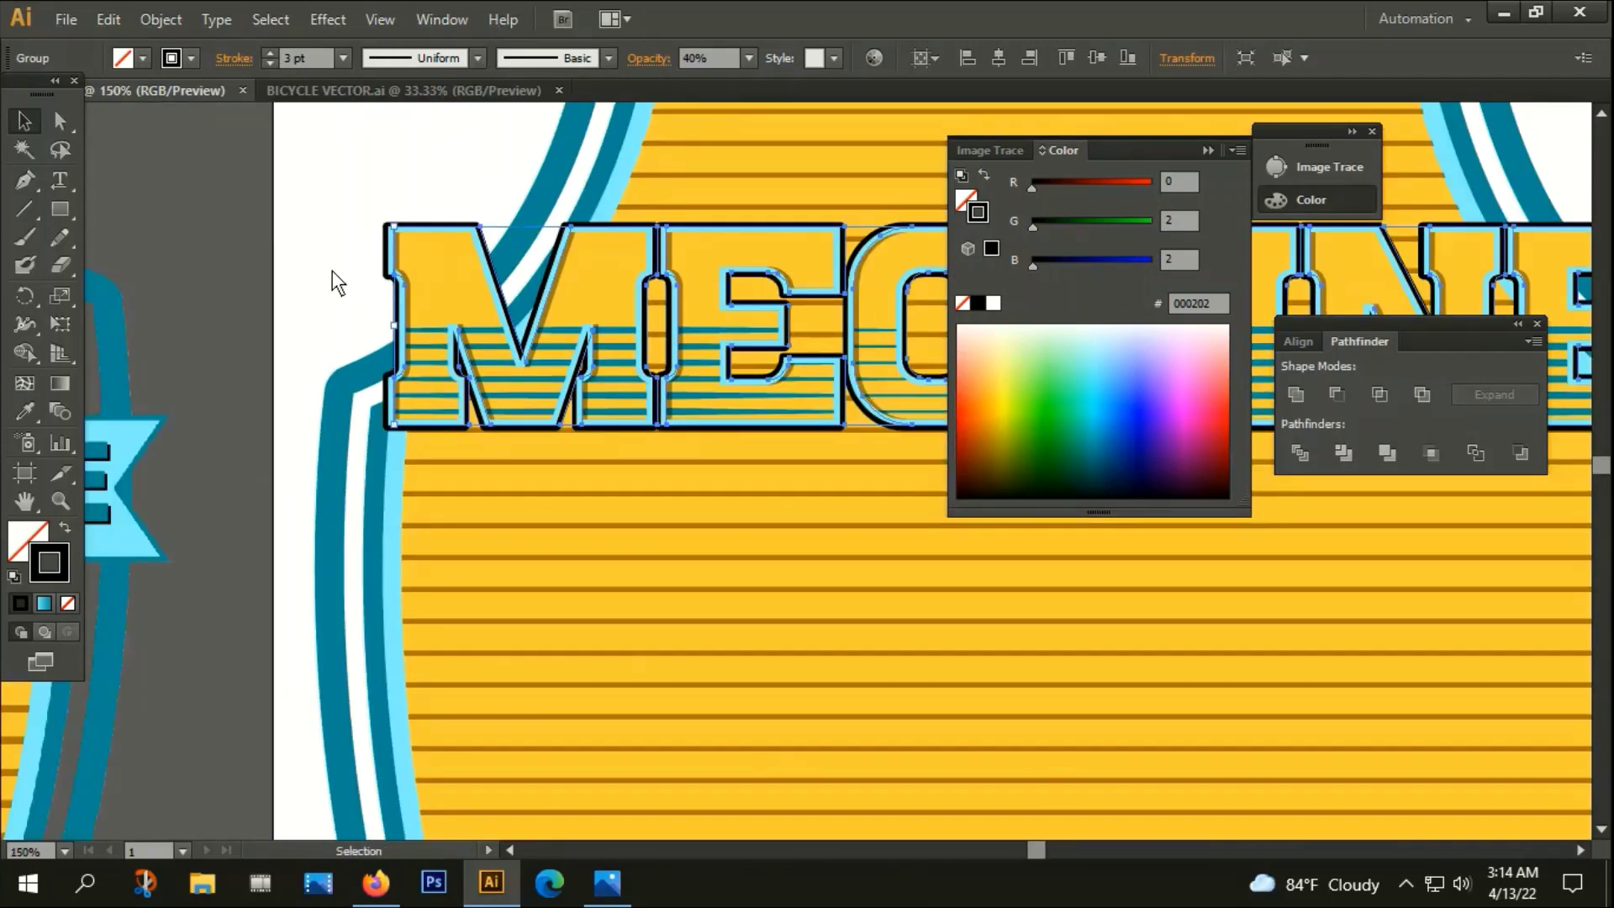
left_click(331, 272)
Select all layers of the MECHINE lettering, including stripes, outlines and shadow, and group them
scroll(327, 293, "down", 2)
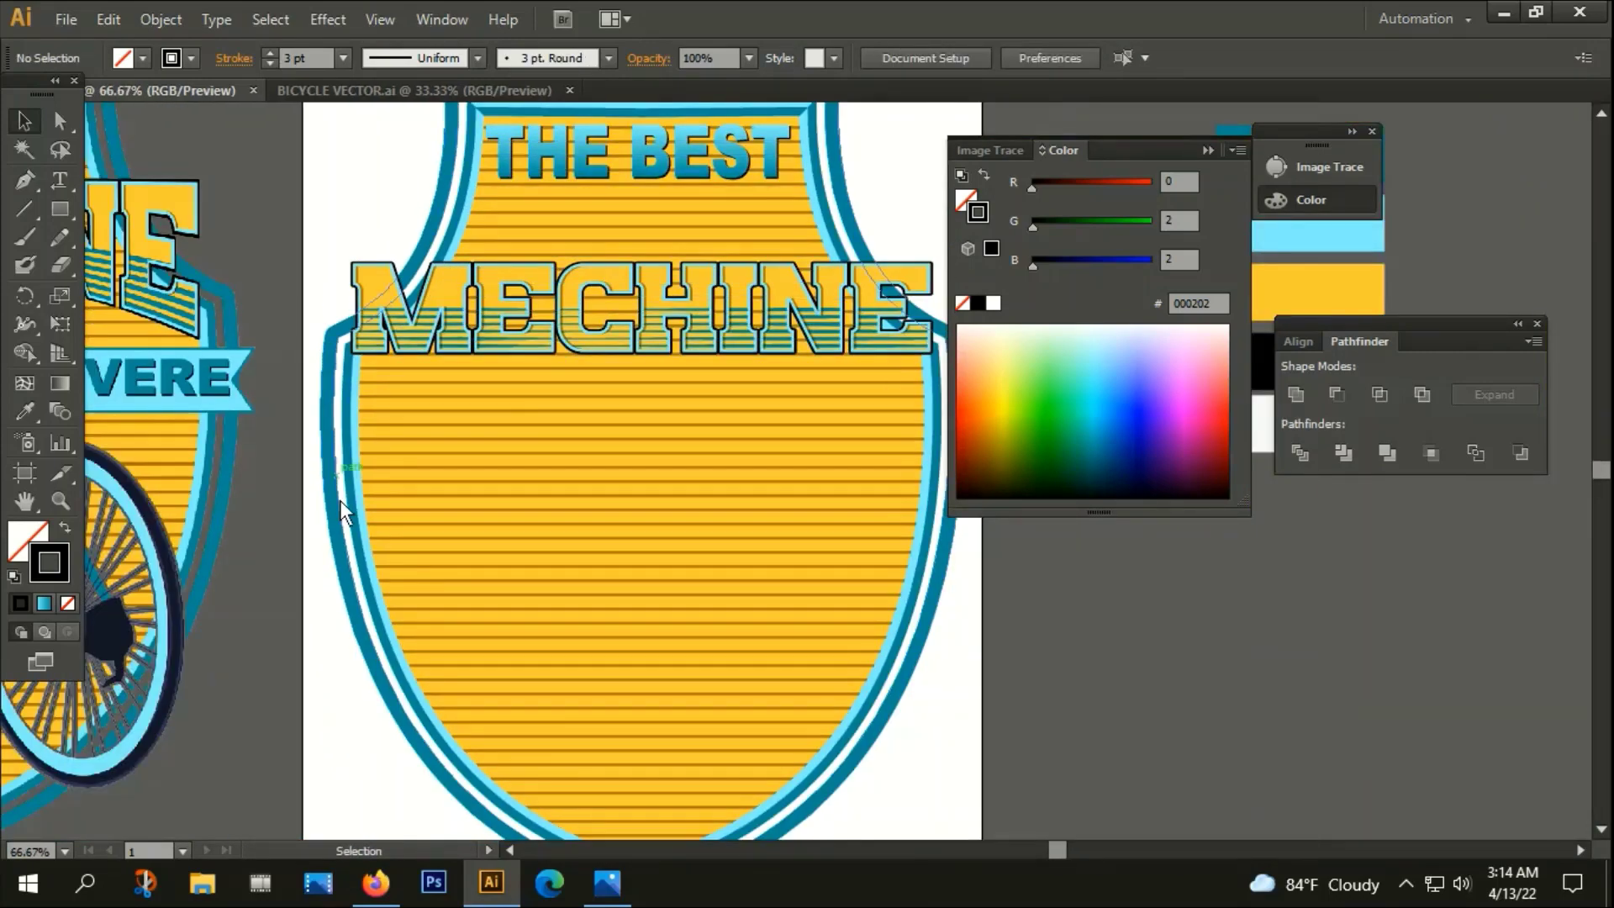
left_click_drag(891, 738, 1111, 773)
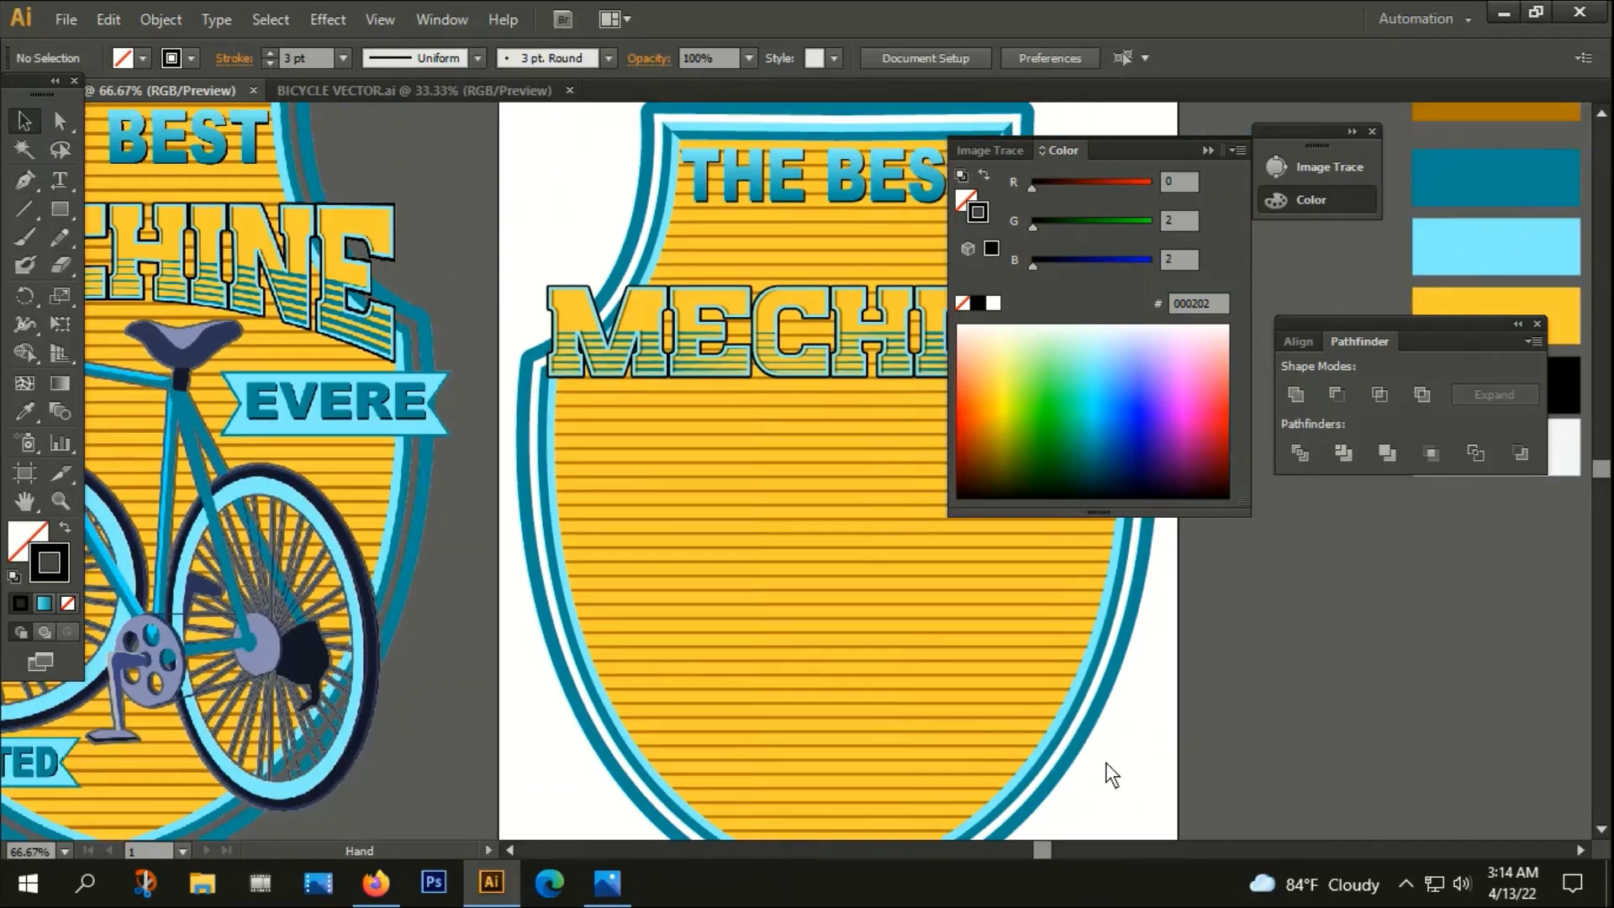
scroll(564, 354, "up", 6)
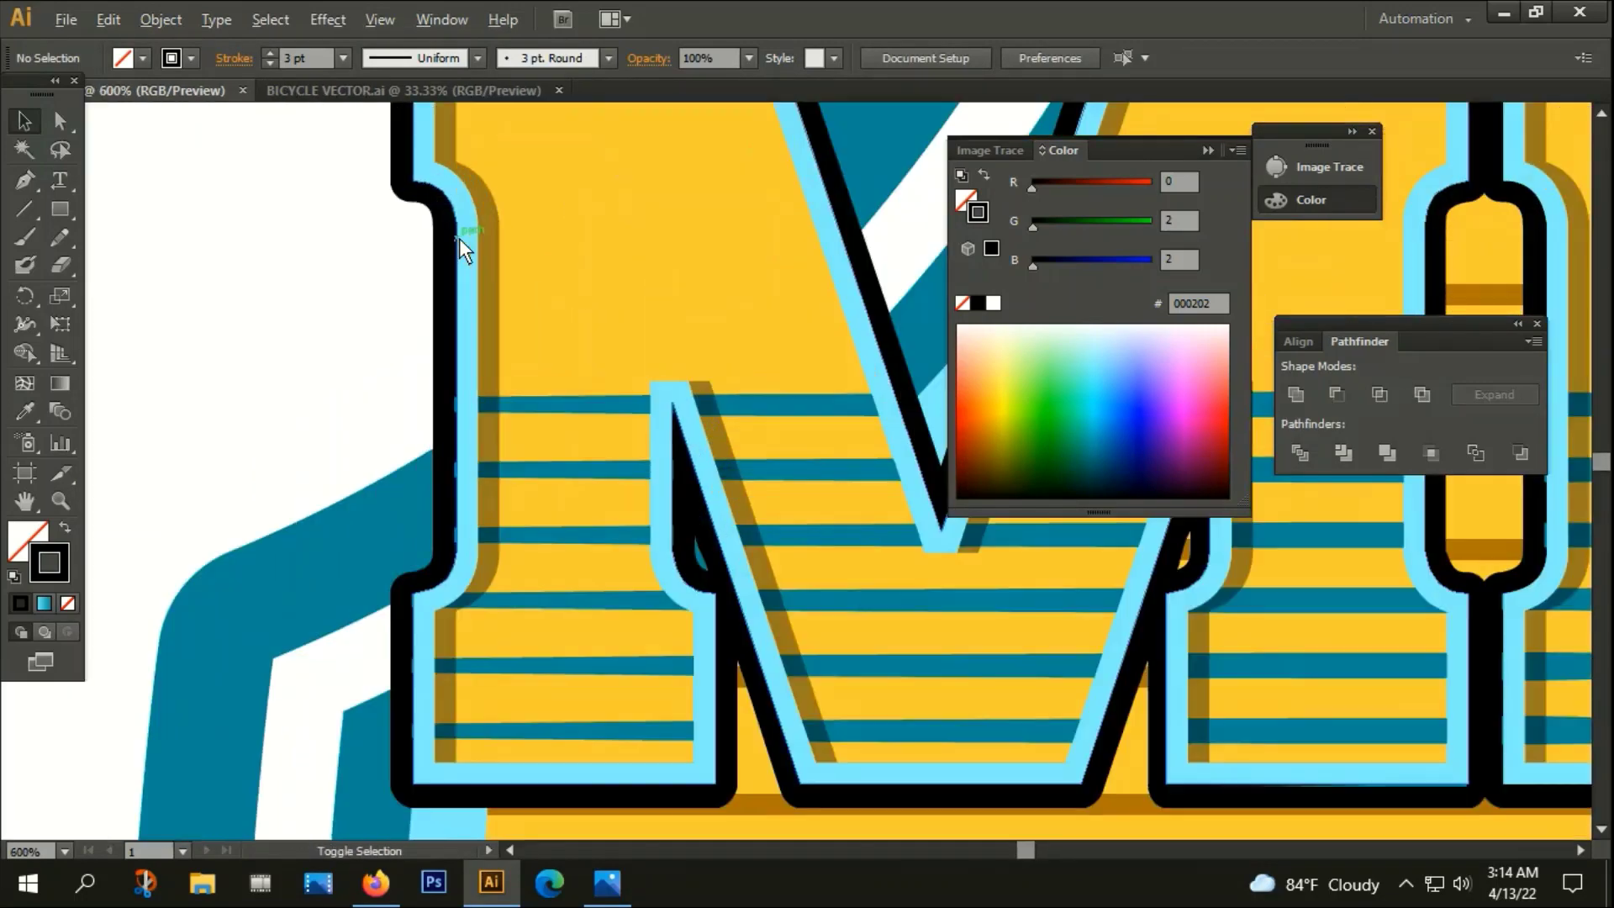
left_click_drag(480, 253, 518, 257)
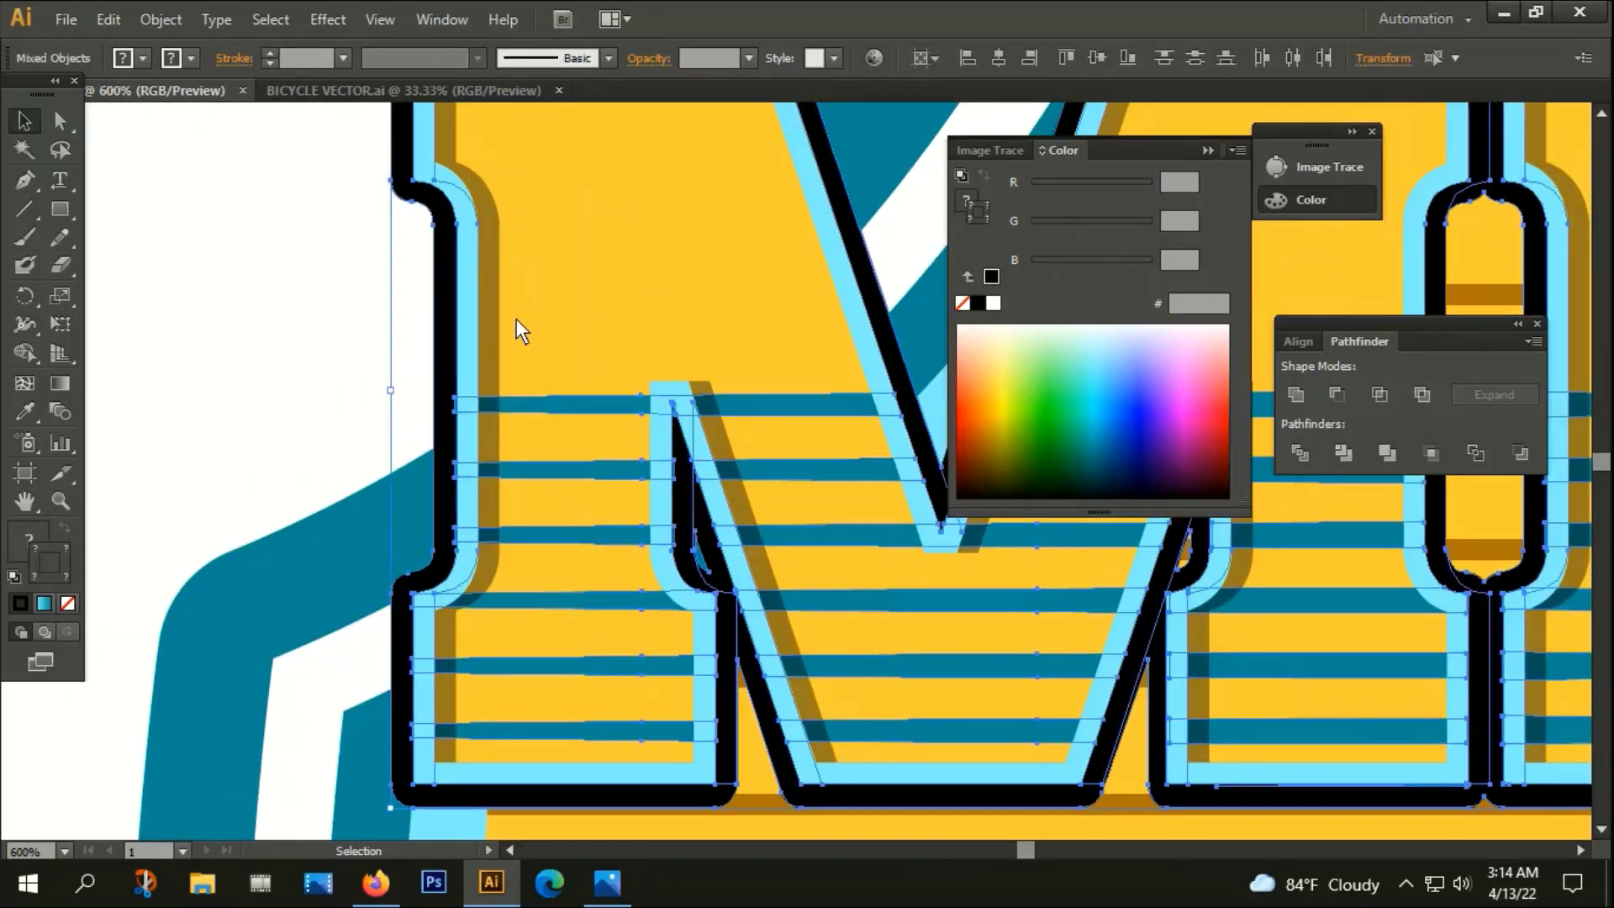
right_click(516, 319)
left_click(594, 431)
scroll(520, 360, "down", 6)
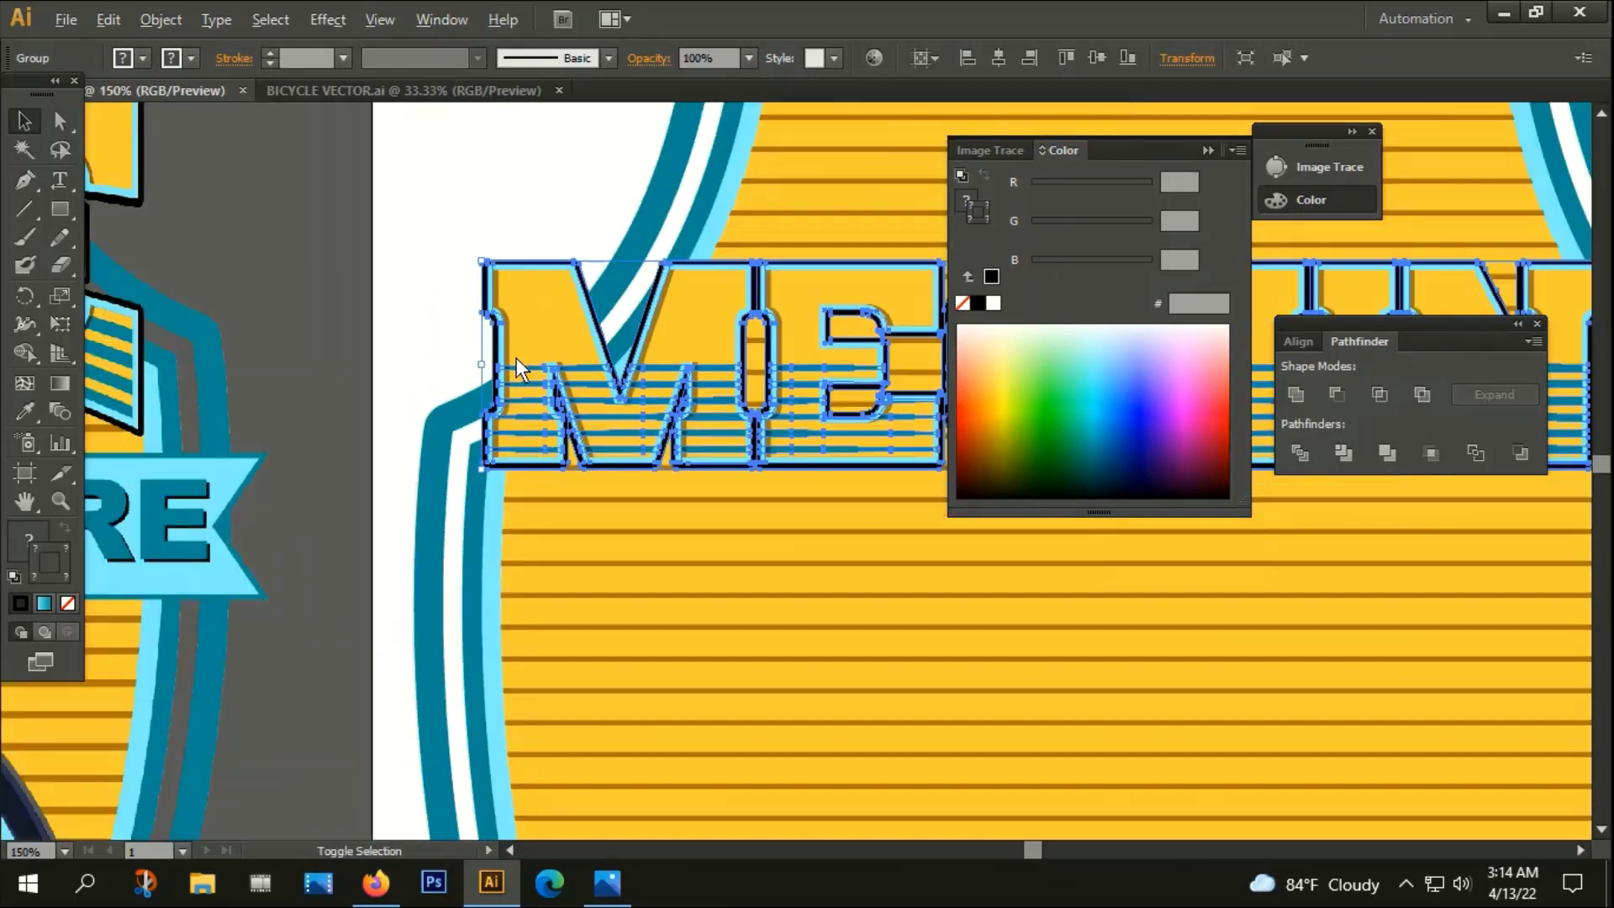
Collapse the colour controls and stretch the MECHINE group slightly taller about its centre
left_click(1209, 151)
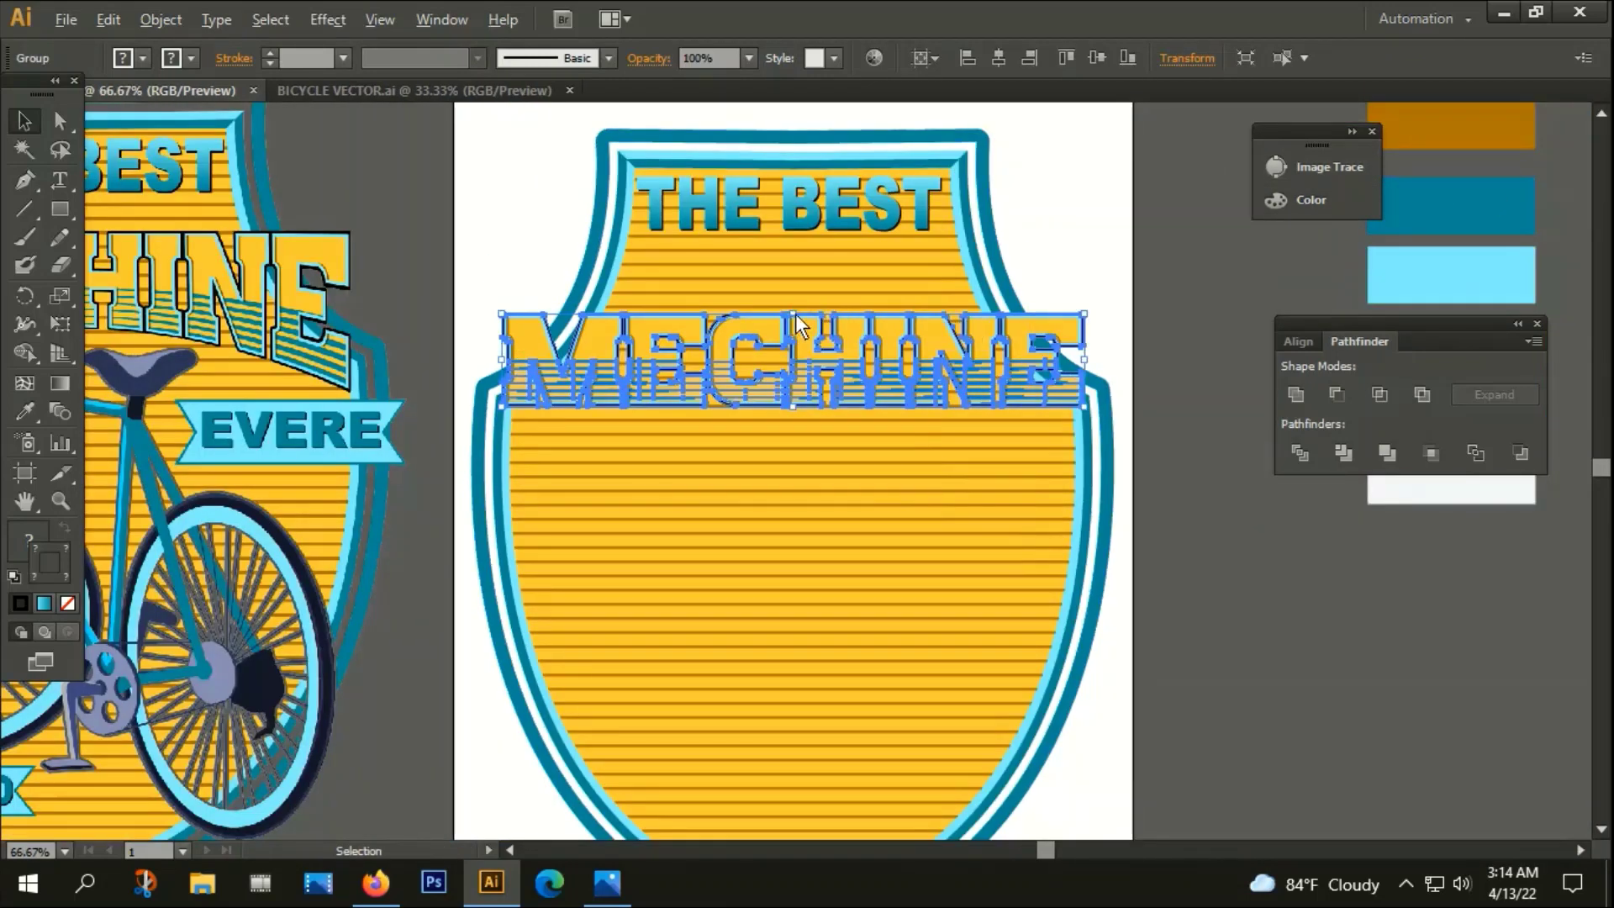
left_click_drag(794, 314, 794, 301)
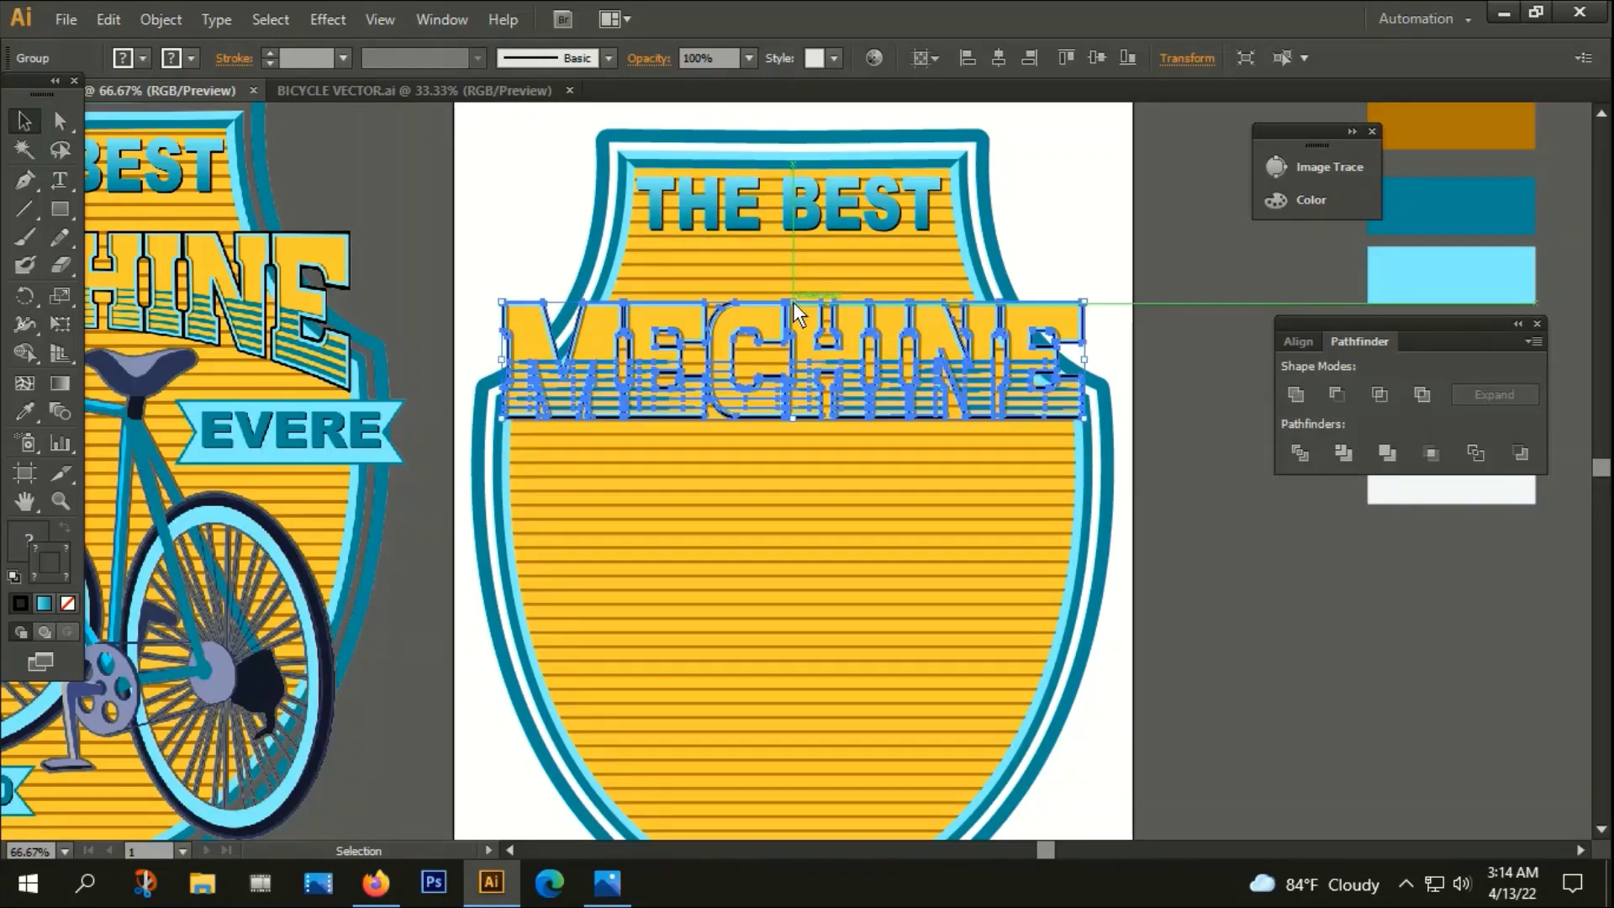
left_click(1097, 260)
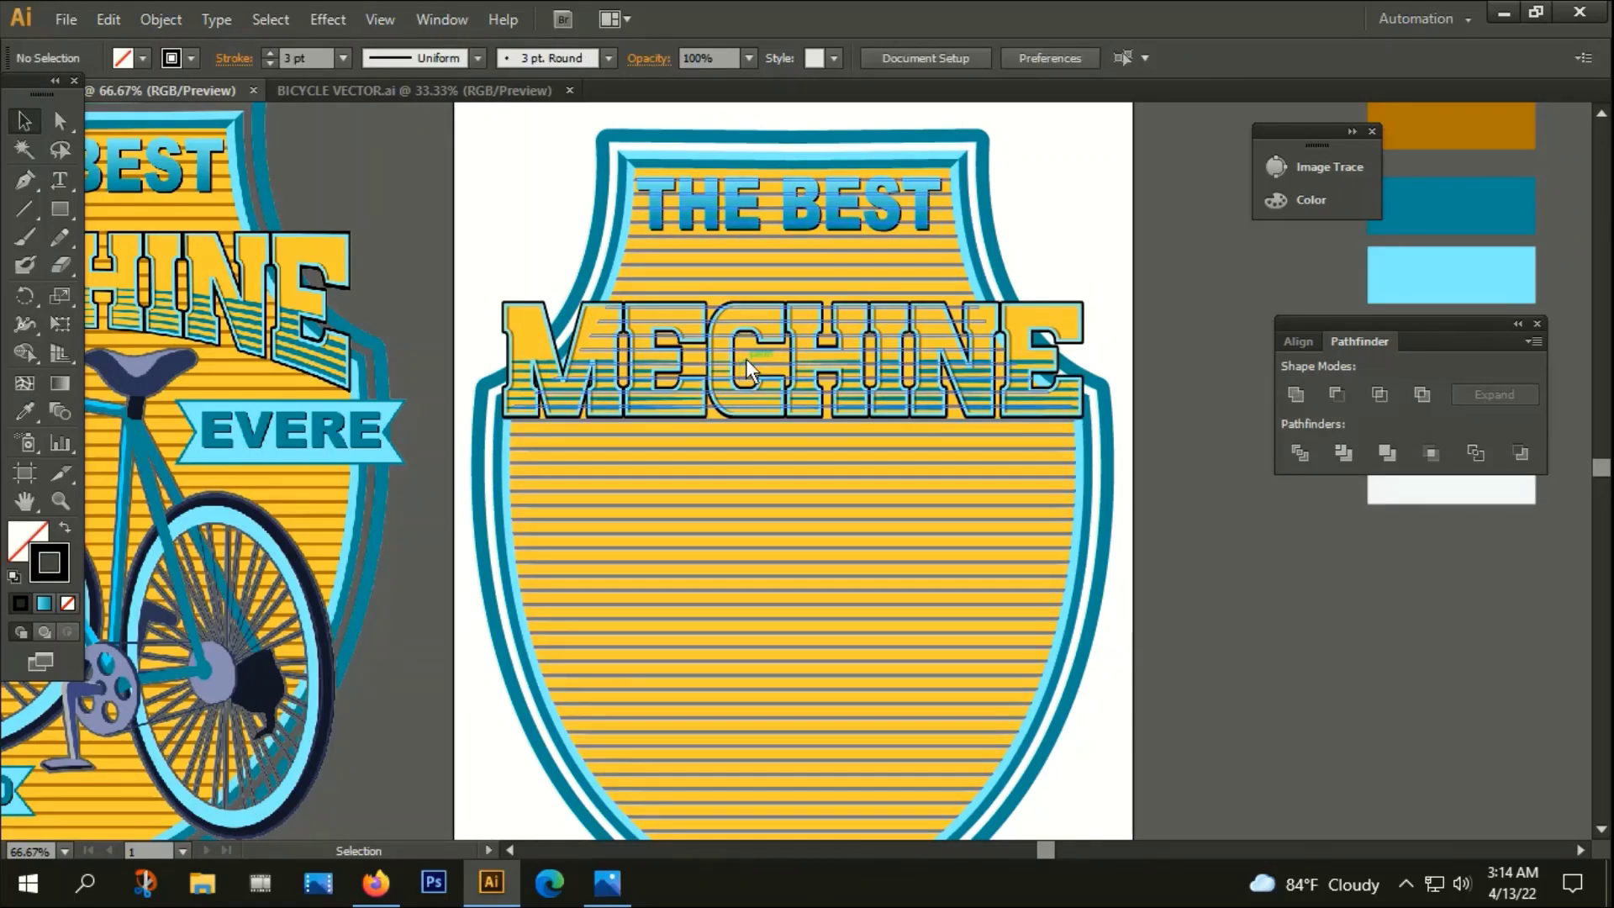
Start a horizontal Arc Lower warp on the MECHINE group with the preview enabled
left_click(753, 321)
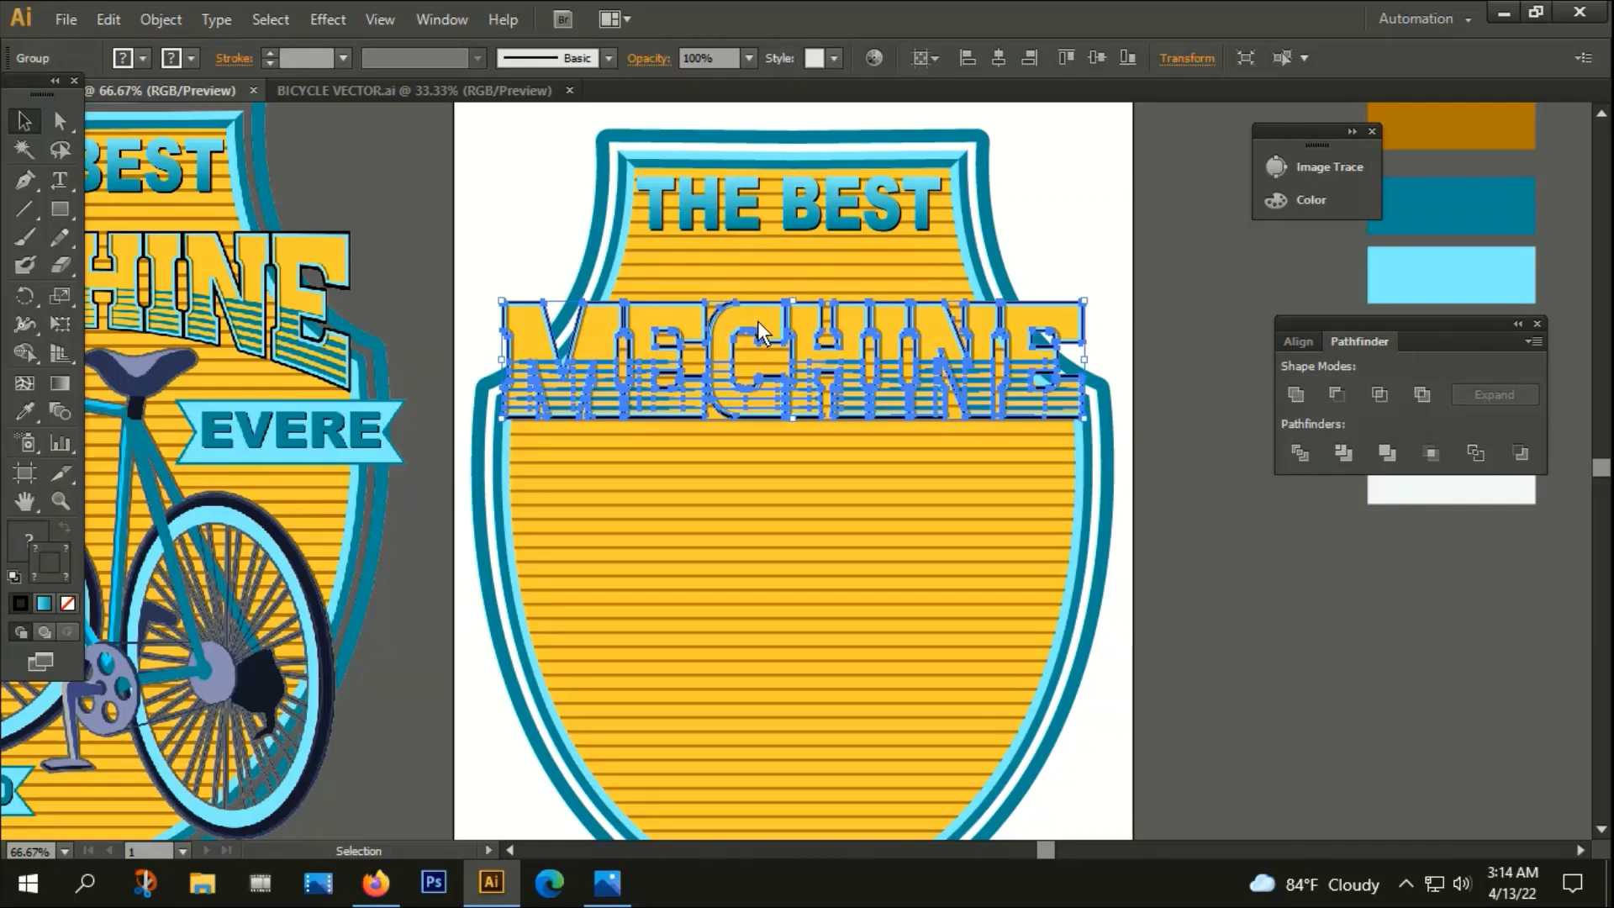
left_click(332, 19)
mouse_move(376, 324)
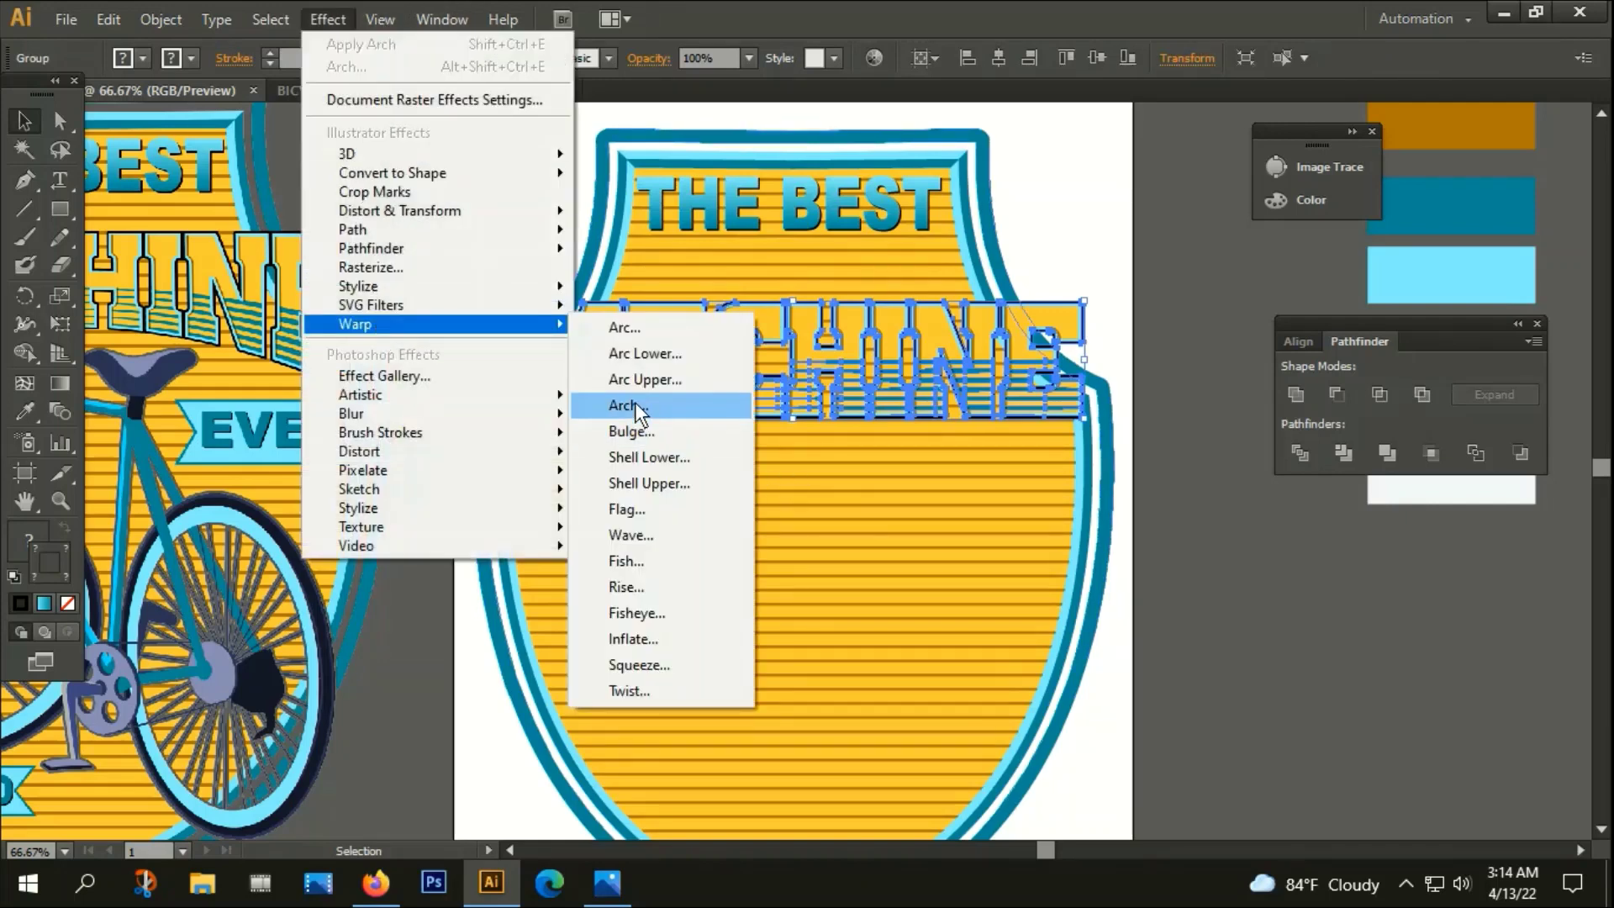
left_click(667, 358)
left_click(998, 607)
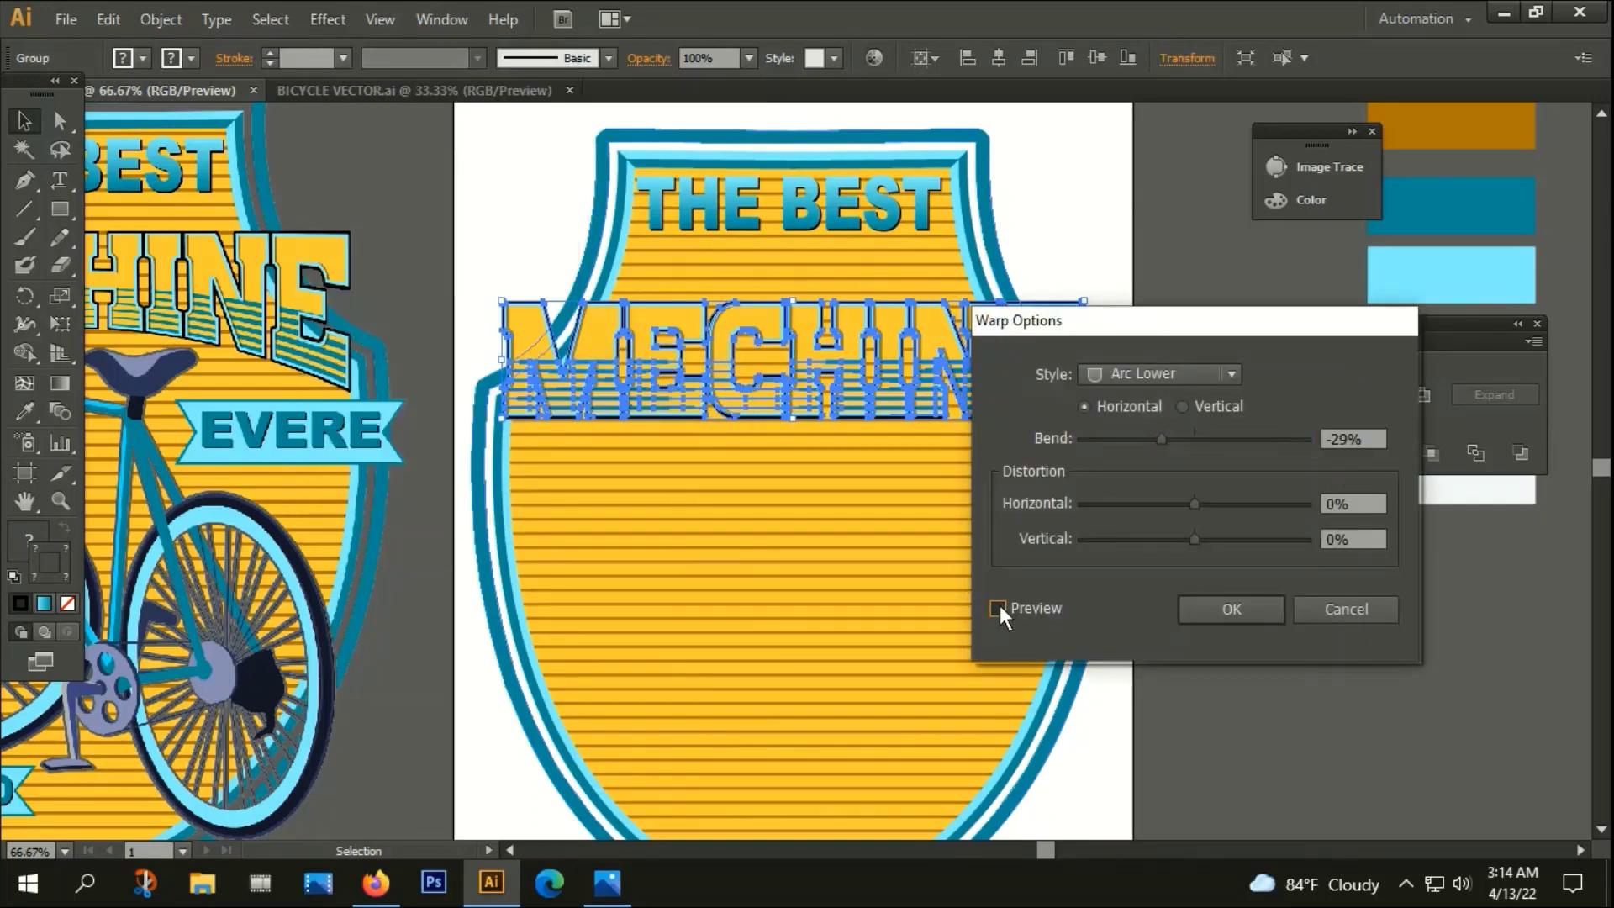
Try a 20% bend for the lettering's Arc Lower warp
left_click(1365, 437)
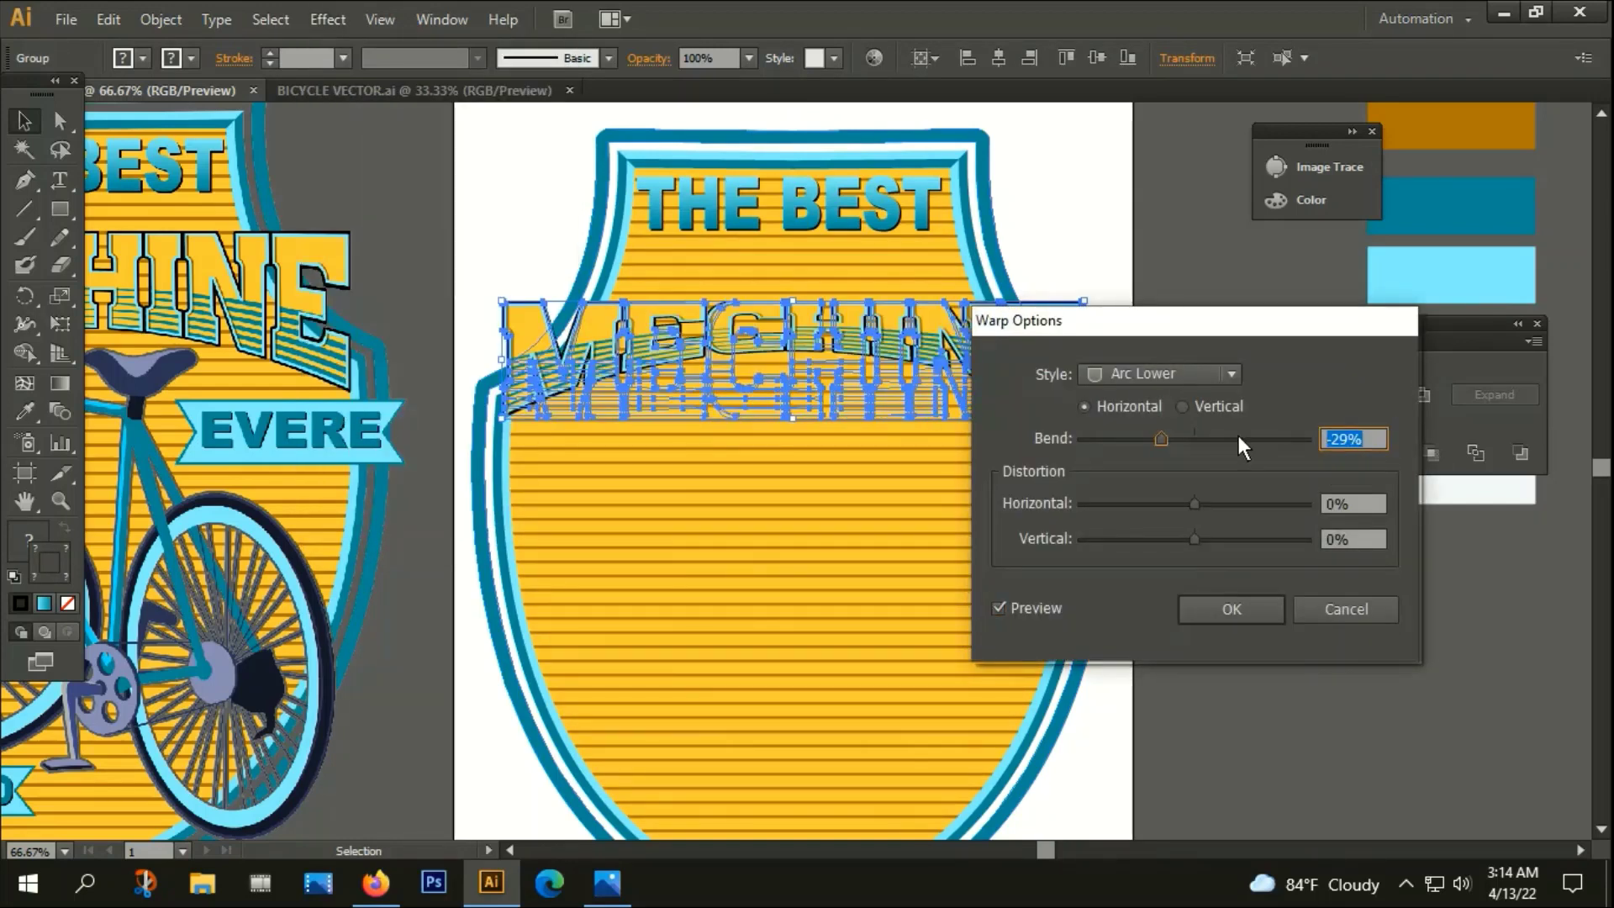
type("20")
left_click(999, 607)
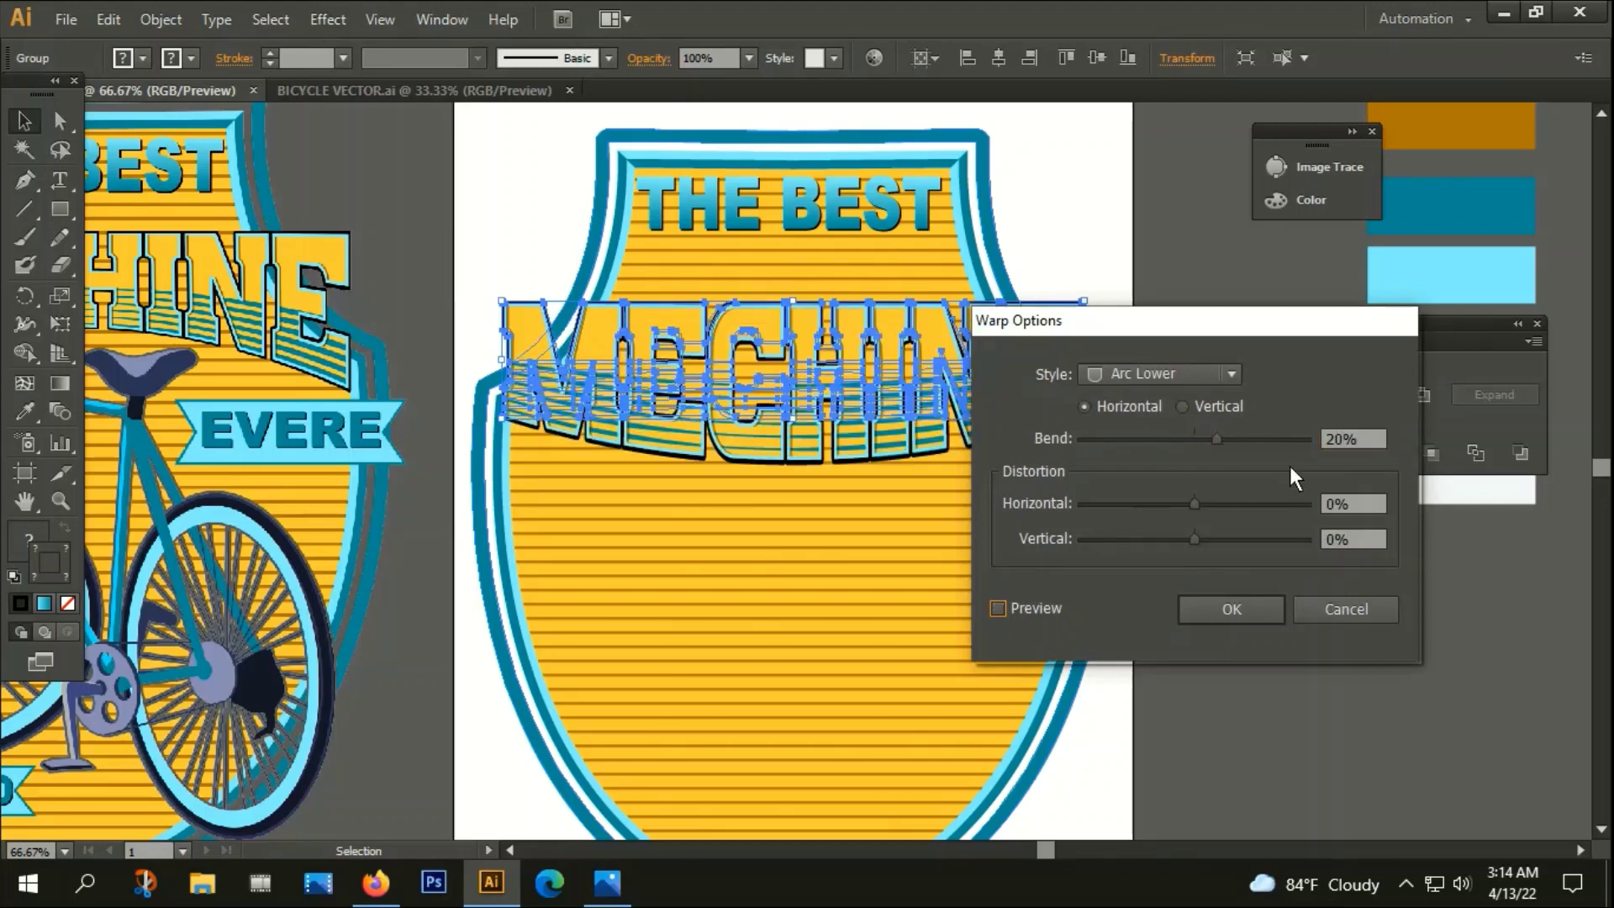
Set the warp's bend to -20%, preview it and apply it to the lettering
left_click(1353, 441)
type("-20")
left_click(998, 609)
left_click(1224, 610)
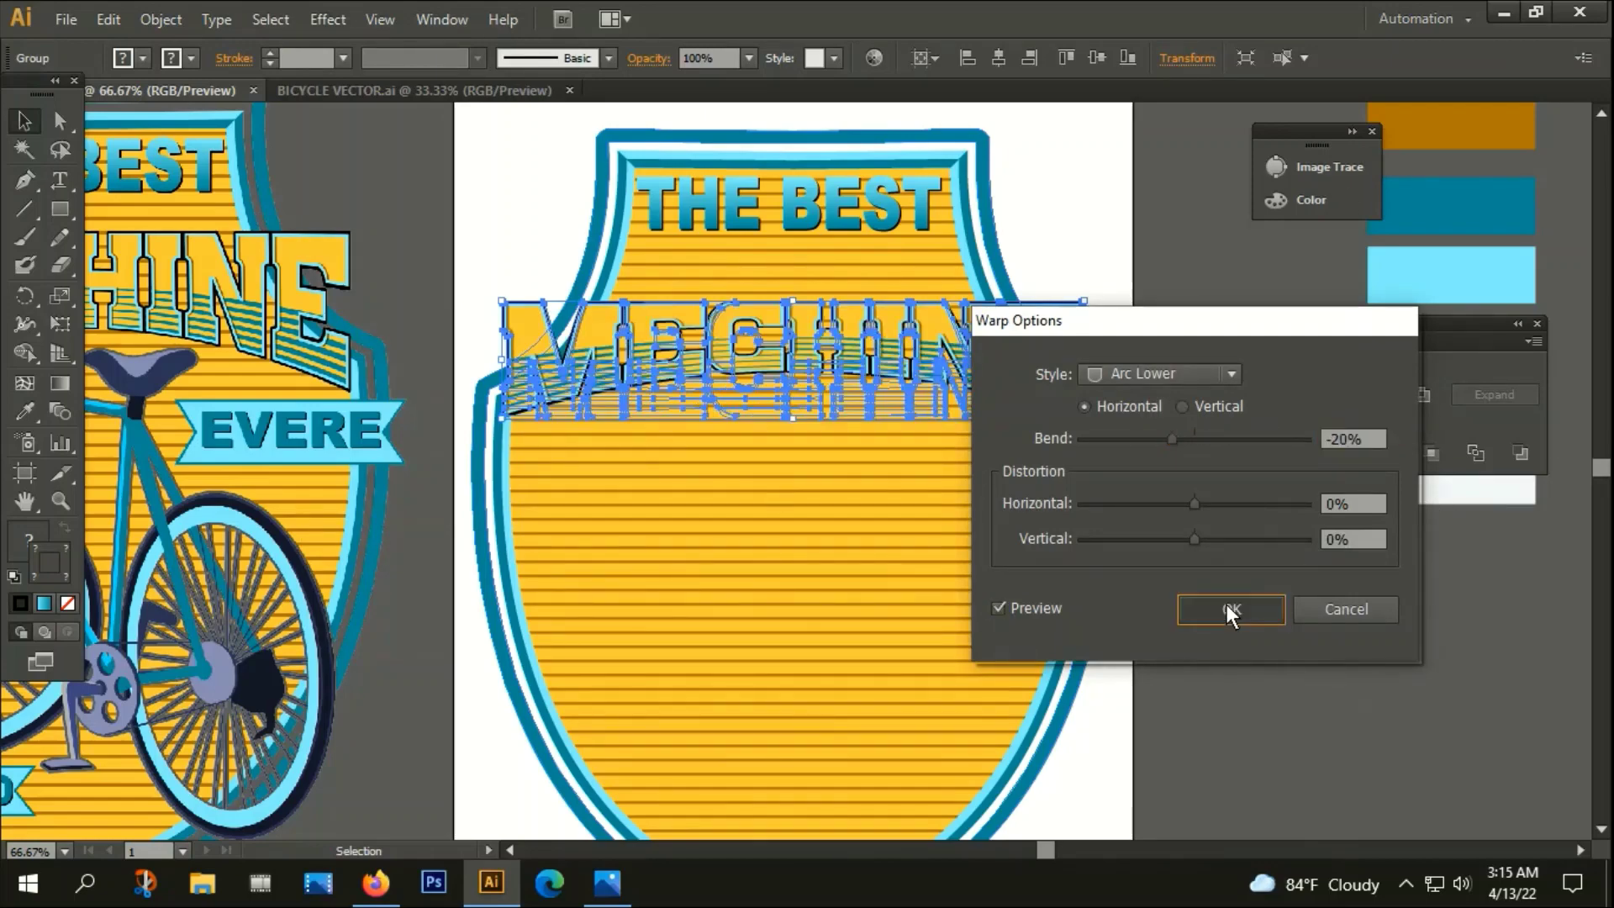
Expand the appearance of the warped MECHINE lettering and stretch it slightly taller downward
left_click(174, 31)
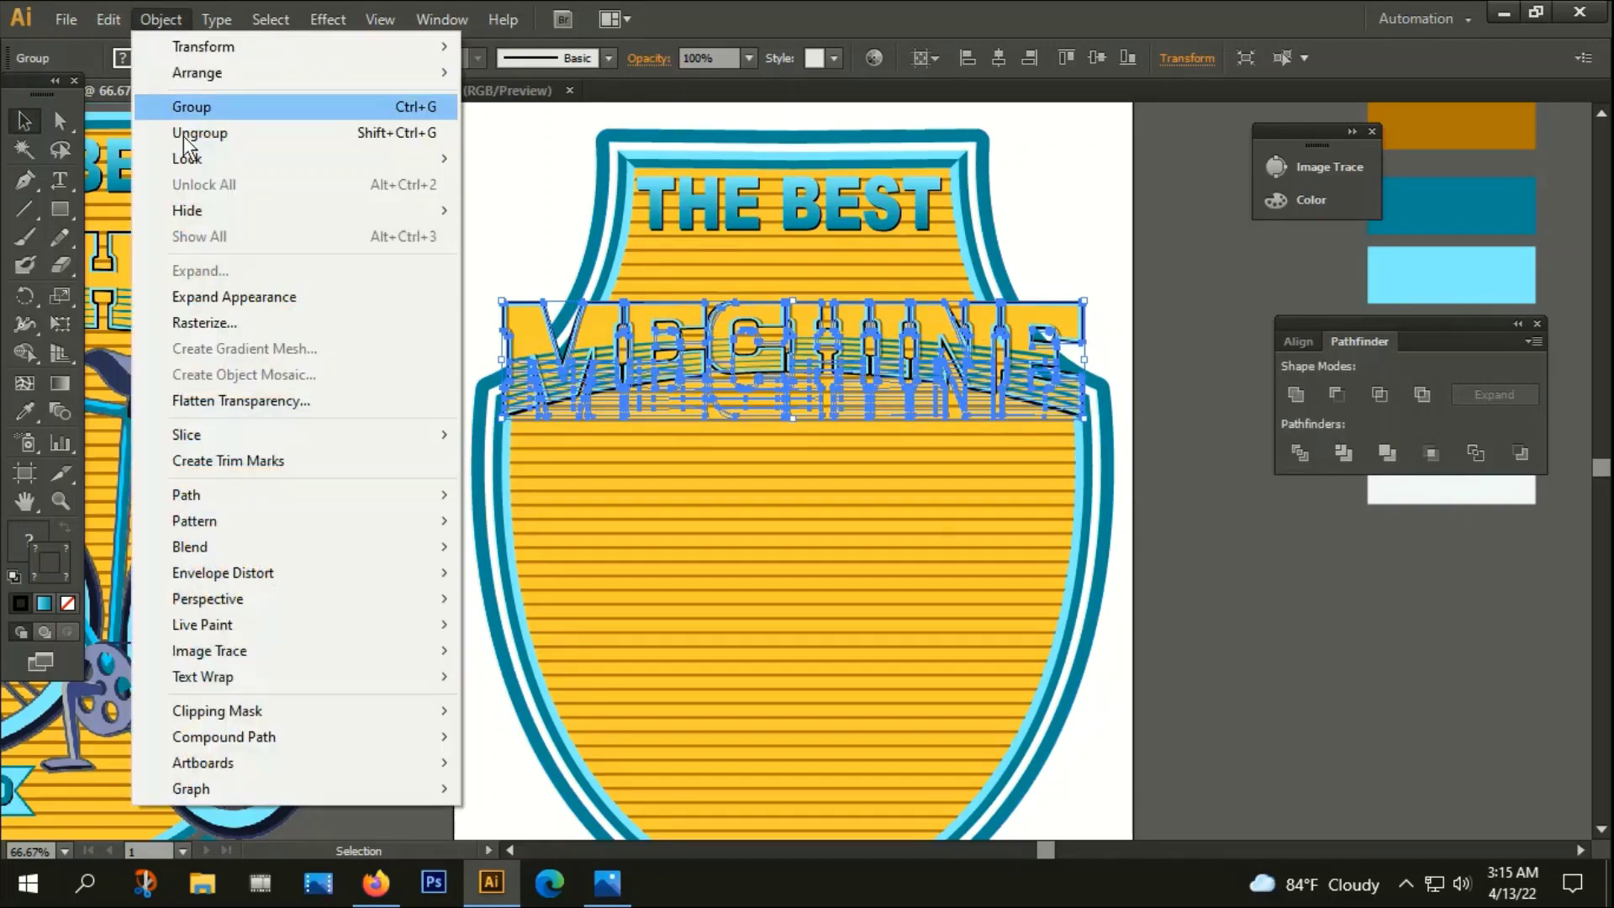
left_click(210, 299)
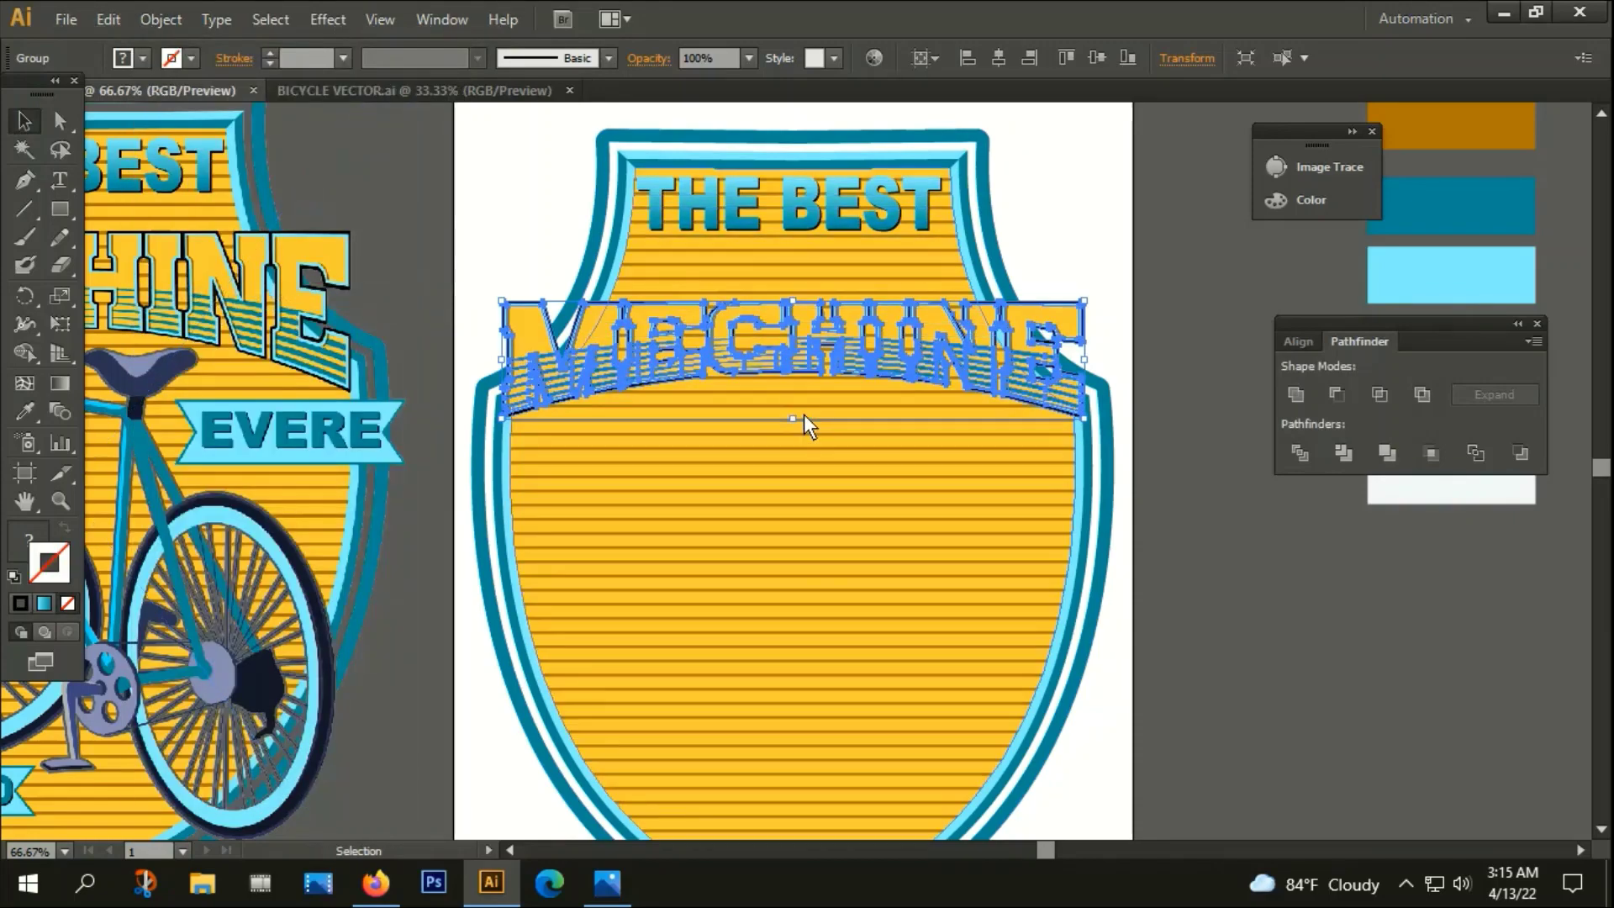
left_click_drag(793, 417, 793, 450)
left_click(1194, 546)
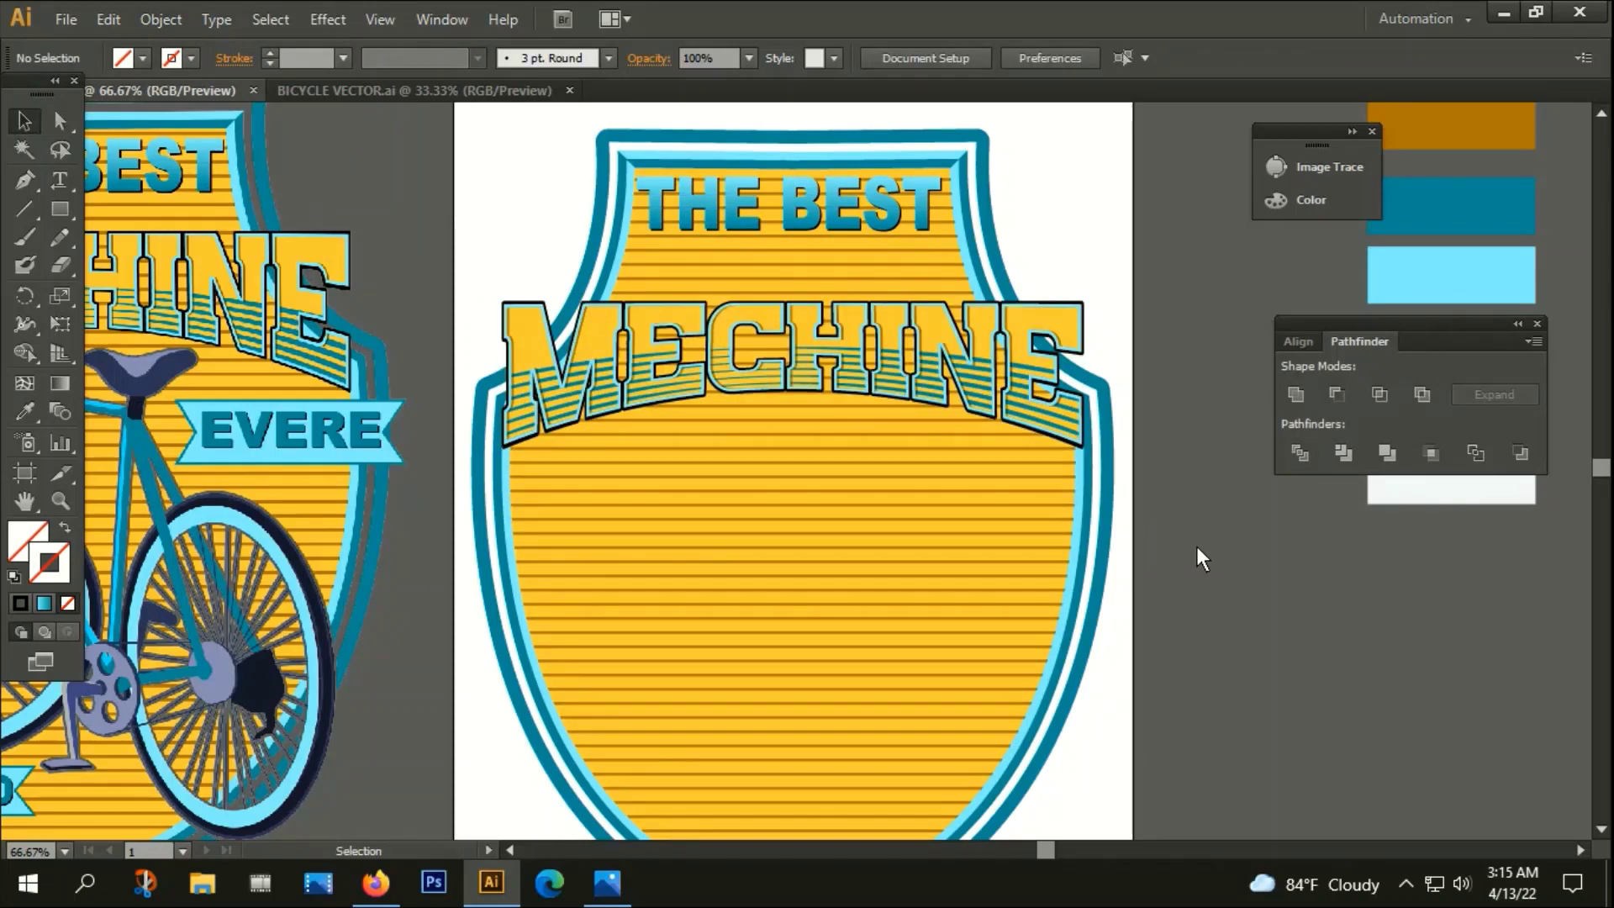
Move the MECHINE lettering slightly upward on the shield and deselect it
scroll(1201, 536, "down", 1)
left_click_drag(1204, 674, 1247, 645)
left_click(1161, 389)
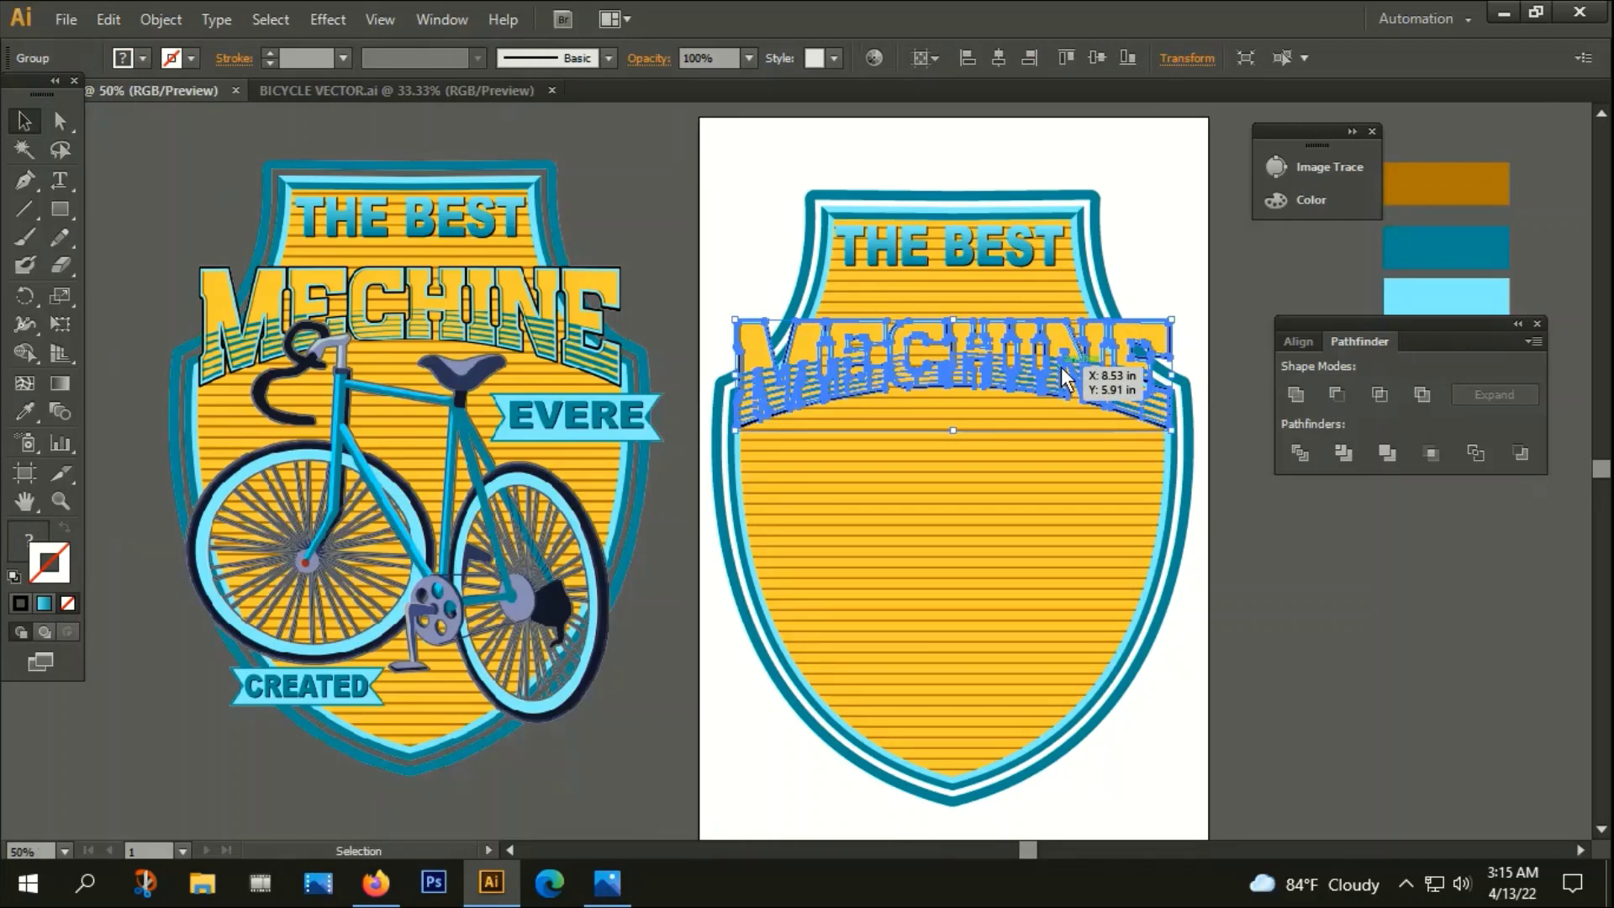
left_click_drag(1062, 367, 1059, 368)
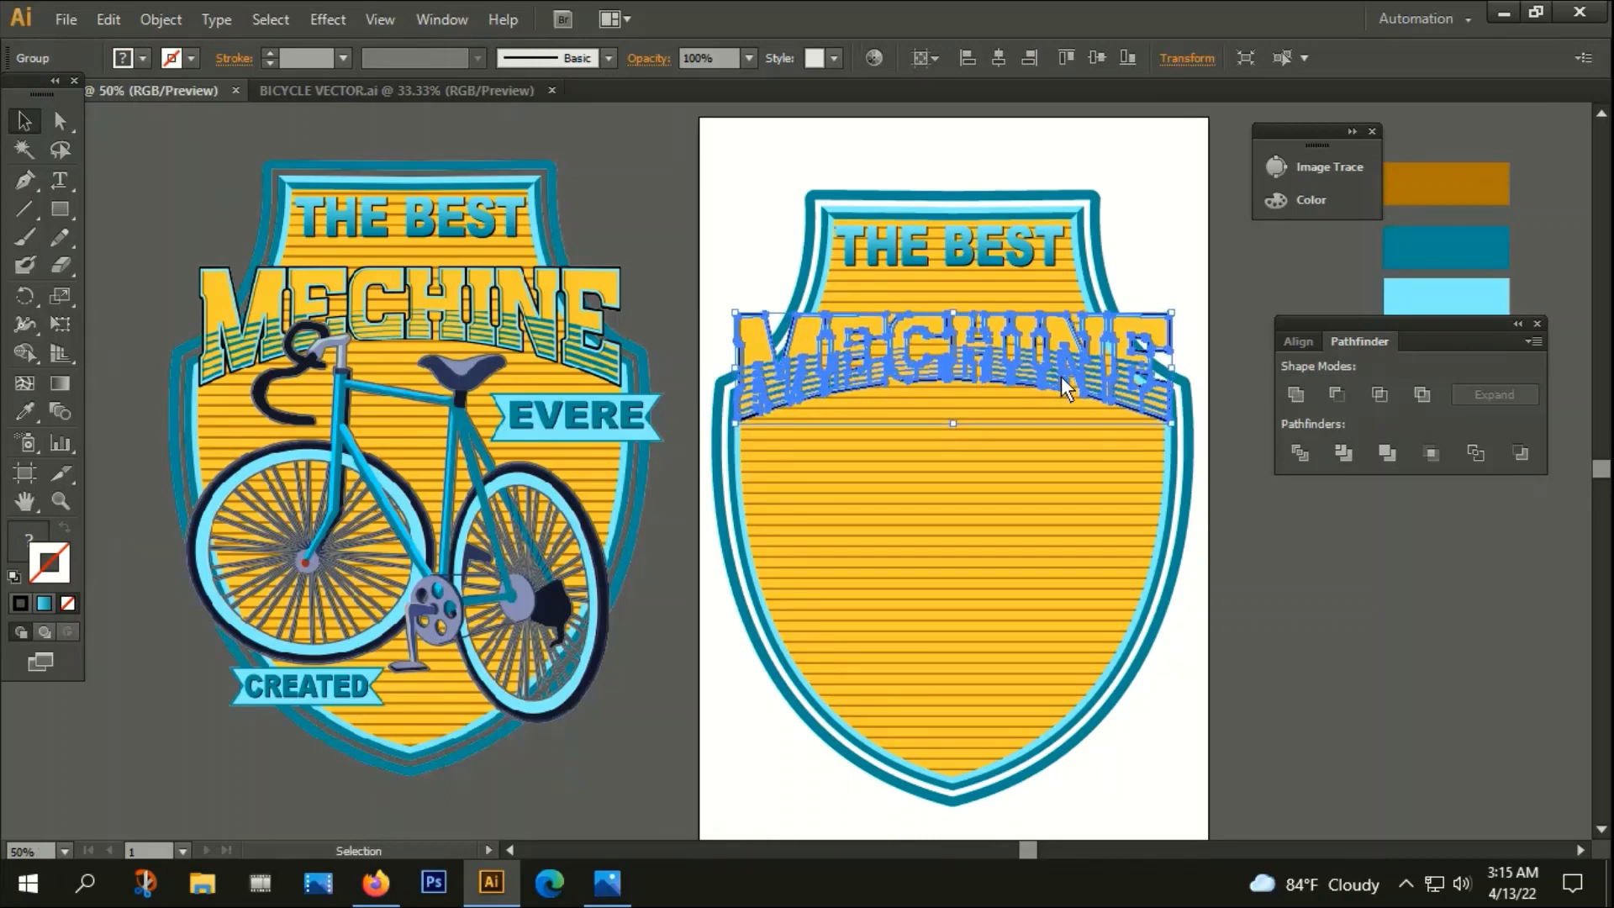
left_click(1270, 602)
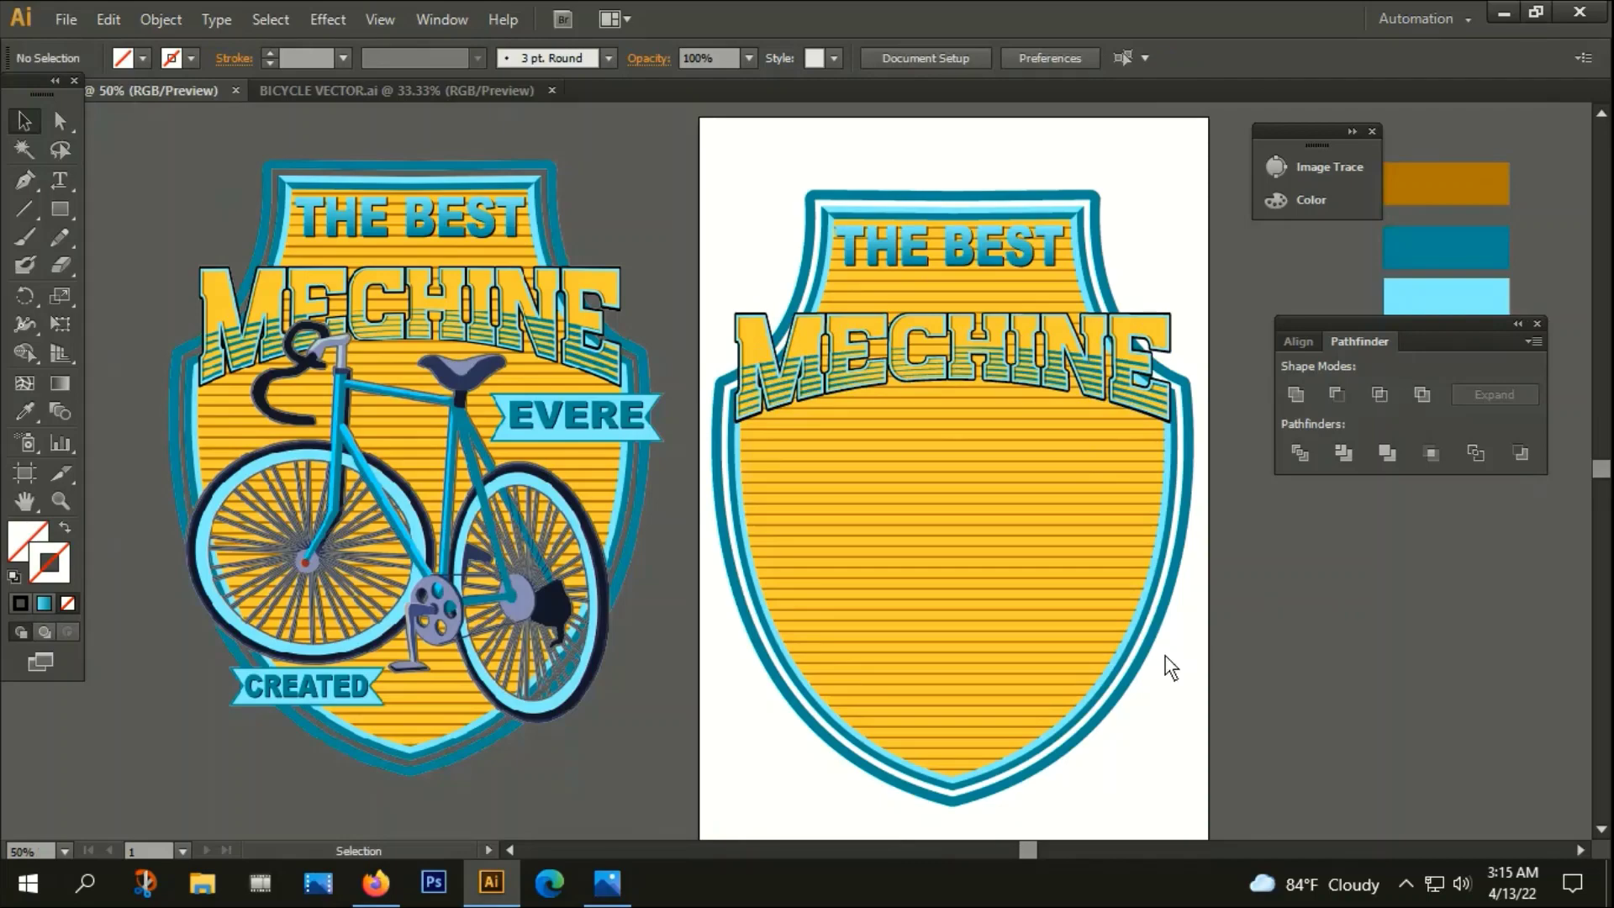
scroll(1159, 639, "down", 1)
left_click_drag(1219, 564, 937, 530)
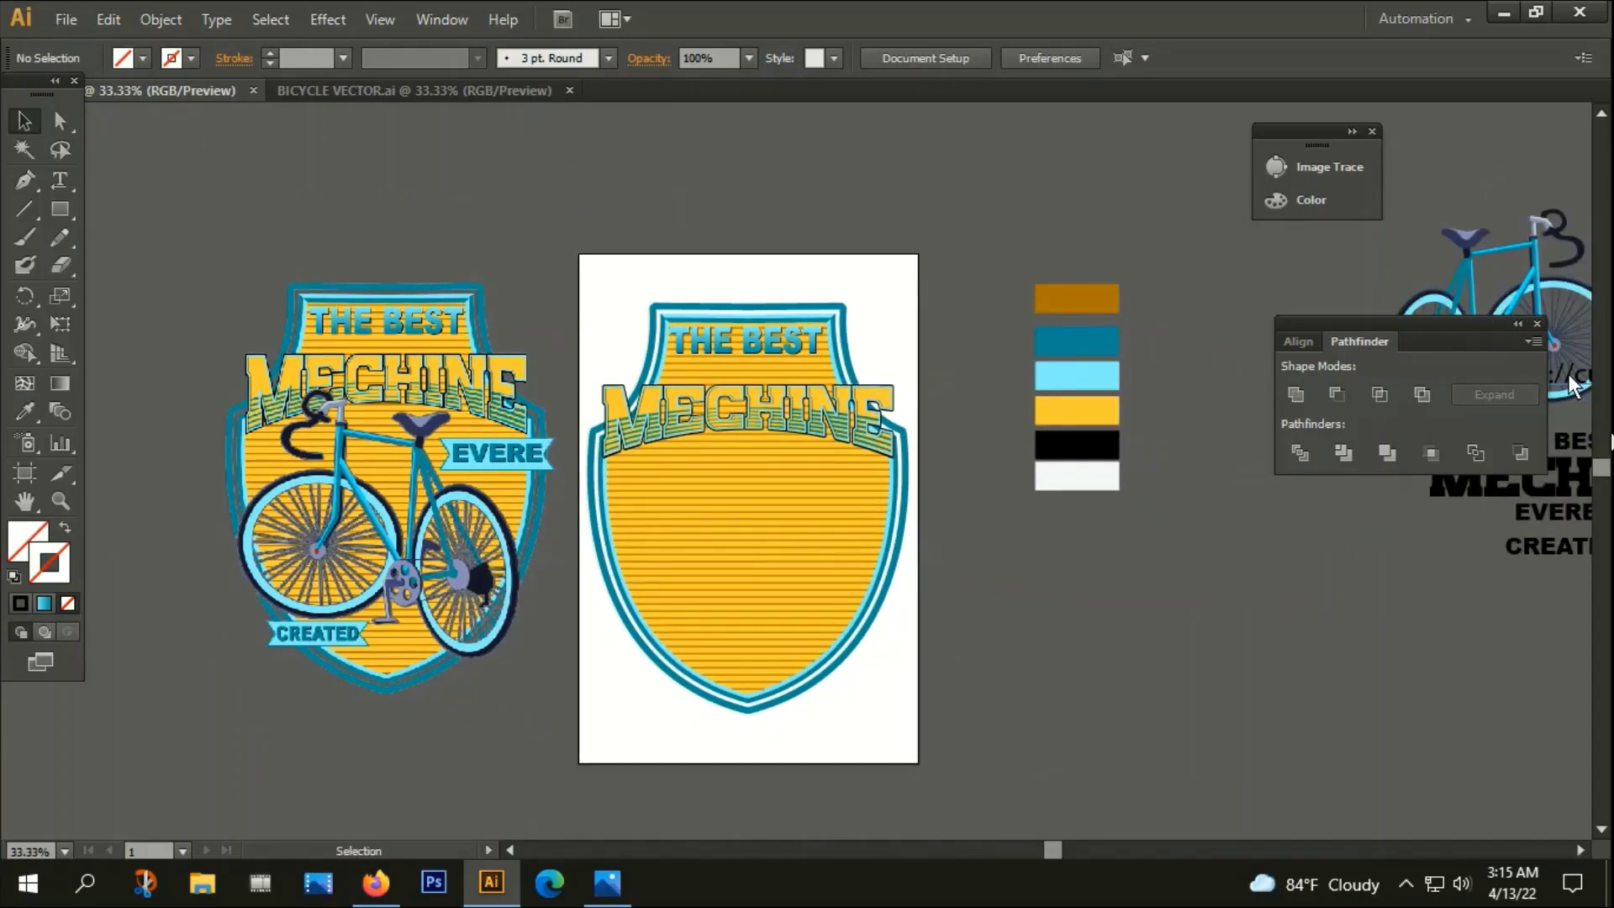
left_click_drag(1465, 397, 1112, 354)
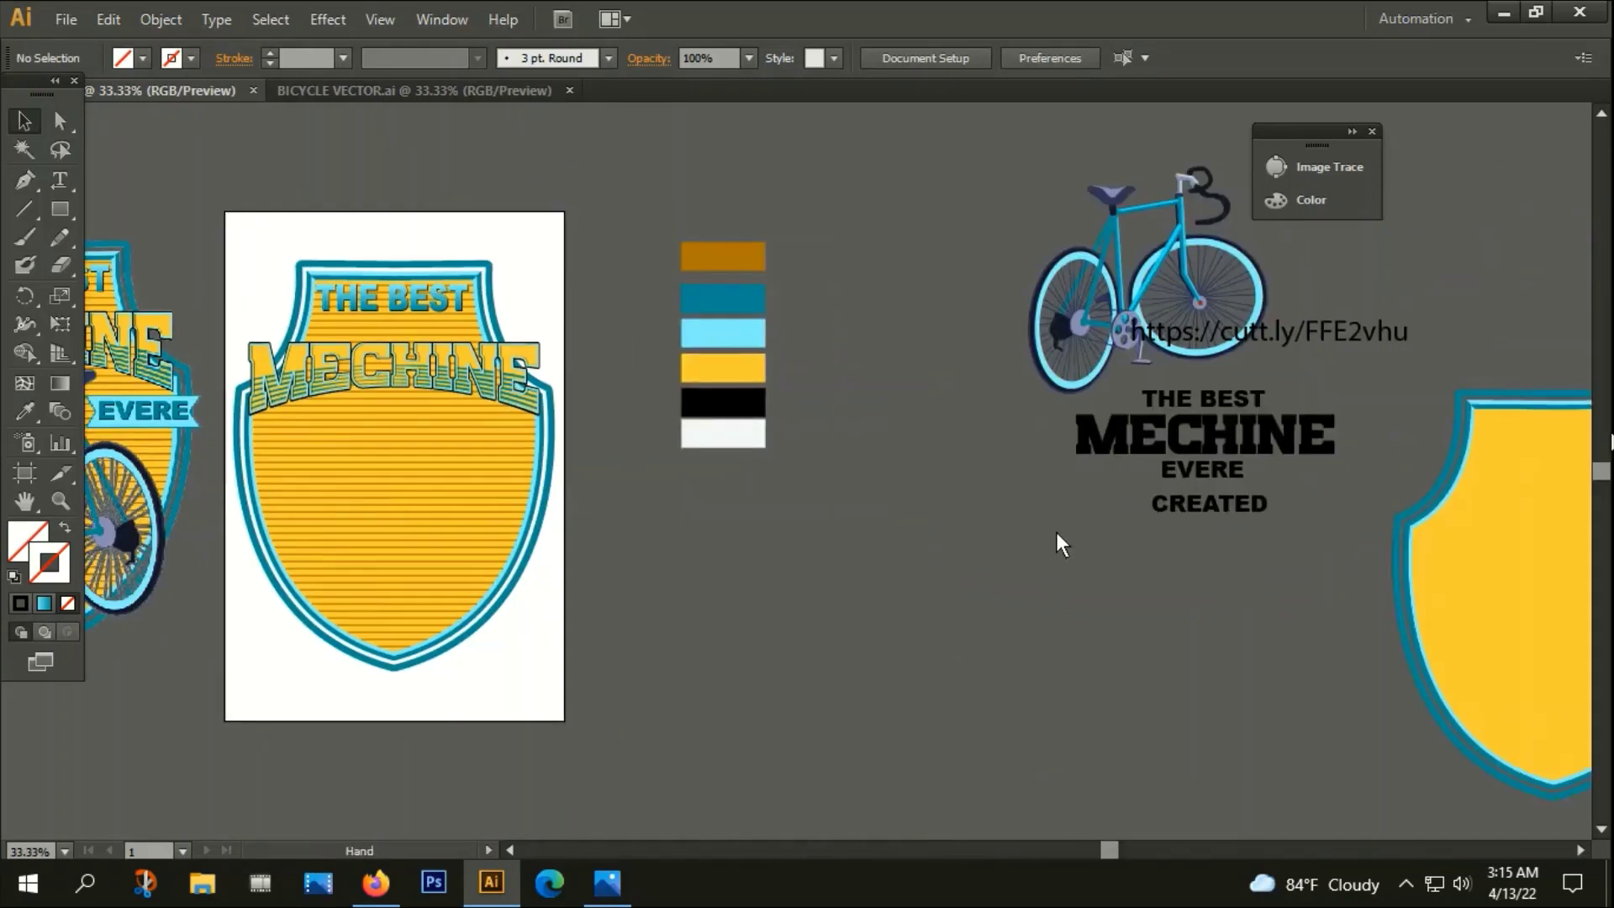
left_click(1378, 339)
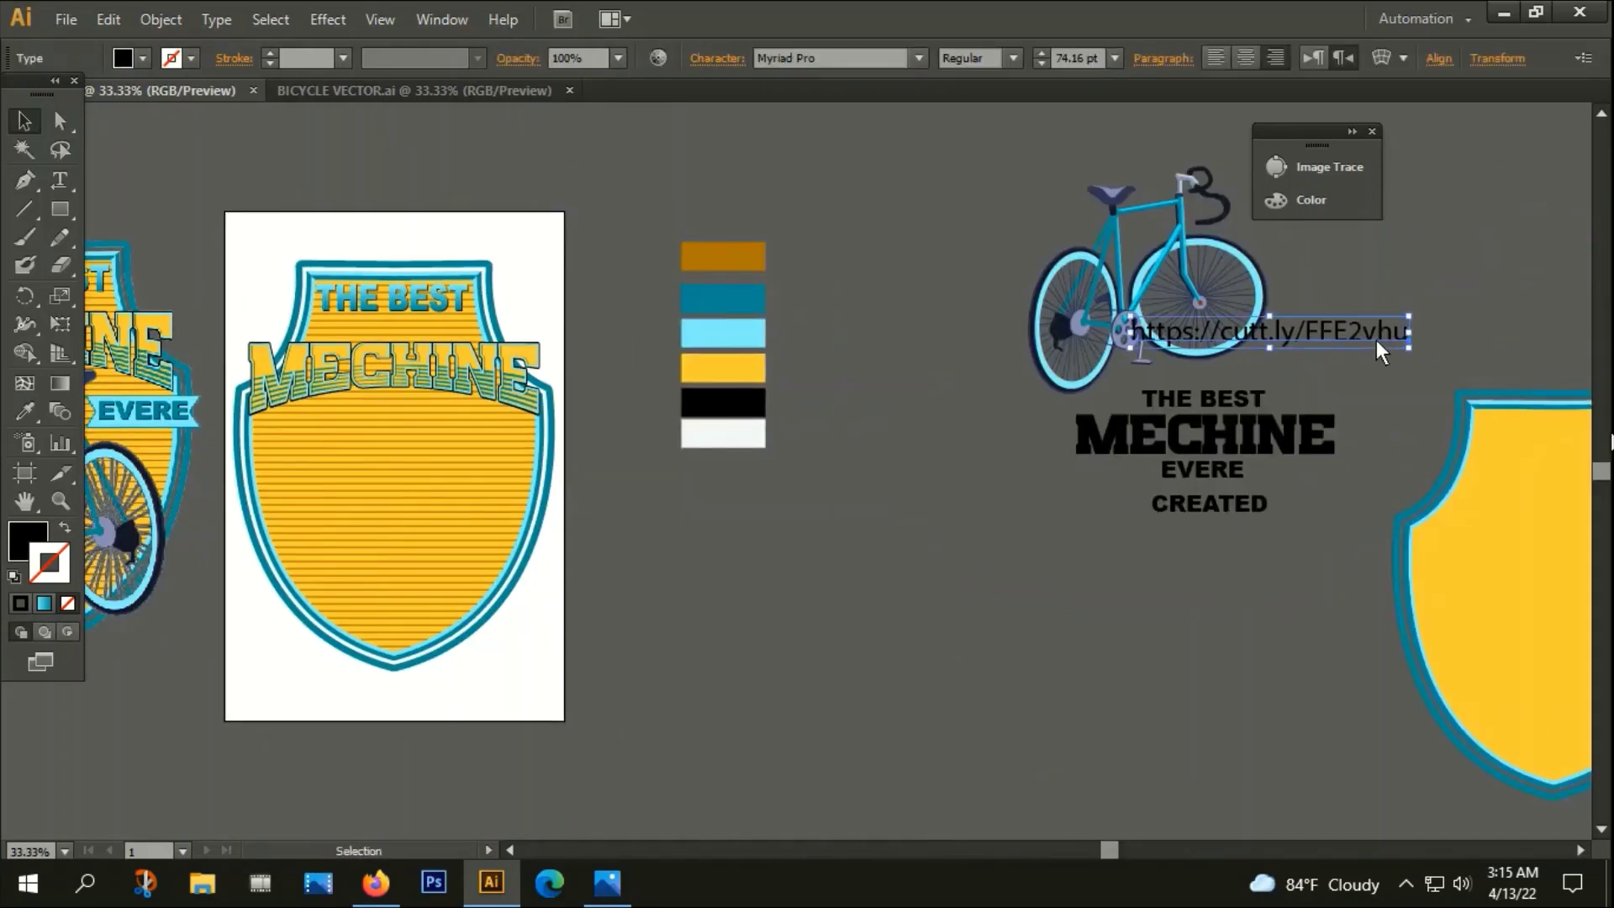
left_click(375, 883)
left_click(551, 110)
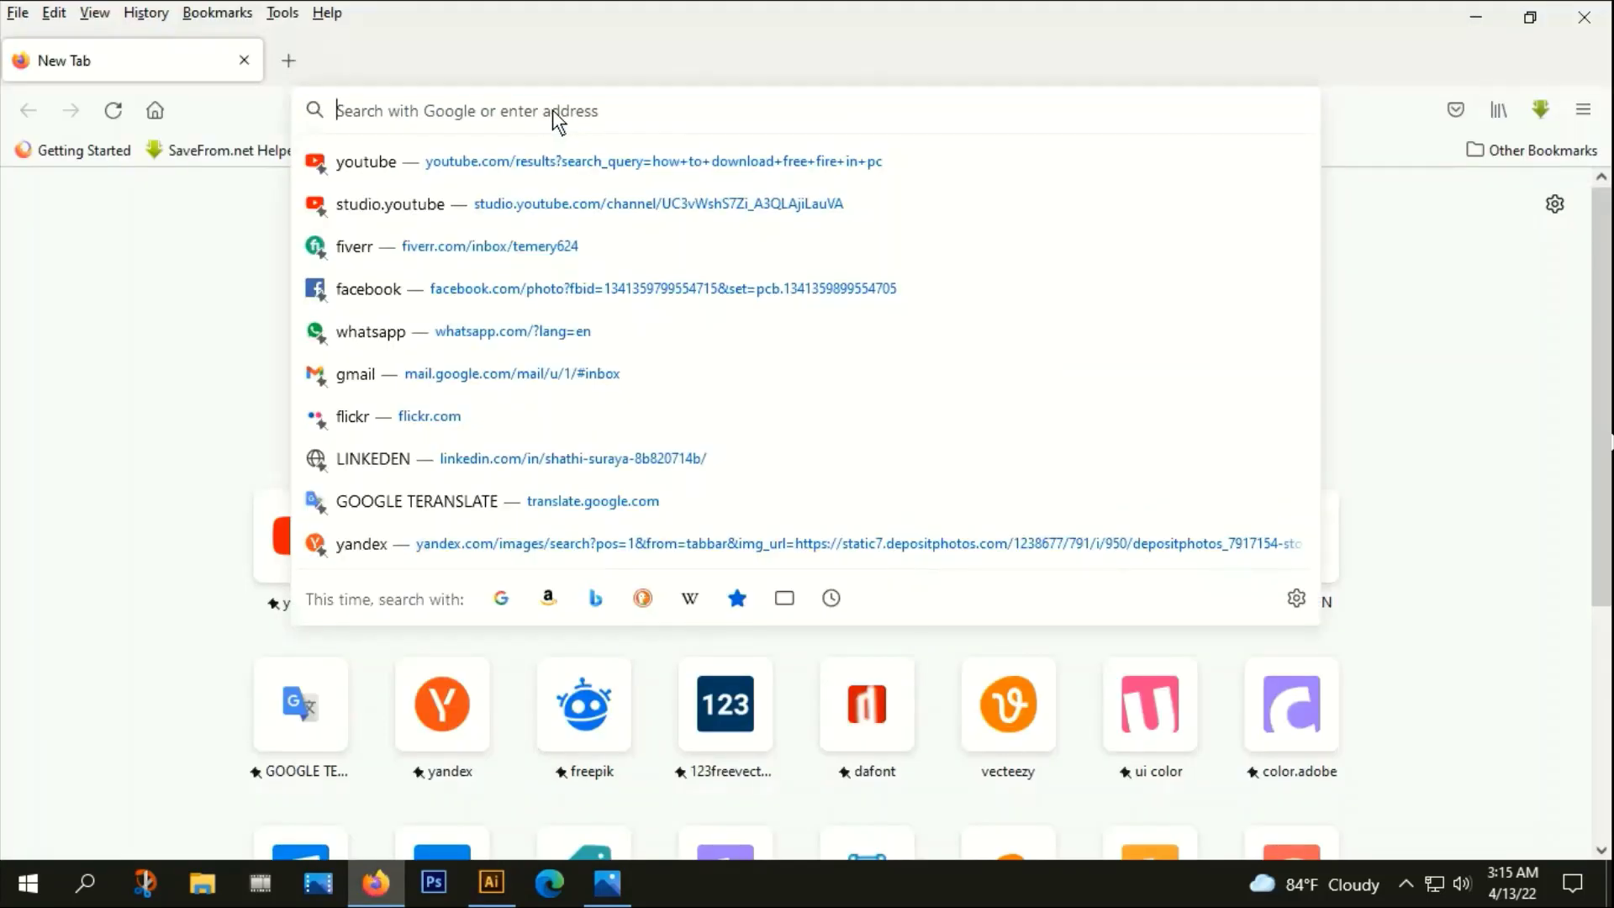
type("https://cutt.ly/FFE2vhu")
key("Return")
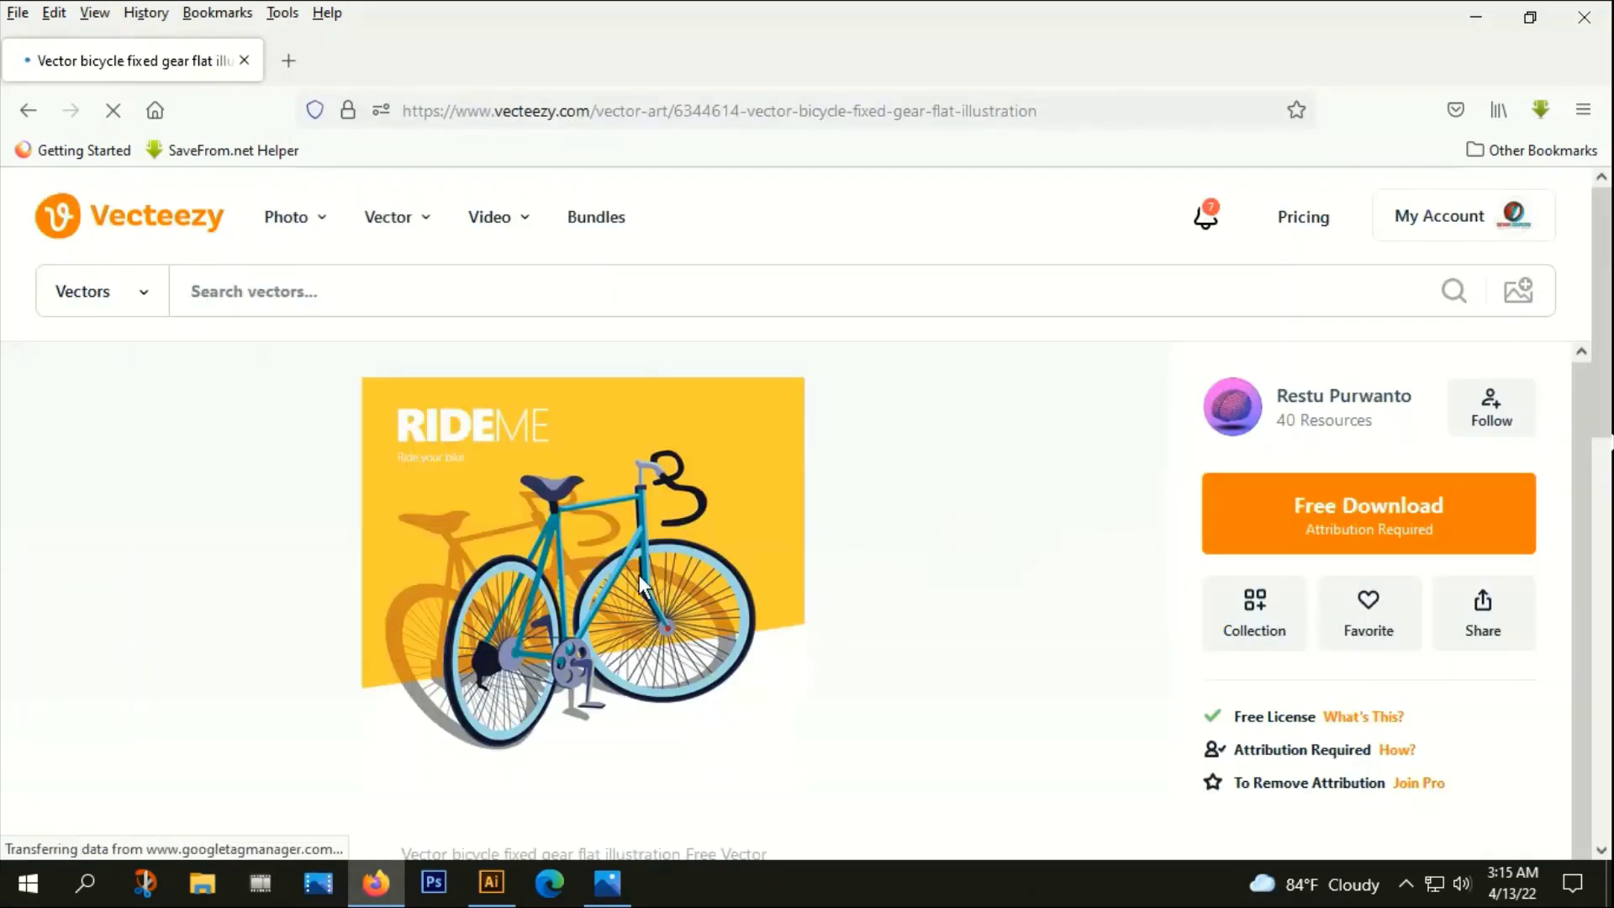
Download the bicycle vector under the Free License and open the downloaded ZIP archive, dismissing the WinRAR purchase reminder
left_click(1353, 509)
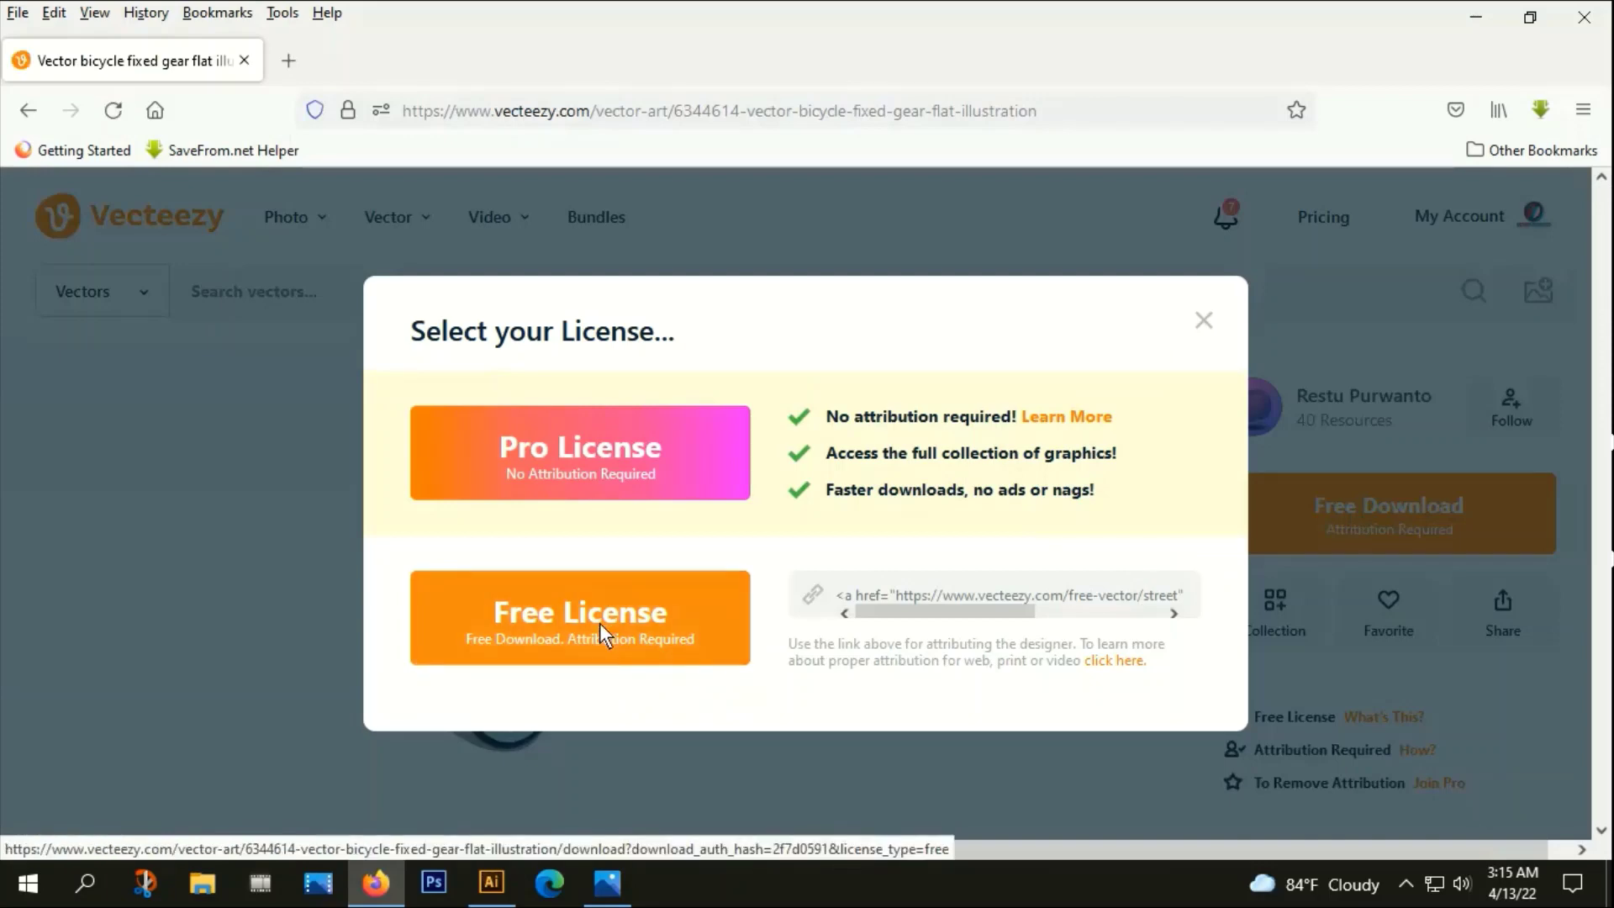
left_click(599, 624)
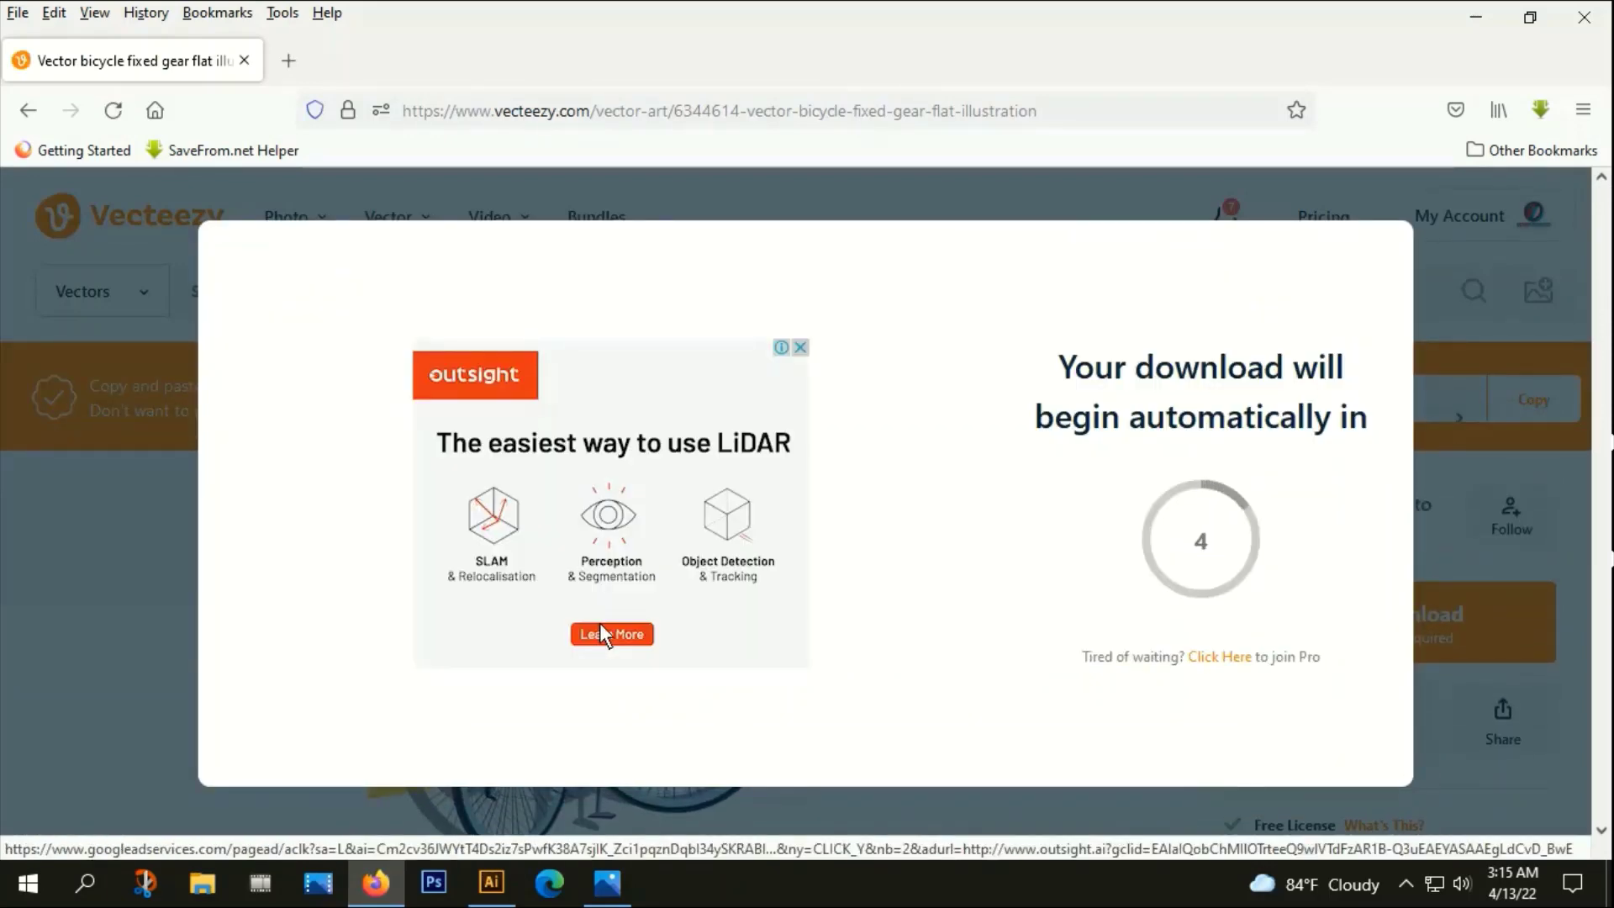
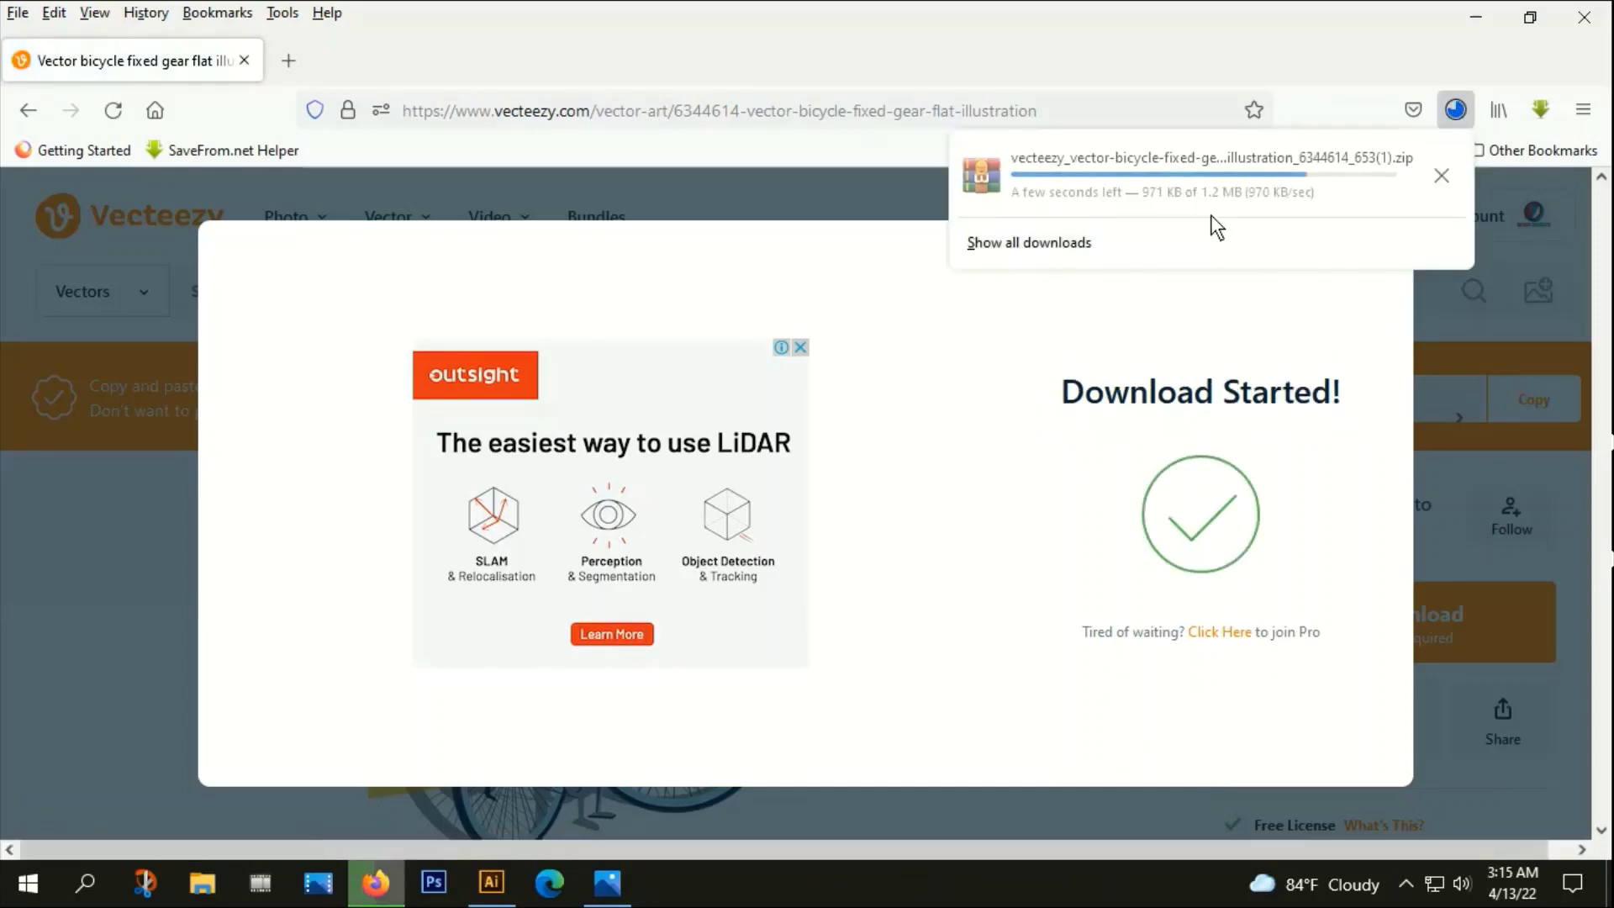
left_click(1156, 171)
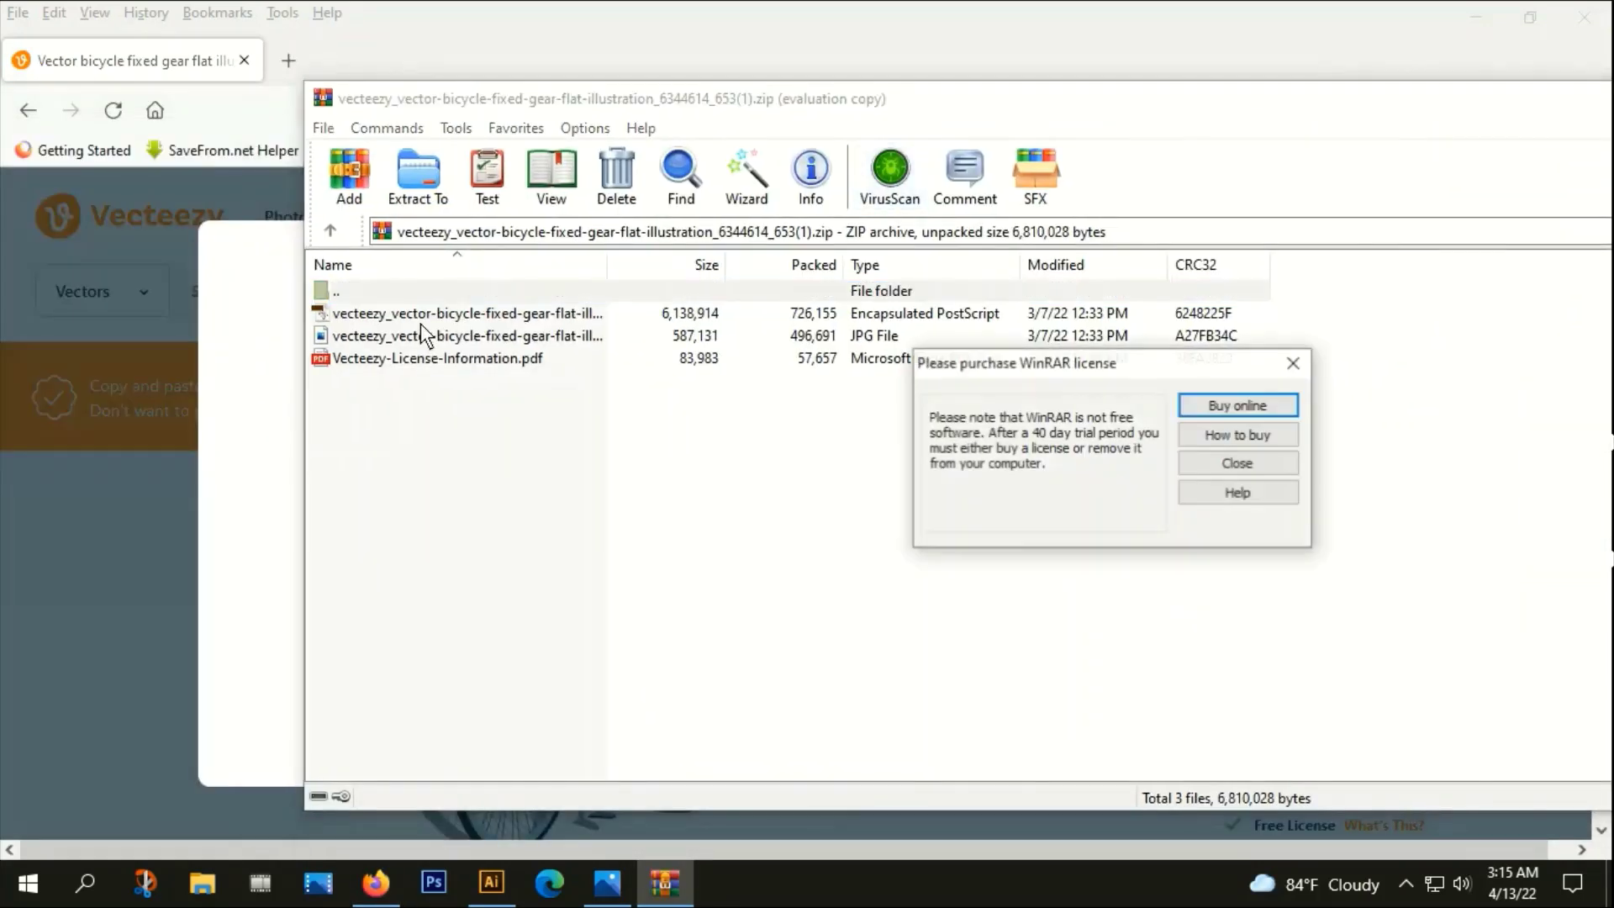
left_click(1293, 364)
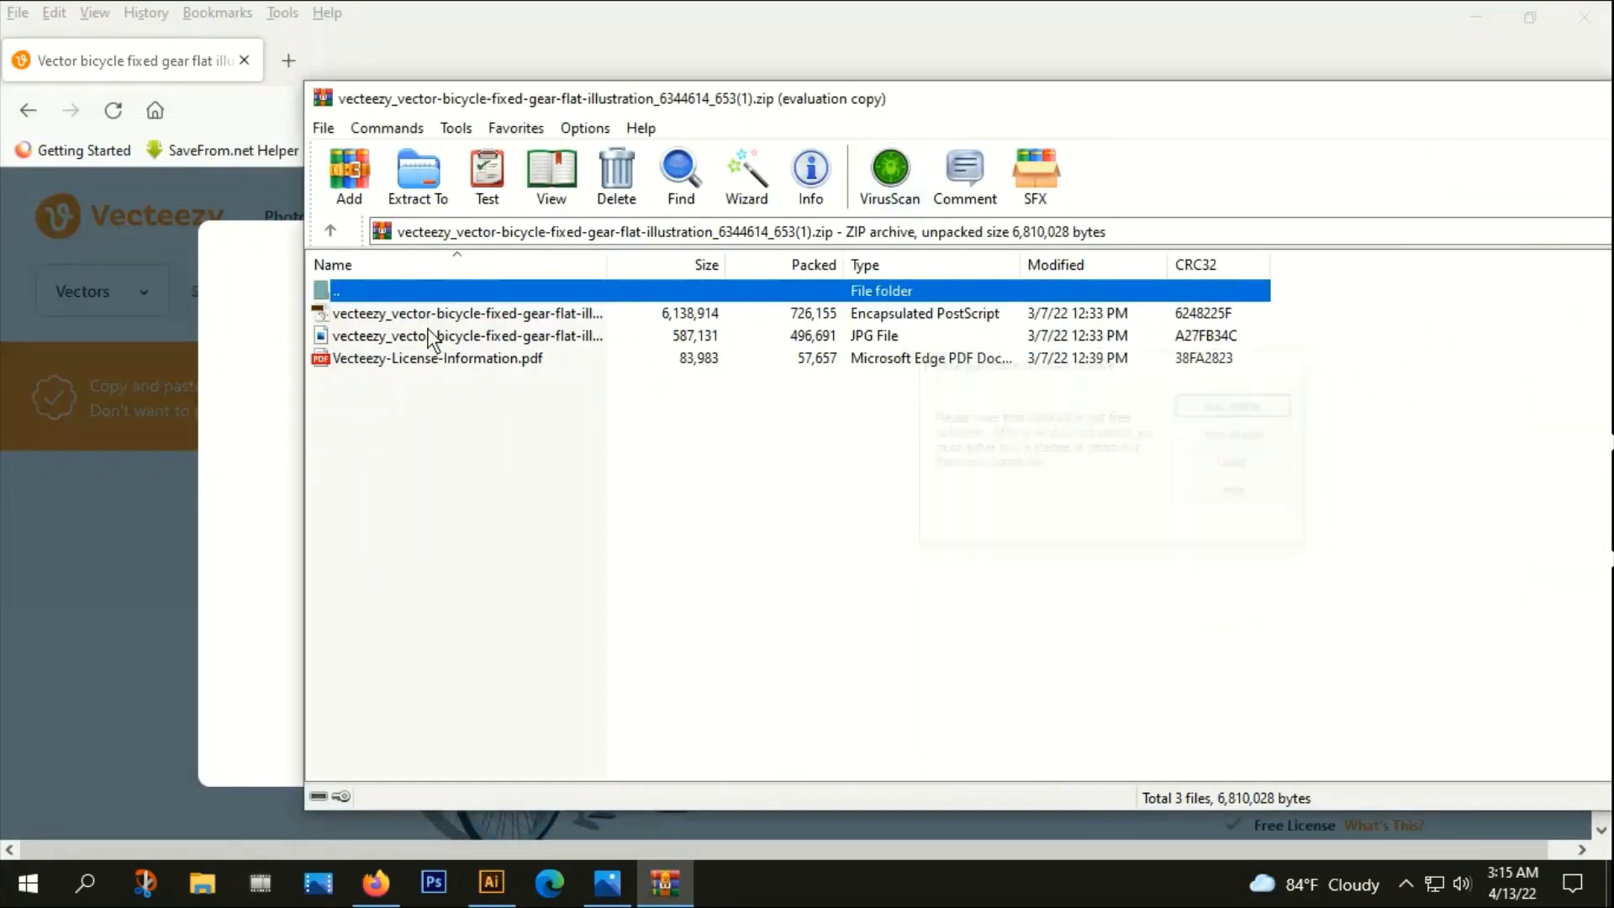
Open the archive's bicycle EPS in Illustrator, retaining the 9-slice scaling option, and ungroup its artwork
left_click(389, 311)
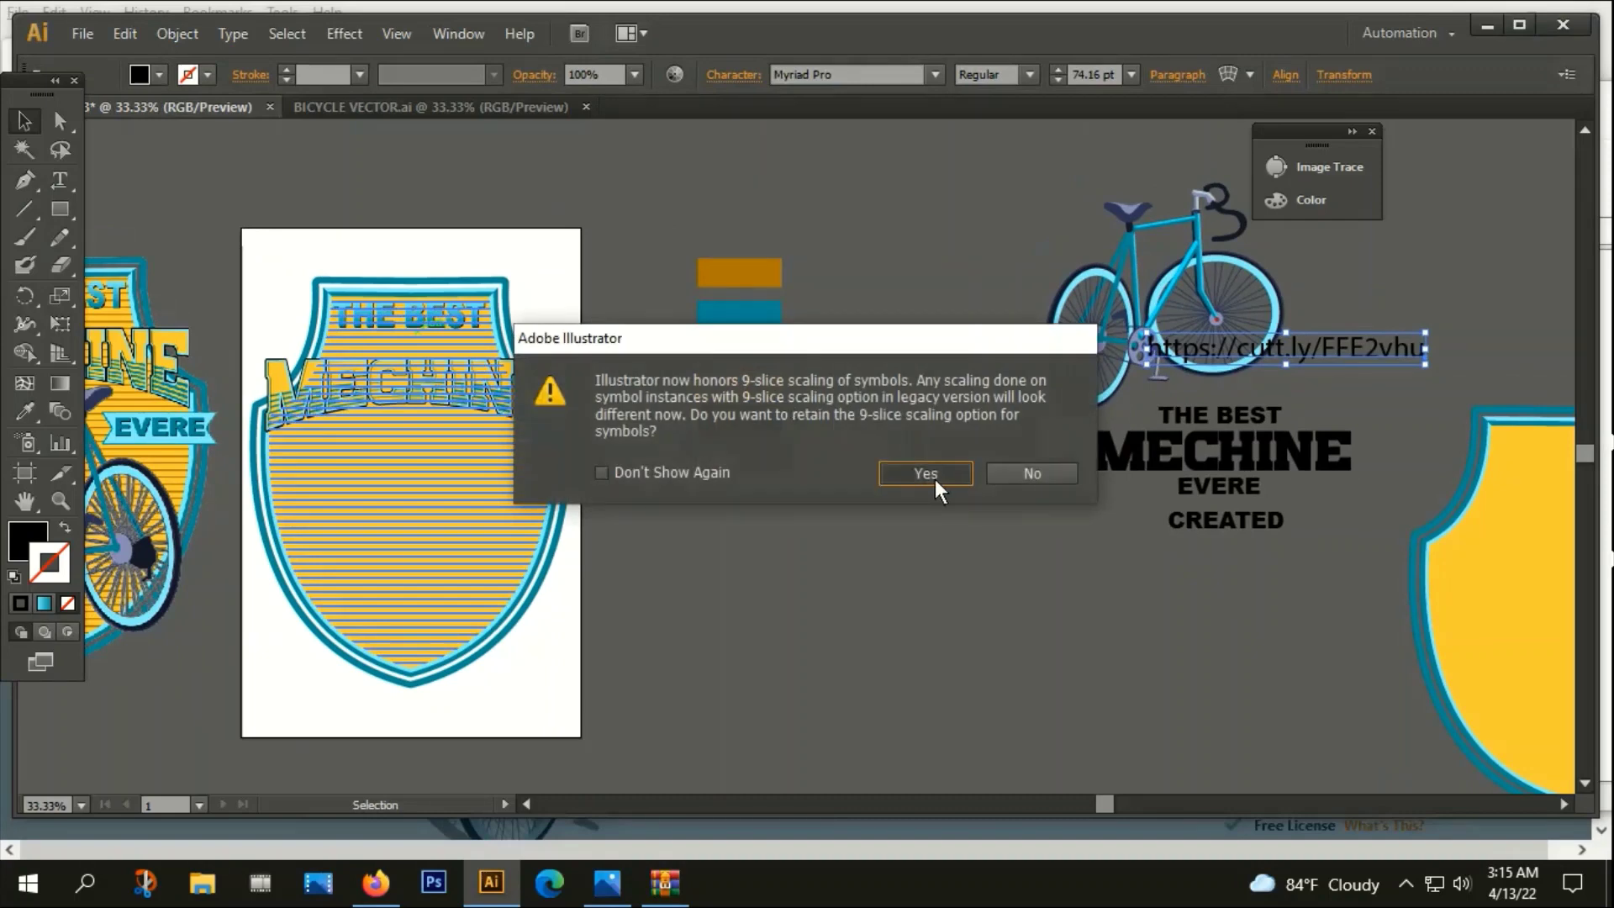
left_click(935, 479)
key("ctrl+minus")
left_click(922, 492)
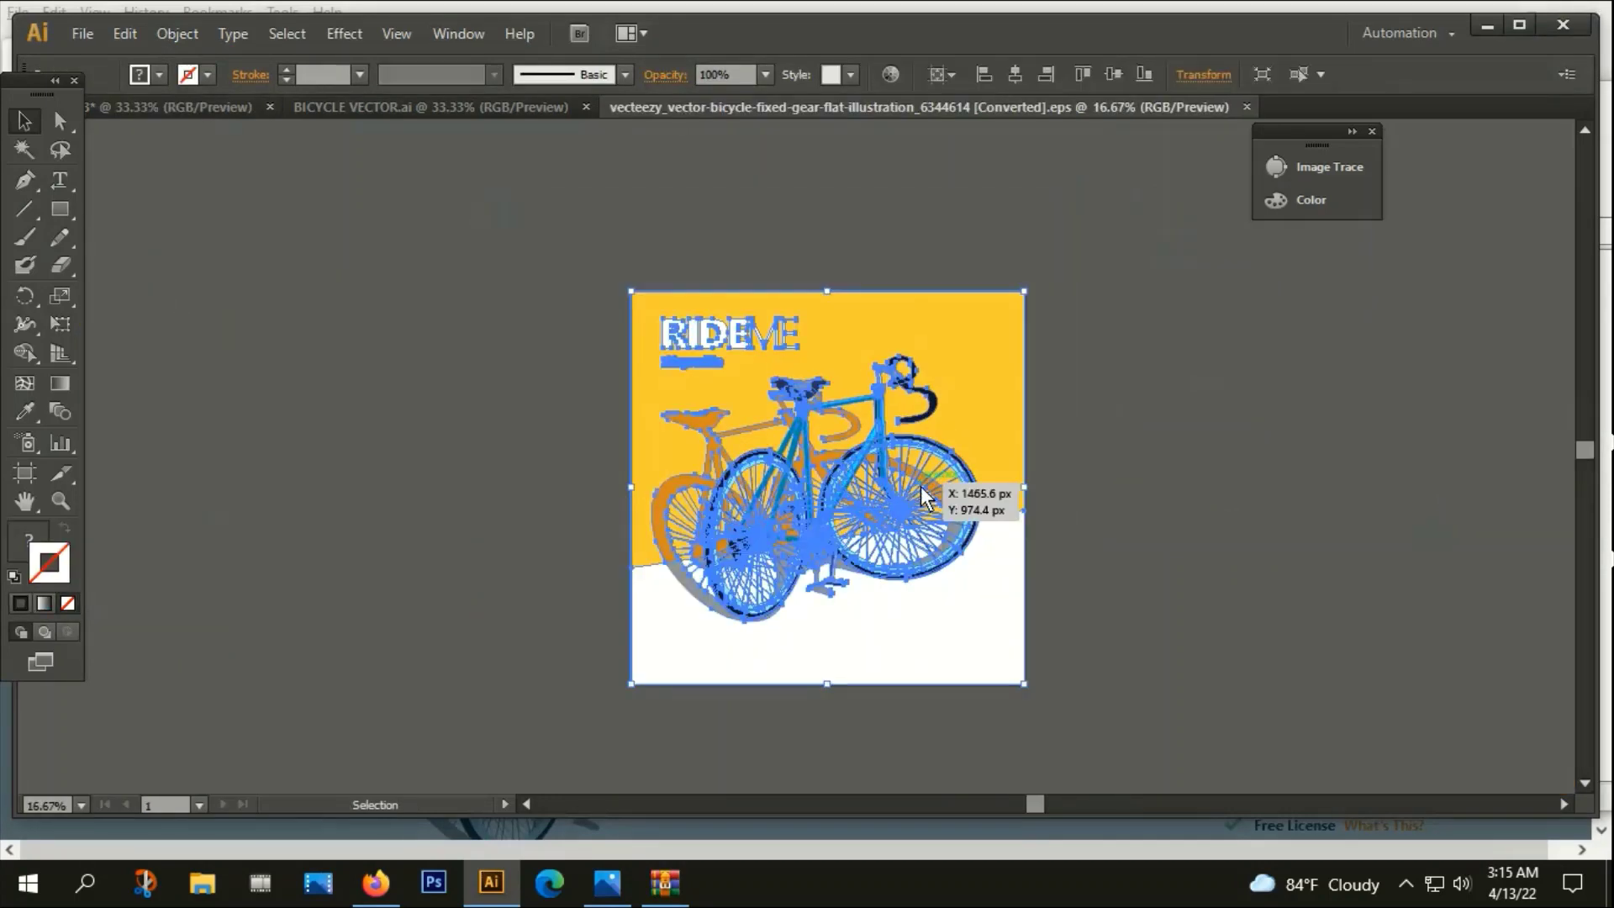
right_click(922, 496)
left_click(1000, 621)
Delete the yellow background, the orange and grey bicycle shadows, and the RIDEME lettering from the downloaded artwork
left_click(1014, 324)
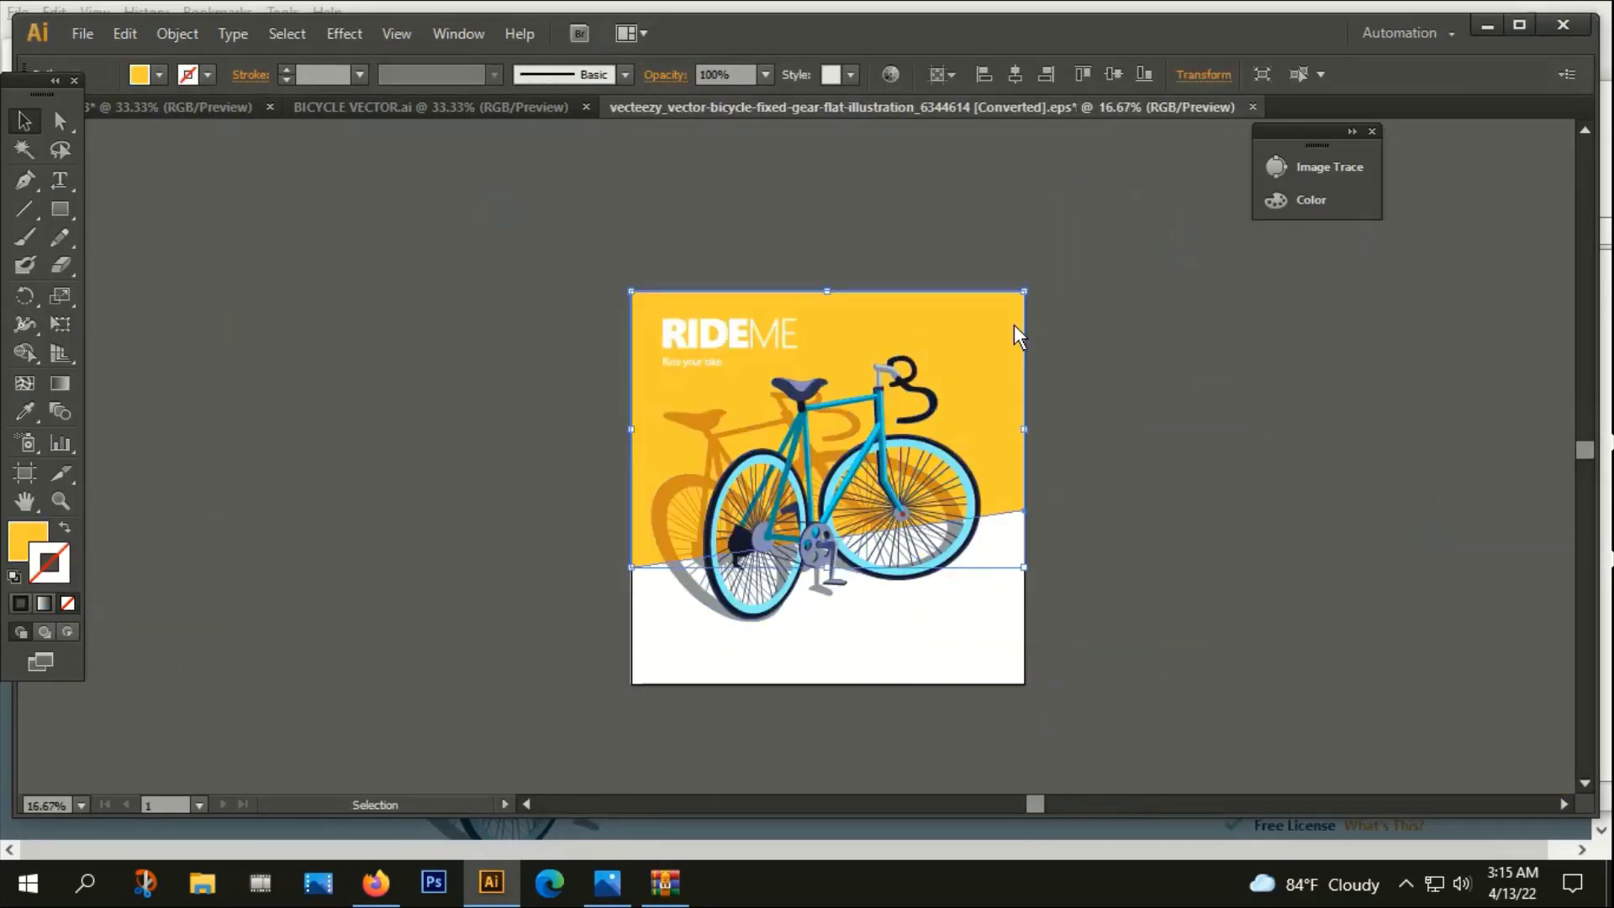
key("Delete")
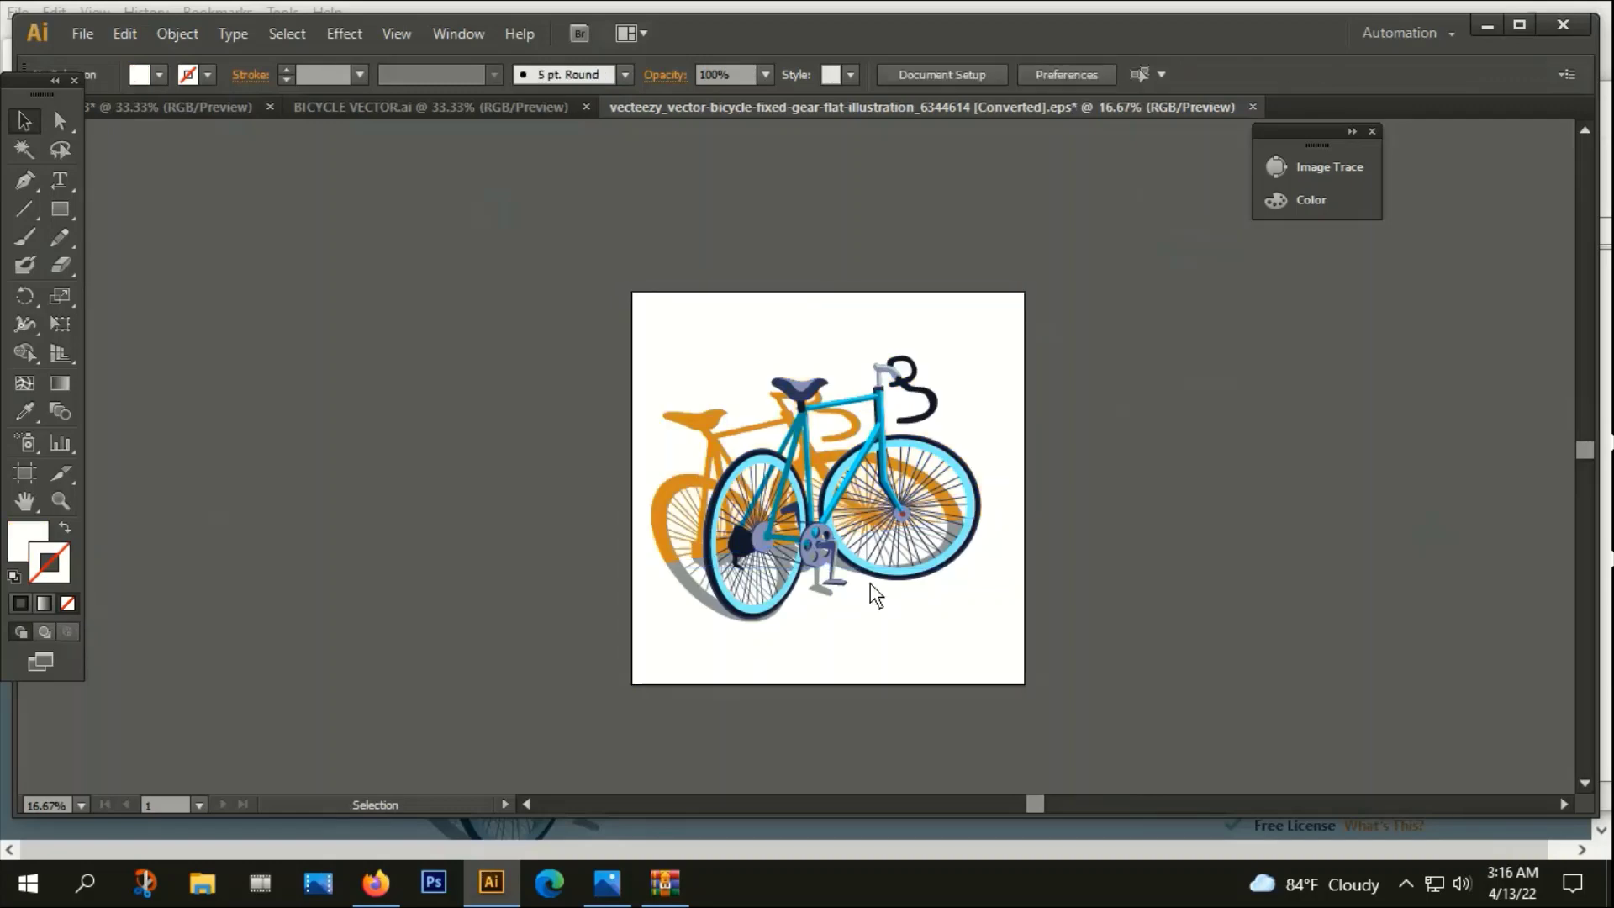
left_click(691, 435)
key("Delete")
left_click(701, 422)
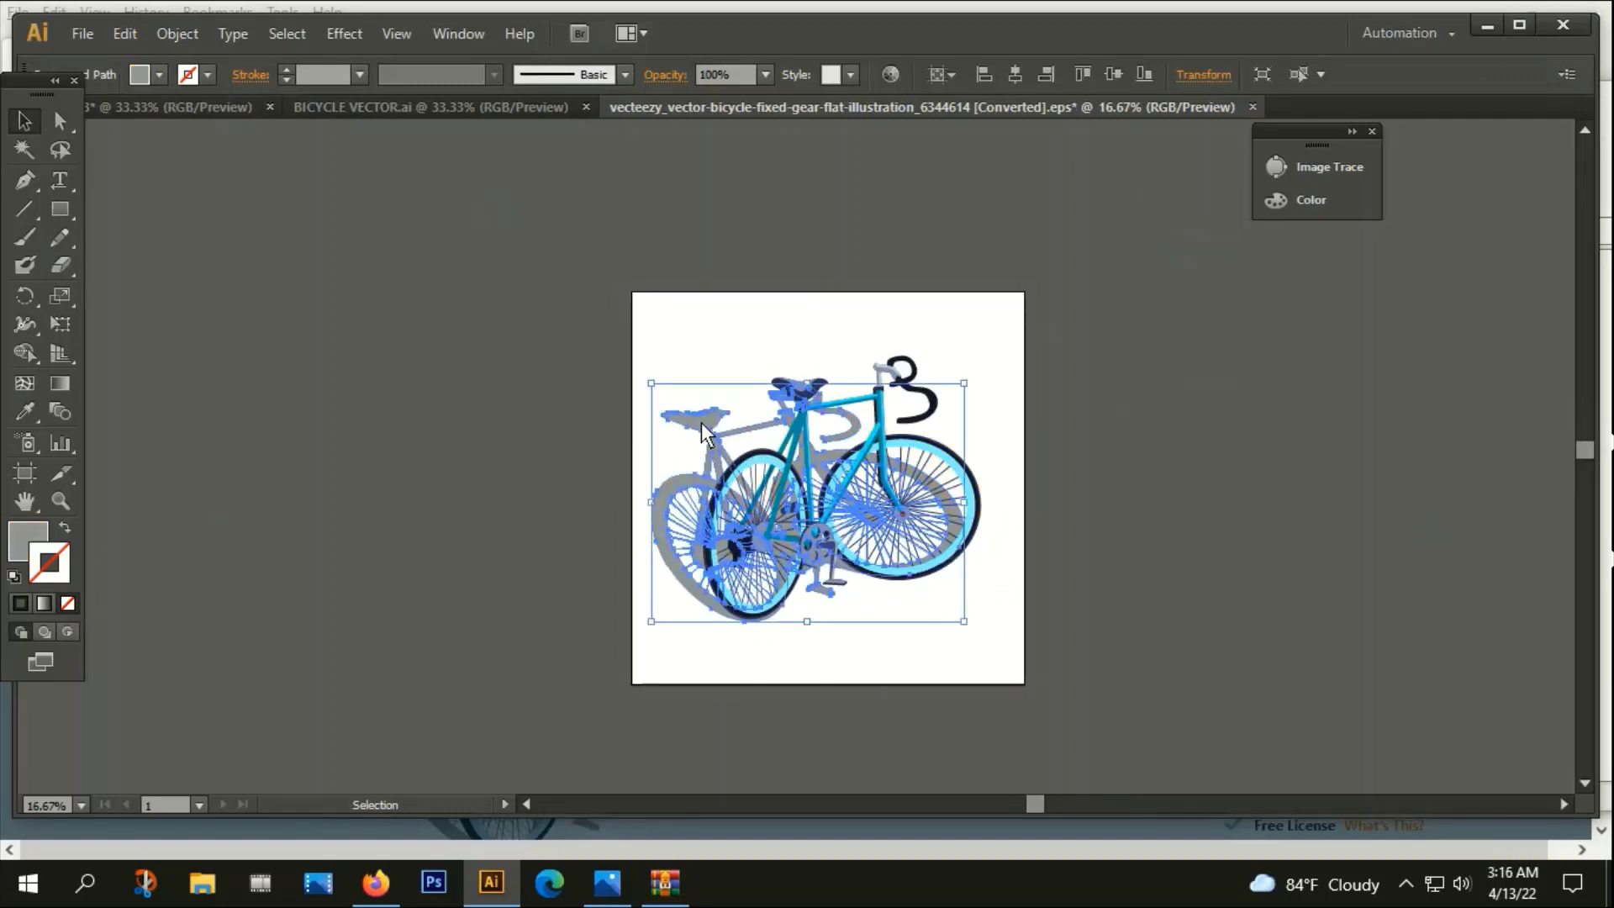
key("Delete")
left_click_drag(679, 334, 981, 651)
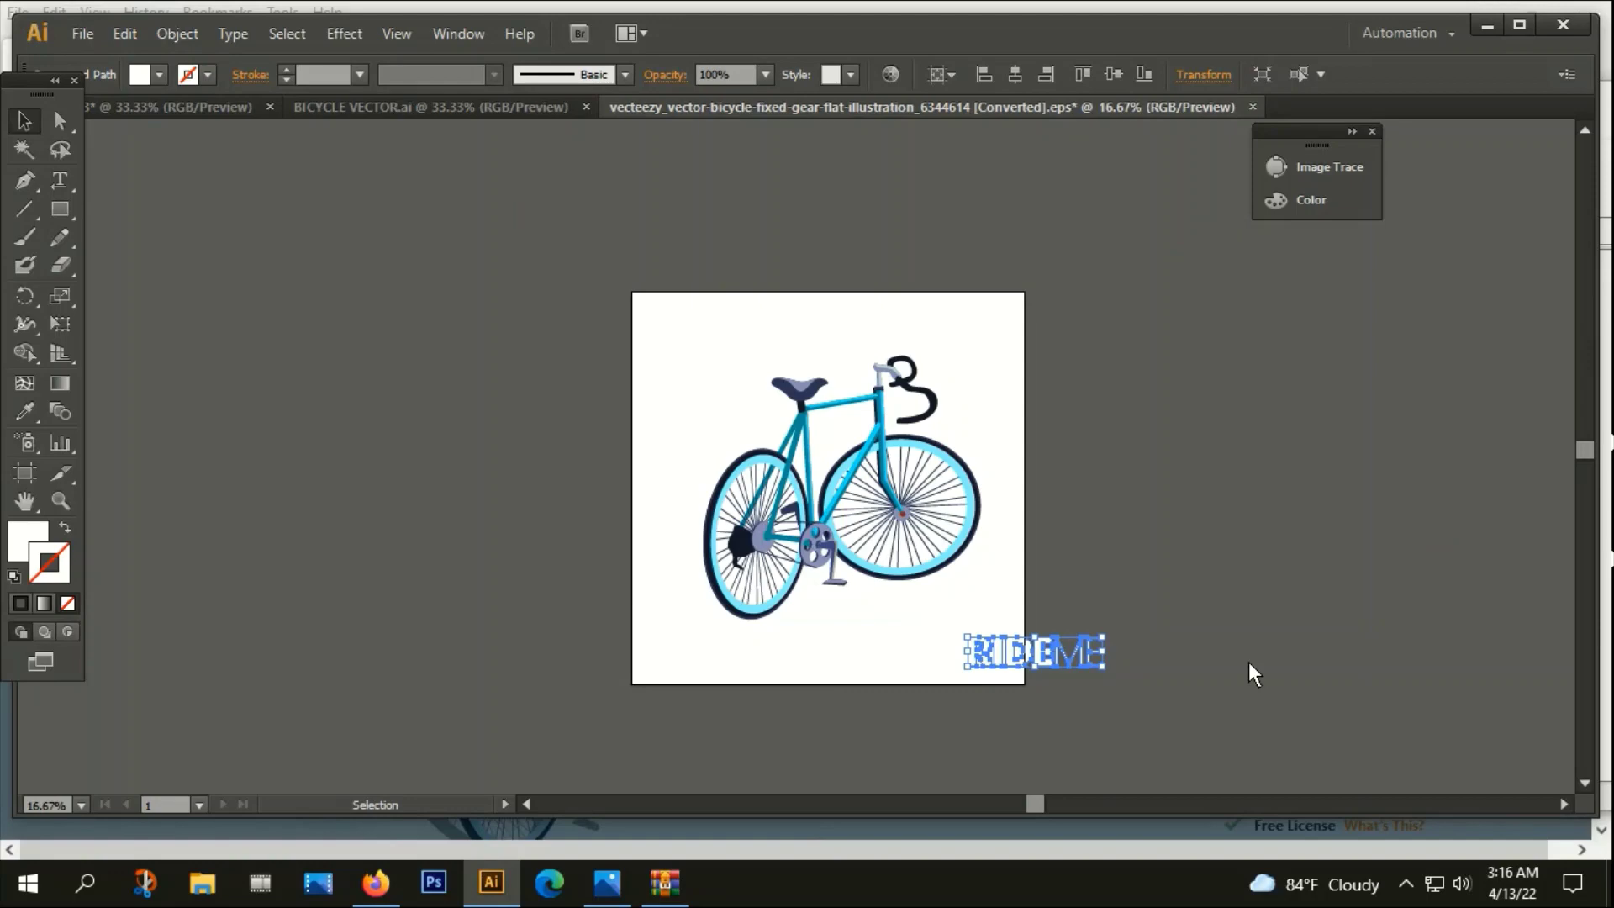
key("Delete")
Move the bicycle off the artboard onto the empty canvas beside it and delete the leftover small tagline
left_click_drag(720, 280, 980, 620)
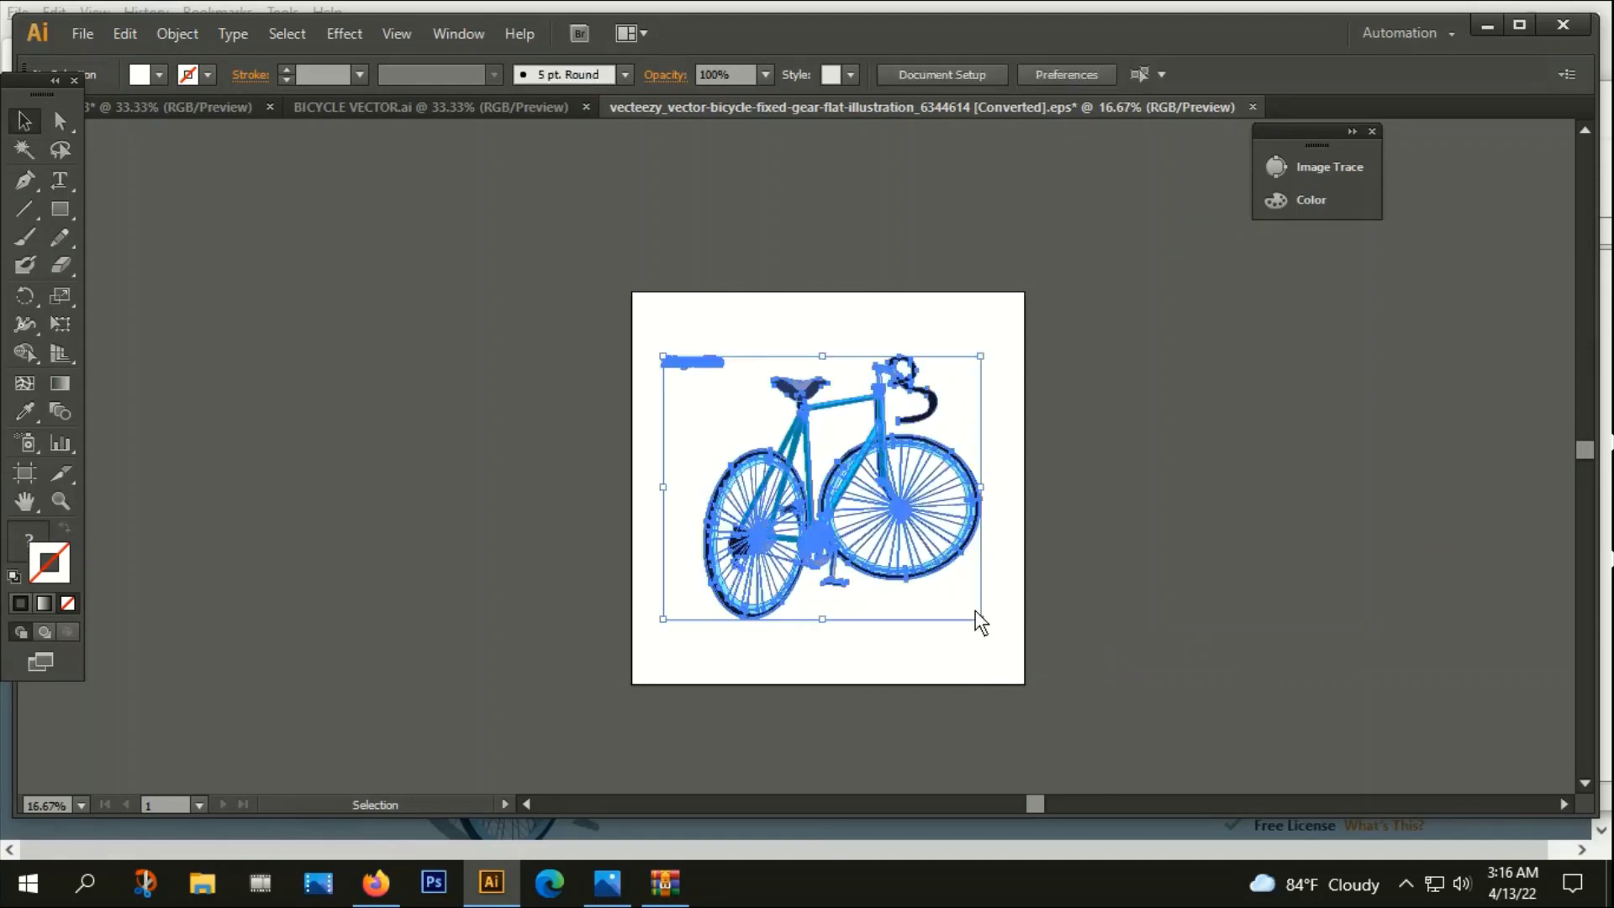
left_click_drag(912, 504, 1425, 503)
left_click(1313, 577)
left_click_drag(1122, 290, 1243, 381)
key("Delete")
Select all parts of the cleaned-up bicycle and group them
left_click_drag(1188, 257, 1461, 613)
right_click(1464, 611)
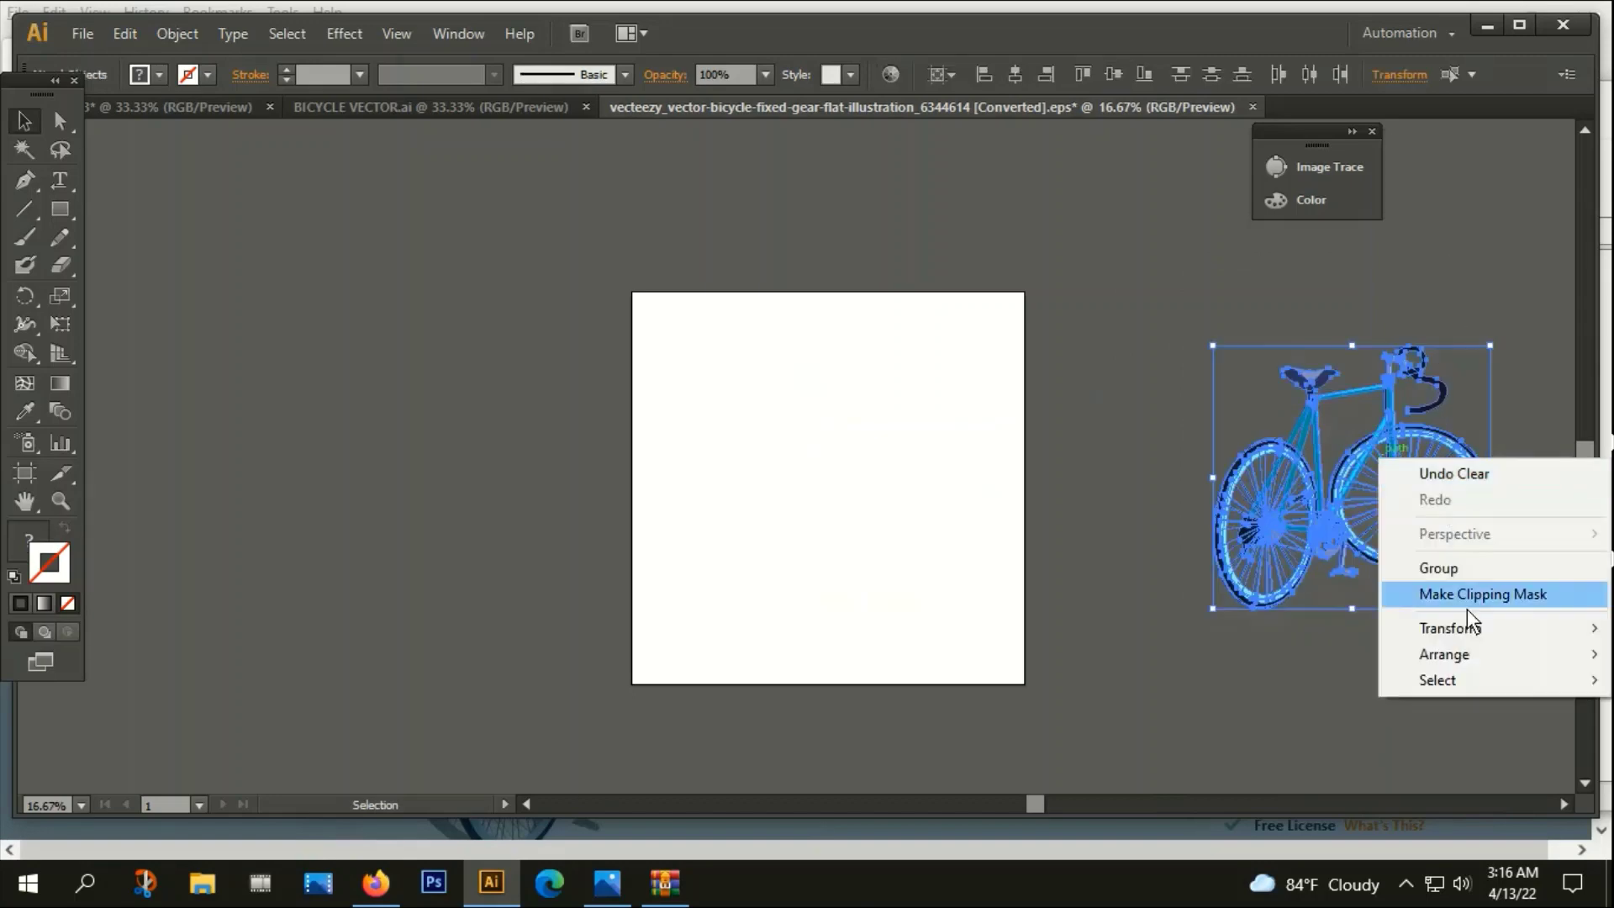
left_click(1454, 571)
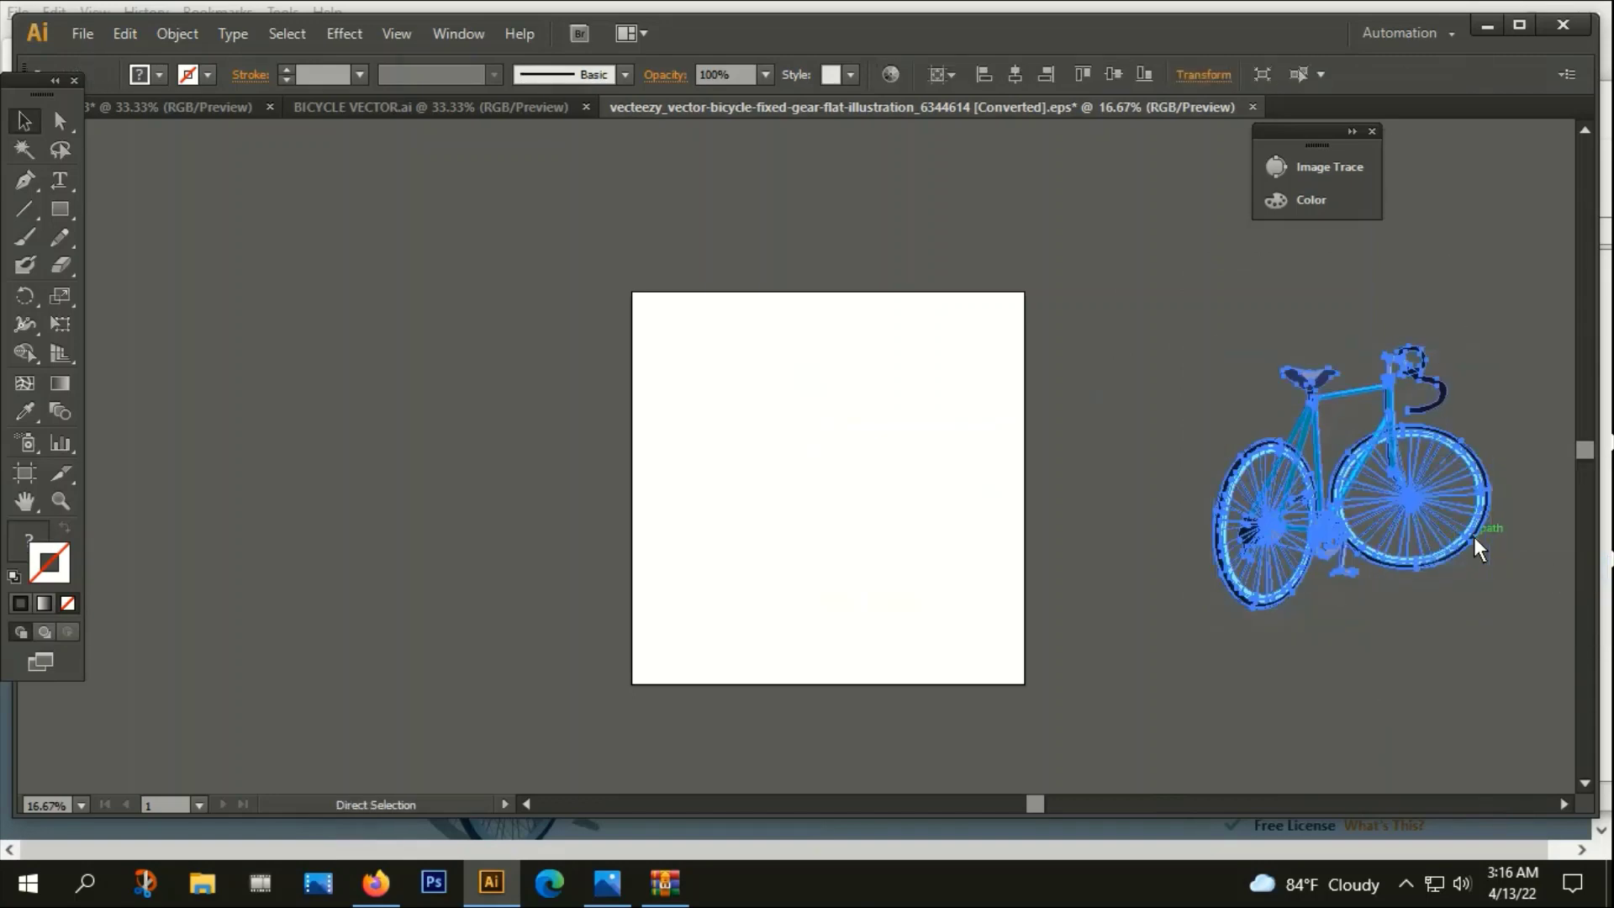
Return to the shield design document and delete the download link text lying over the spare bicycle
left_click(200, 110)
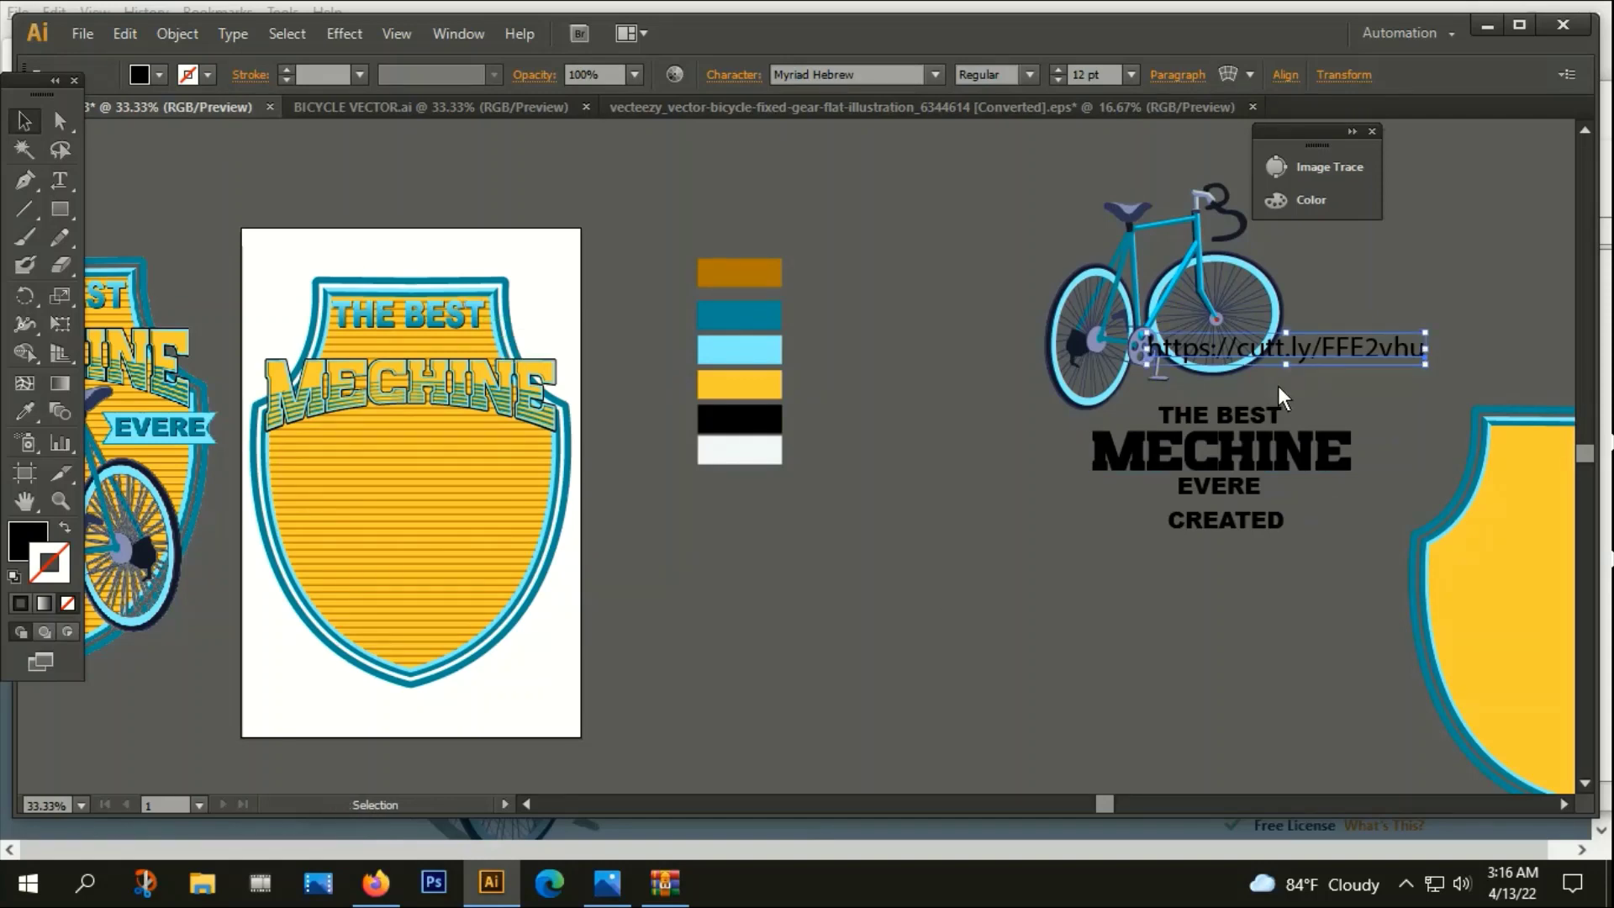
scroll(1283, 420, "down", 2)
left_click(1370, 292)
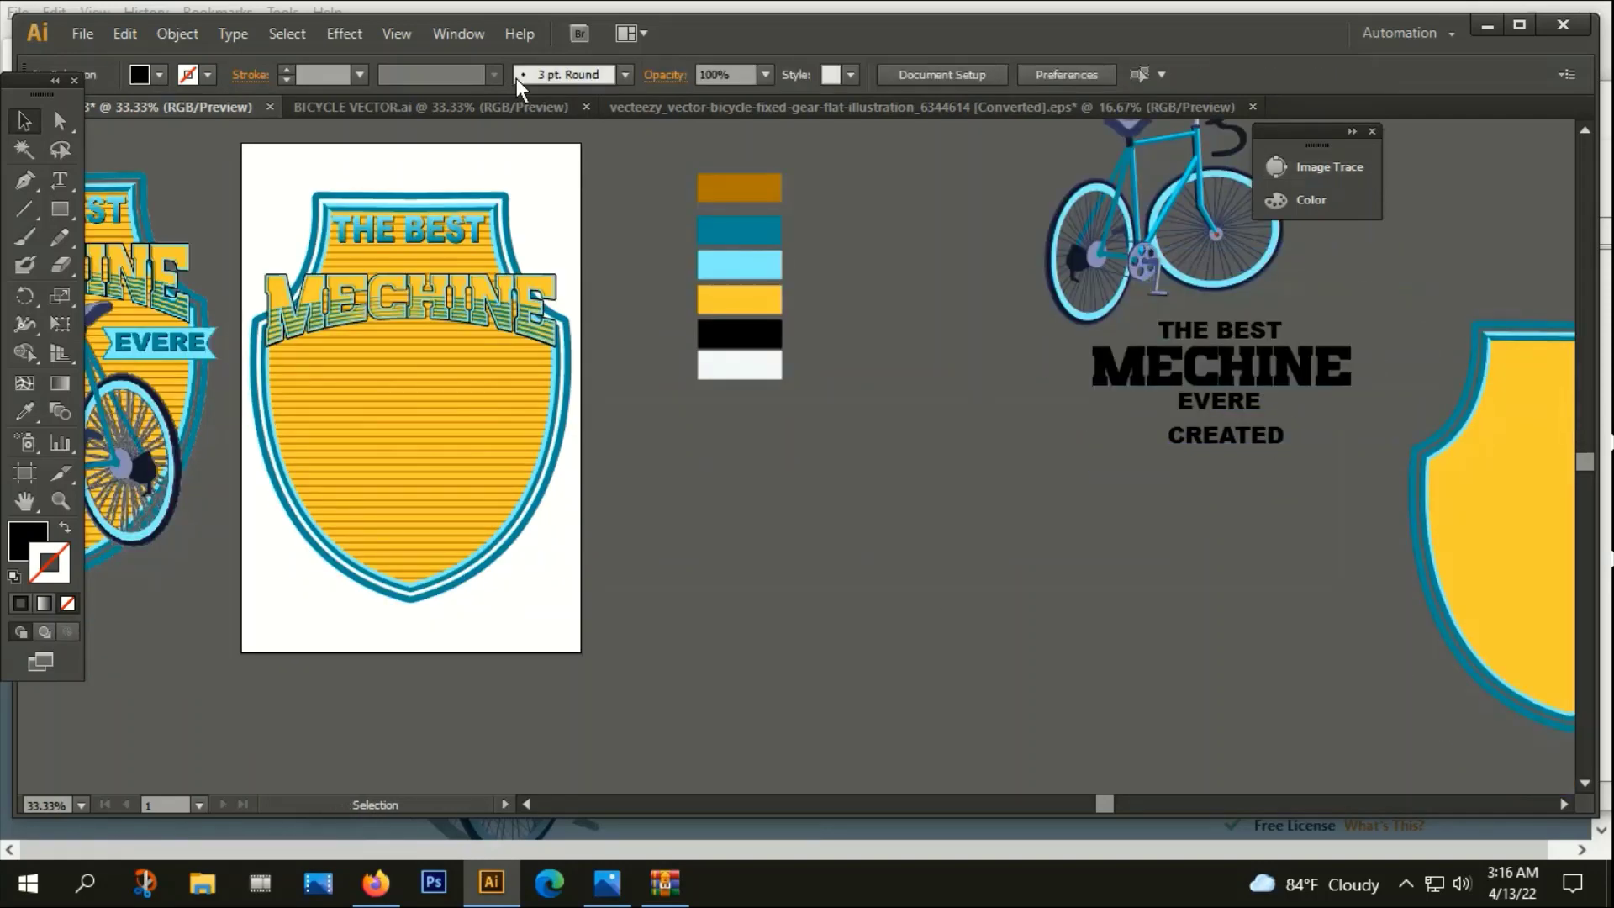
Copy the grouped bicycle from the downloaded EPS document and paste it into the shield design document
left_click(775, 107)
left_click(1343, 471)
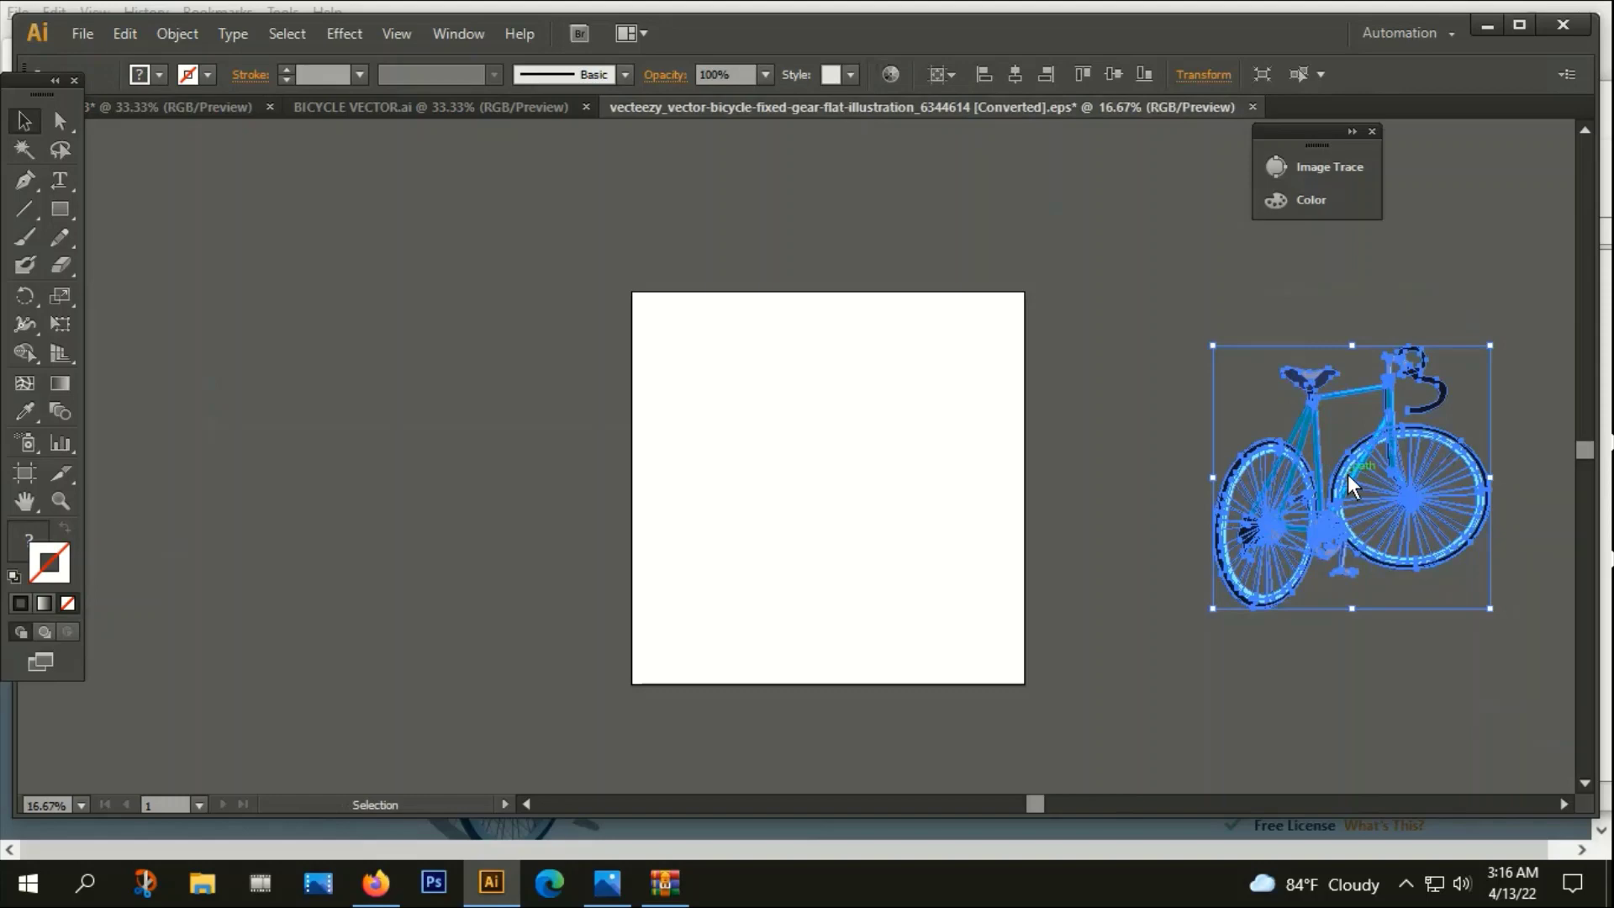
key("a")
key("v")
key("ctrl+c")
left_click(150, 105)
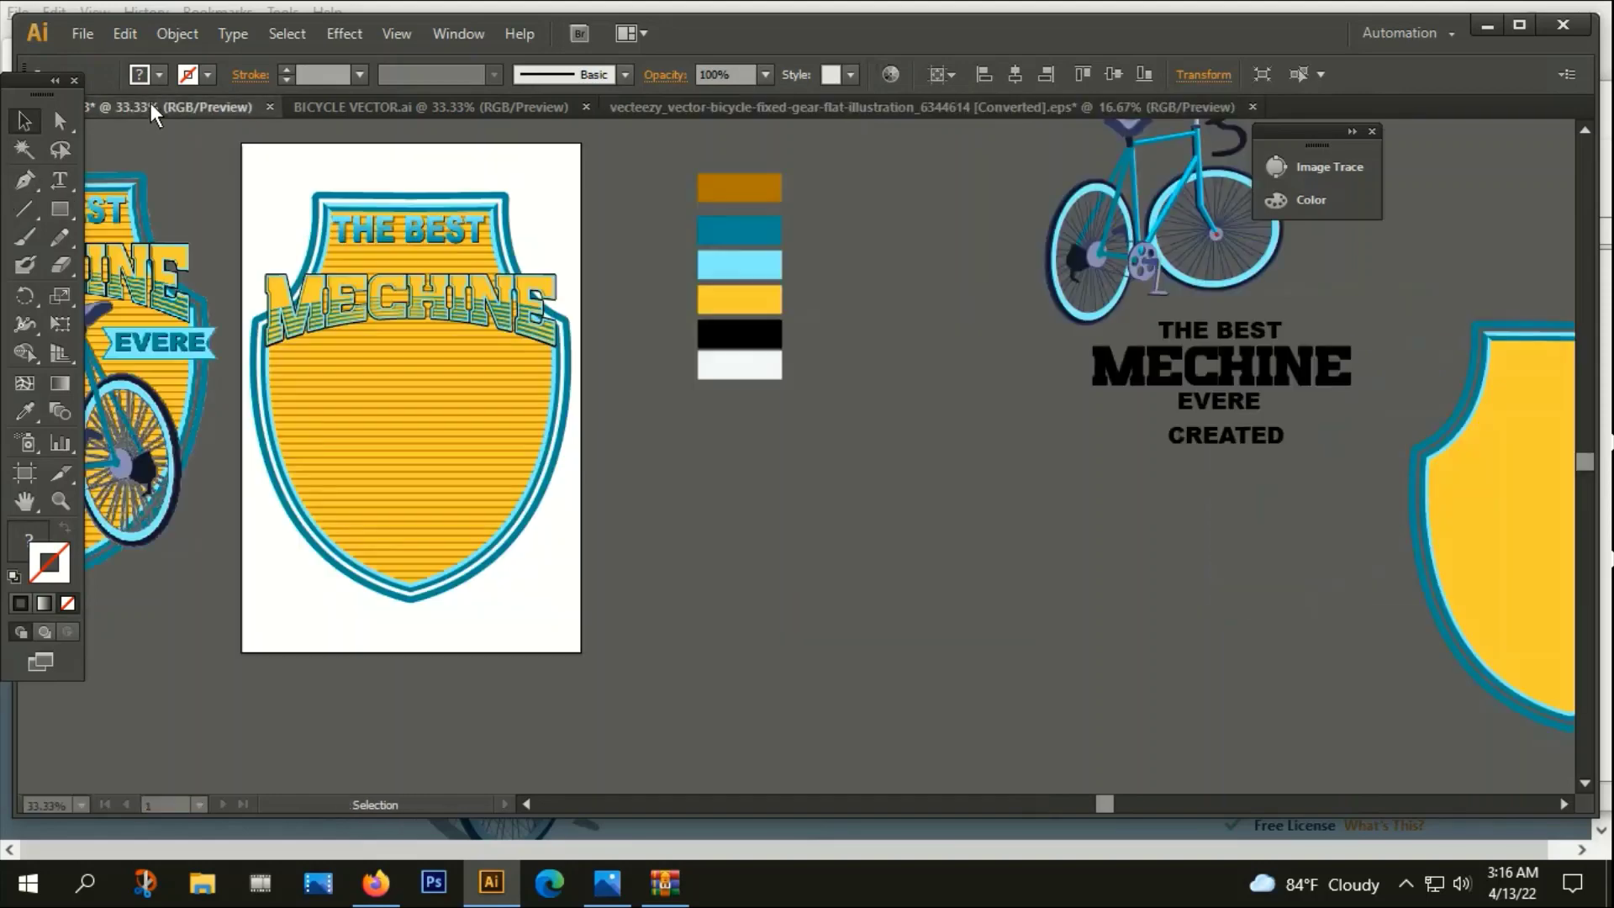
key("ctrl+v")
Reflect the pasted bicycle across the vertical axis using the Reflect transform
scroll(621, 521, "down", 1)
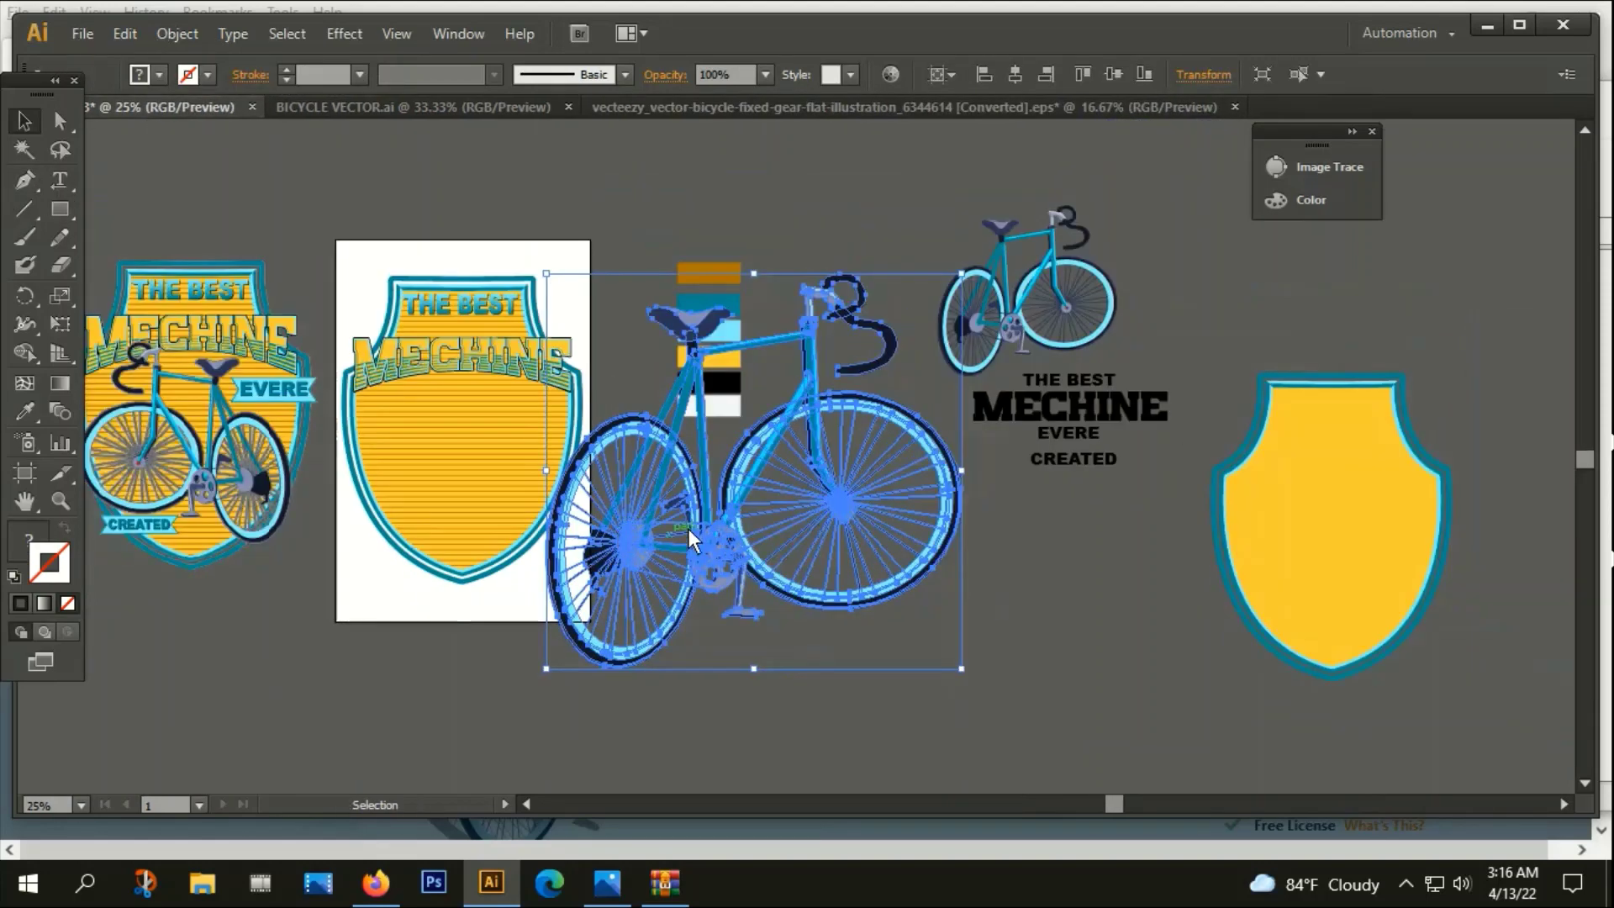
right_click(724, 510)
mouse_move(839, 681)
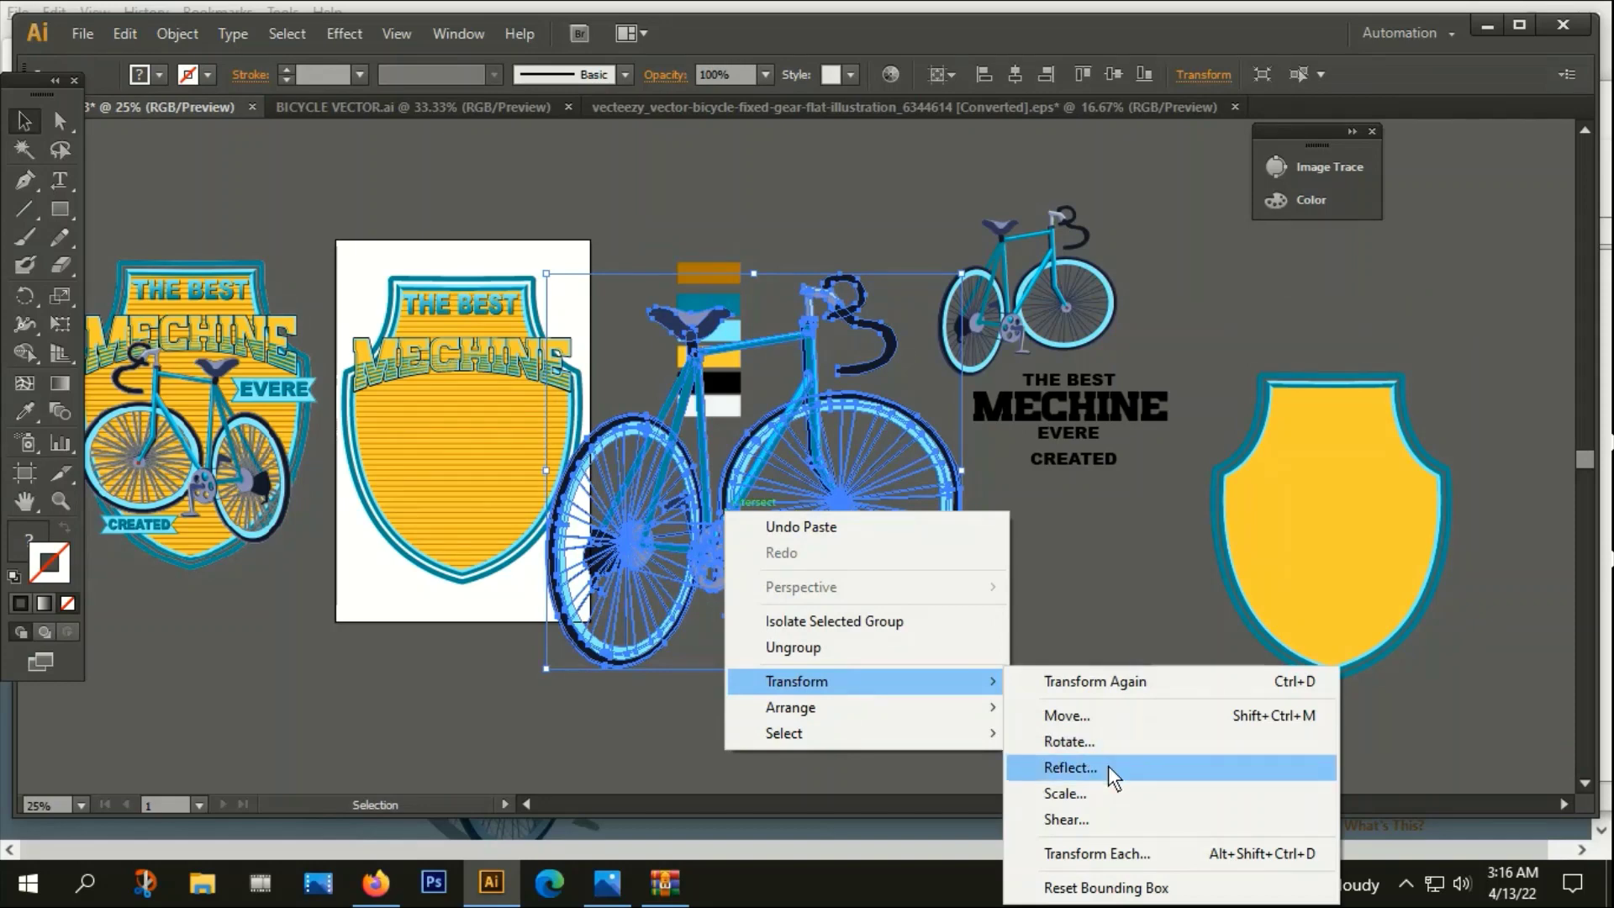
left_click(1107, 765)
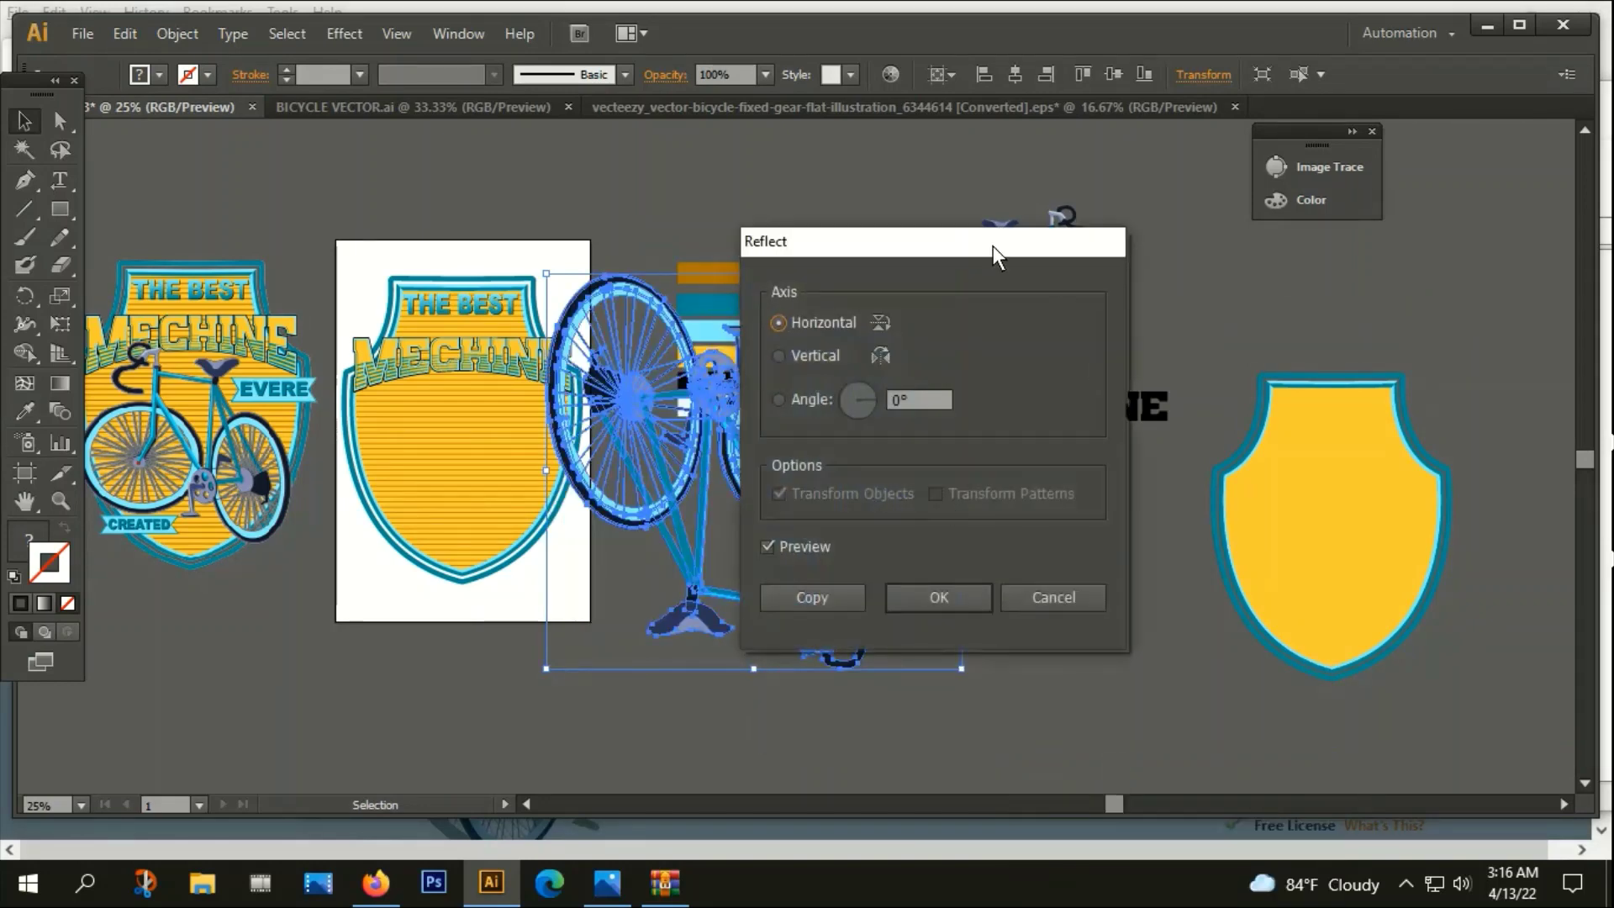
left_click_drag(992, 246, 1409, 260)
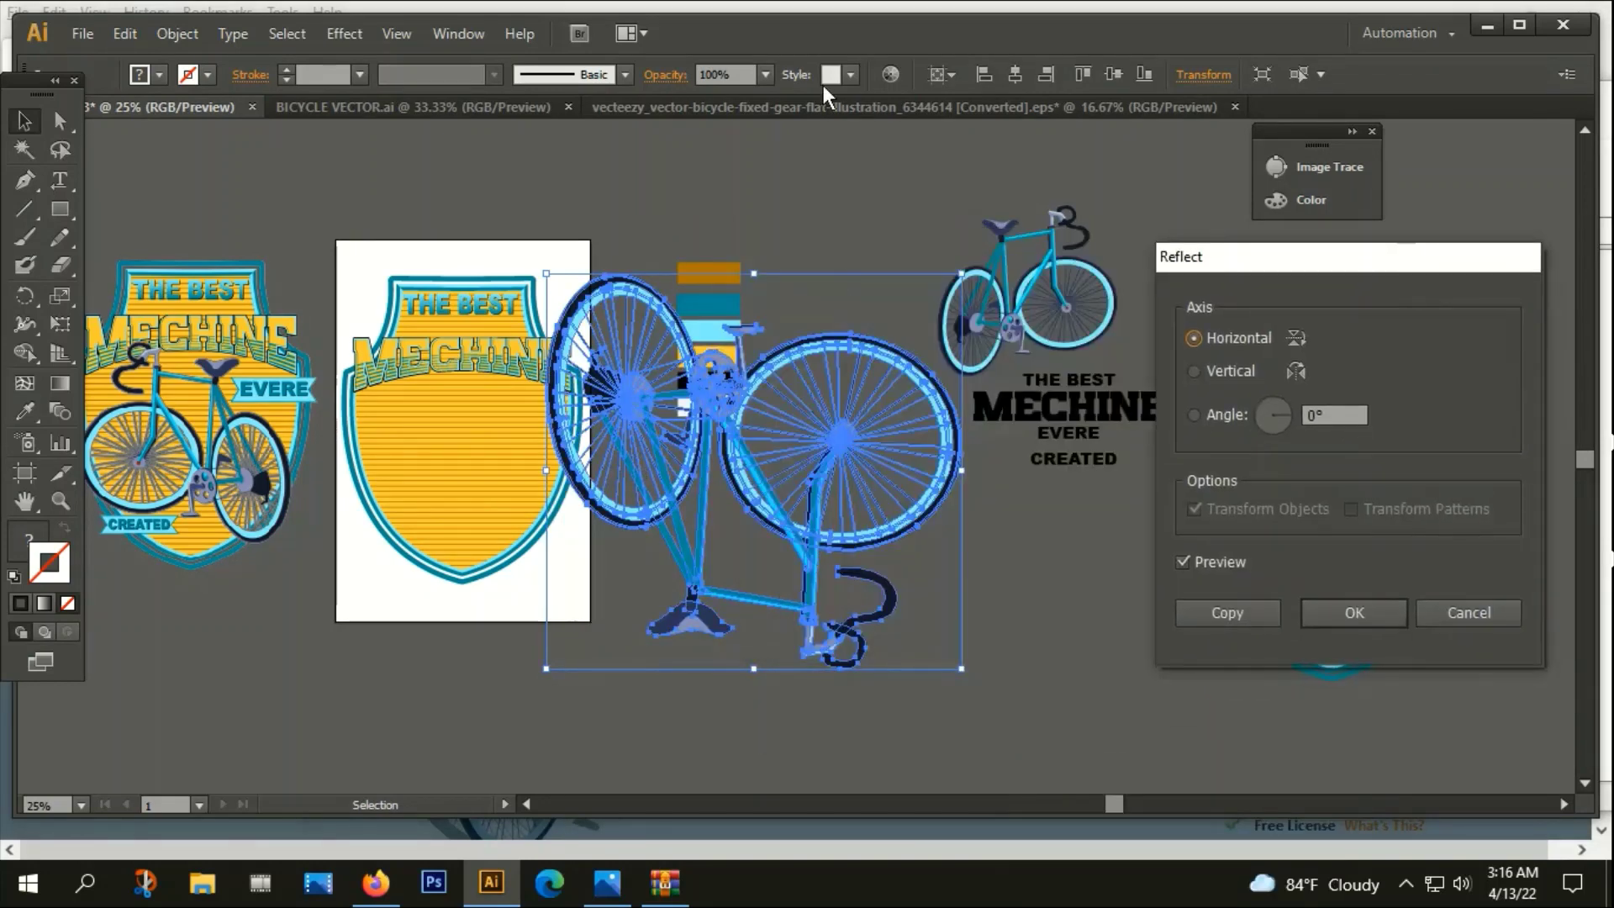
left_click(1207, 372)
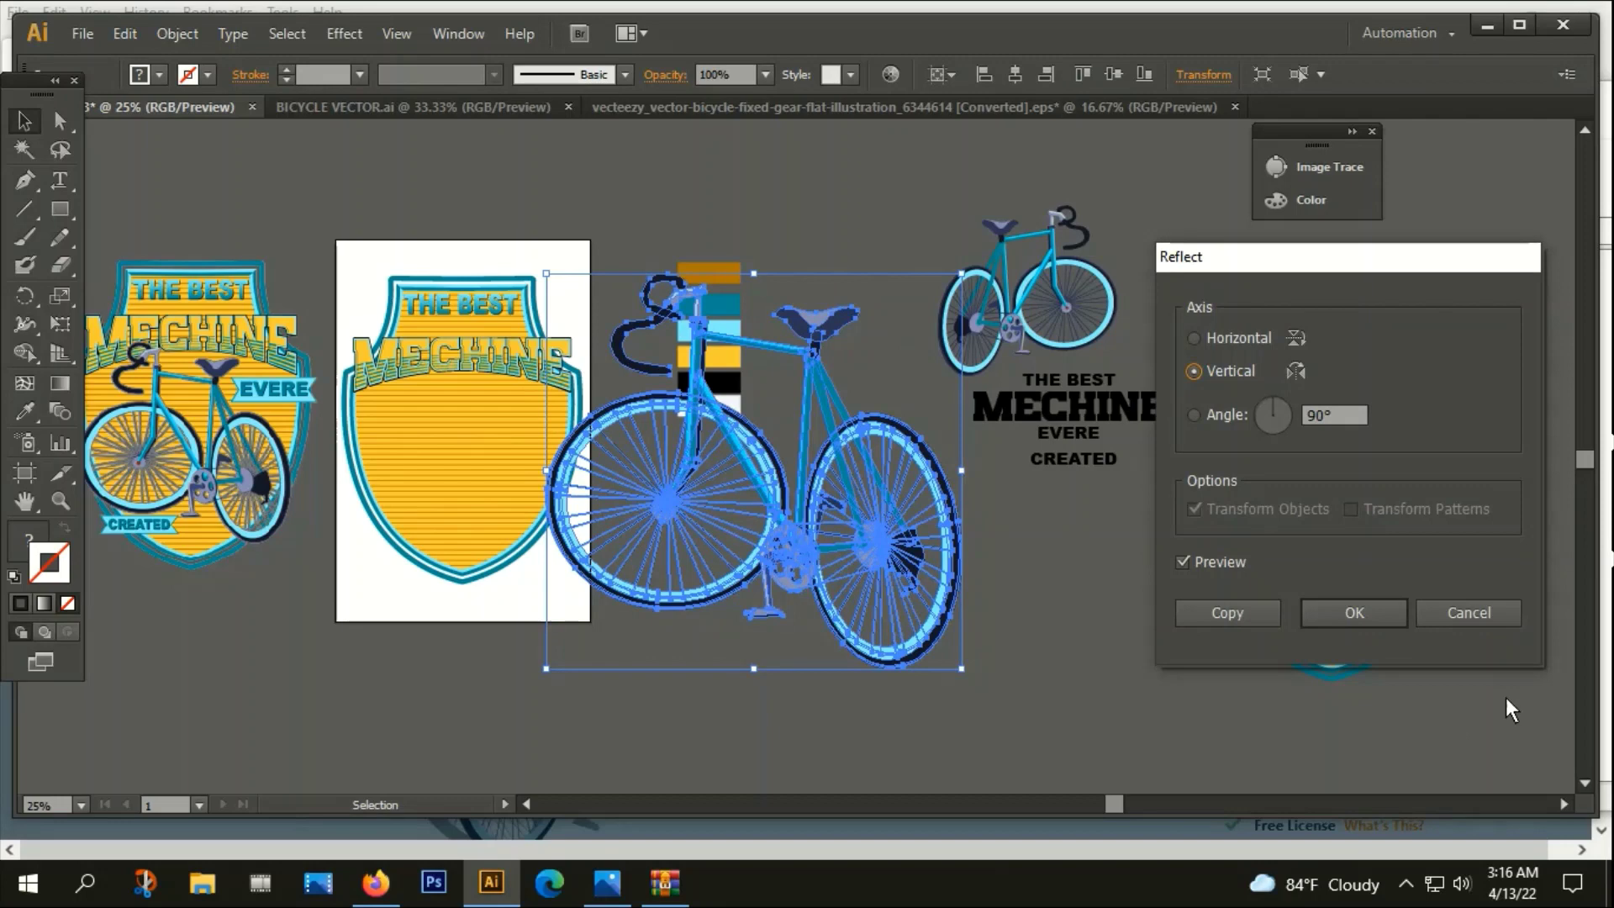
left_click(1339, 617)
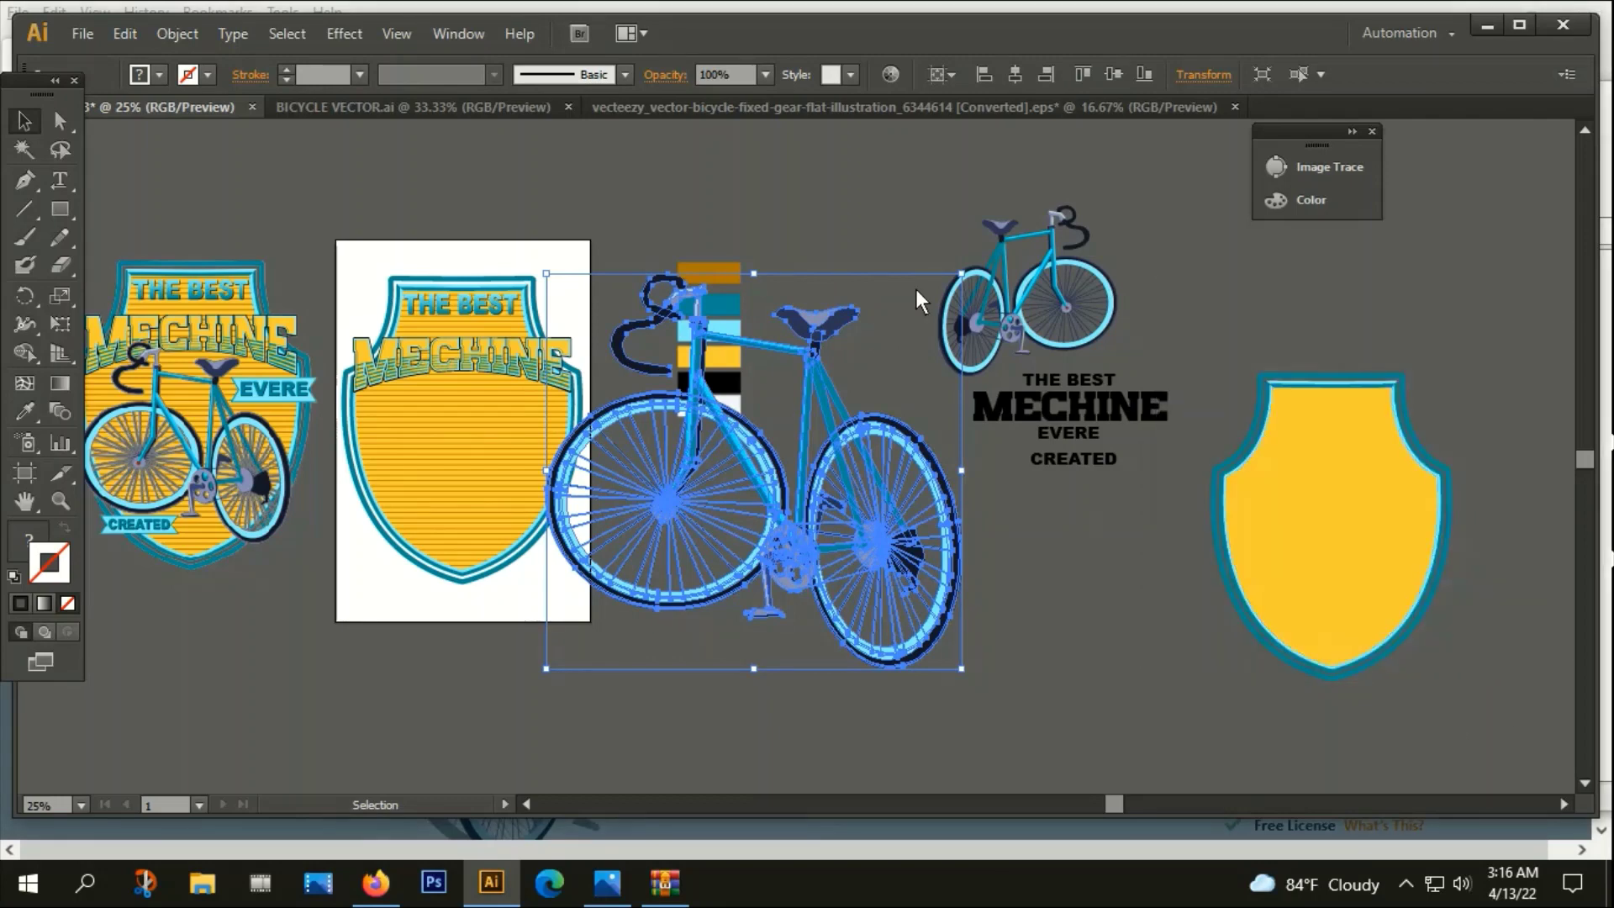
Scale down the mirrored bicycle and centre it horizontally and vertically on the artboard
left_click_drag(962, 274, 930, 341)
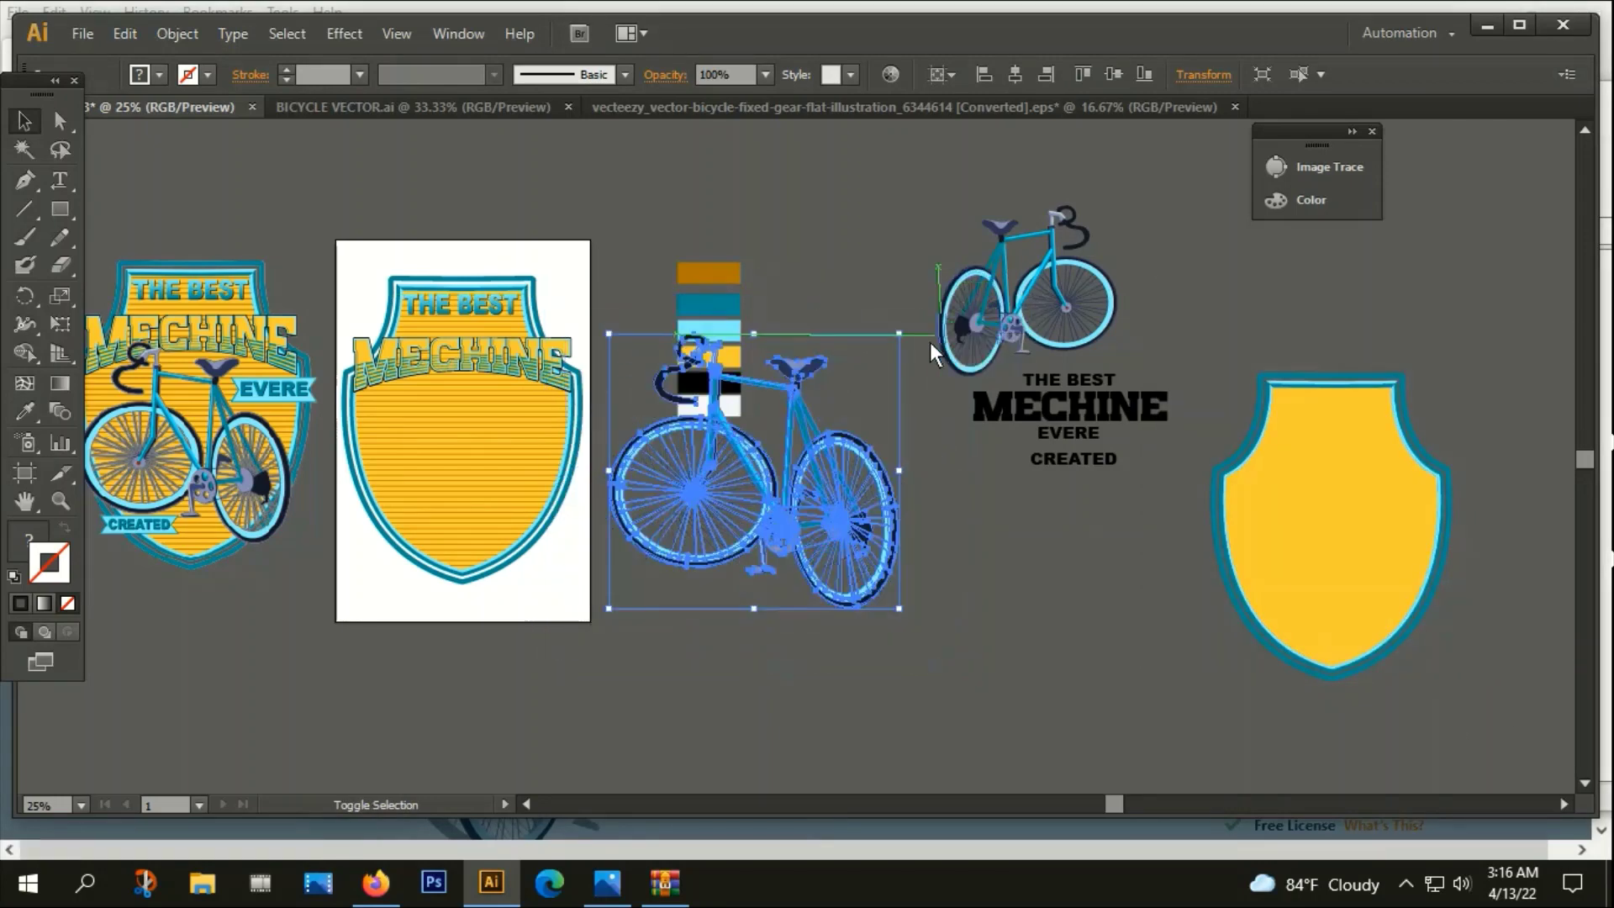
mouse_move(888, 588)
left_mouse_down()
mouse_move(852, 543)
mouse_move(866, 572)
left_mouse_up()
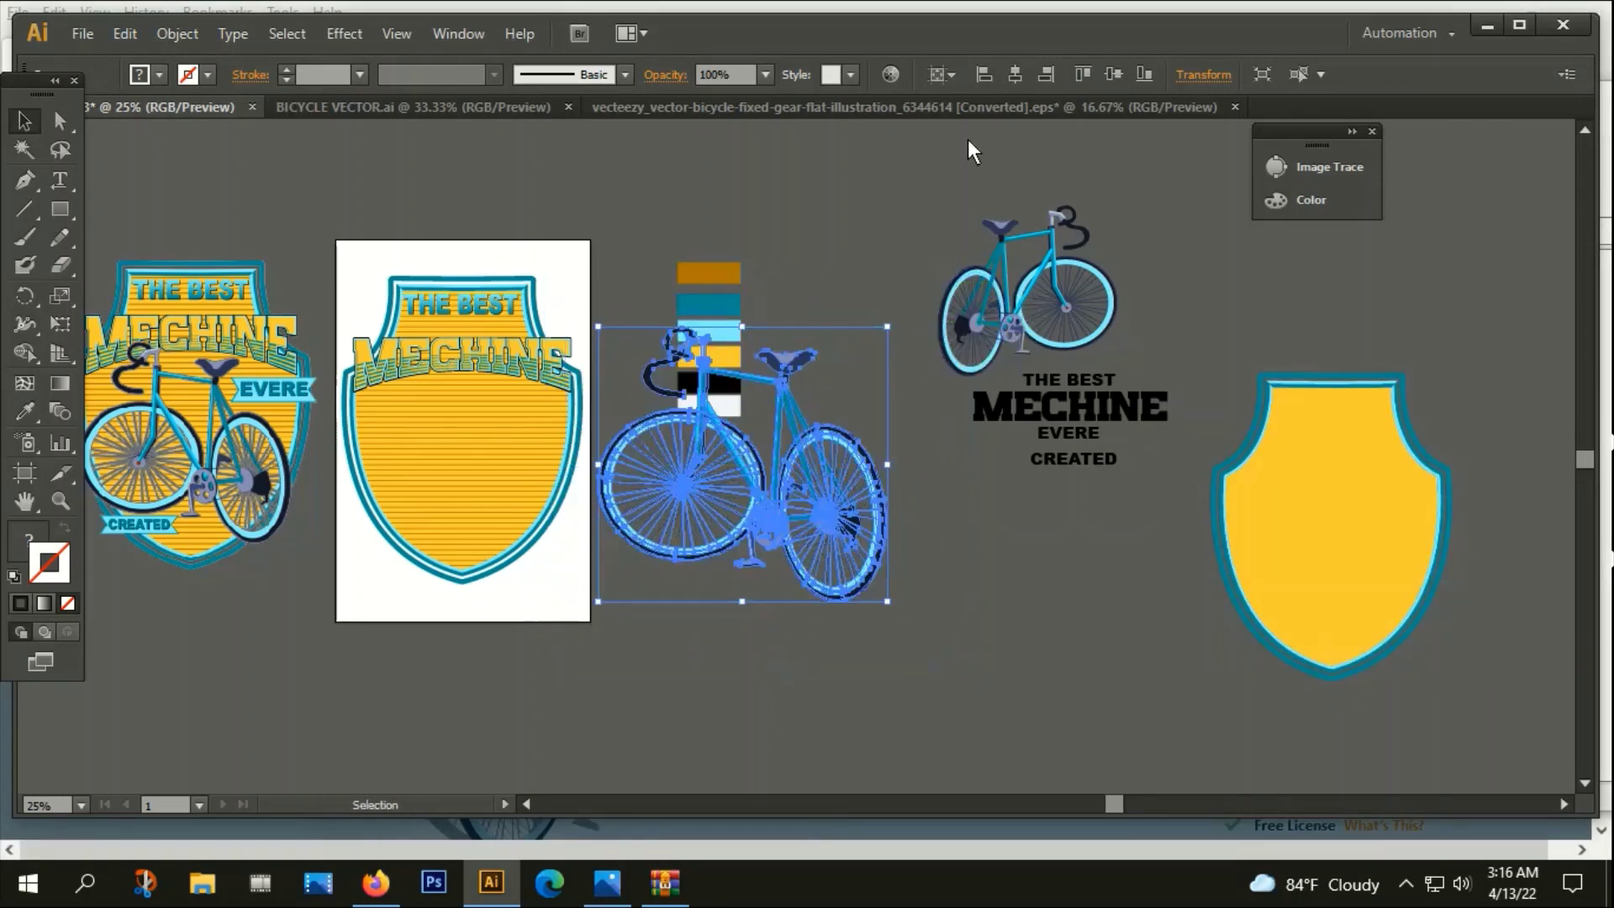
left_click(1012, 76)
left_click(1107, 80)
scroll(447, 330, "up", 1)
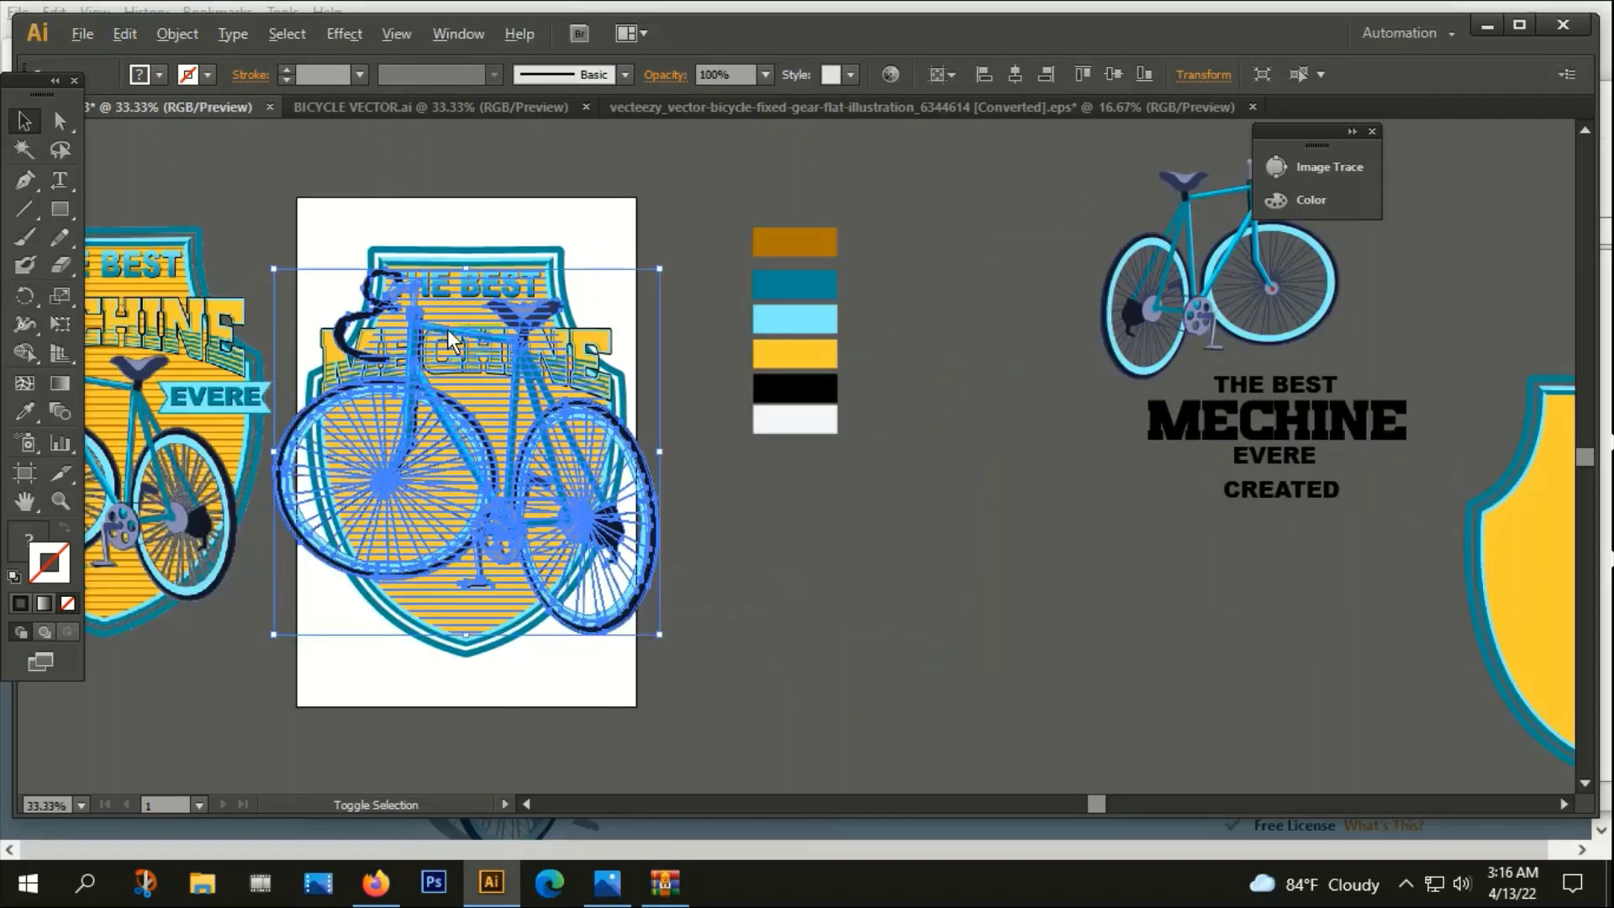
Resize the bicycle to roughly the shield's width and position it over the shield, just below the MECHINE lettering
left_click_drag(658, 268, 606, 357)
scroll(411, 619, "up", 2)
left_click_drag(424, 422, 407, 473)
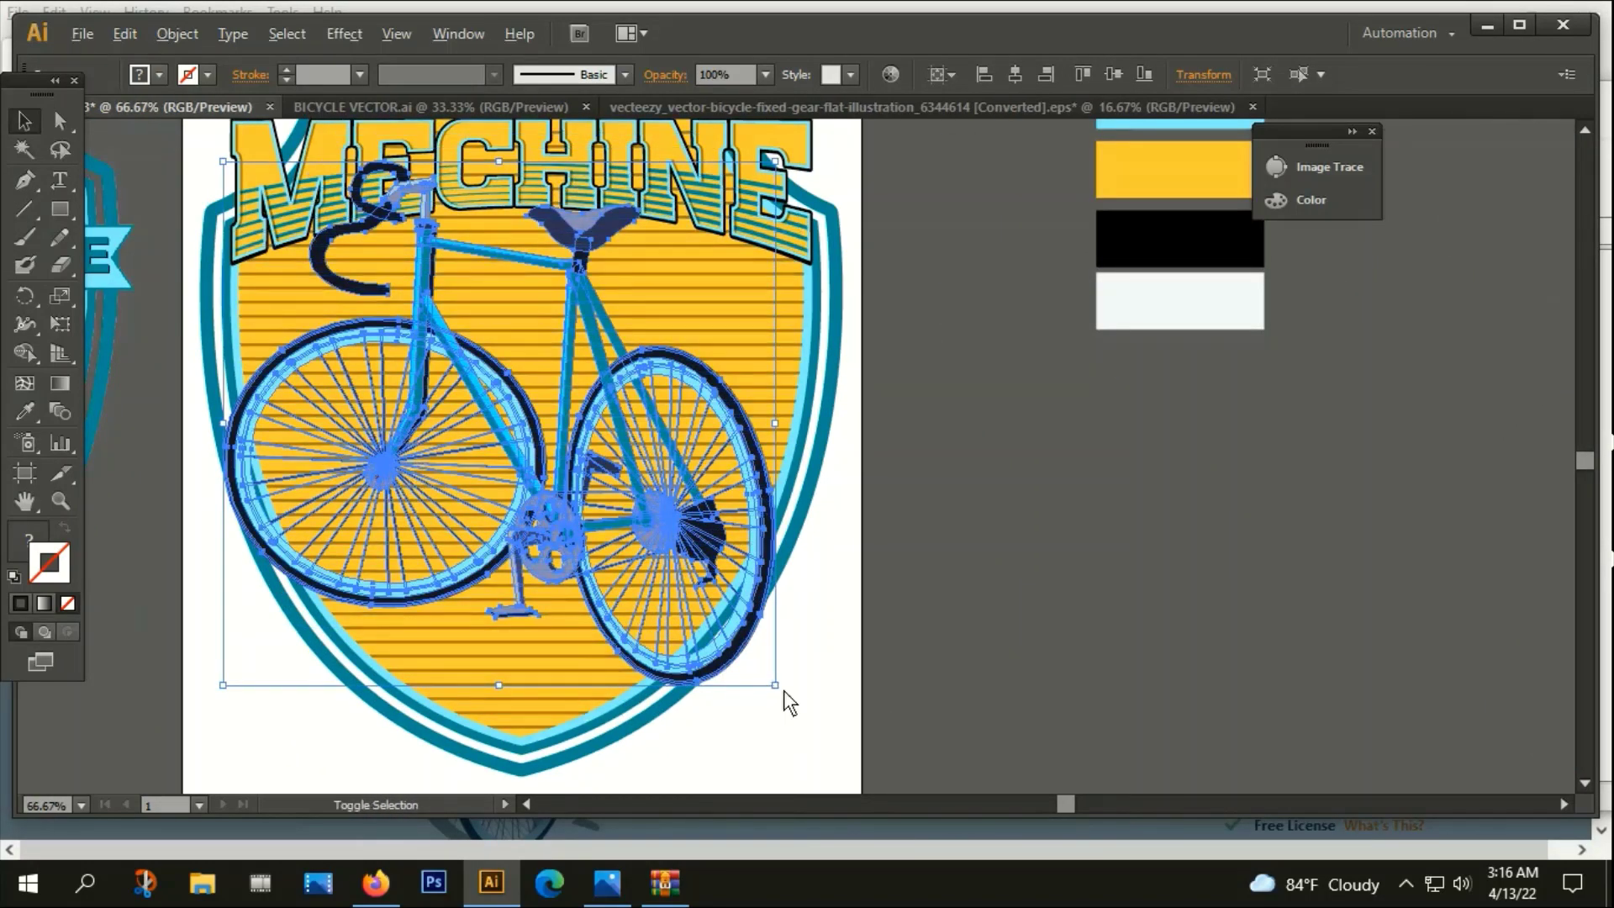
left_click_drag(780, 687, 800, 696)
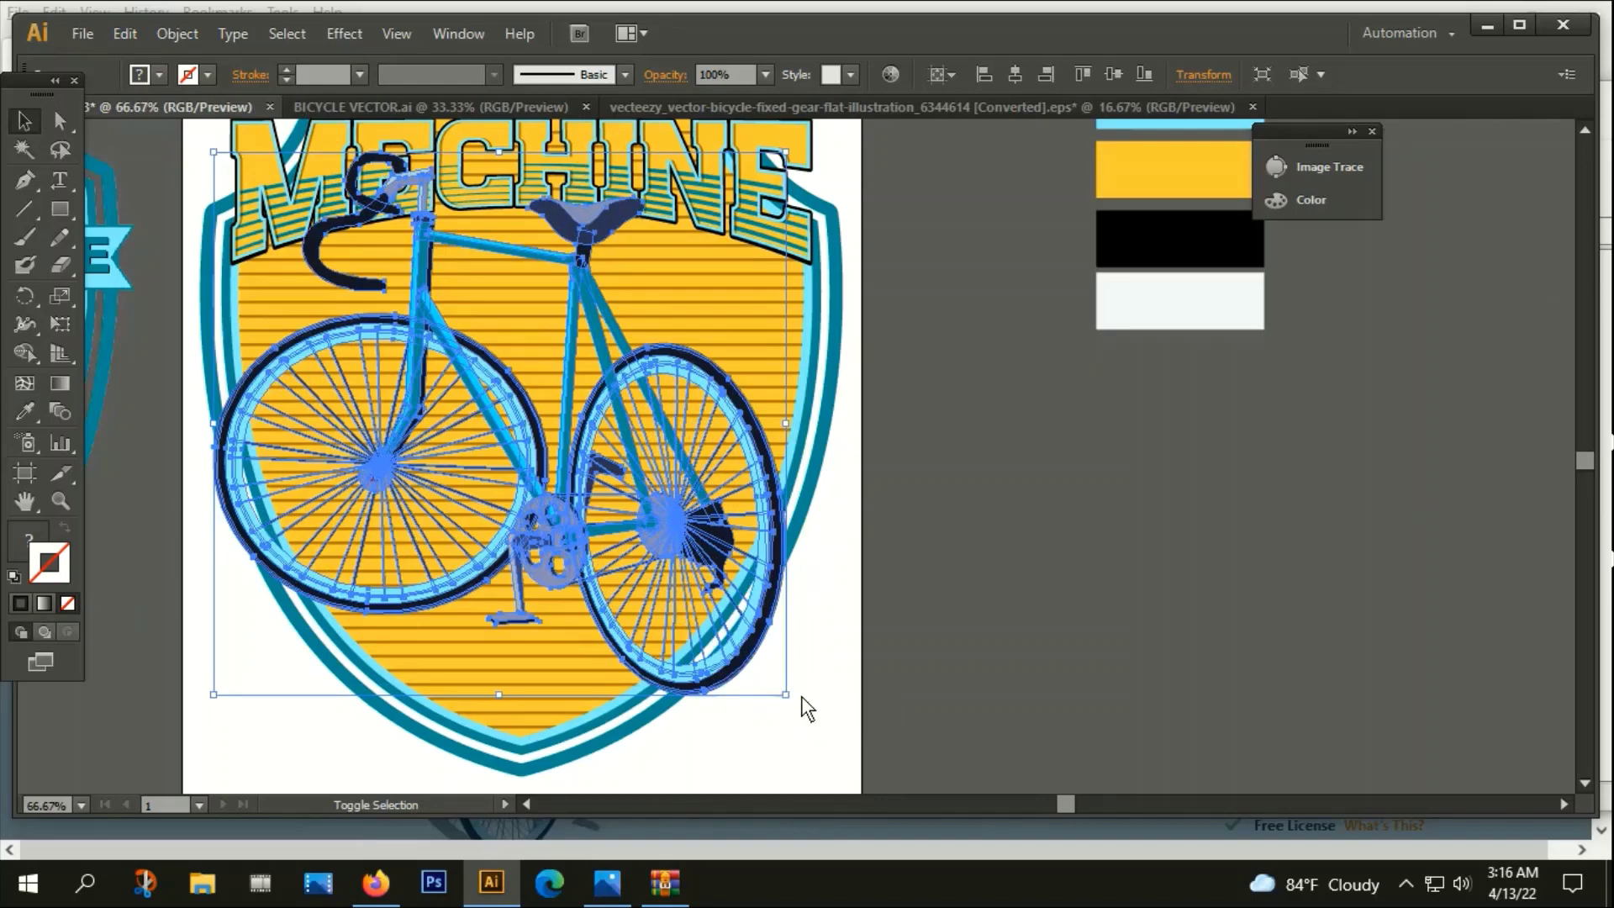
left_click_drag(223, 479, 216, 479)
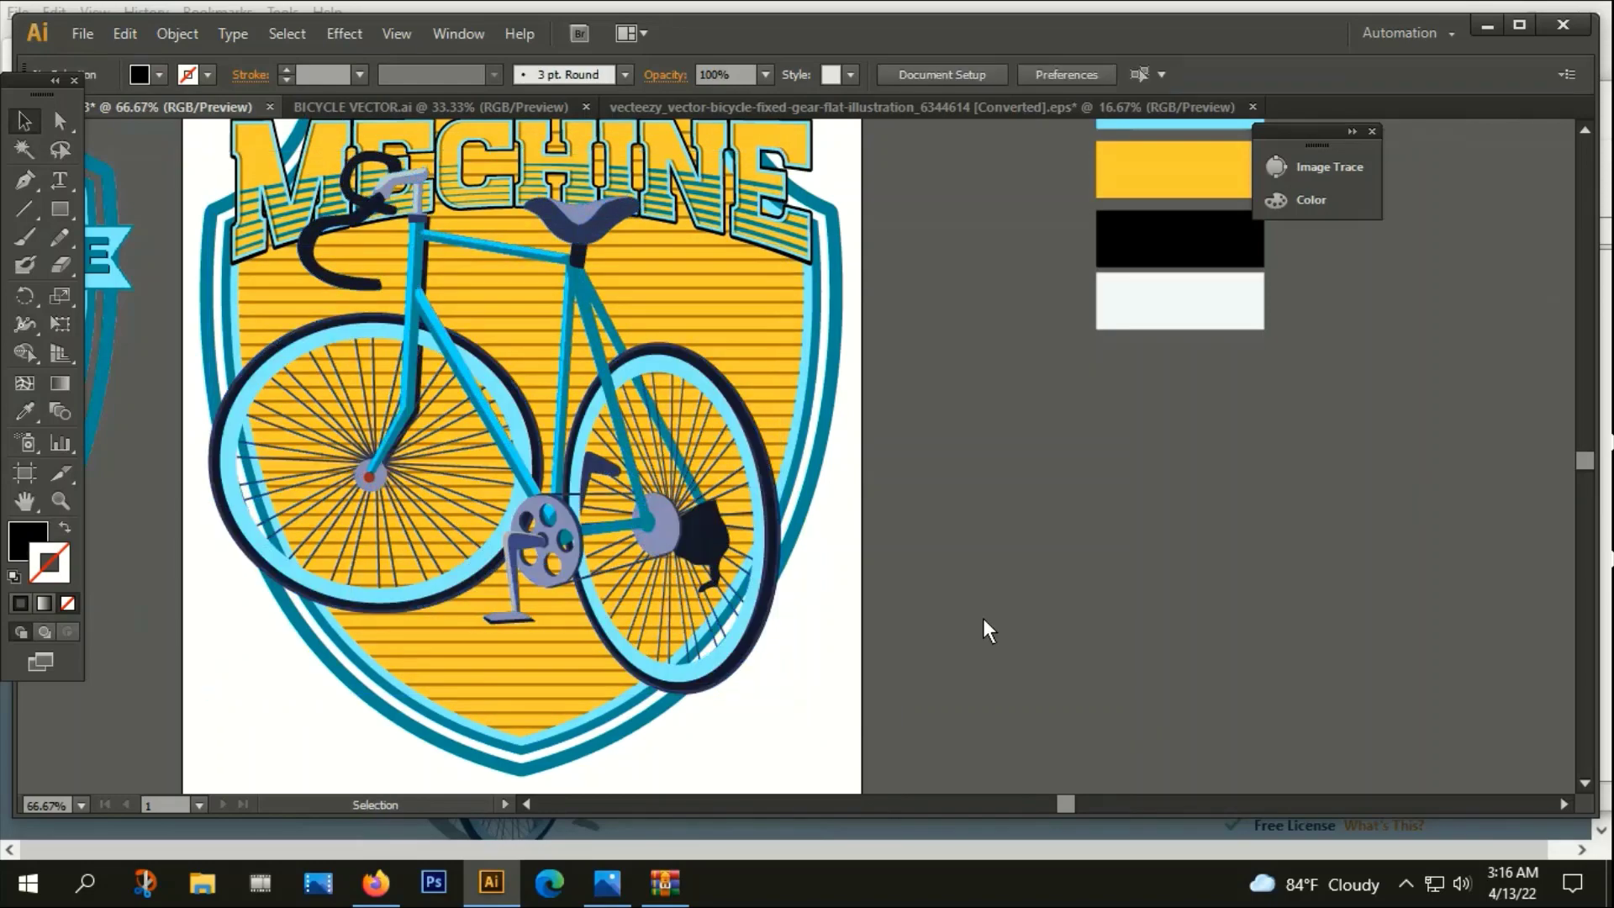
key("ctrl+minus")
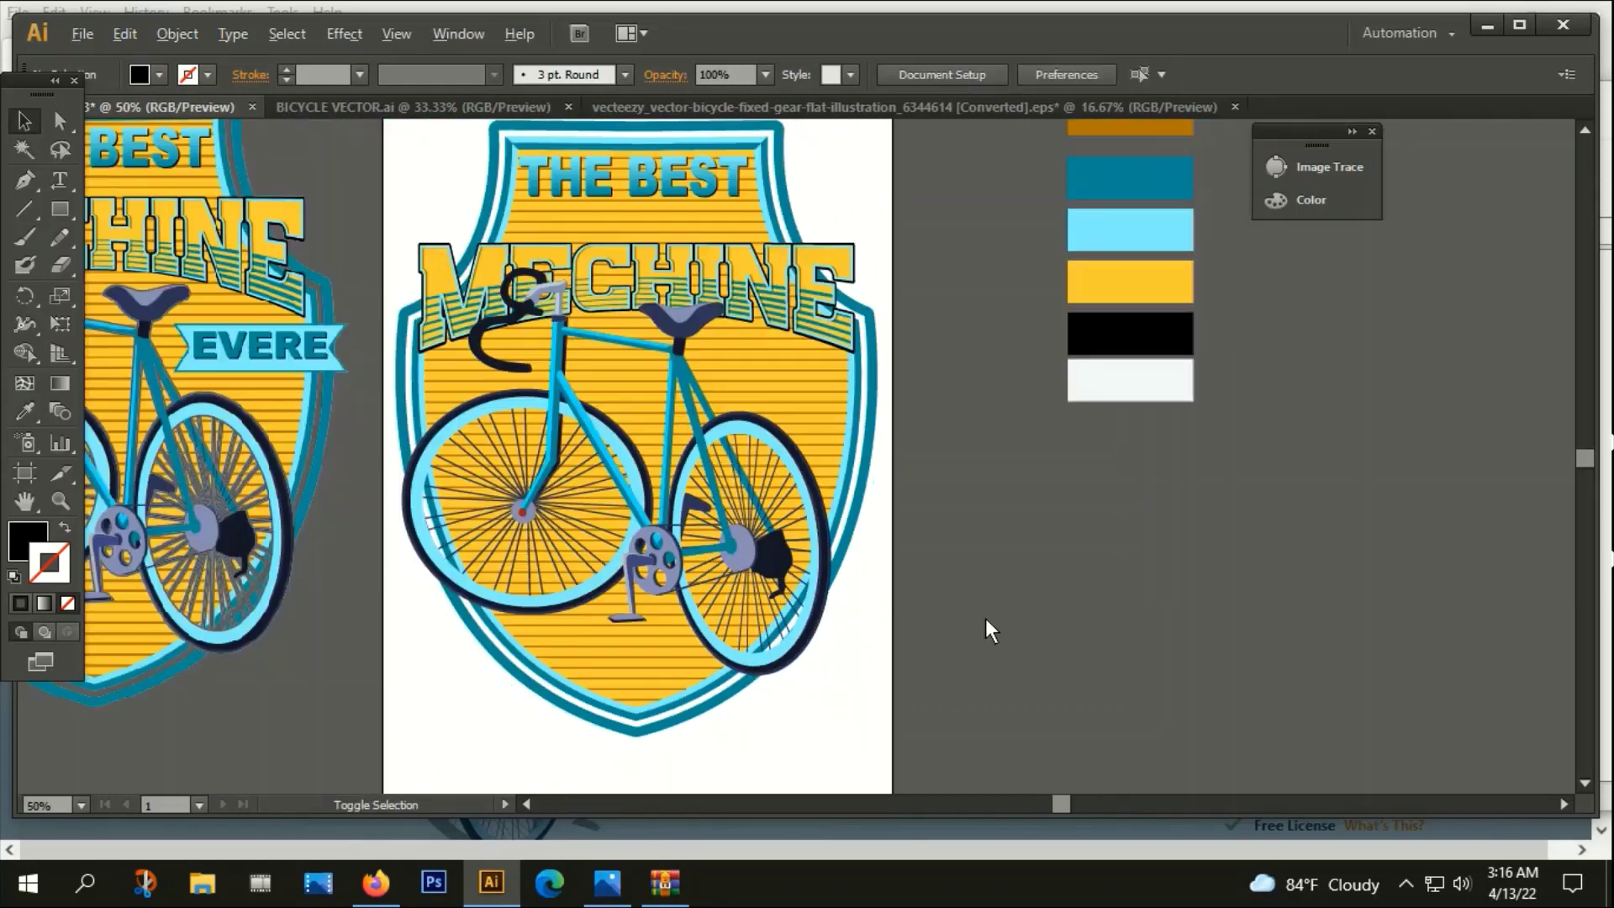
key("ctrl+minus")
key("ctrl+minus")
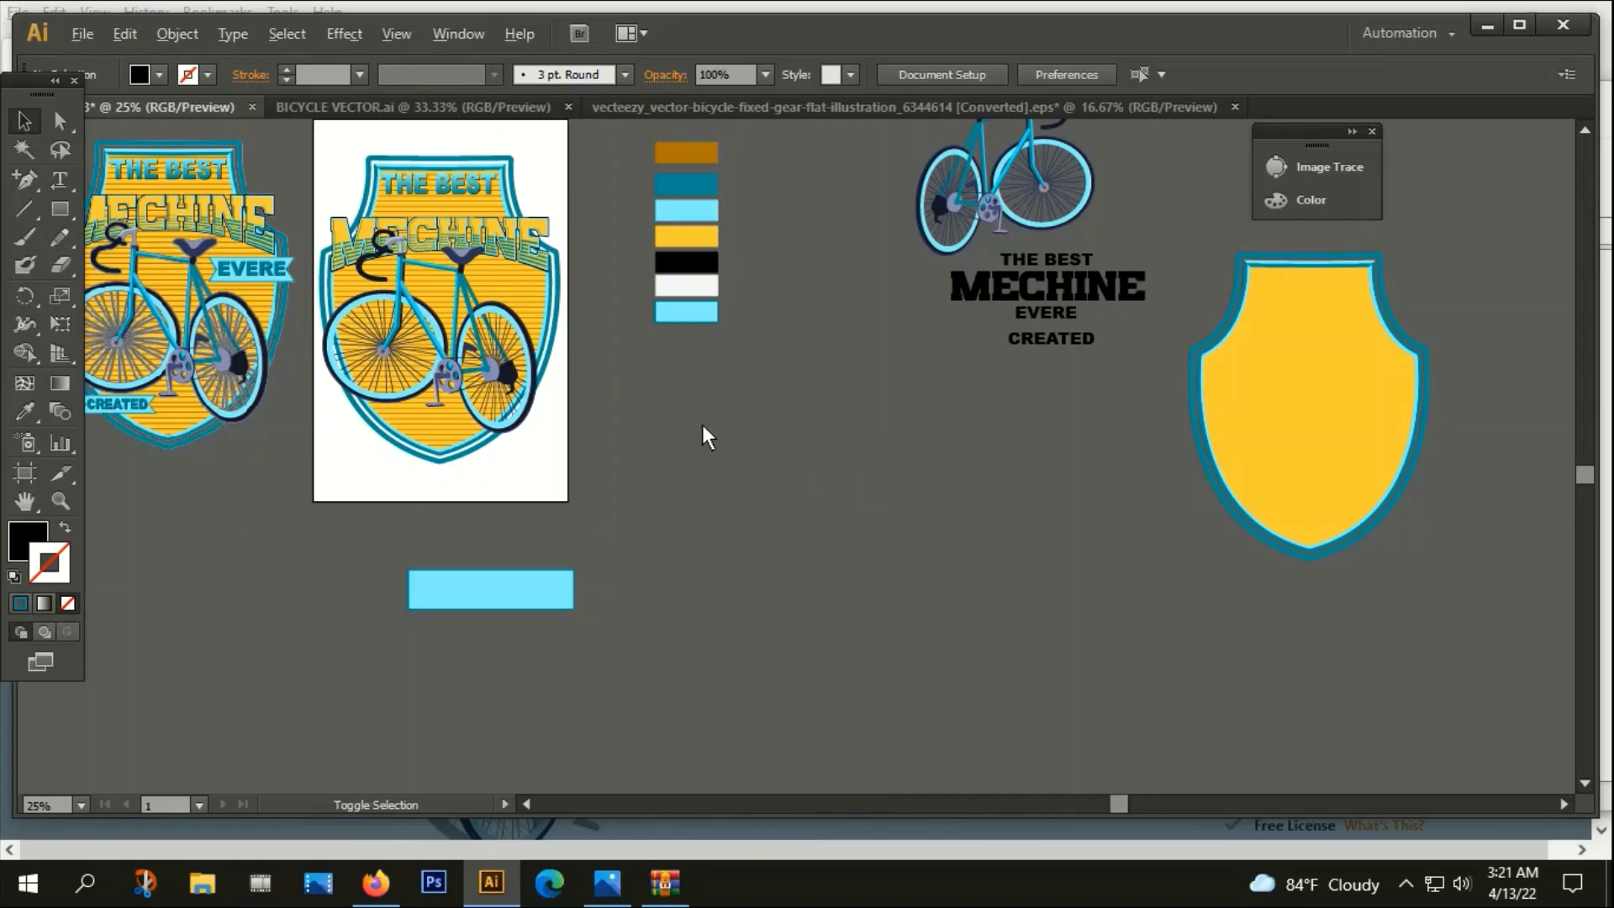
Delete the light blue rectangle below the artboard
key("ctrl+plus")
left_click(521, 670)
key("Delete")
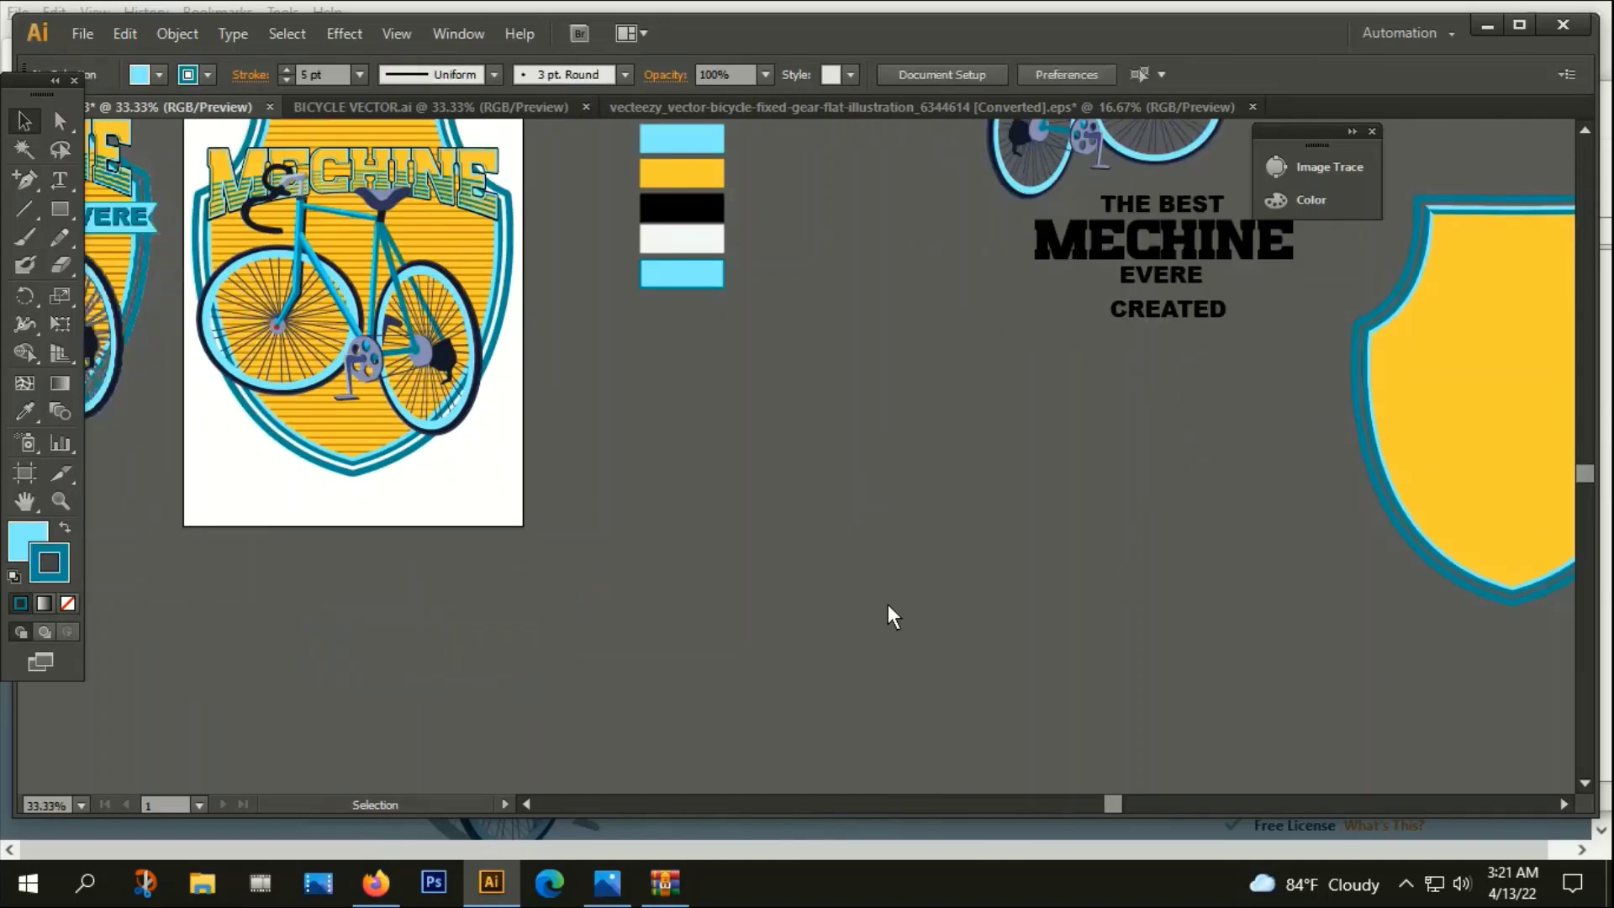
Copy the EVERE text into the empty area beside the artboard and convert the copy to outlines
left_click(1173, 281)
left_click_drag(1173, 281, 703, 383)
key("ctrl+plus")
key("ctrl+plus")
right_click(714, 345)
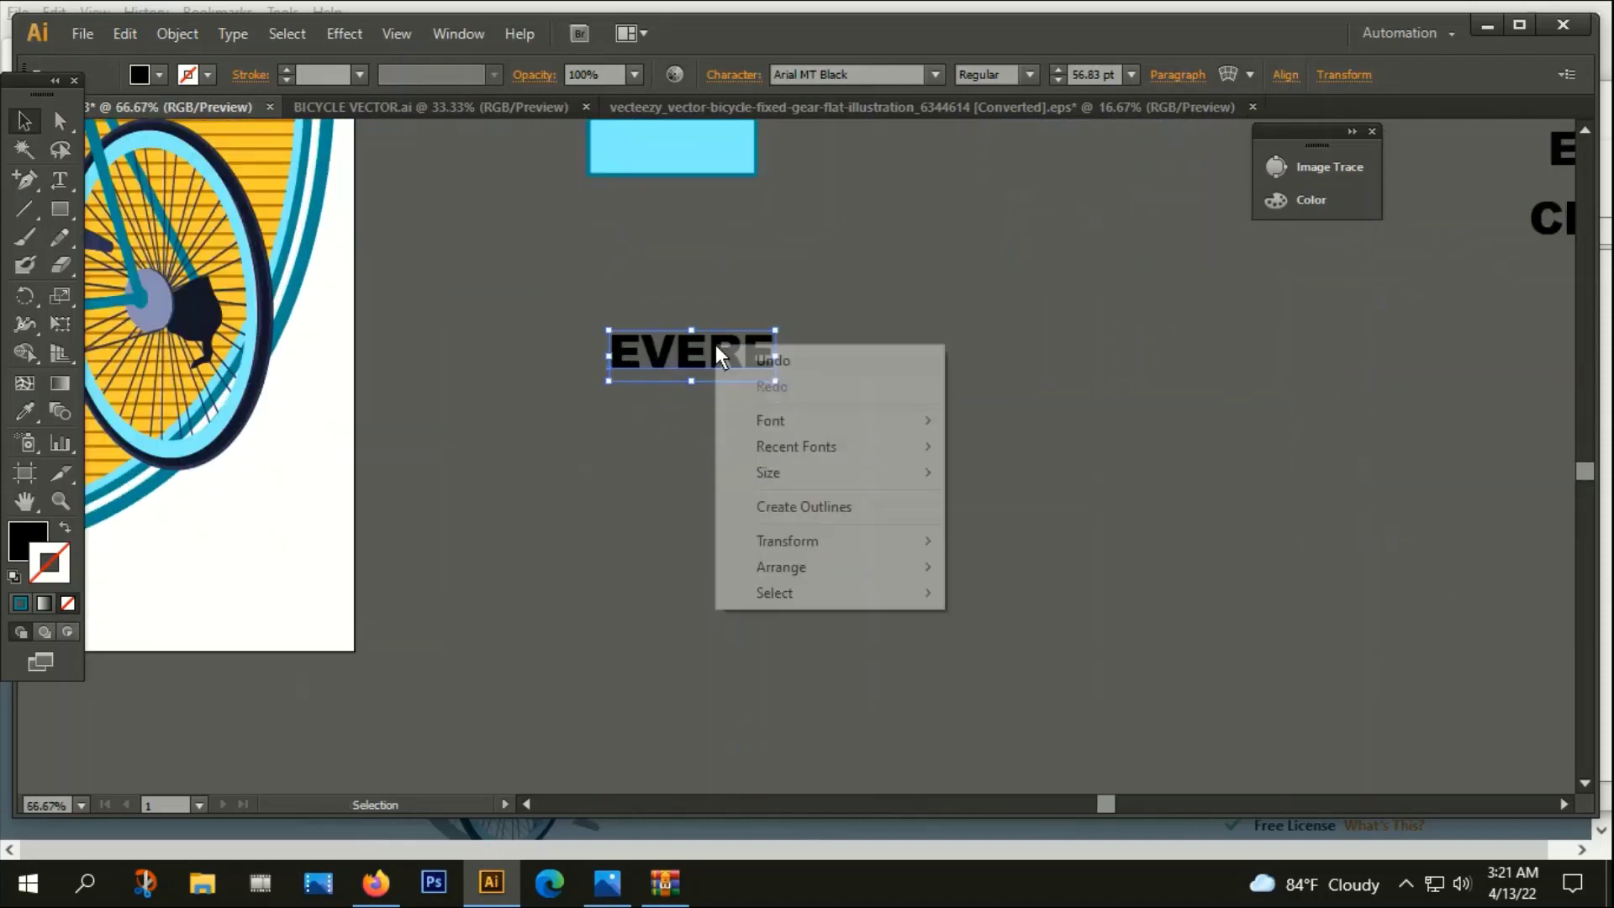
left_click(834, 507)
Enlarge the outlined EVERE lettering to about twice its size and move it farther from the artboard
left_click_drag(775, 331, 870, 309)
left_click(810, 412)
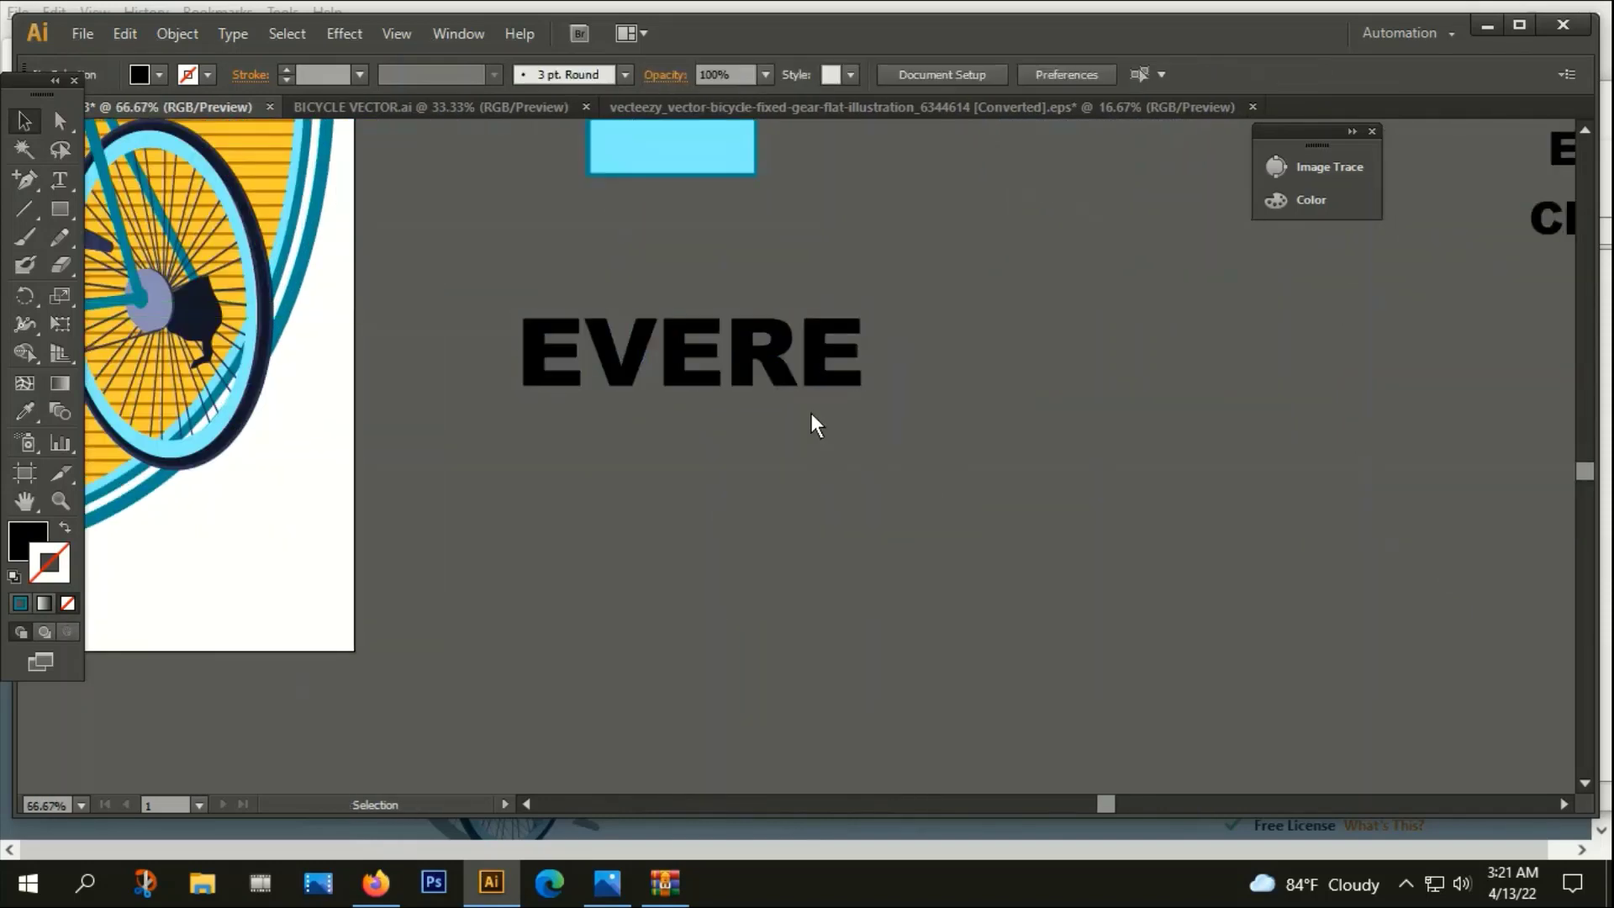
left_click_drag(790, 362, 1021, 326)
left_click(1007, 410)
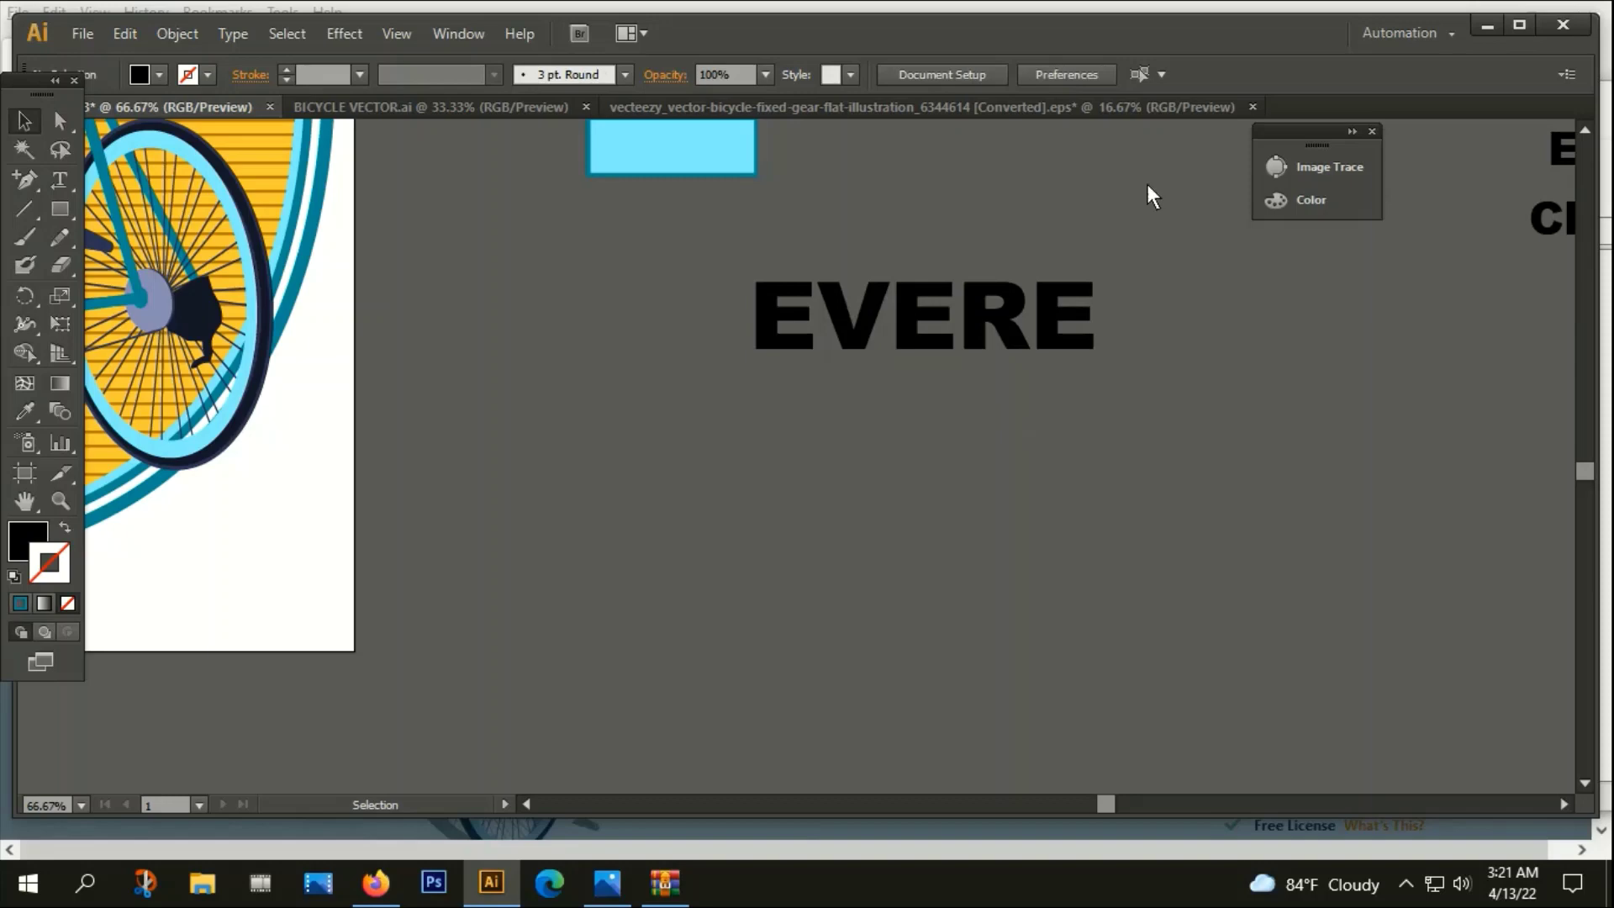
Draw a black rectangle about 6.43 by 1.64 in below the outlined EVERE lettering
left_click(60, 209)
scroll(547, 422, "down", 2)
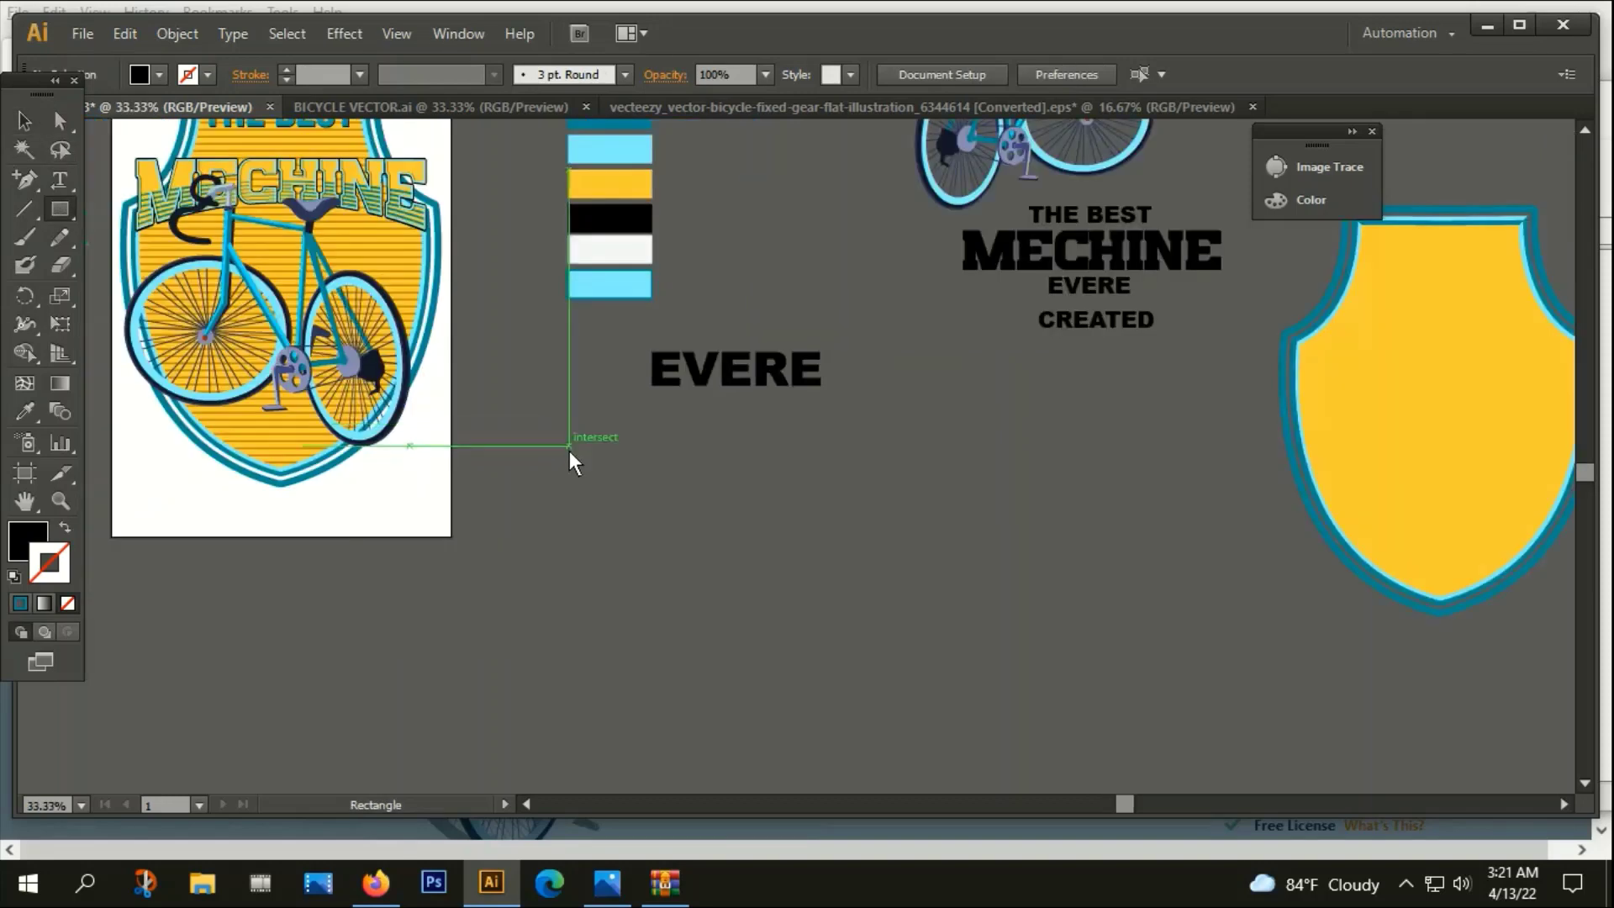
mouse_move(568, 446)
left_mouse_down()
mouse_move(690, 494)
mouse_move(750, 493)
left_mouse_up()
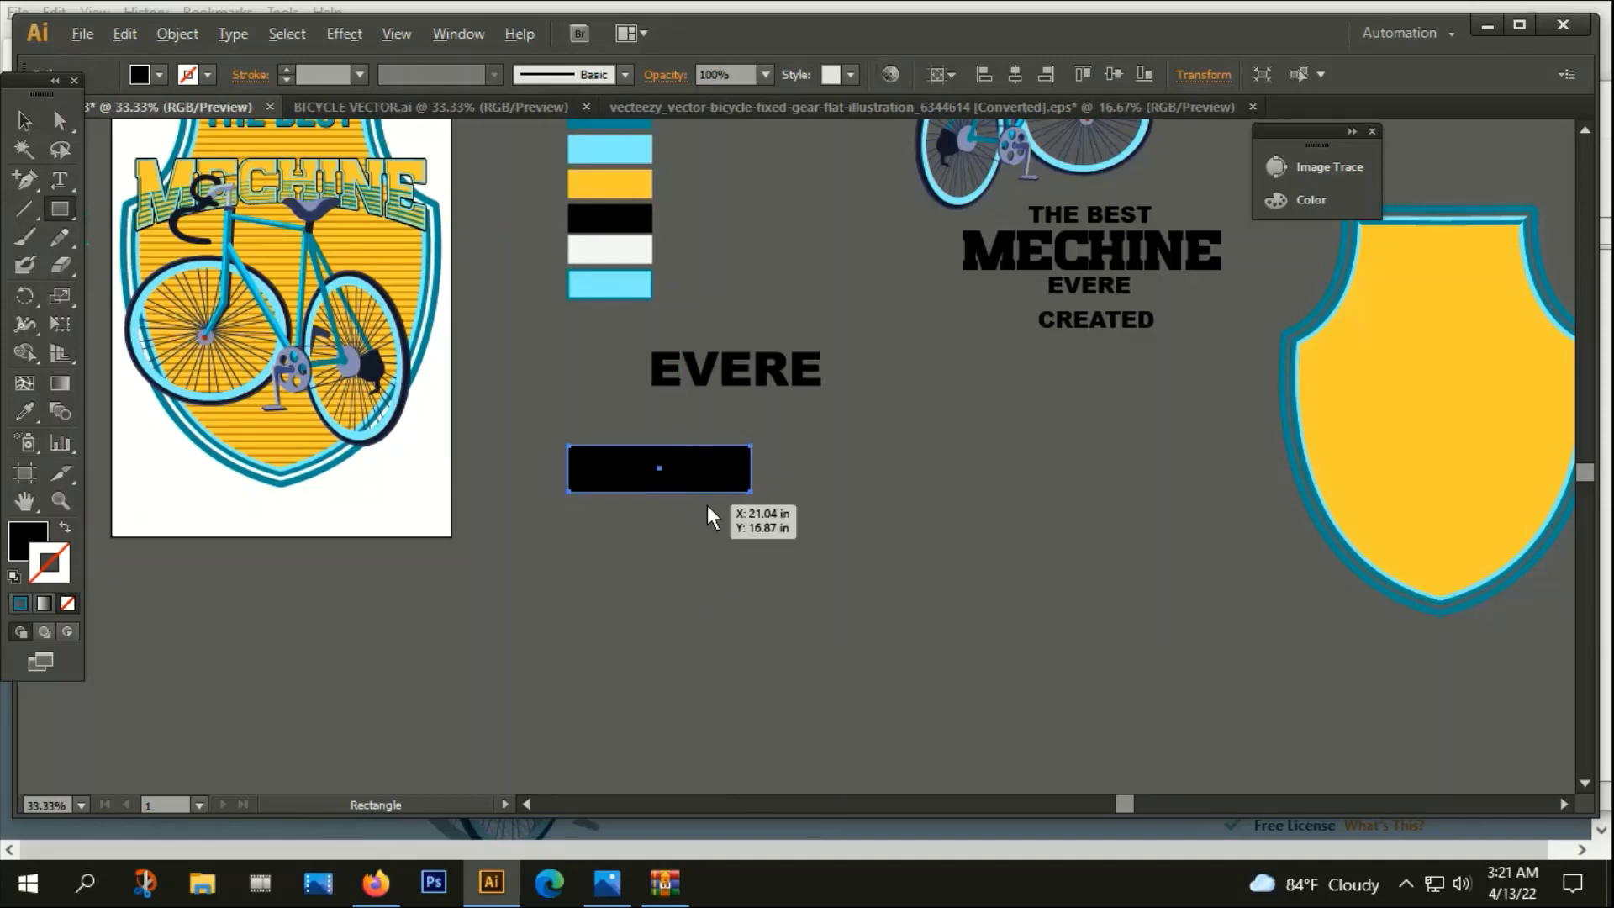
Add an anchor point at the middle of each short side of the black rectangle
left_click(23, 179)
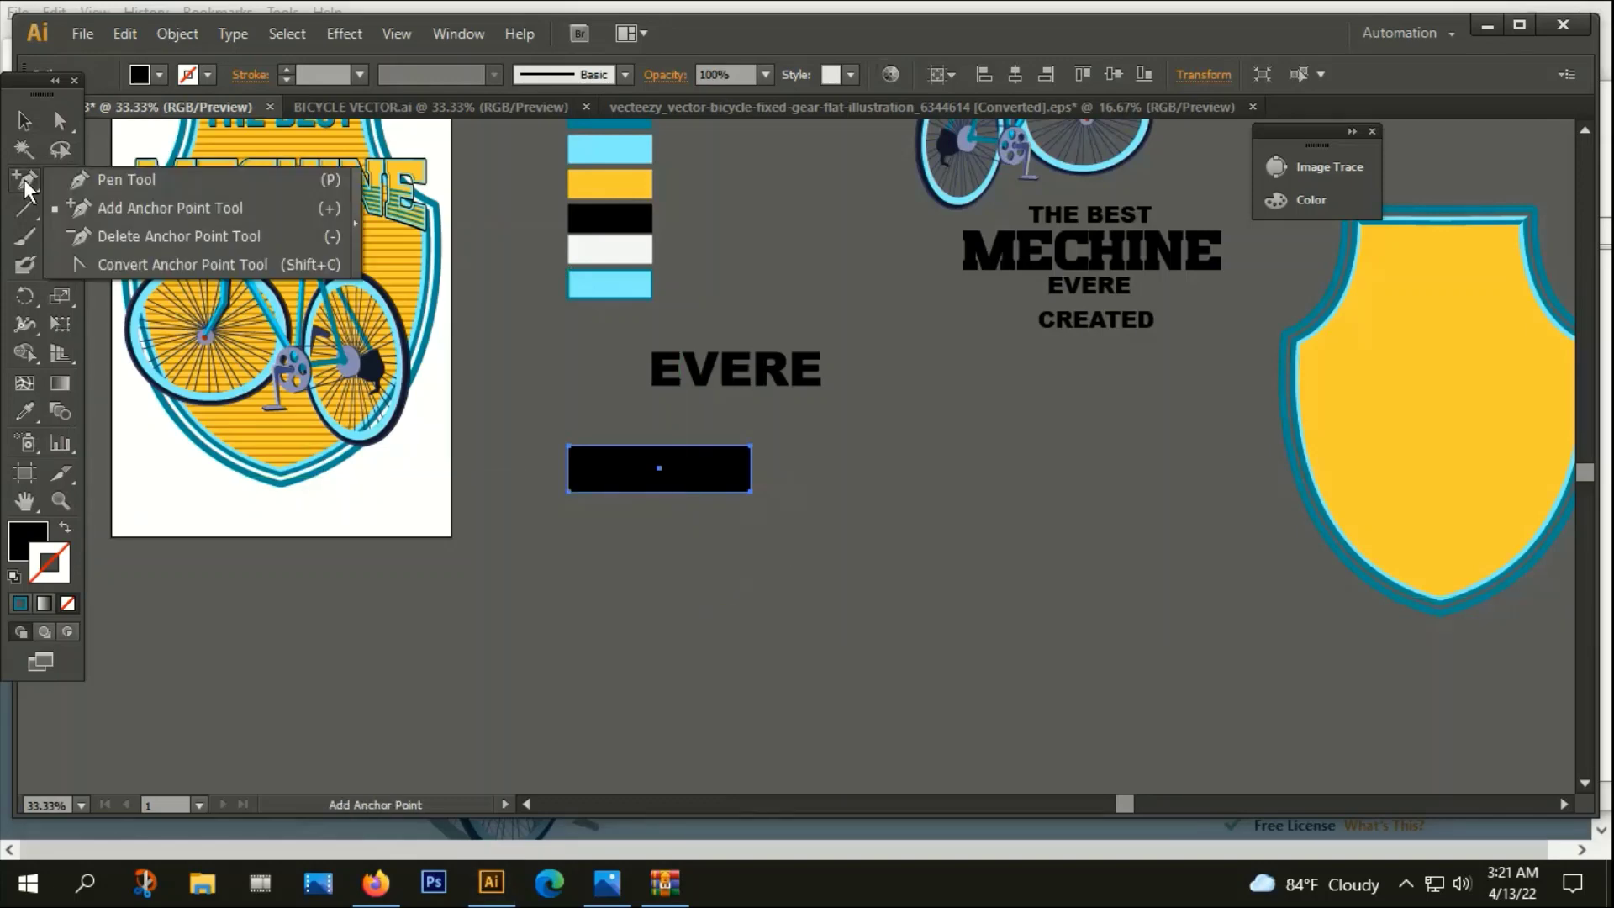
left_click(150, 210)
scroll(626, 503, "up", 1)
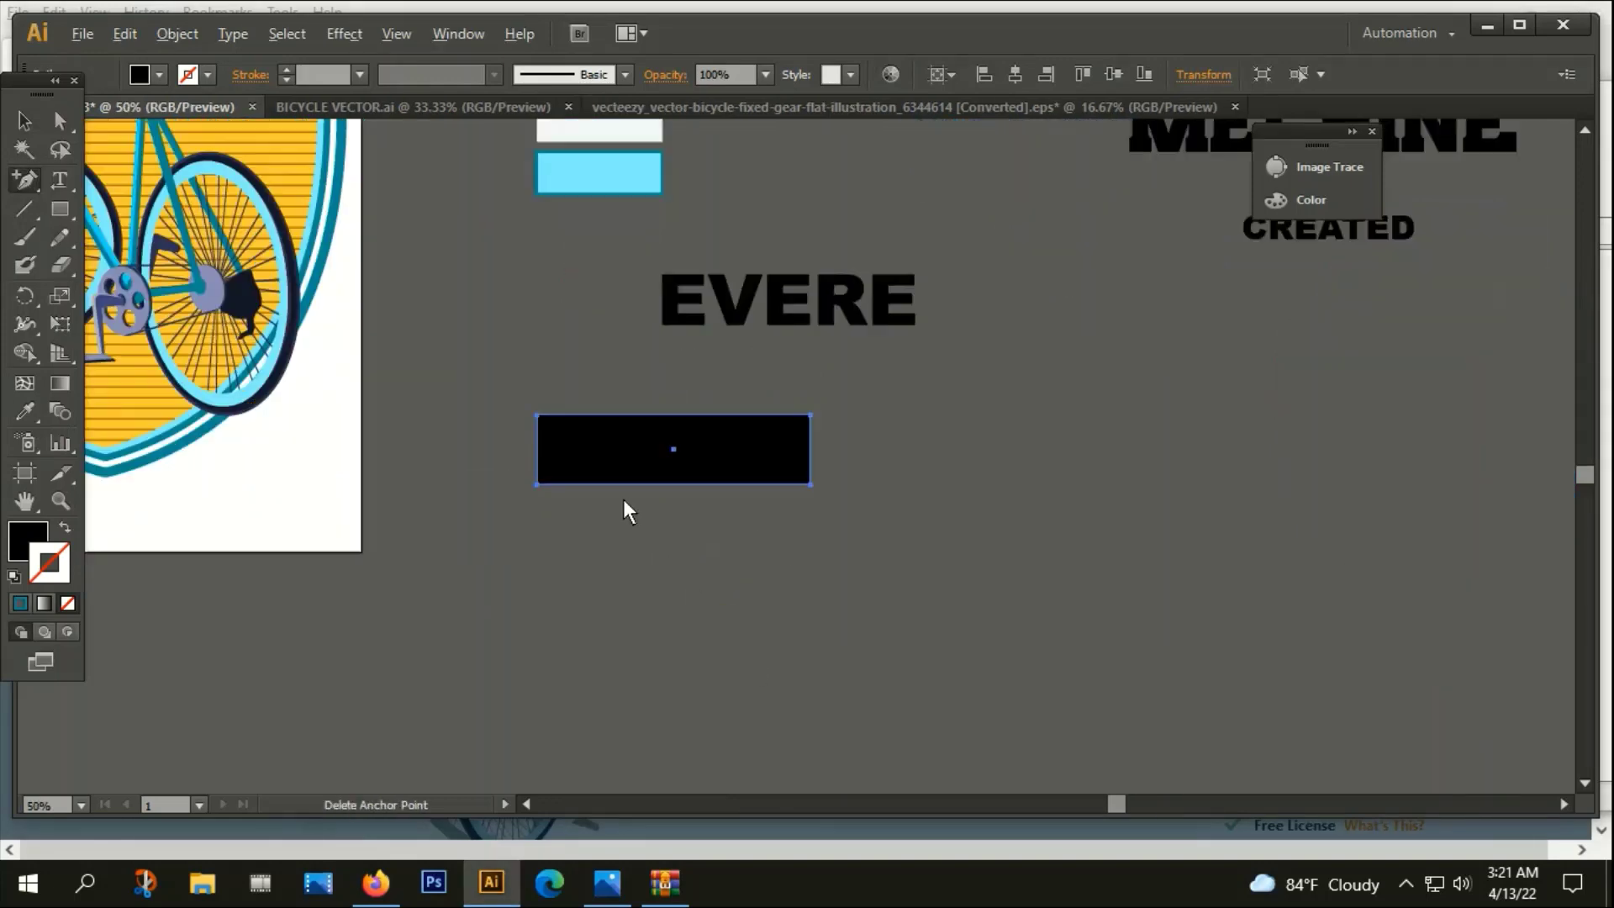
scroll(622, 504, "up", 2)
left_click(452, 399)
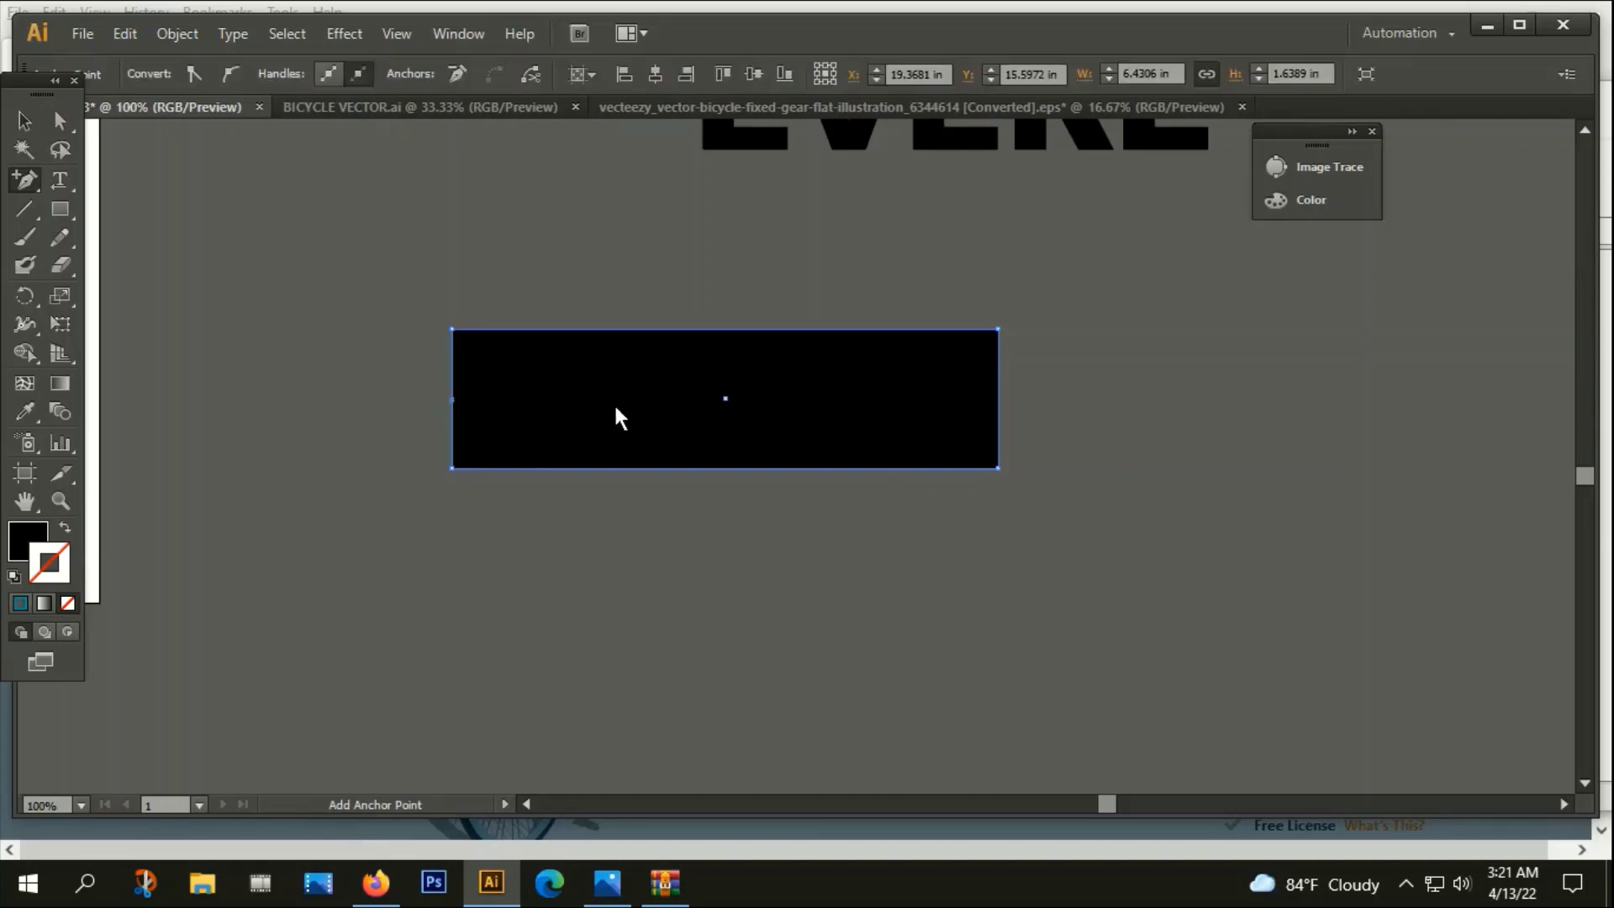
left_click(1000, 401)
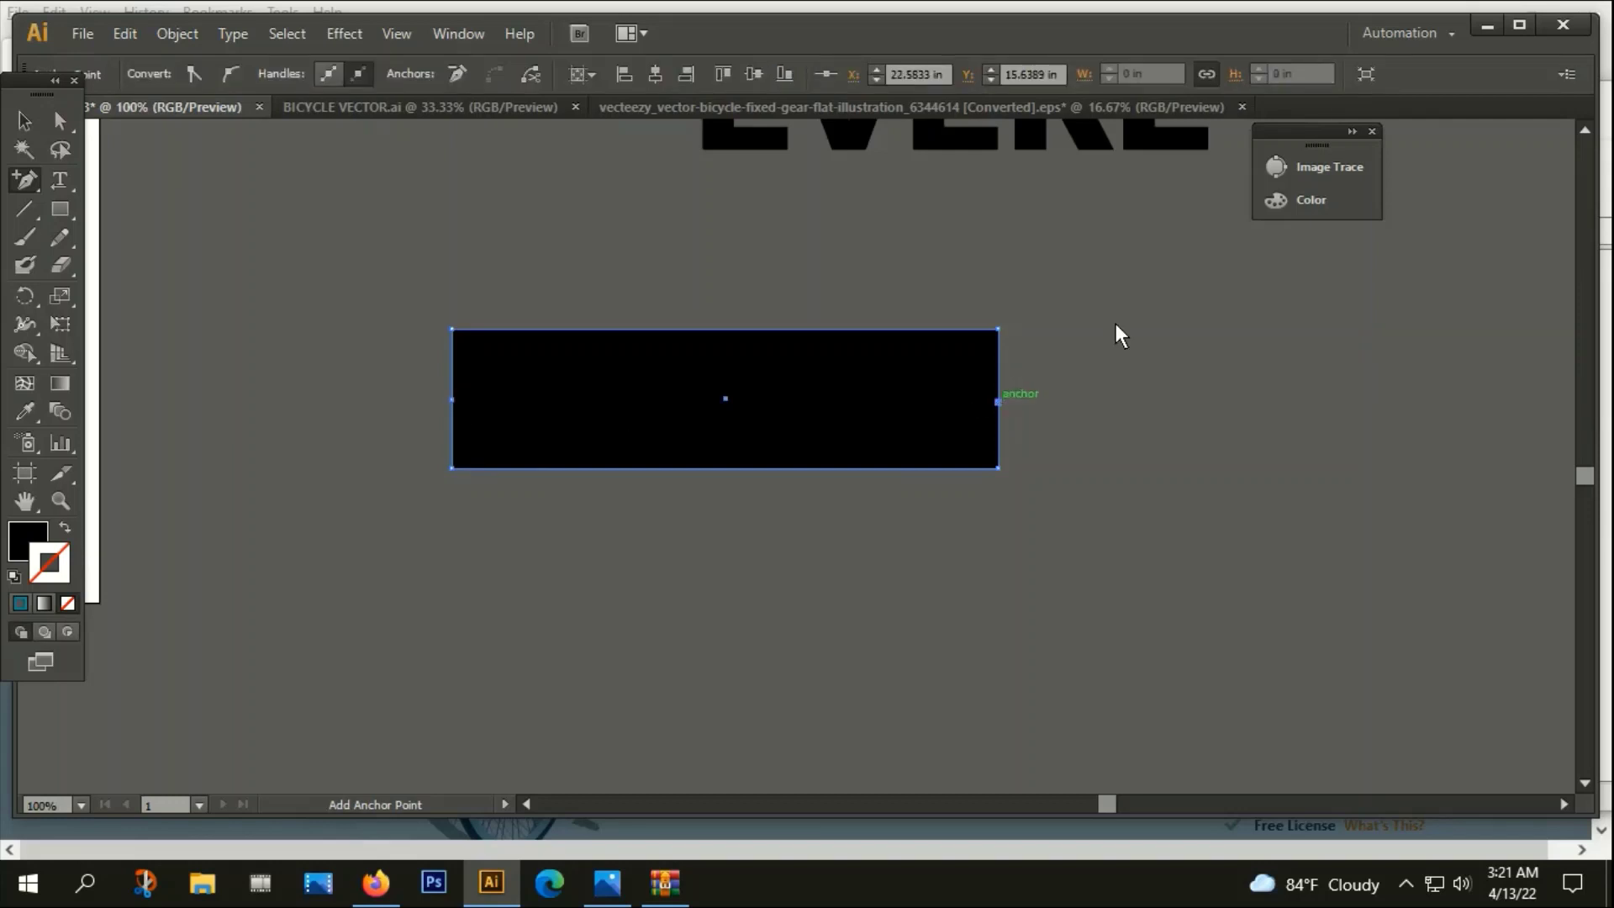
Pull the two added anchor points inward to notch both ends of the rectangle into a ribbon shape
left_click(59, 121)
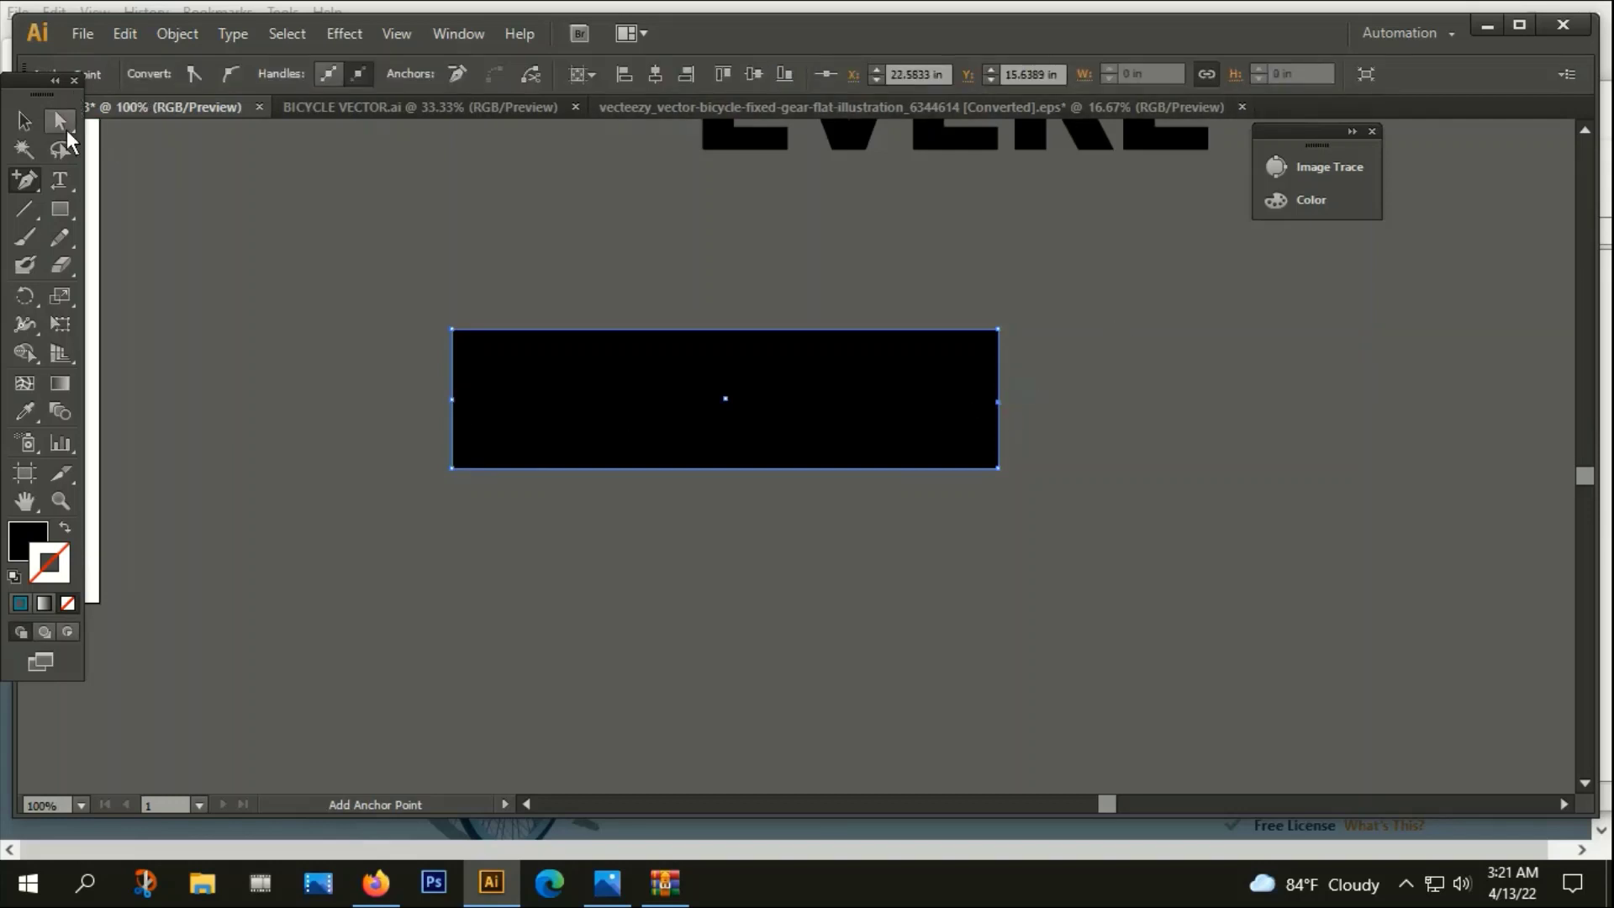
left_click(454, 400)
left_click_drag(455, 401, 513, 398)
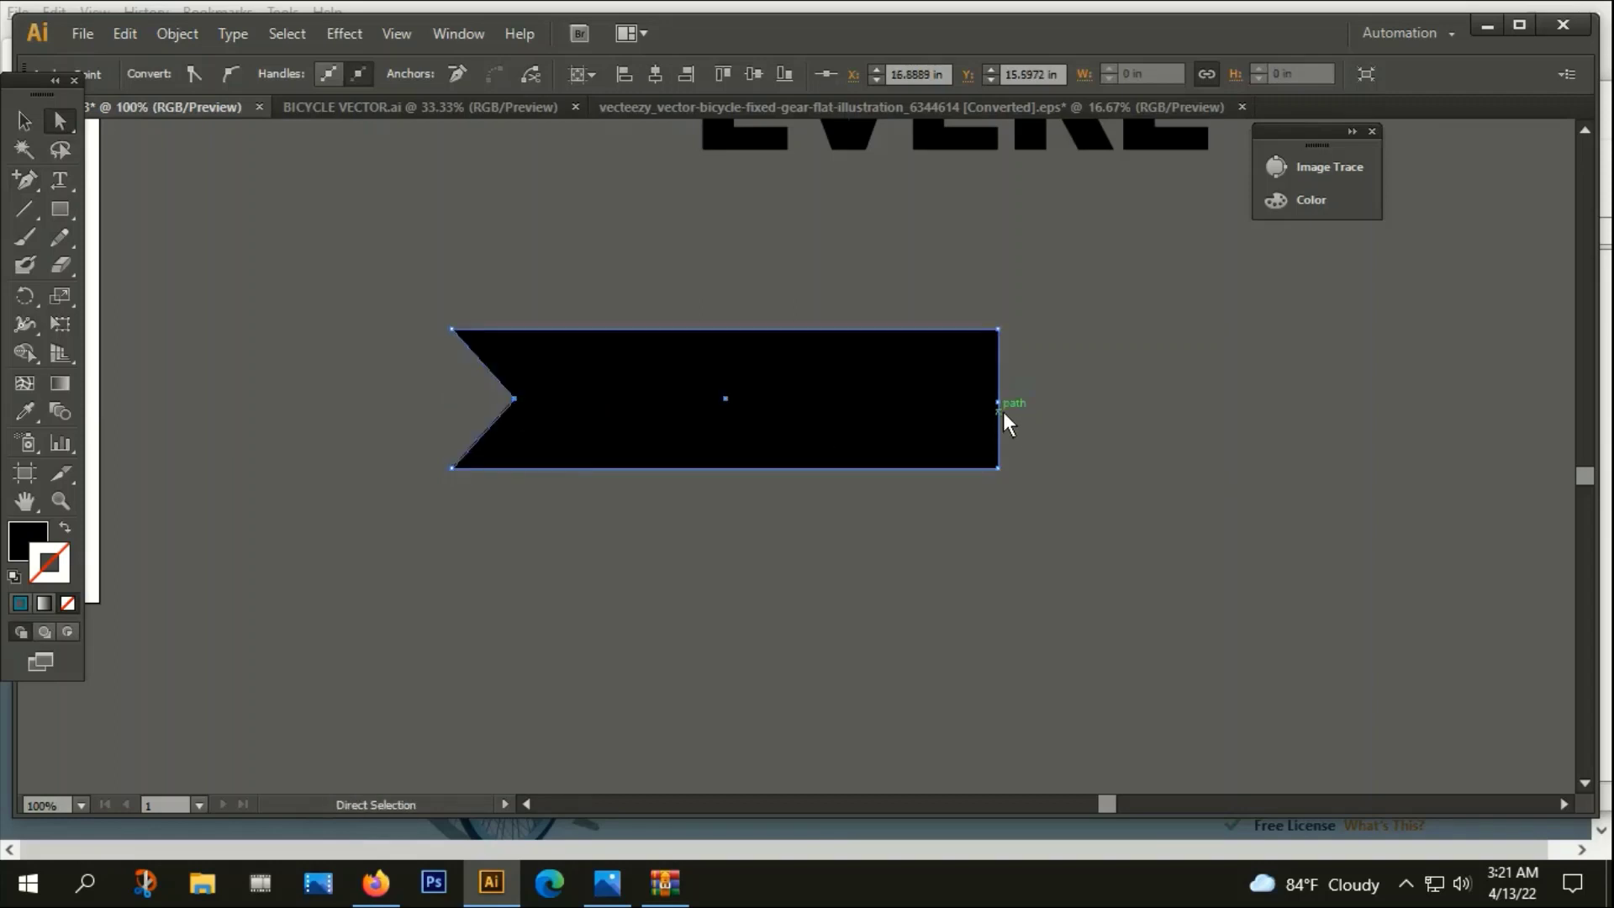
left_click_drag(999, 403, 939, 408)
left_click(1067, 469)
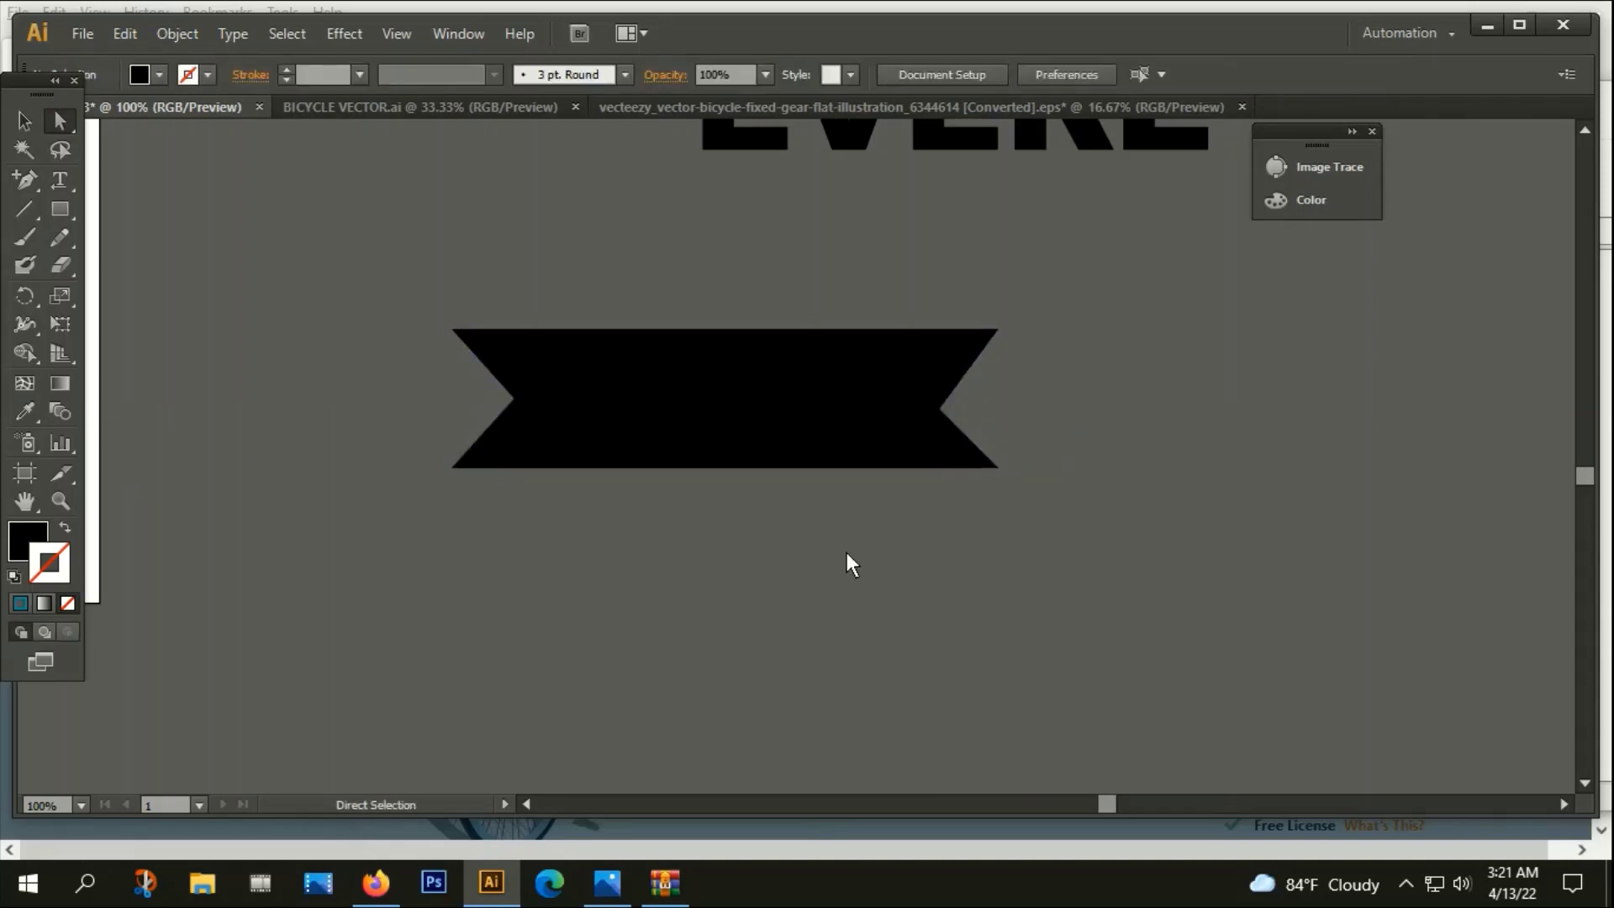
Try to bring the outlined EVERE letters to the front of the stacking order
scroll(845, 552, "down", 2)
left_click(935, 335)
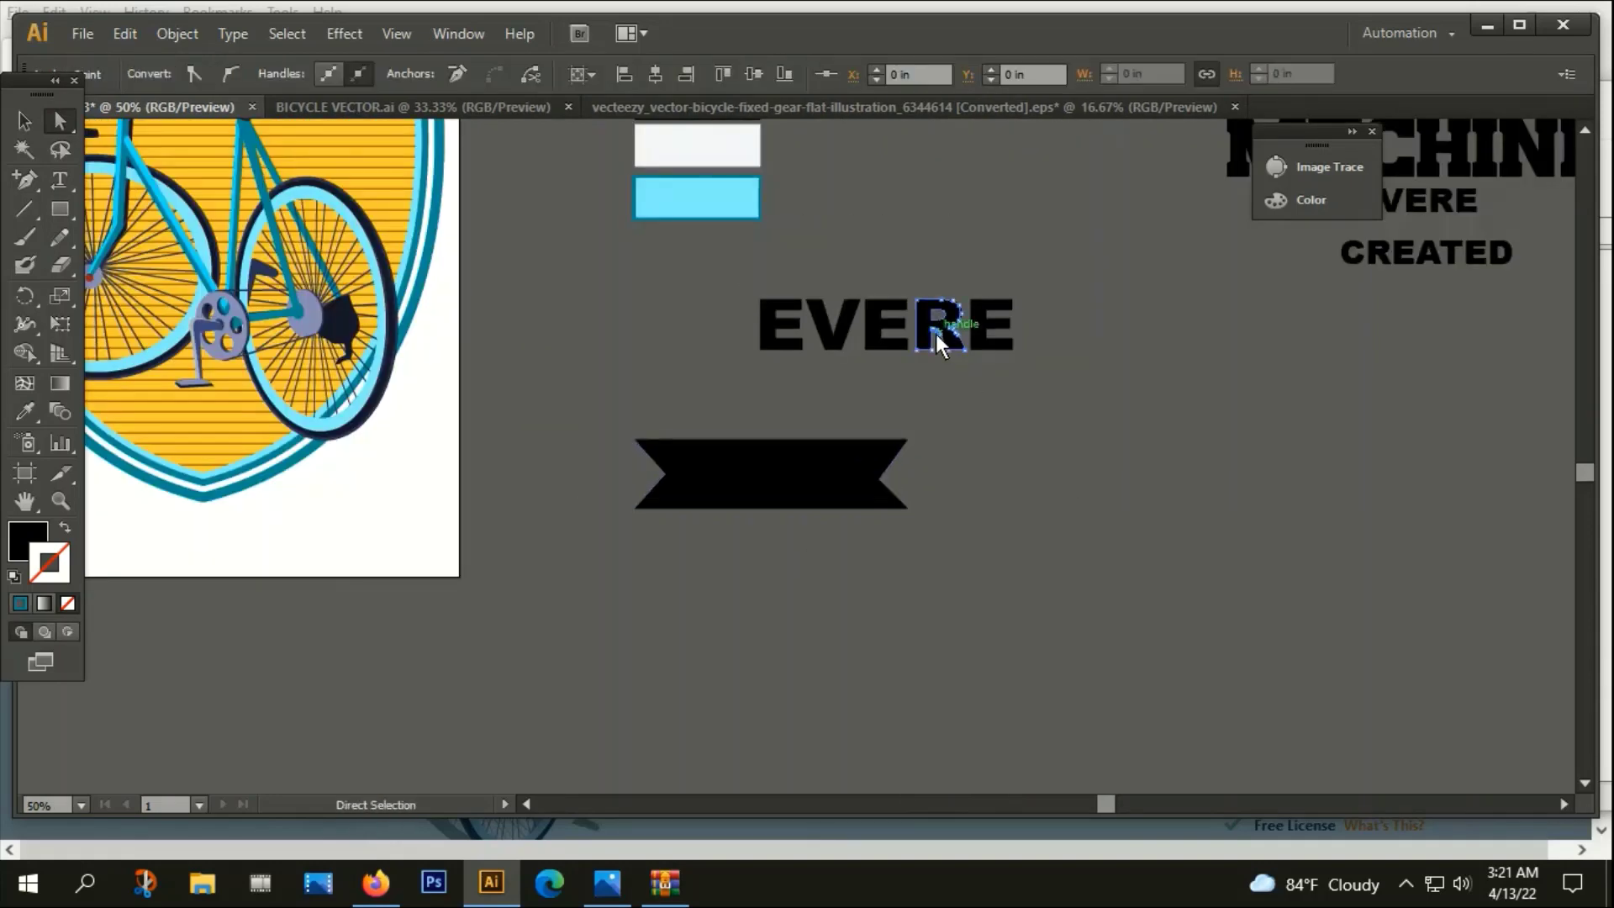
left_click(926, 390)
left_click_drag(778, 360, 1038, 304)
left_click(23, 122)
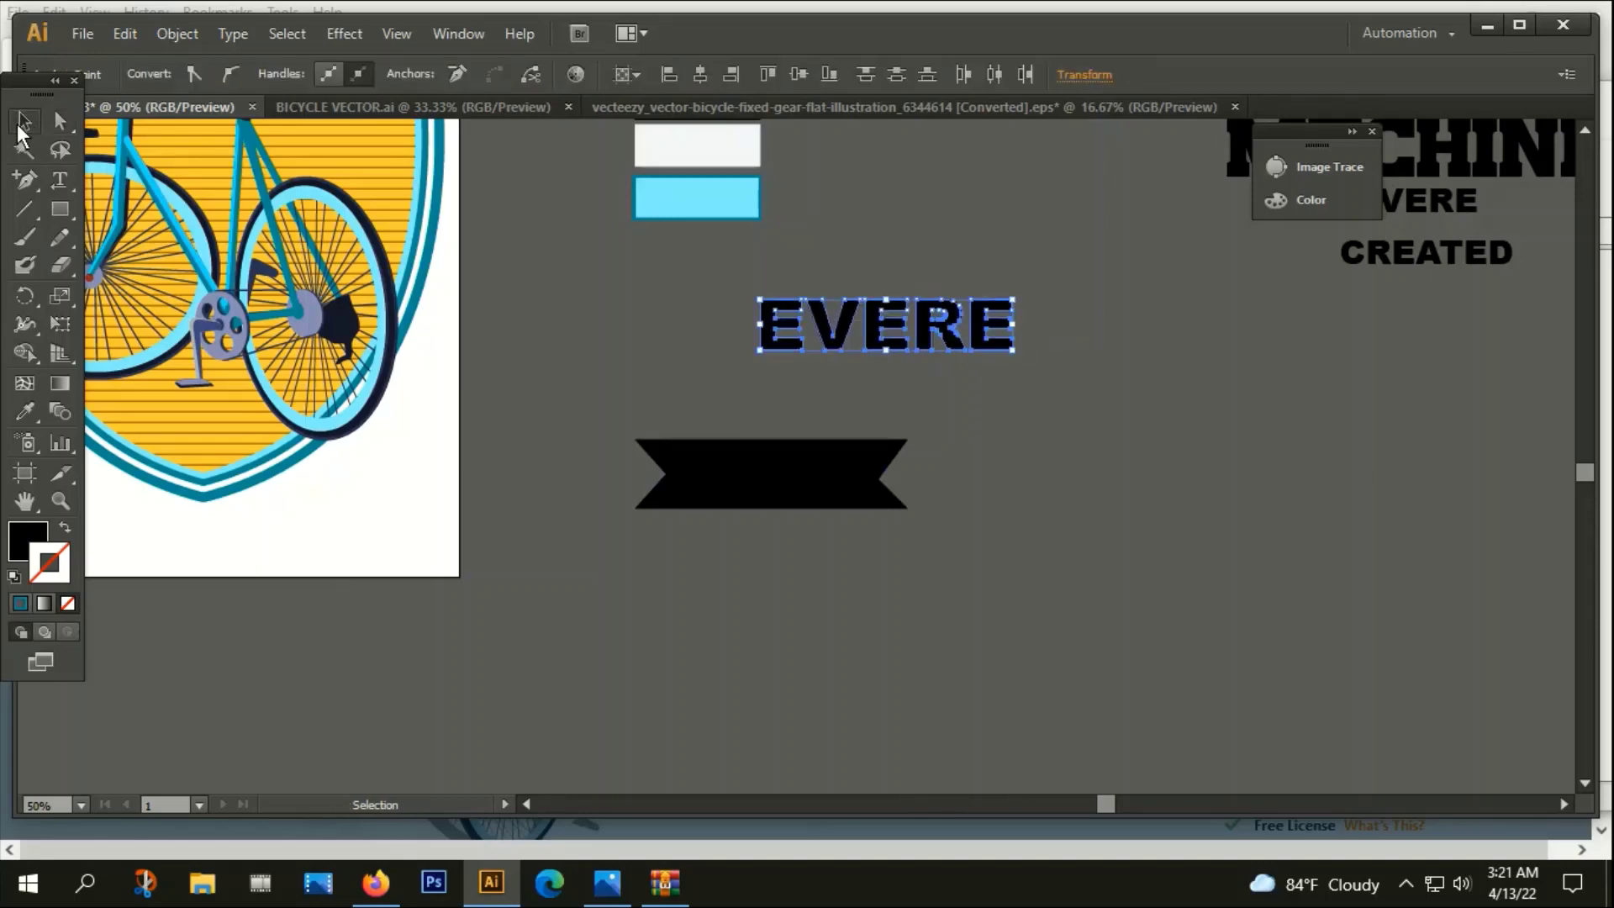
right_click(866, 310)
mouse_move(1007, 640)
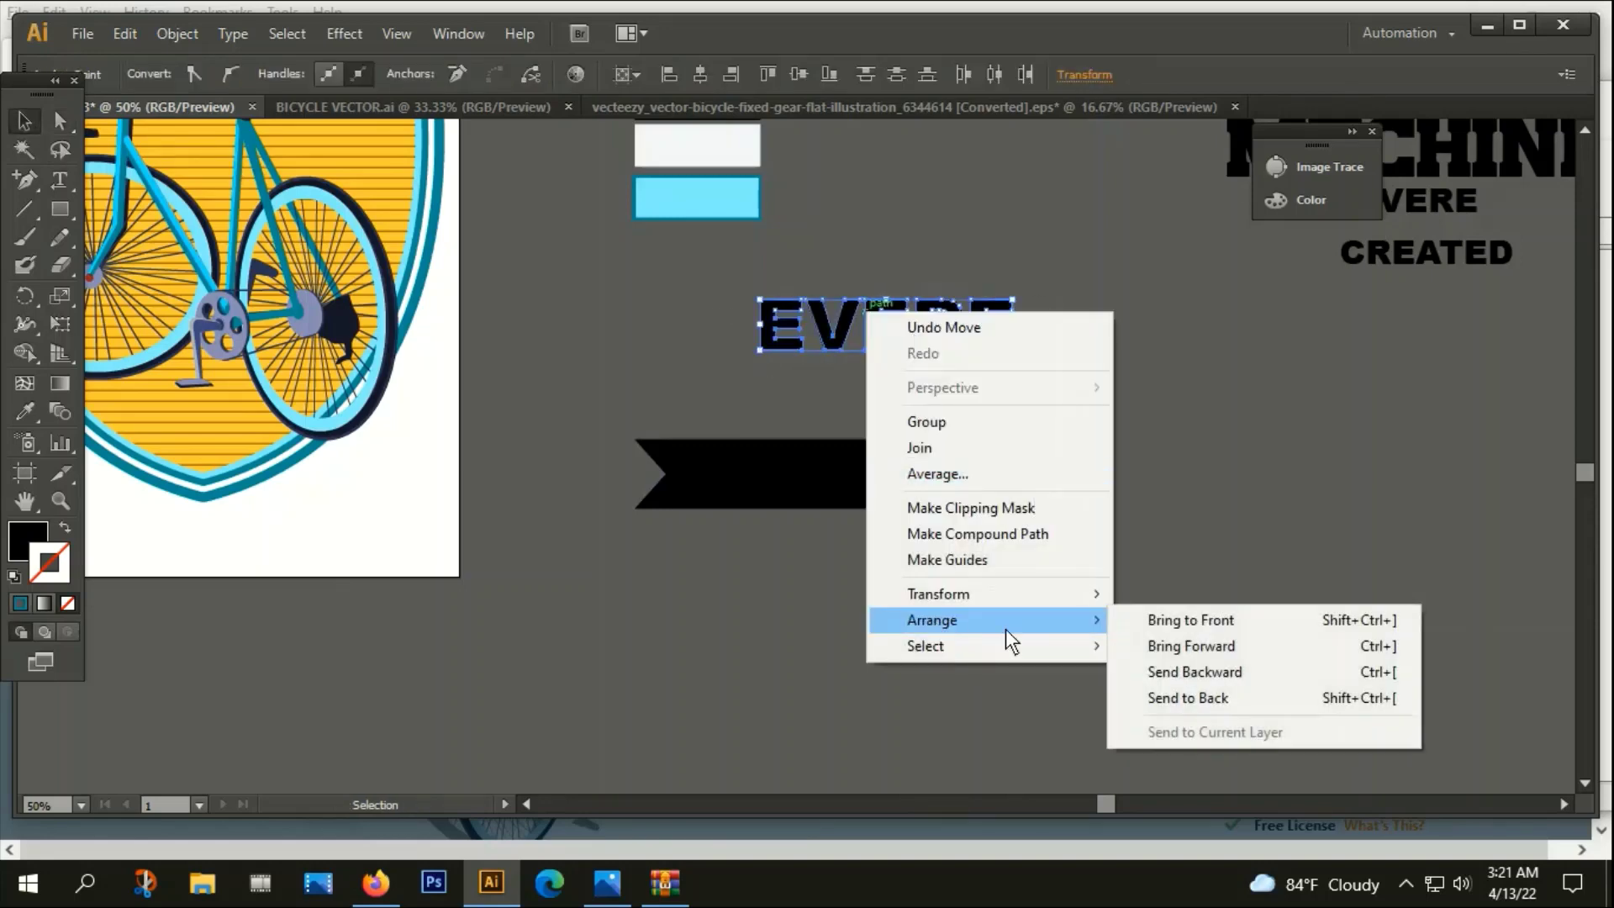
left_click(1194, 620)
scroll(943, 552, "down", 2)
left_click(1036, 562)
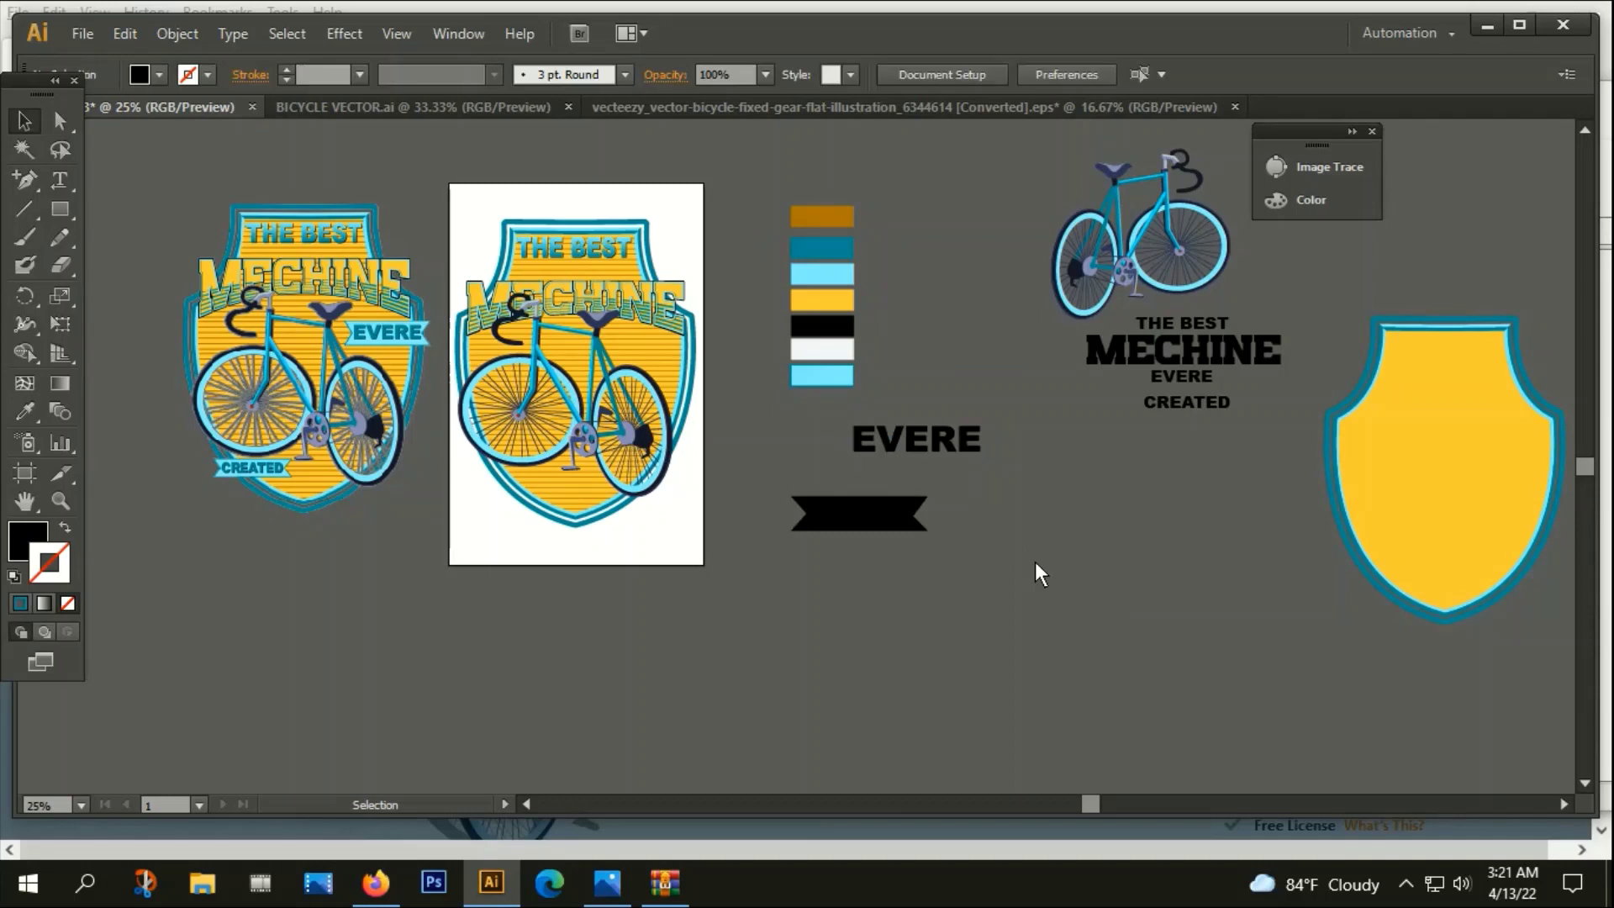
Apply the light blue fill and 5 pt teal stroke of the lowest colour swatch to the ribbon with the Eyedropper
scroll(942, 505, "down", 1)
left_click(812, 436)
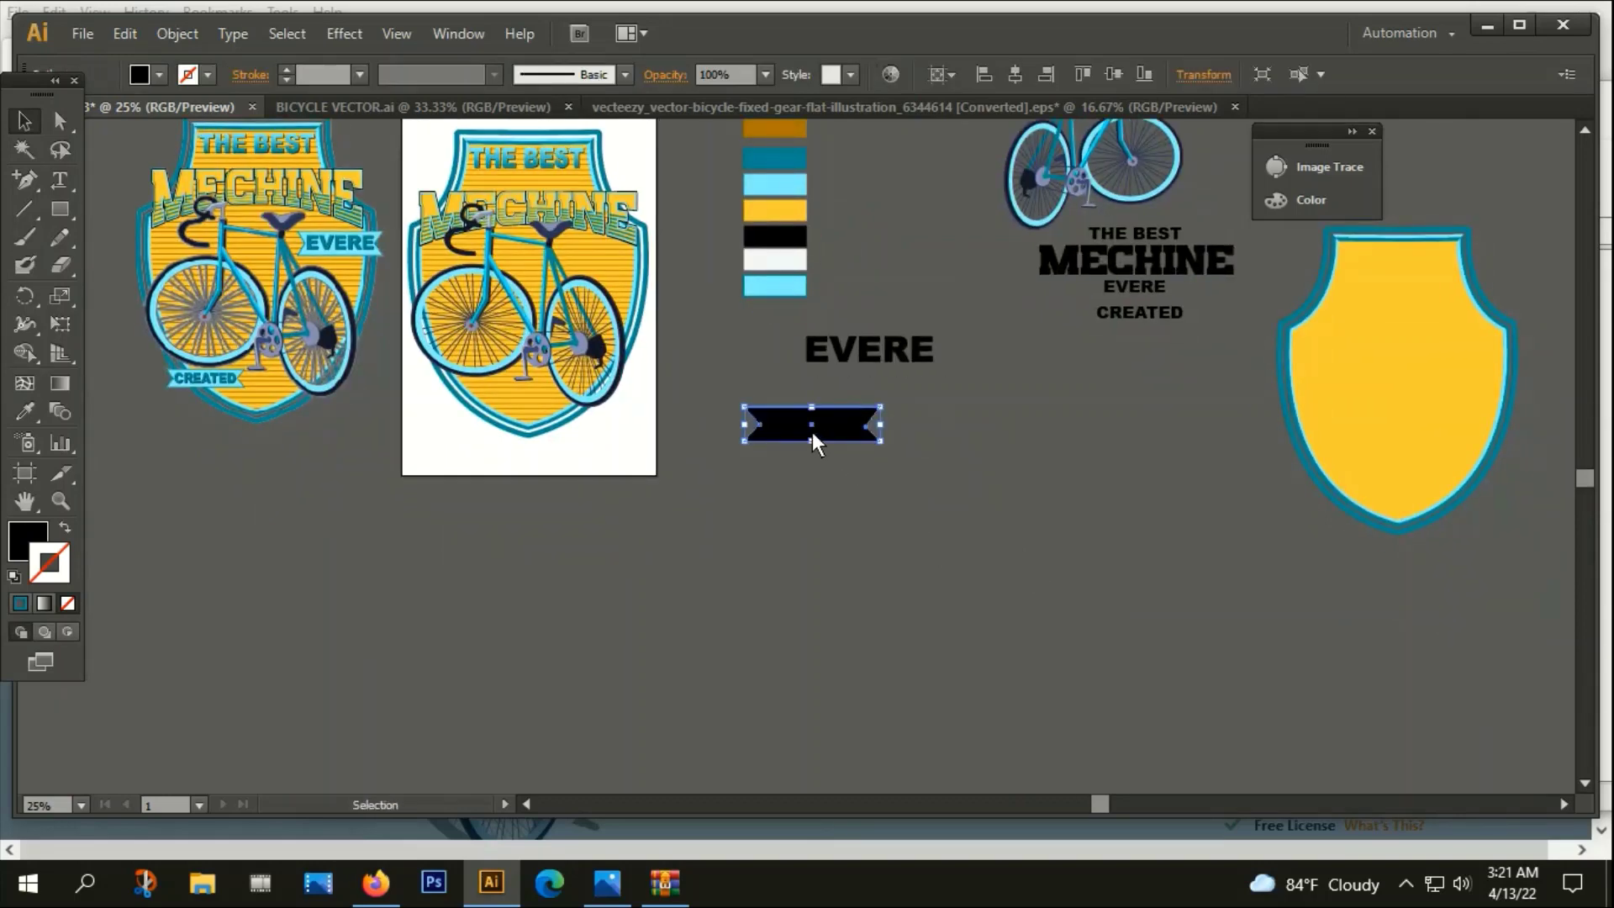
key("i")
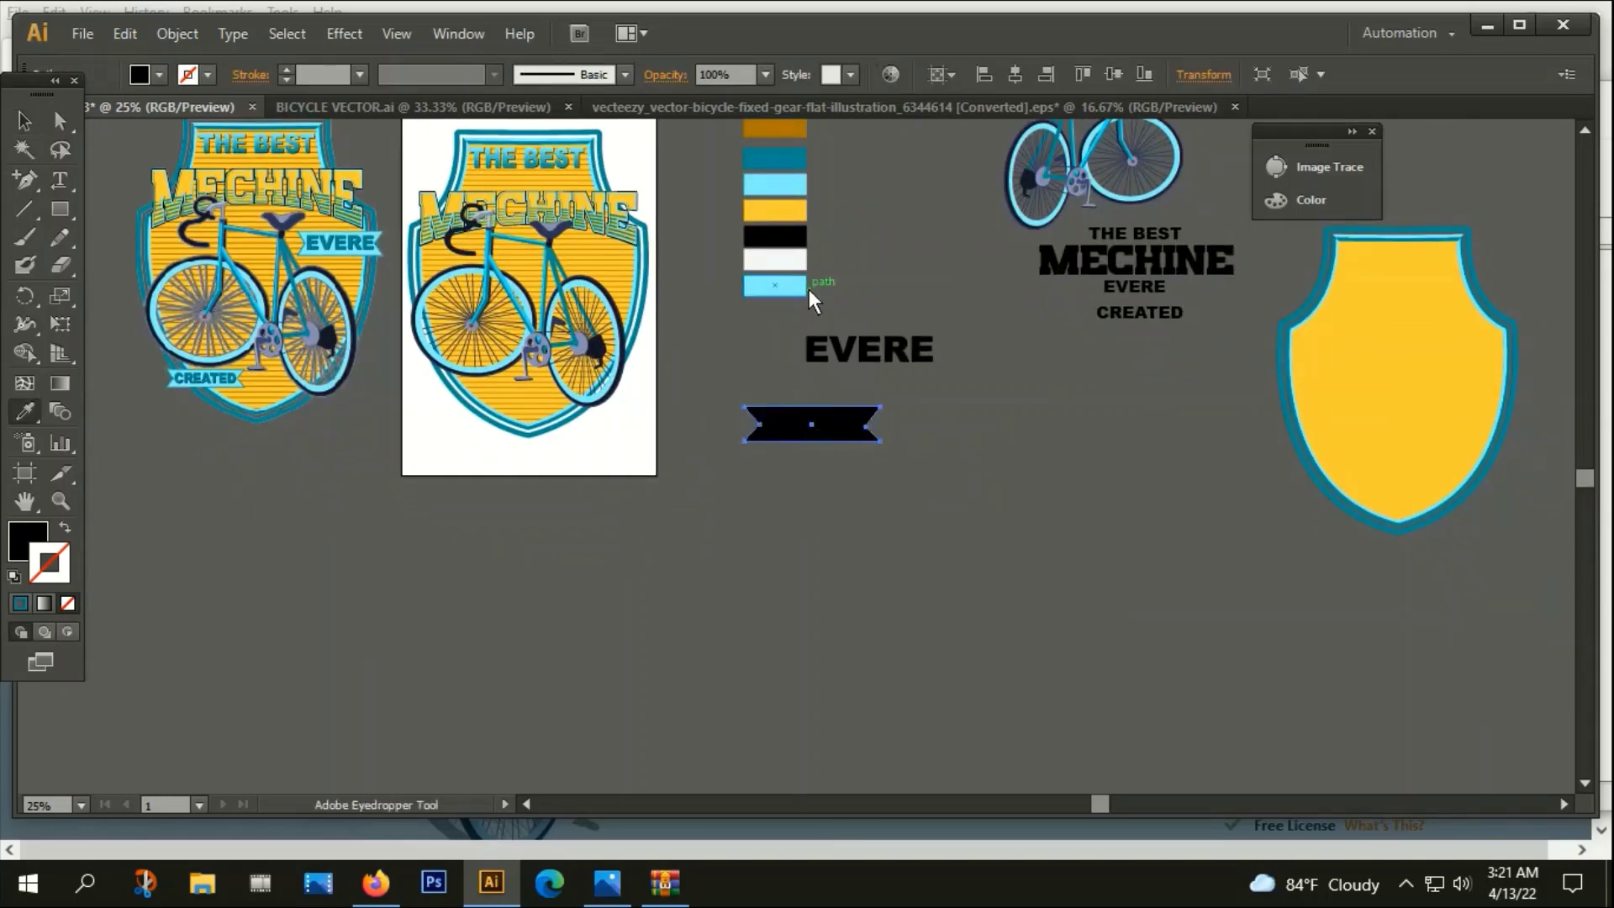
left_click(798, 290)
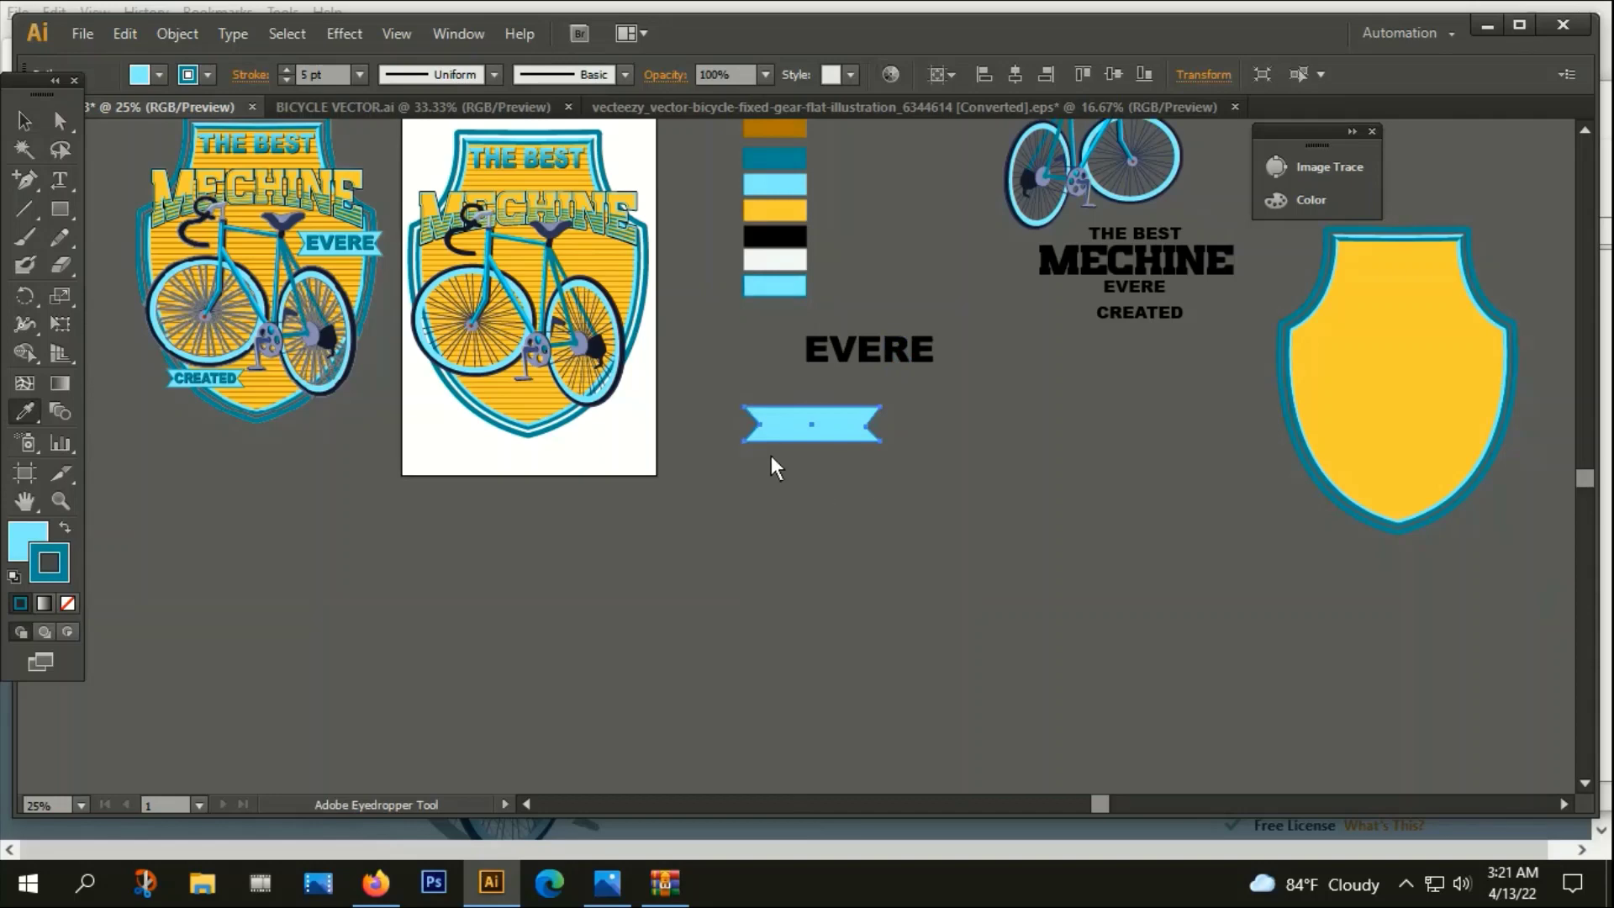
scroll(771, 454, "up", 5)
scroll(739, 318, "down", 4)
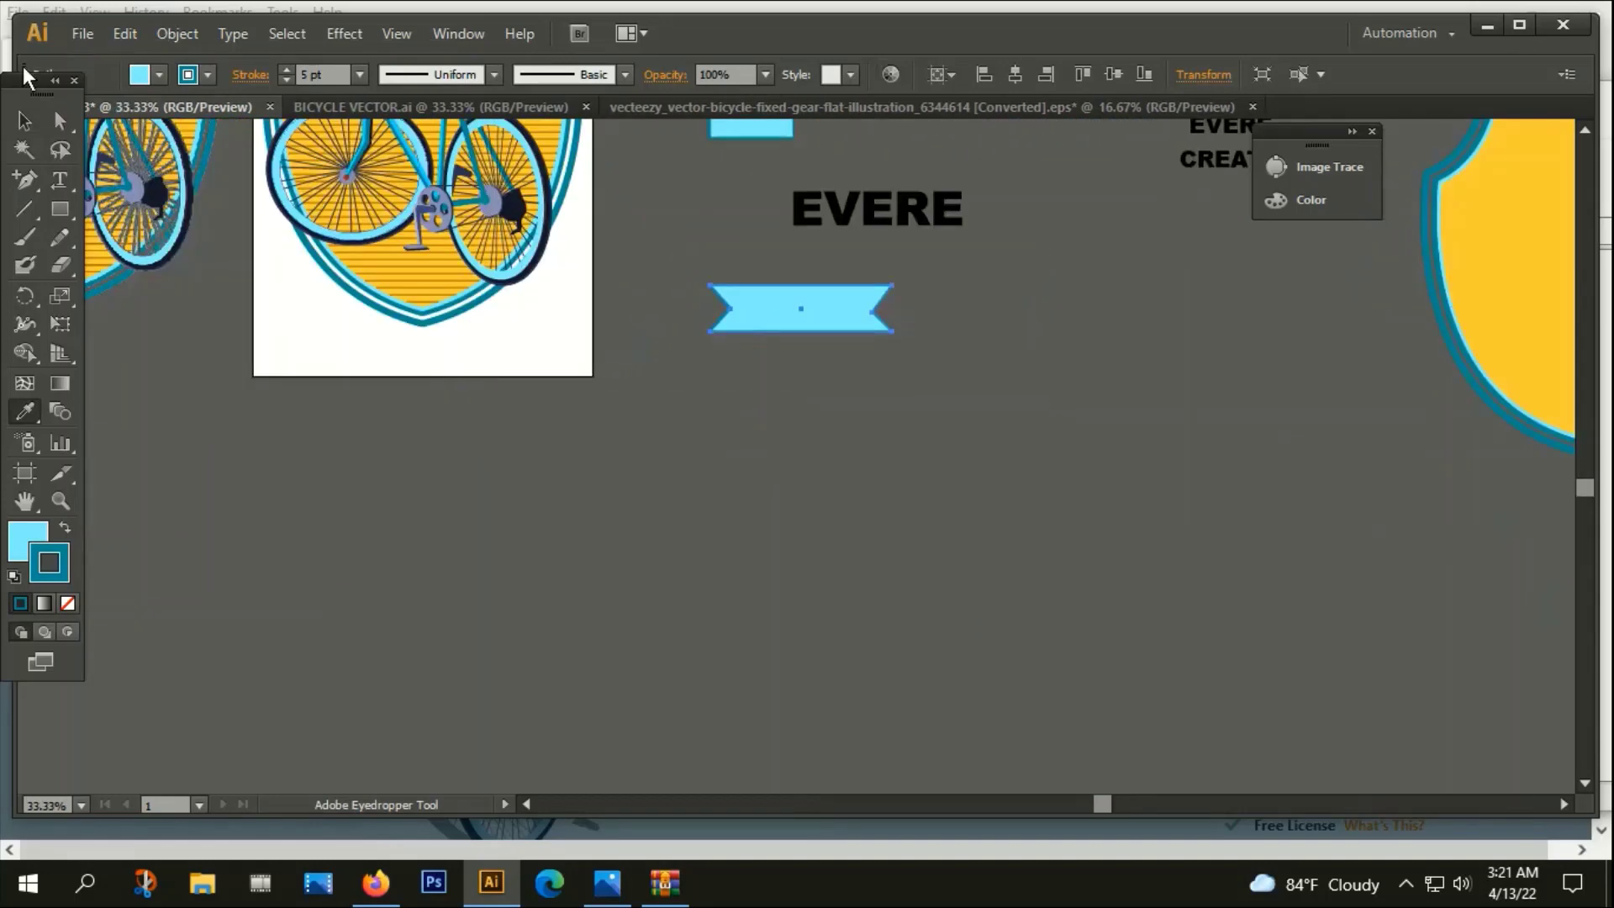
Place the outlined EVERE lettering on the light blue ribbon and bring it to the front
left_click(24, 120)
left_click(735, 545)
left_click_drag(886, 223, 814, 319)
scroll(808, 313, "up", 2)
right_click(804, 306)
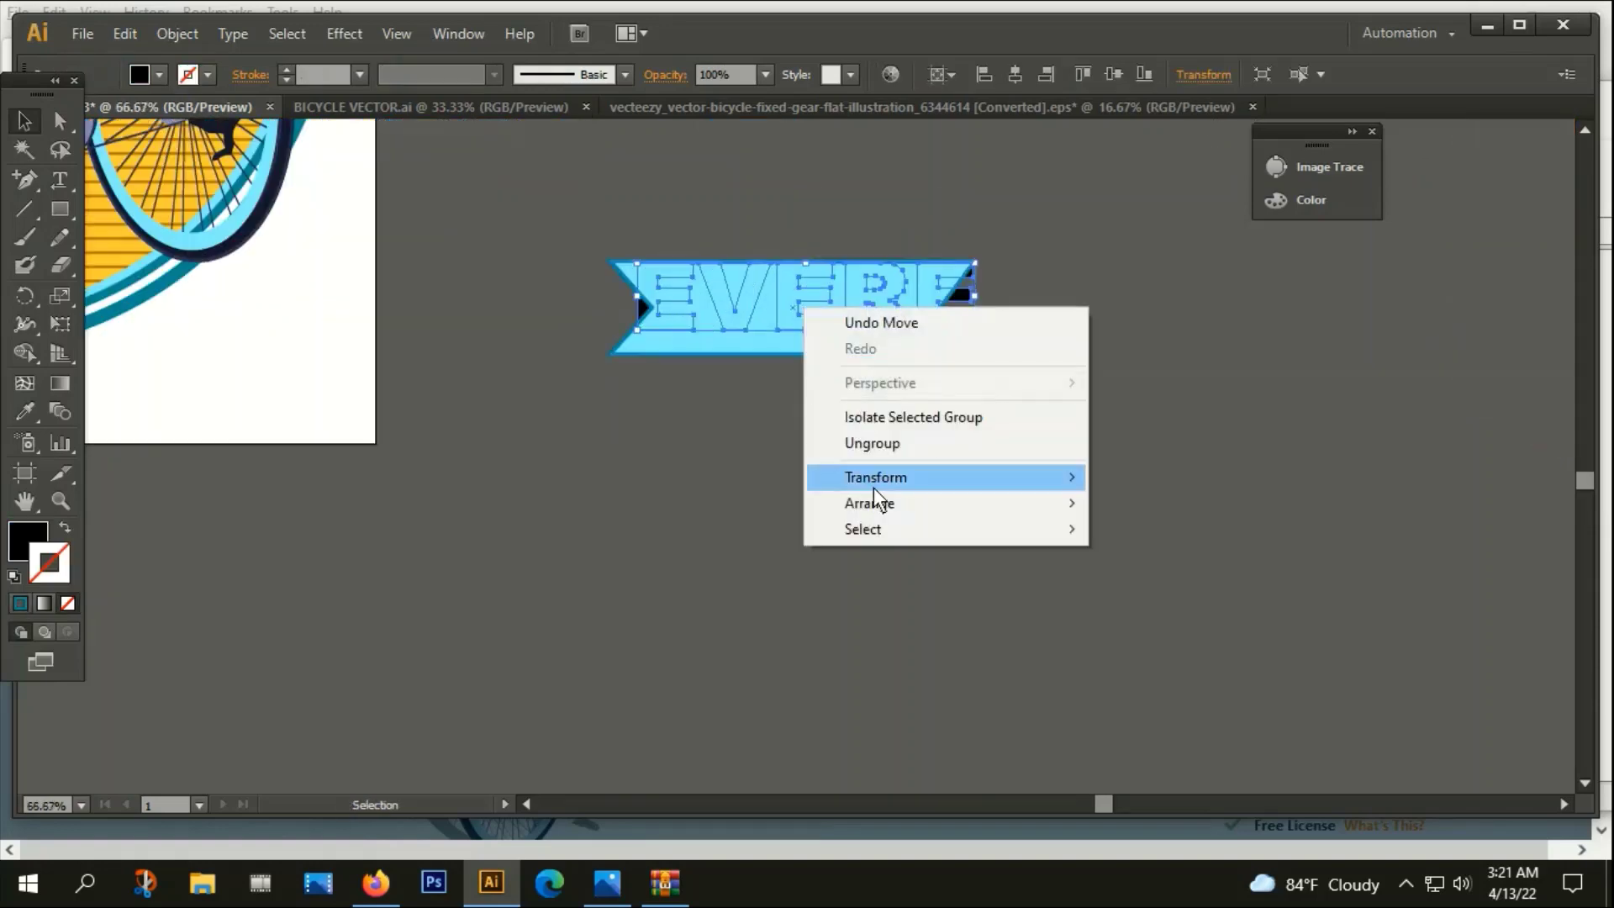
mouse_move(870, 501)
left_click(1172, 504)
Scale down the EVERE lettering to fit inside the ribbon and centre it between the notched ends
scroll(915, 246, "up", 3)
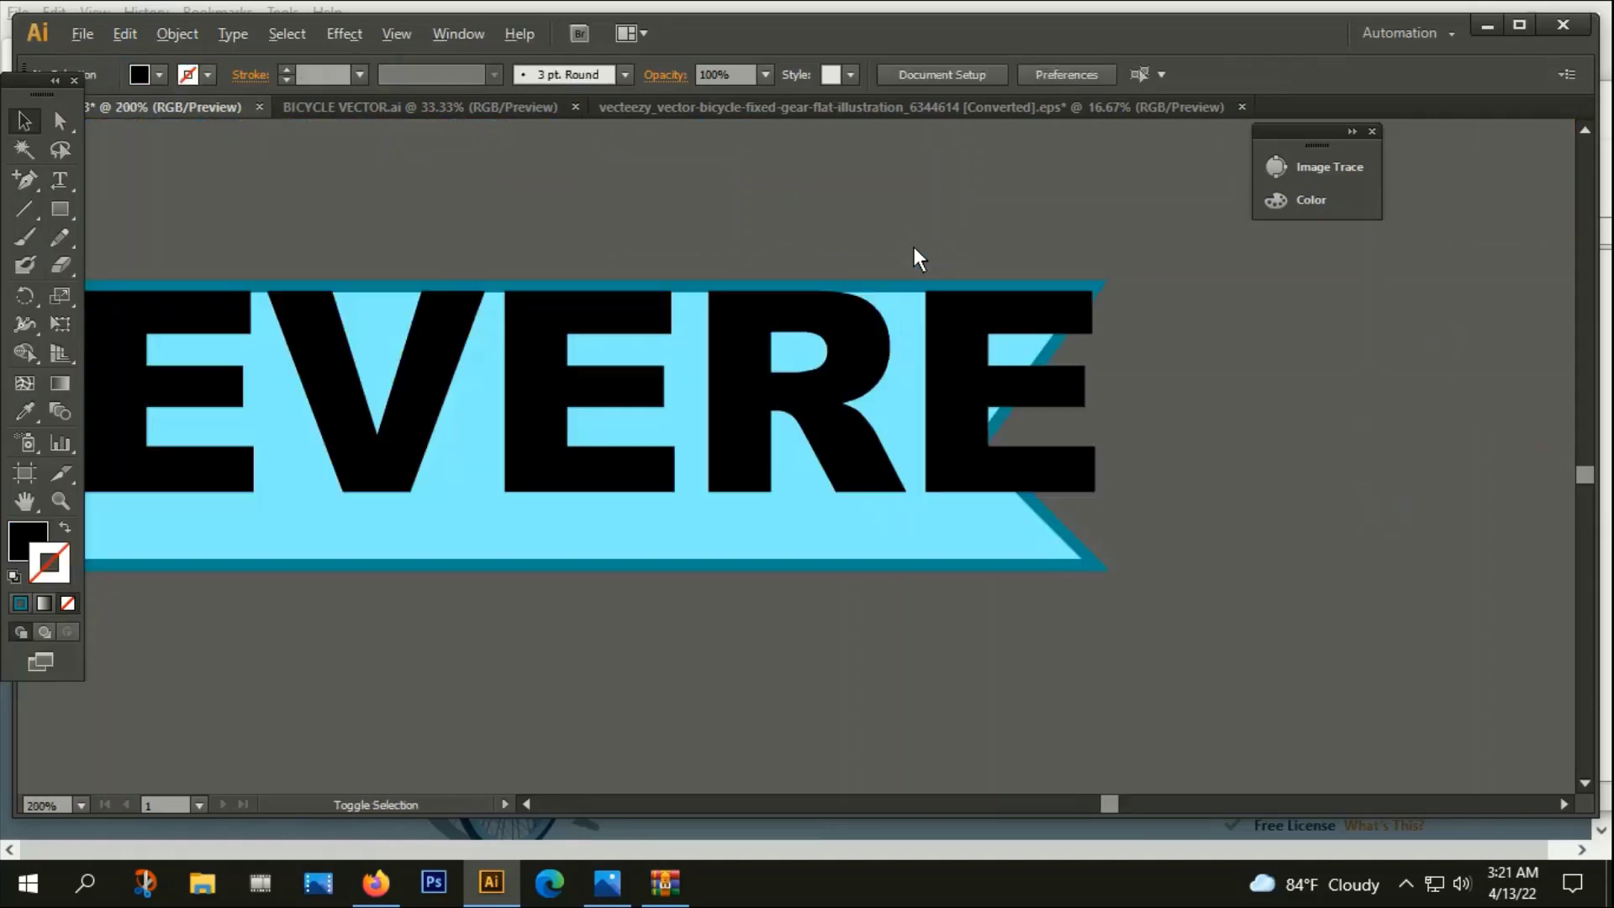
left_click(864, 370)
left_click_drag(1098, 290, 1080, 308)
scroll(1093, 403, "down", 1)
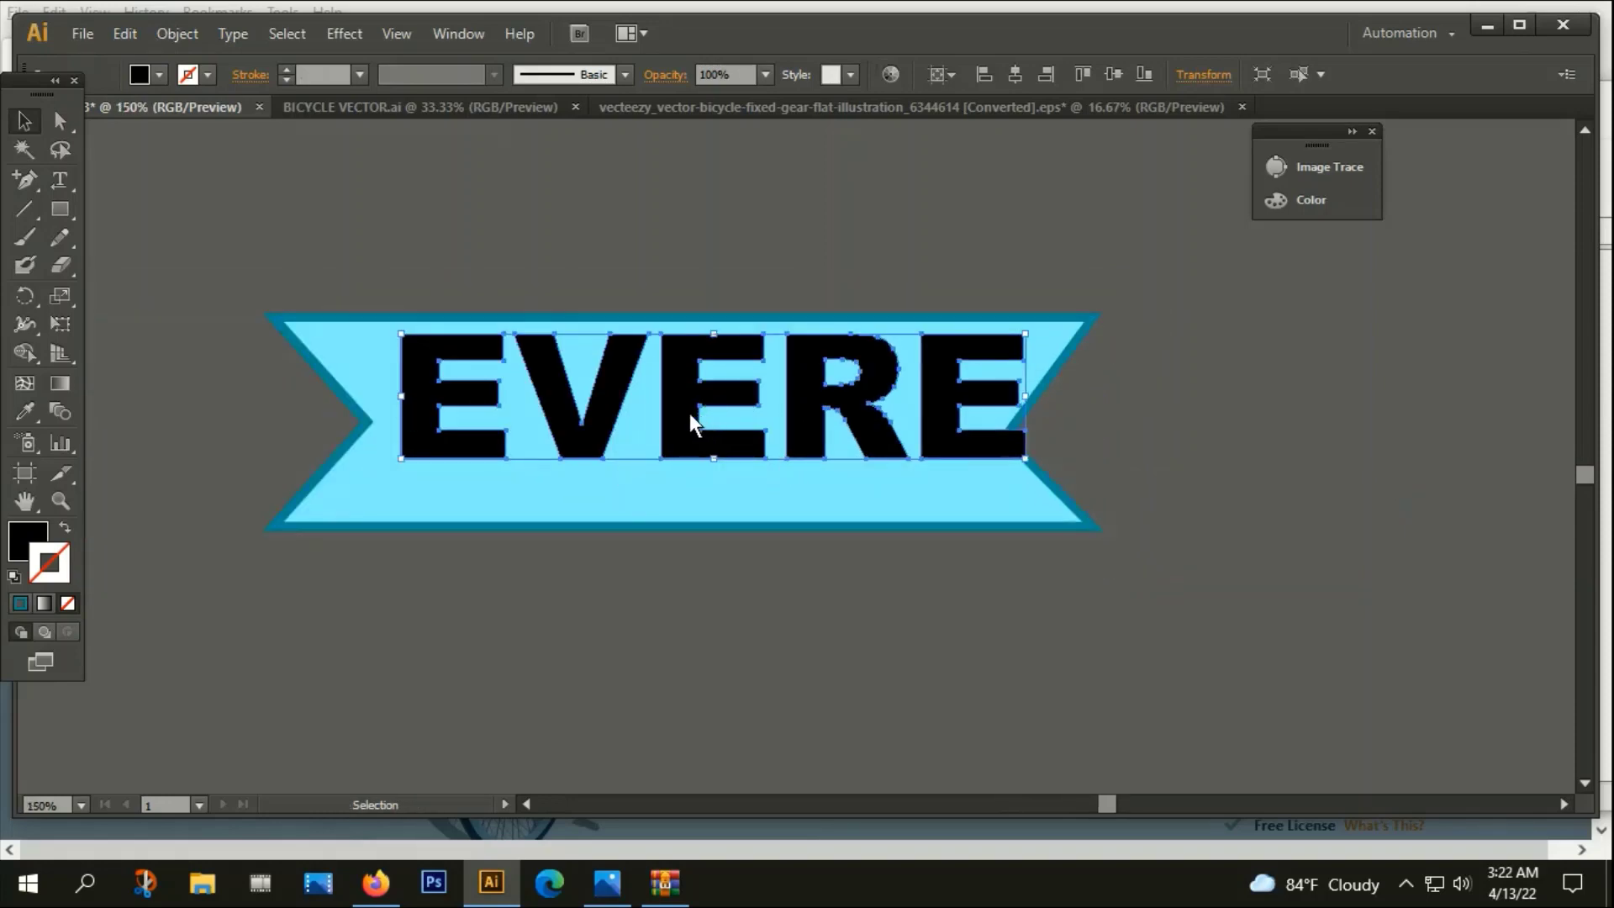
left_click_drag(690, 415, 681, 434)
left_click_drag(1016, 354, 1007, 395)
left_click(862, 461)
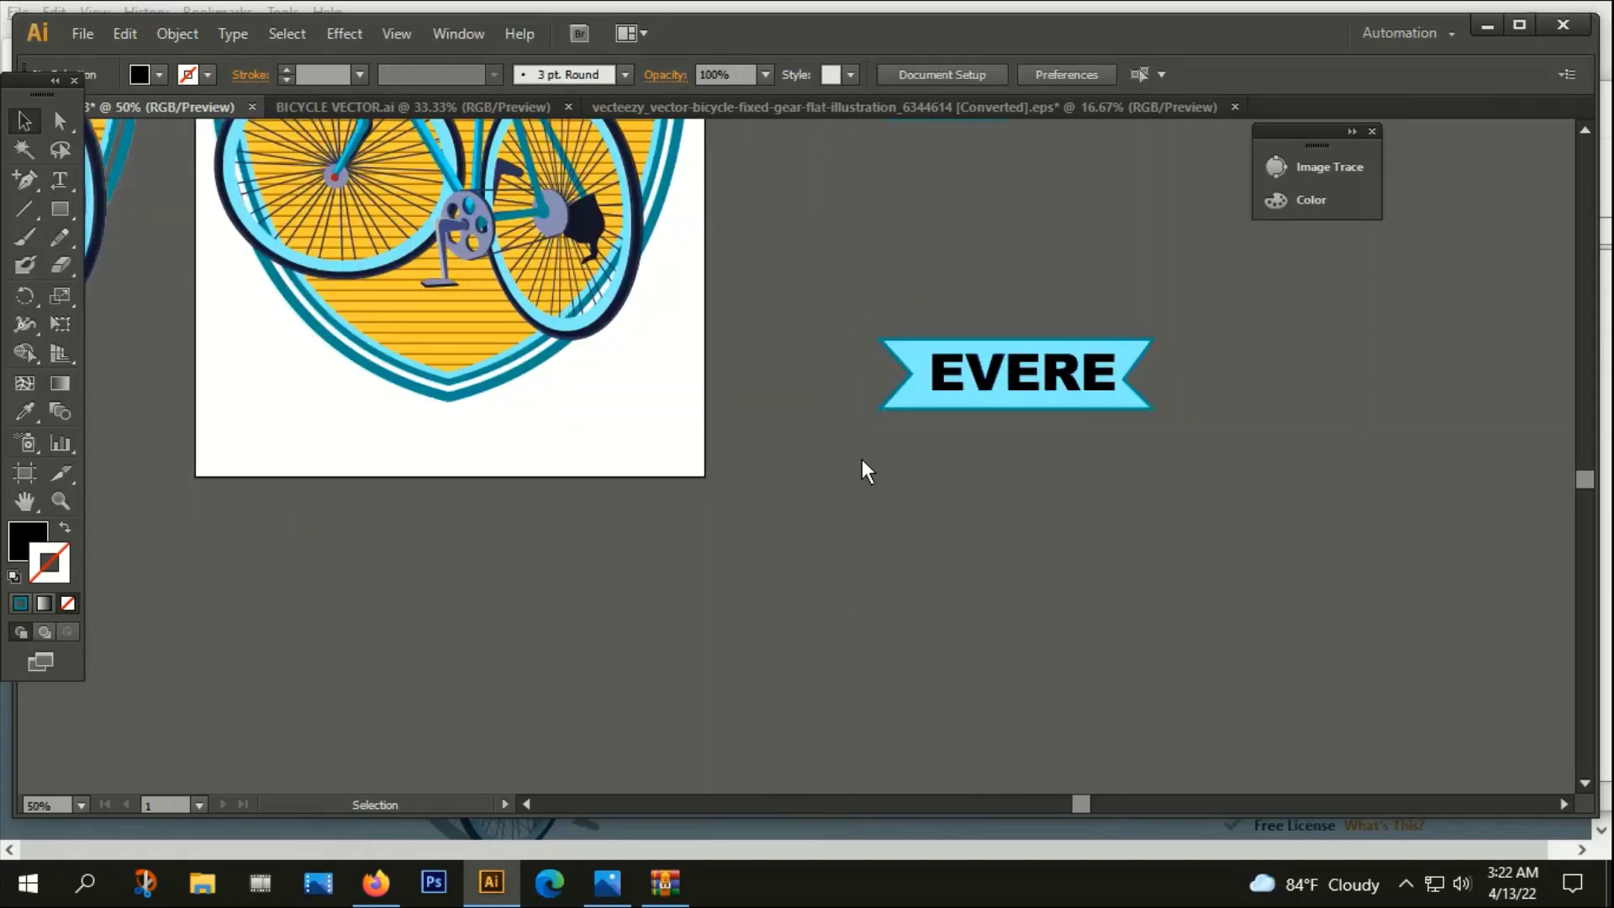
Duplicate the empty ribbon shape to the area just below the artboard
left_click(909, 398)
left_click_drag(910, 399, 523, 593)
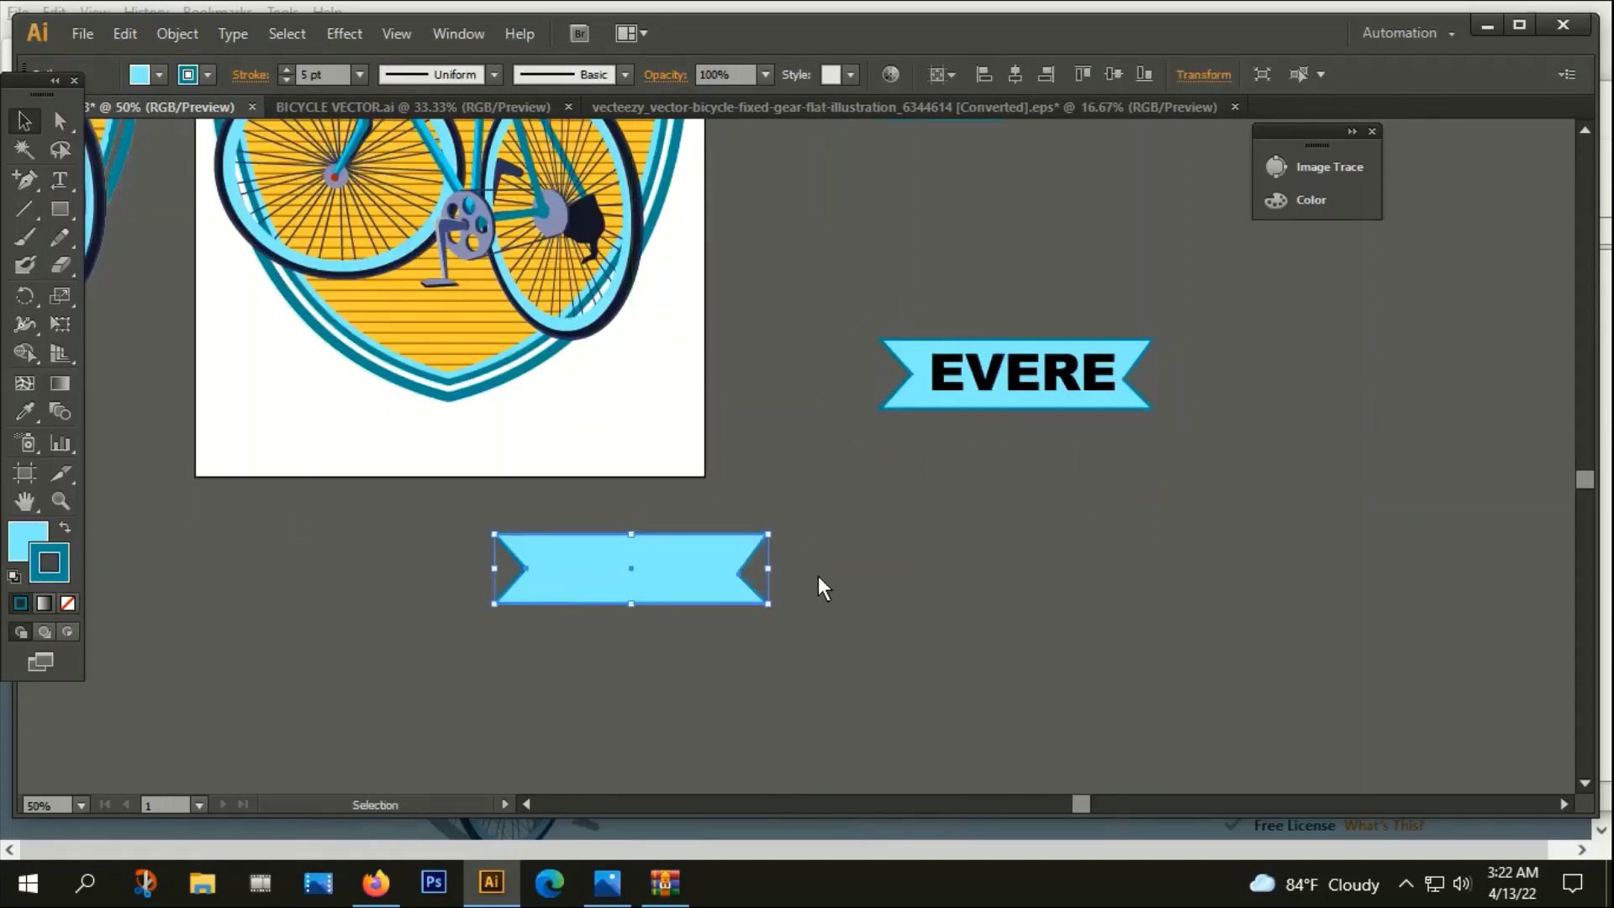
left_click(990, 432)
Recolour the EVERE lettering on the ribbon with the teal colour swatch using the Eyedropper
left_click(998, 373)
left_click_drag(1110, 479, 987, 490)
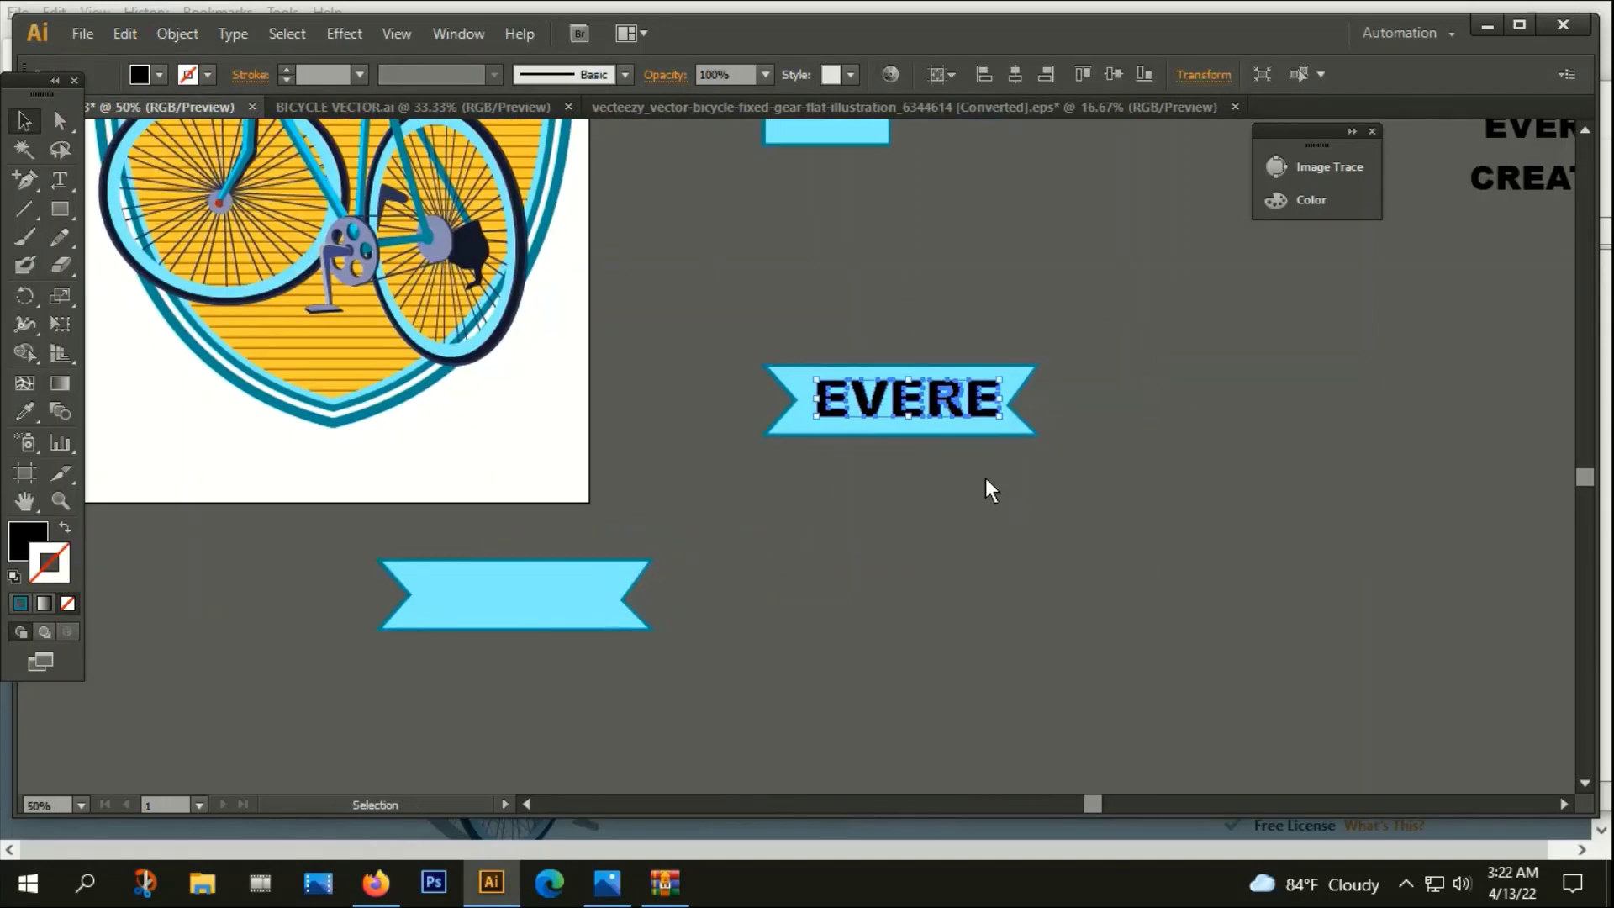
scroll(841, 395, "up", 2)
left_click_drag(790, 396, 780, 397)
scroll(787, 396, "down", 3)
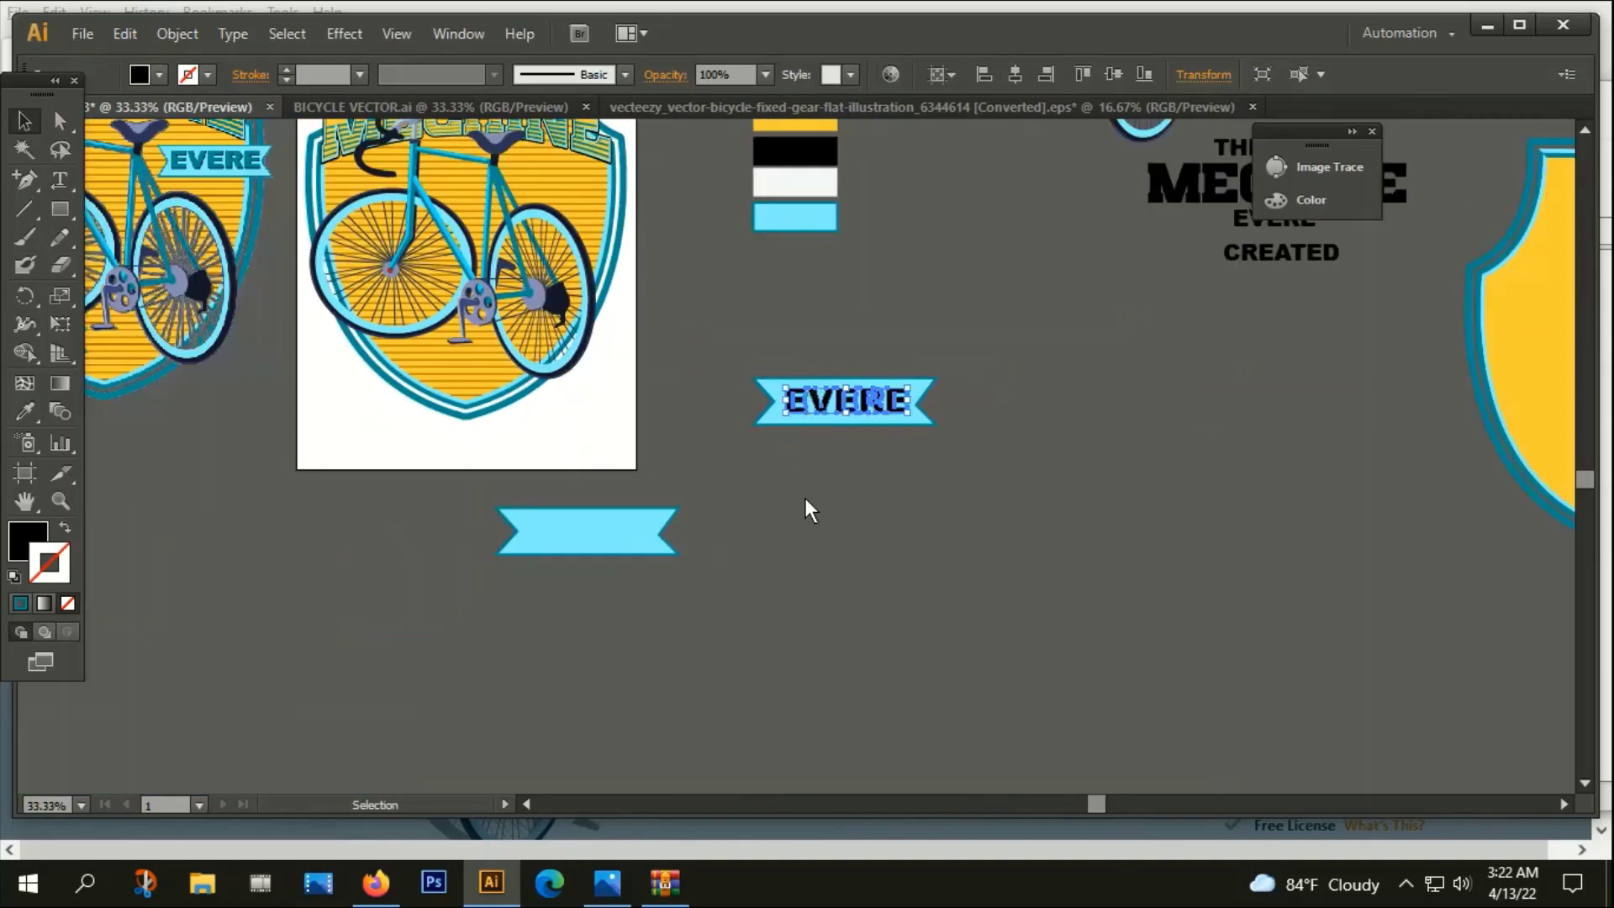
key("i")
scroll(824, 412, "up", 3)
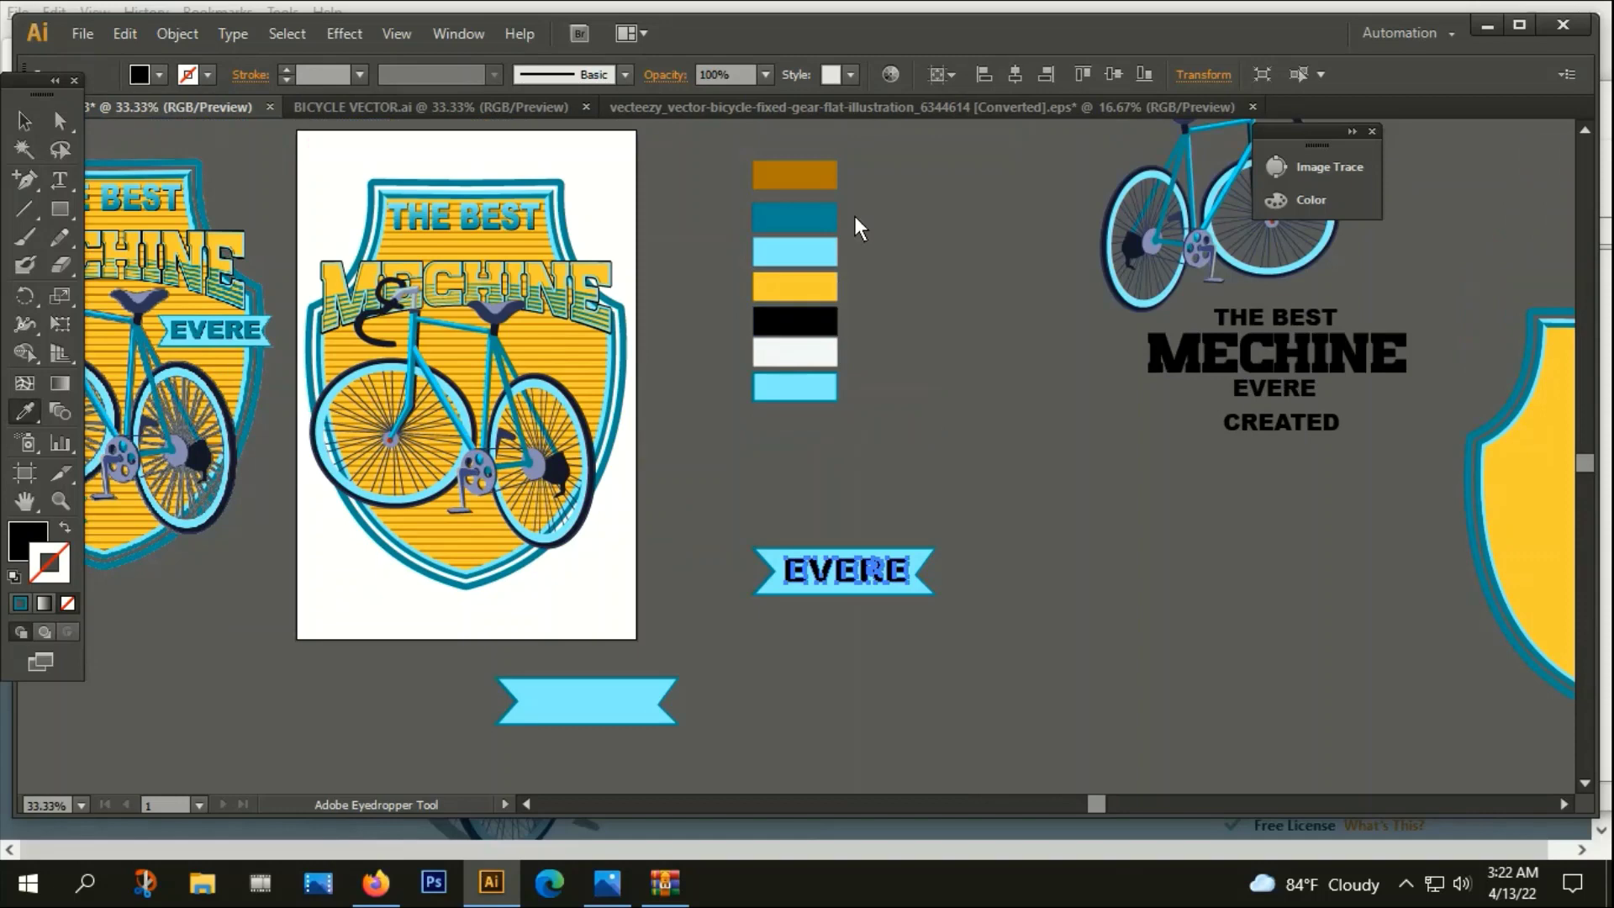
left_click(807, 219)
left_click(24, 120)
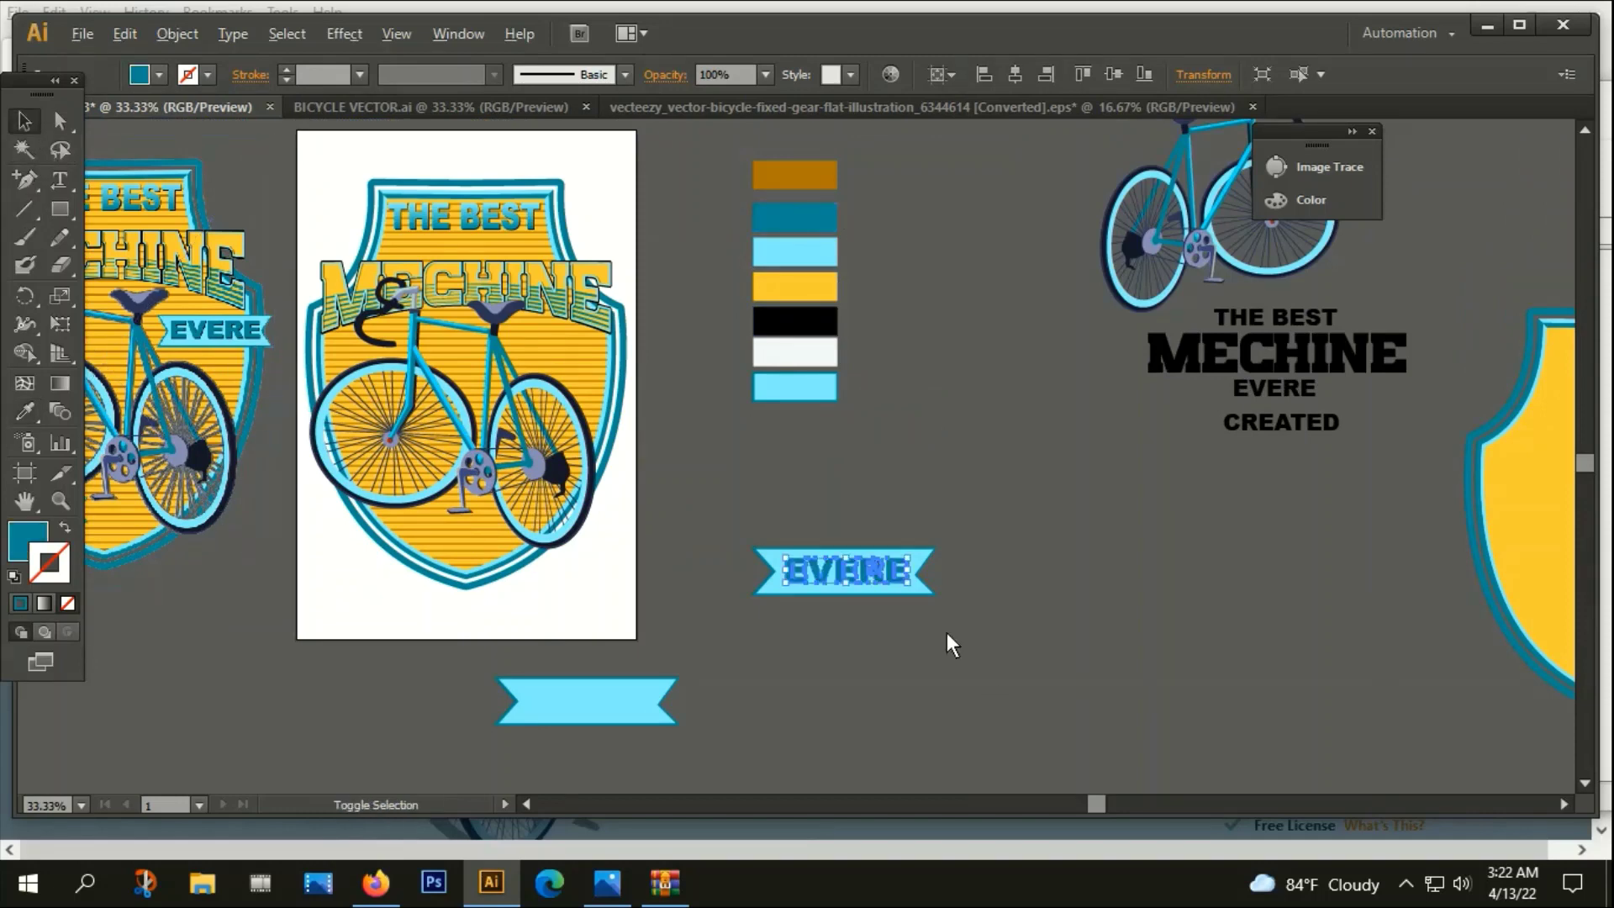
Place a copy of the EVERE lettering behind the original, nudged three steps right and three steps down
scroll(843, 616, "up", 4)
key("a")
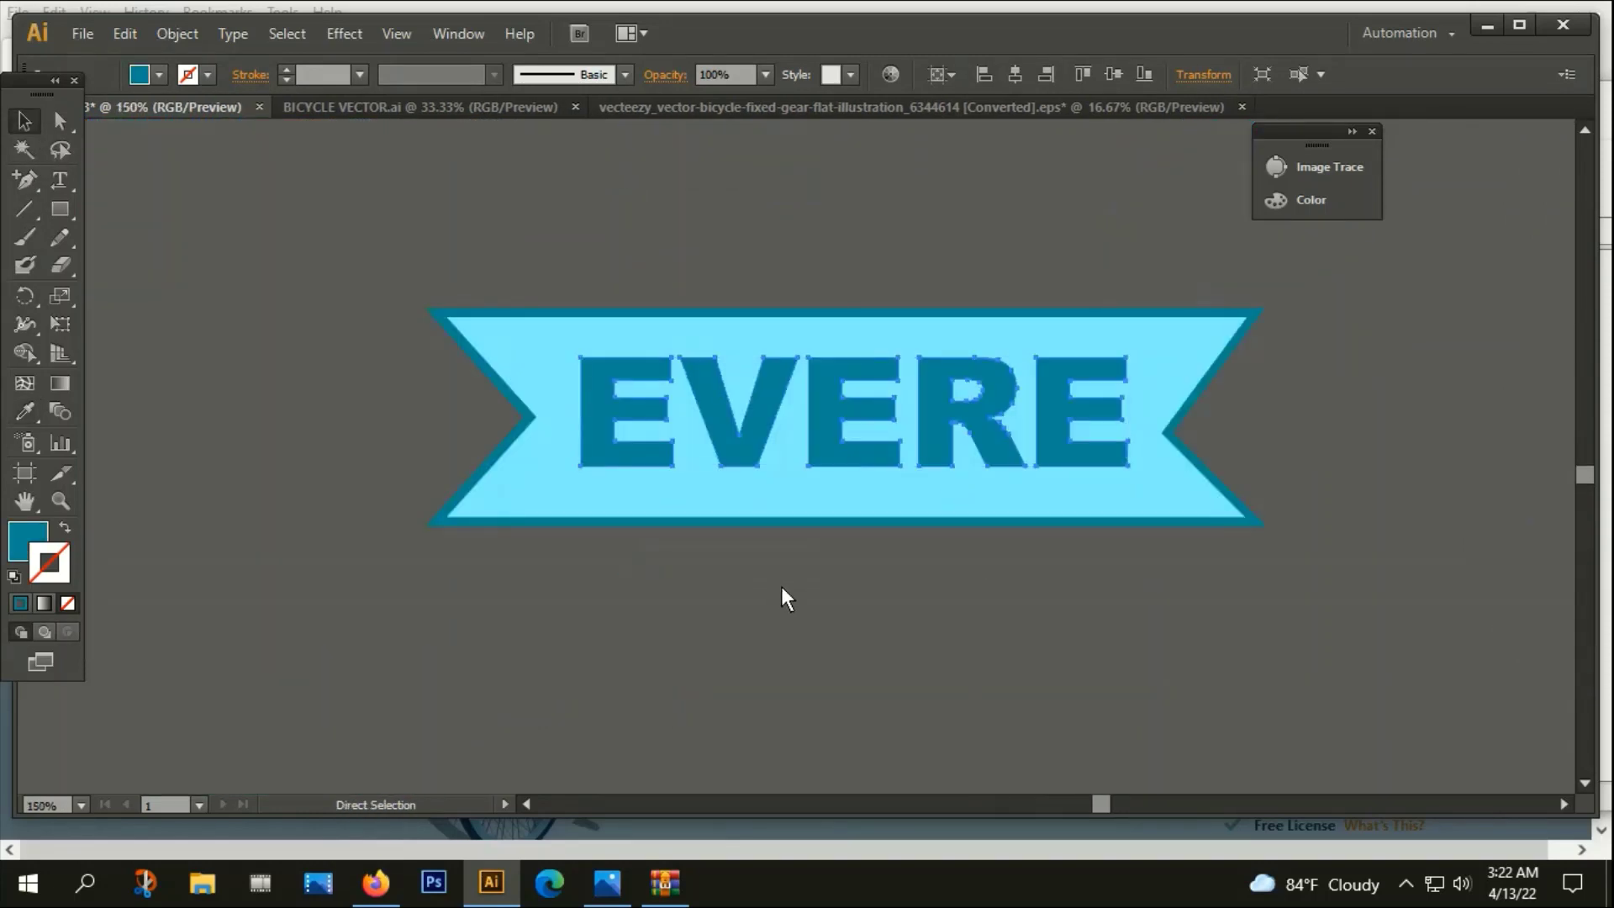
key("v")
key("Right")
key("Right")
key("Right")
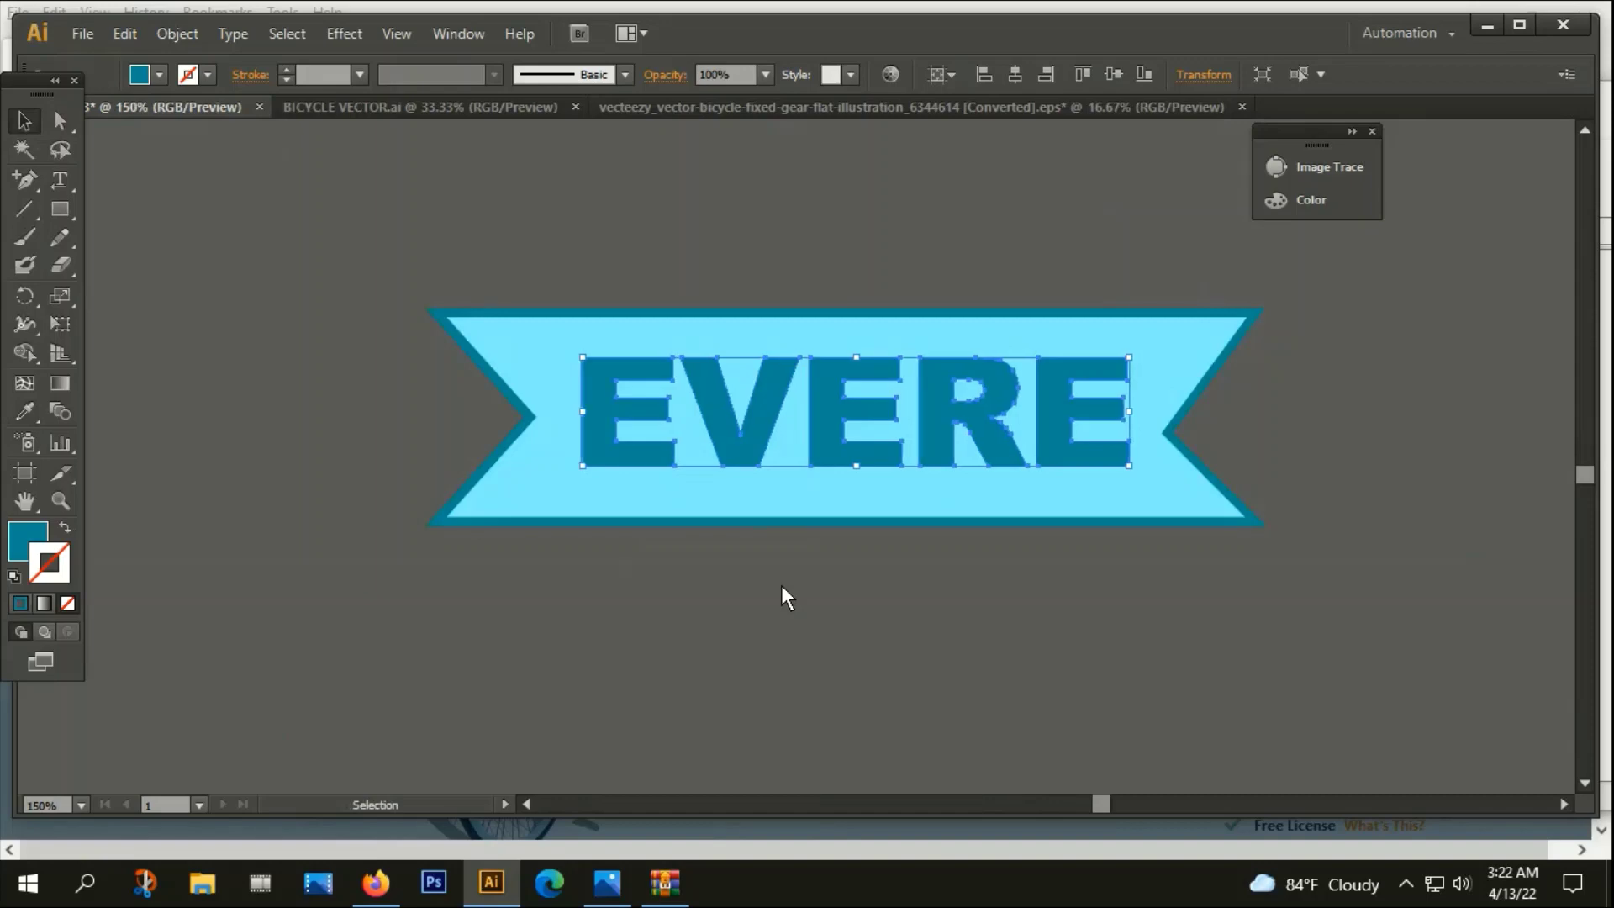
key("Down")
key("Down")
key("Down")
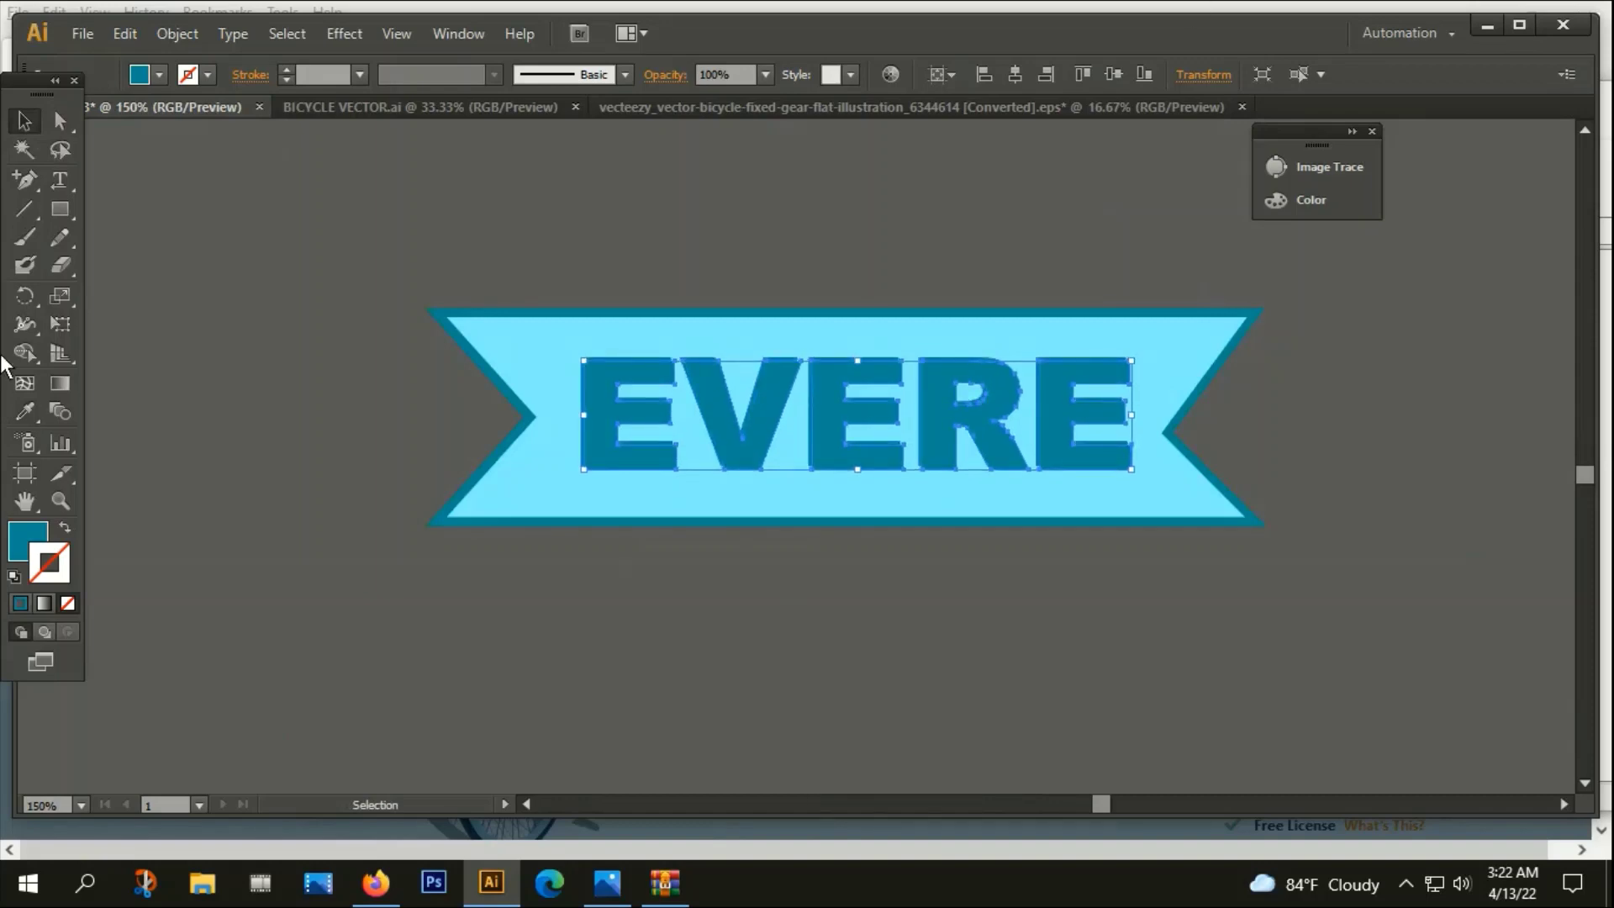
Fill the offset EVERE copy with near-black #000202 as a drop shadow and deselect it
double_click(12, 525)
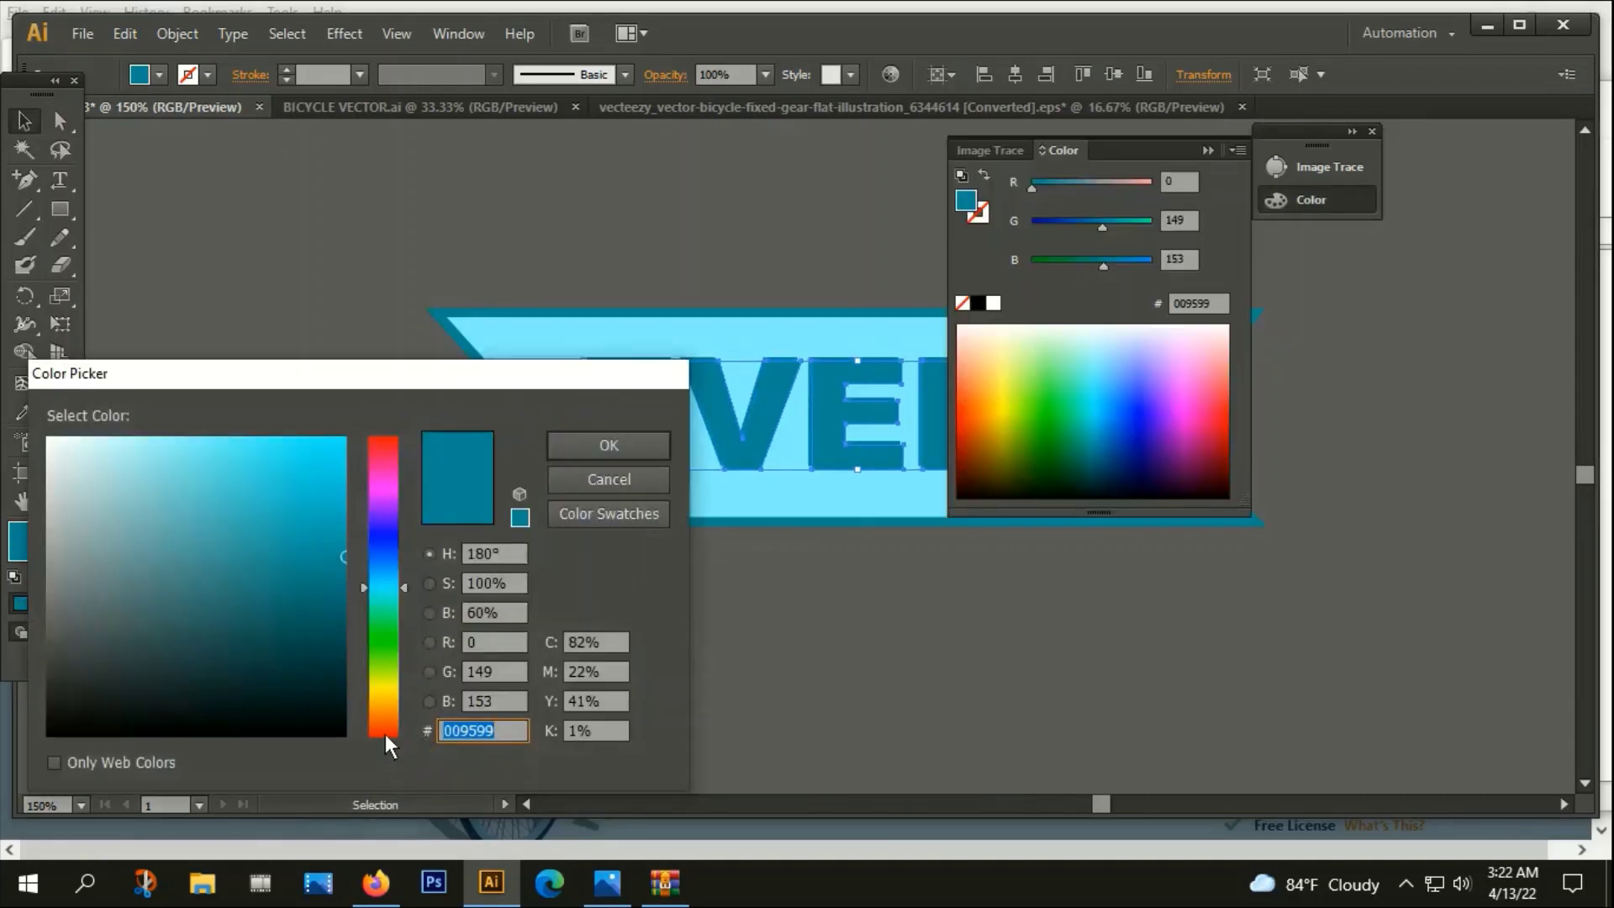
left_click(341, 734)
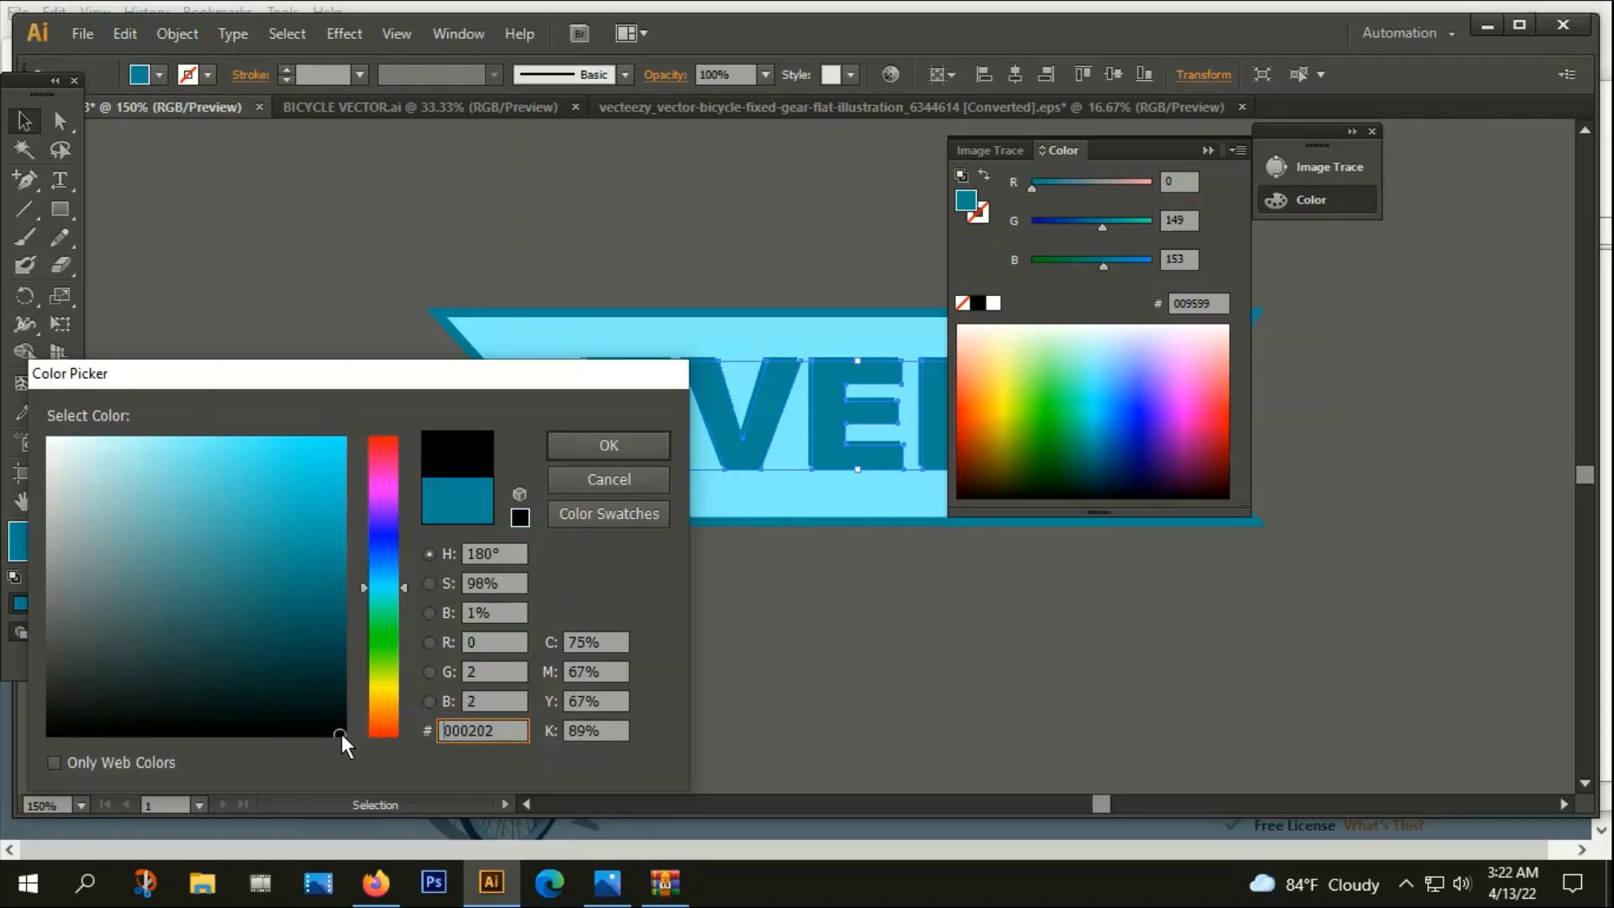
left_click(586, 440)
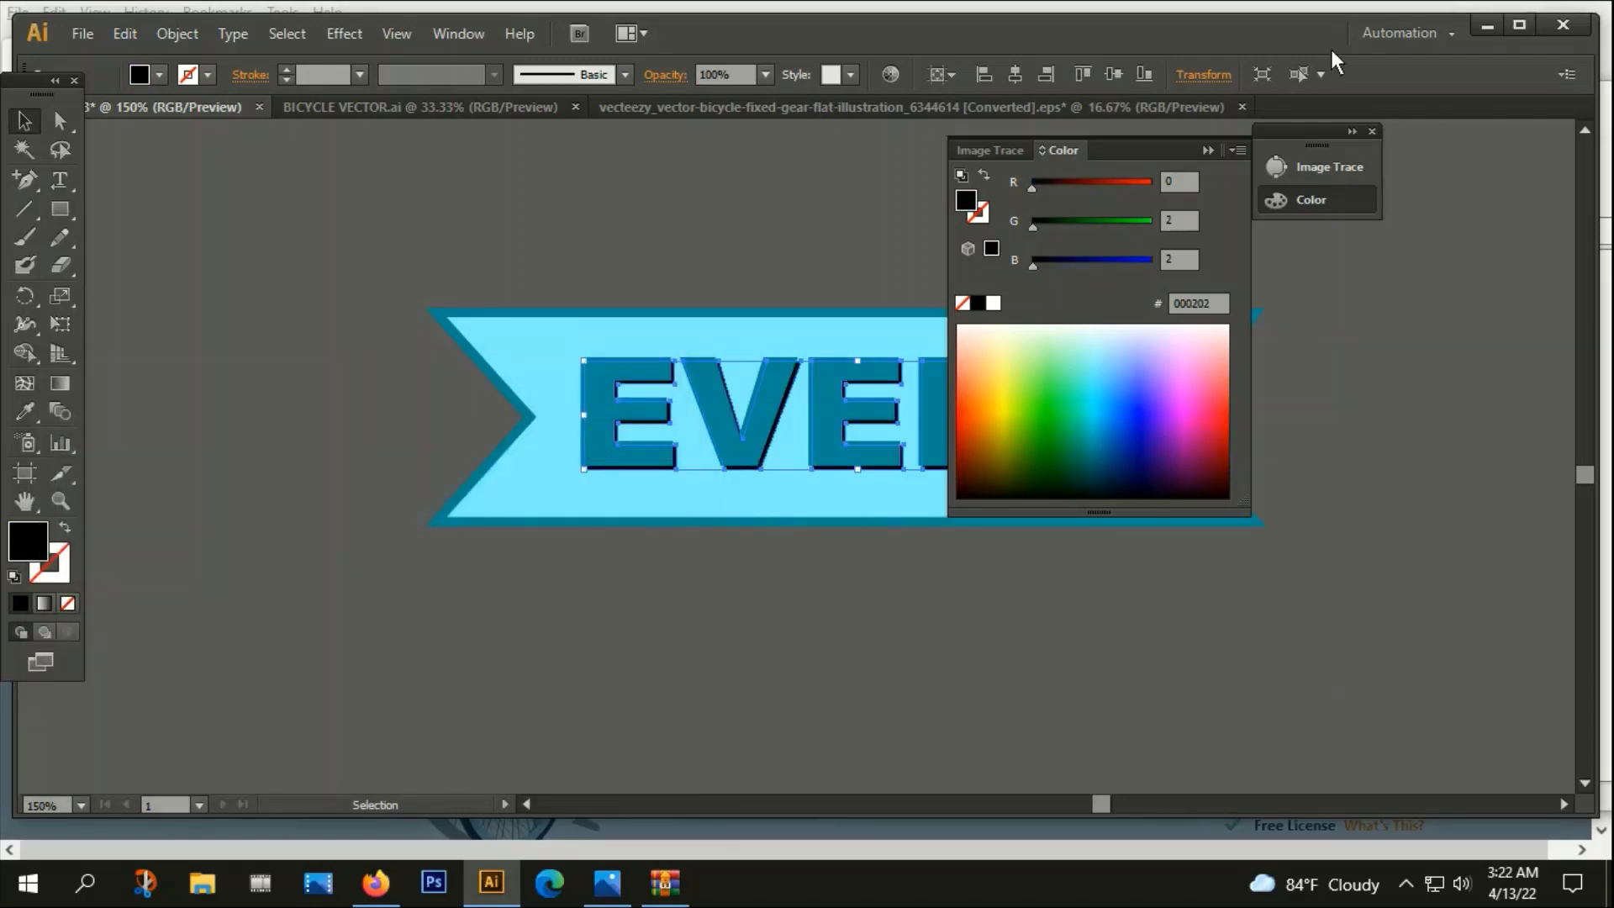
left_click(1208, 151)
left_click(1308, 408)
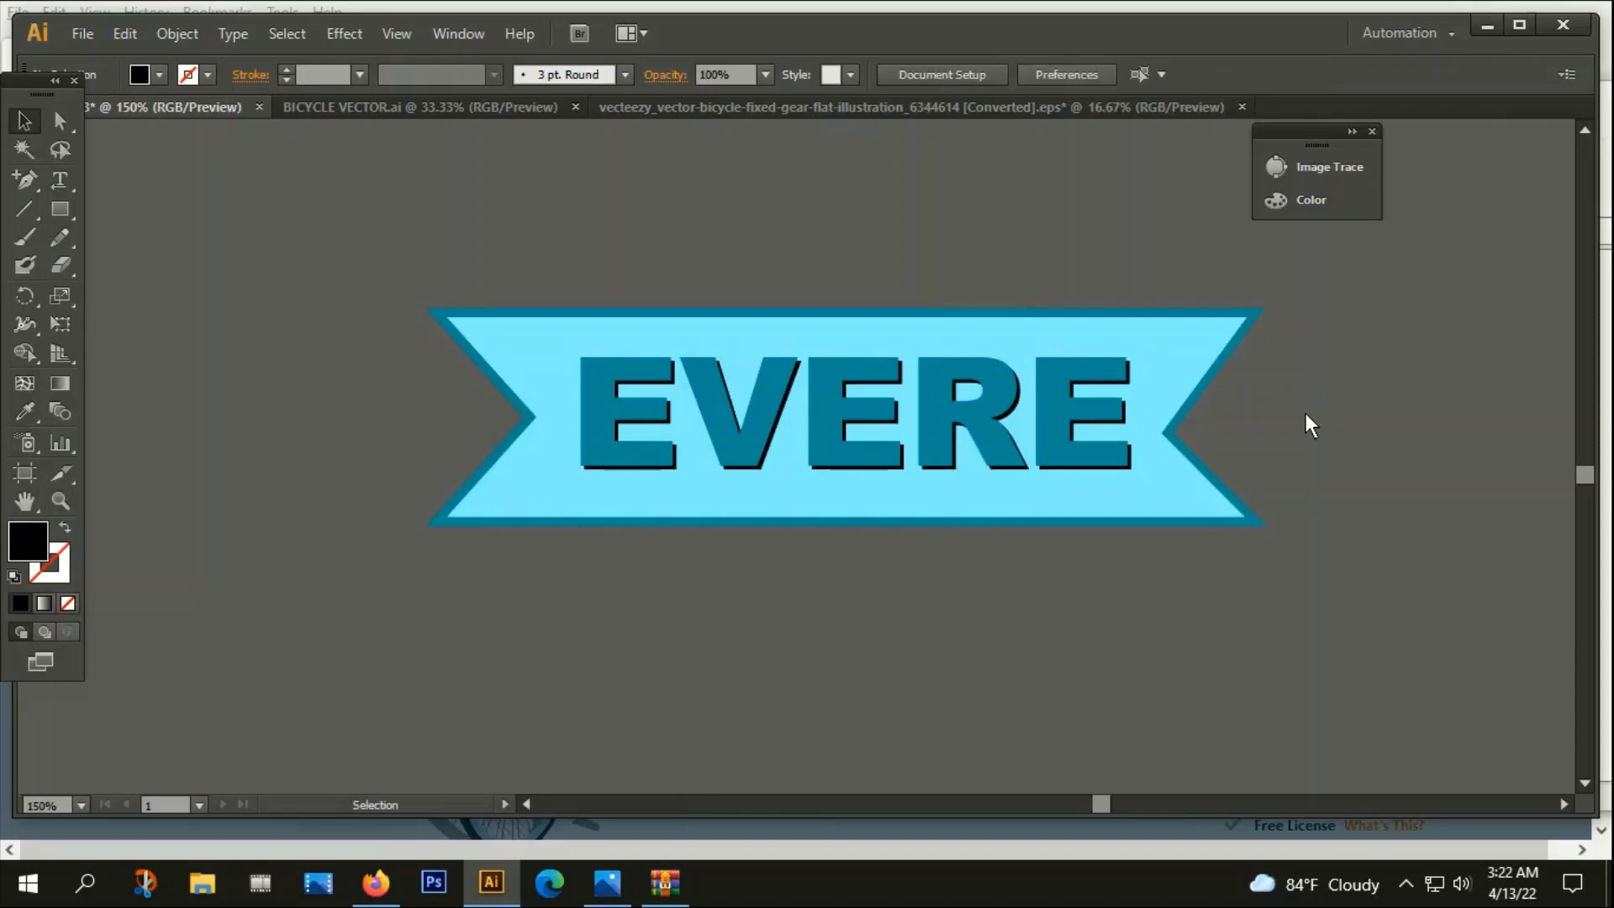
Group the ribbon with its EVERE lettering and shadow, and move the group onto the shield's right edge below MECHINE
scroll(1117, 416, "down", 1)
left_click_drag(622, 274, 1080, 569)
right_click(1000, 406)
left_click(1061, 518)
scroll(1086, 528, "down", 4)
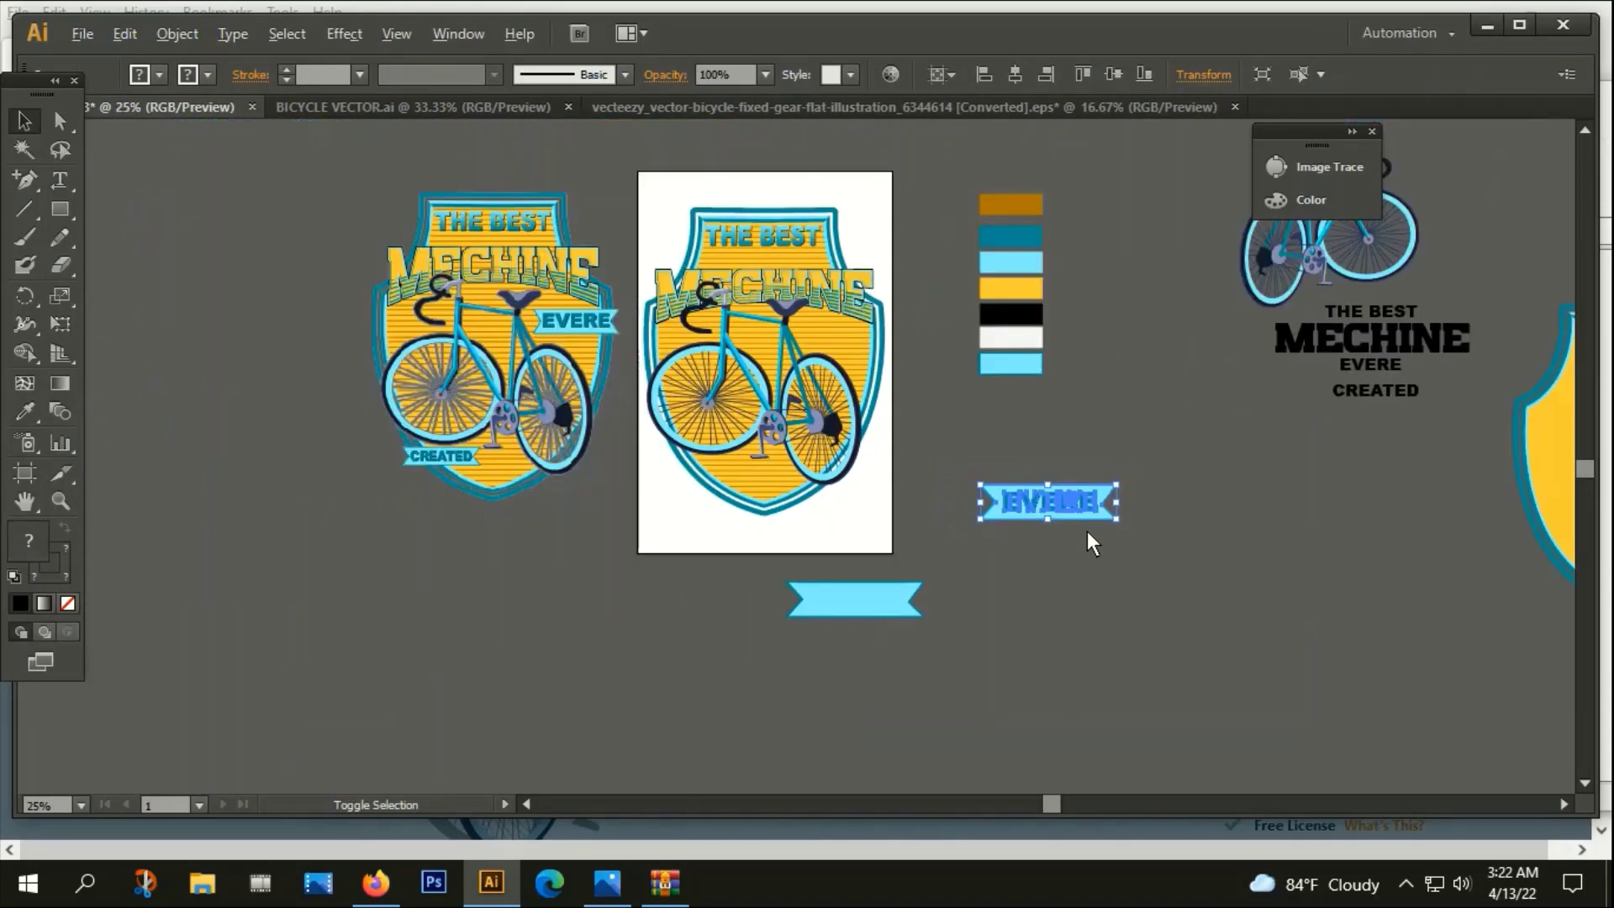
left_click_drag(1088, 501, 923, 346)
Scale down the EVERE banner and position it across the shield's right border, between the MECHINE lettering and the rear wheel
scroll(835, 336, "up", 3)
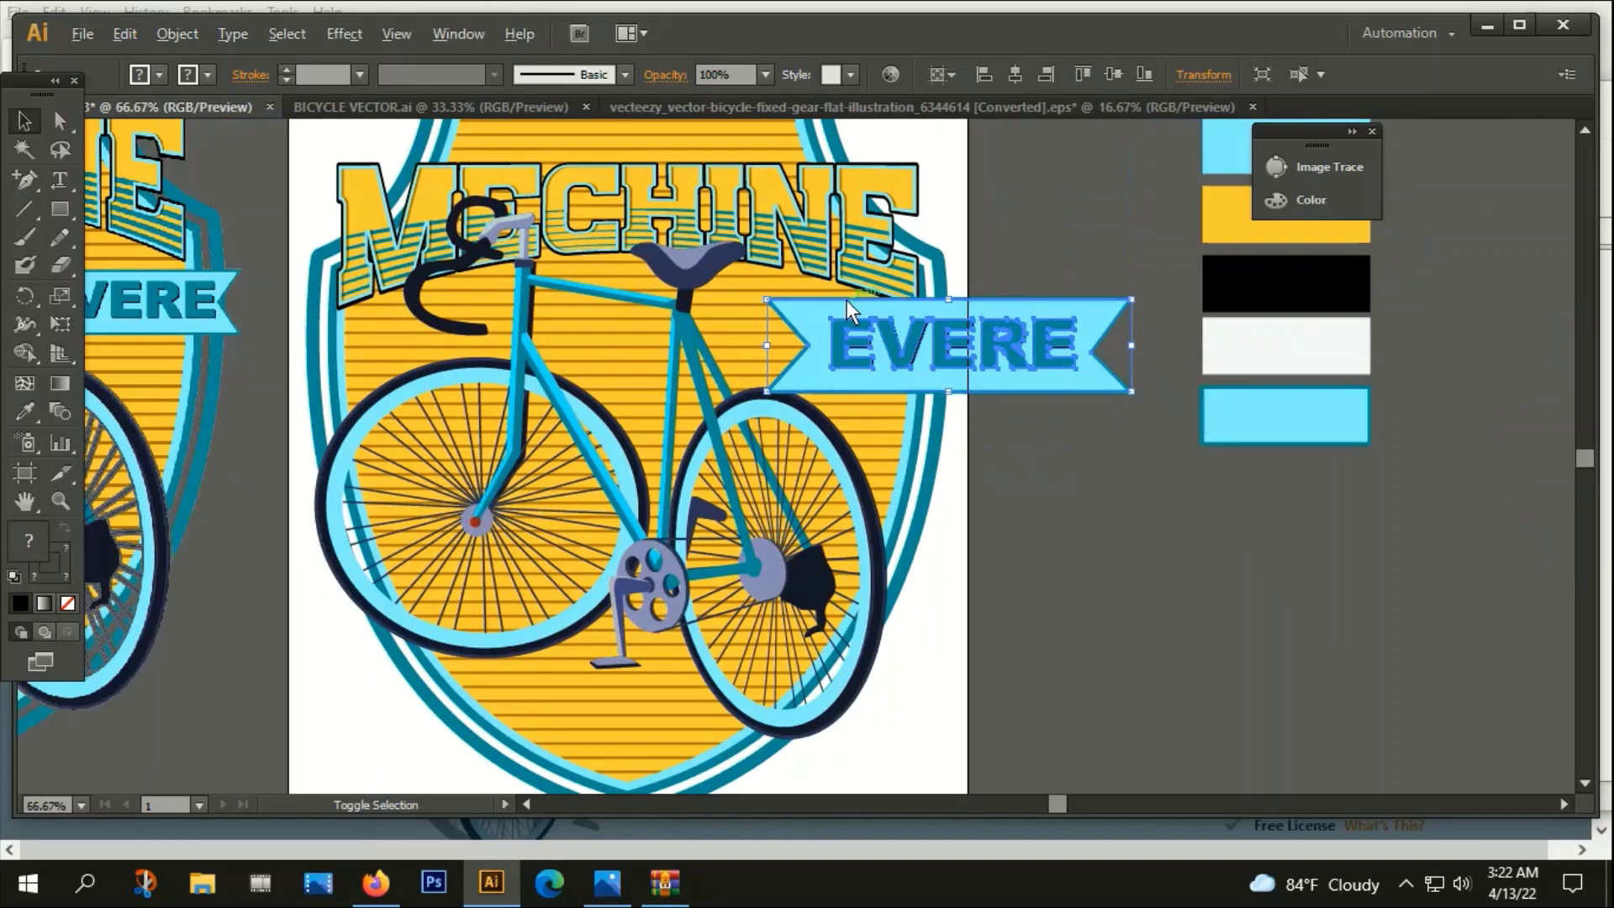
scroll(830, 371, "down", 1)
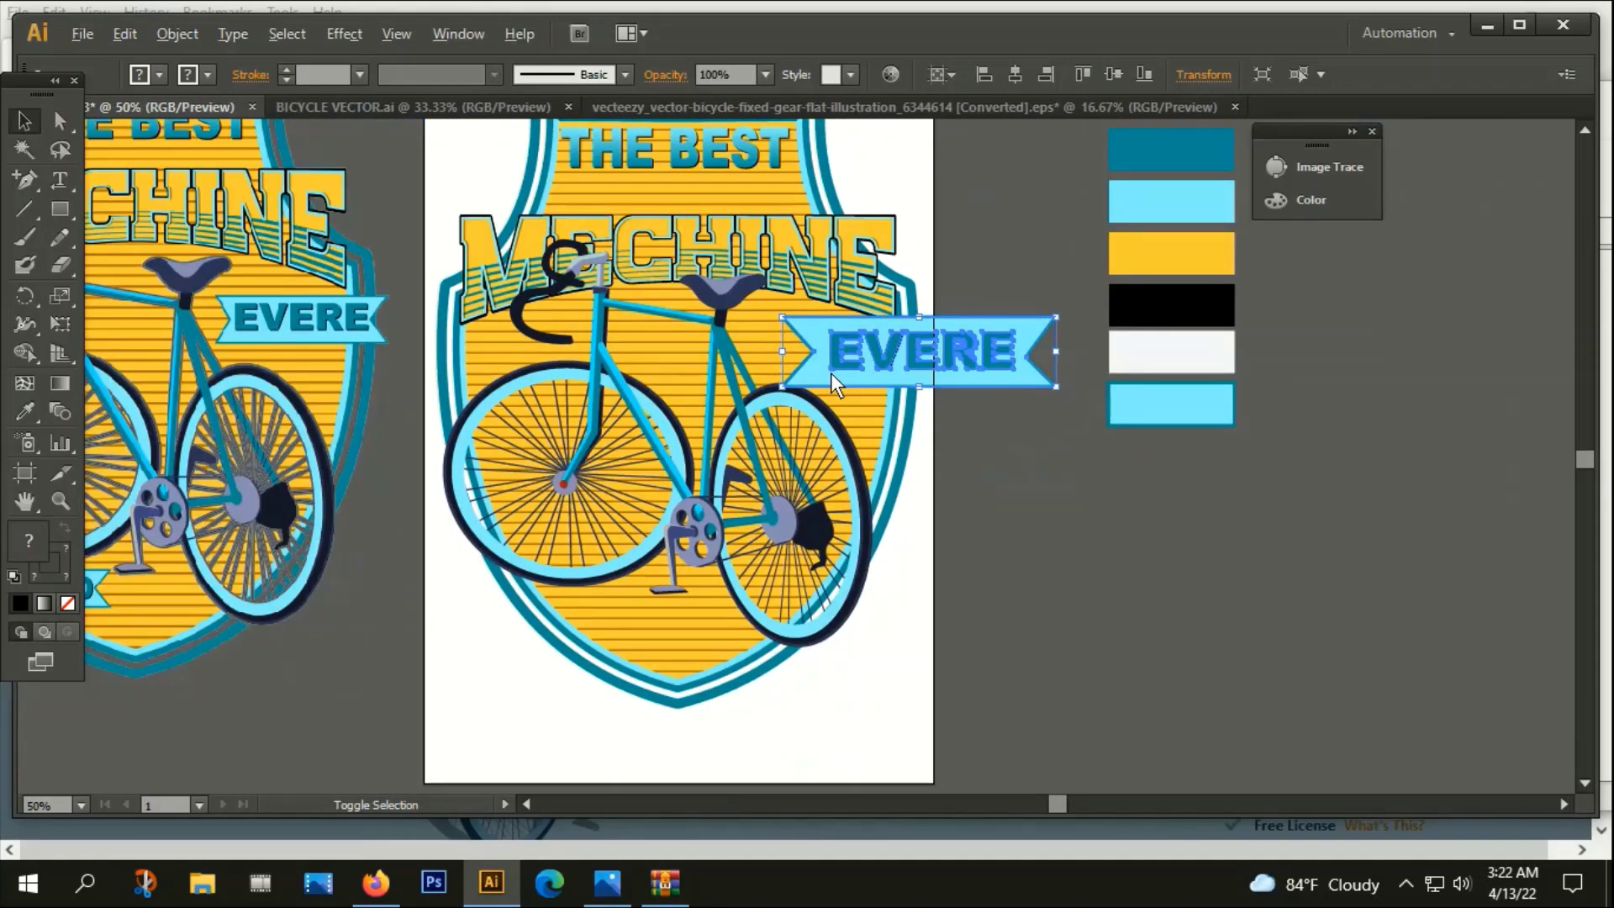
scroll(818, 335, "up", 2)
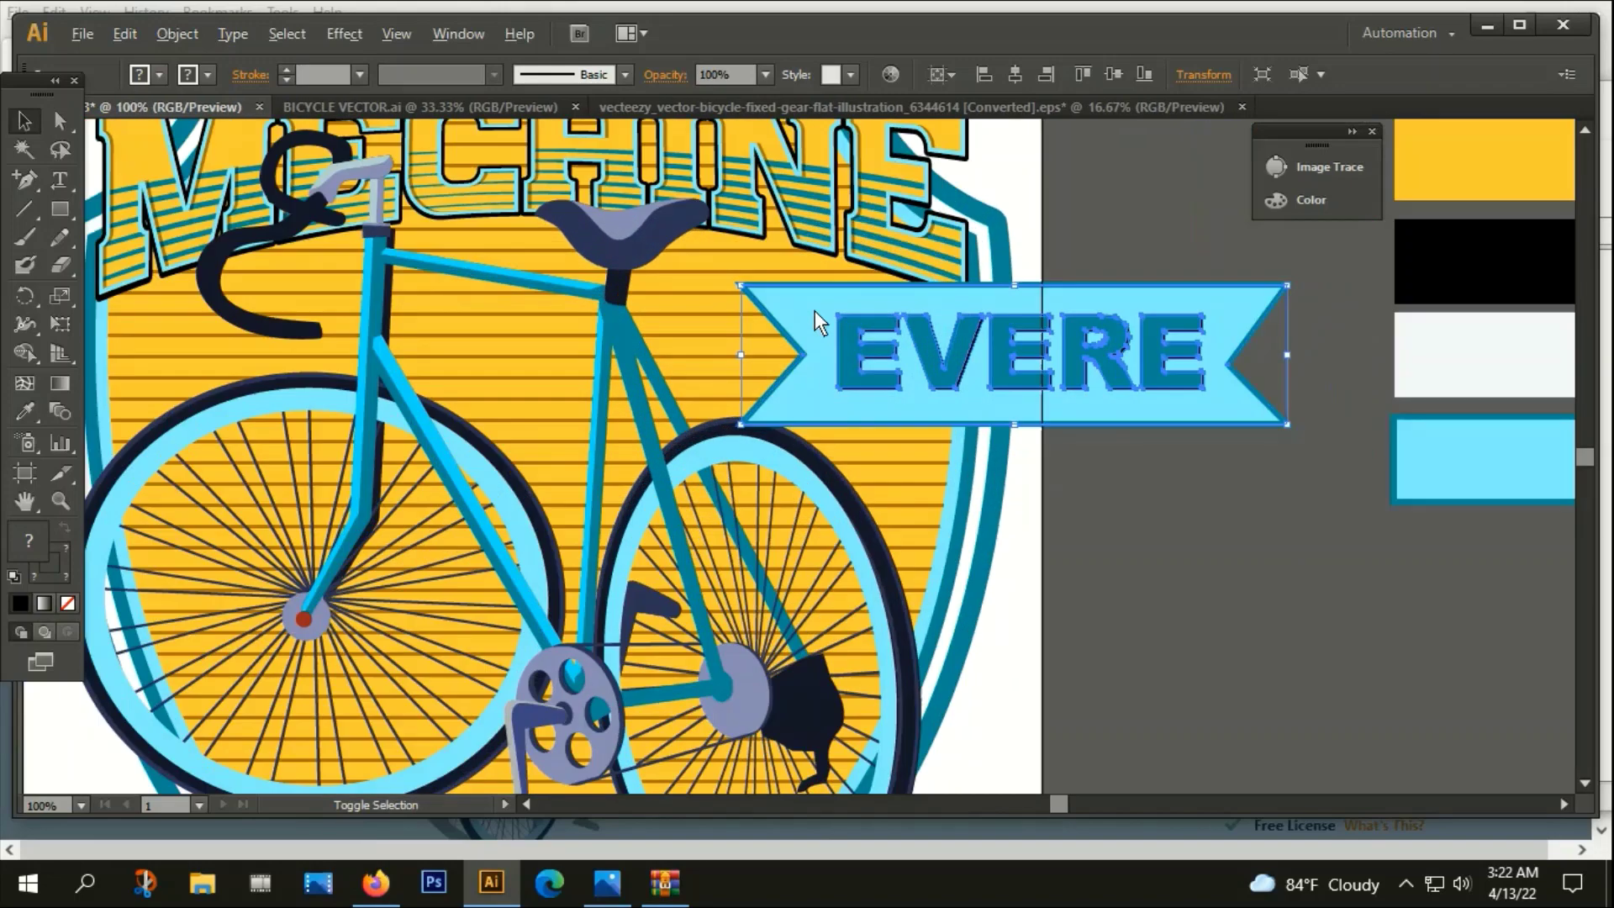
left_click_drag(742, 286, 799, 307)
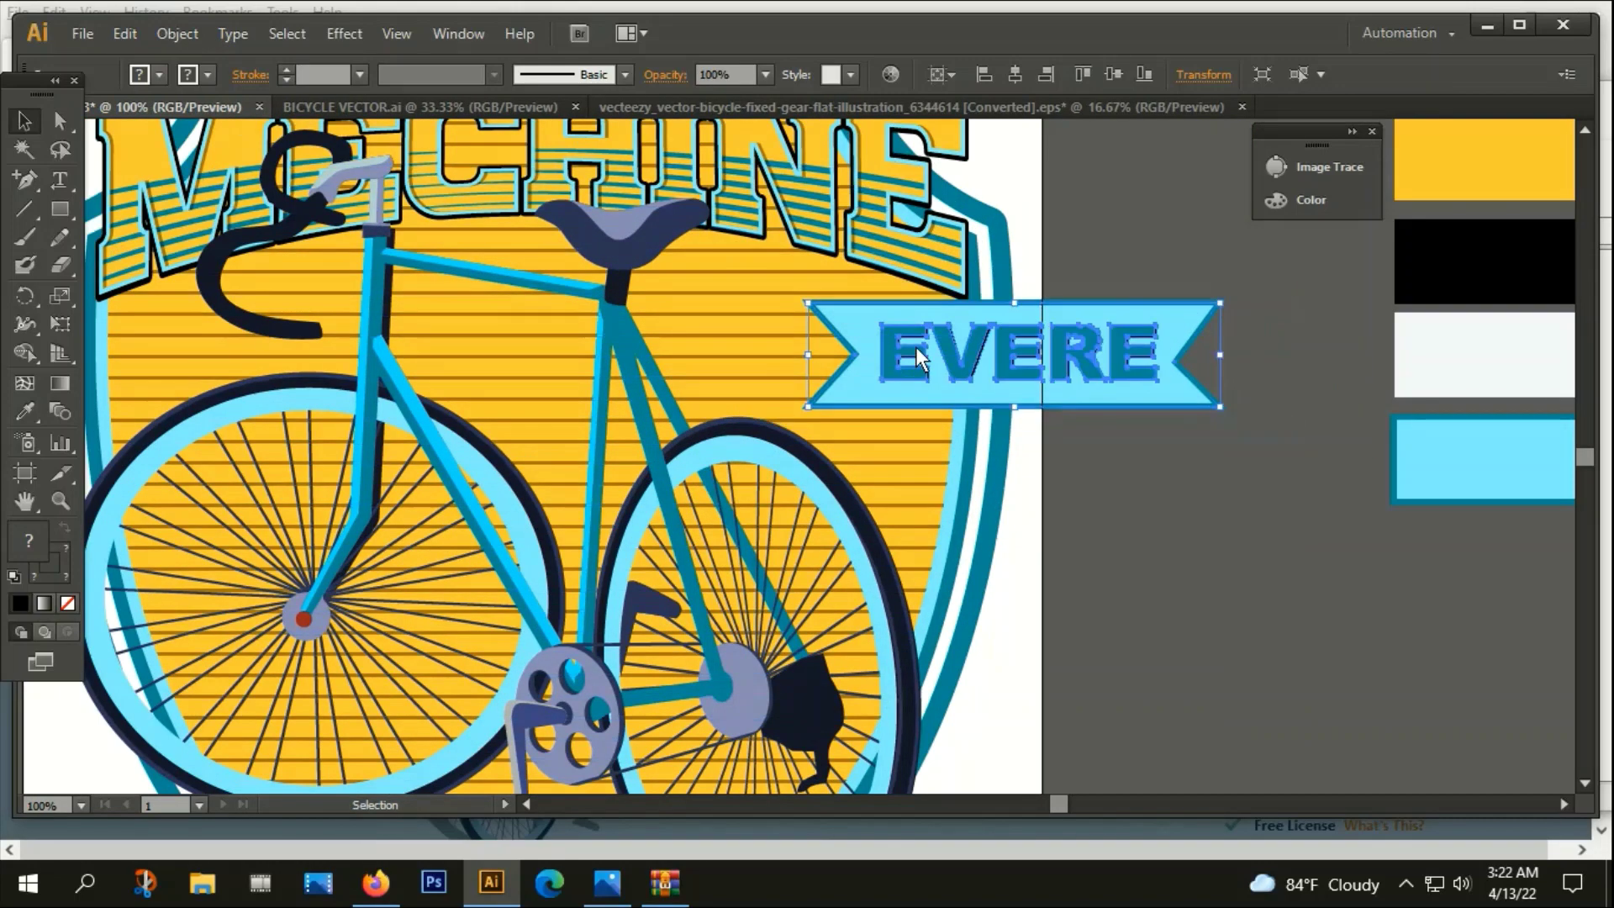
left_click_drag(915, 346, 874, 347)
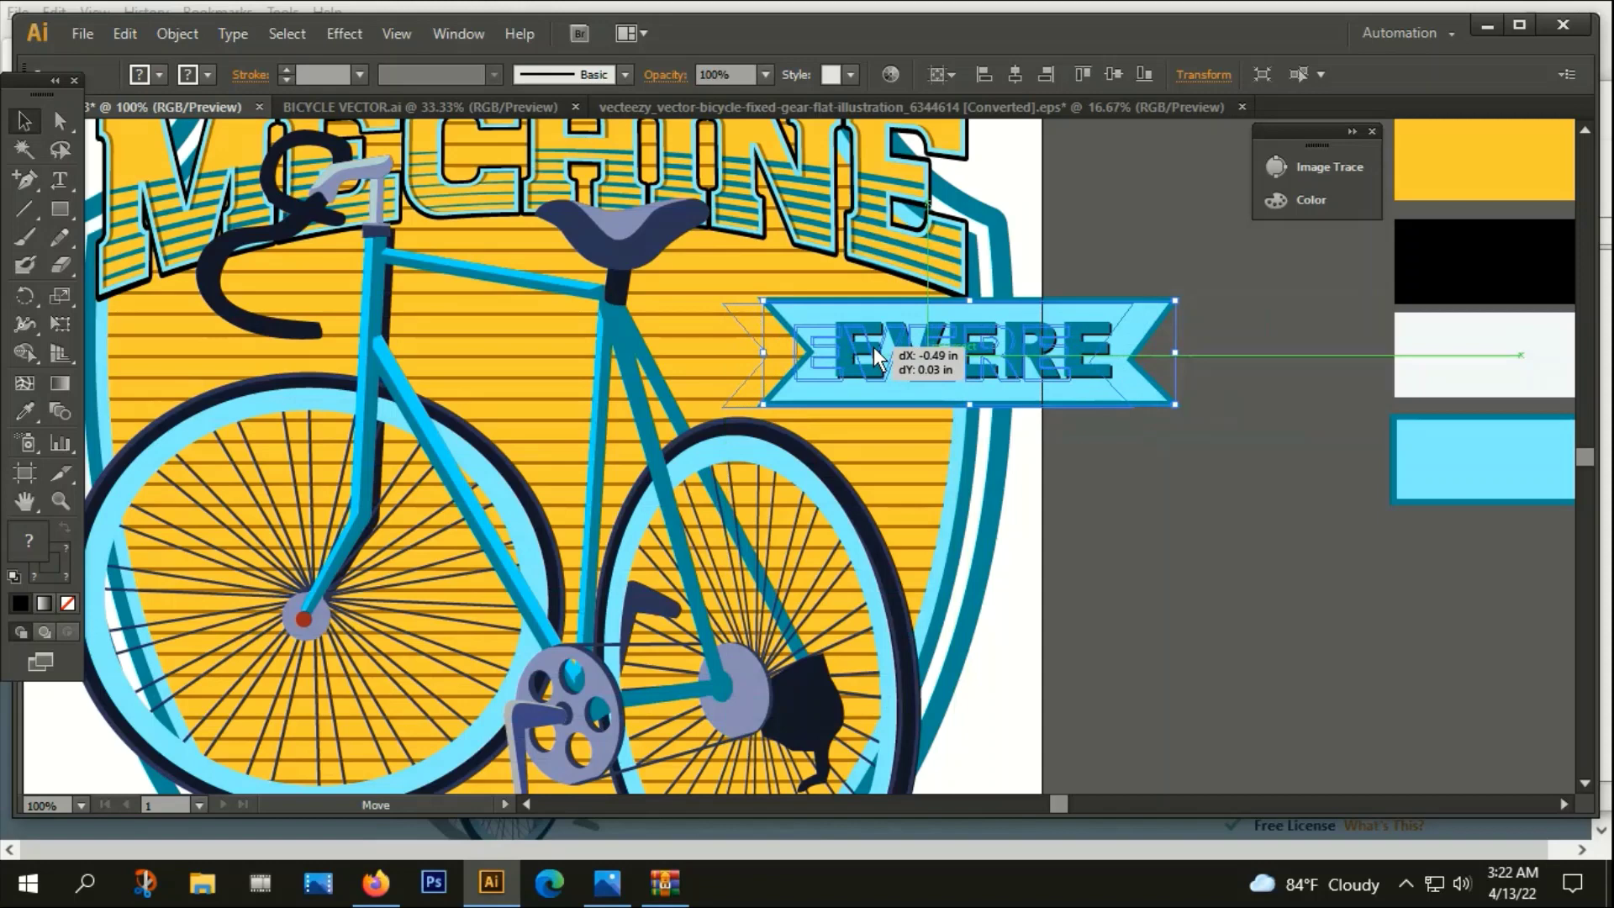
mouse_move(981, 350)
left_mouse_down()
mouse_move(958, 350)
mouse_move(1006, 363)
left_mouse_up()
left_click_drag(1091, 304, 1088, 312)
scroll(1012, 336, "up", 1)
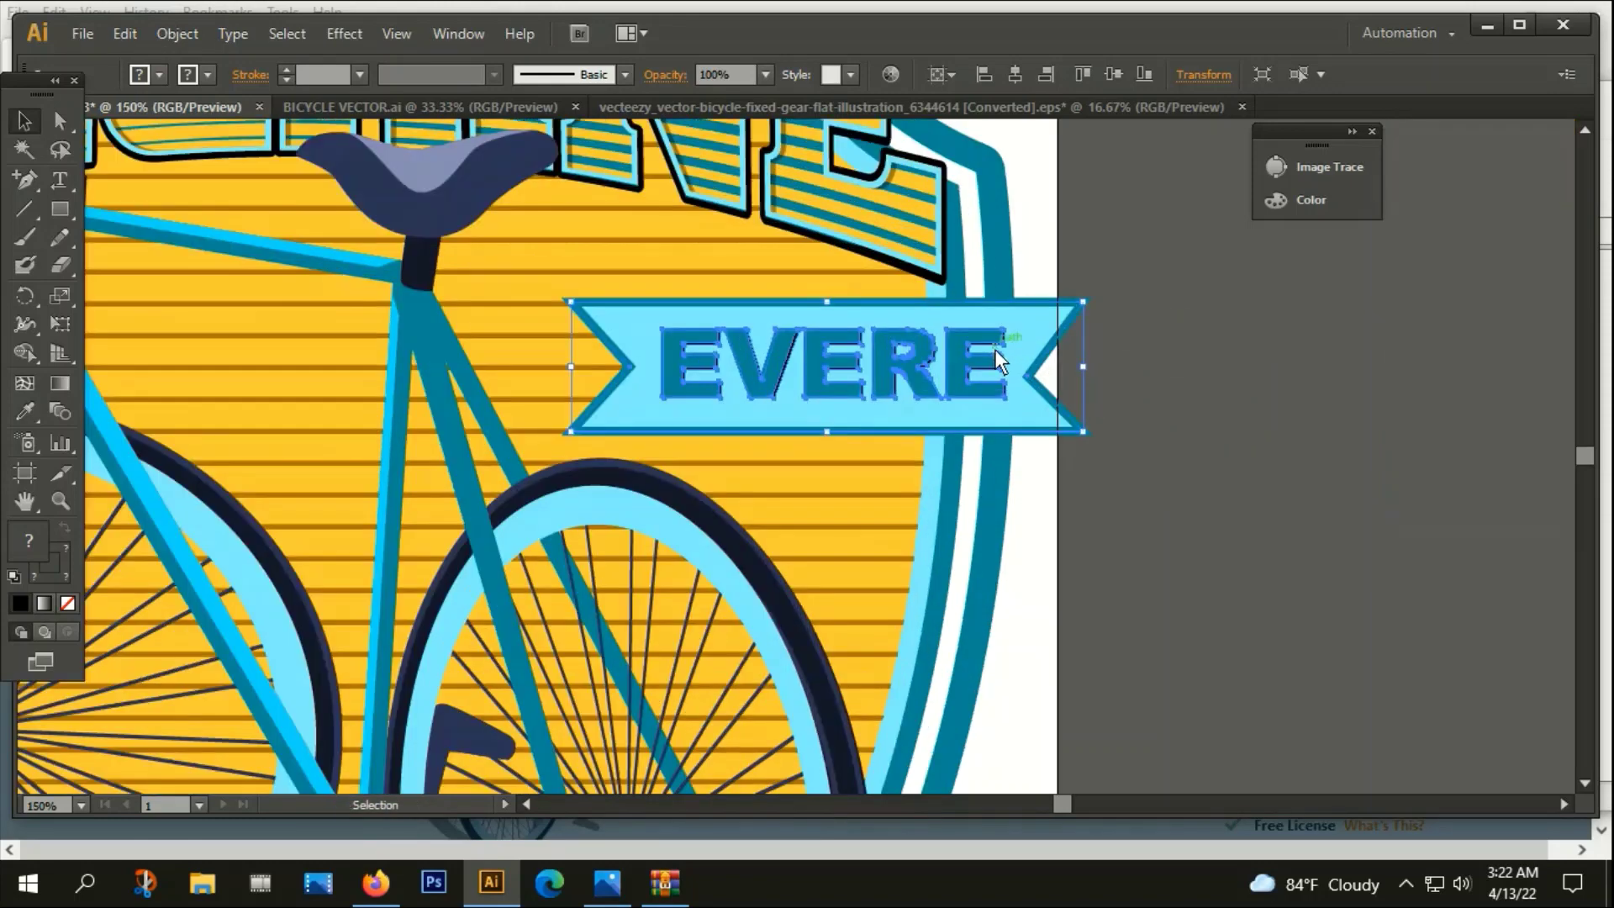
left_click_drag(995, 350, 960, 341)
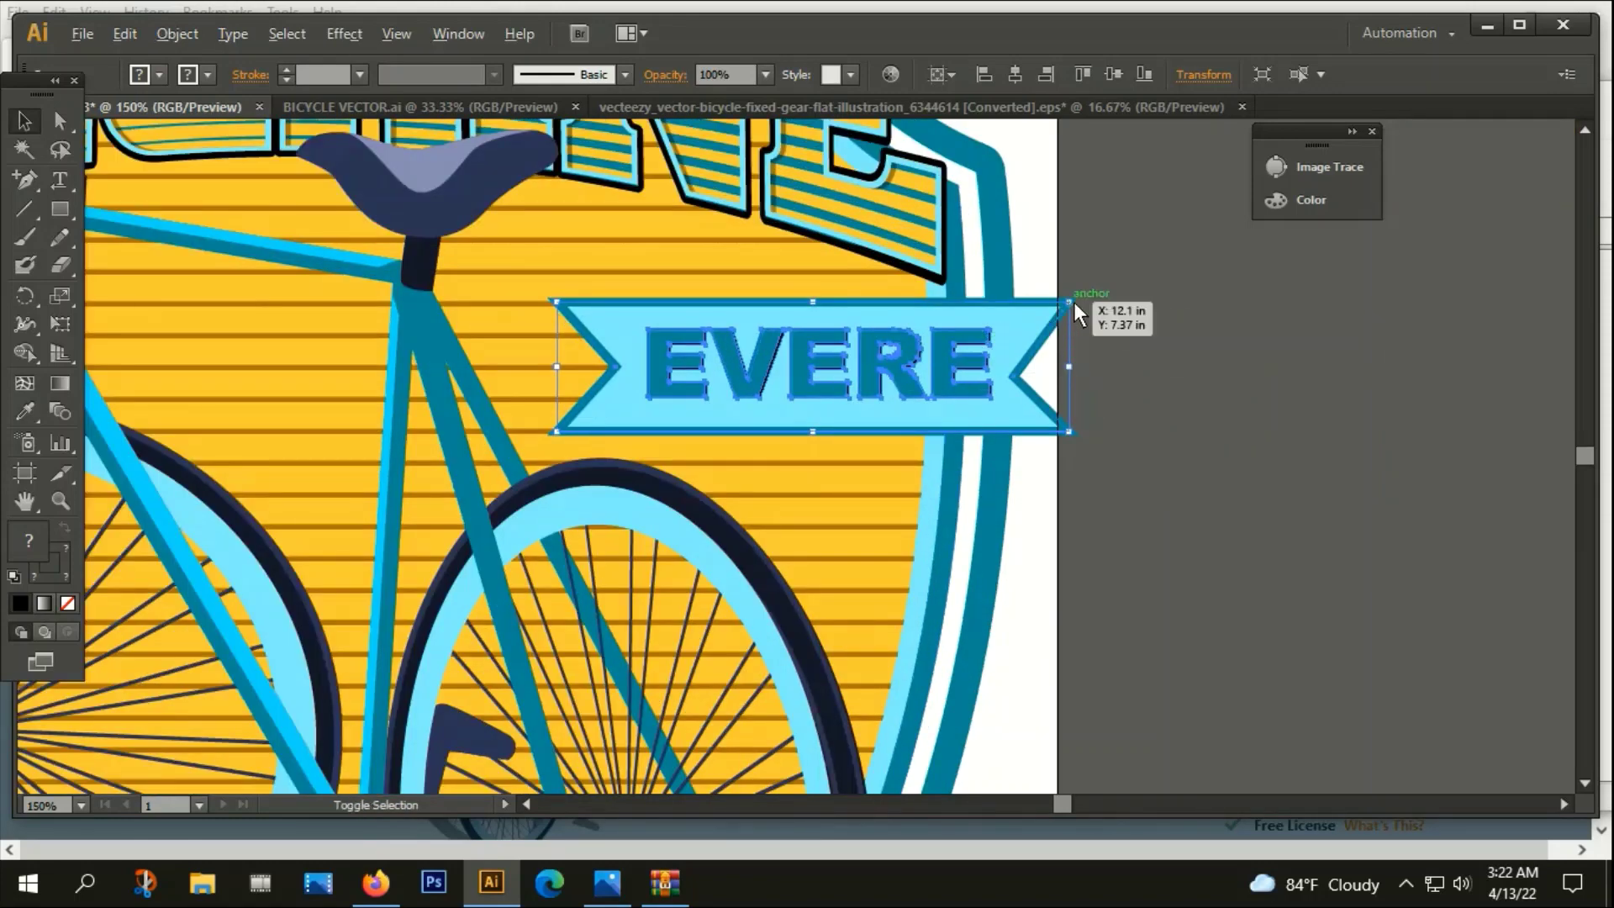
left_click_drag(1067, 301, 1091, 290)
left_click_drag(976, 367, 943, 370)
scroll(1158, 426, "down", 5)
left_click(1256, 548)
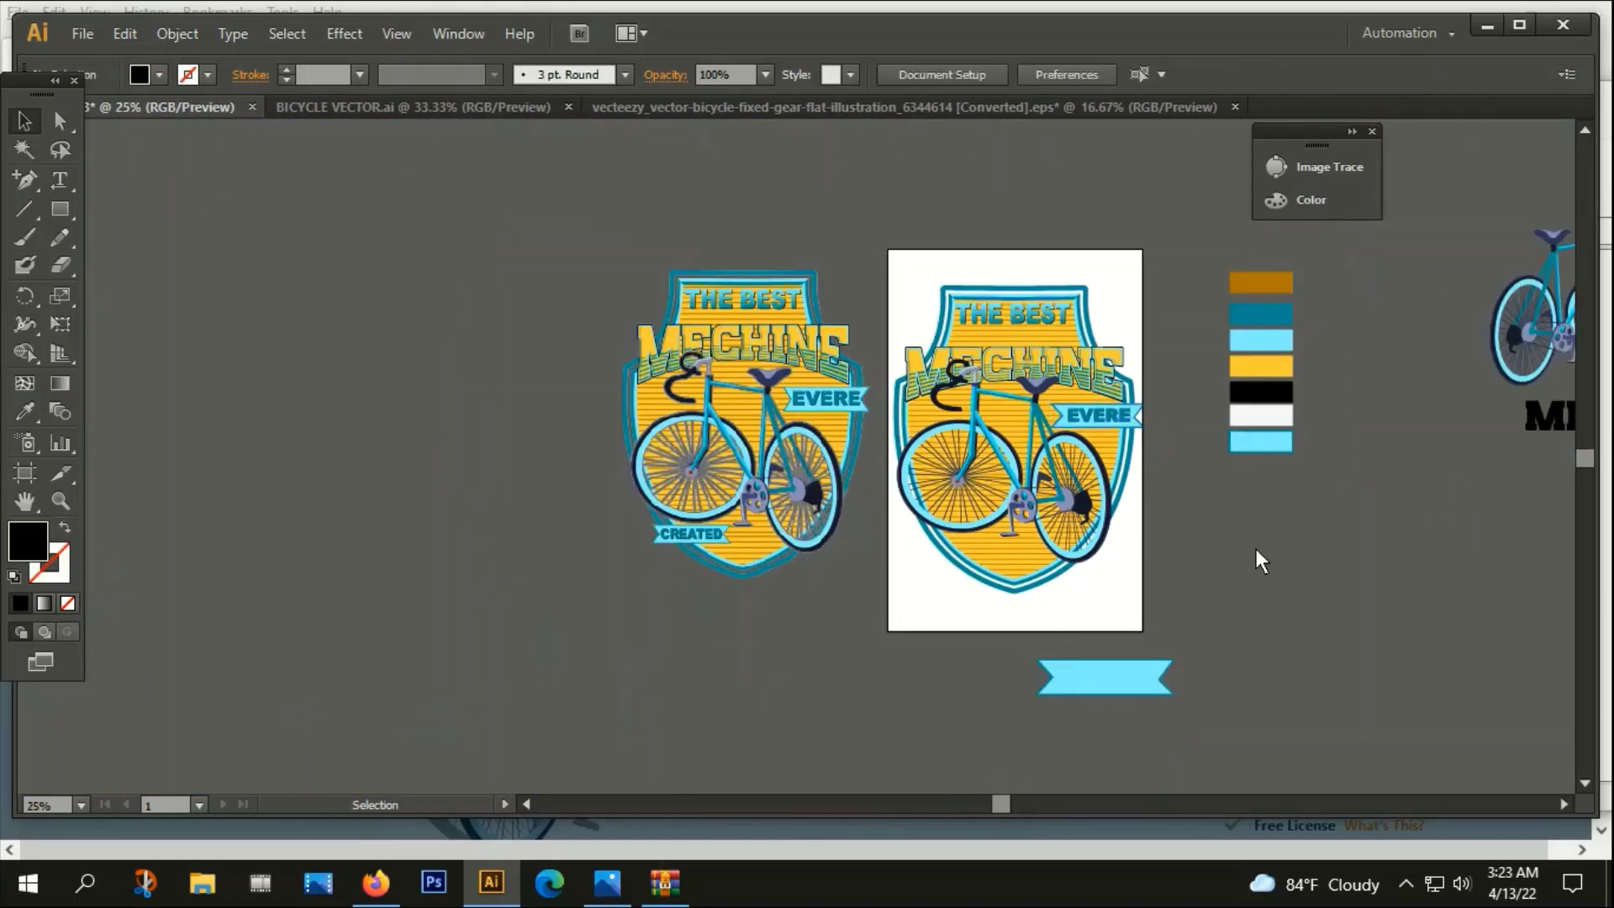
Duplicate the black CREATED text to the empty area beside the artboard and convert the copy to outlines
left_click_drag(1256, 548, 1167, 603)
scroll(1177, 496, "right", 2)
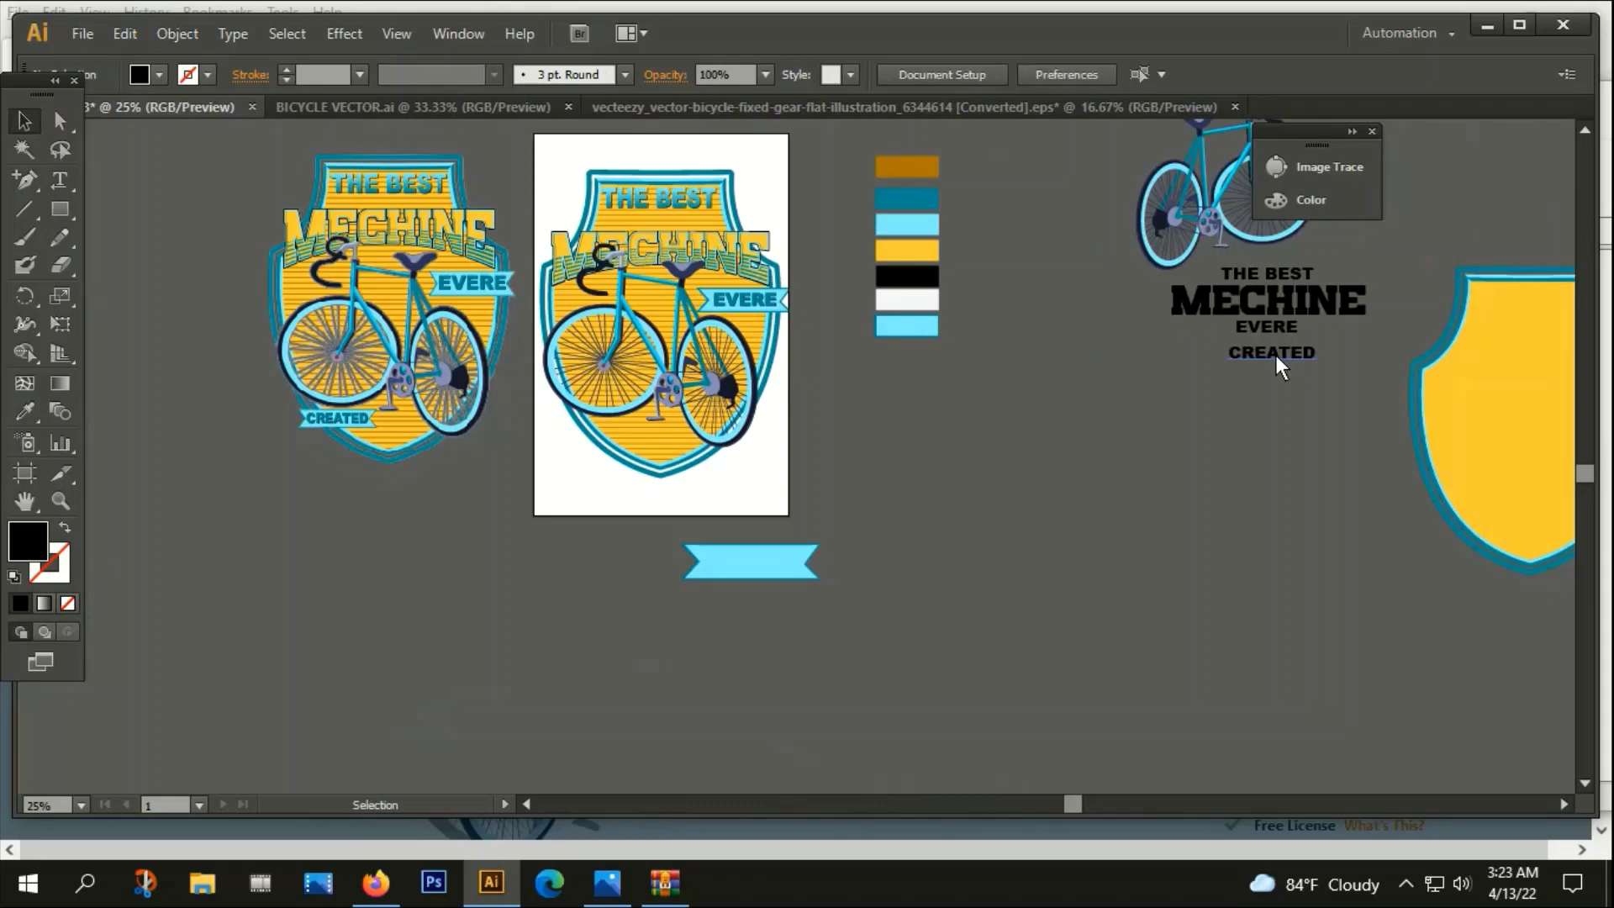
left_click_drag(1291, 357, 970, 481)
right_click(970, 481)
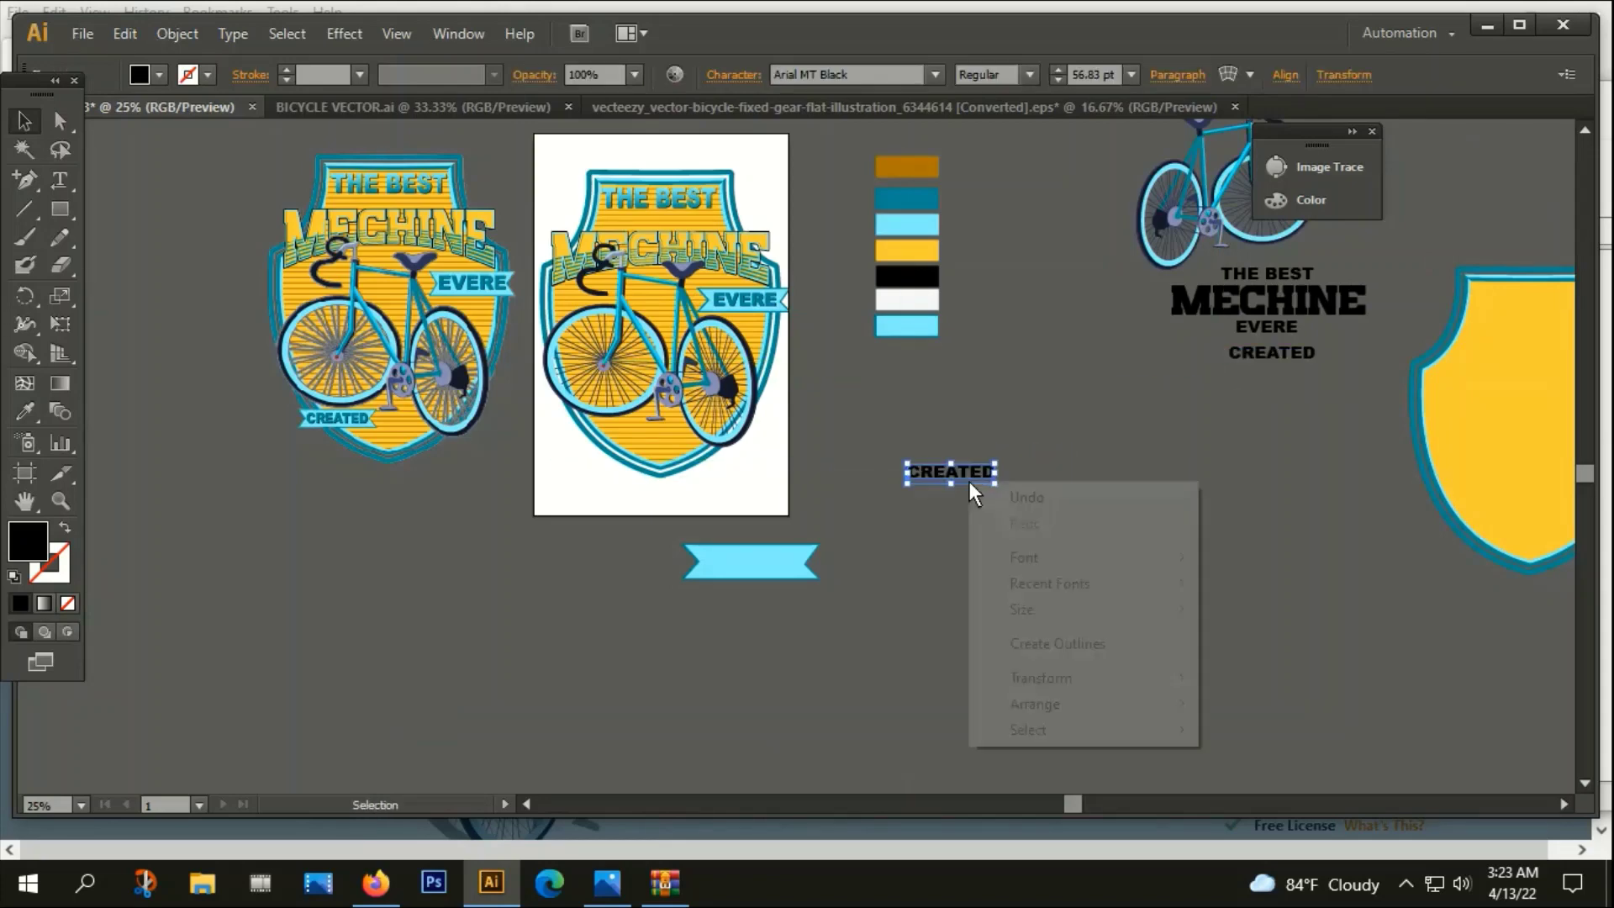
left_click(1057, 649)
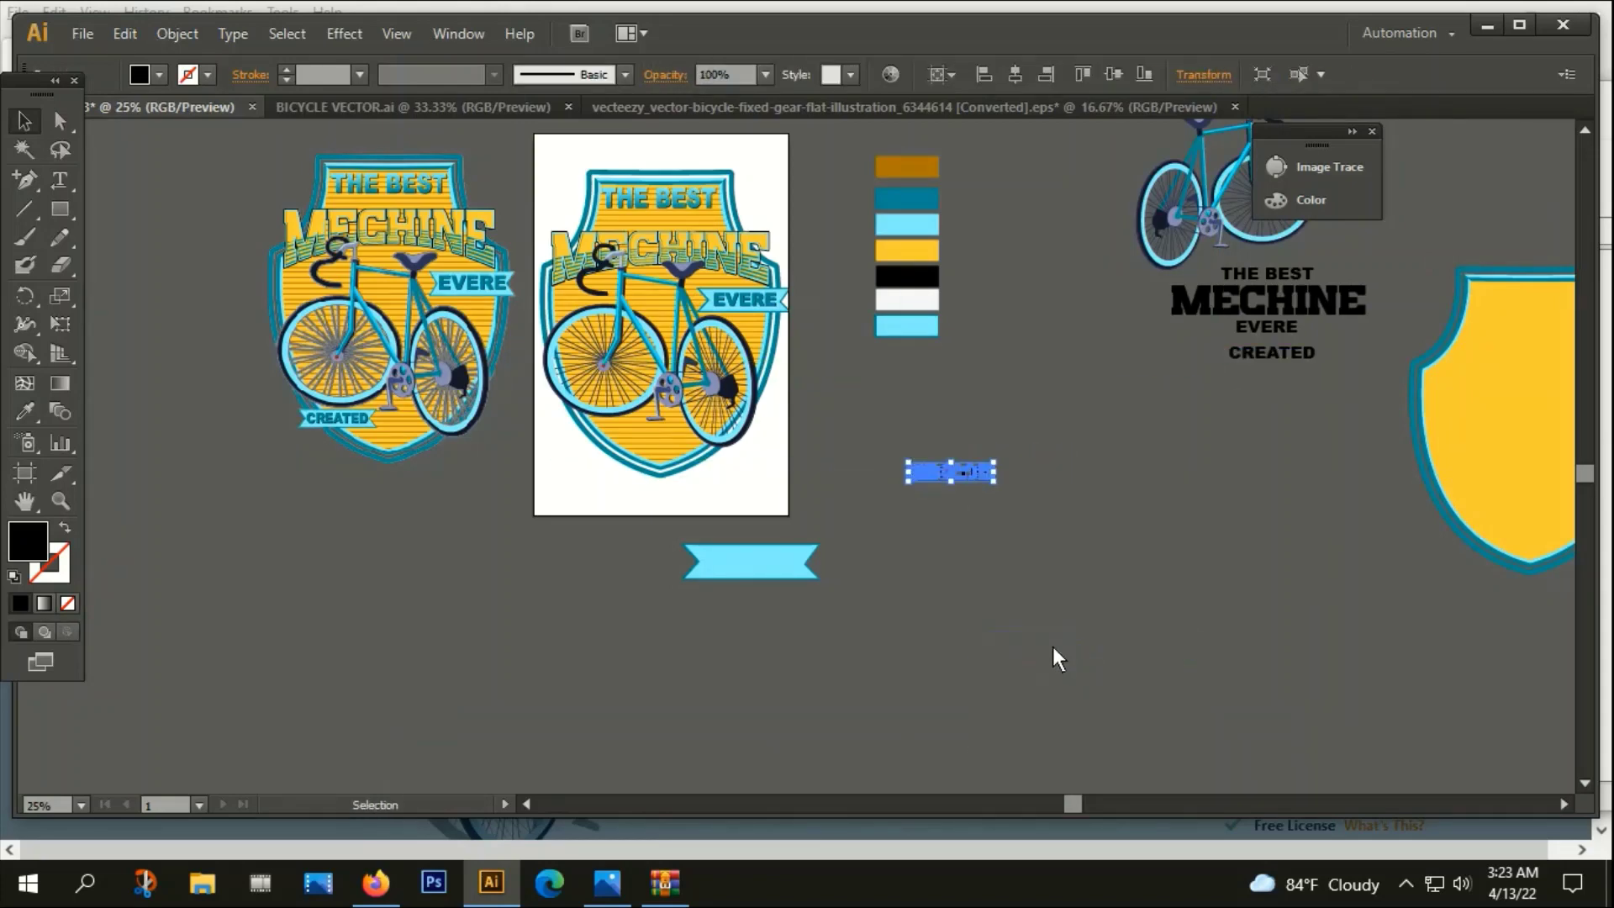
Bring the outlined CREATED lettering to the front and place it on the empty ribbon below the artboard
scroll(971, 380, "down", 2)
right_click(971, 380)
mouse_move(1040, 566)
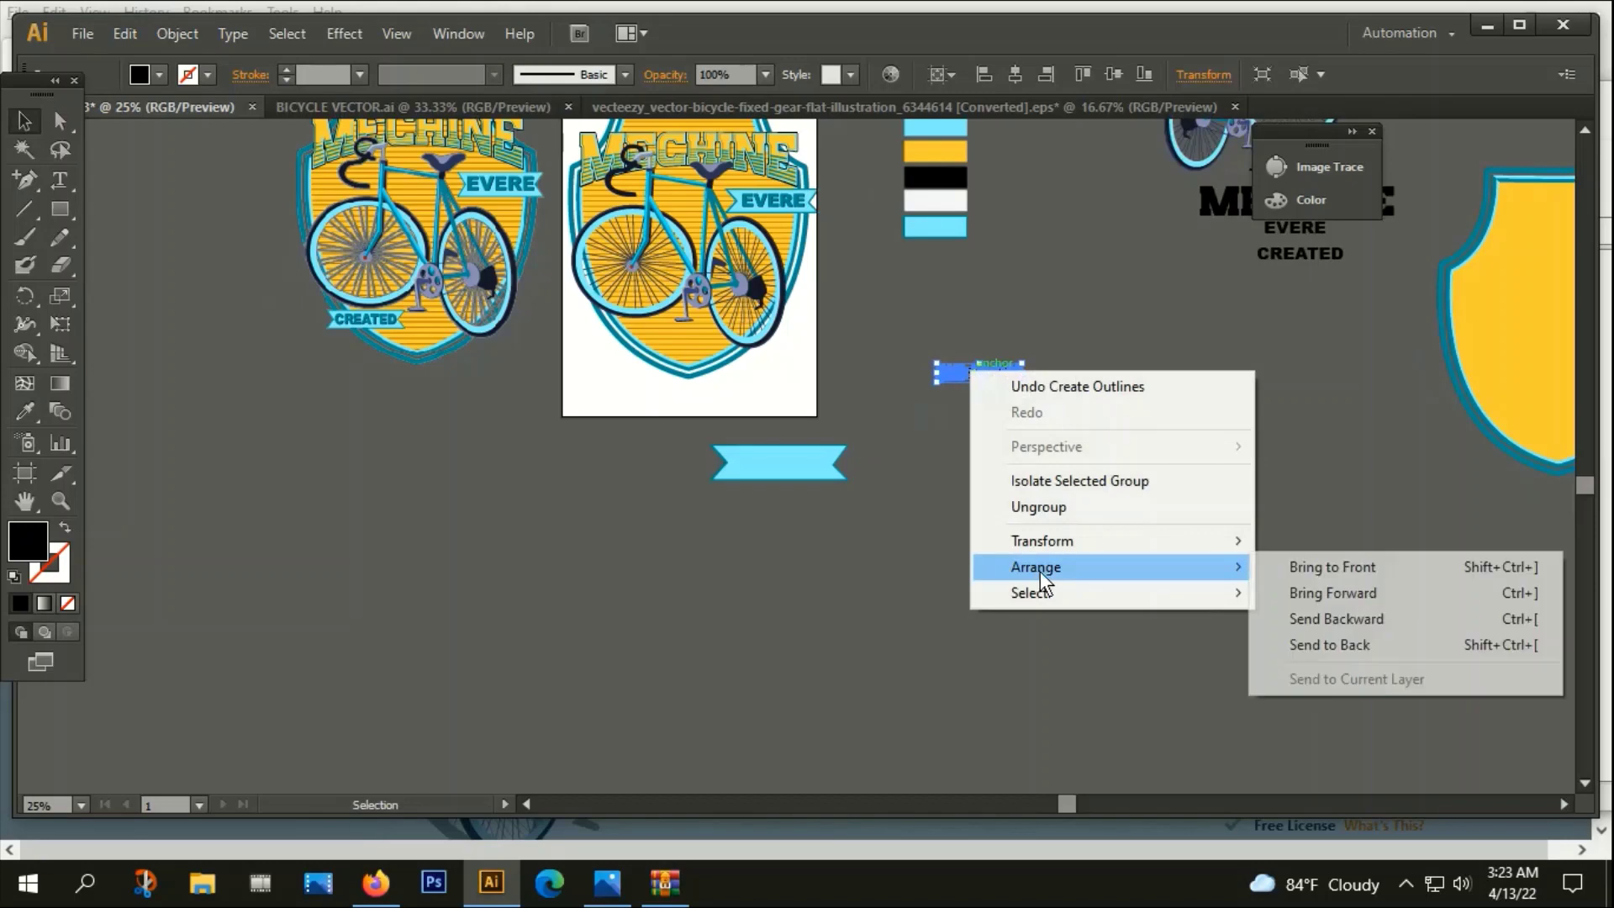
left_click(1337, 566)
left_click(1093, 402)
left_click_drag(994, 371, 786, 460)
Centre the CREATED lettering between the notched ends of its ribbon
scroll(760, 517, "up", 1)
scroll(762, 527, "up", 1)
left_click_drag(927, 361, 943, 362)
scroll(972, 563, "up", 1)
scroll(972, 563, "up", 2)
scroll(875, 454, "up", 1)
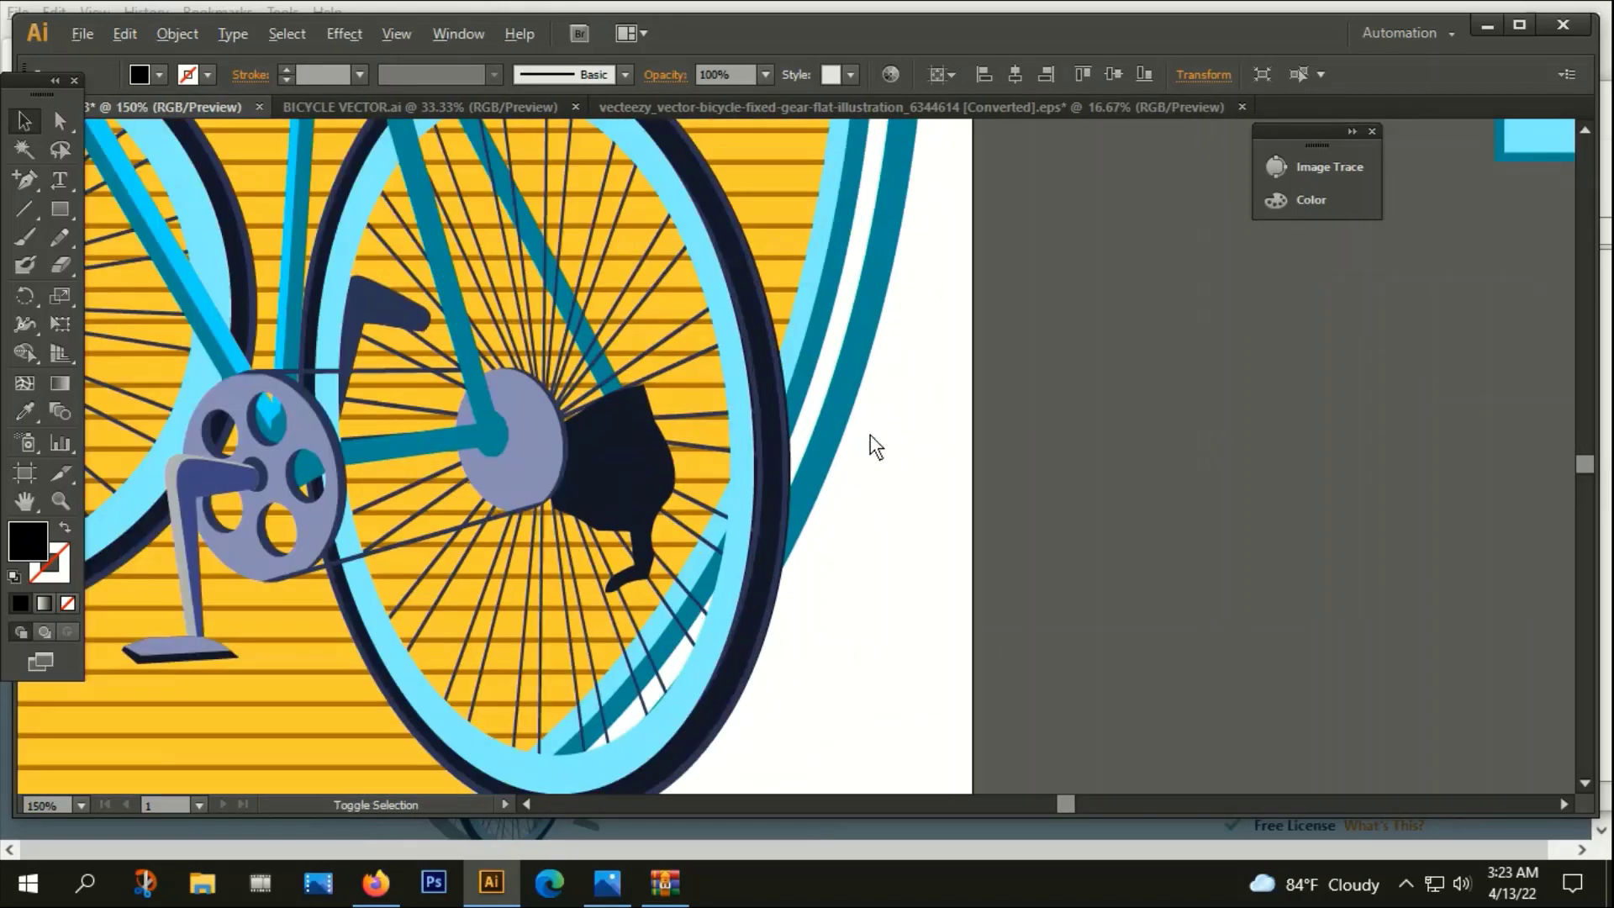
scroll(1098, 570, "down", 3)
scroll(875, 437, "down", 5)
scroll(875, 437, "up", 2)
left_click_drag(906, 425, 933, 431)
left_click(976, 494)
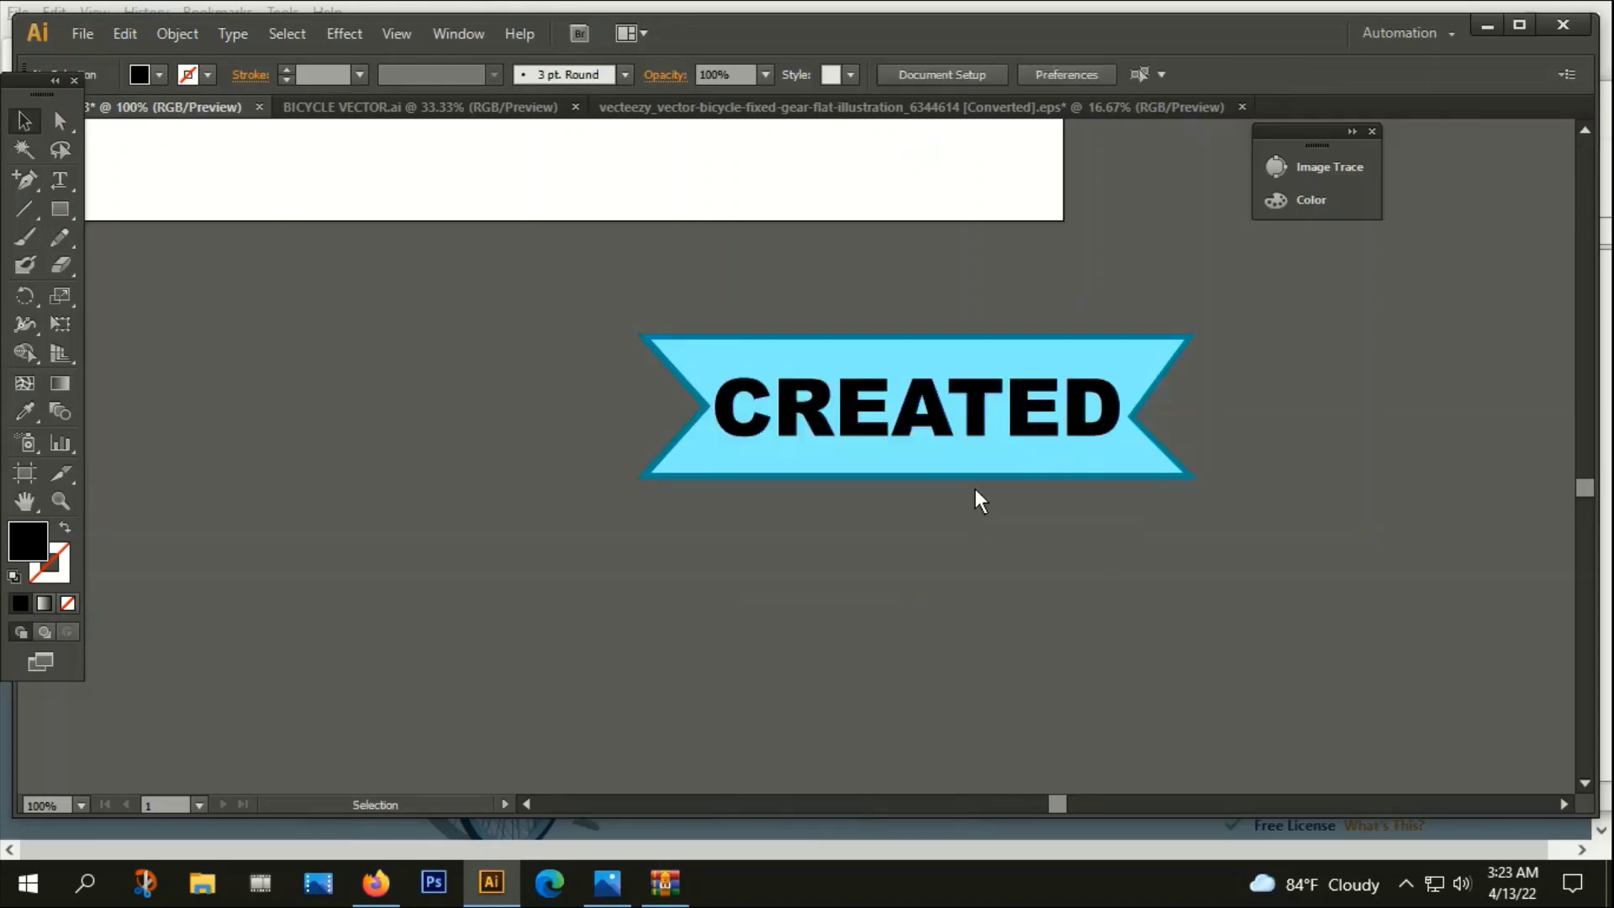
scroll(966, 425, "up", 2)
left_click_drag(990, 420, 997, 420)
Reduce the height of the CREATED ribbon evenly about its centre for a closer fit around the lettering
left_click(950, 275)
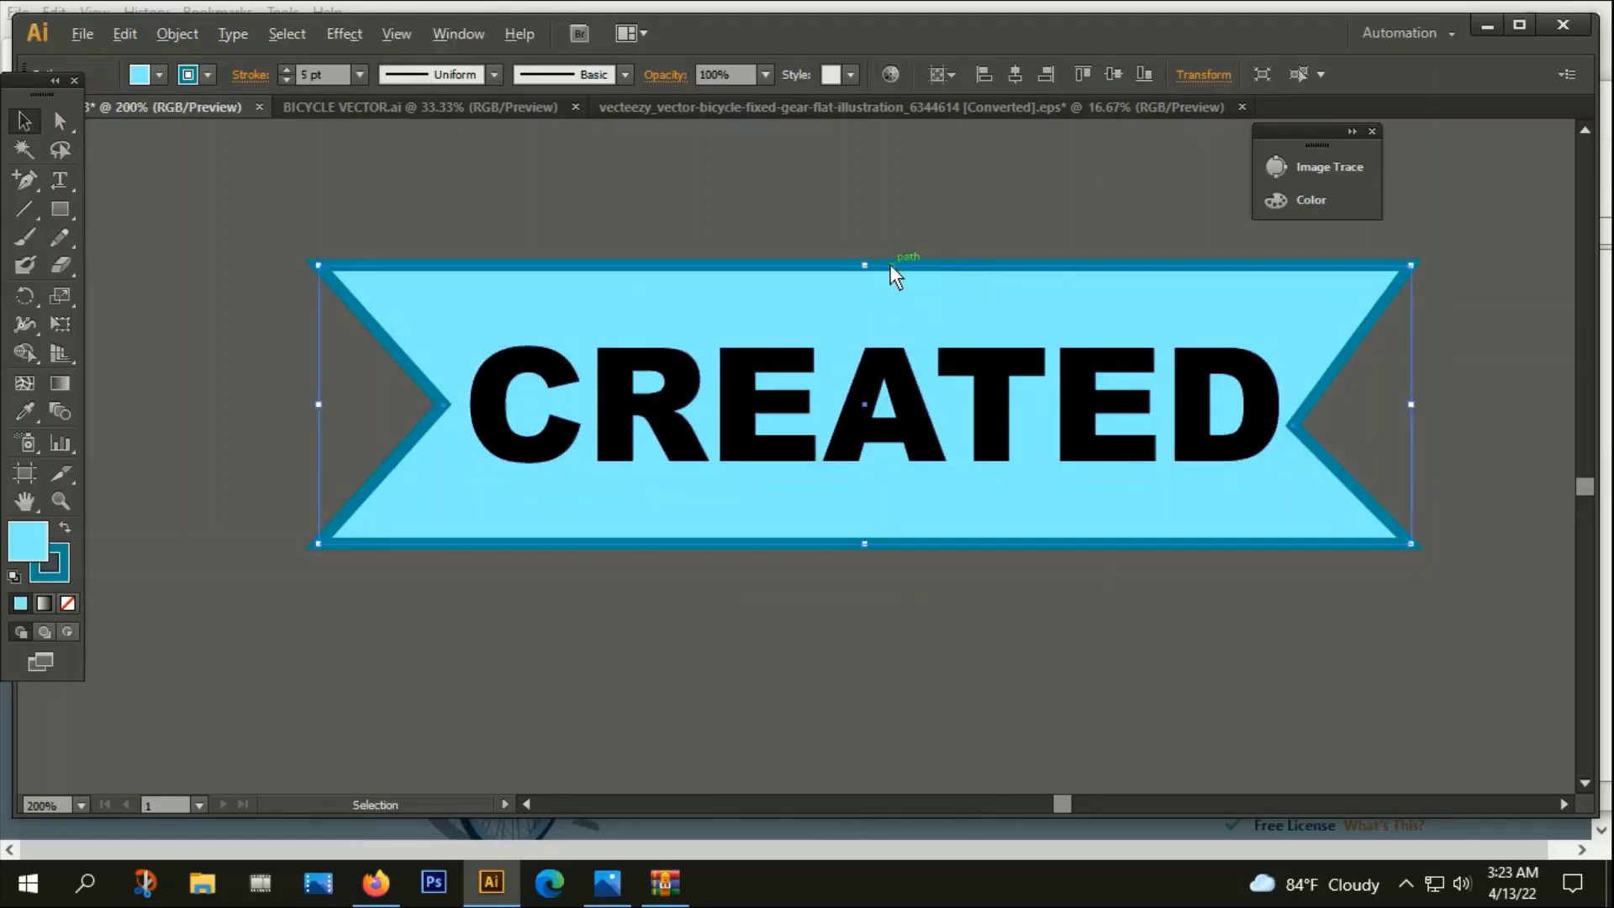
left_click_drag(871, 264, 865, 296)
left_click(900, 262)
scroll(929, 295, "down", 3)
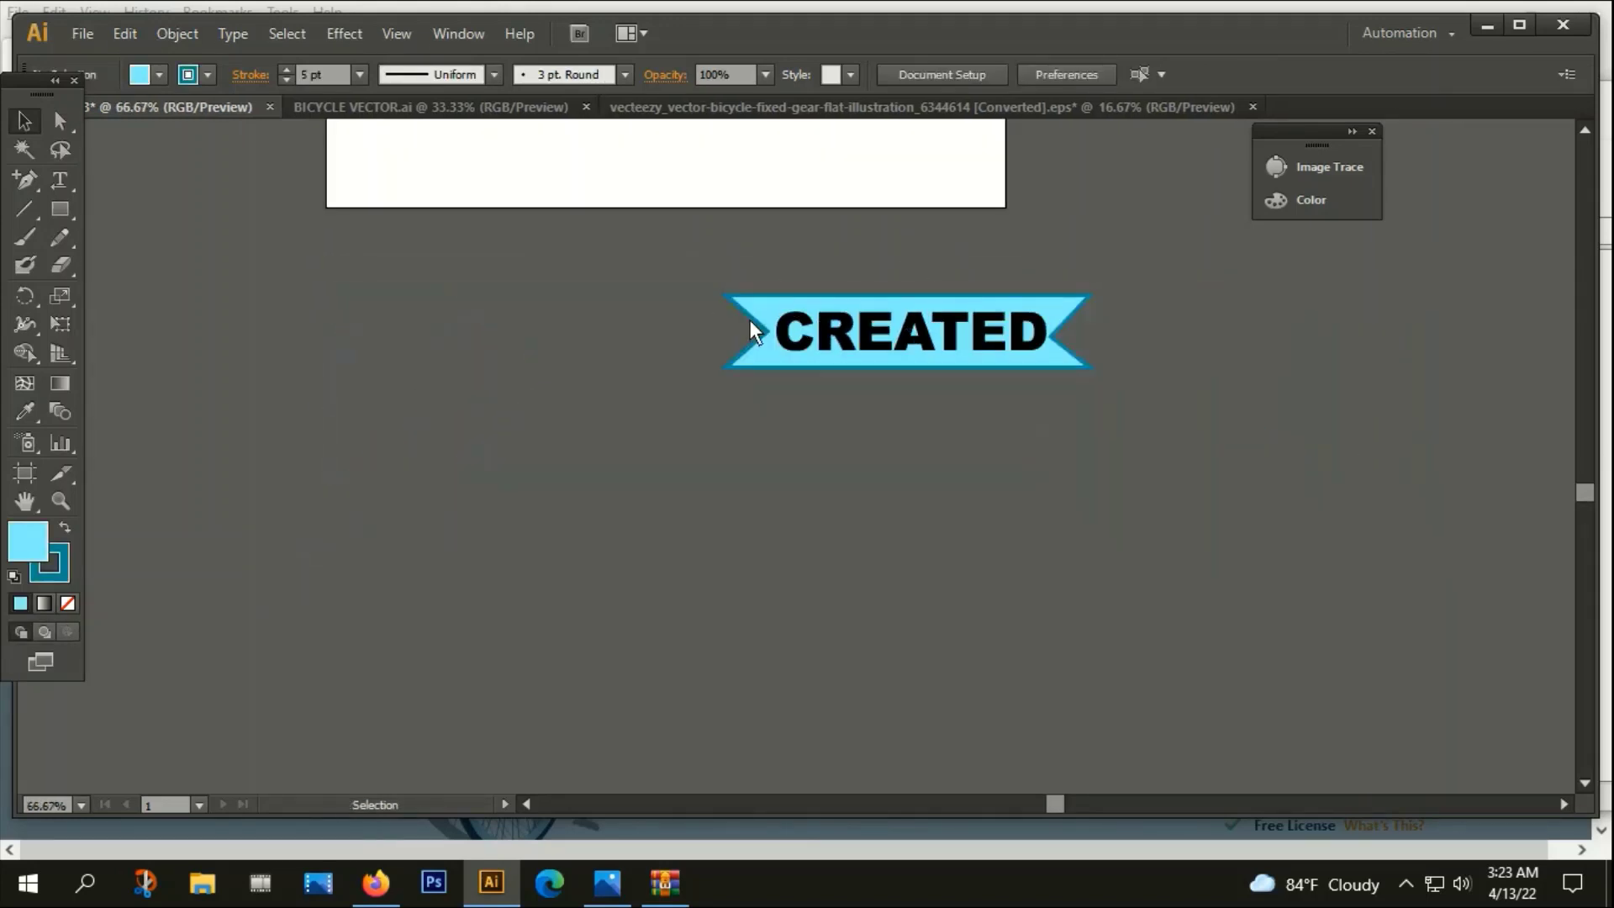
Group the CREATED lettering with its ribbon and move the group onto the shield's lower-left edge
left_click_drag(746, 324, 914, 336)
right_click(915, 336)
left_click(1009, 447)
scroll(1001, 530, "down", 2)
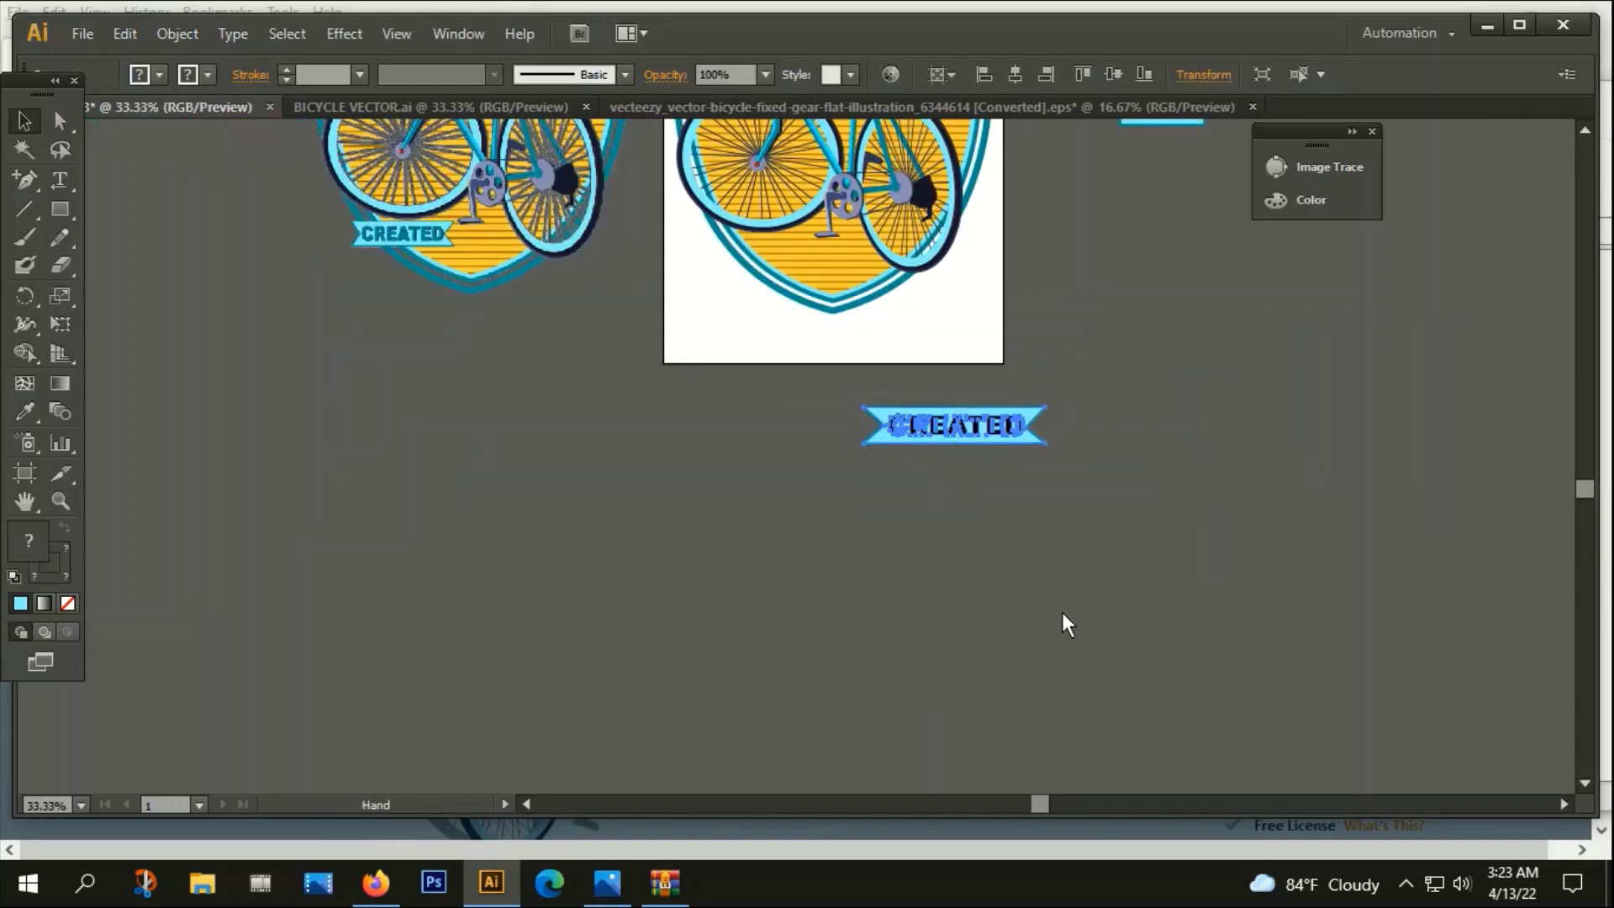
scroll(1062, 612, "up", 1)
left_click_drag(1005, 538, 805, 357)
Scale down the CREATED banner and position it across the shield's lower-left border, just below the front wheel
scroll(804, 357, "up", 4)
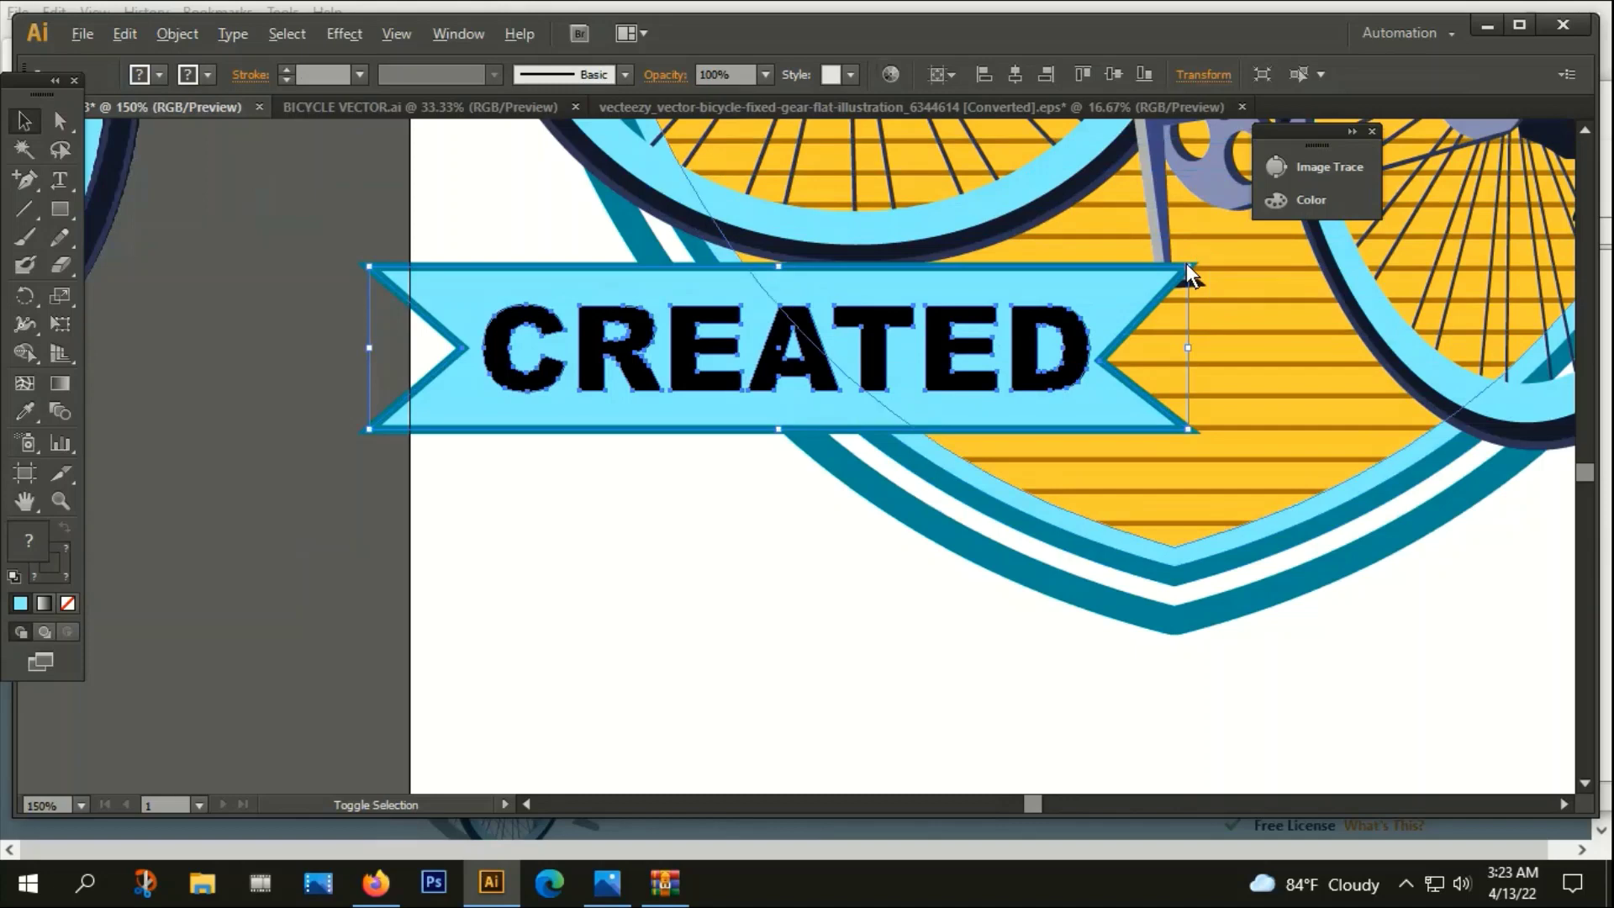
left_click_drag(1186, 264, 1046, 296)
mouse_move(969, 355)
left_mouse_down()
mouse_move(970, 335)
mouse_move(989, 338)
left_mouse_up()
left_click(724, 527)
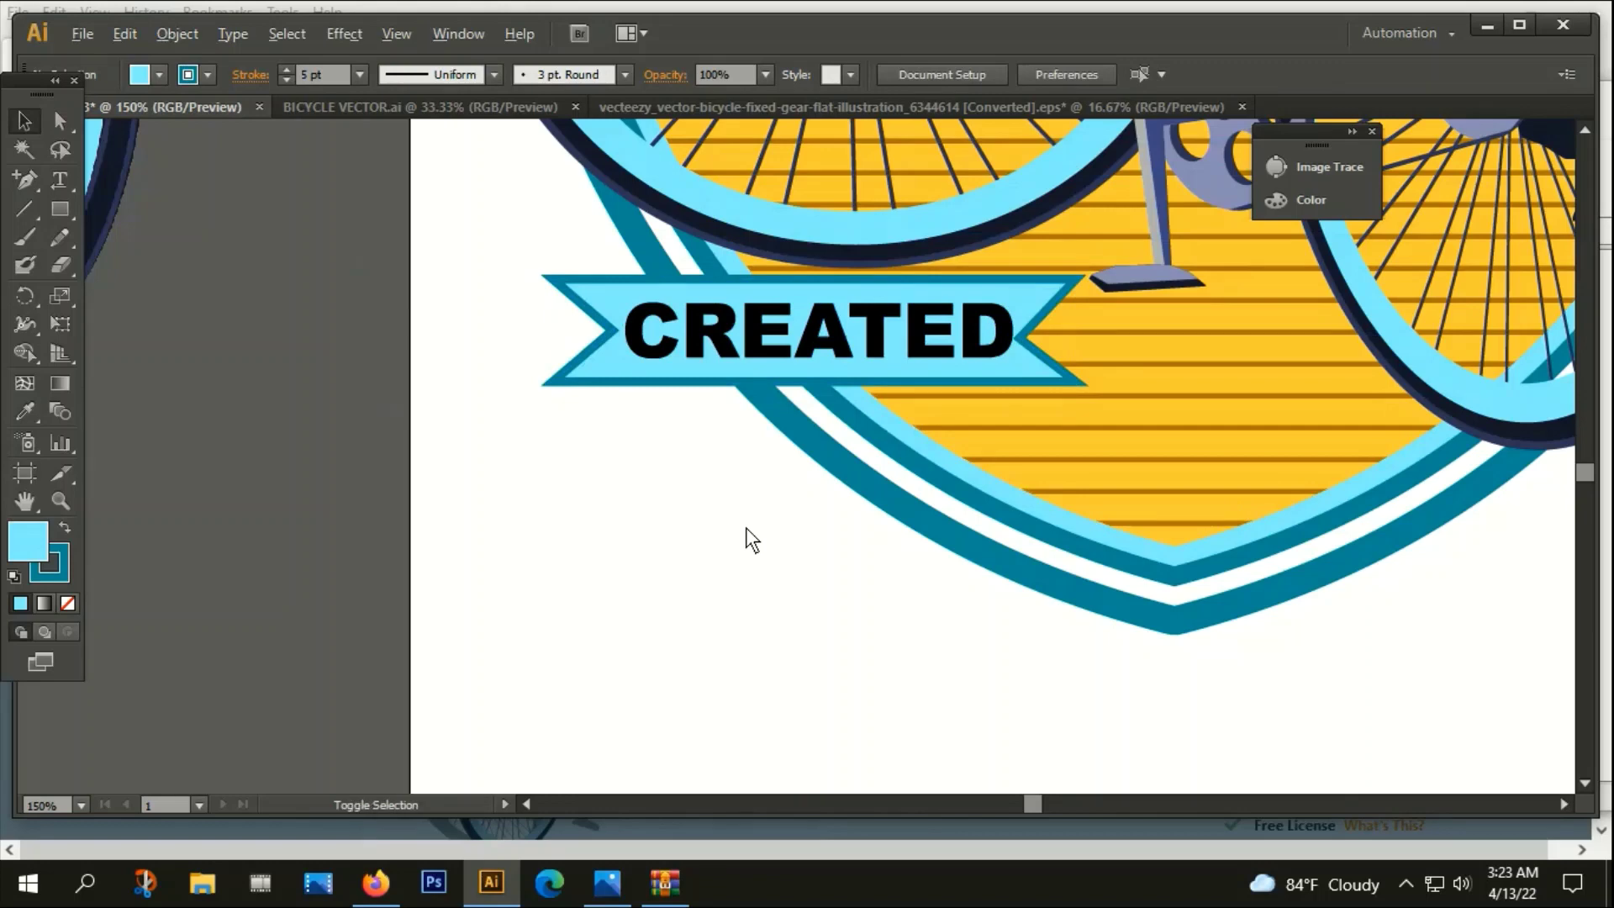
Ungroup the CREATED banner and recolour its lettering with the teal of the shield's outer border using the Eyedropper
right_click(728, 341)
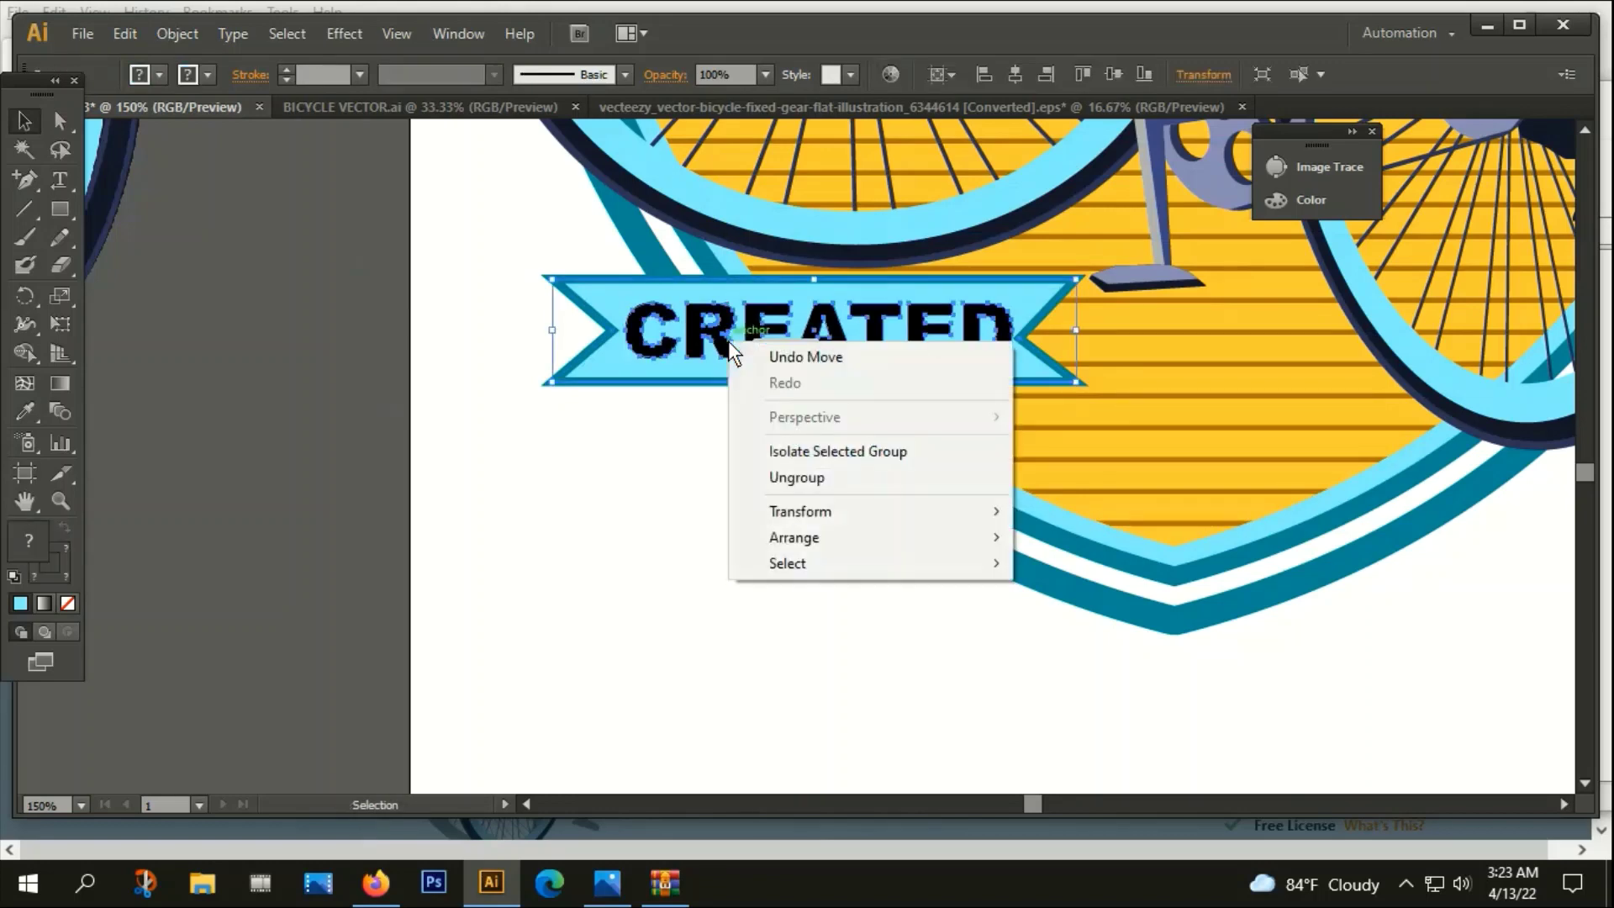
left_click(790, 477)
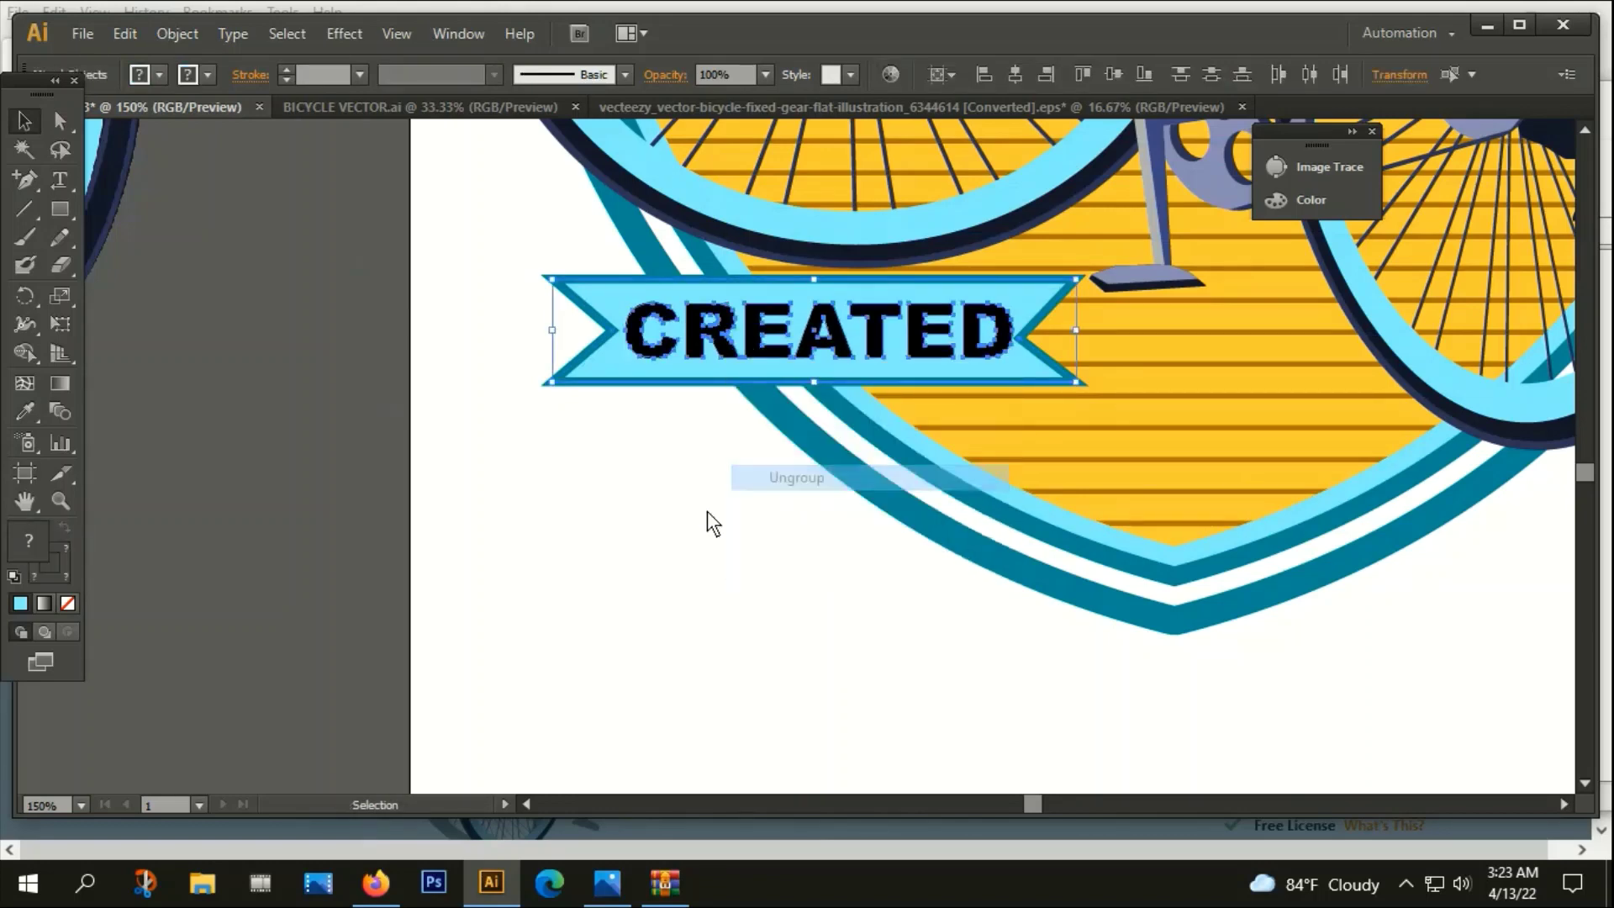
left_click(715, 346)
key("i")
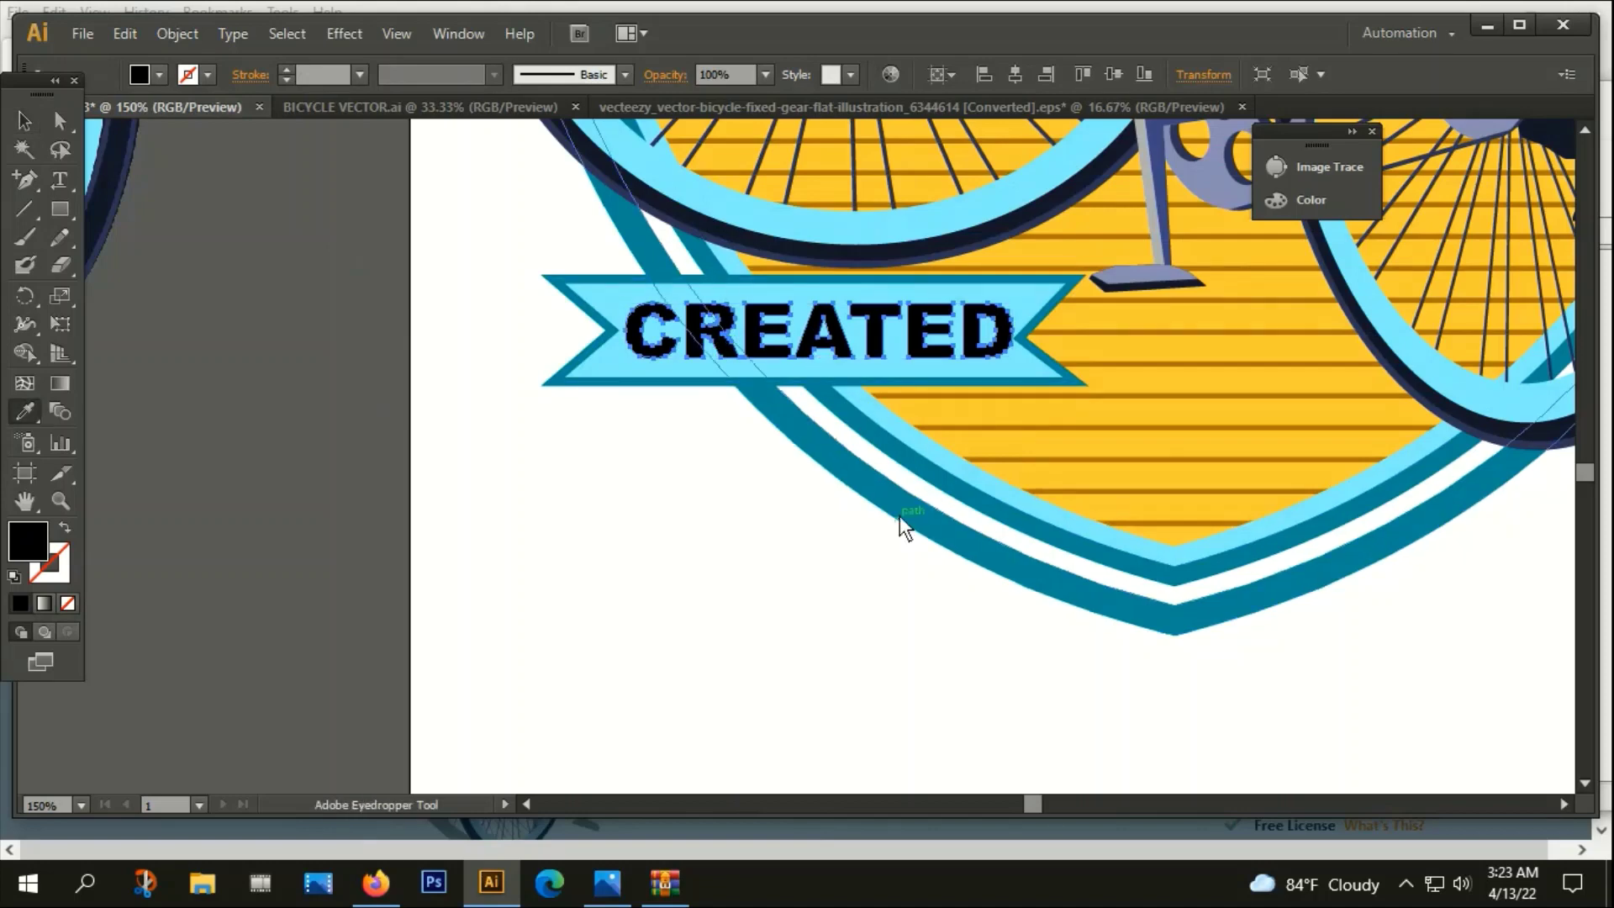
left_click(916, 501)
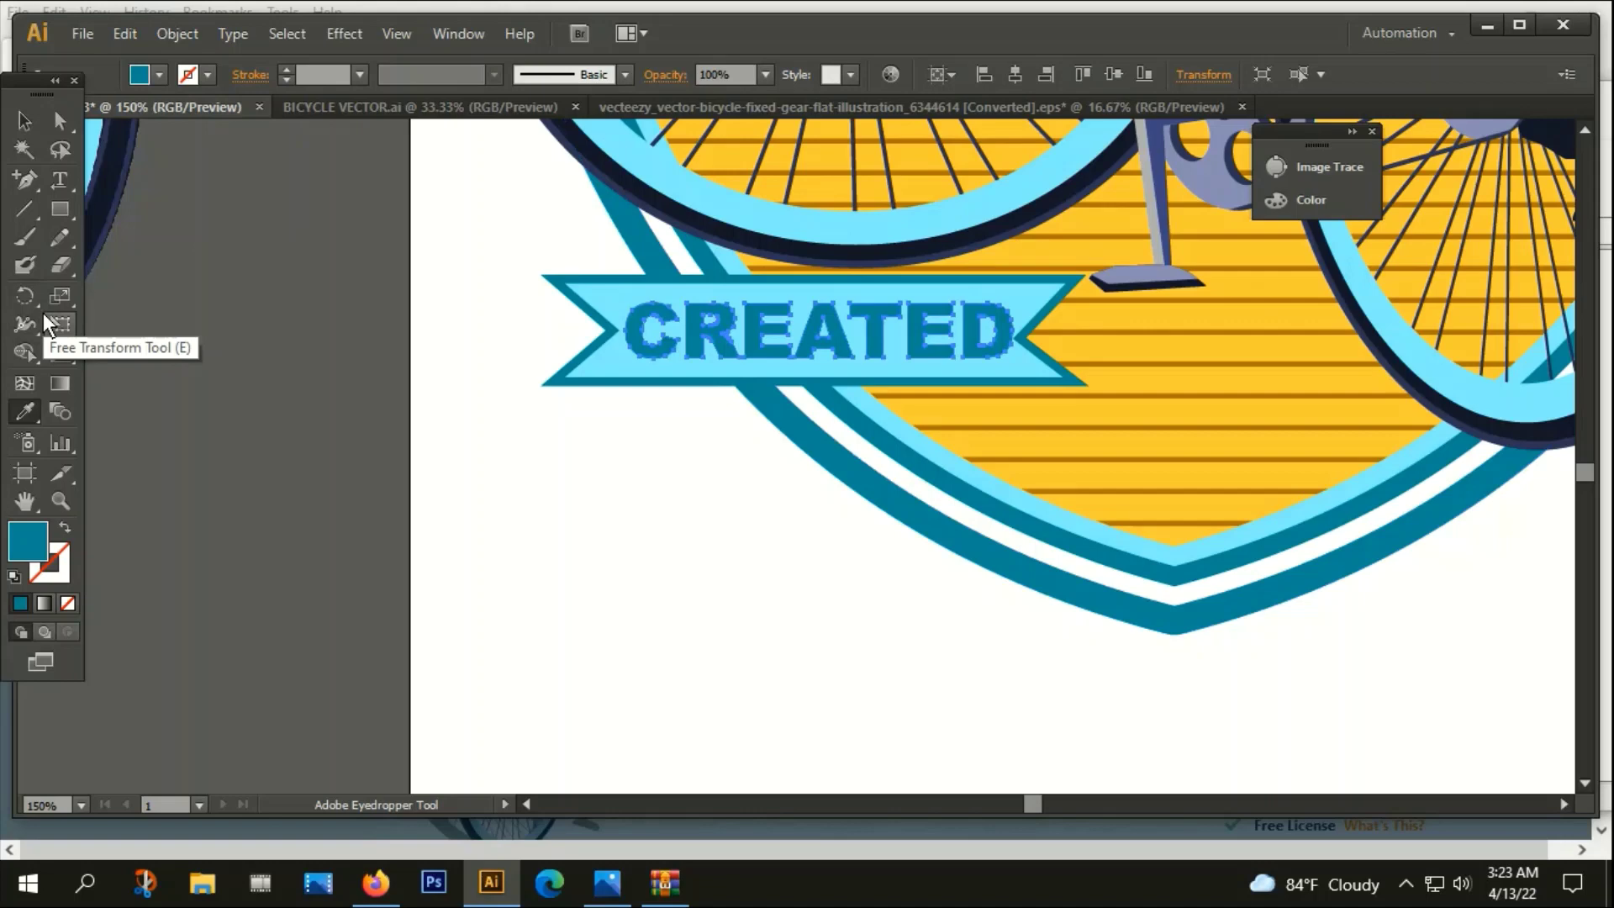
Fill the offset copy behind the CREATED lettering with black to form its drop shadow
scroll(710, 337, "up", 2)
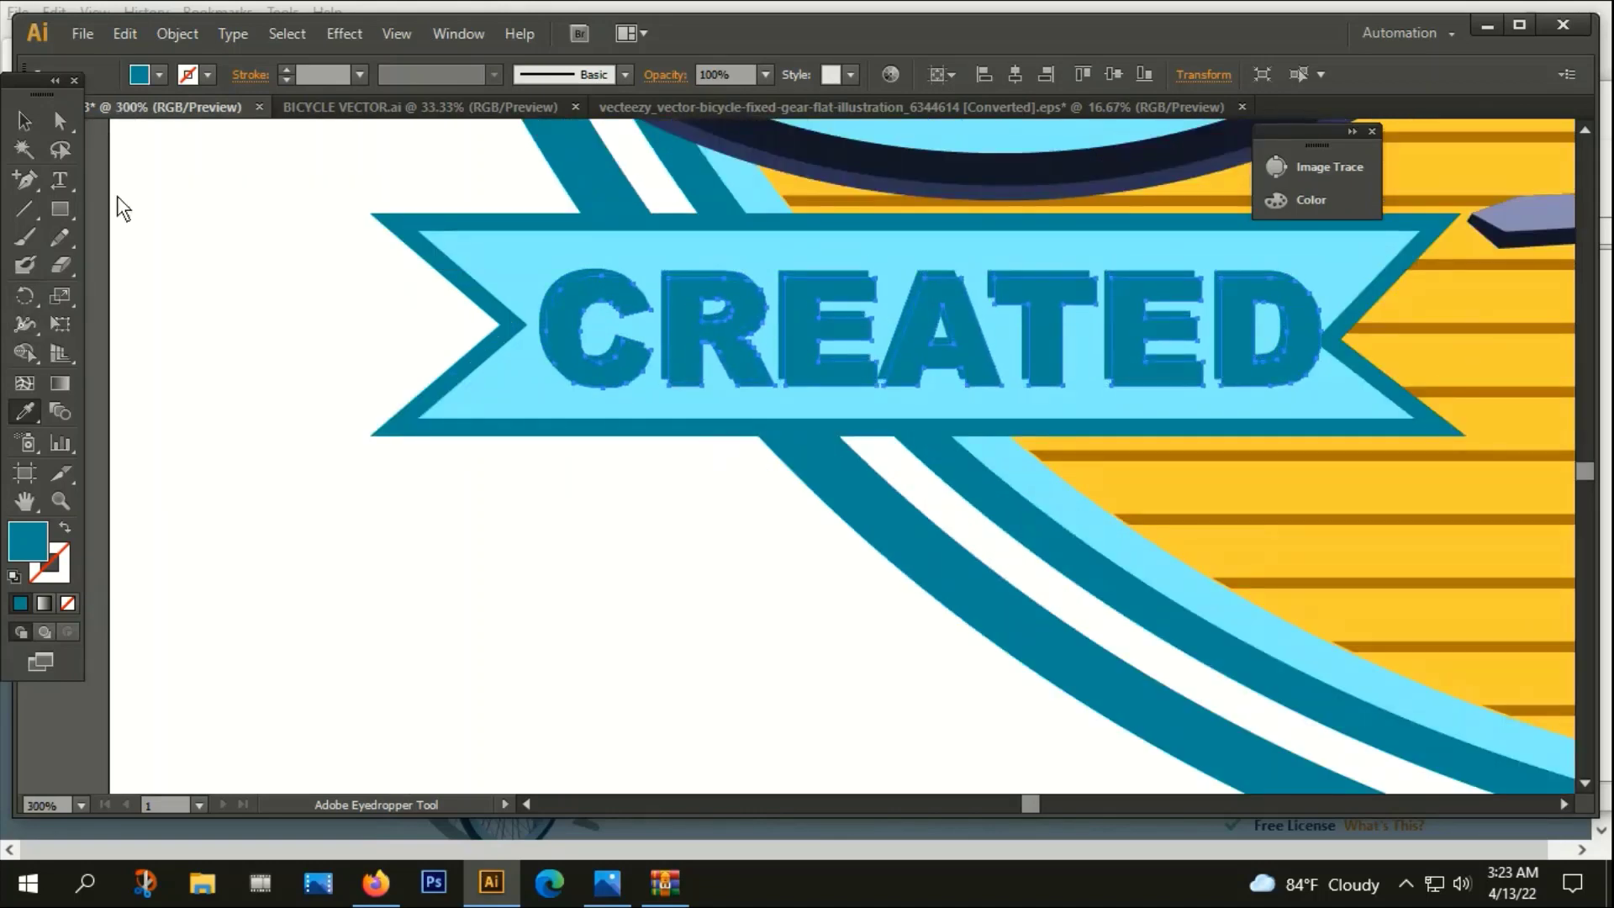
double_click(27, 542)
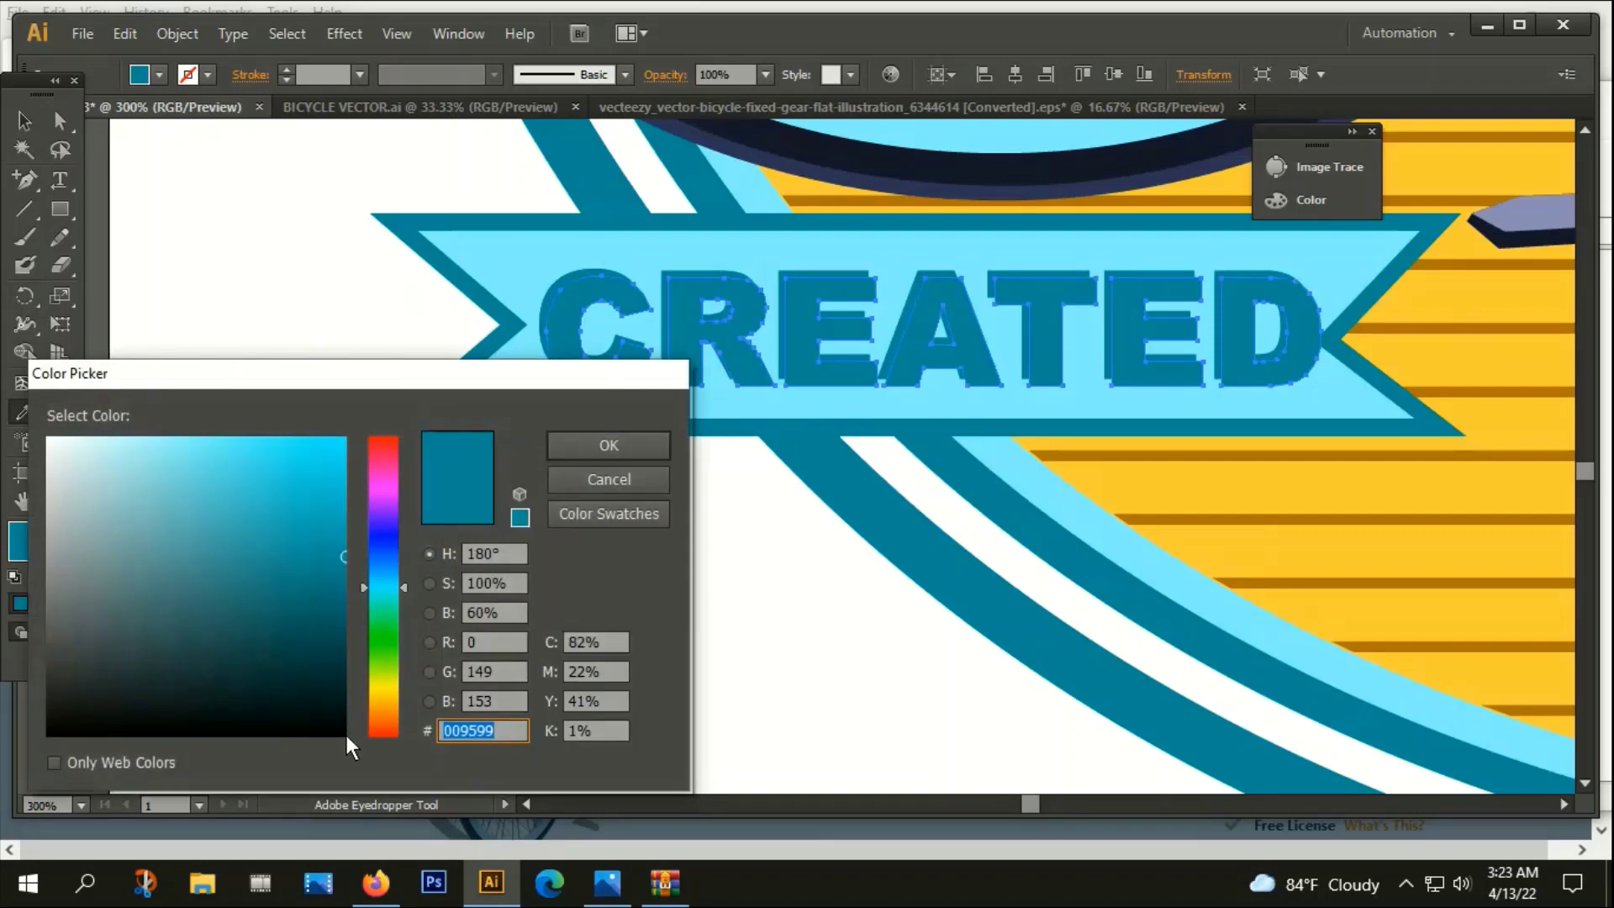
left_click(344, 731)
left_click(562, 447)
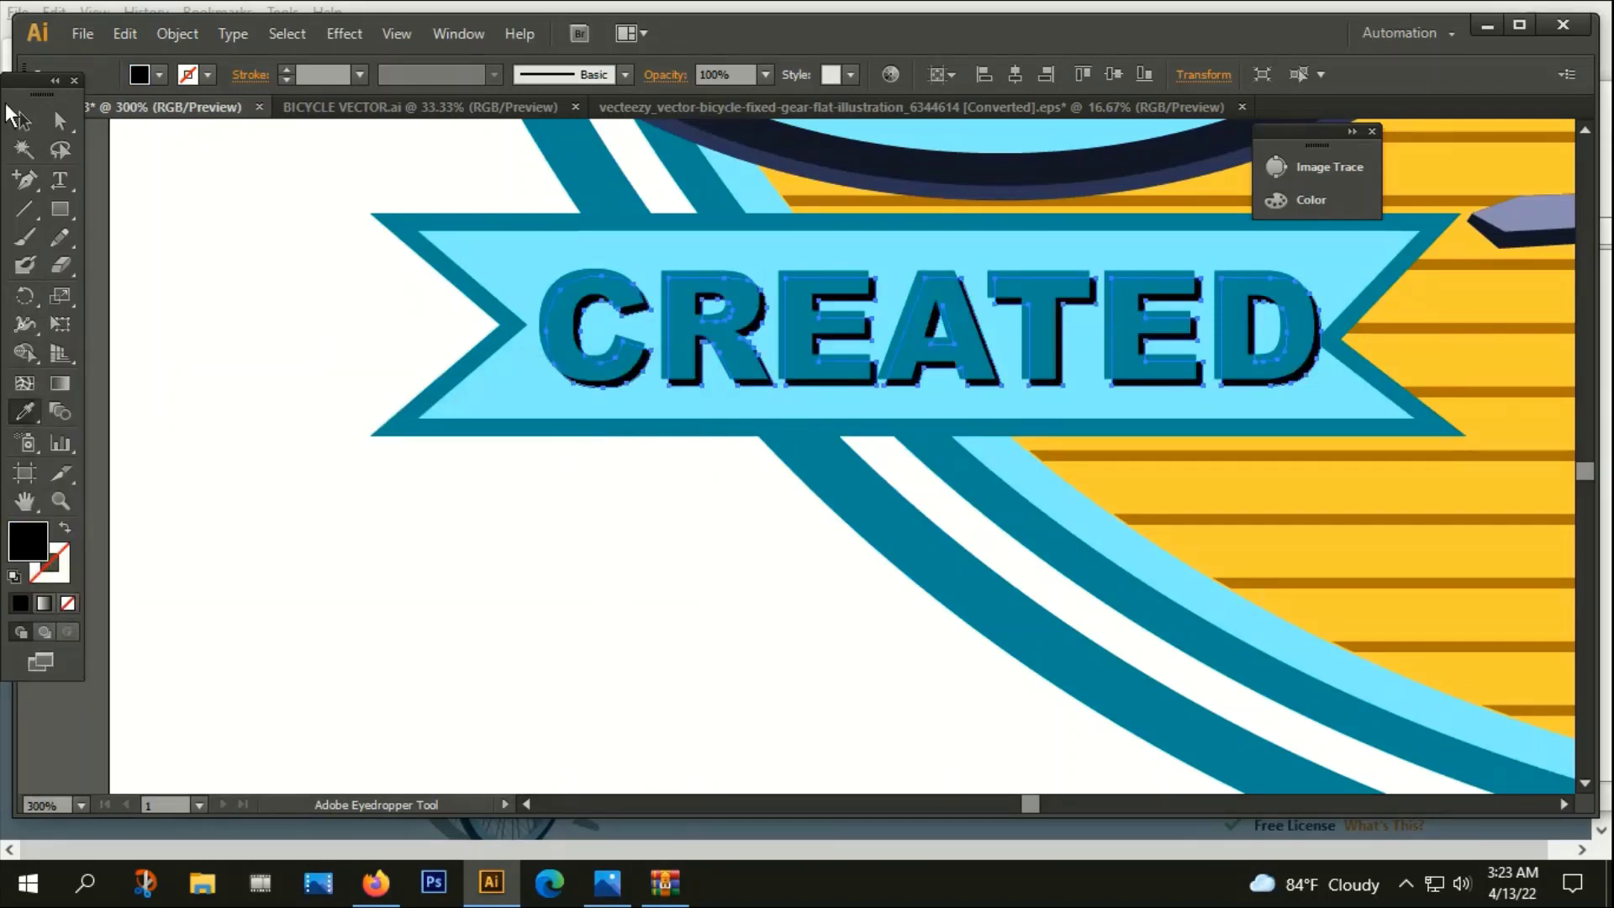
Group the CREATED ribbon together with its lettering and black shadow
left_click(20, 124)
left_click_drag(424, 578, 643, 353)
right_click(643, 351)
left_click(708, 462)
Nudge the MECHINE lettering upward, closer to THE BEST and clear of the bicycle saddle
key("ctrl+minus")
key("ctrl+minus")
key("ctrl+minus")
key("ctrl+minus")
key("ctrl+minus")
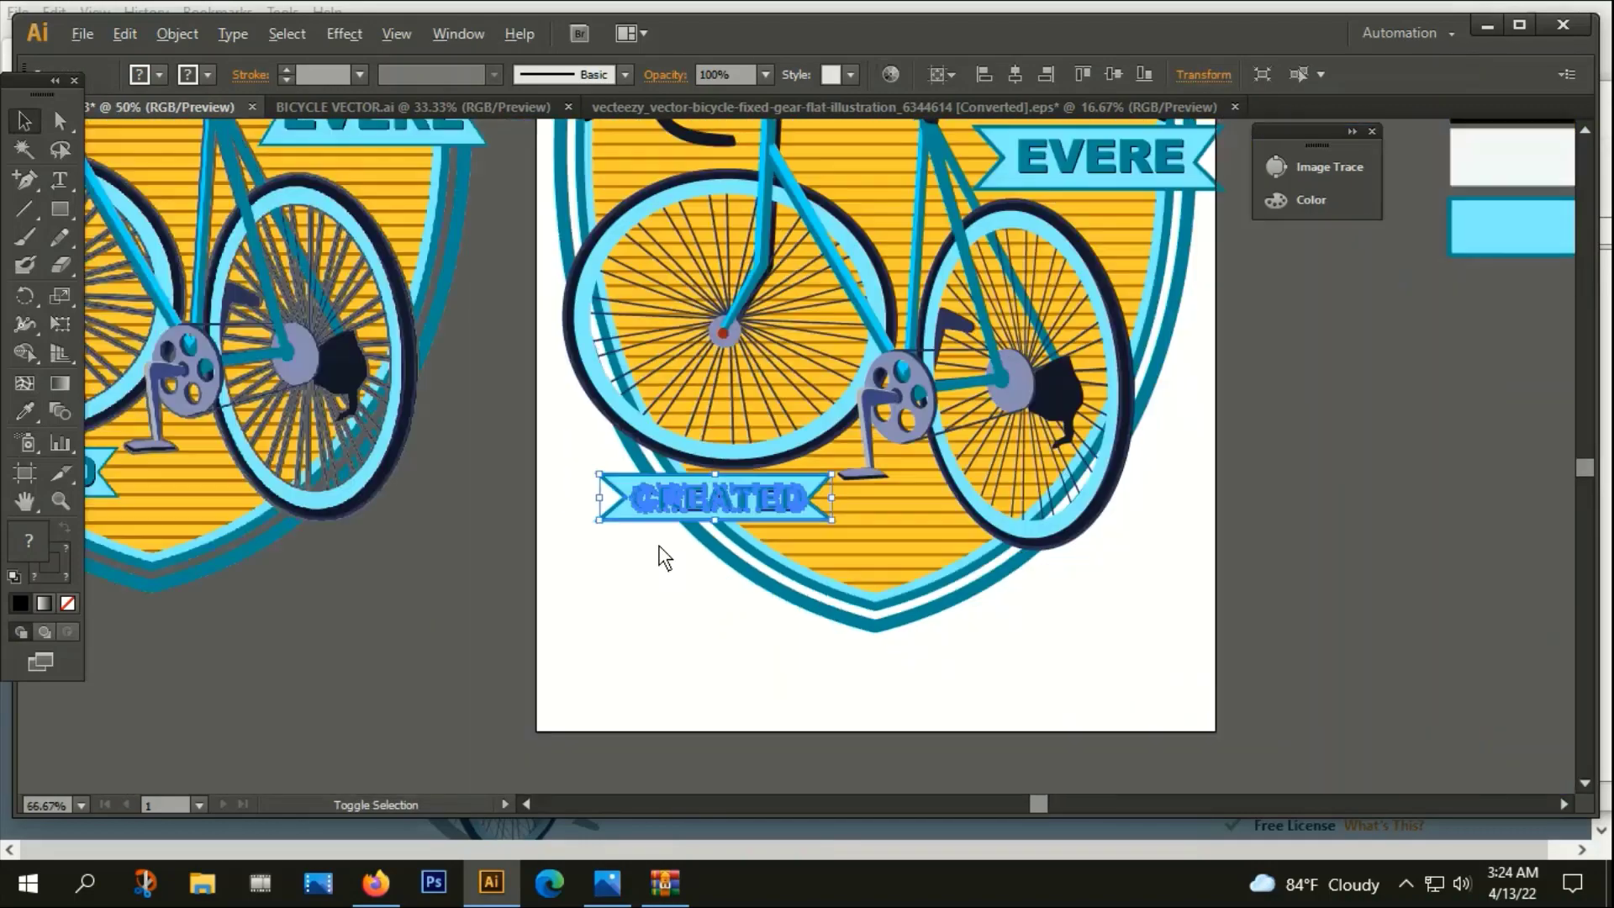
key("ctrl+minus")
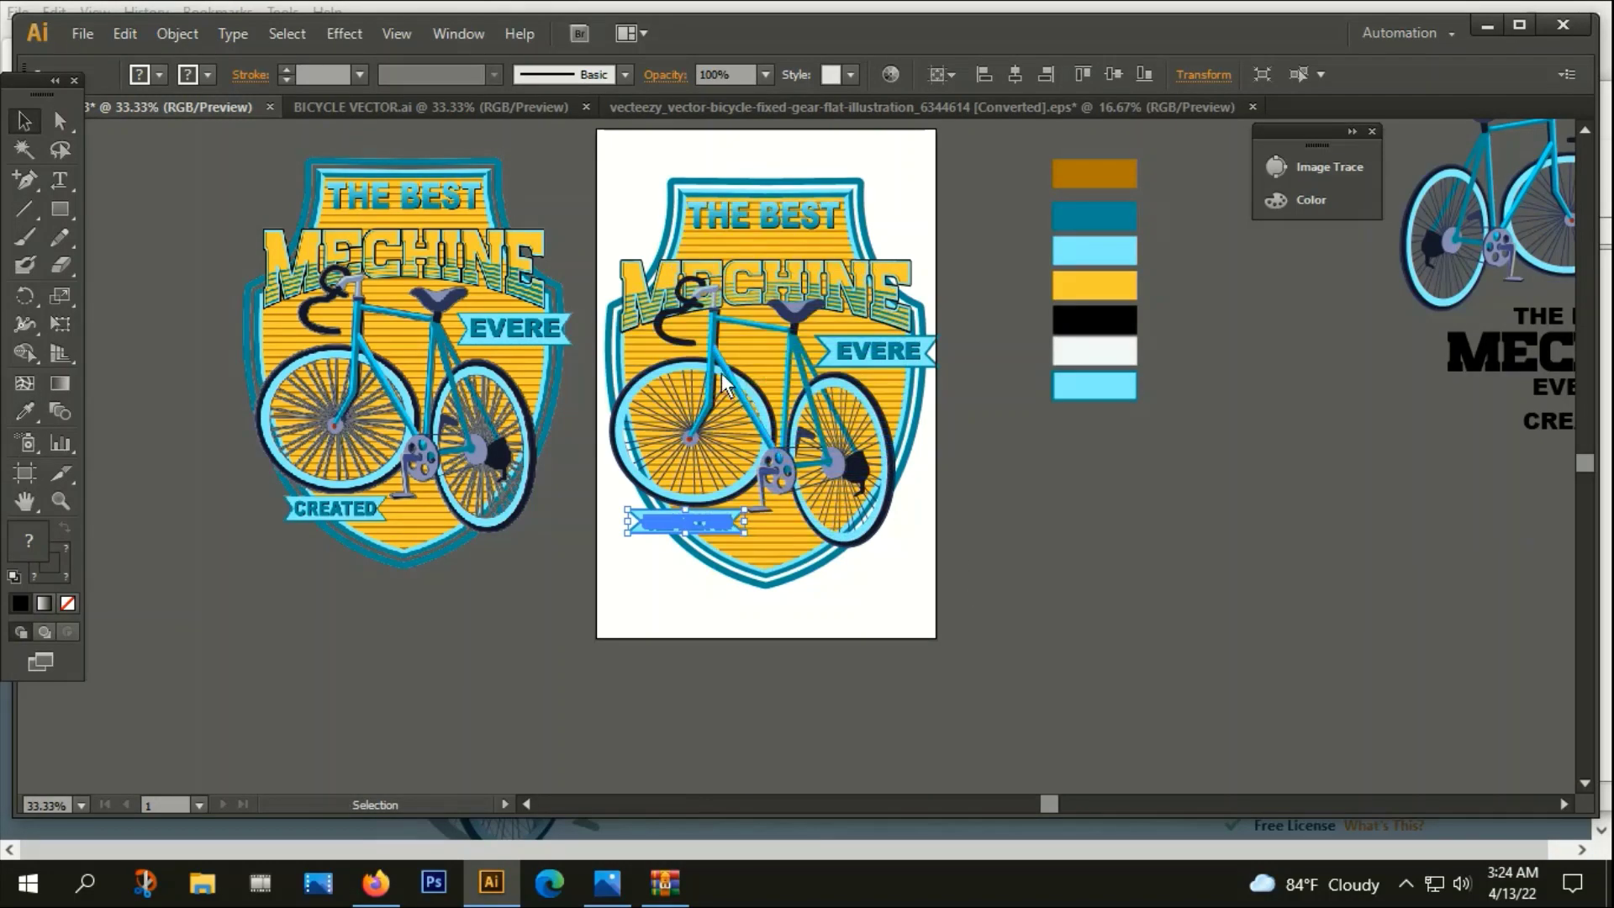
scroll(689, 244, "up", 2)
left_click(748, 288)
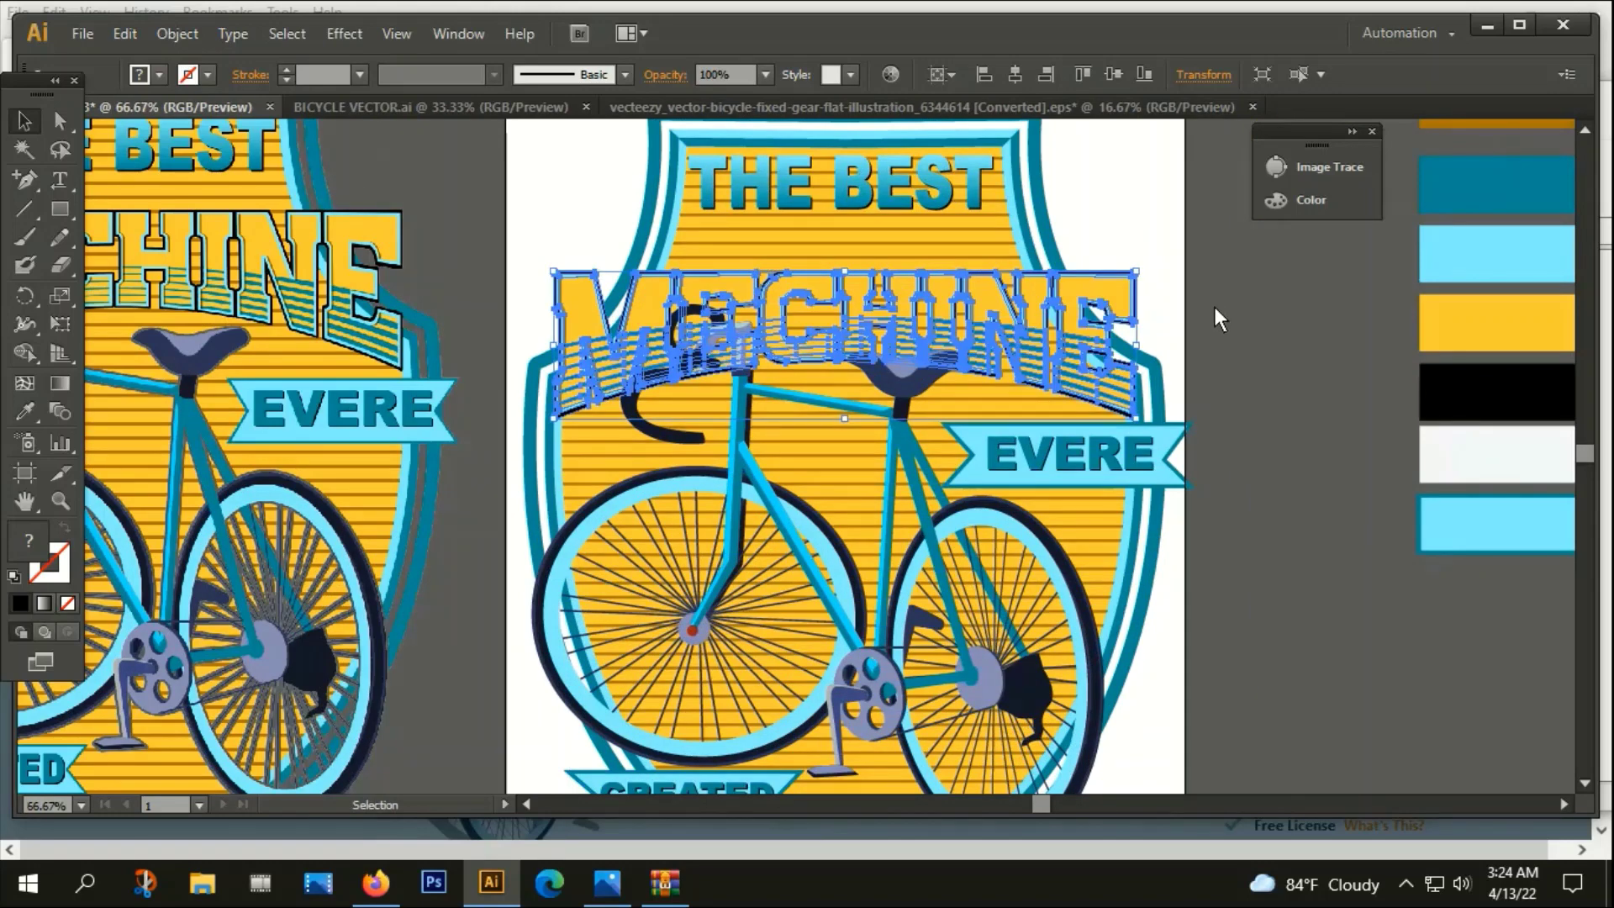
key("shift+Up")
key("shift+Up")
key("shift+Up")
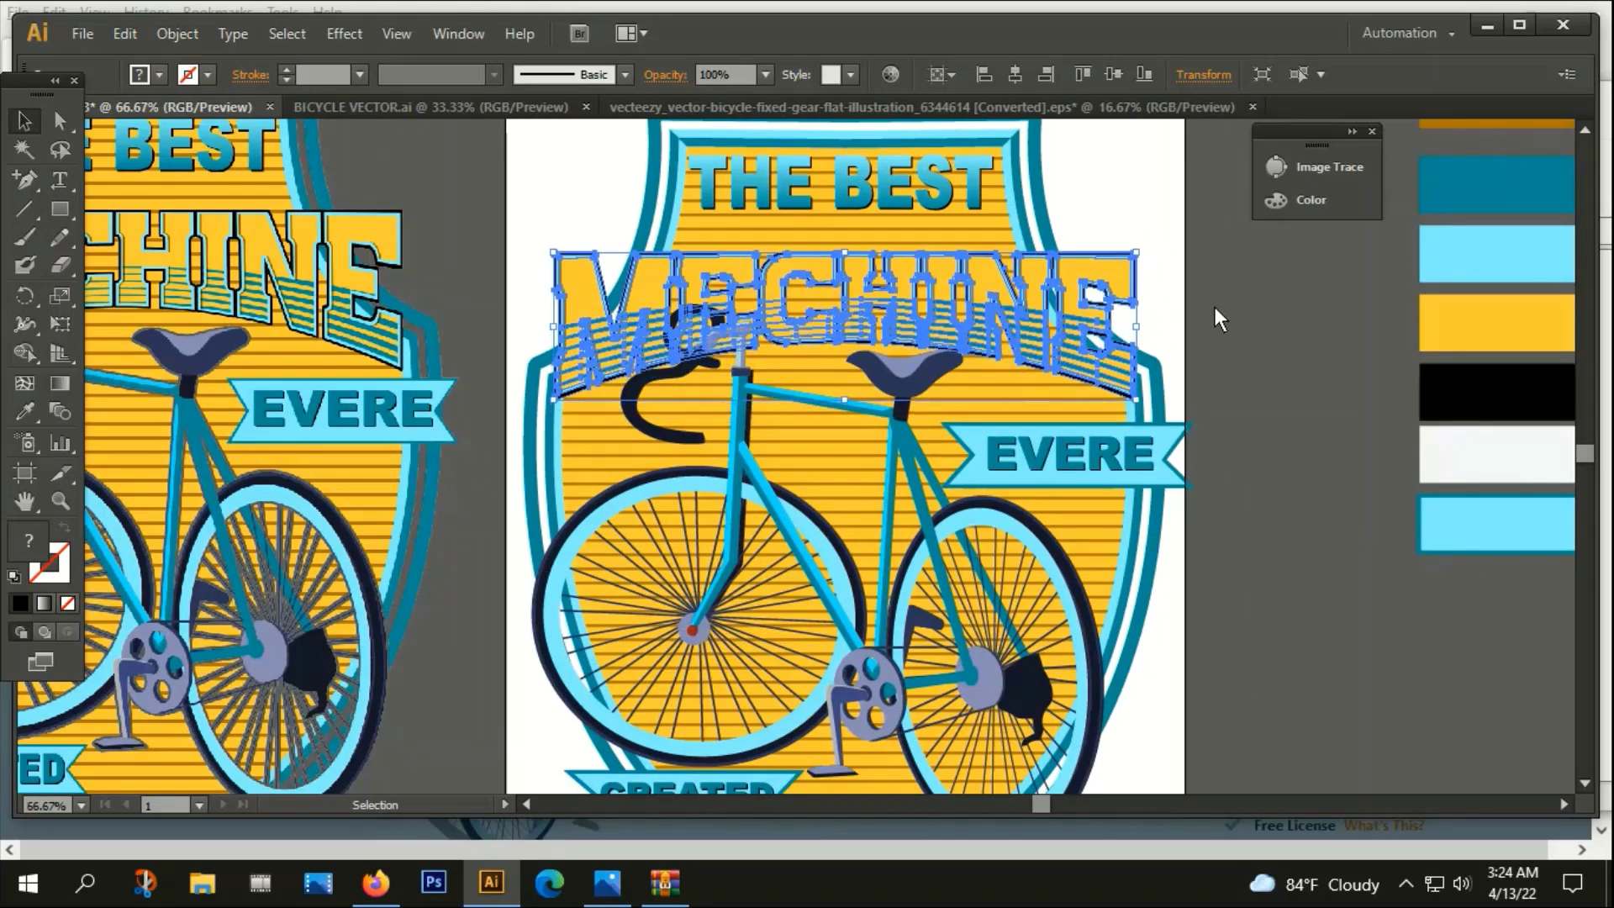
key("shift+Up")
key("shift+Up")
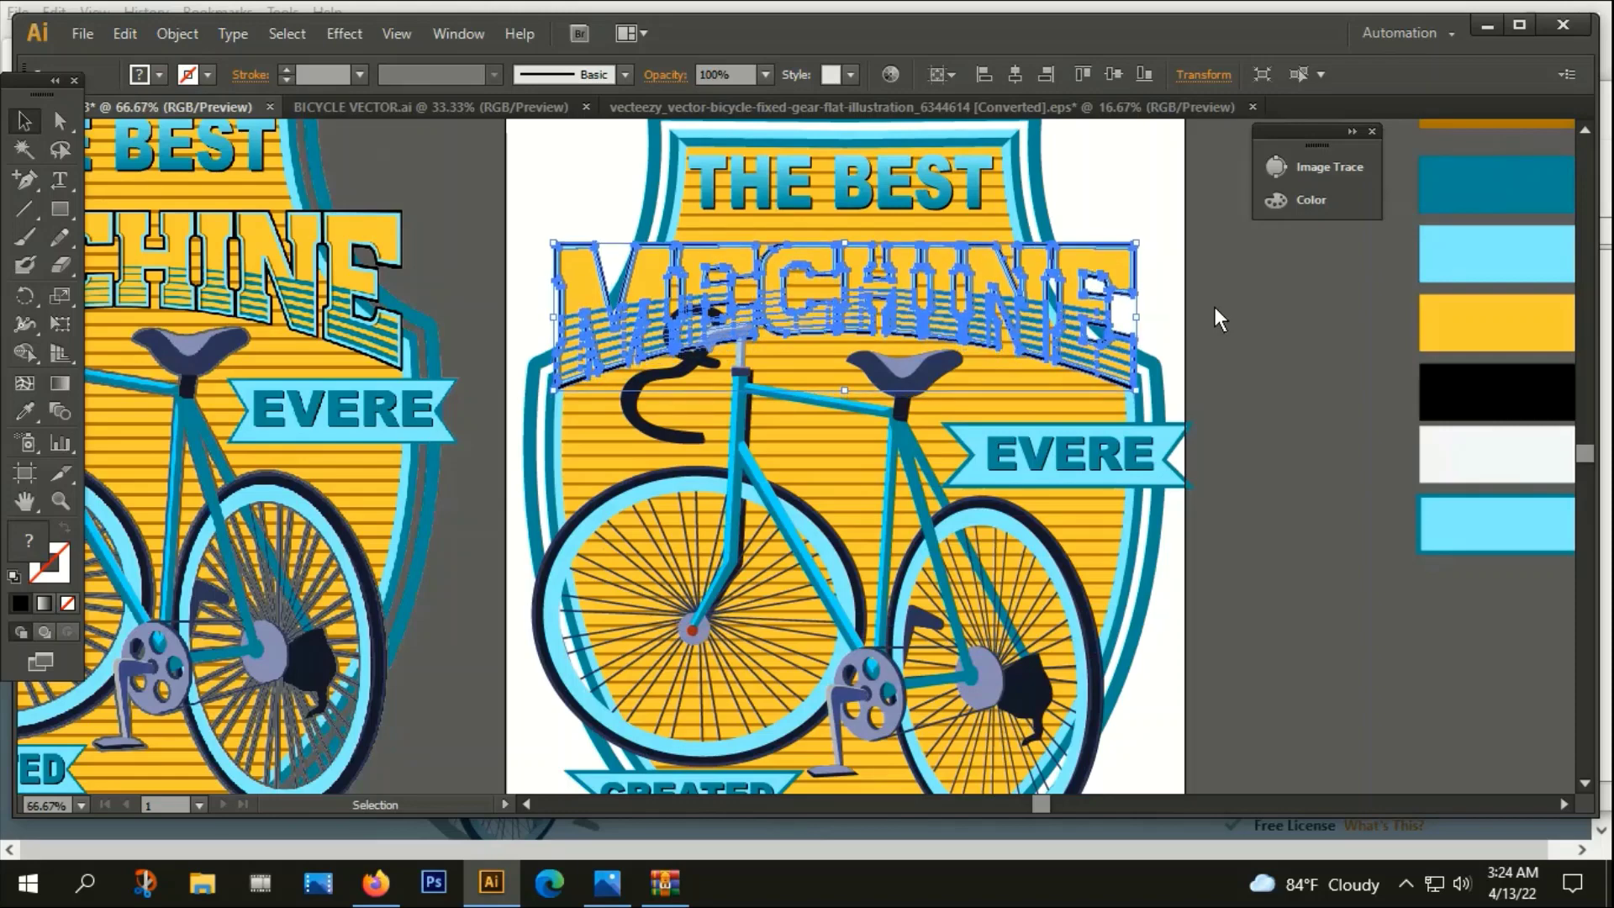
left_click(1202, 336)
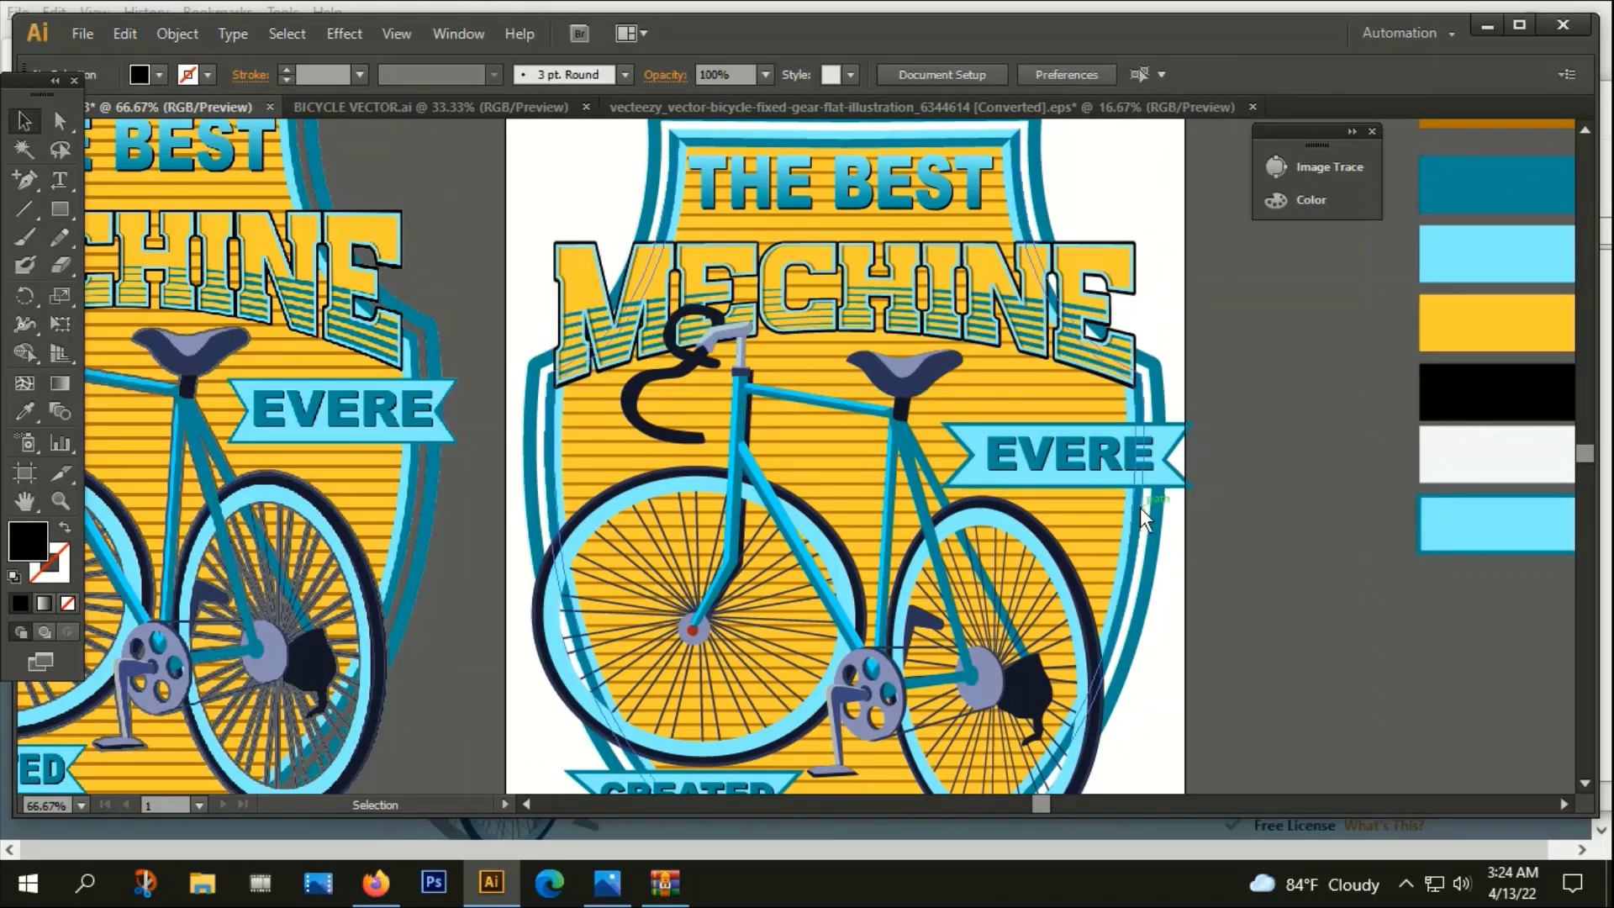
Move the EVERE banner slightly up and to the left on the shield's right border
left_click(1113, 467)
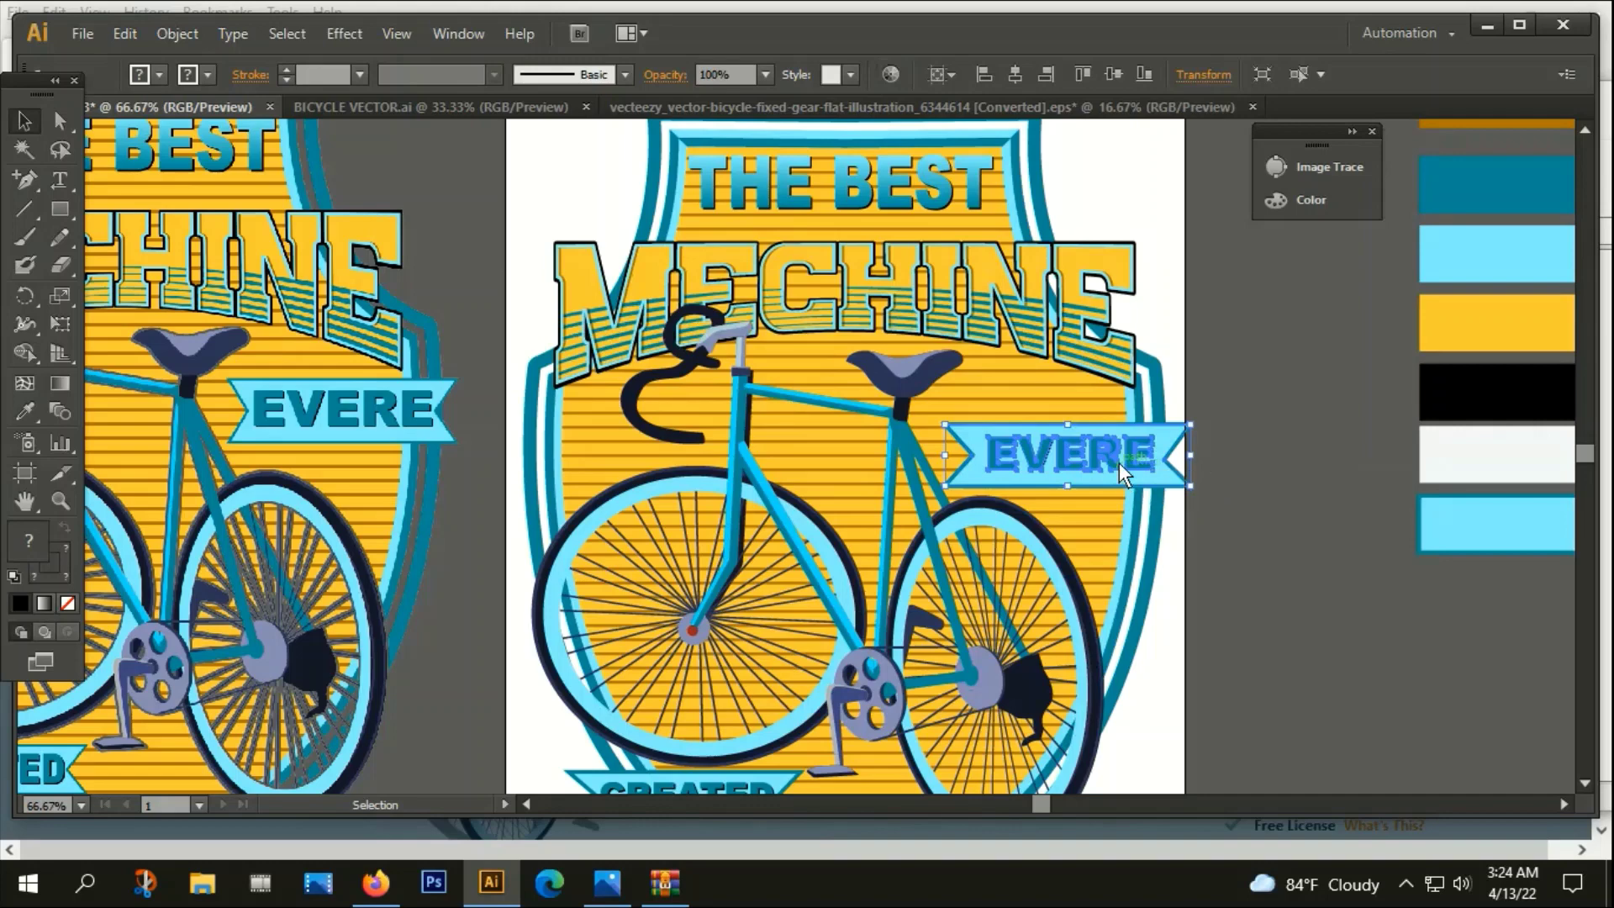
left_click_drag(1118, 463, 1112, 447)
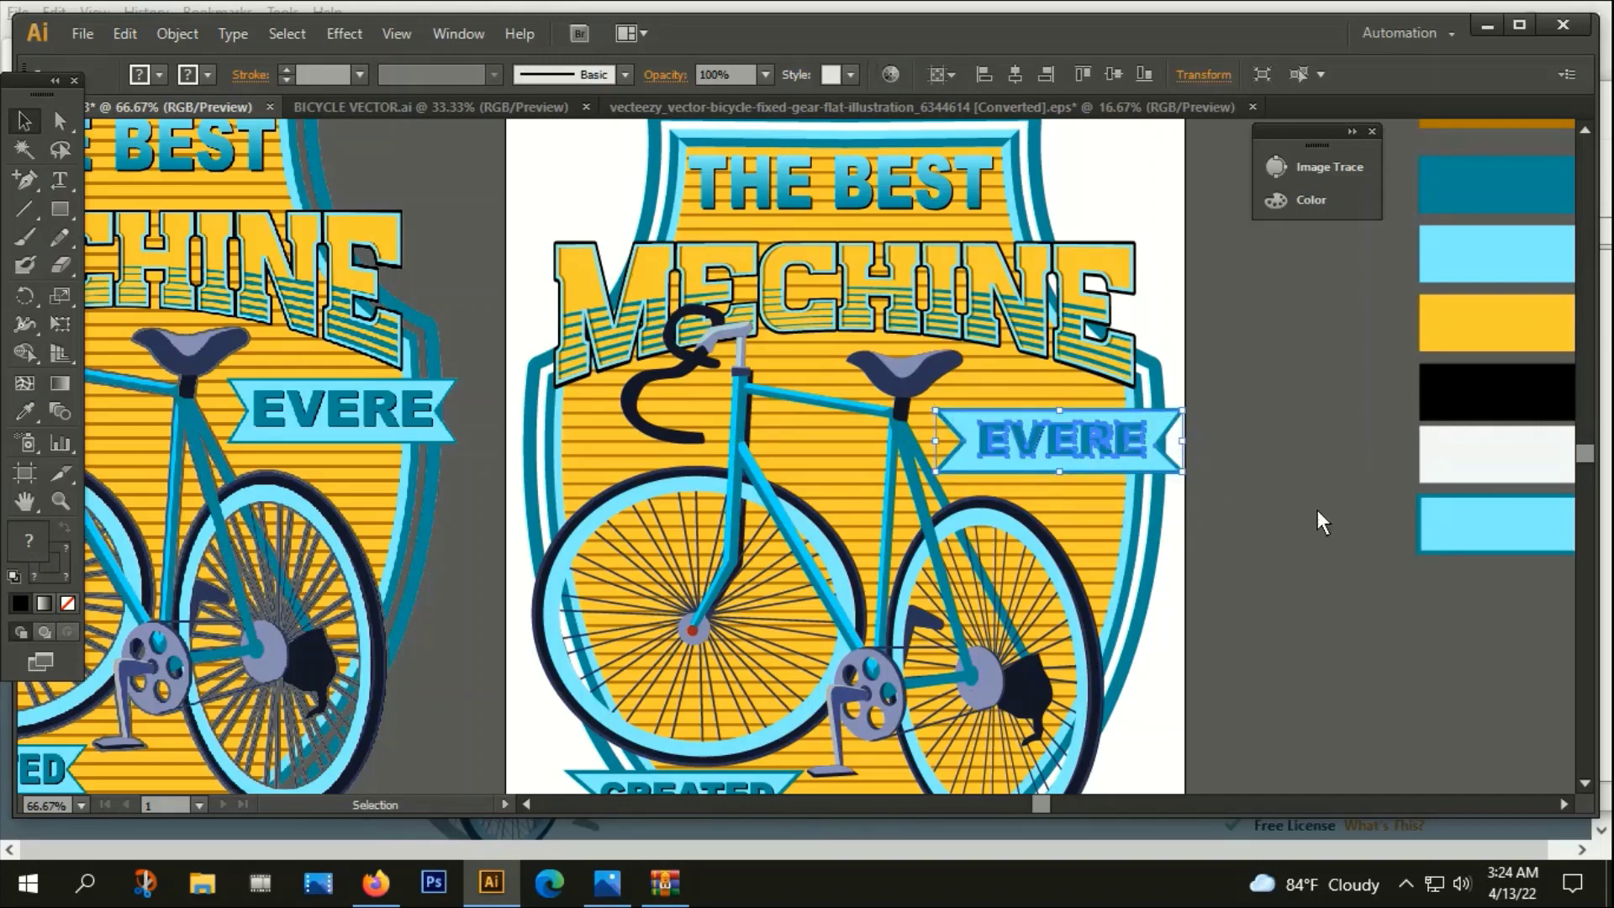
left_click(1317, 510)
left_click(1087, 427)
left_click(1223, 505)
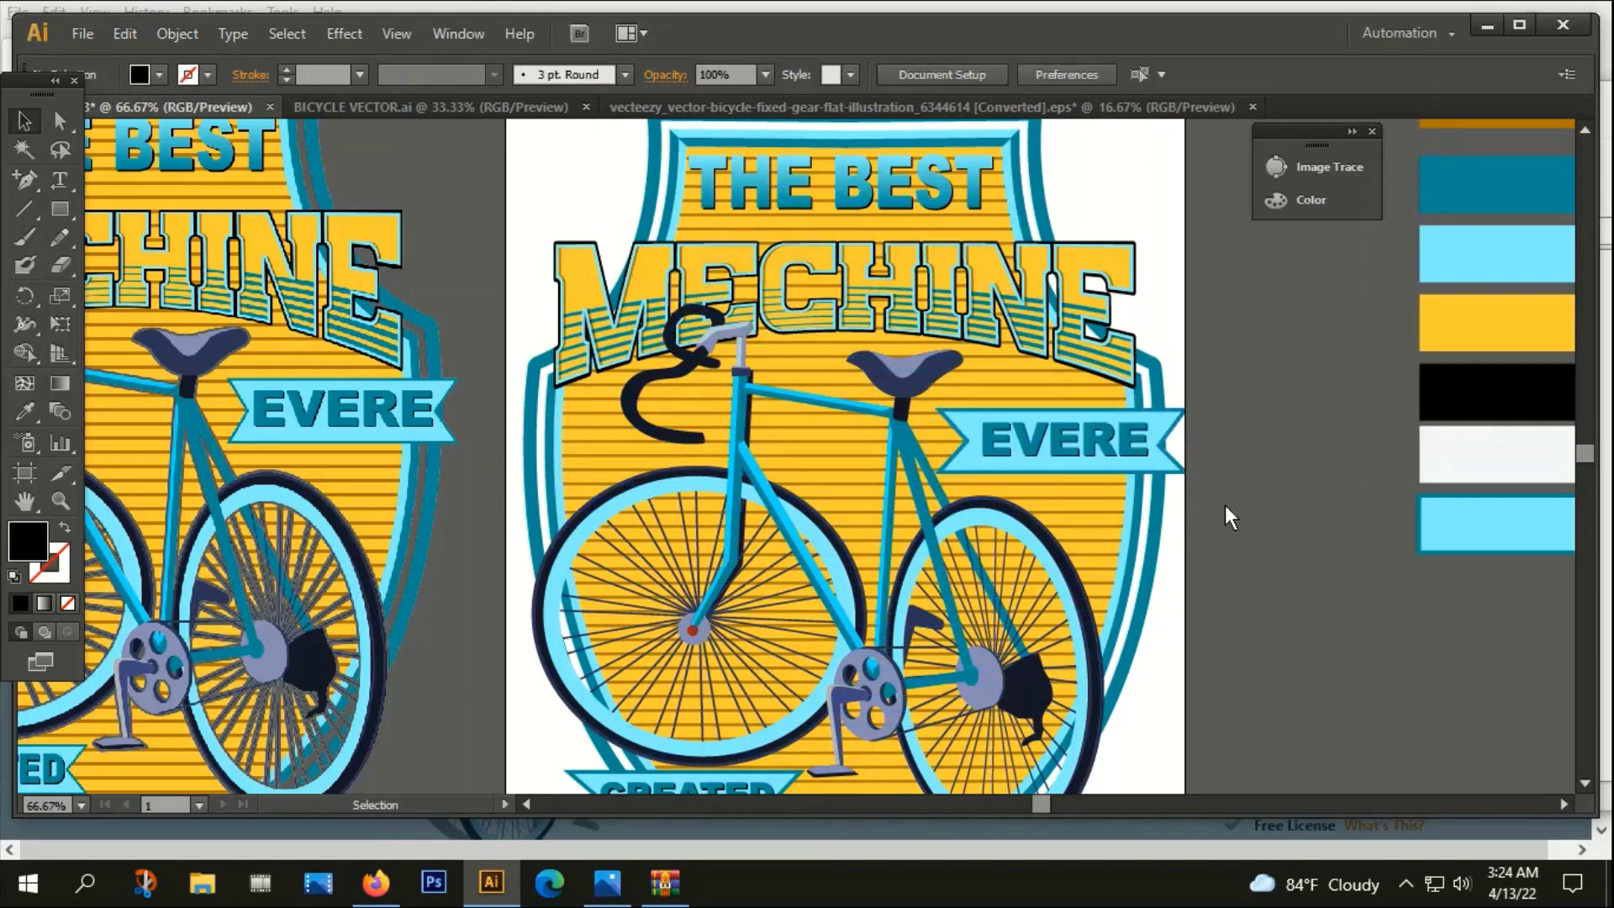
key("ctrl+minus")
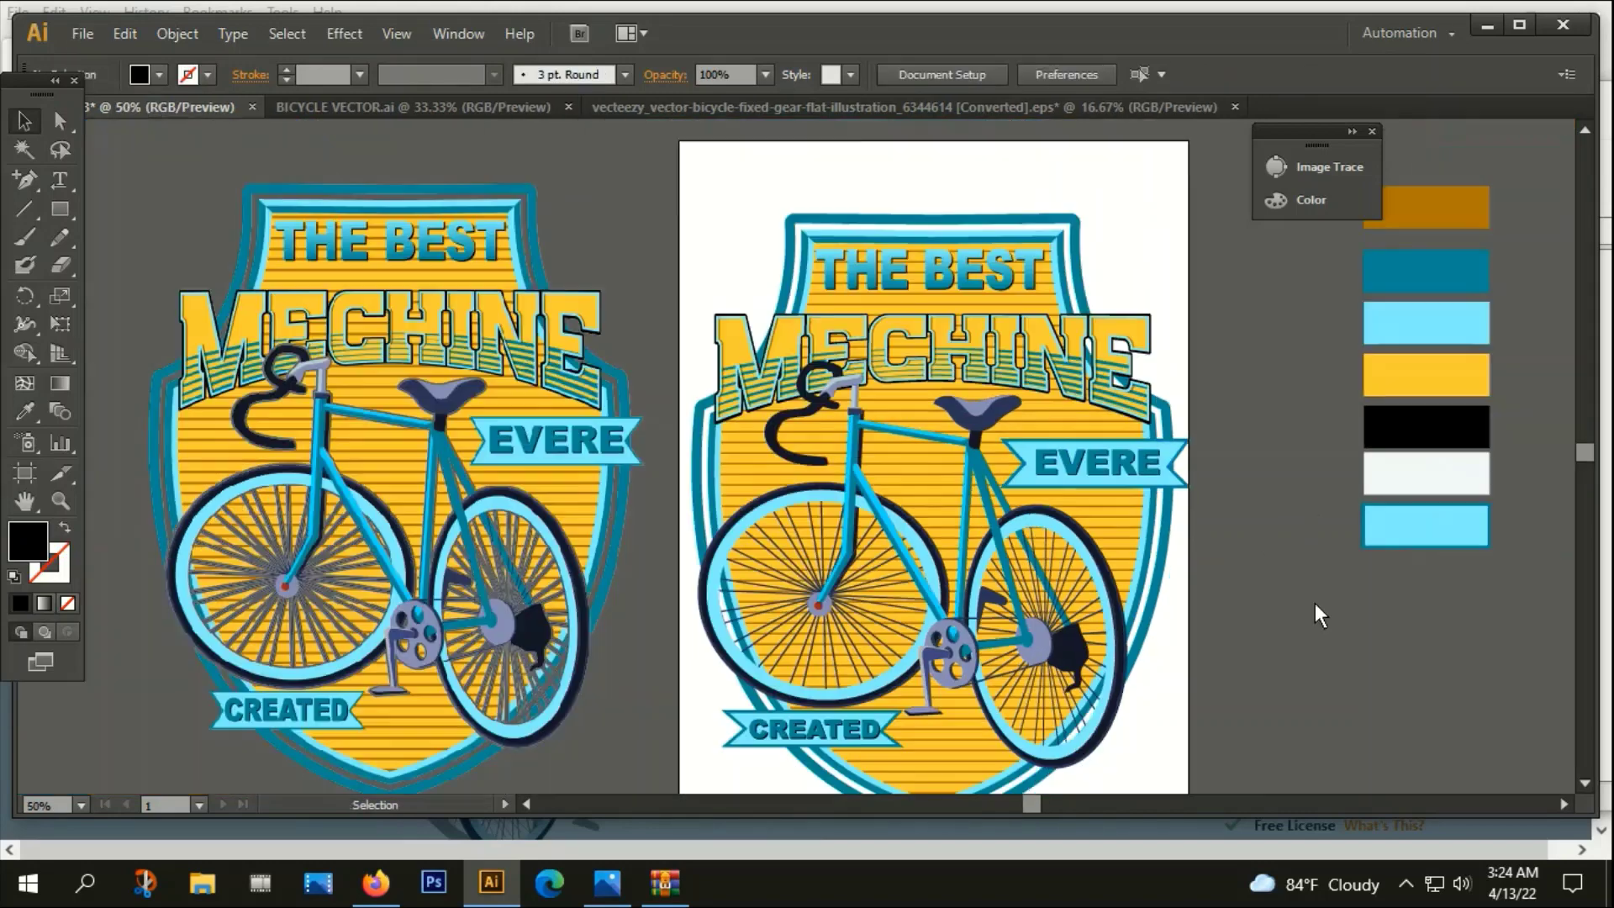
left_click_drag(1314, 603, 1283, 532)
left_click(1107, 375)
left_click(1283, 473)
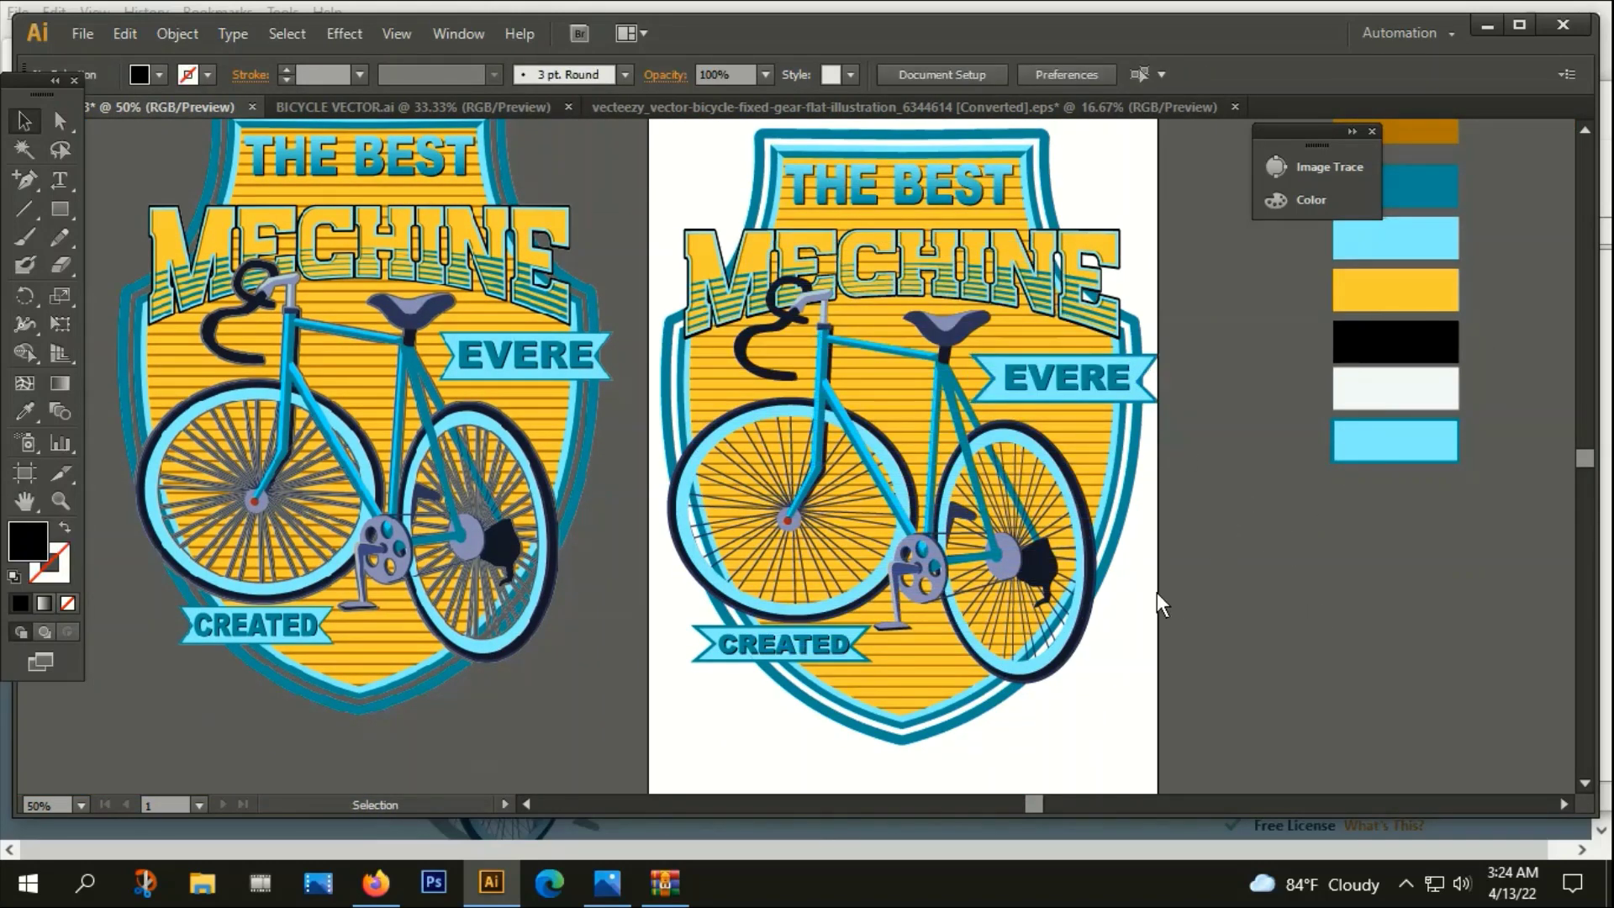
Offset the paths of the bicycle on the artboard by 3 px with round joins
scroll(1243, 617, "down", 1)
scroll(1242, 616, "right", 1)
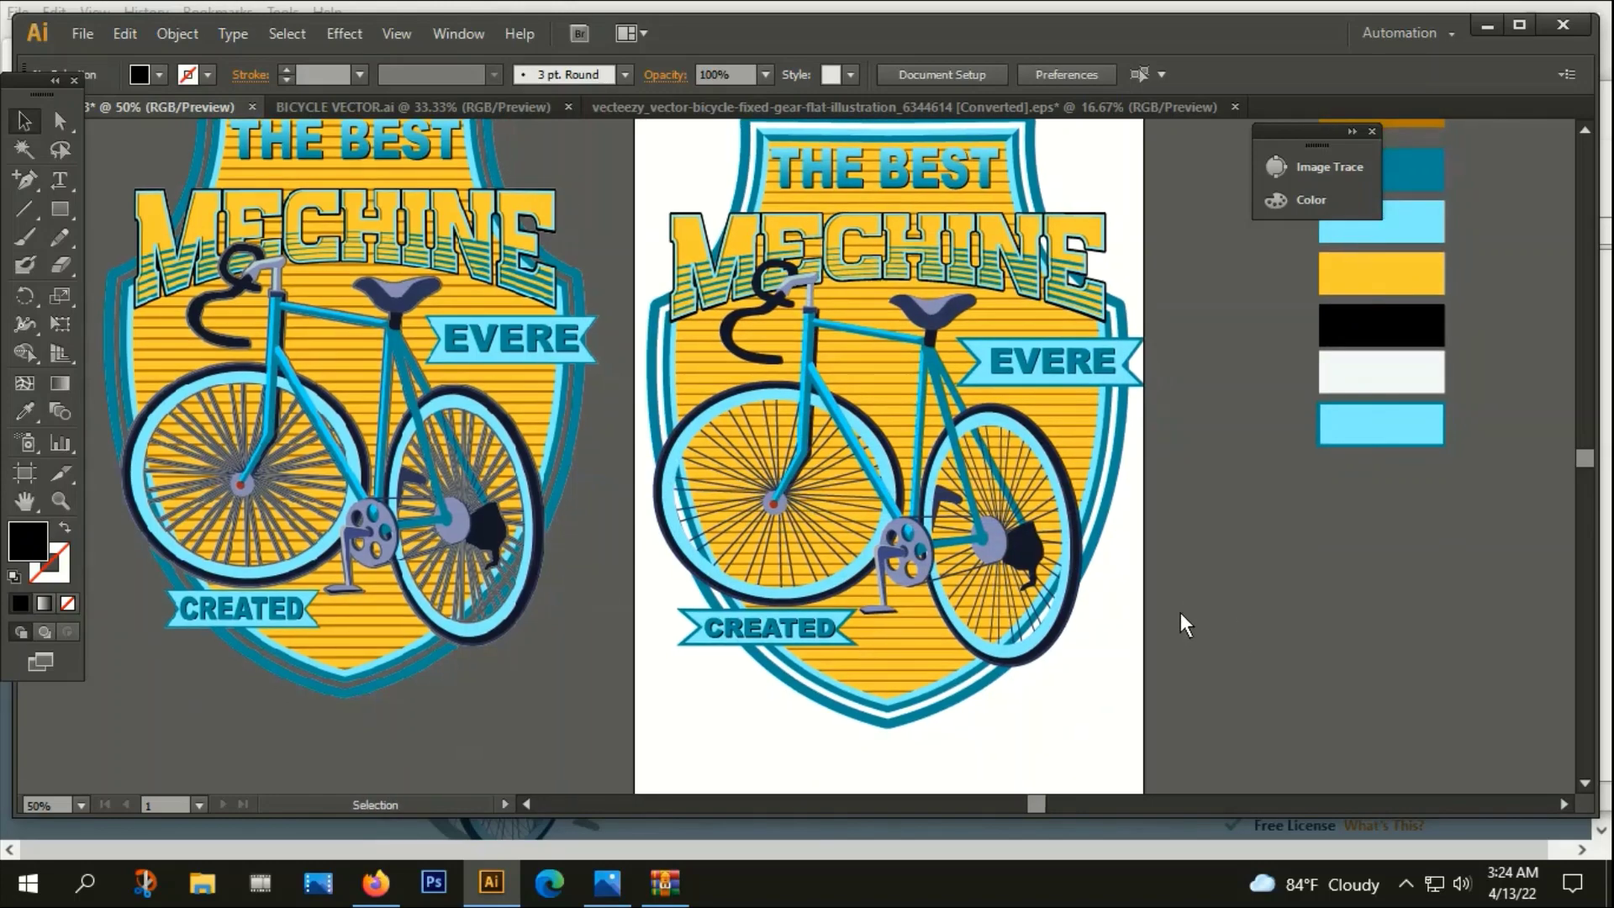
left_click(952, 422)
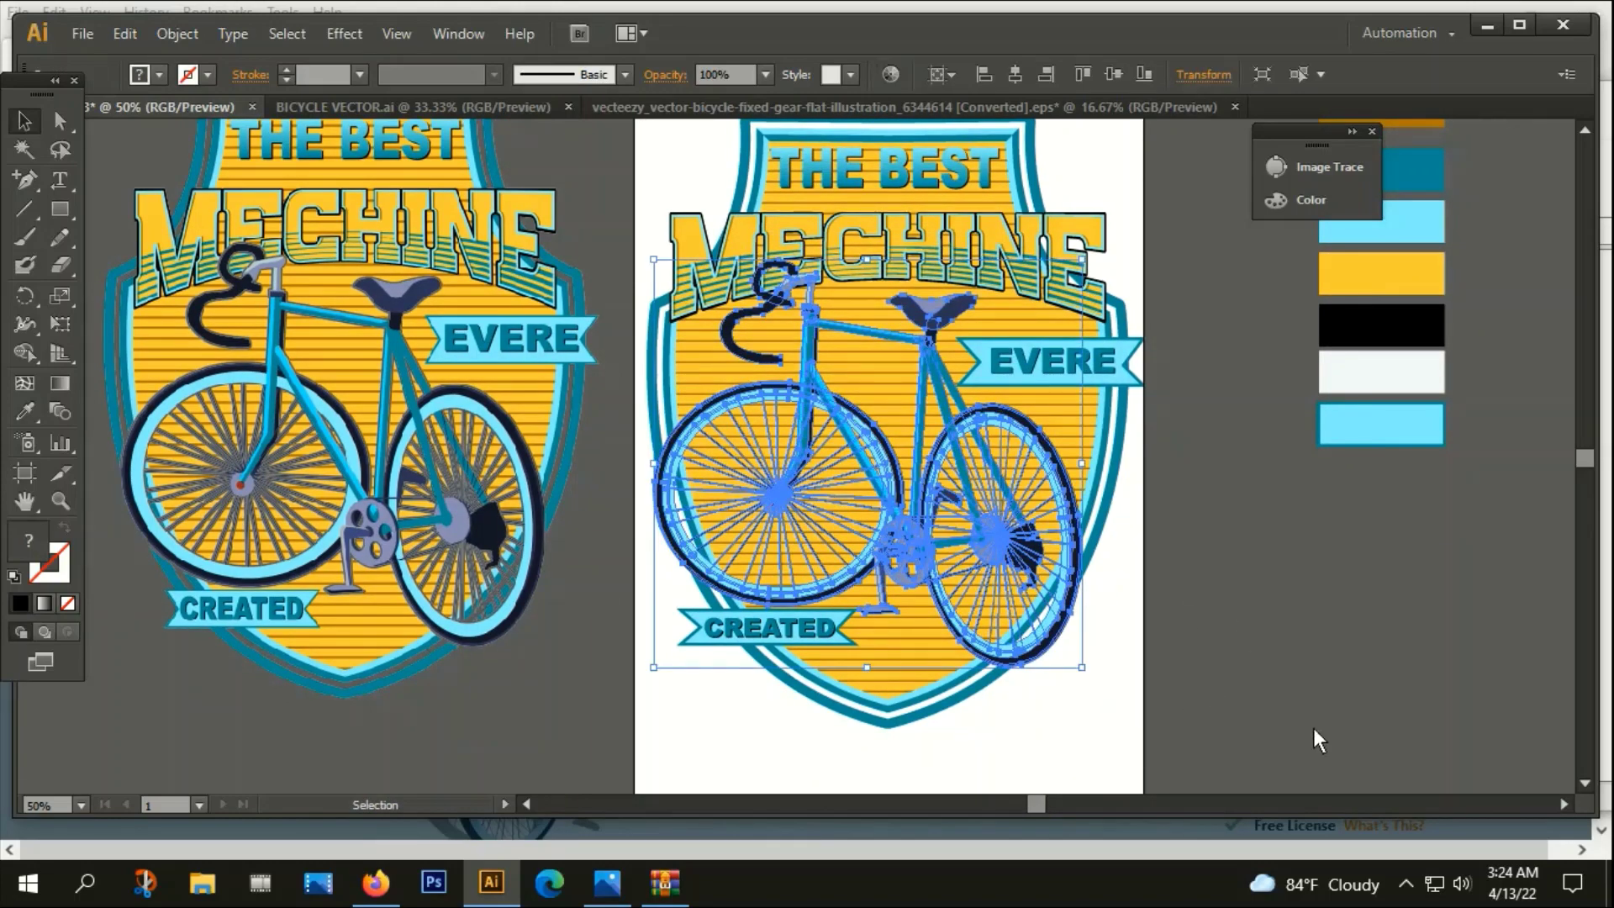
left_click(176, 35)
mouse_move(206, 510)
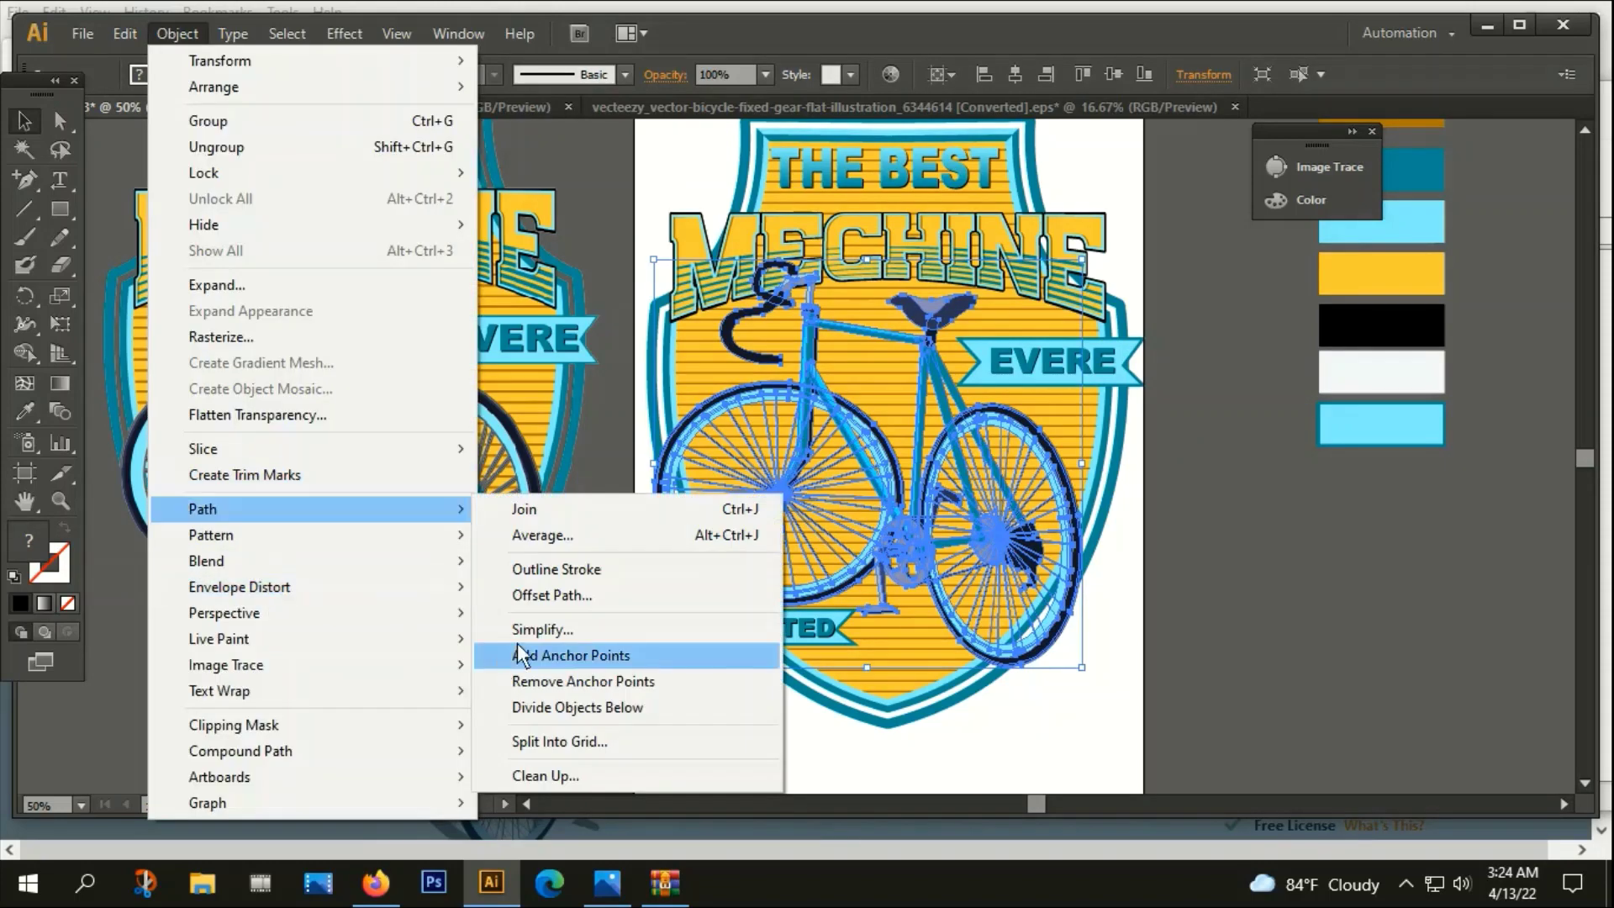
left_click(538, 595)
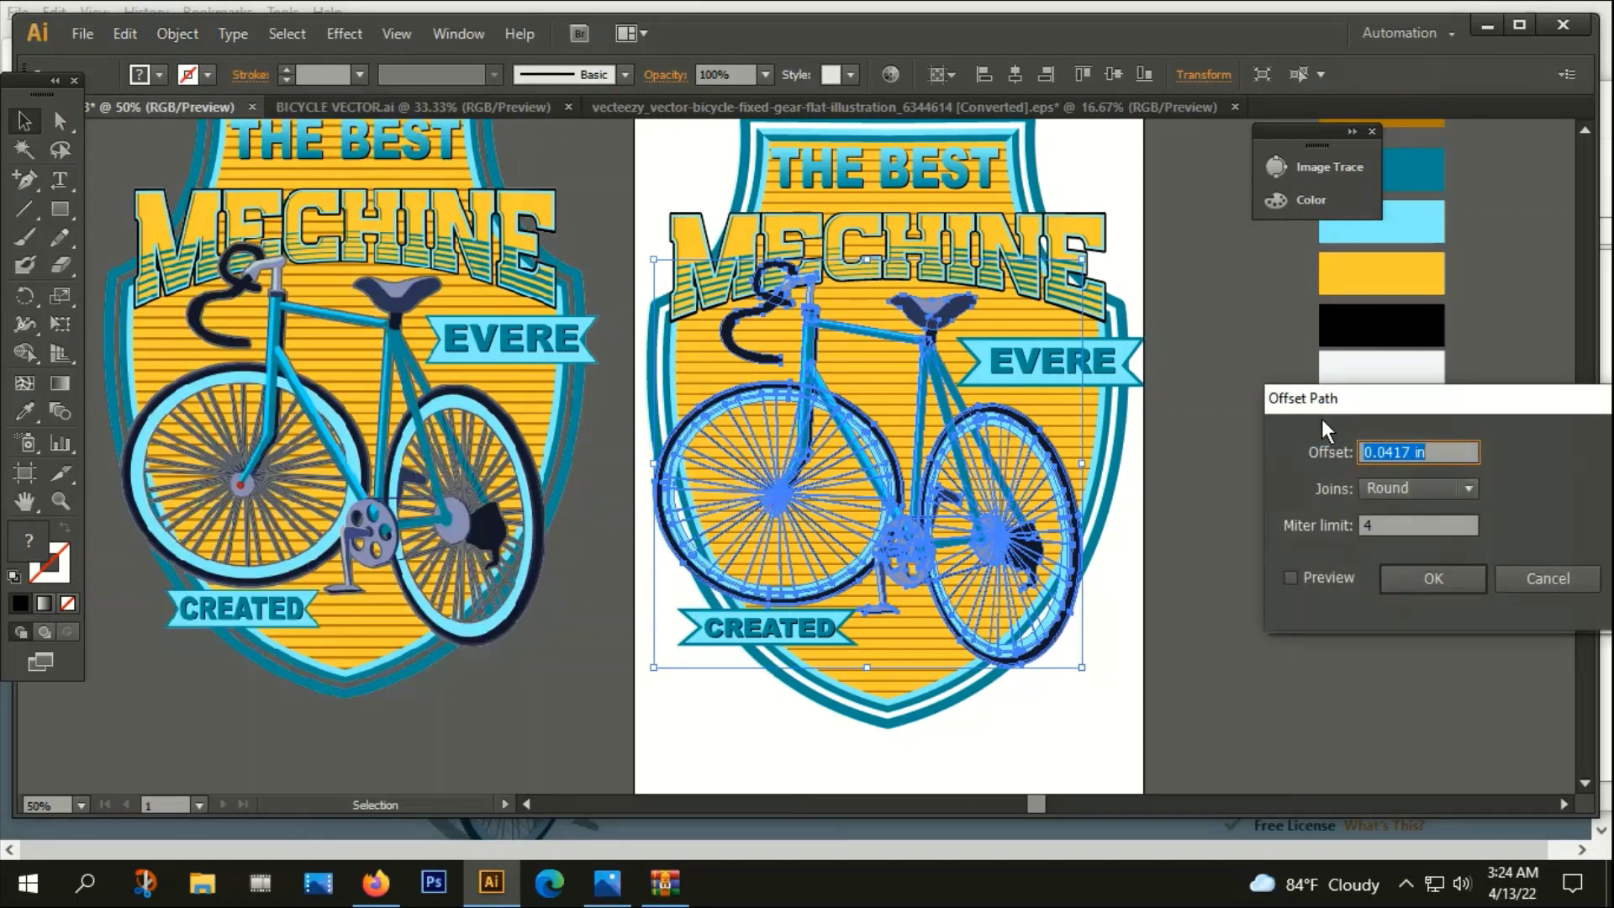
type("3px")
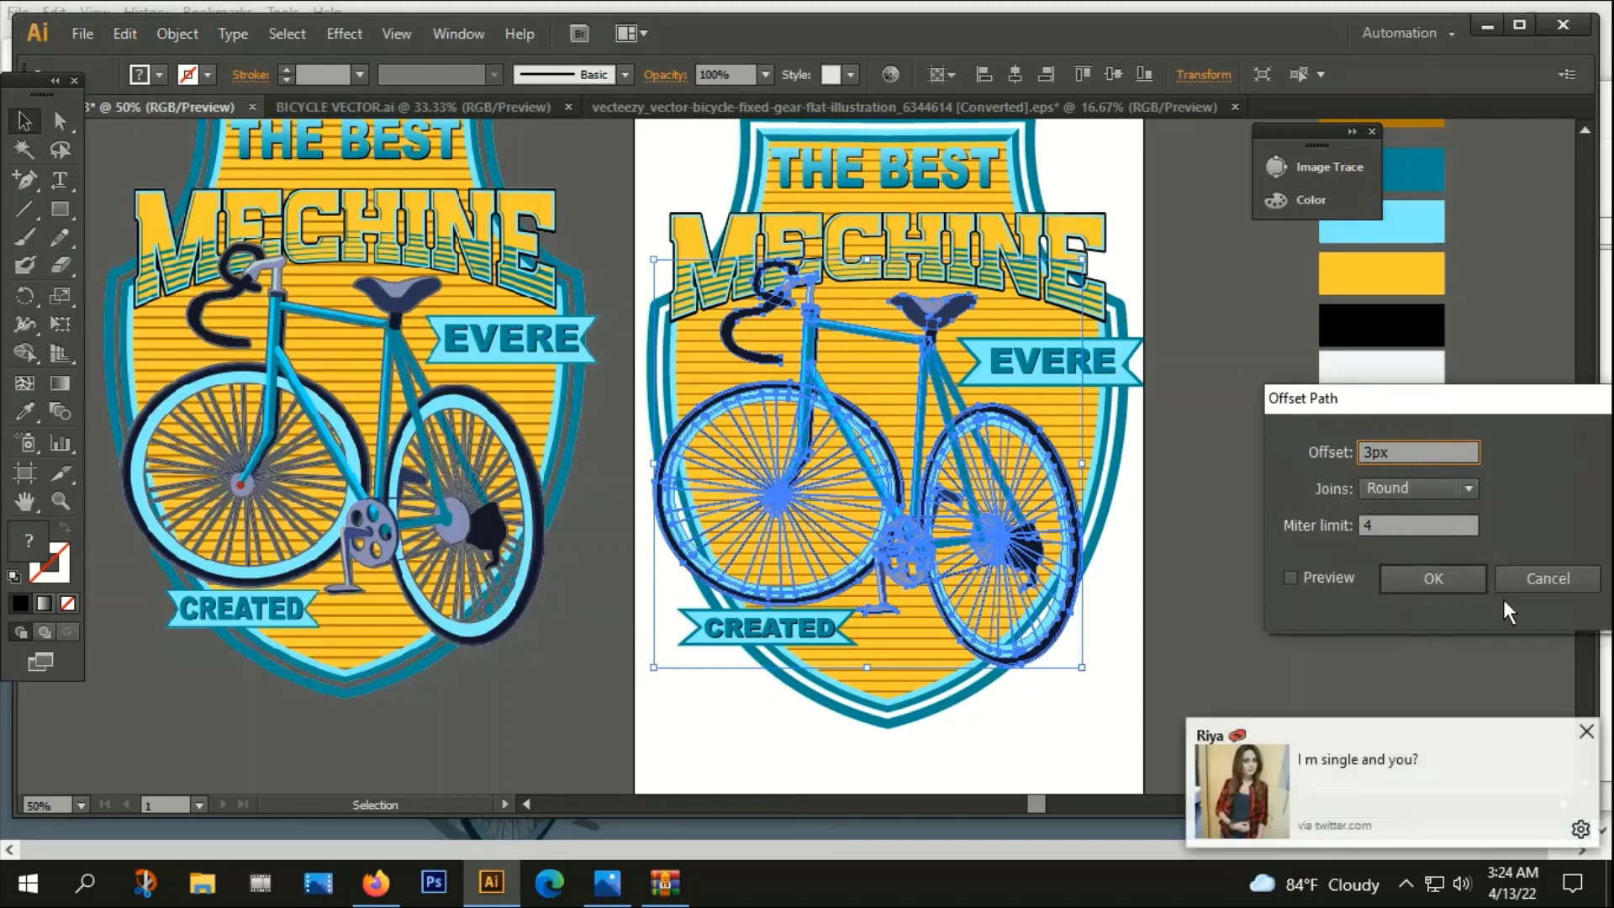
left_click(1441, 573)
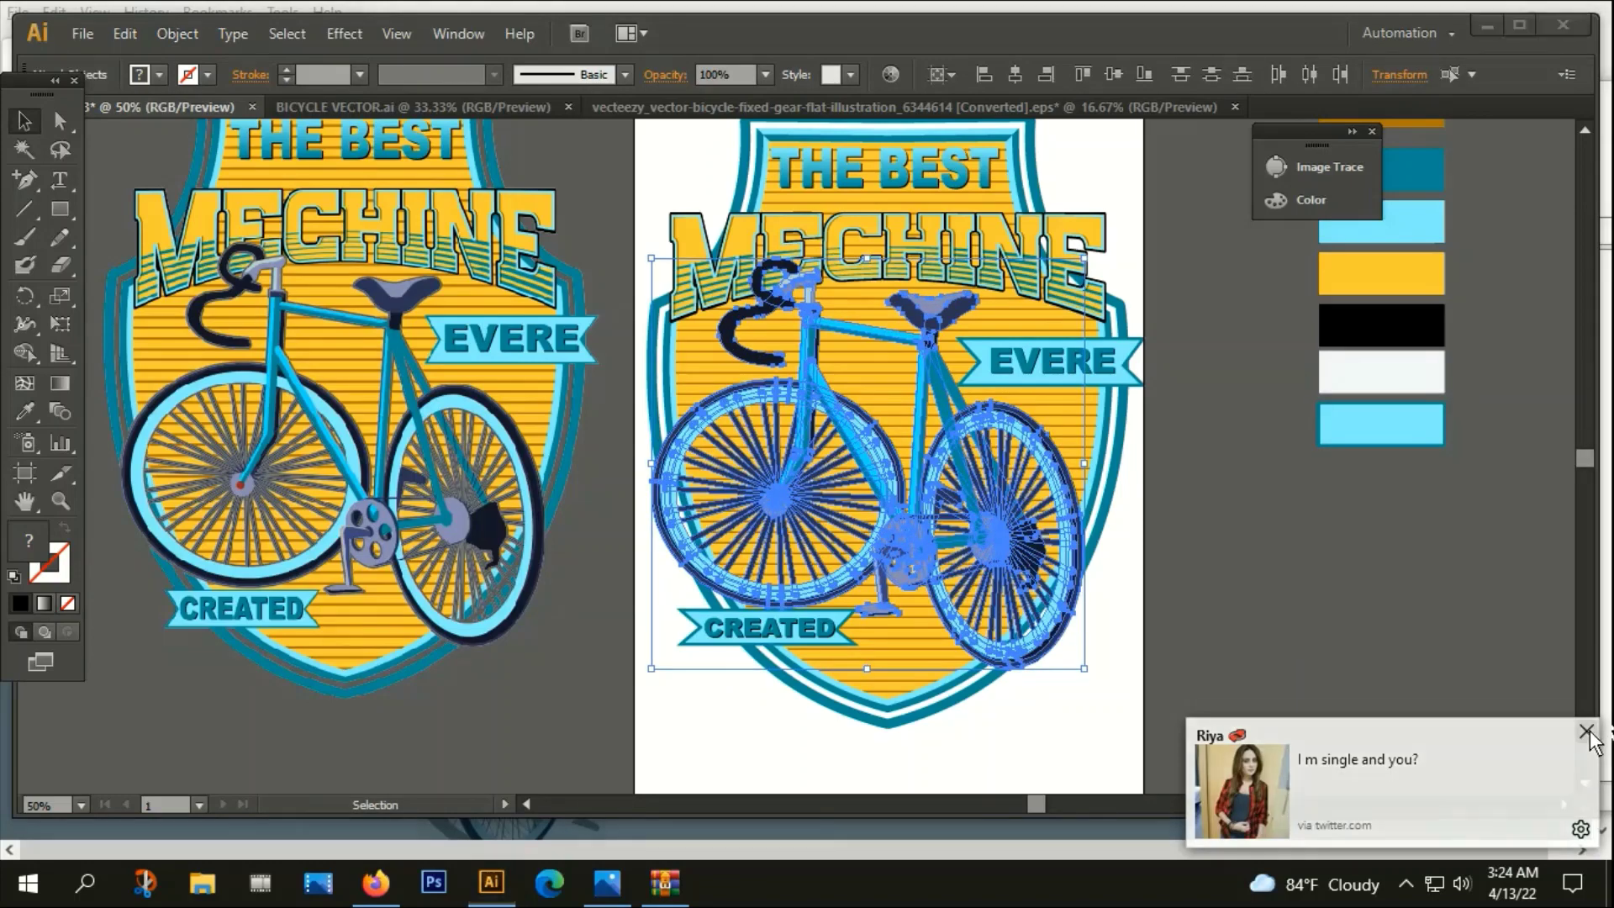
left_click(1587, 731)
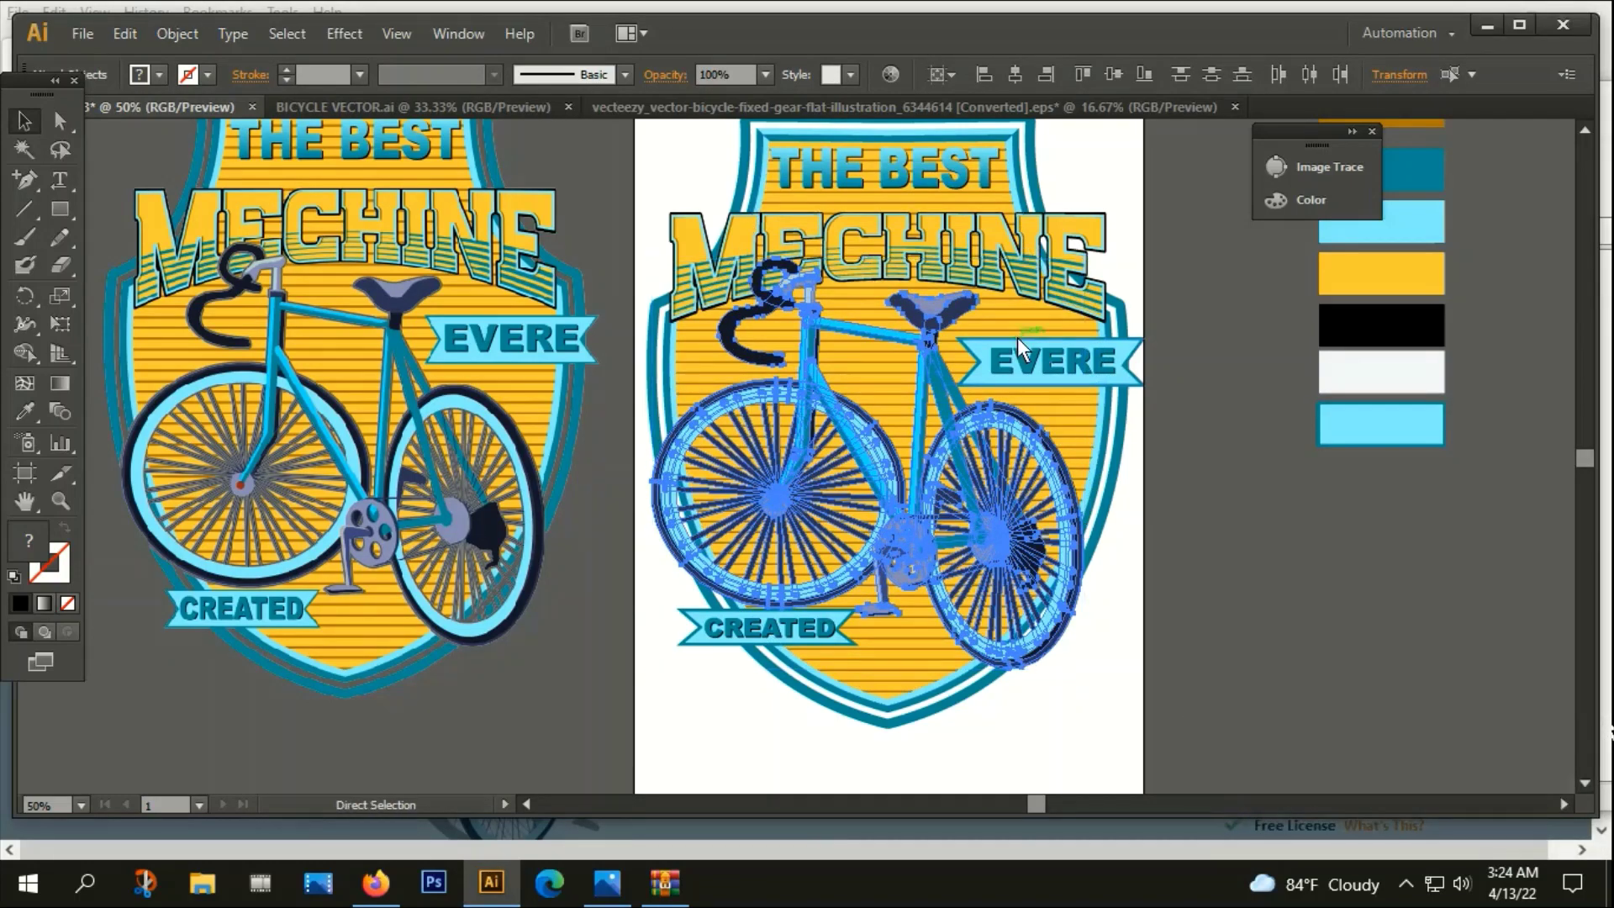
Unite the offset bicycle paths into one silhouette with Pathfinder and fill it with black, 000000
key("ctrl+shift+F9")
key("v")
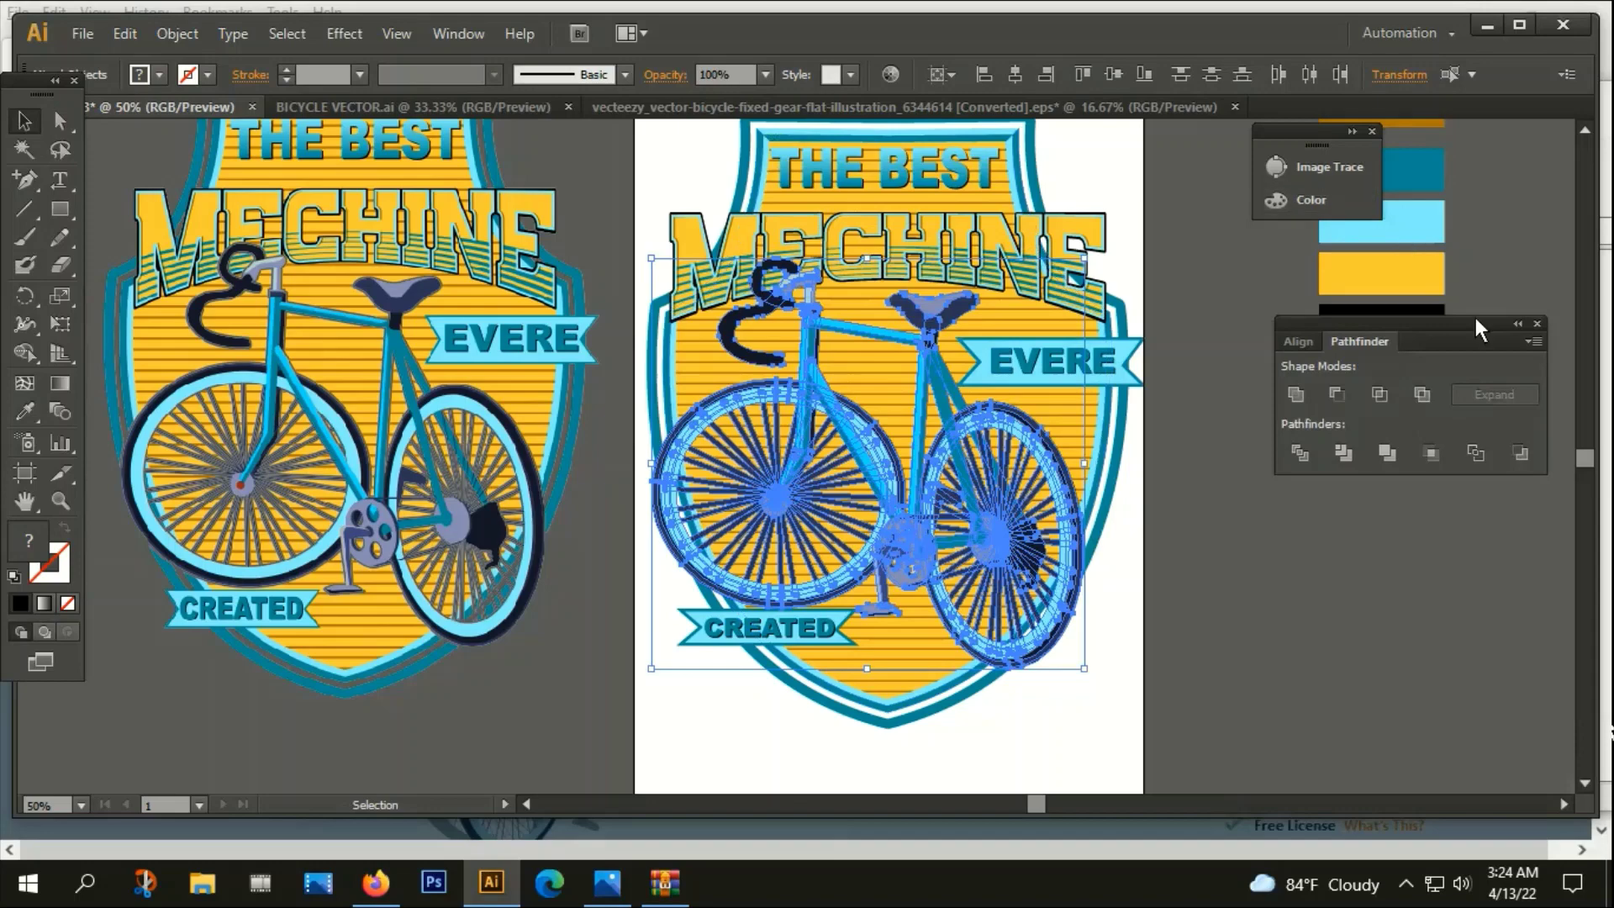
left_click(1301, 390)
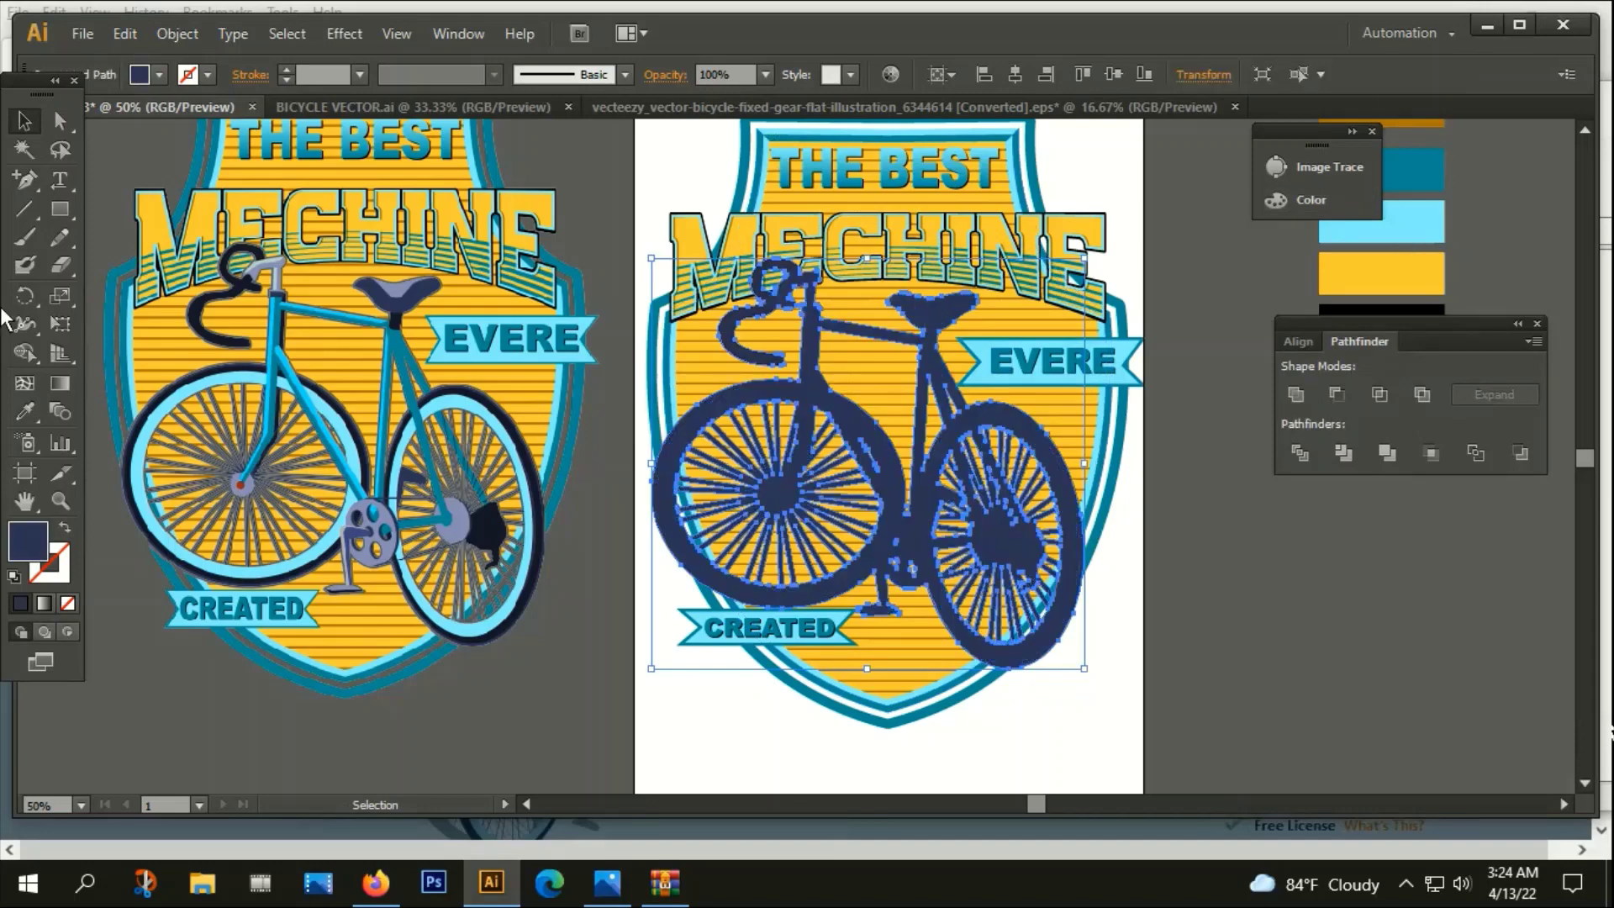
double_click(17, 544)
type("000000")
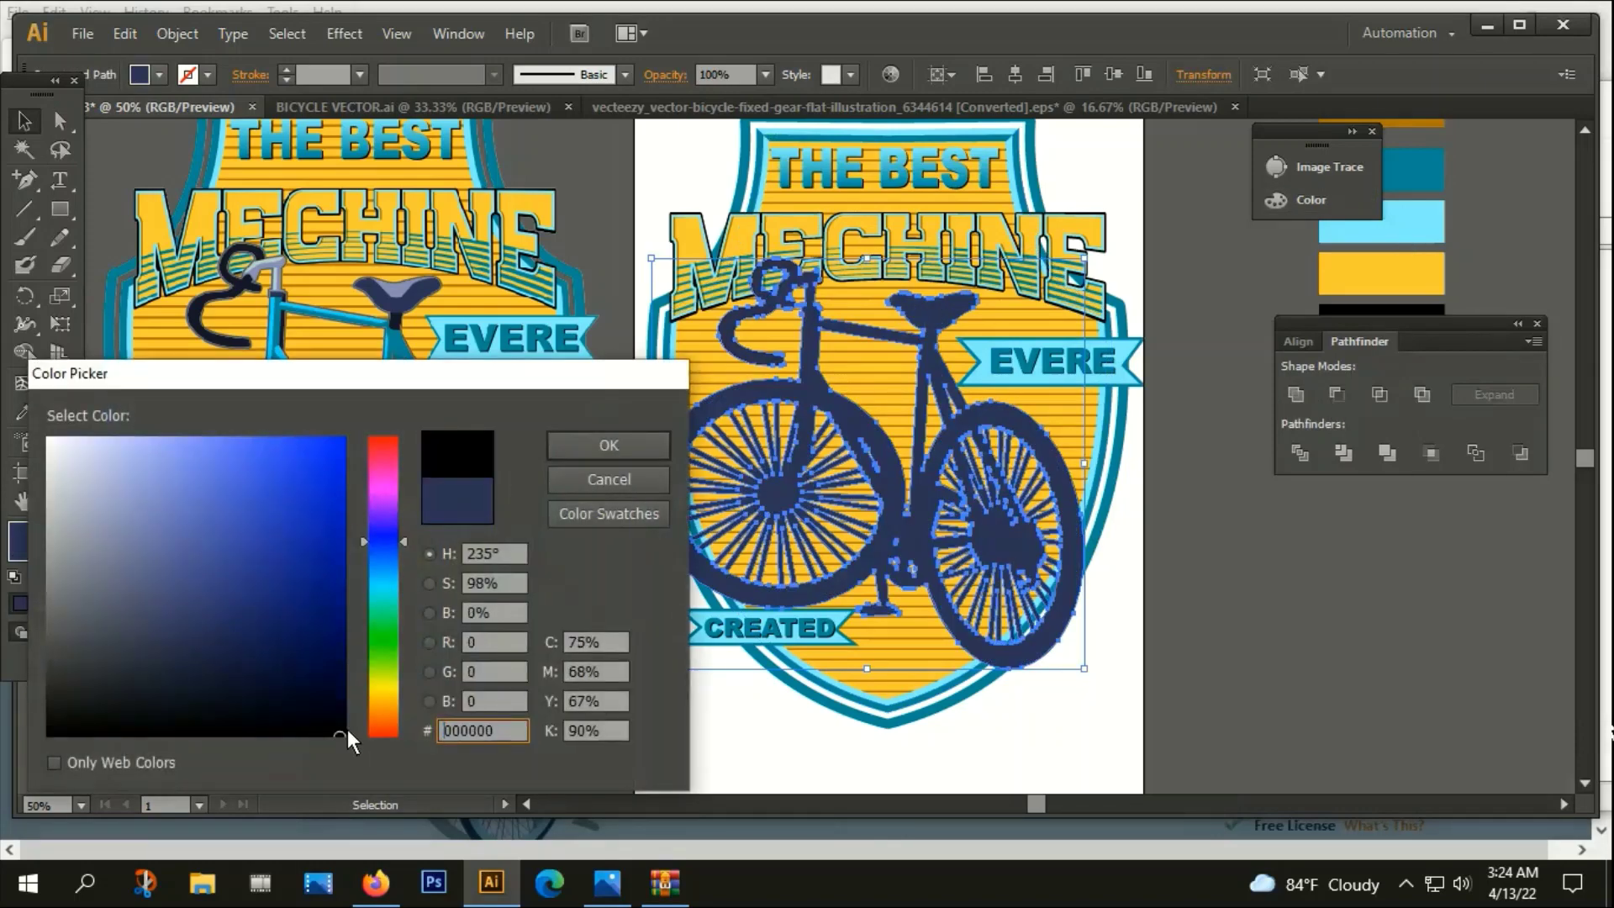
left_click(557, 448)
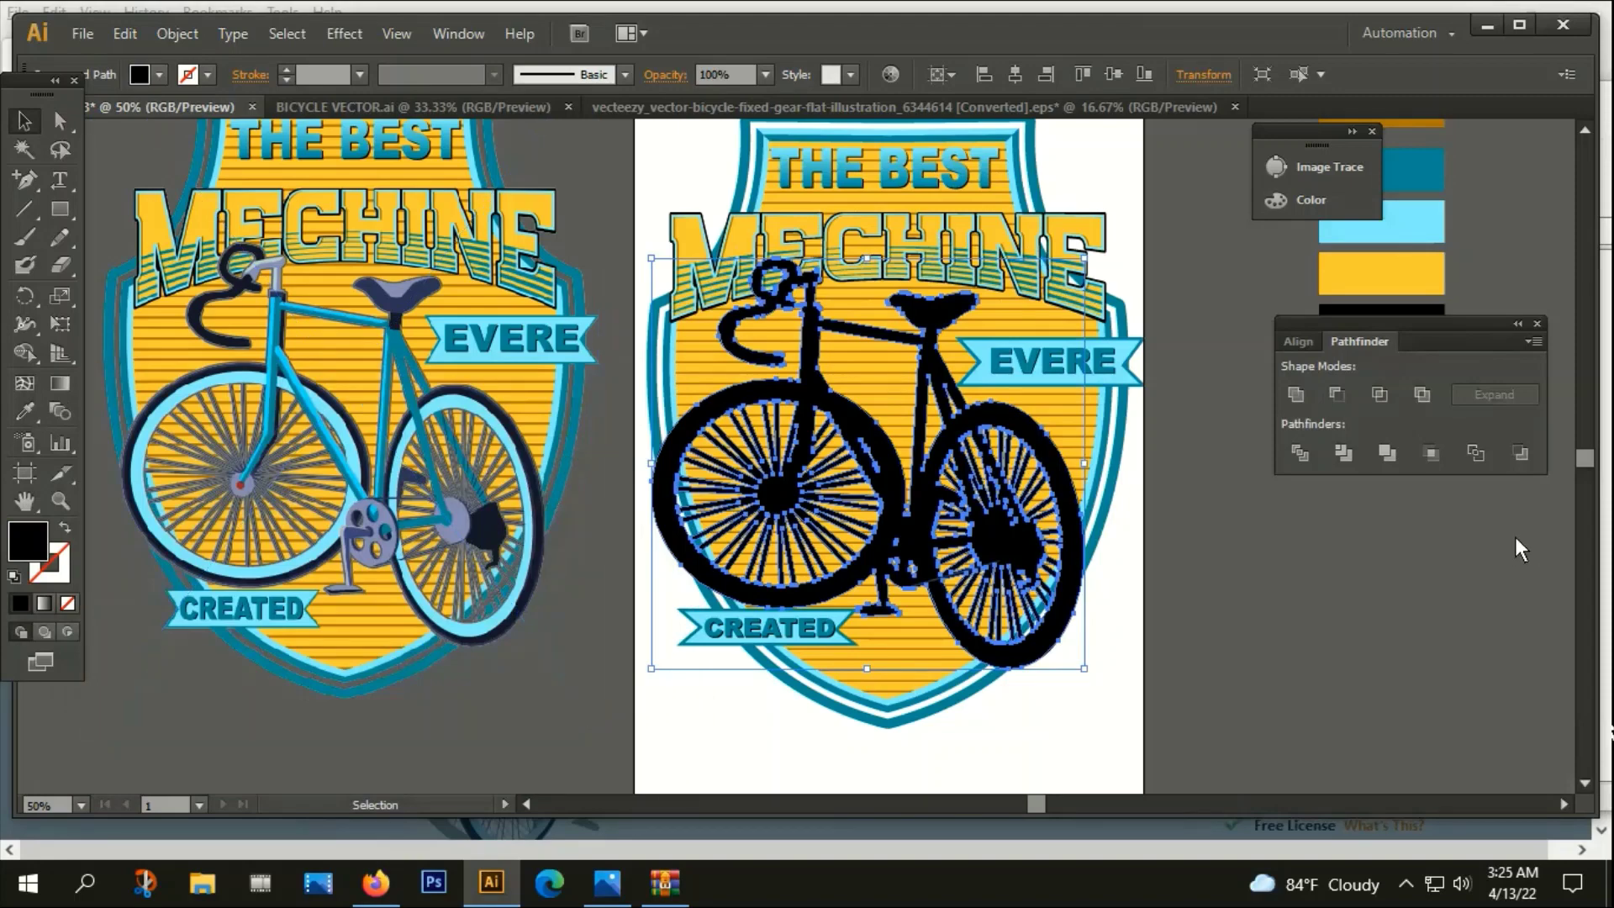
Cut the black bicycle silhouette to the clipboard and group the shield with the THE BEST and MECHINE lettering
key("ctrl+x")
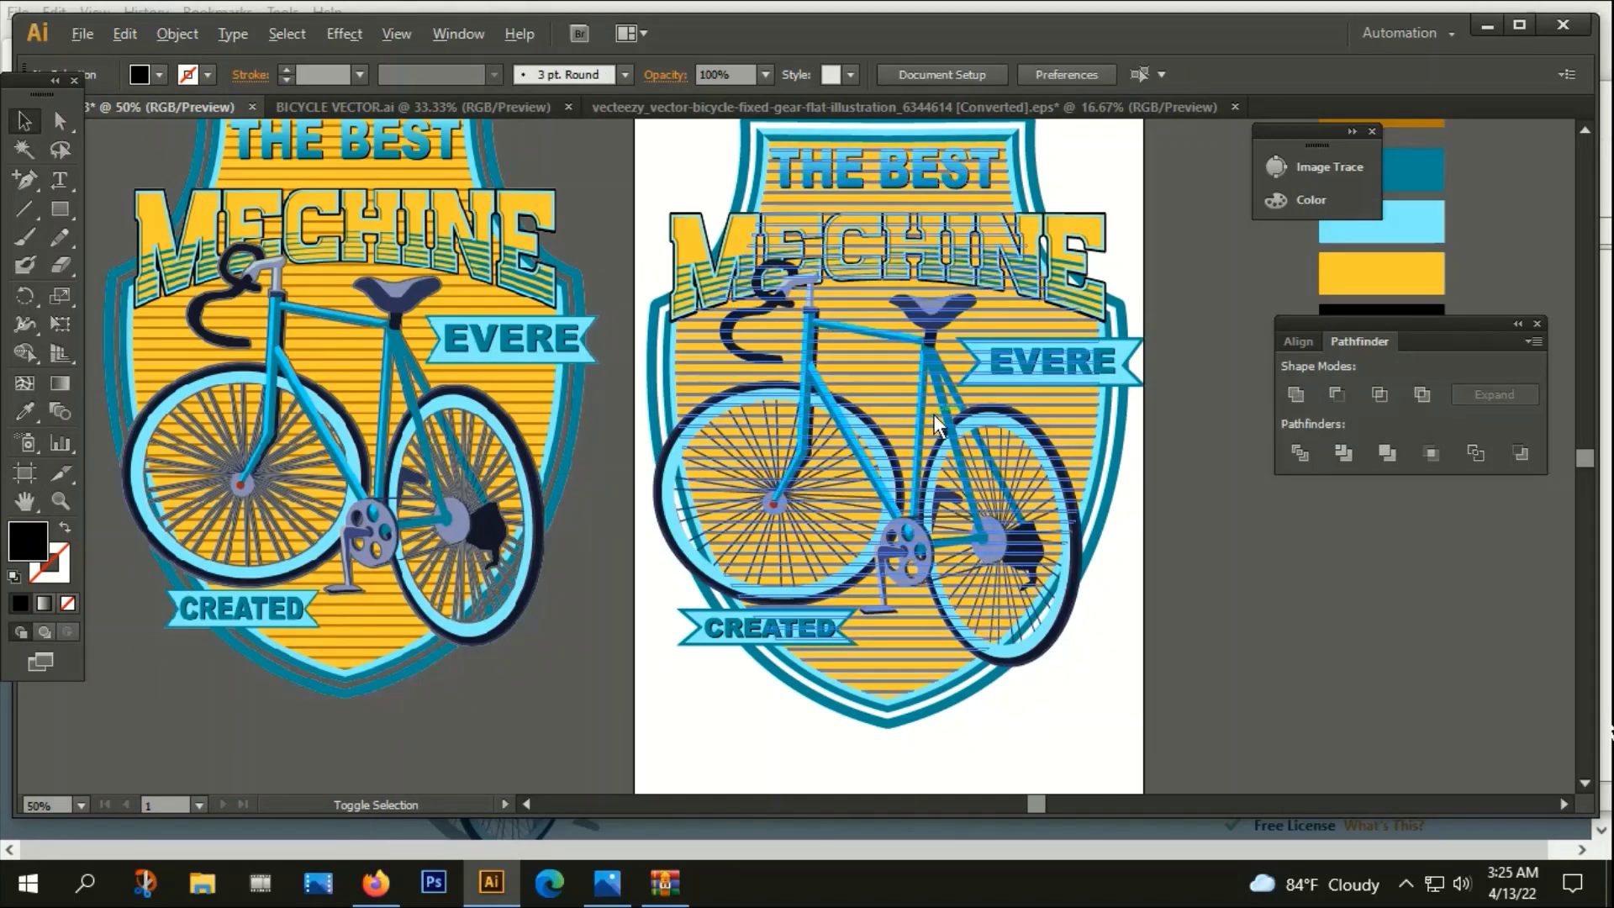
scroll(933, 413, "down", 1)
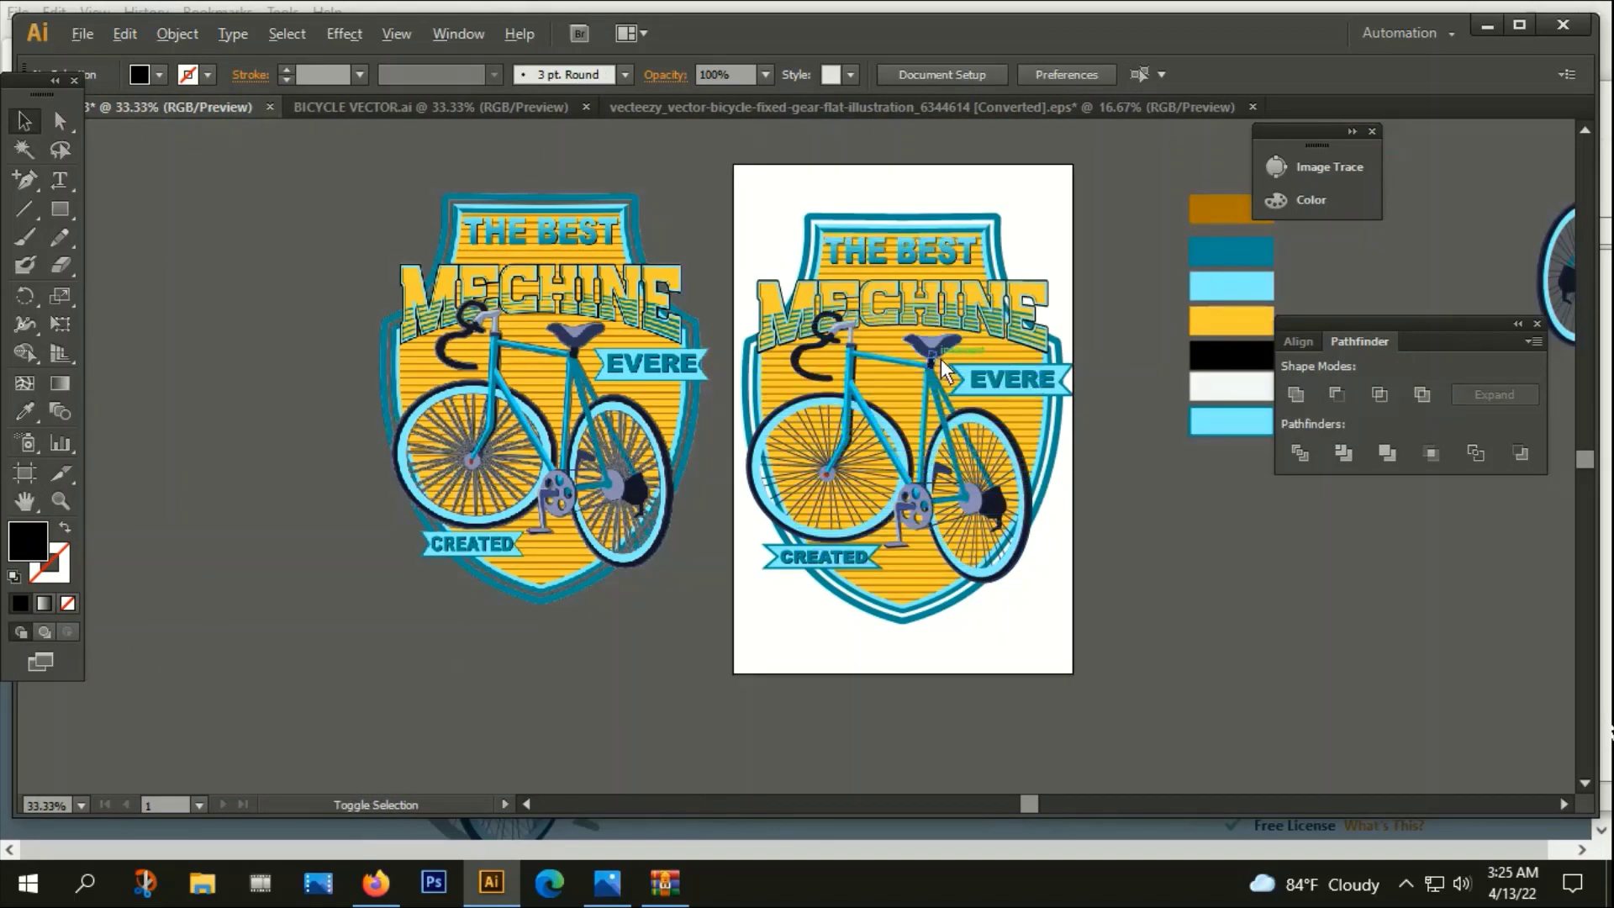
scroll(941, 362, "up", 1)
left_click(1008, 284)
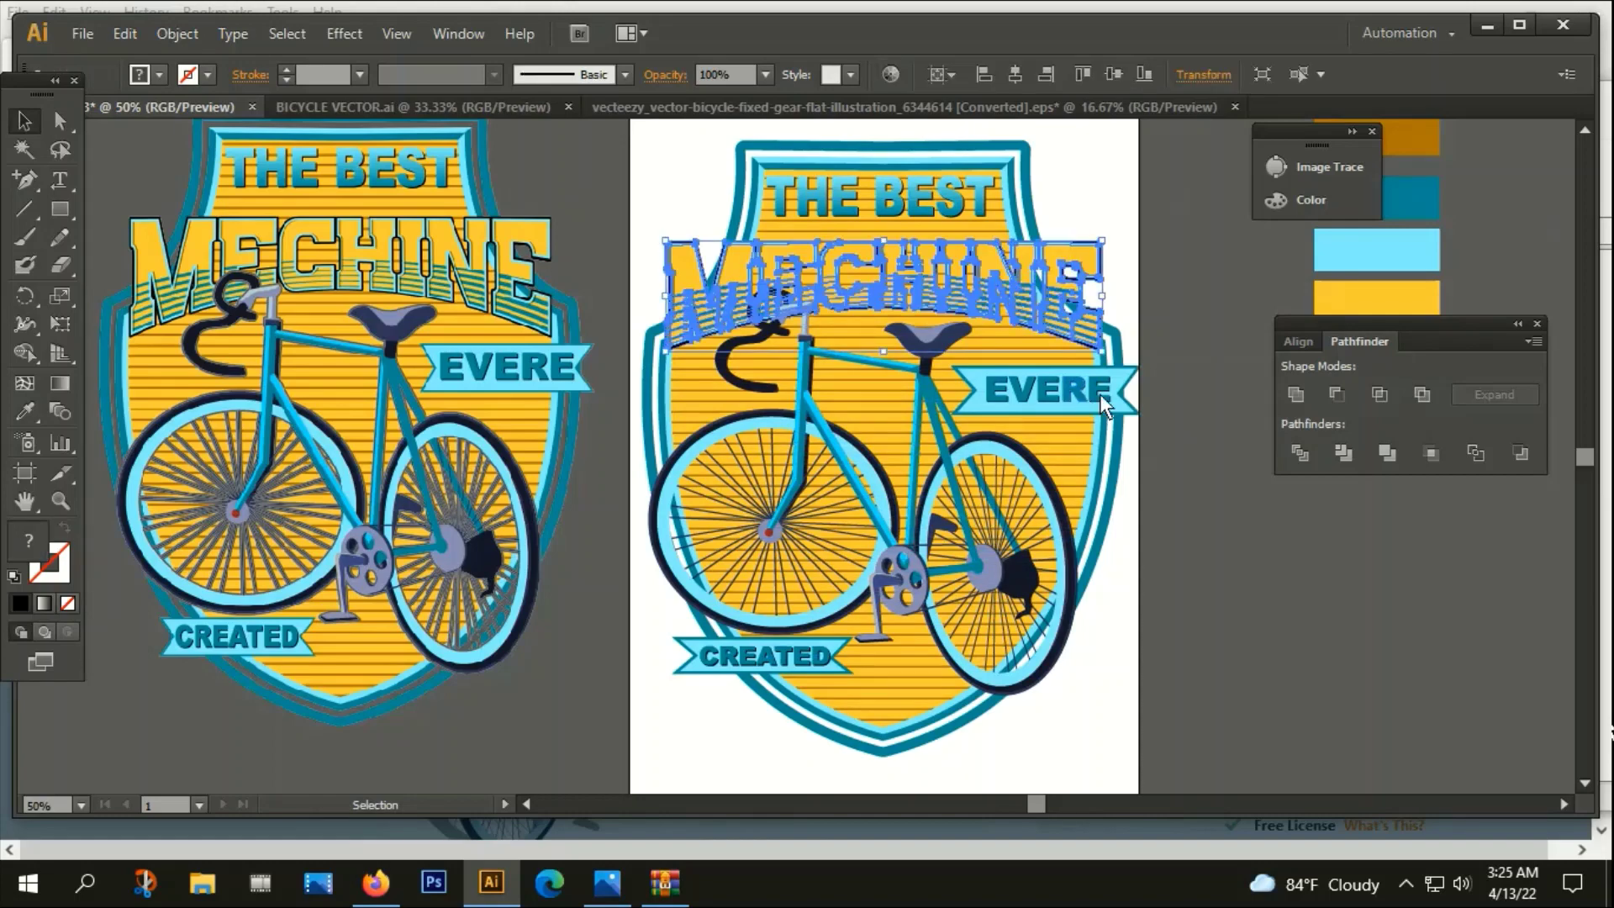
key("ctrl+a")
right_click(1096, 463)
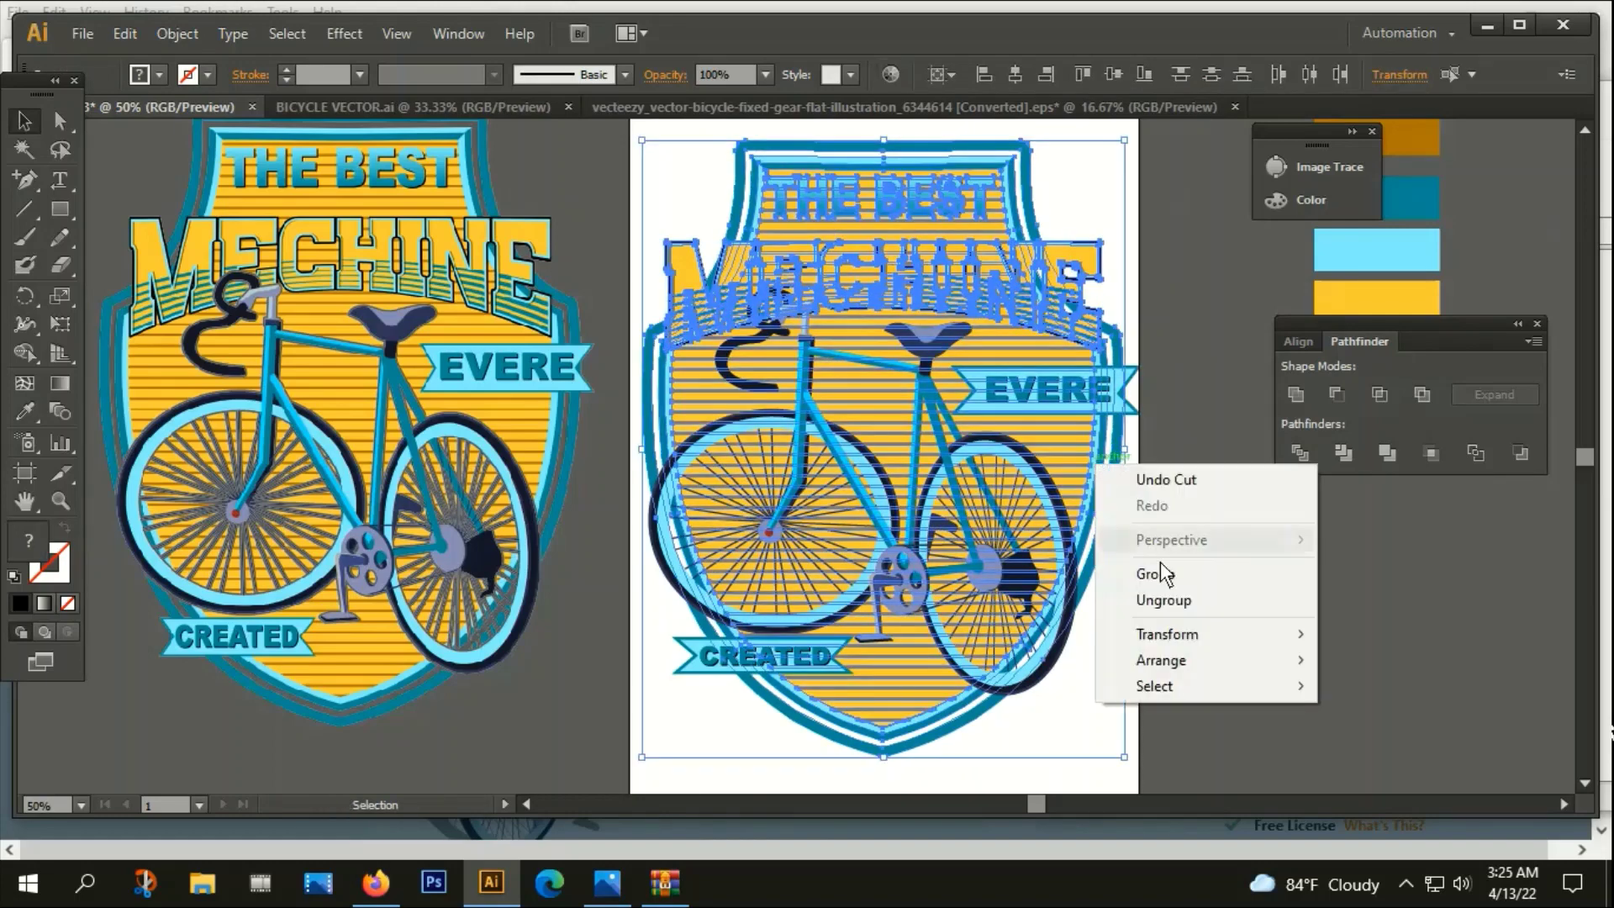
left_click(1165, 574)
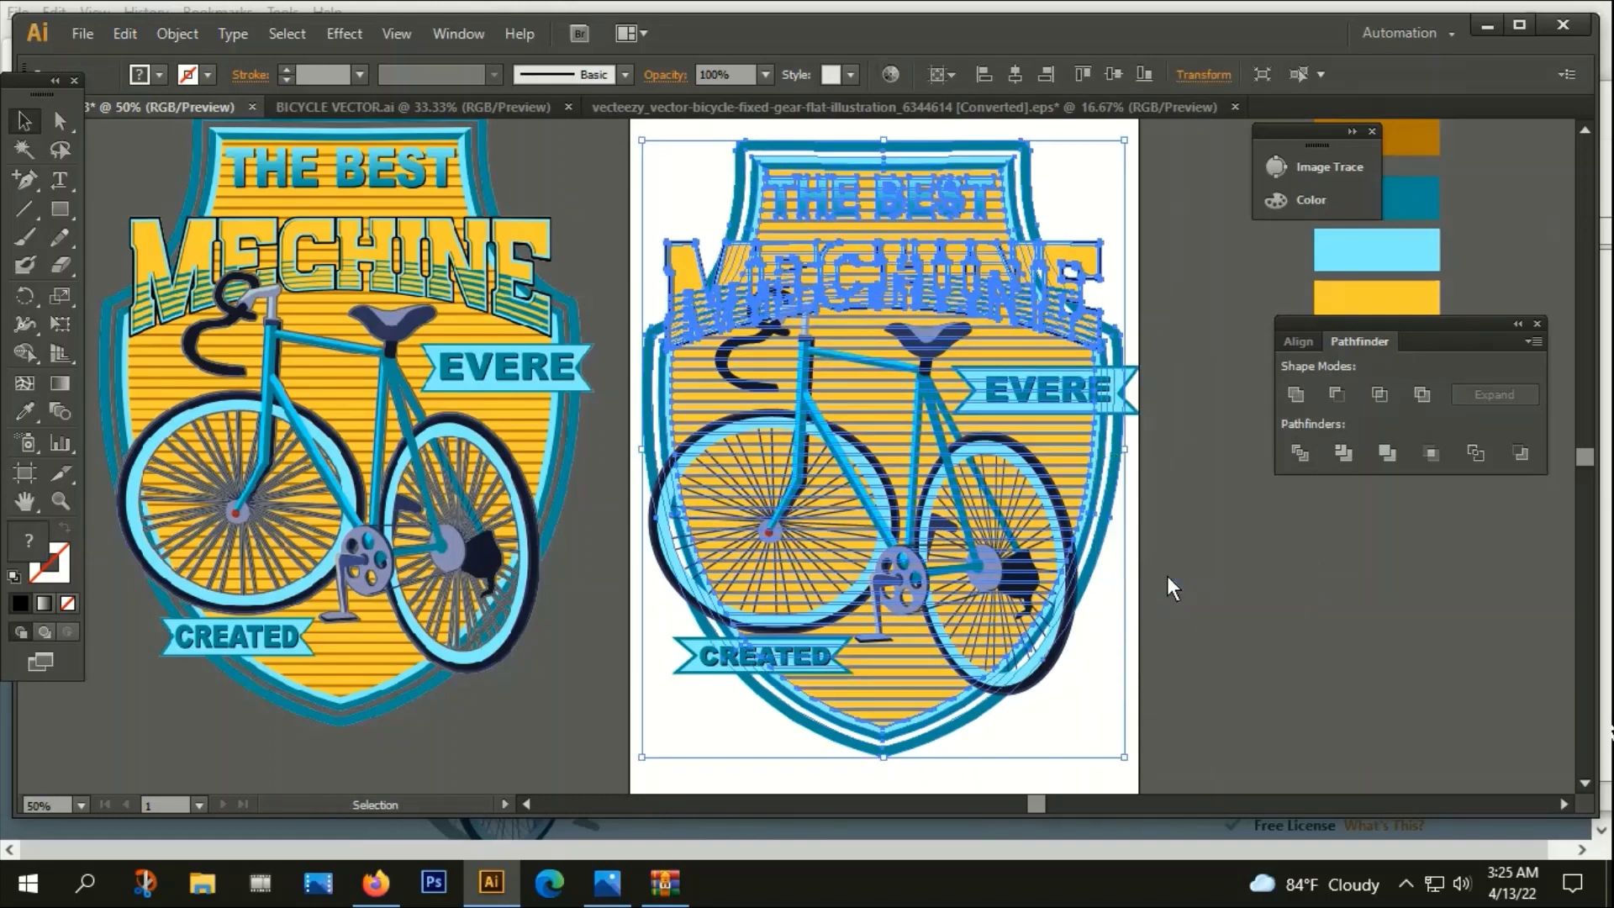
Make an unclipped opacity mask for the shield group and paste the black bicycle silhouette in place inside it
left_click(458, 33)
scroll(571, 828, "down", 3)
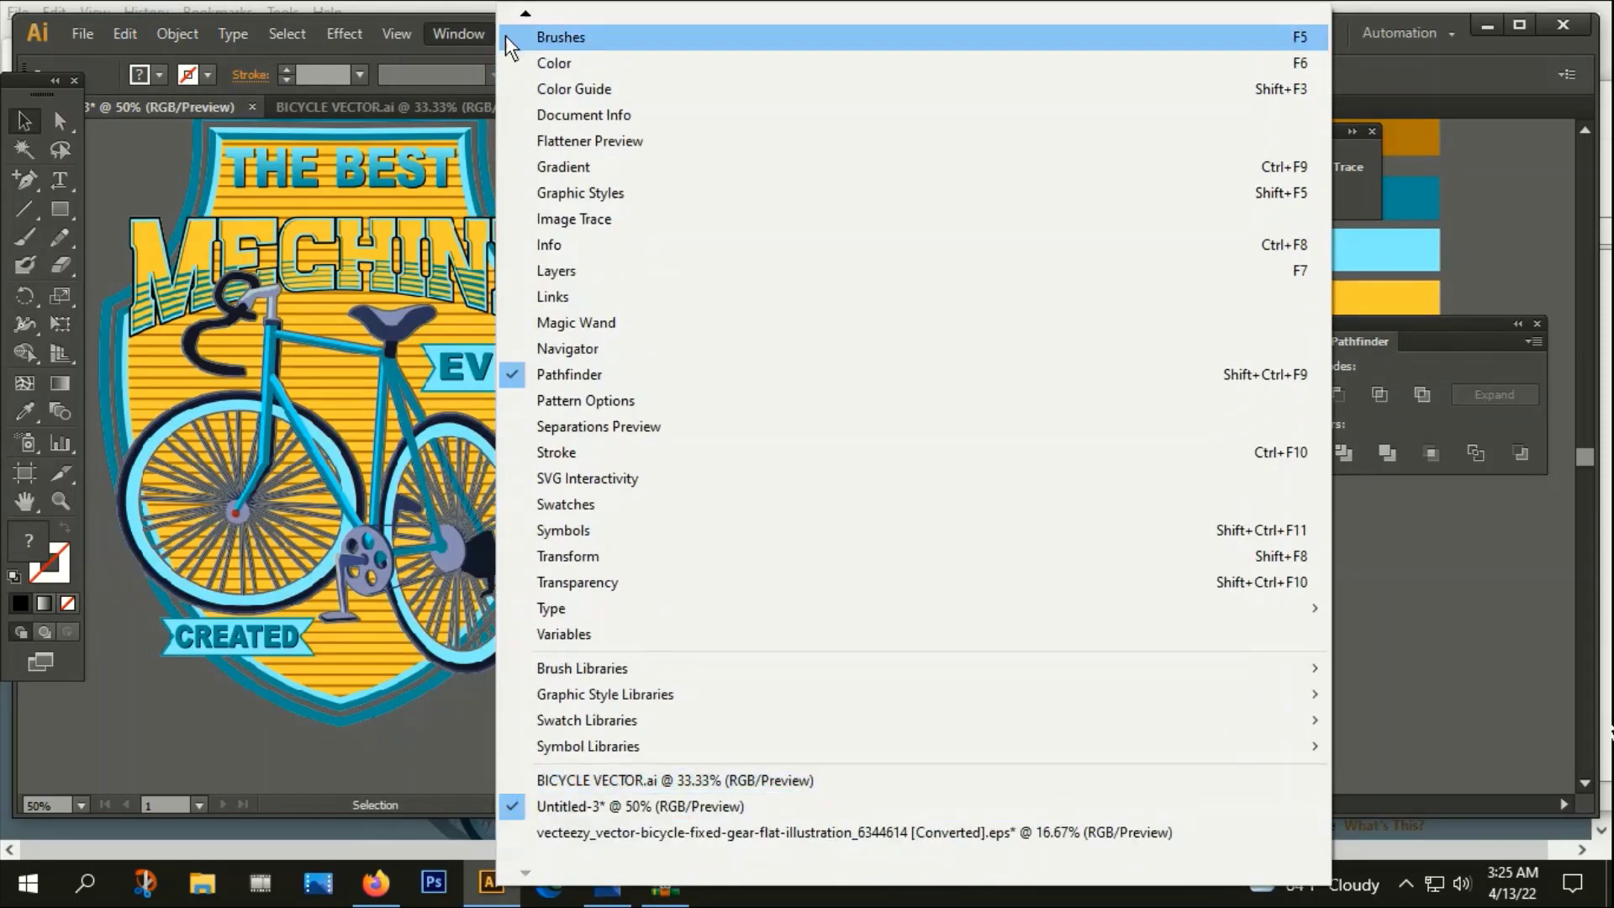
left_click(441, 33)
left_click(442, 33)
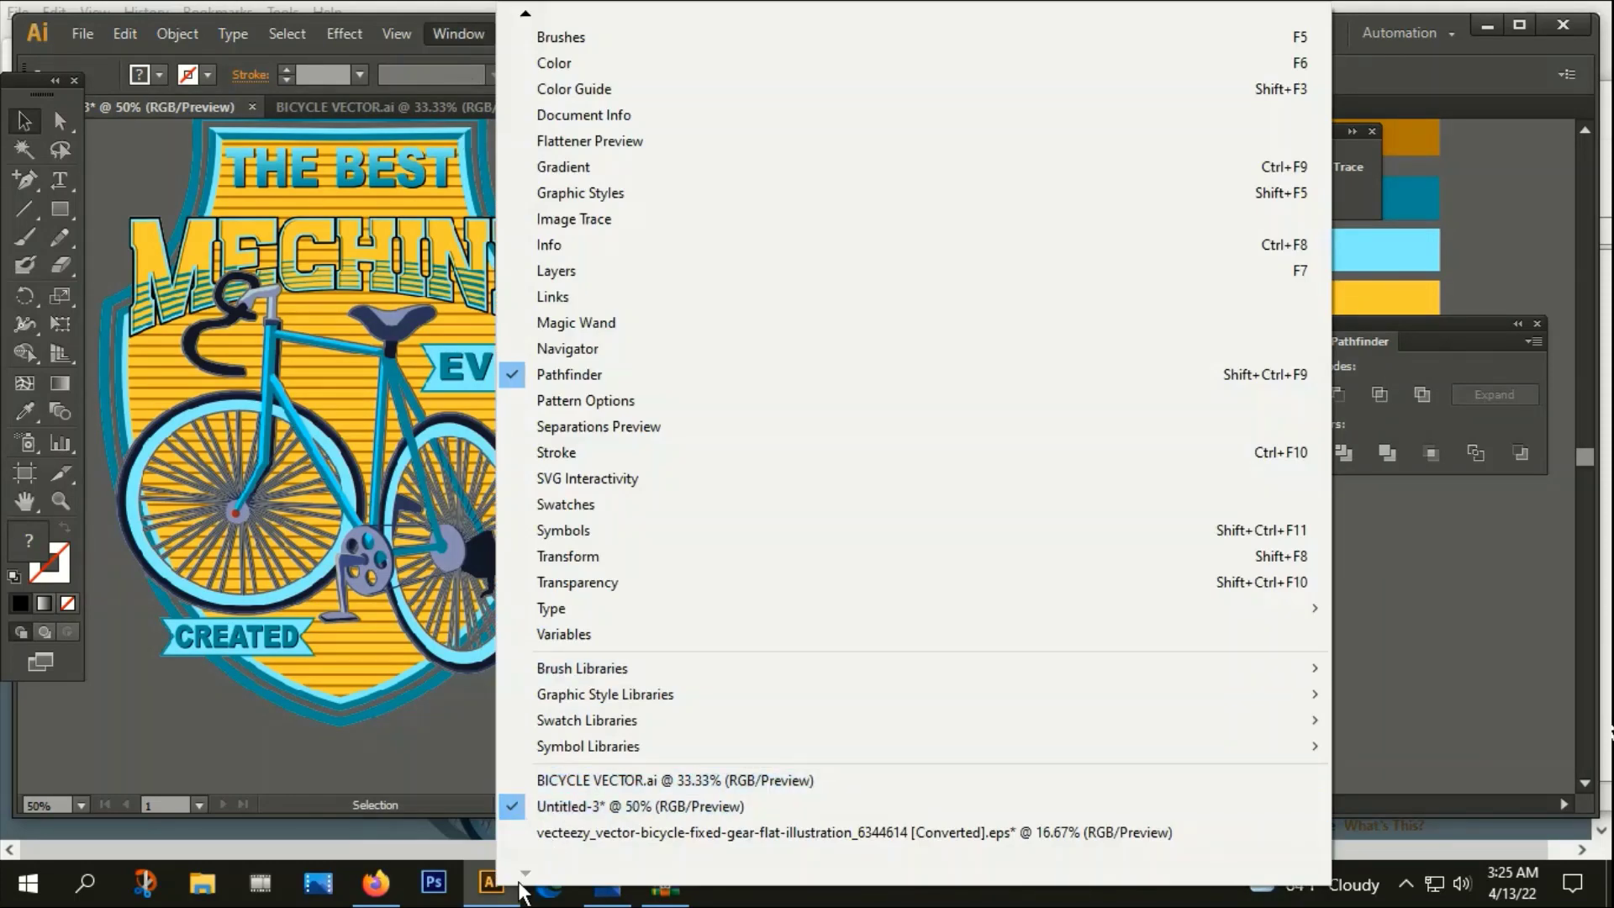
left_click(609, 583)
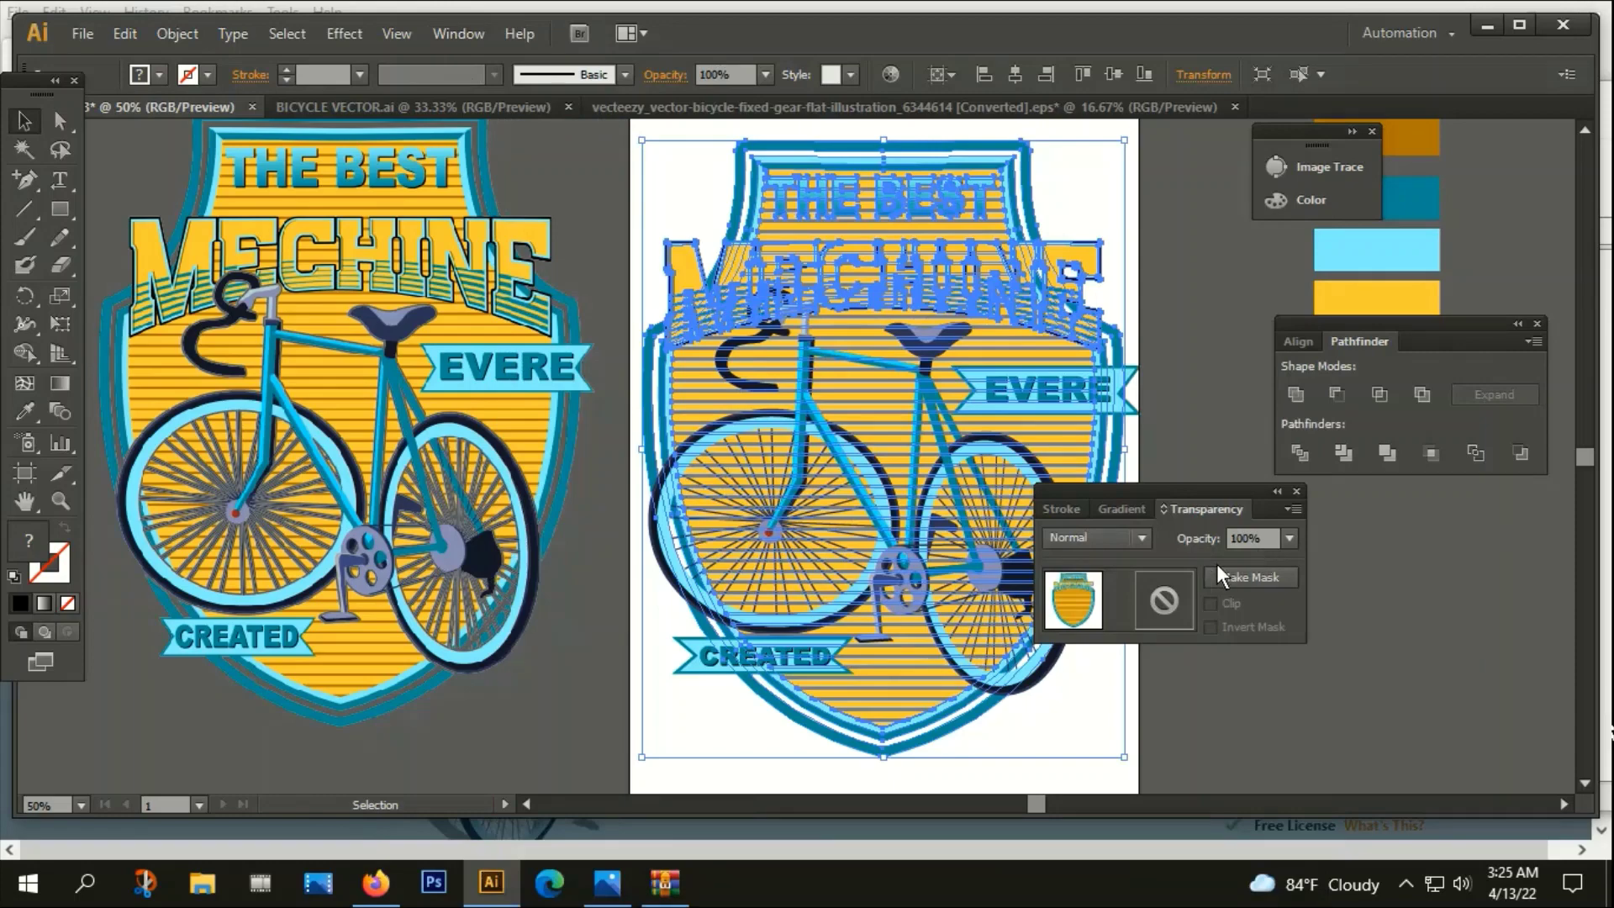
left_click(1239, 577)
left_click(1178, 600)
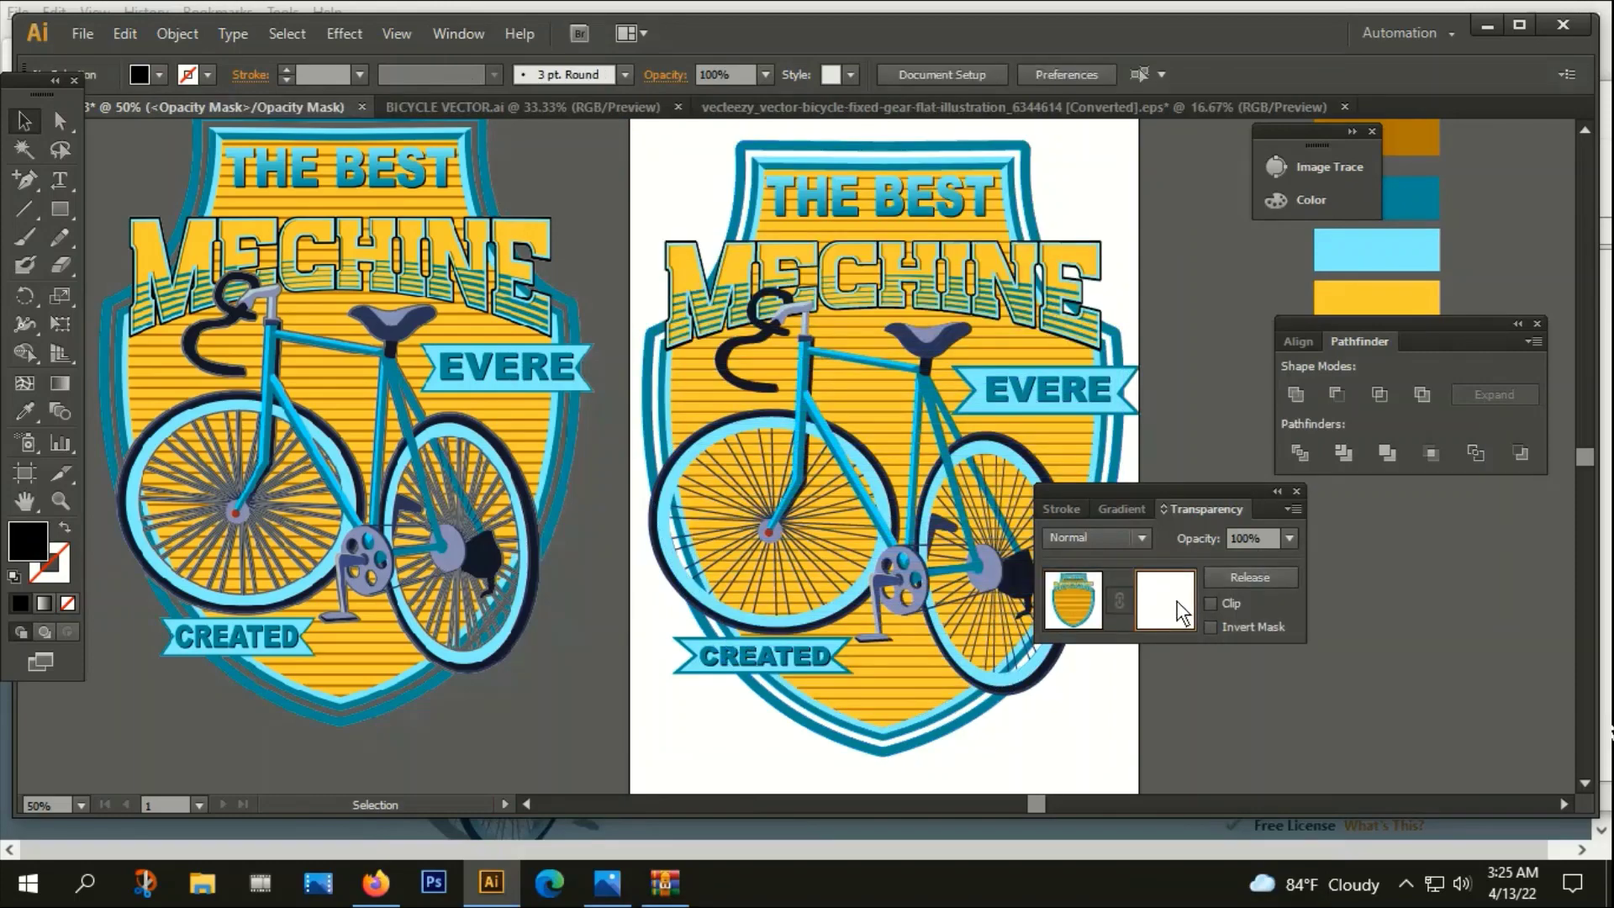
key("ctrl+f")
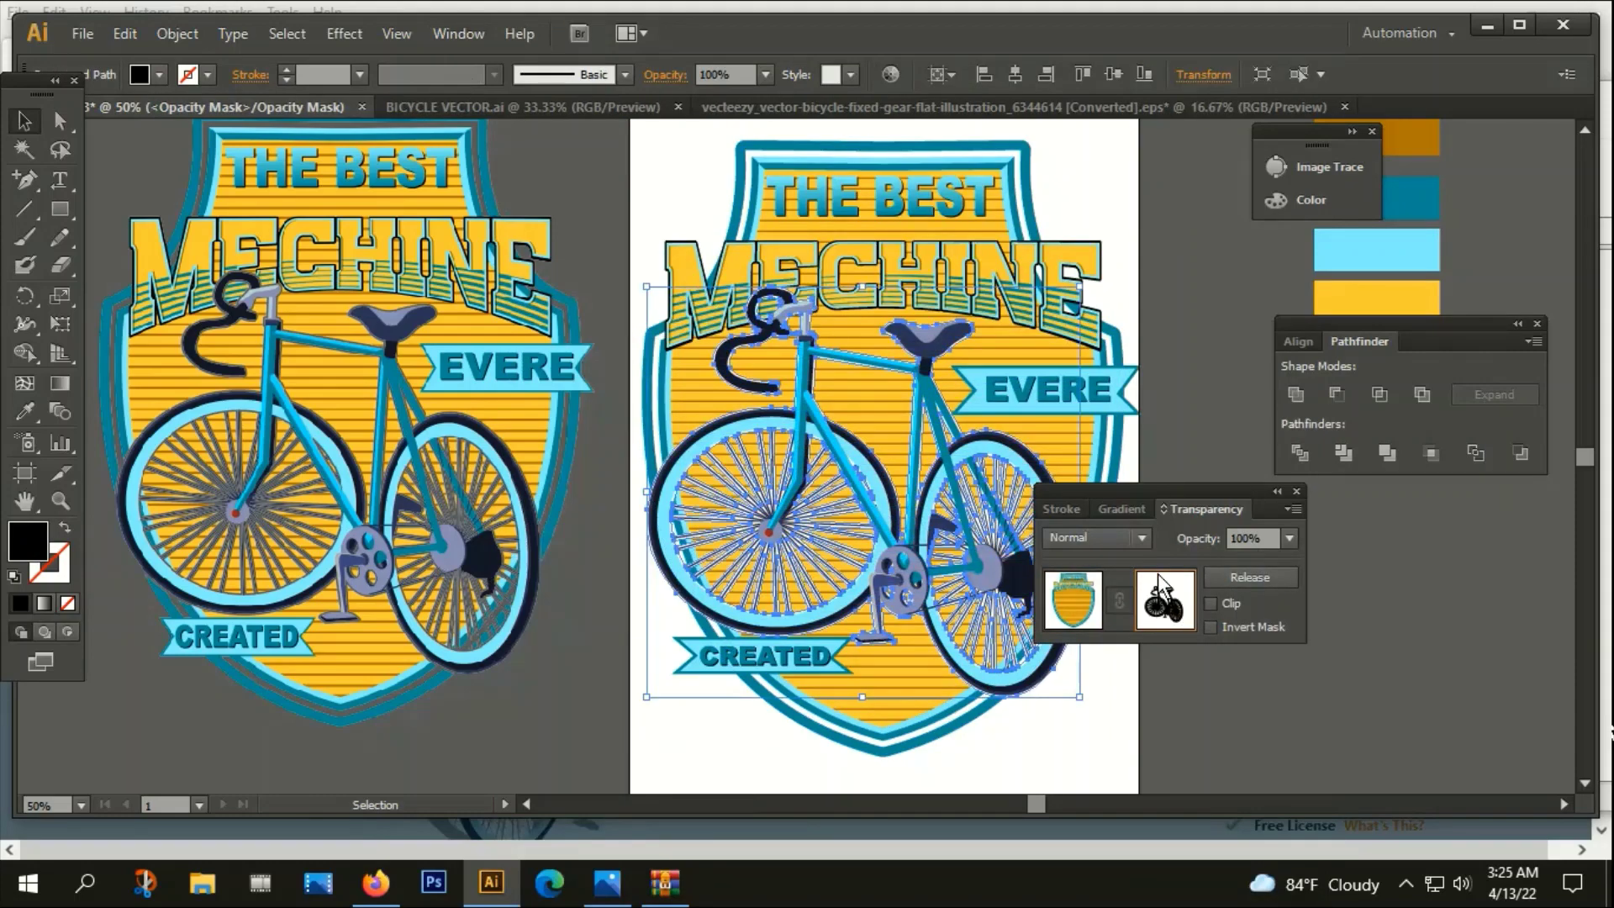
Release the opacity mask from the shield group and close the transparency settings
left_click(1252, 576)
scroll(836, 476, "down", 1)
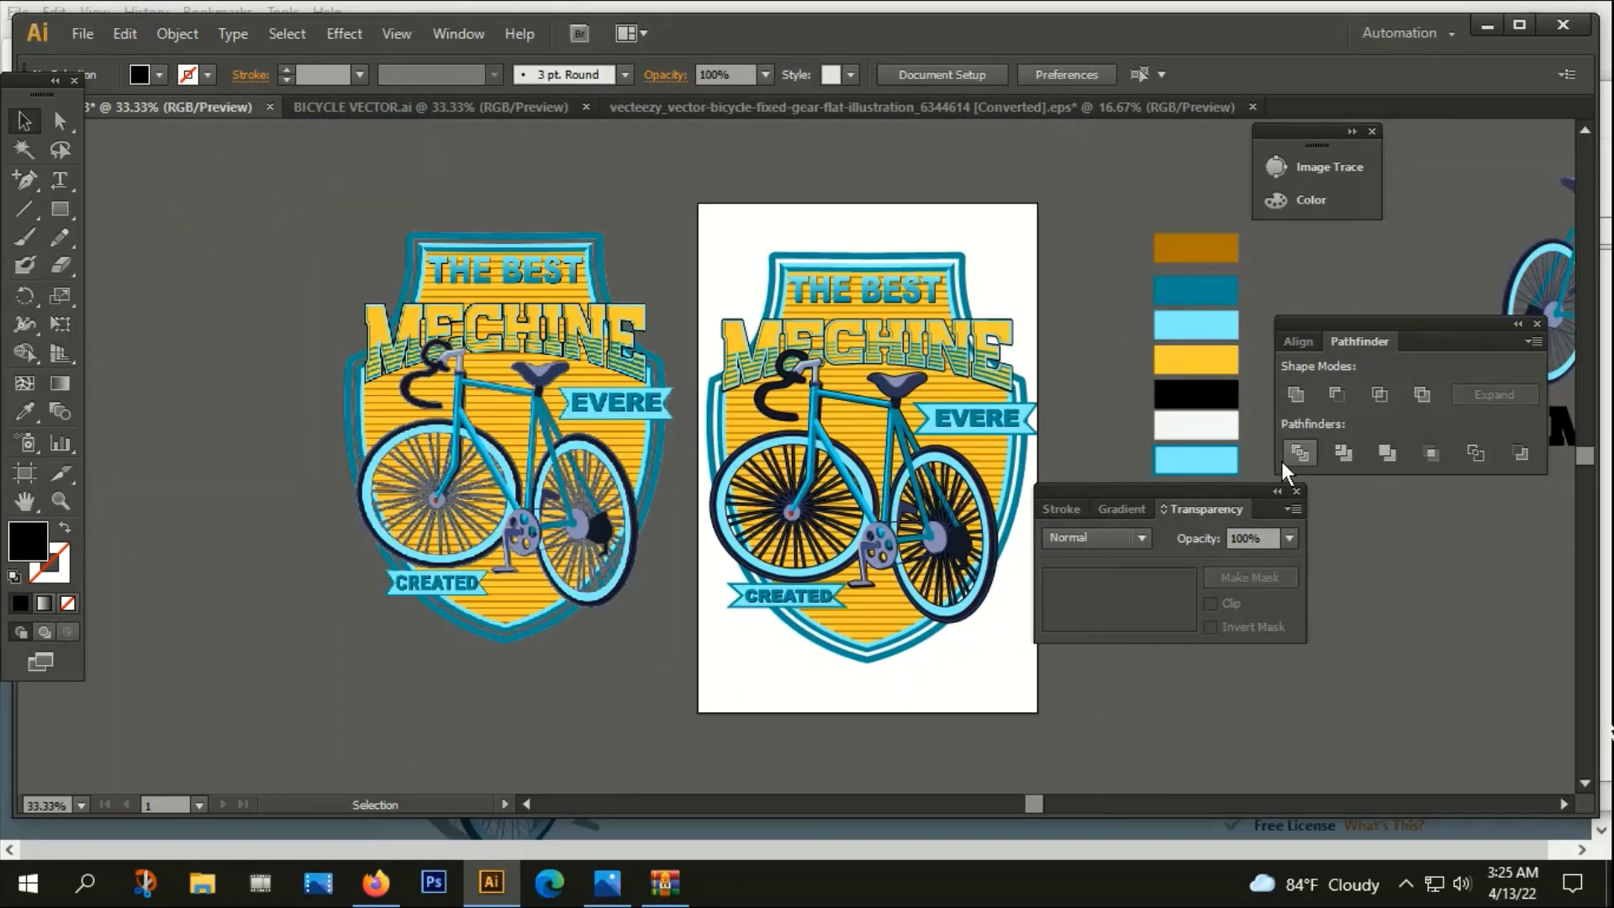
left_click(1296, 492)
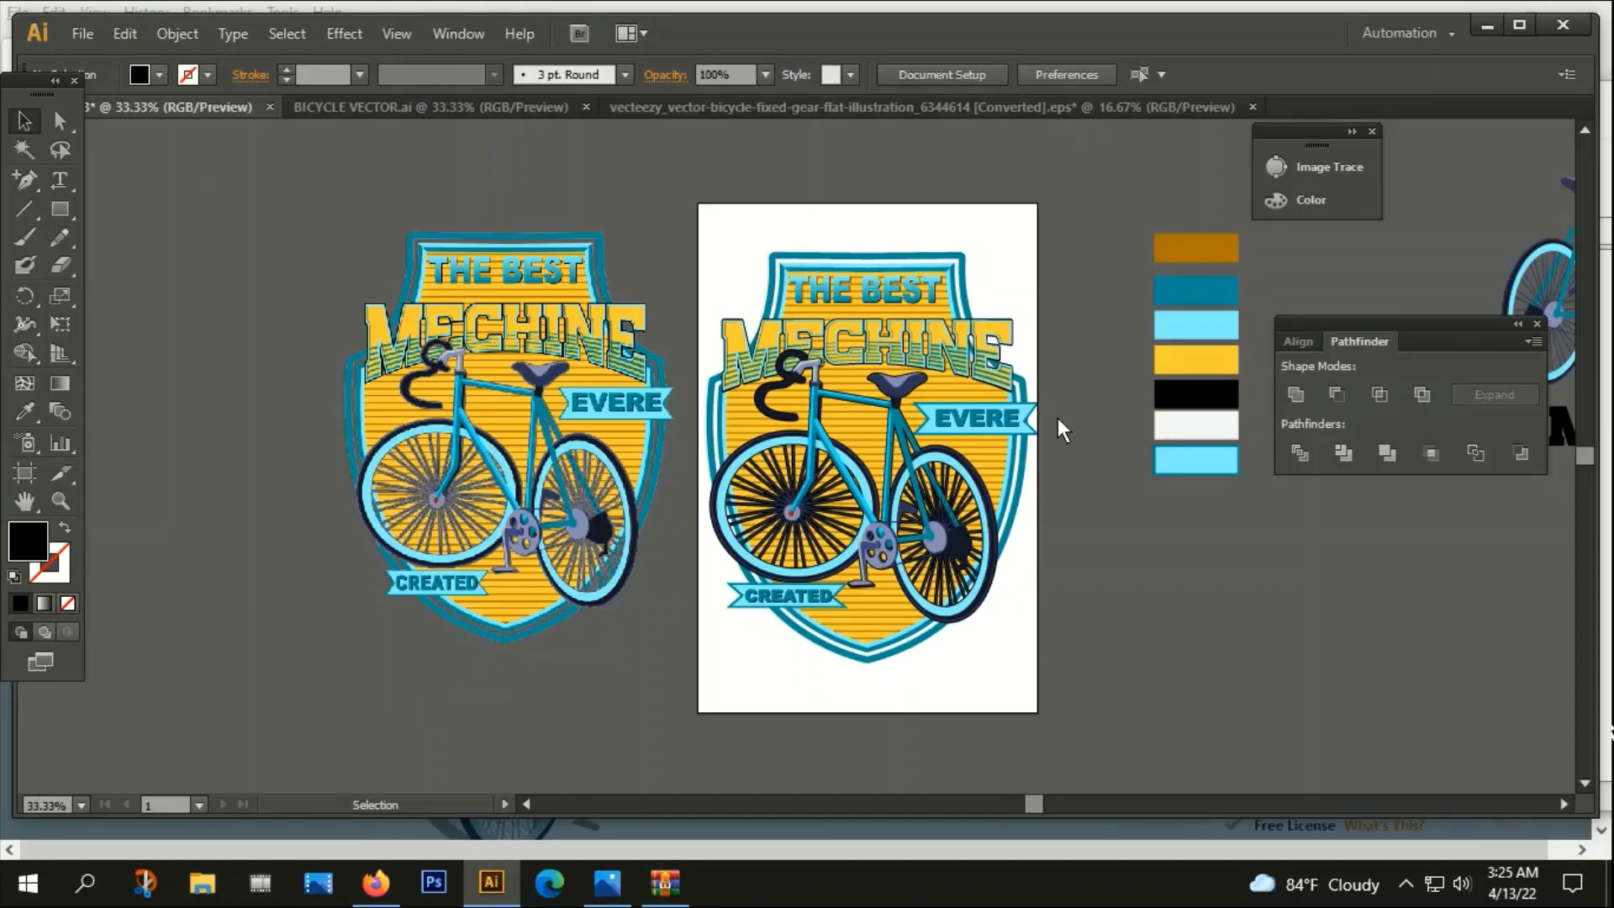
Group all the shield, lettering, ribbon and bicycle artwork on the artboard into one object
left_click_drag(970, 209, 979, 572)
right_click(917, 357)
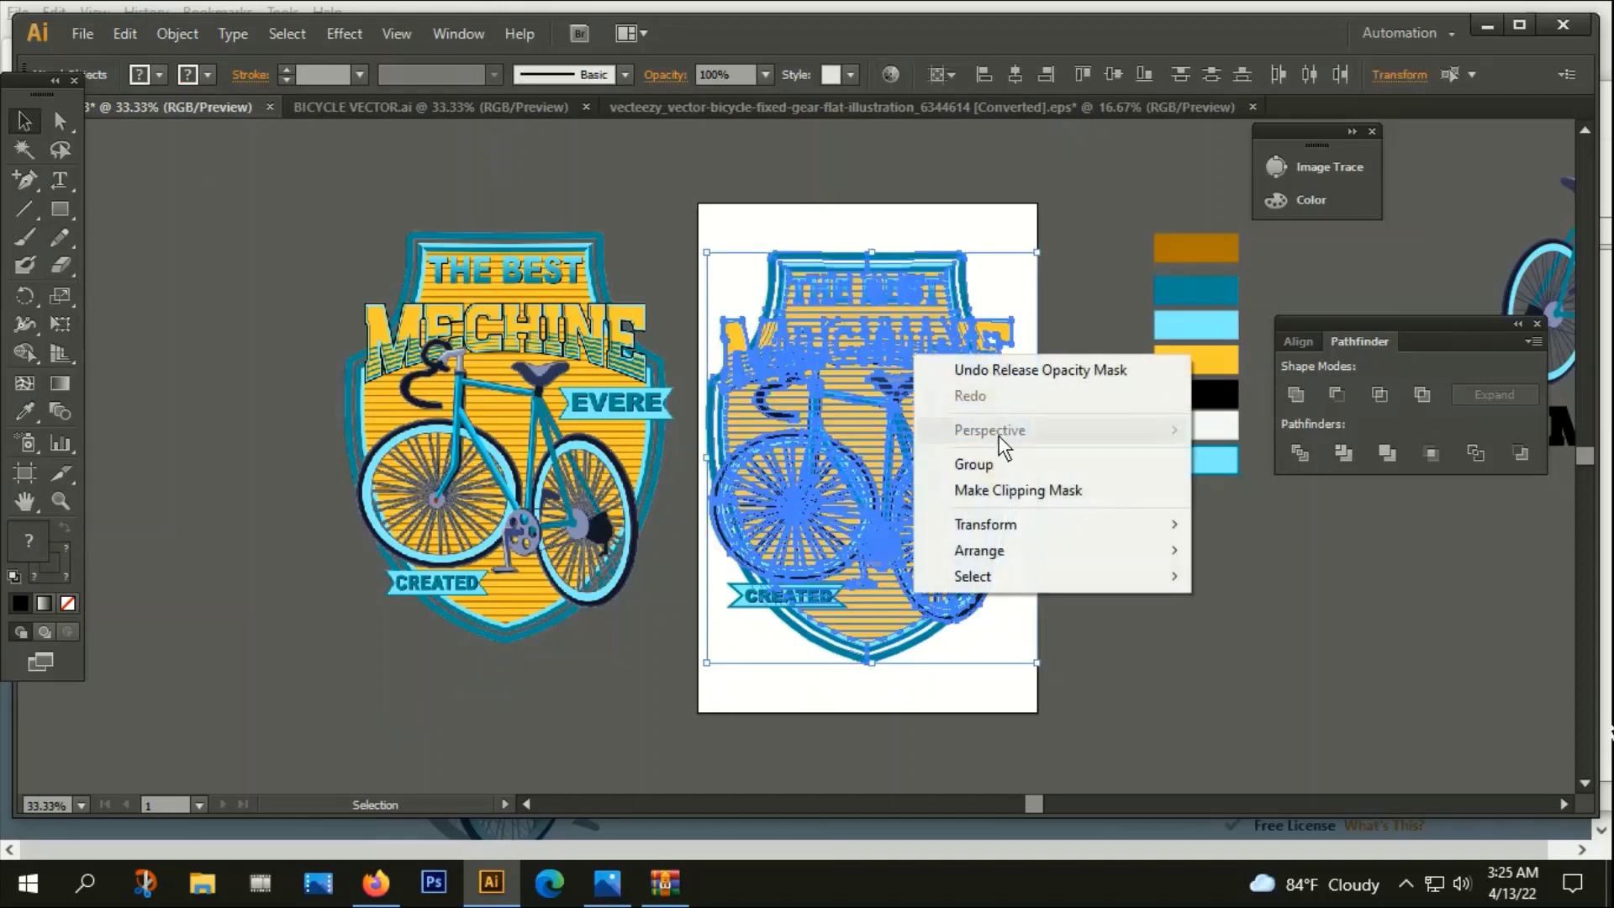
left_click(997, 463)
left_click(1090, 568)
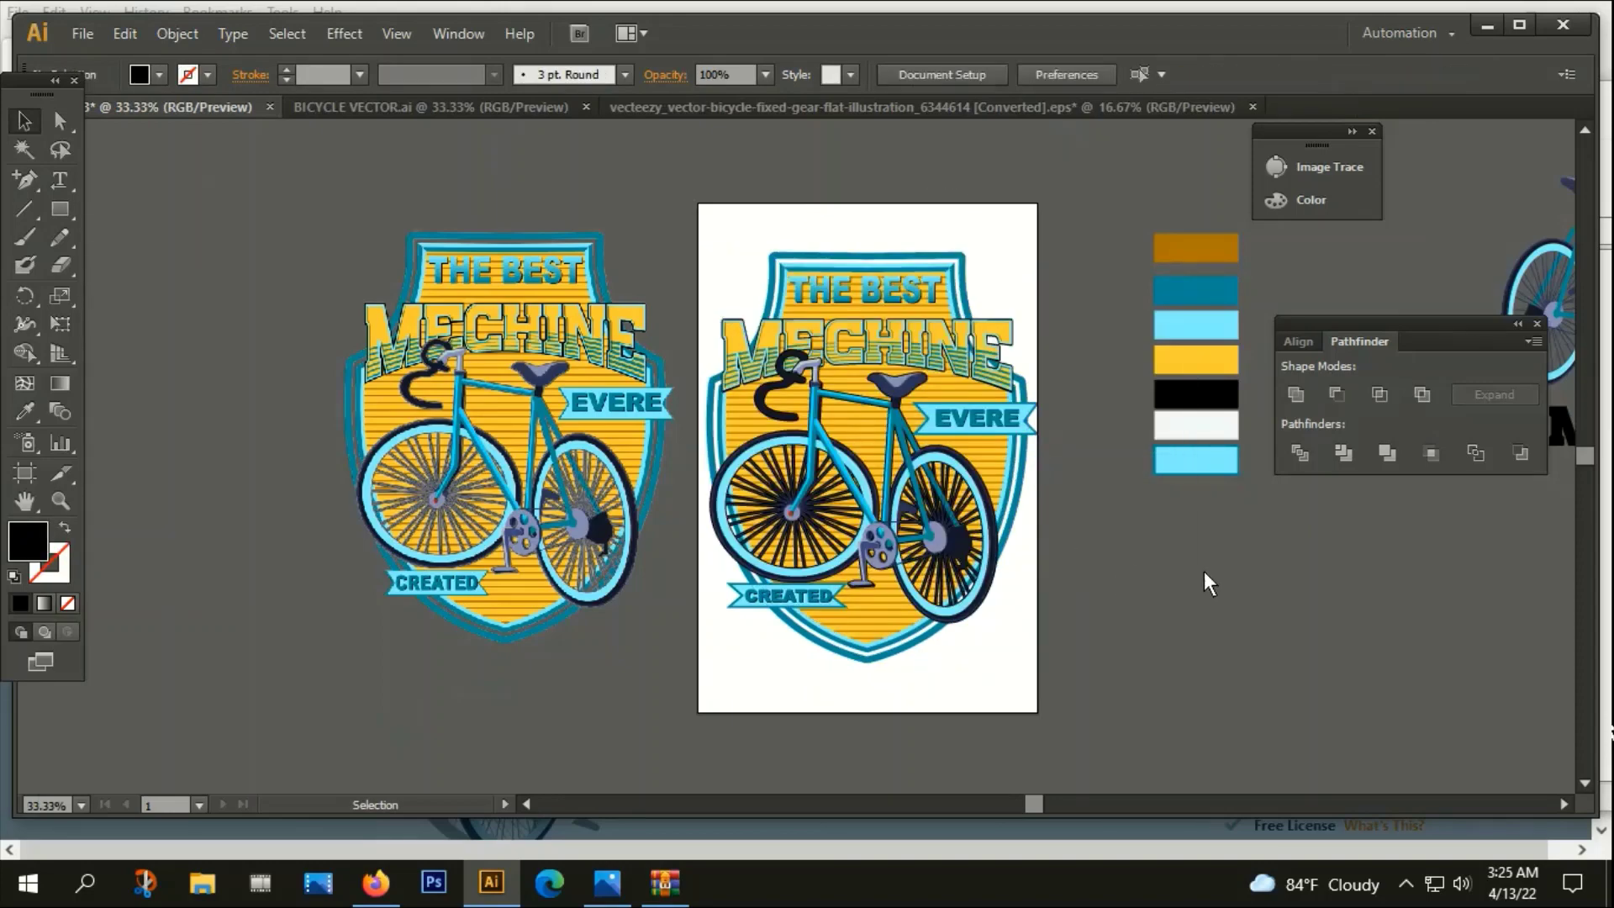
Shorten the artboard at its upper and lower edges so it fits more closely around the shield design
left_click_drag(1204, 572, 1020, 525)
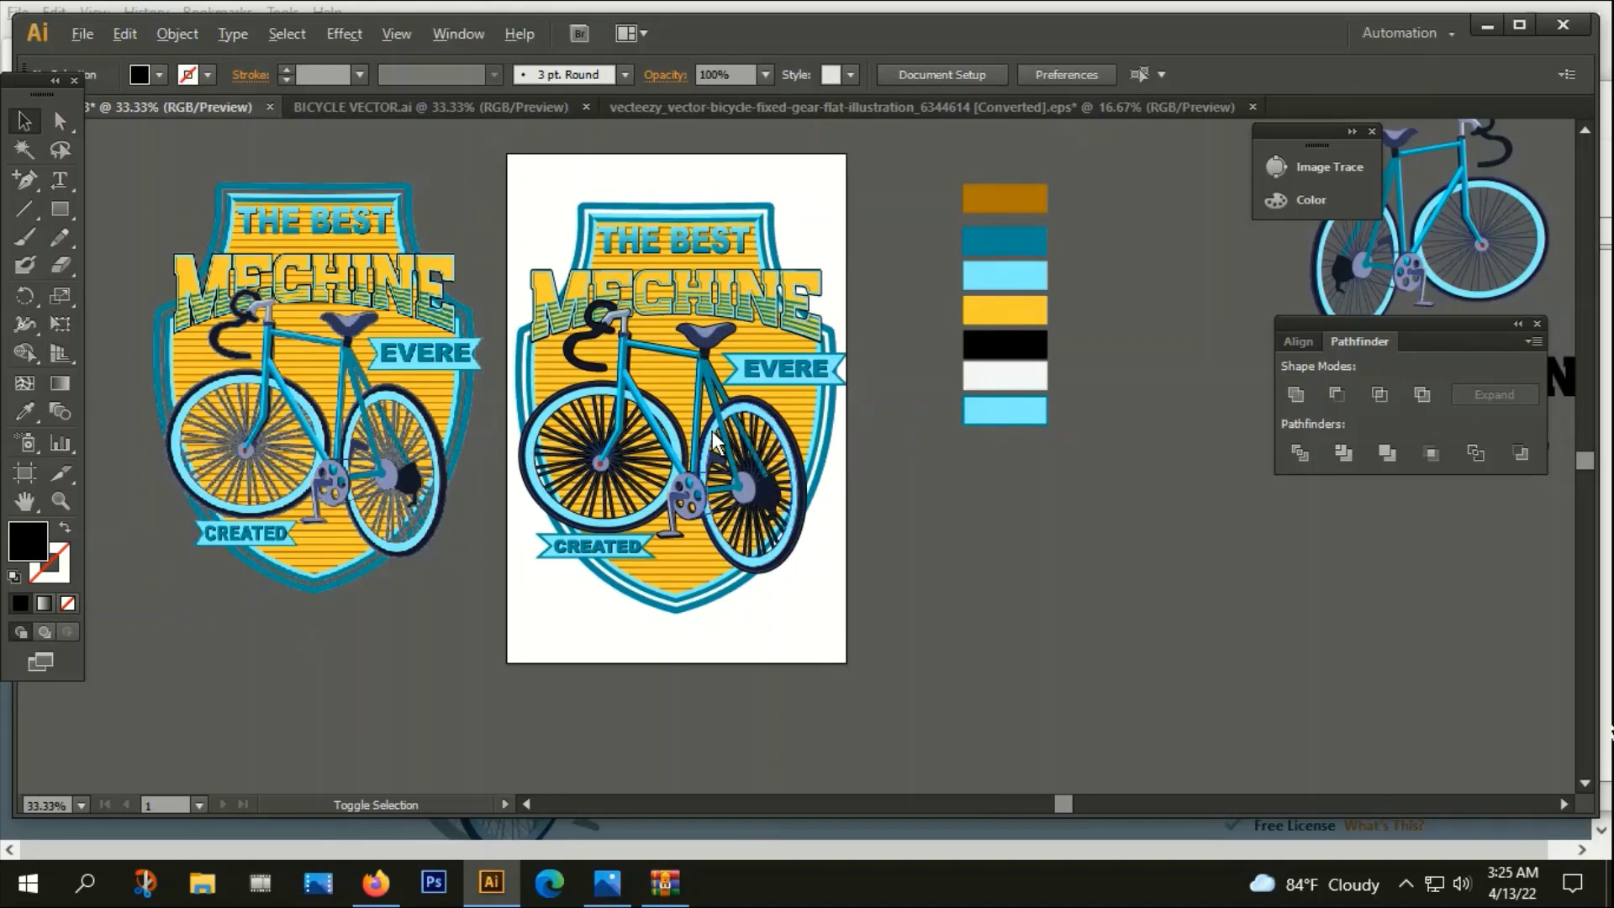
left_click(23, 473)
left_click_drag(677, 154, 680, 192)
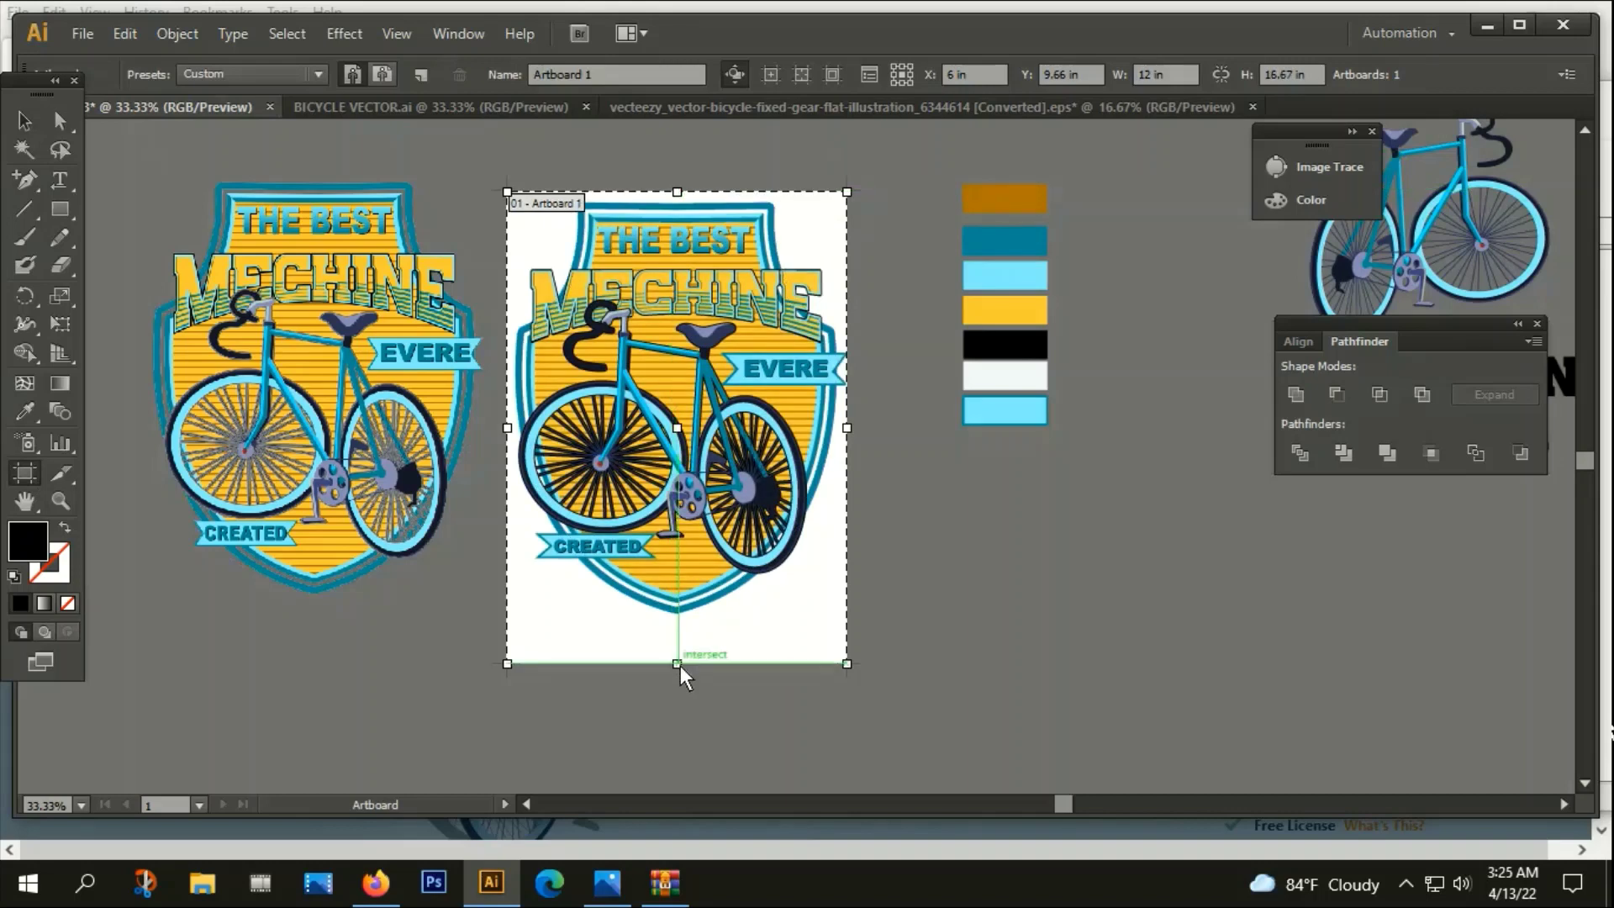
left_click_drag(679, 666, 677, 632)
left_click(24, 122)
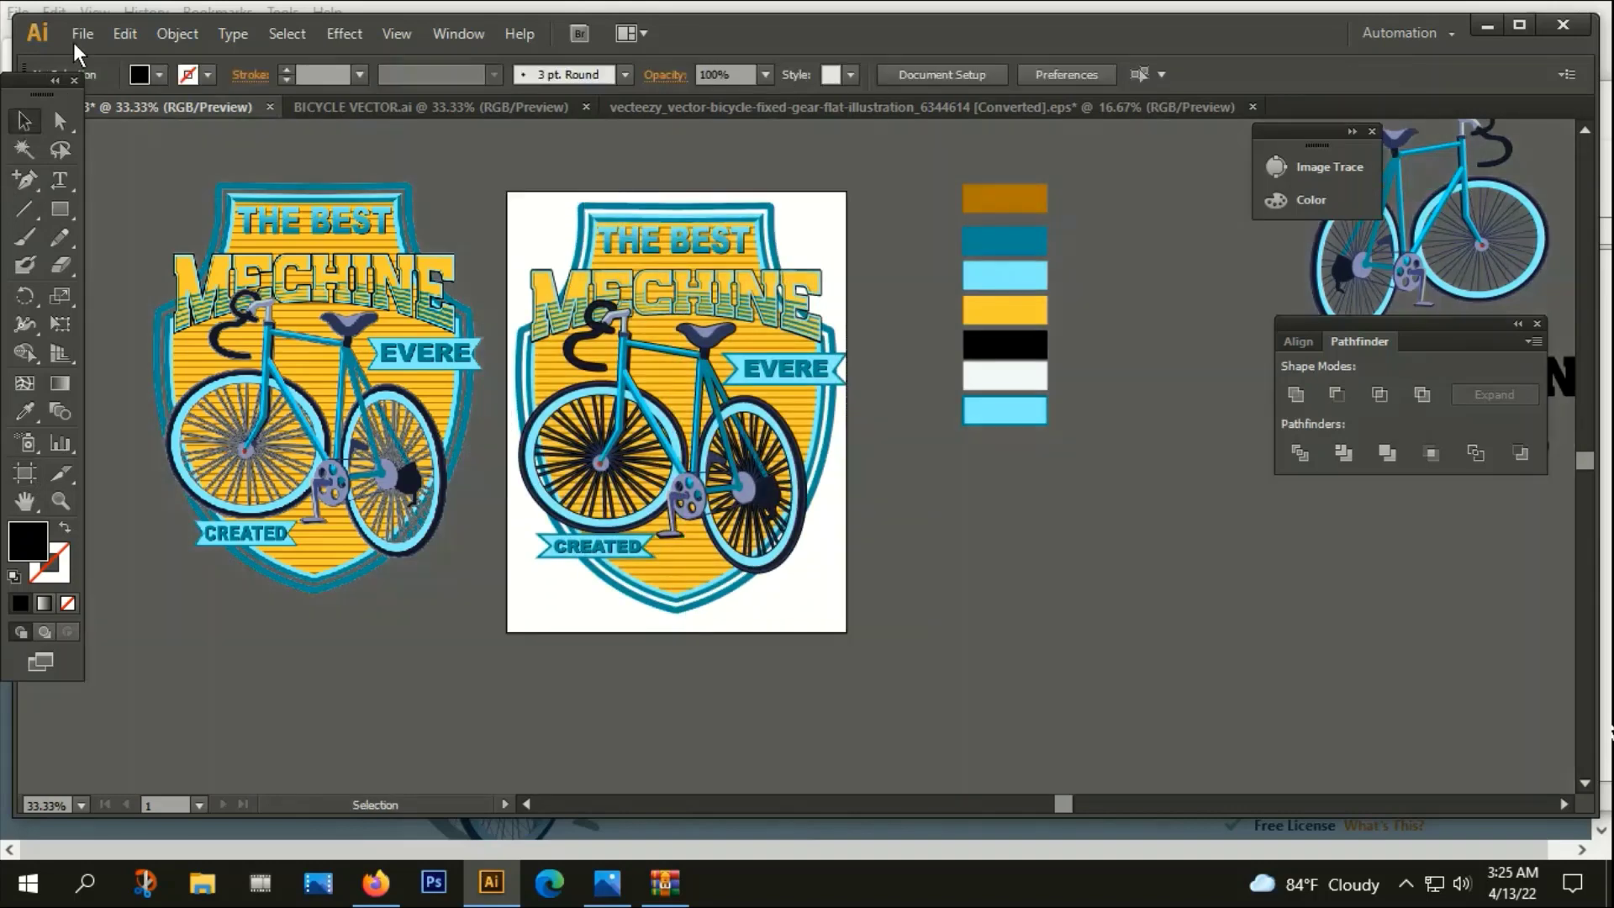
Start exporting the design in PNG format with folder b as the destination
left_click(84, 29)
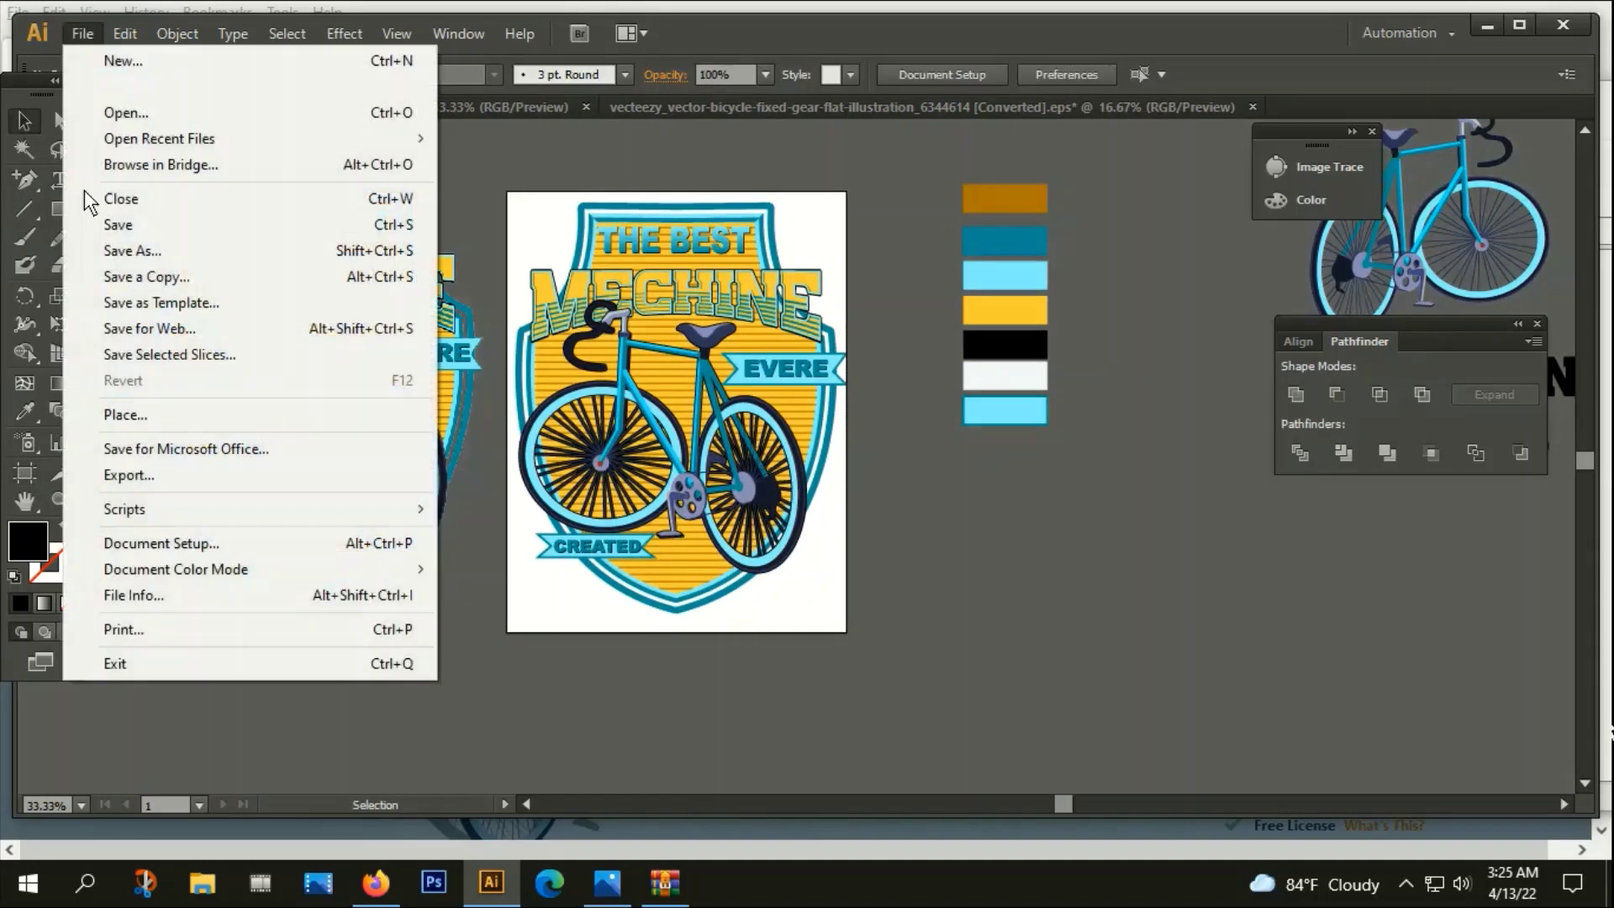
left_click(137, 477)
left_click(98, 351)
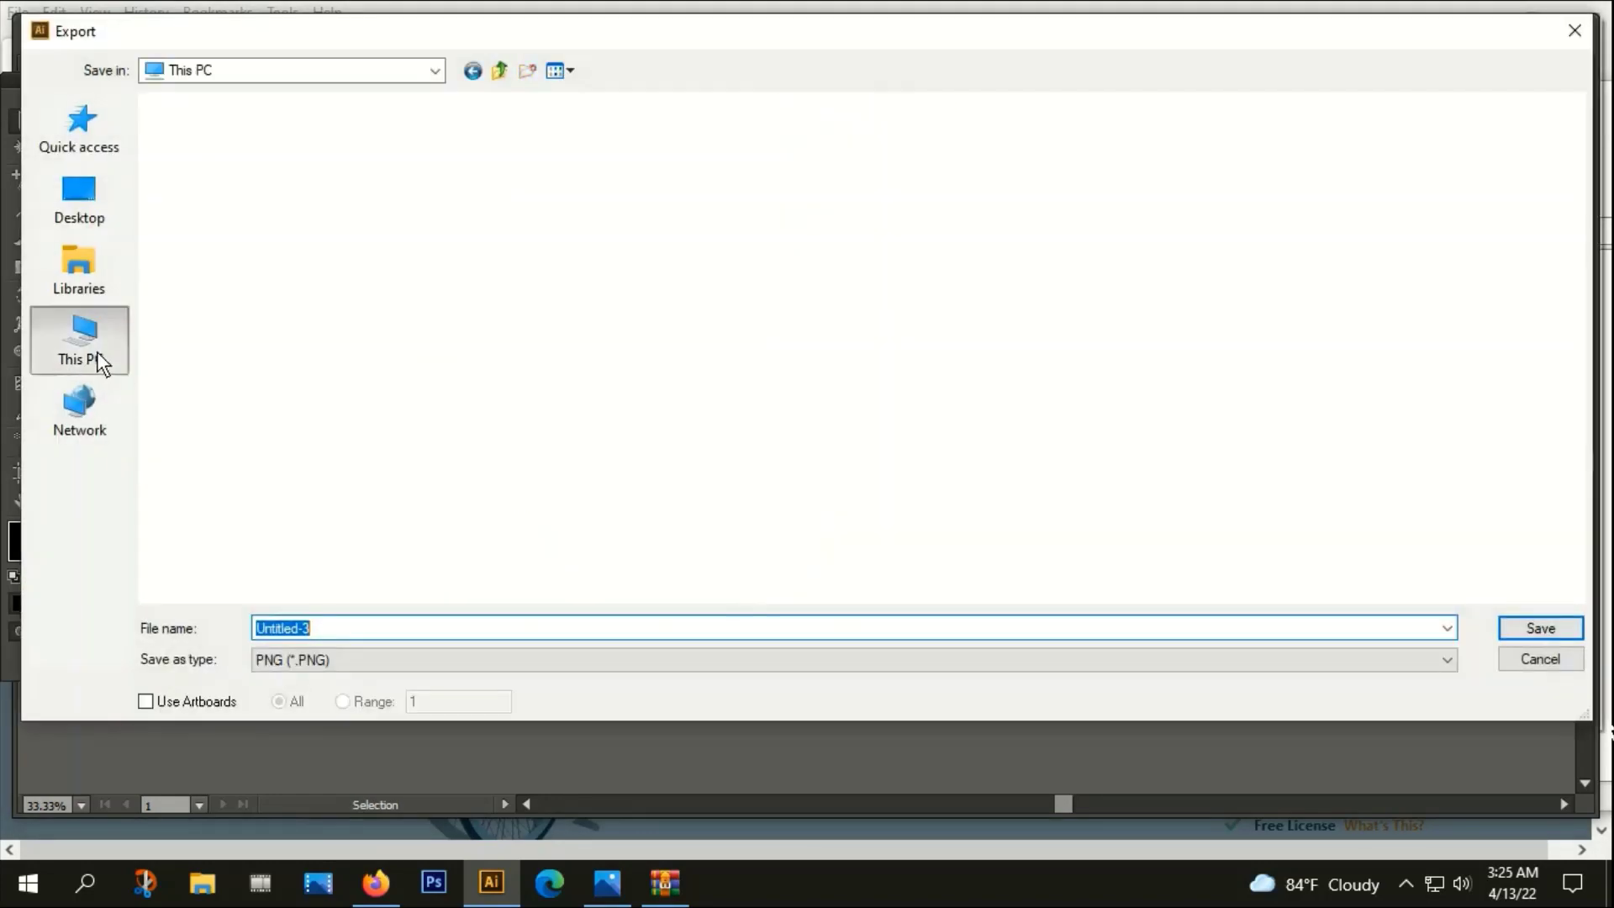
double_click(484, 227)
double_click(218, 178)
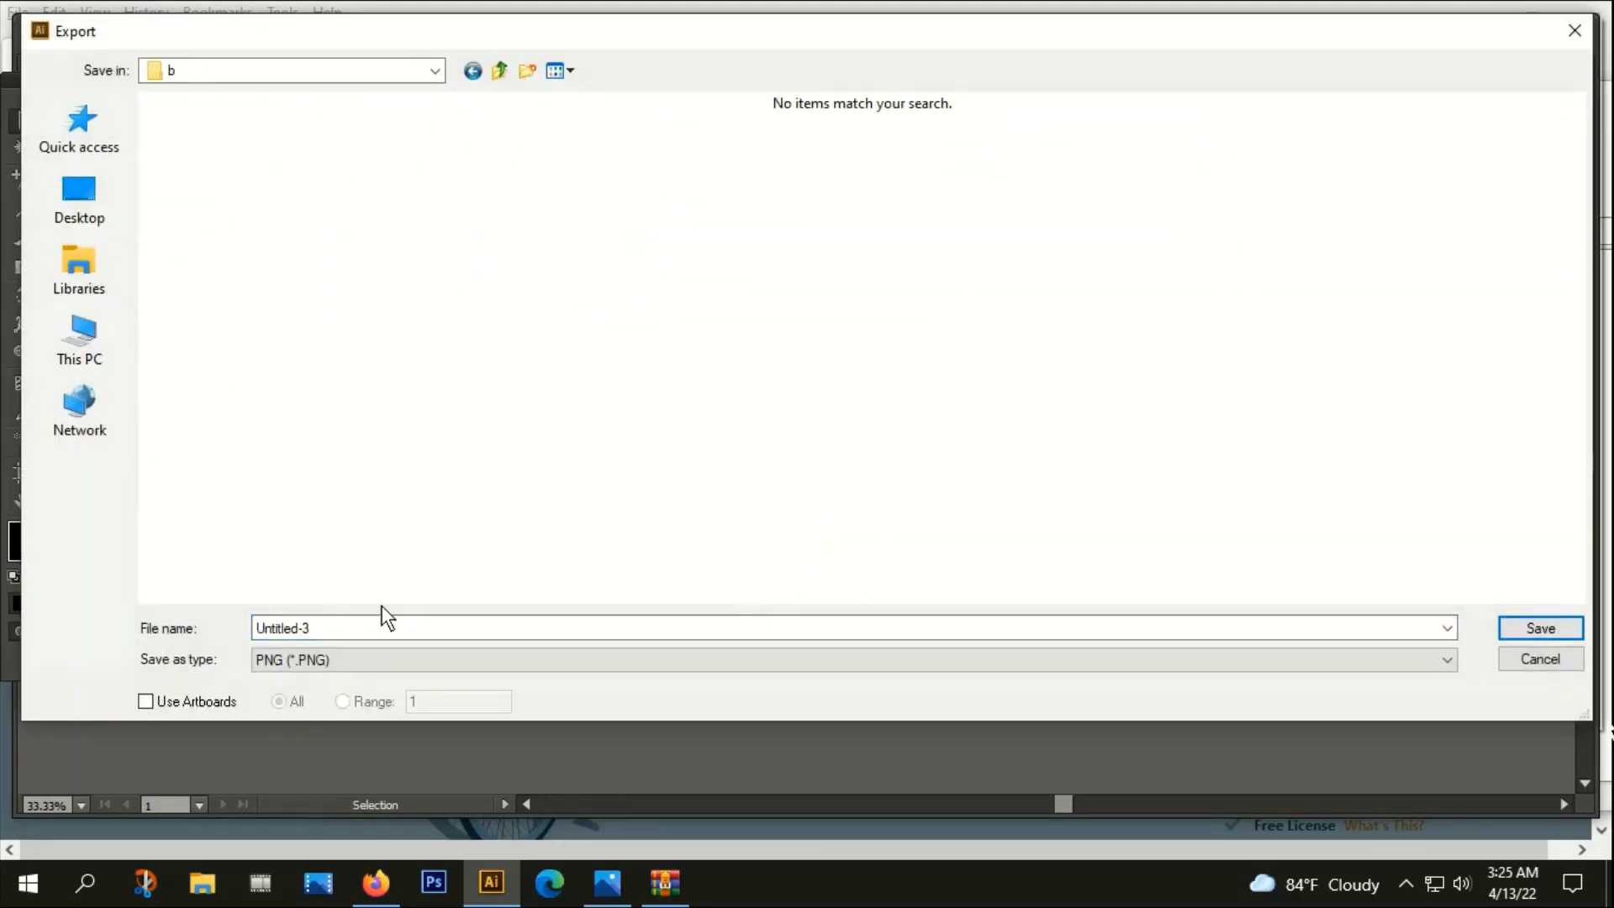
left_click(371, 661)
left_click(370, 667)
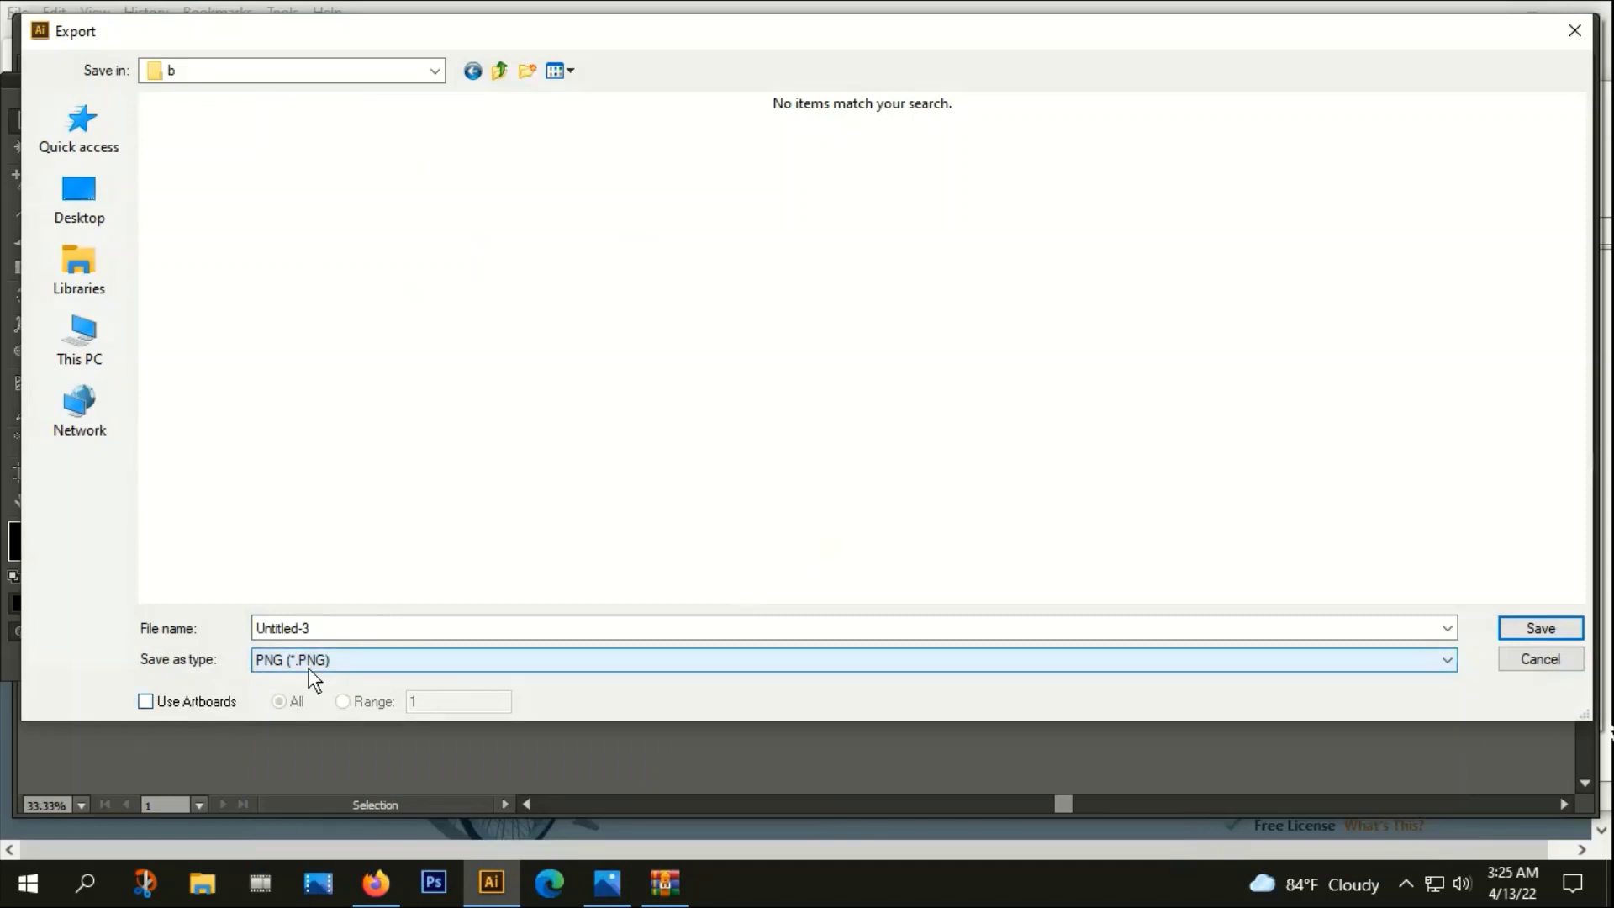
Export all artboards under the file name png, at High (300 ppi) resolution with a transparent background
left_click(148, 702)
double_click(340, 633)
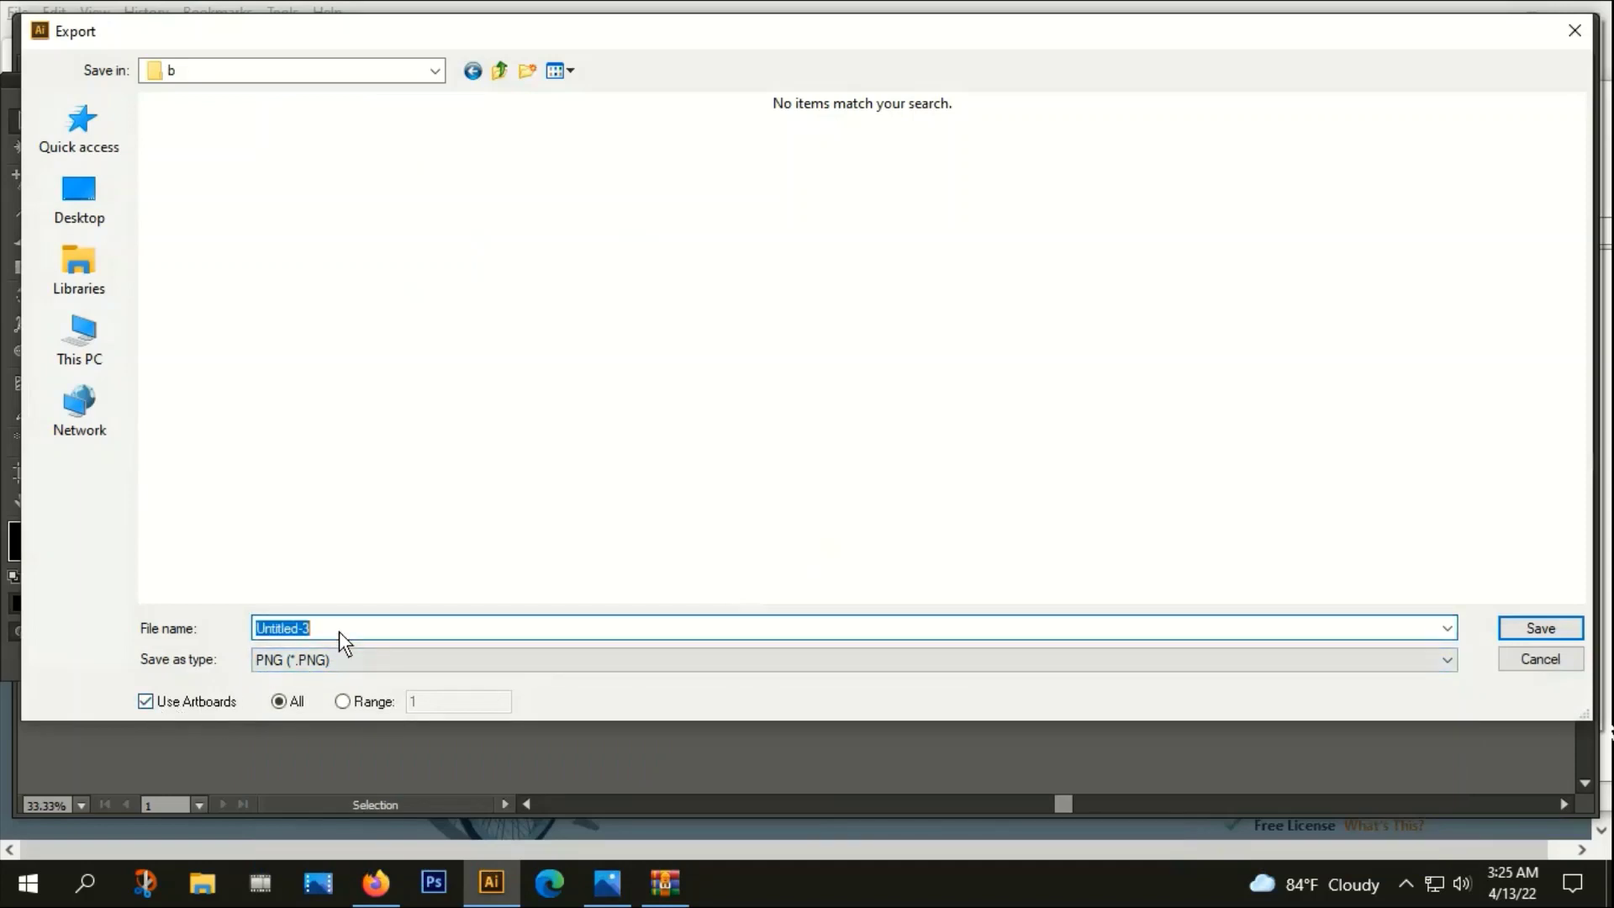
type("png")
left_click(1536, 628)
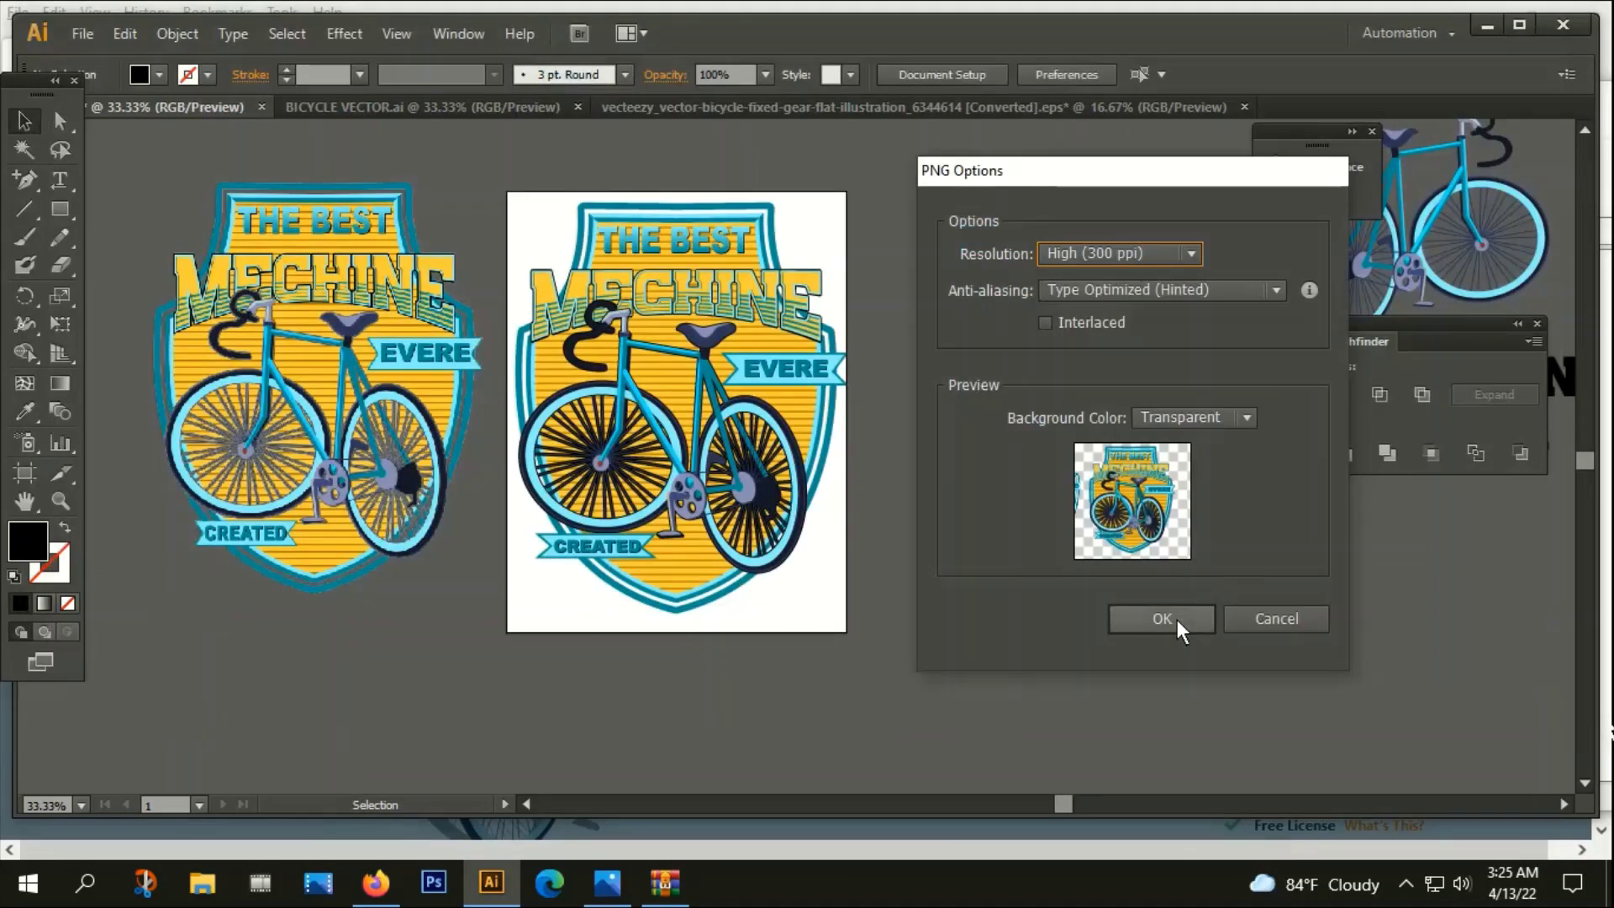
left_click(1177, 618)
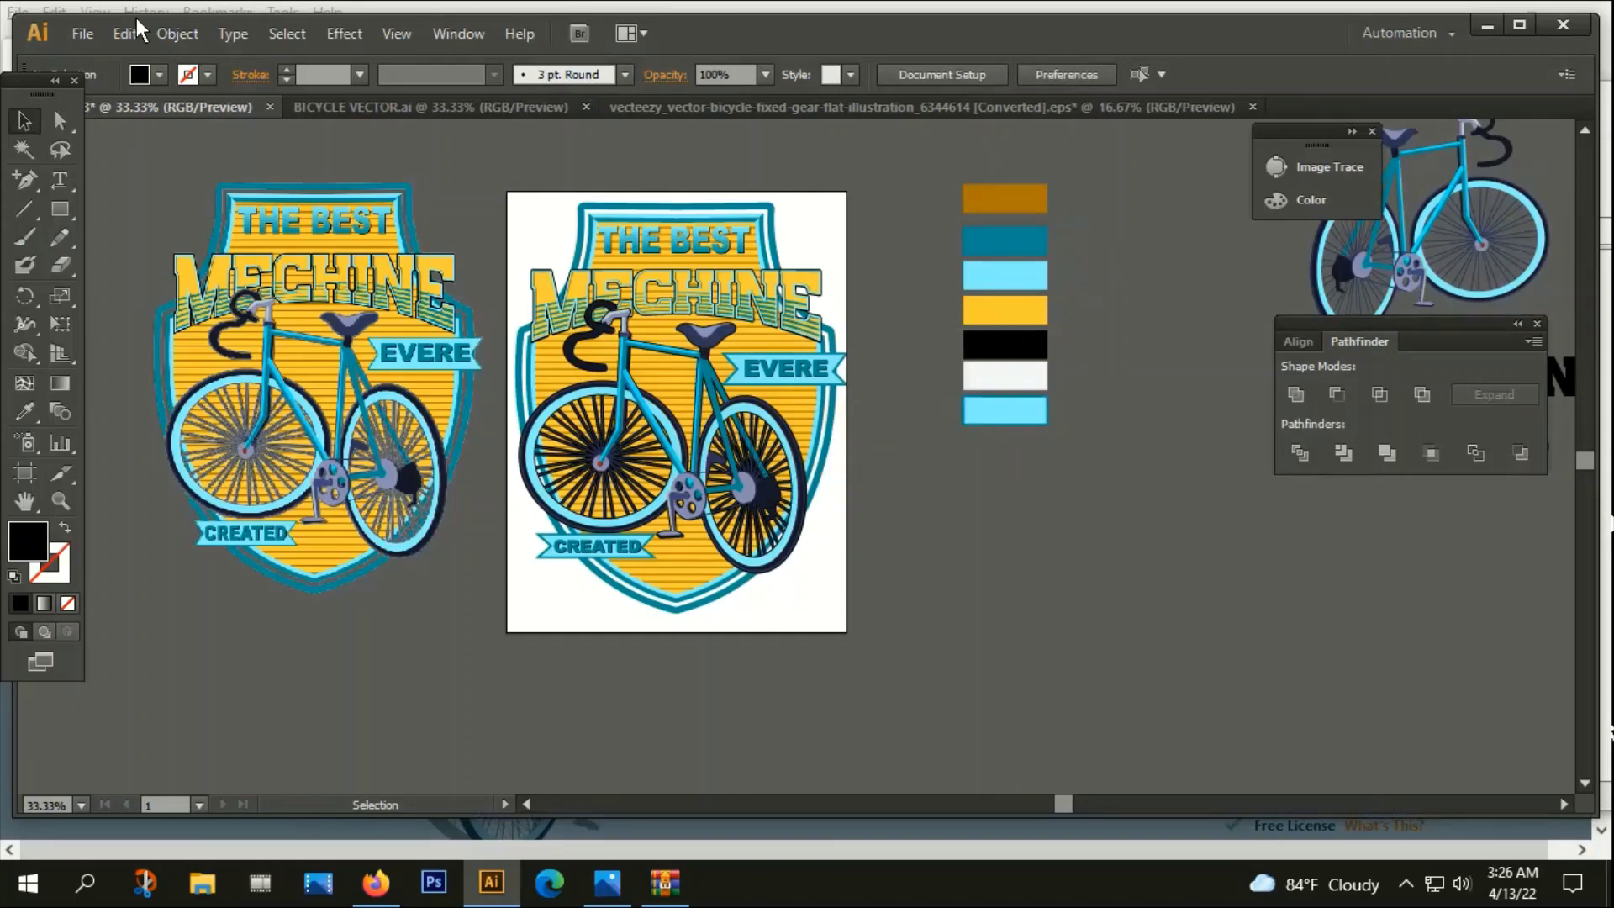
Save the document in folder b as an Illustrator EPS named source file, using all artboards
left_click(82, 34)
left_click(128, 252)
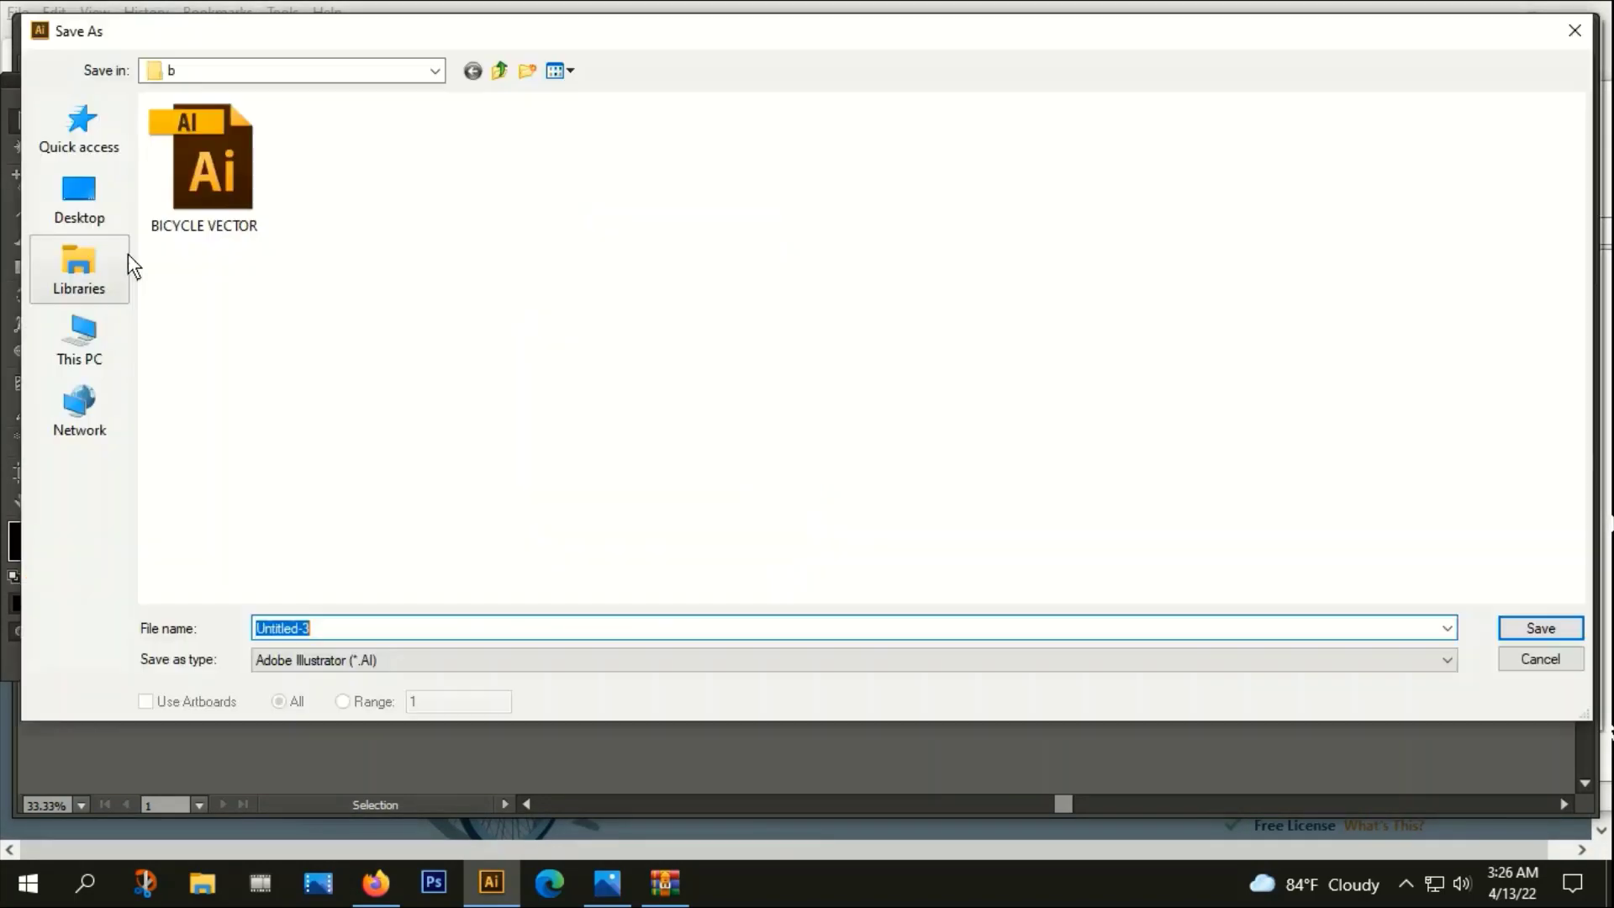
left_click(325, 660)
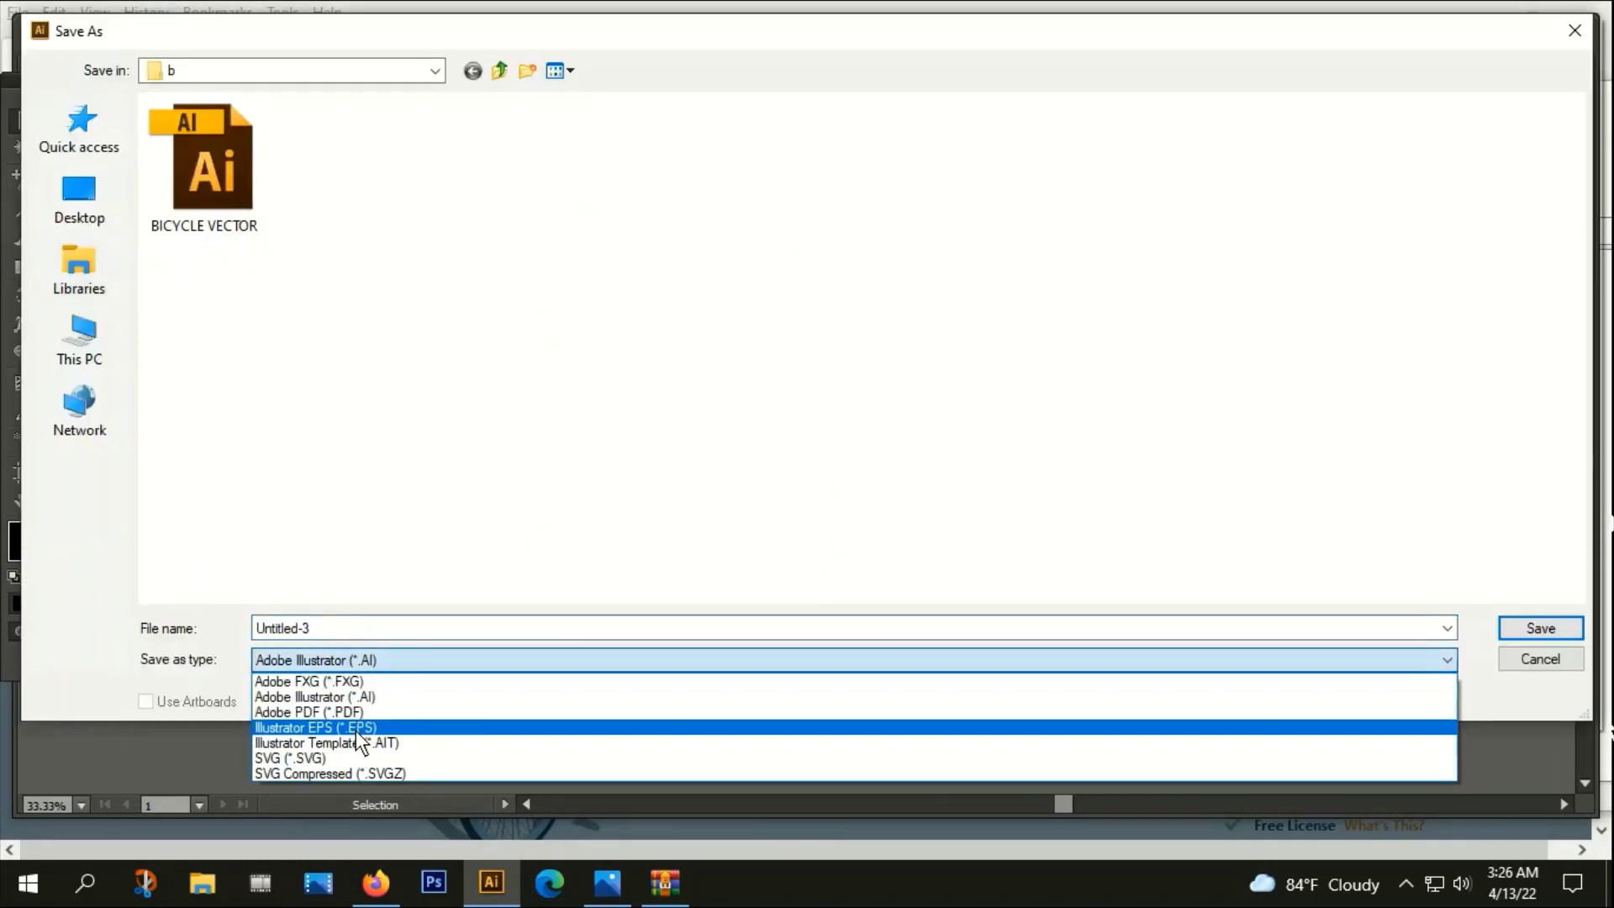
left_click(345, 722)
left_click(145, 701)
double_click(343, 627)
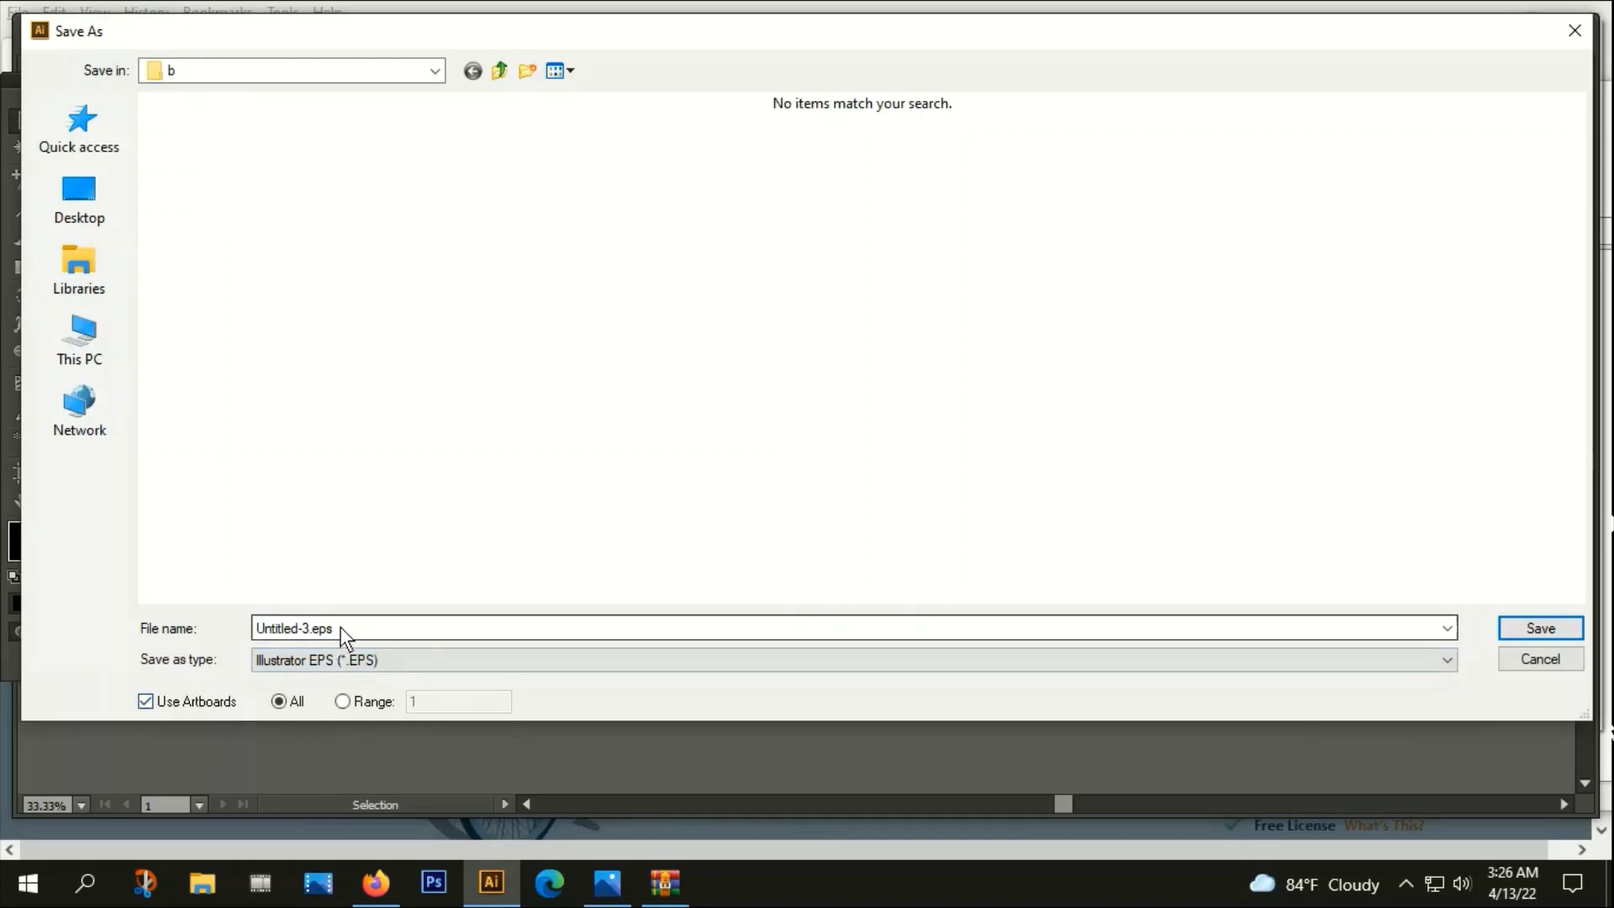
type("sour")
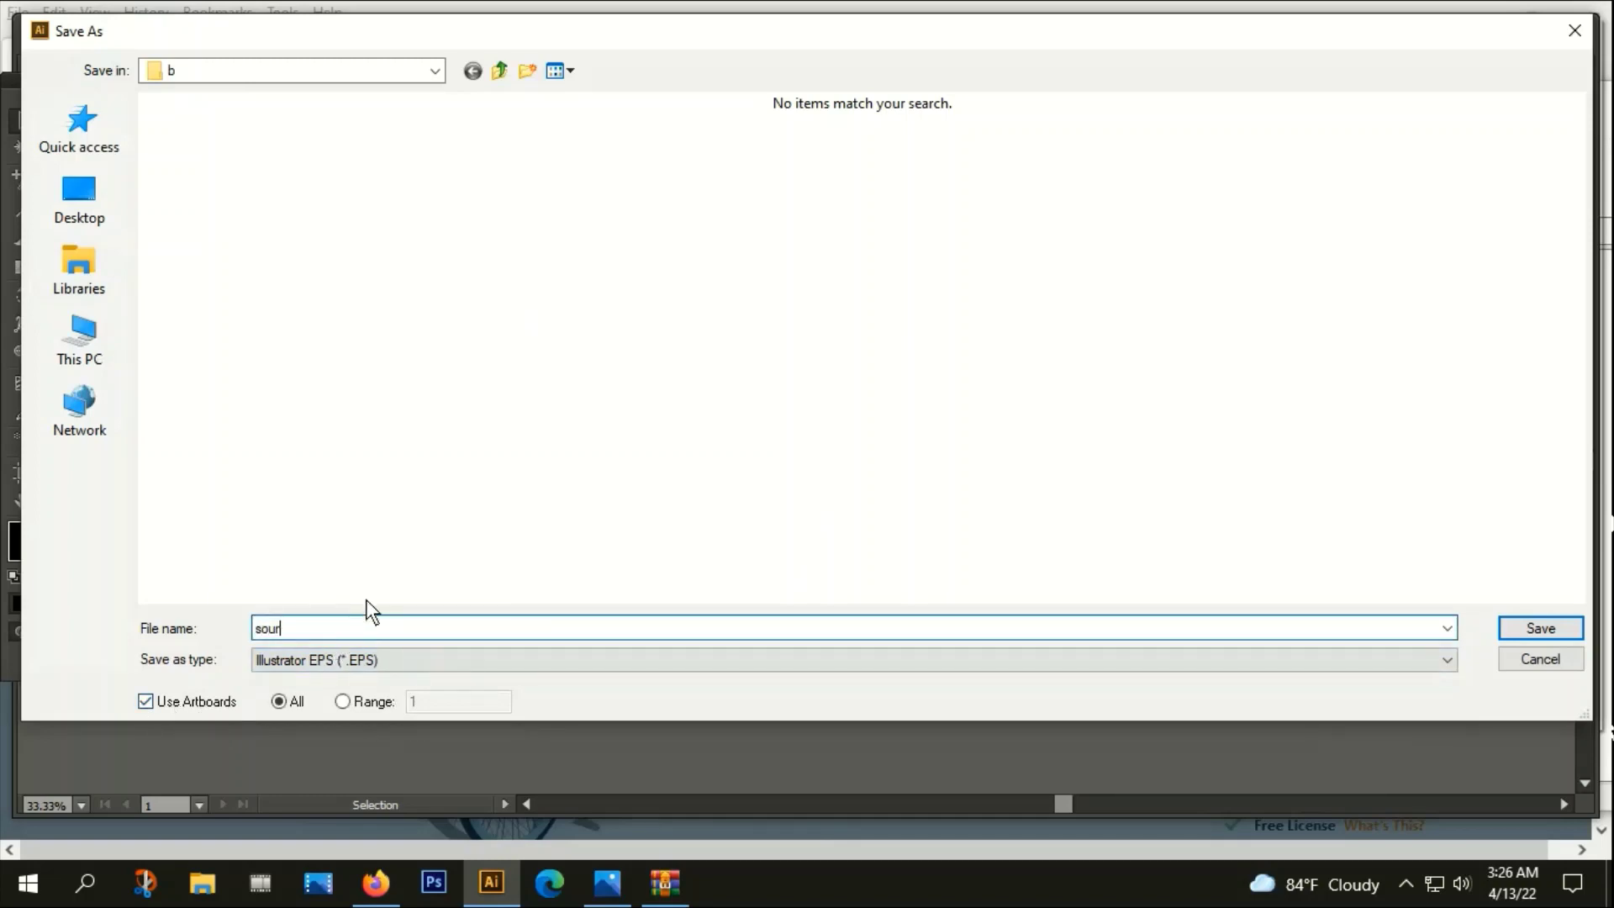
type("ce file")
left_click(1550, 628)
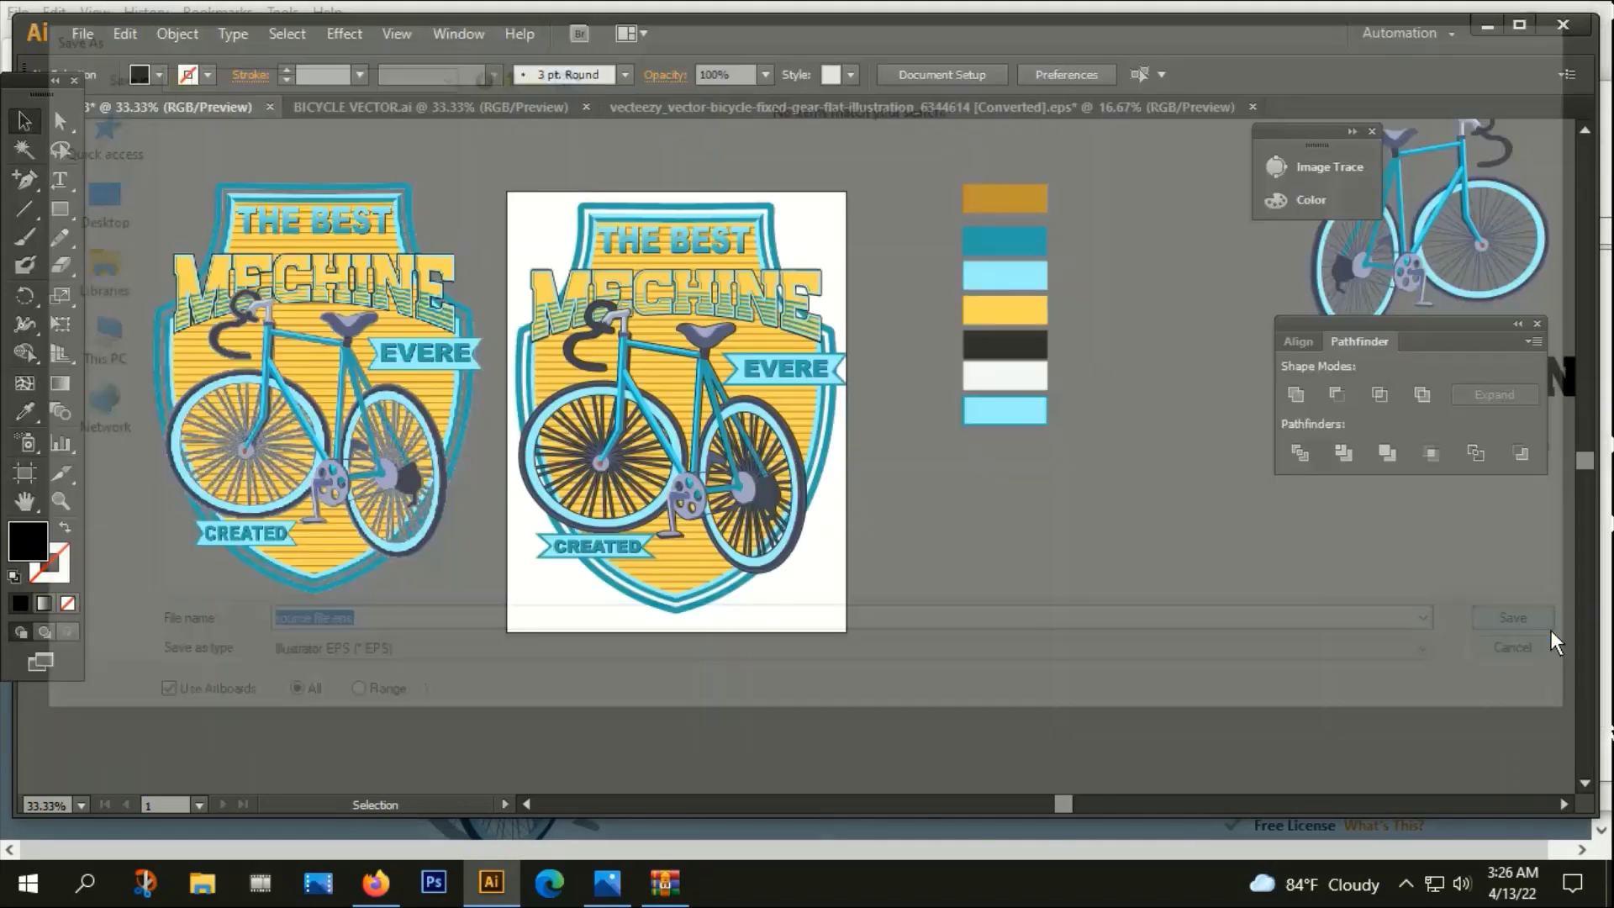